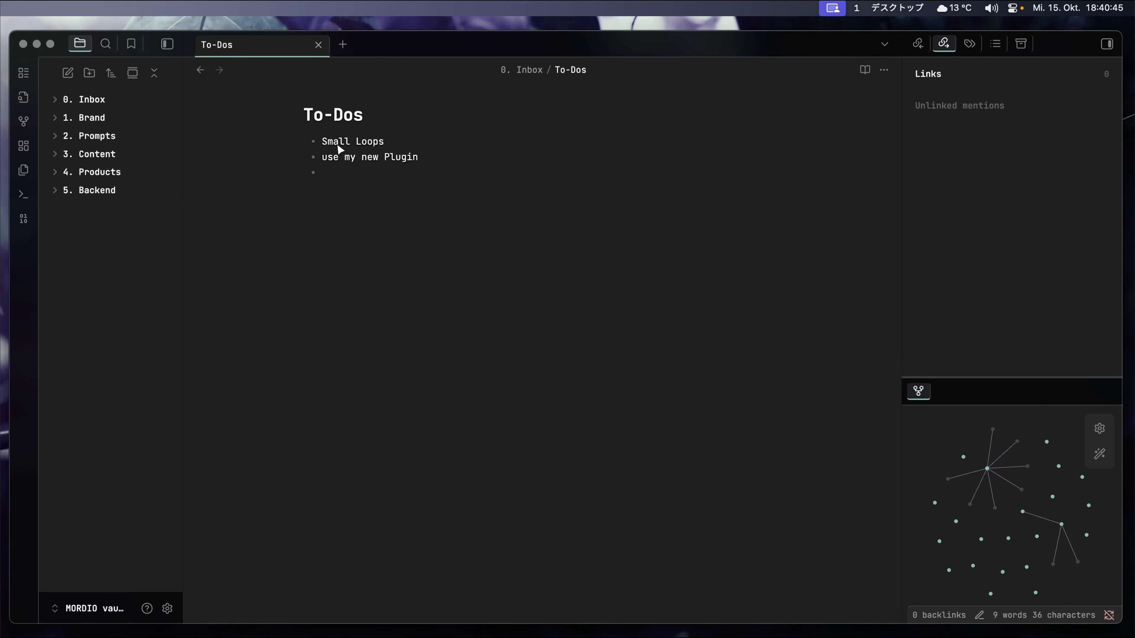
# Complete the third To-Dos bullet so that it reads "loop Arrangement", correcting the misspelled second word.
pyautogui.write('p arrgment')
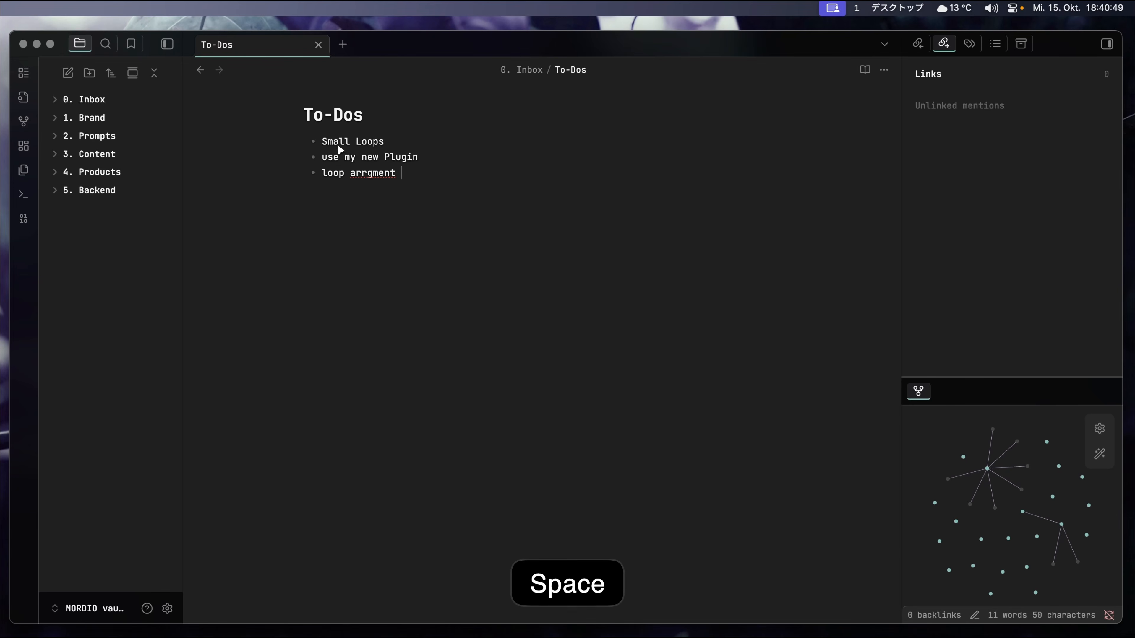
pyautogui.rightClick(380, 176)
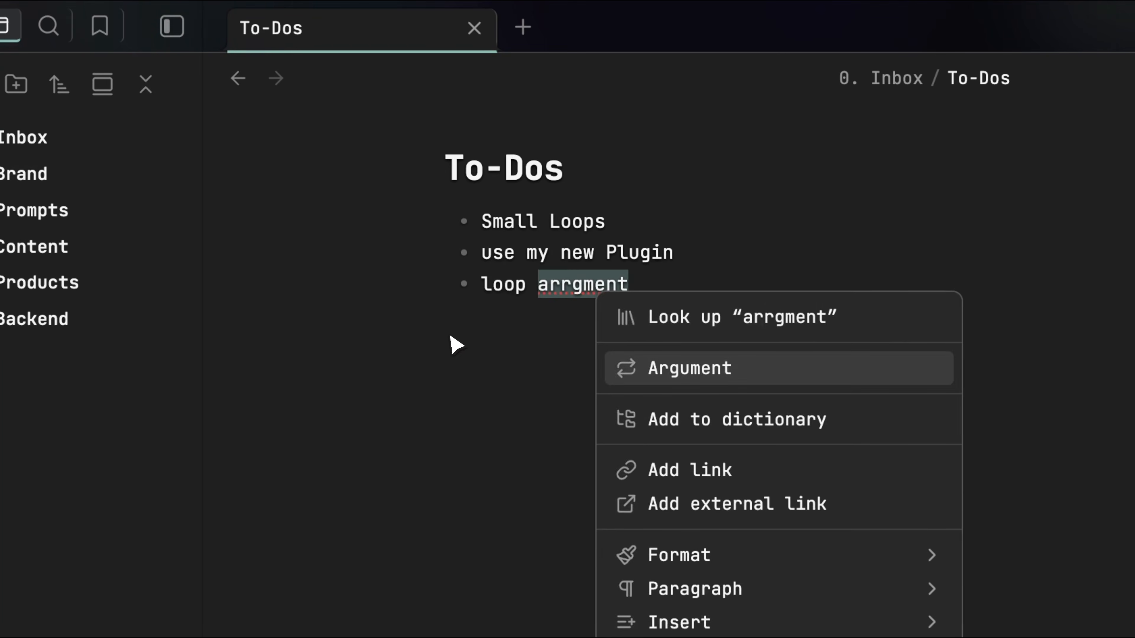
pyautogui.click(308, 201)
pyautogui.hotkey('alt', 'BackSpace')
pyautogui.write('Arrangement')
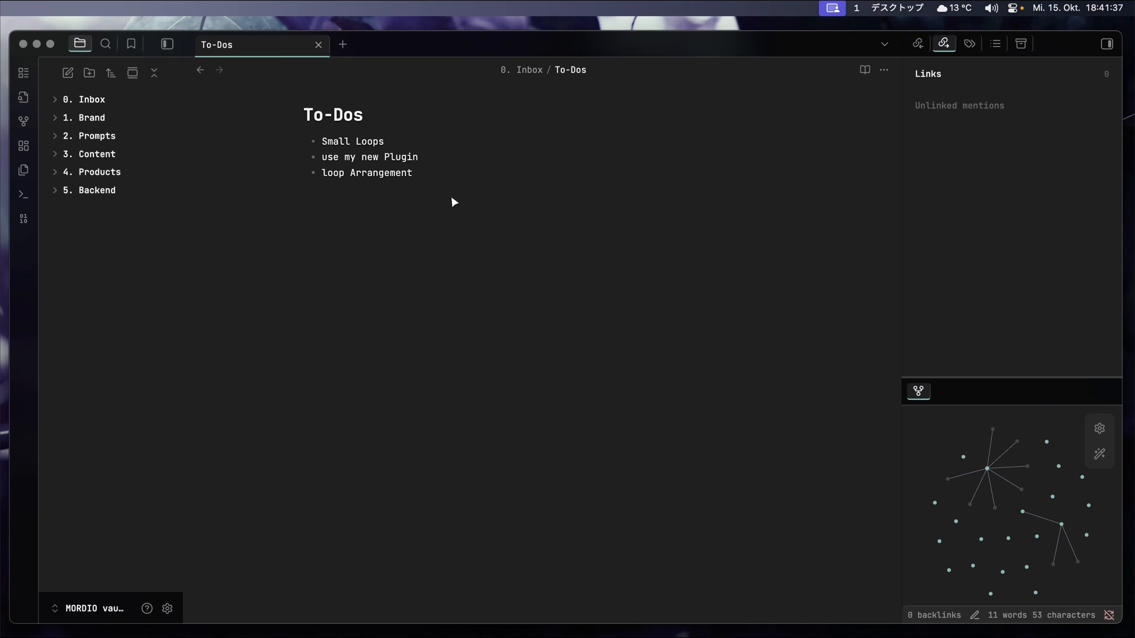
# Add a fourth bullet to the To-Dos list reading "start with an old project".
pyautogui.press('Return')
pyautogui.write('start with an ')
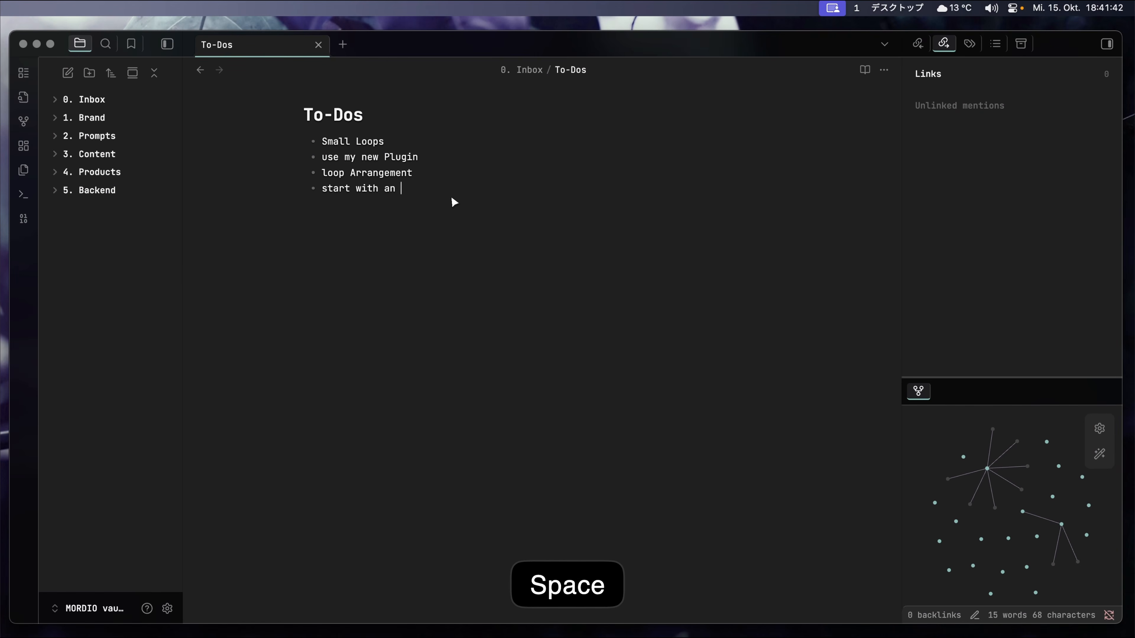
pyautogui.write('old pro')
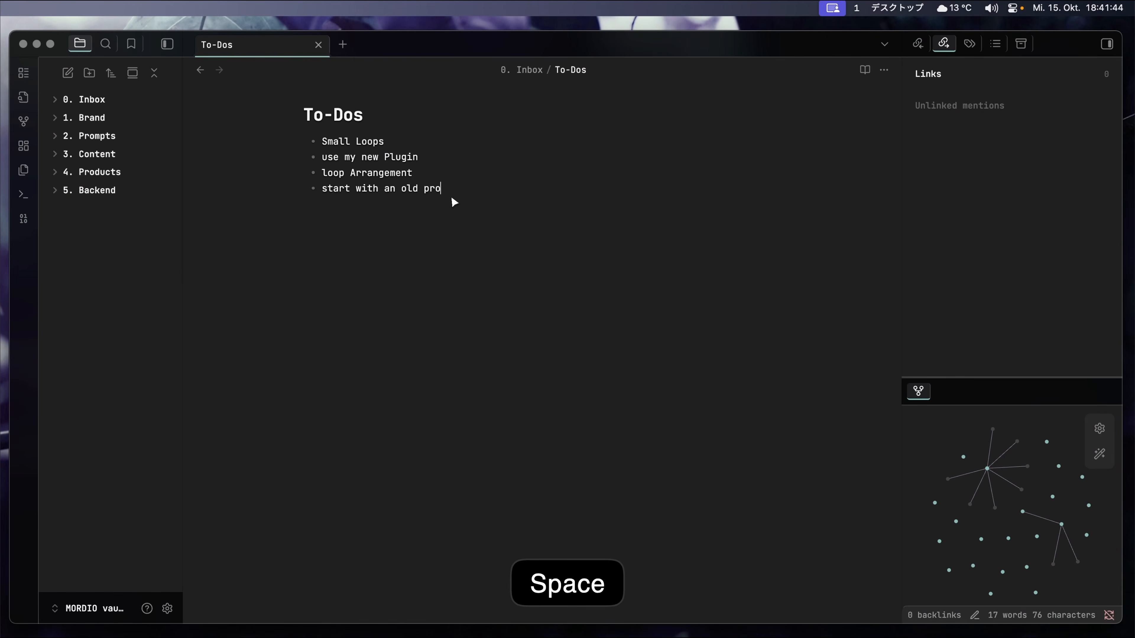
pyautogui.write('je')
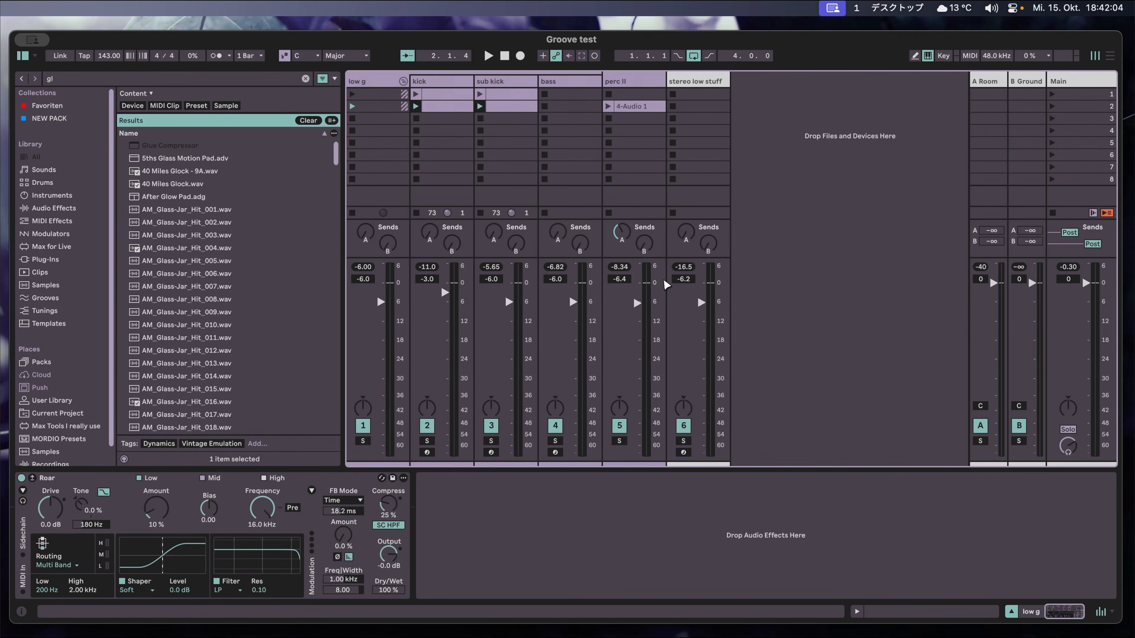
# Switch to the Groove test set in Ableton Live, play the whole loop and stop it.
pyautogui.click(388, 82)
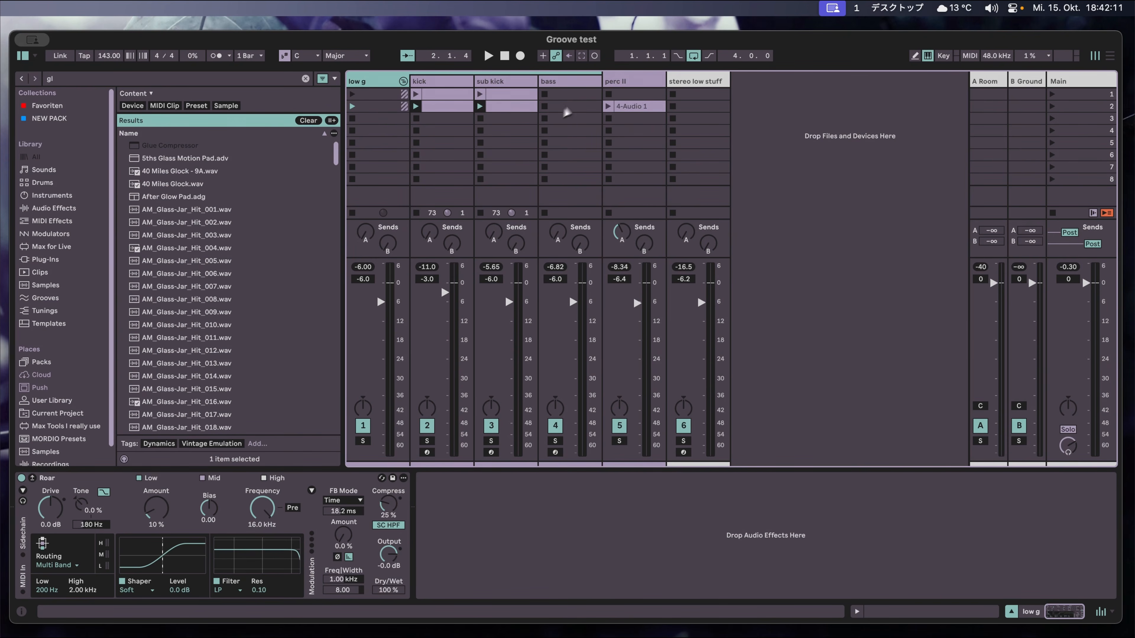
pyautogui.click(772, 163)
pyautogui.press('space')
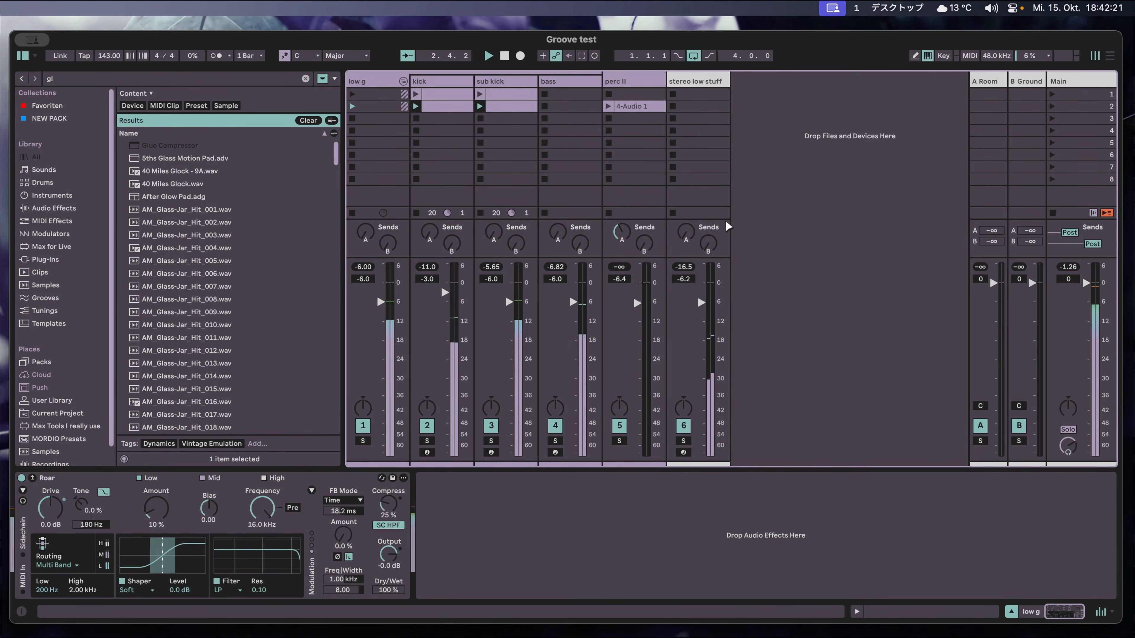
pyautogui.press('space')
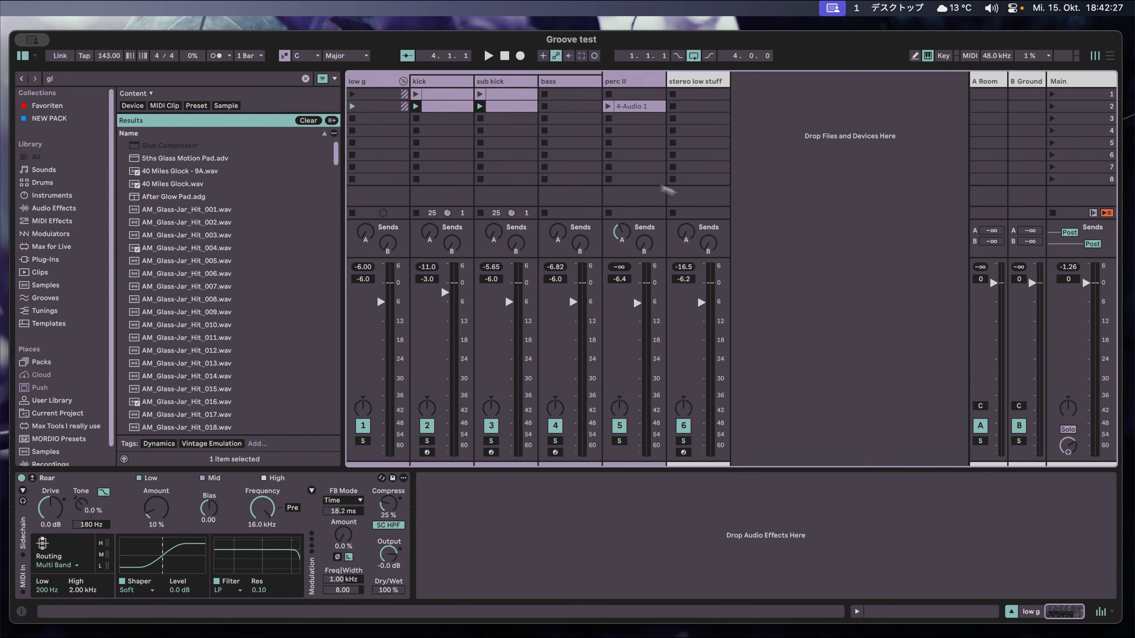
# Inspect the second-scene clips and the devices of the sub kick and kick tracks.
pyautogui.click(495, 108)
pyautogui.hotkey('shift', 'Tab')
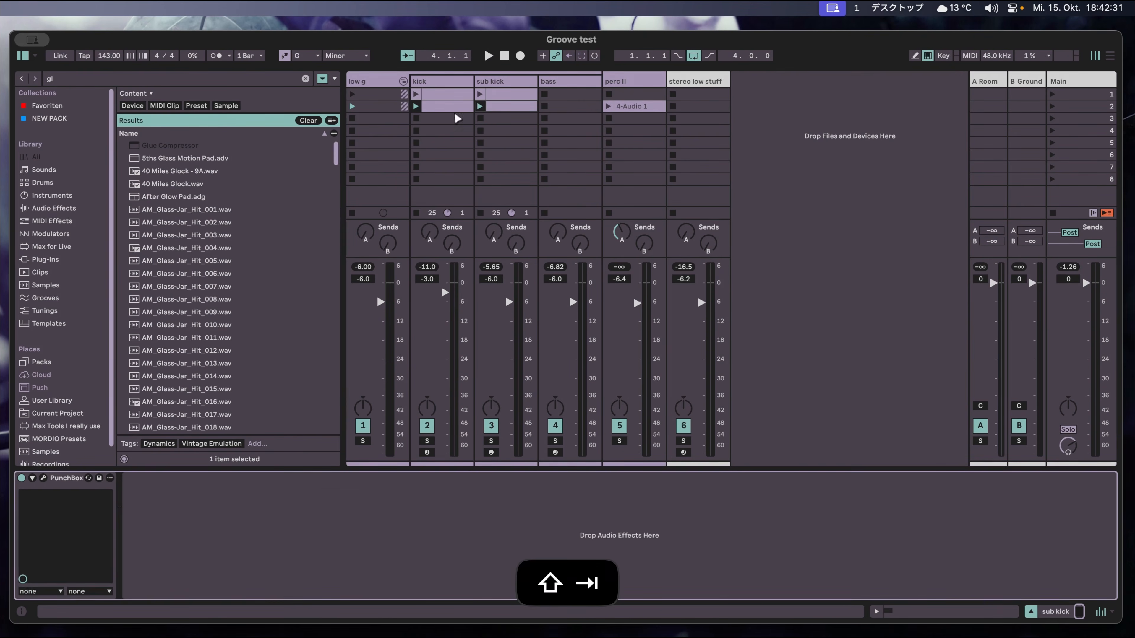
pyautogui.click(455, 111)
pyautogui.hotkey('shift', 'Tab')
pyautogui.hotkey('shift', 'Tab')
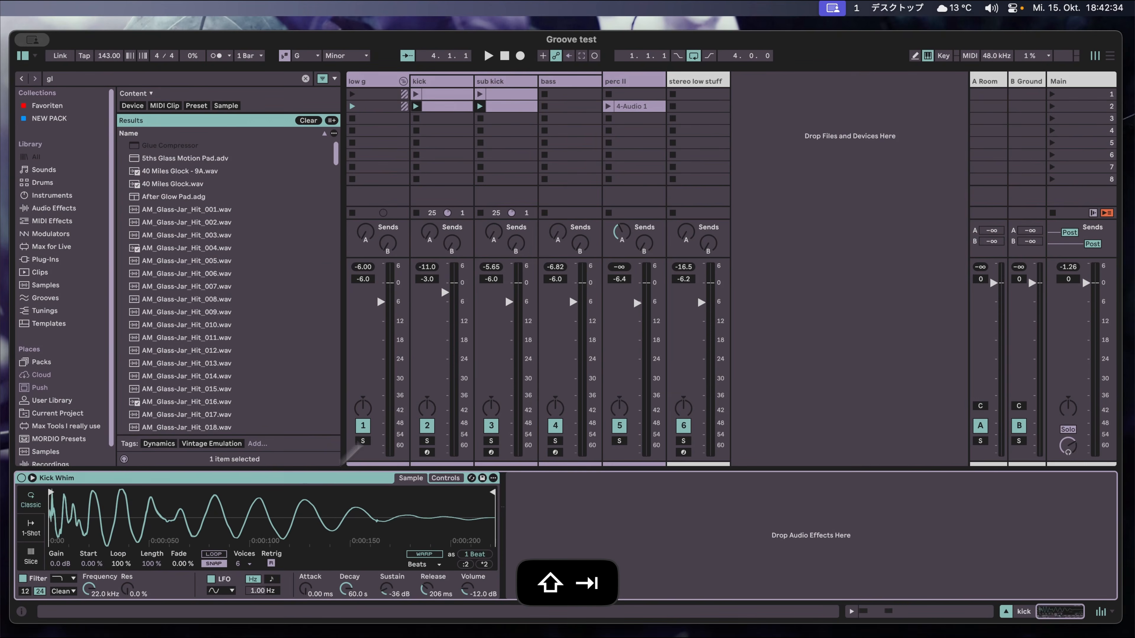
pyautogui.hotkey('shift', 'Tab')
pyautogui.hotkey('shift', 'Tab')
# Audition the bass and stereo low stuff tracks in solo and look through their device chains.
pyautogui.click(561, 85)
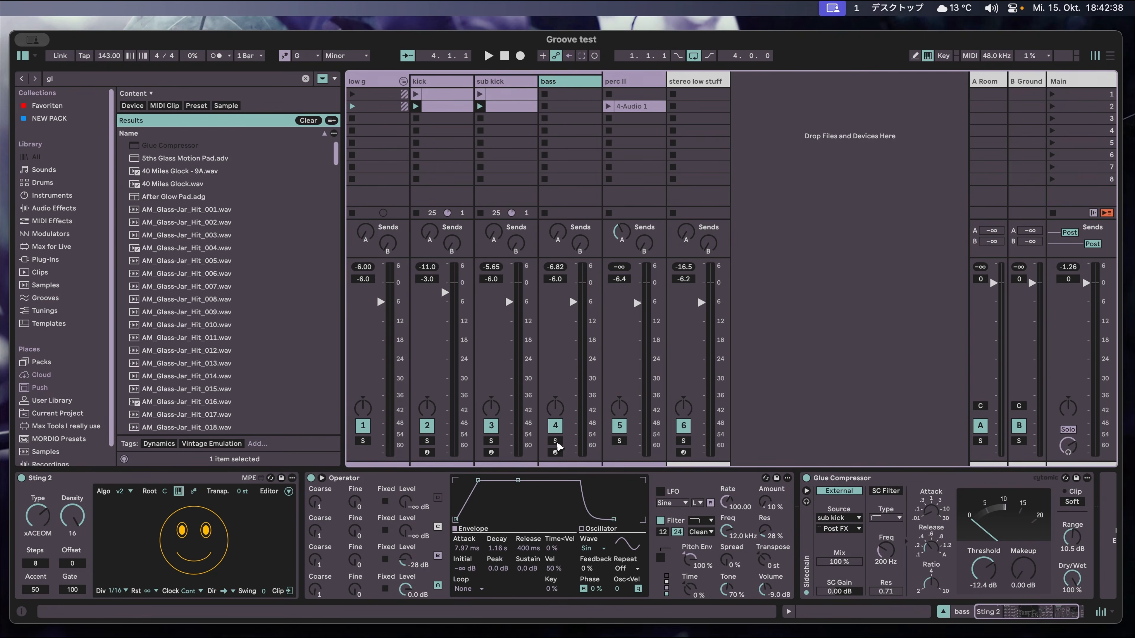
pyautogui.press('space')
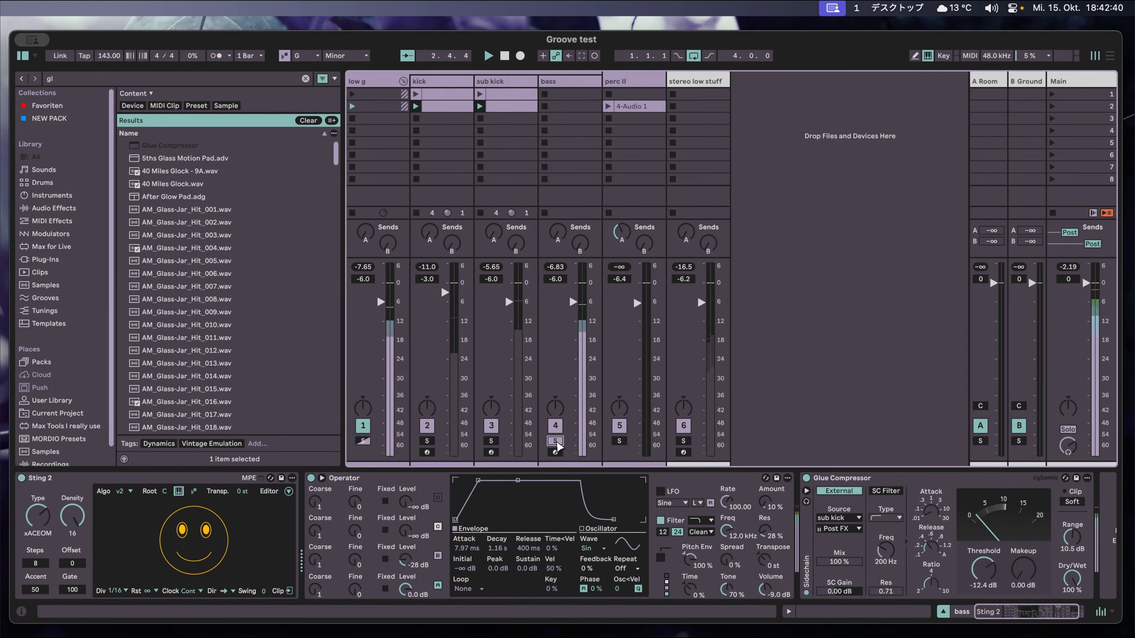
pyautogui.click(683, 441)
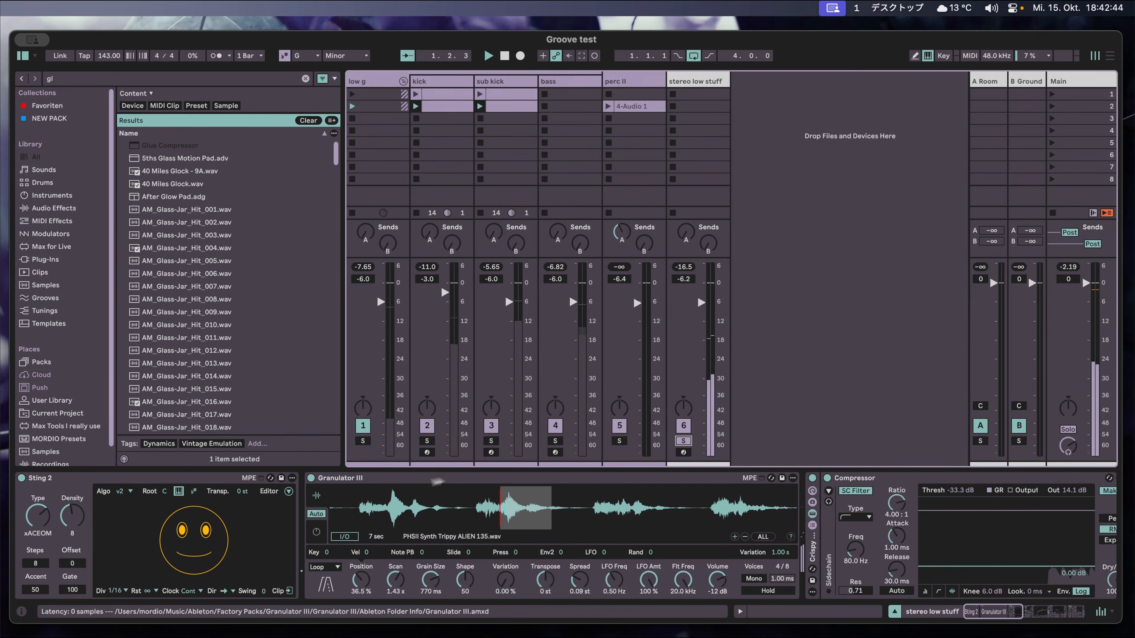
pyautogui.hscroll(5, 492, 523)
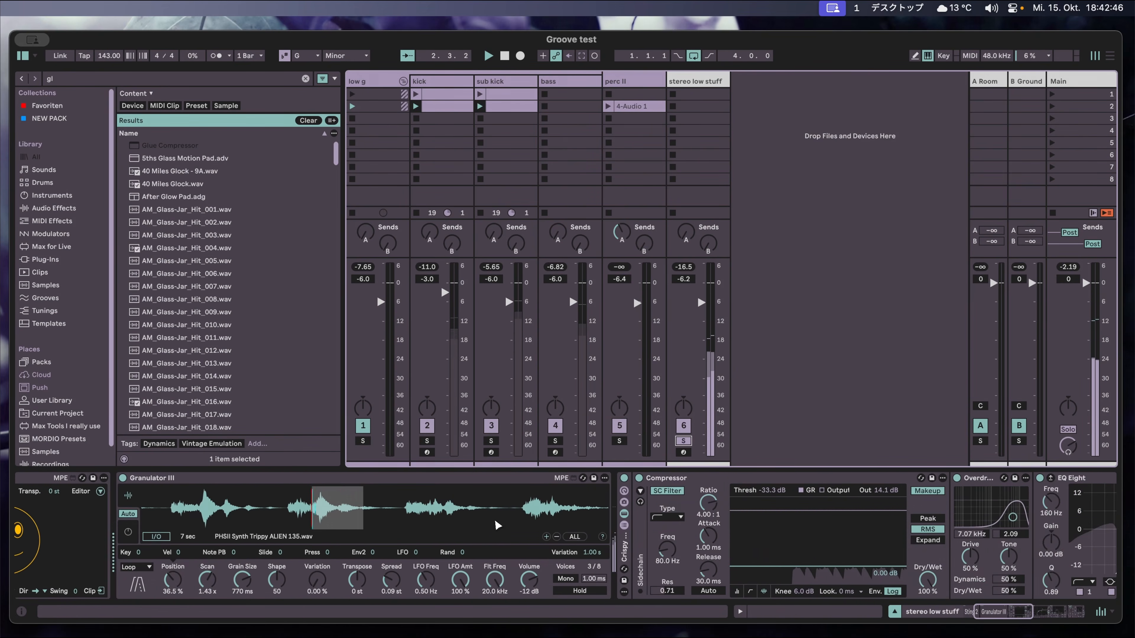
pyautogui.hscroll(10, 497, 525)
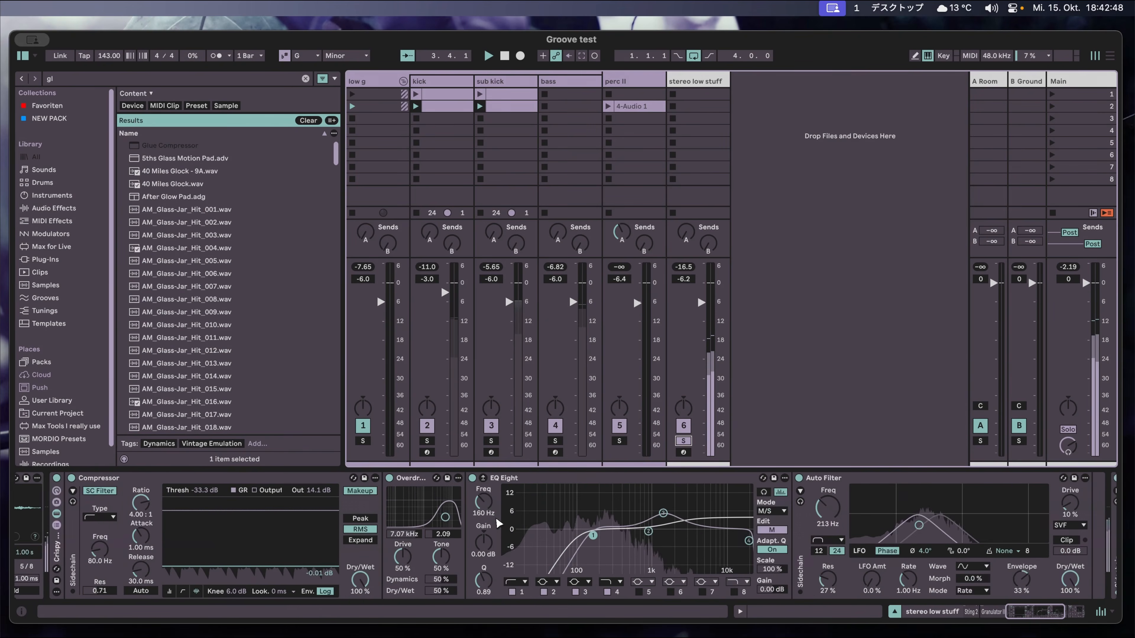
pyautogui.hscroll(10, 500, 523)
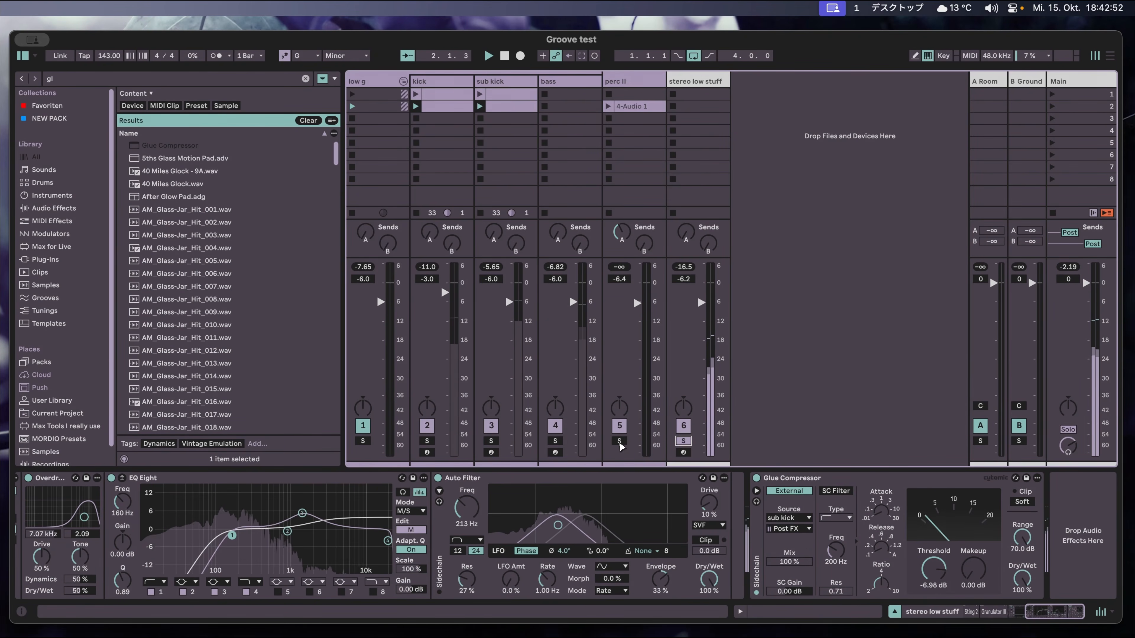
# Launch the 4-Audio 1 clip on the perc II track, inspect its waveform and restart playback.
pyautogui.click(608, 106)
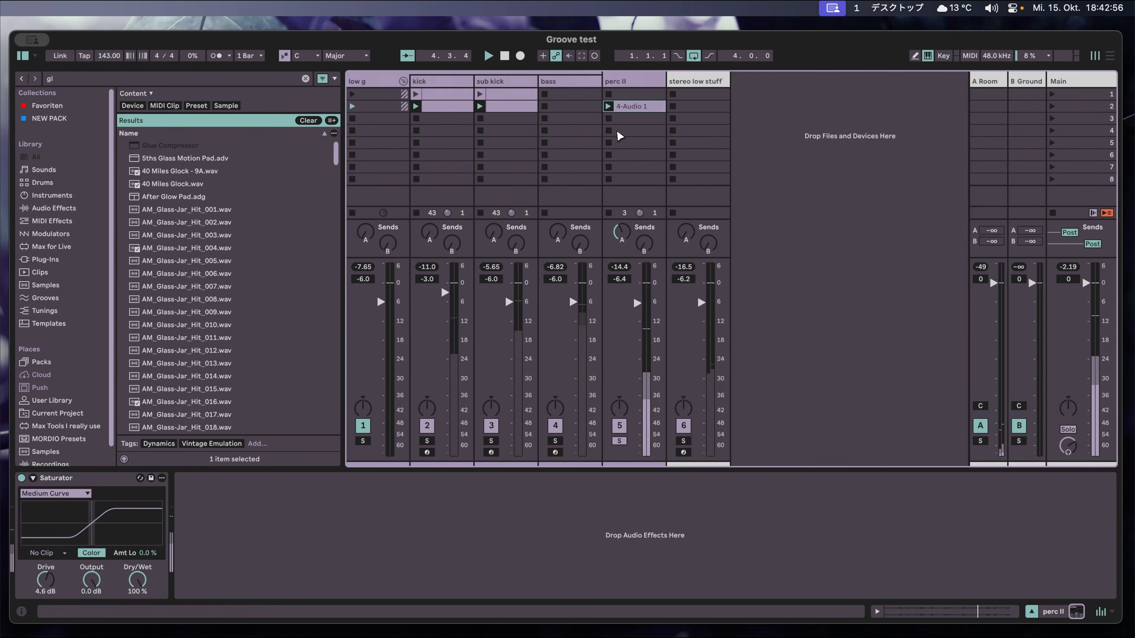
pyautogui.hotkey('shift', 'Tab')
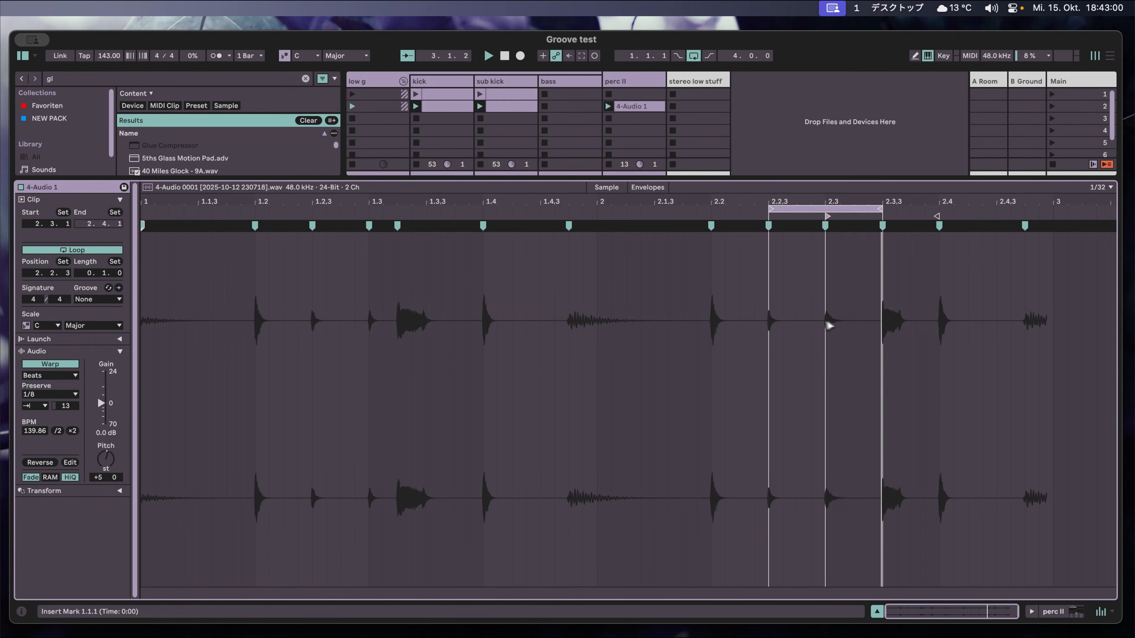
pyautogui.hotkey('shift', 'Tab')
pyautogui.press('space')
pyautogui.press('space')
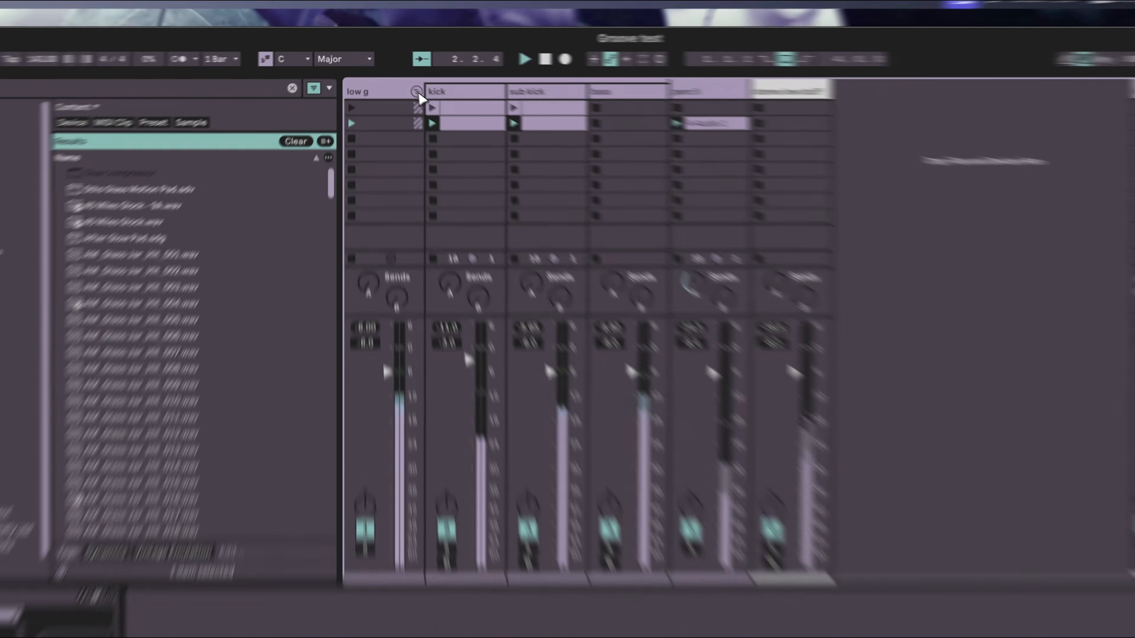
# Collapse the low g group track, expand it again and stop playback.
pyautogui.click(404, 81)
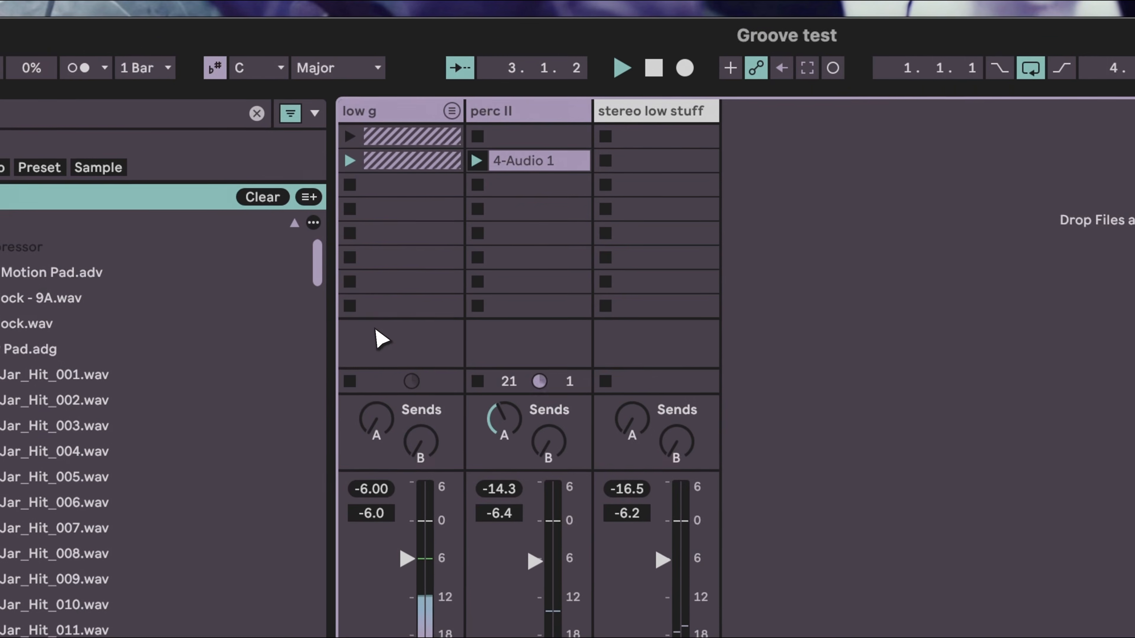
pyautogui.click(451, 111)
pyautogui.press('space')
# Export the bass track's Sting 2 pattern to a clip in its first slot and delete the Sting 2 device.
pyautogui.click(767, 127)
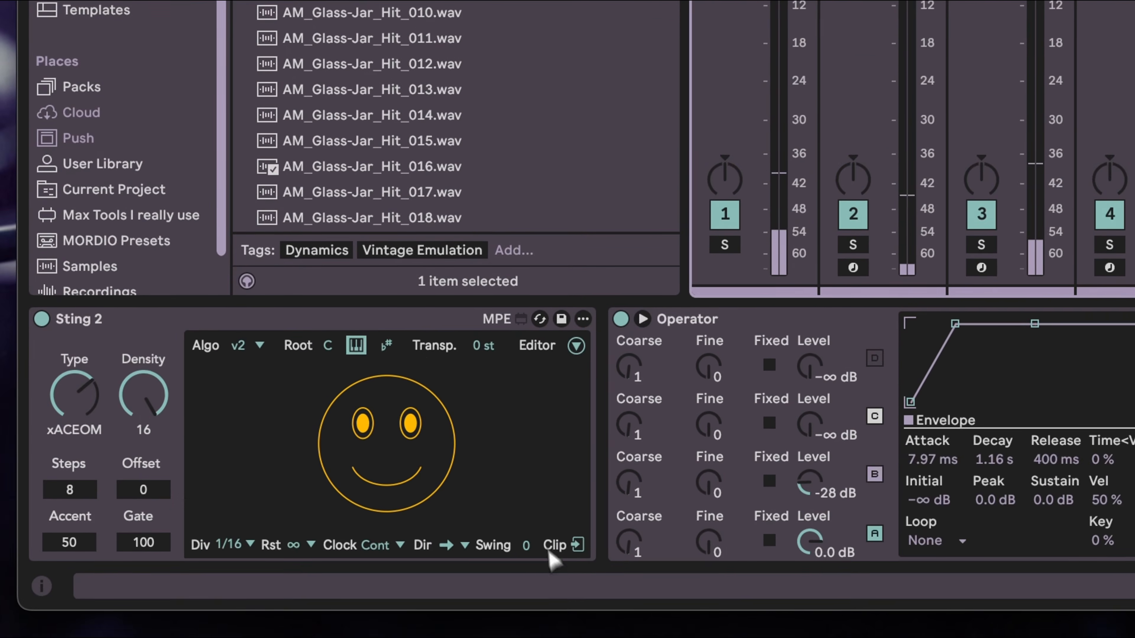
pyautogui.click(378, 319)
pyautogui.press('BackSpace')
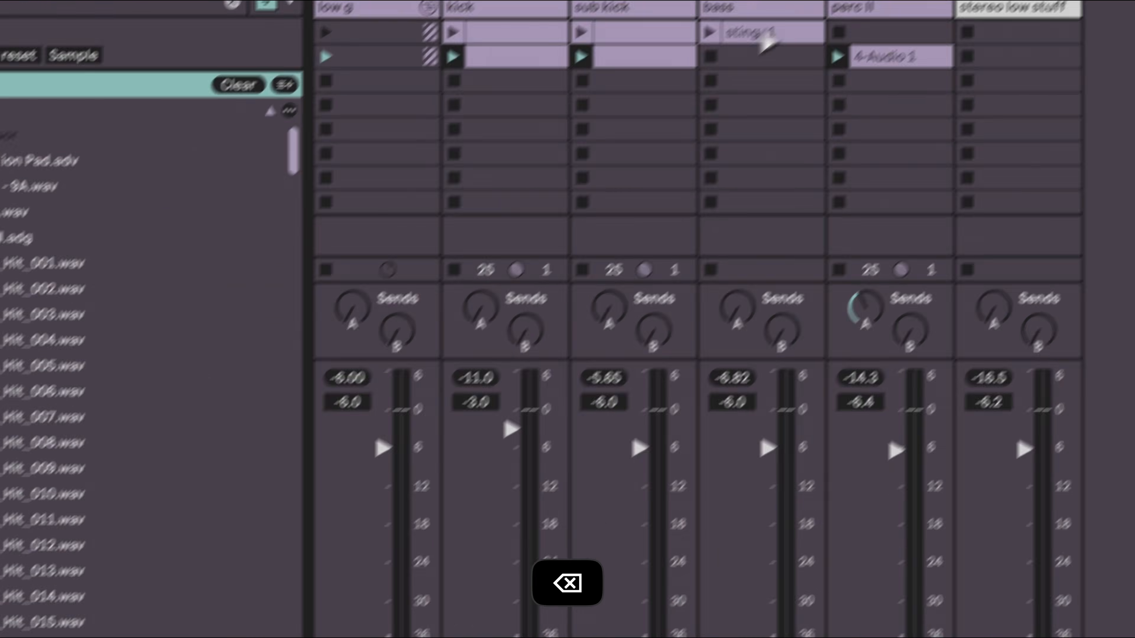
# Duplicate the sting_1 clip into the second slot of the bass track.
pyautogui.click(766, 38)
pyautogui.press('super+d')
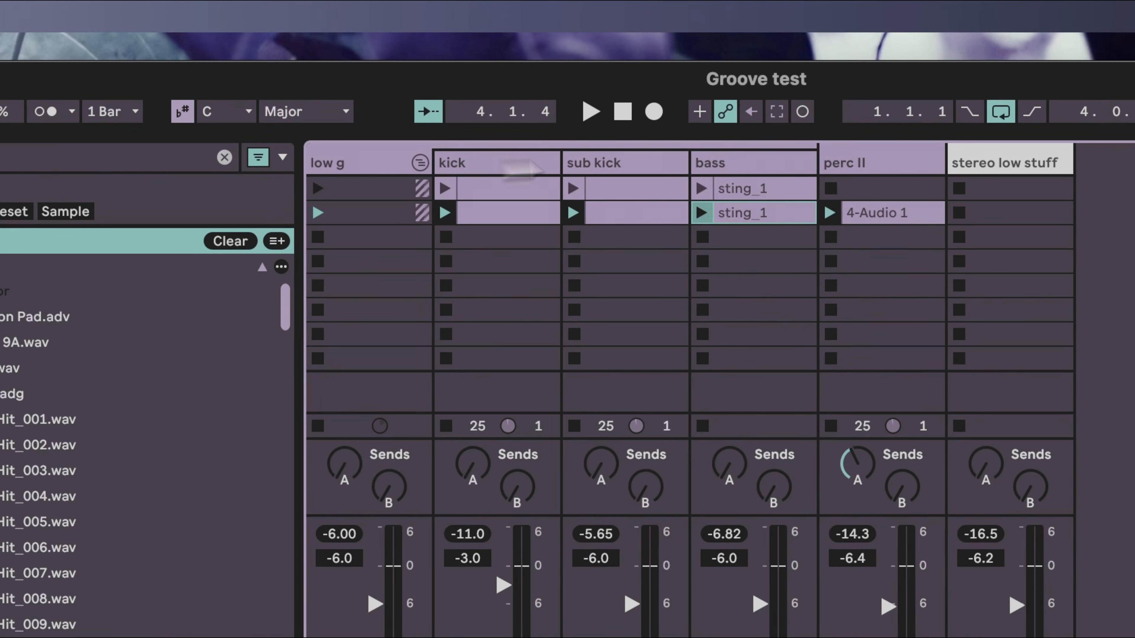
pyautogui.click(758, 163)
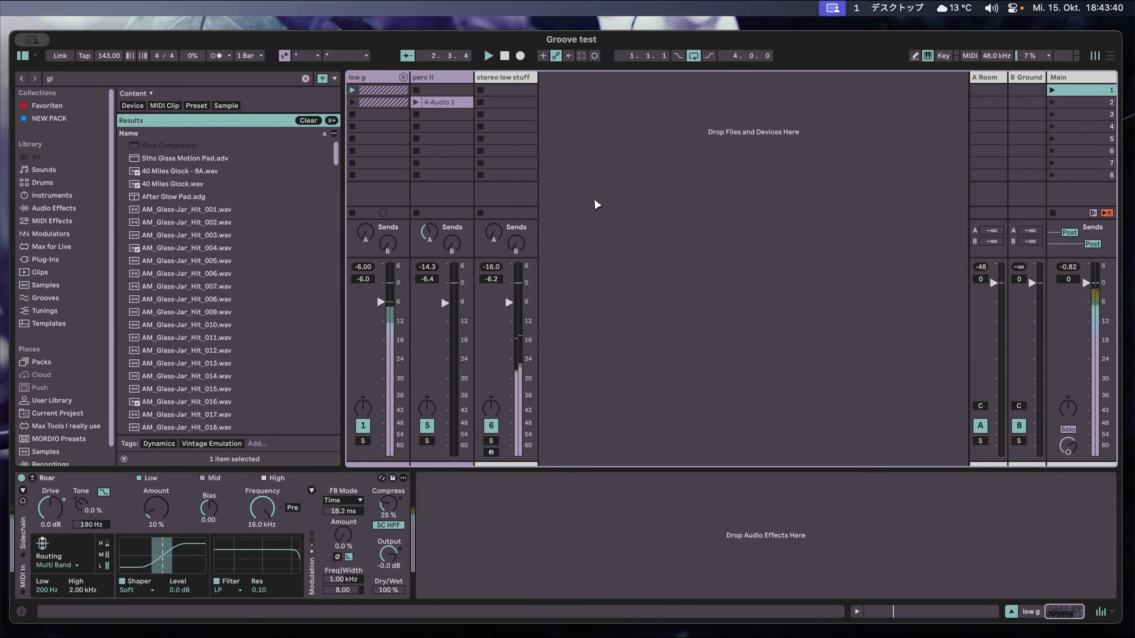
# Stop playback and move the stereo low stuff track between the low g group and perc II.
pyautogui.press('space')
pyautogui.click(522, 80)
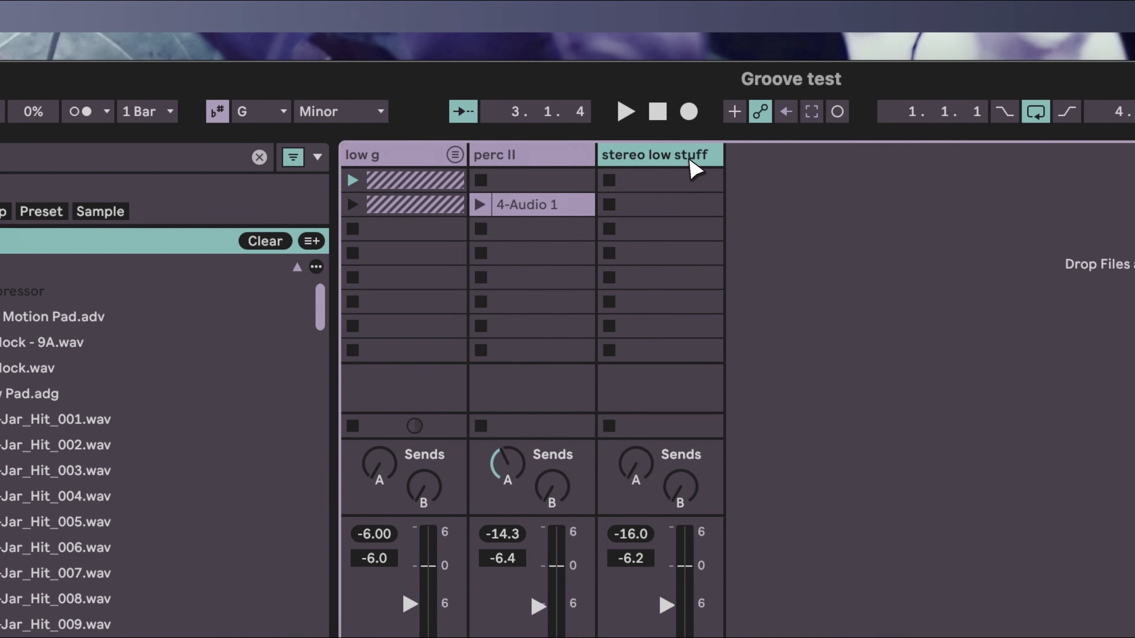
pyautogui.moveTo(693, 168); pyautogui.dragTo(503, 161)
pyautogui.click(640, 173)
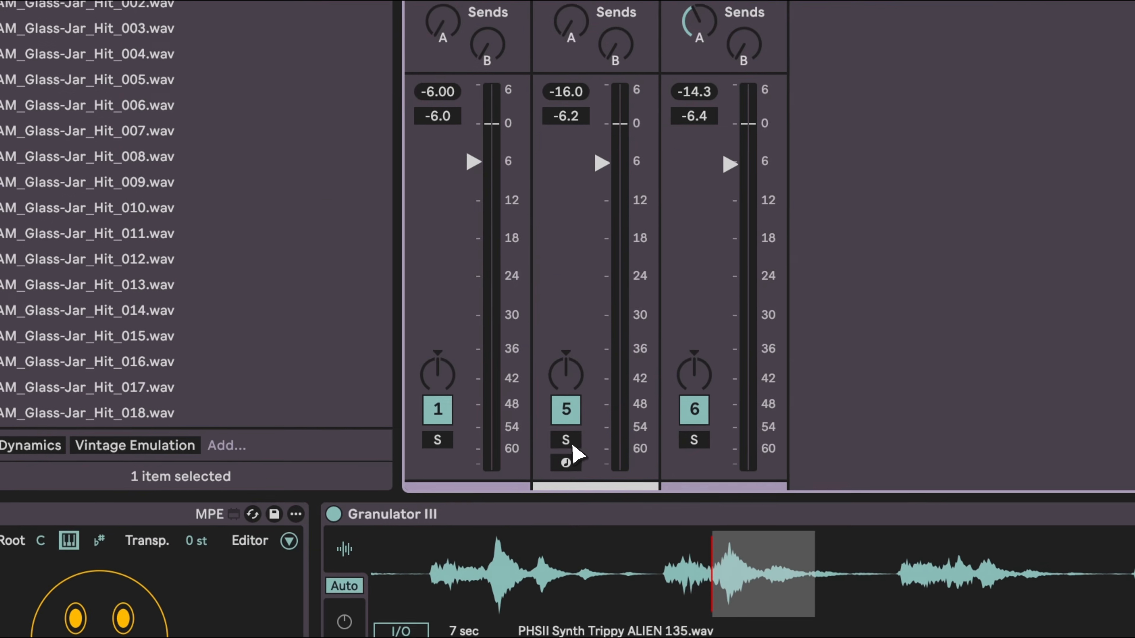
# Audition the stereo low stuff track in solo, switch the solo to perc II and stop playback.
pyautogui.click(572, 445)
pyautogui.press('space')
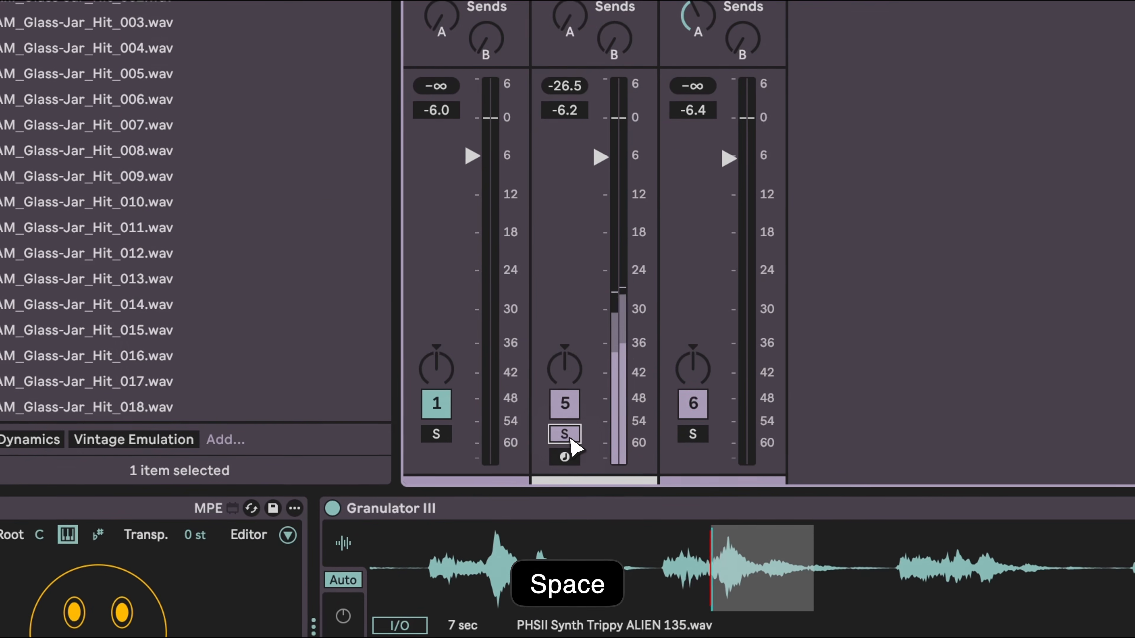
pyautogui.press('space')
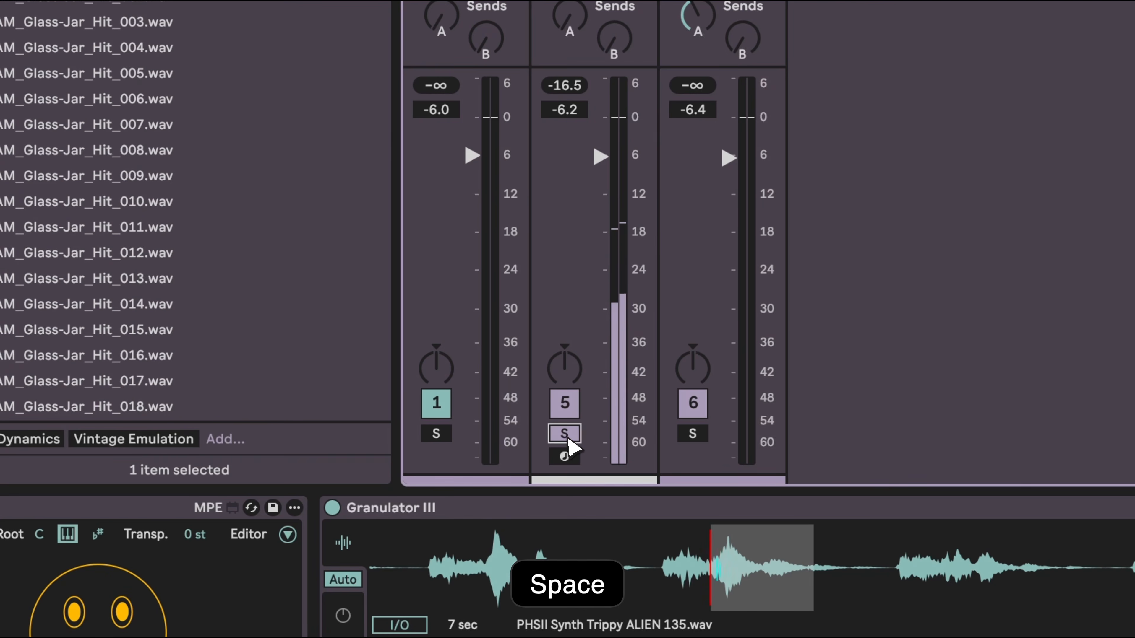
pyautogui.click(565, 436)
pyautogui.click(693, 435)
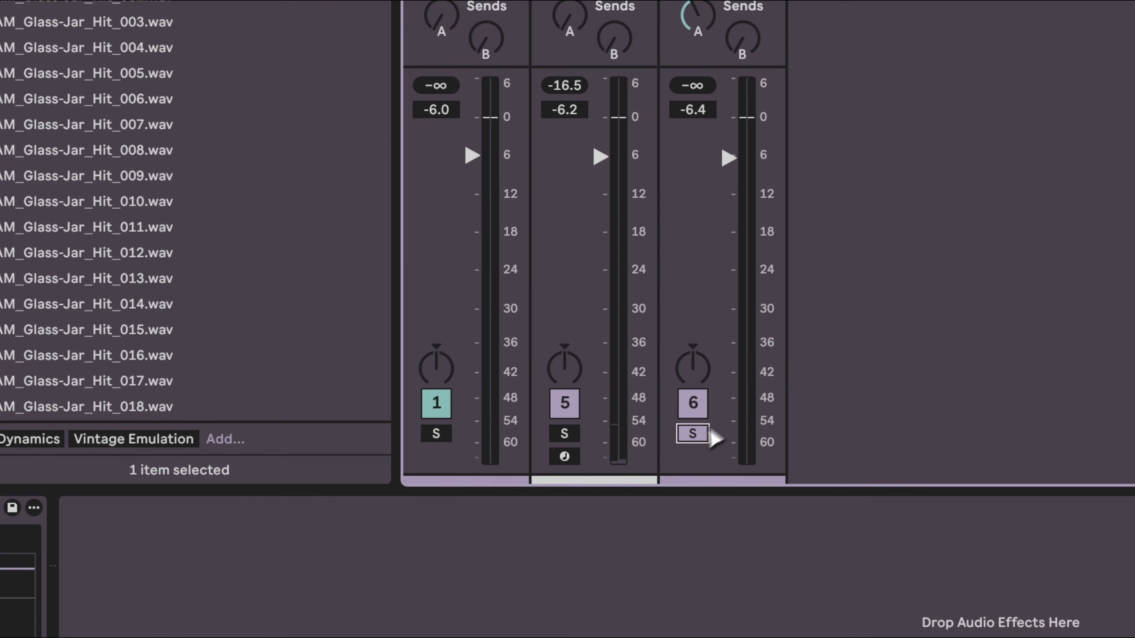
pyautogui.press('space')
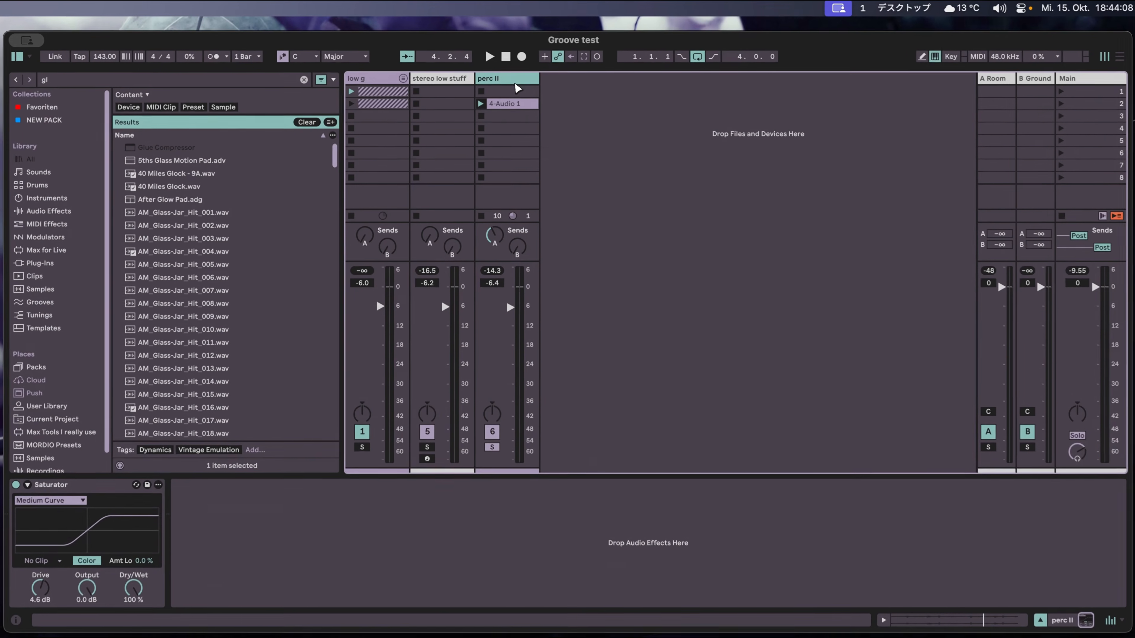
# Insert a new audio track after perc II and place a recording from the Recordings folder on it.
pyautogui.press('super+t')
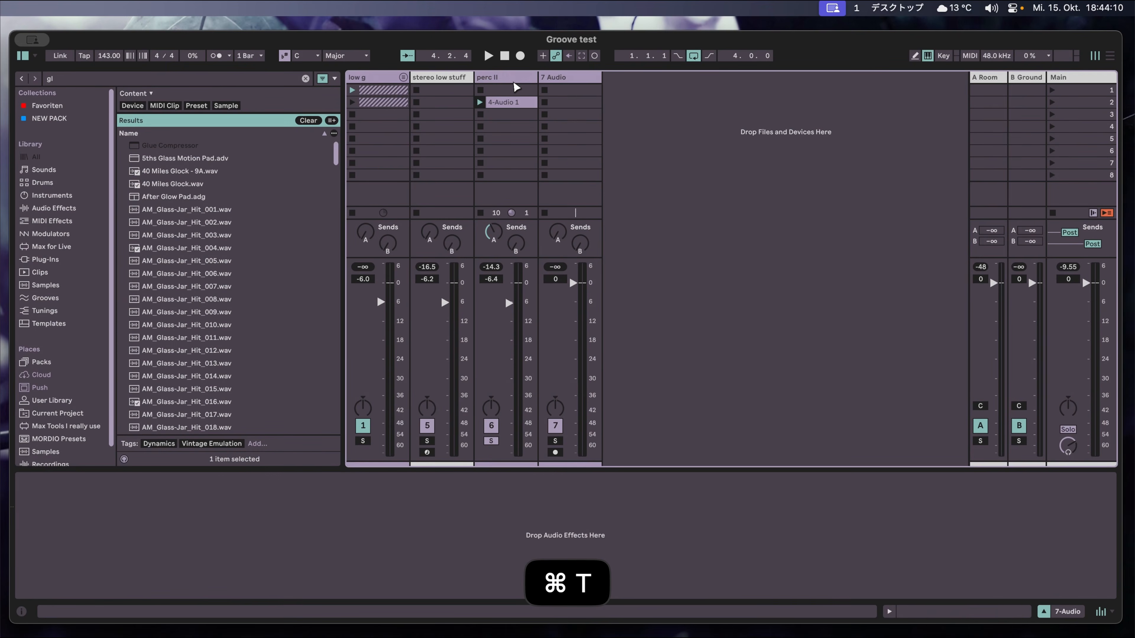
pyautogui.press('super+f')
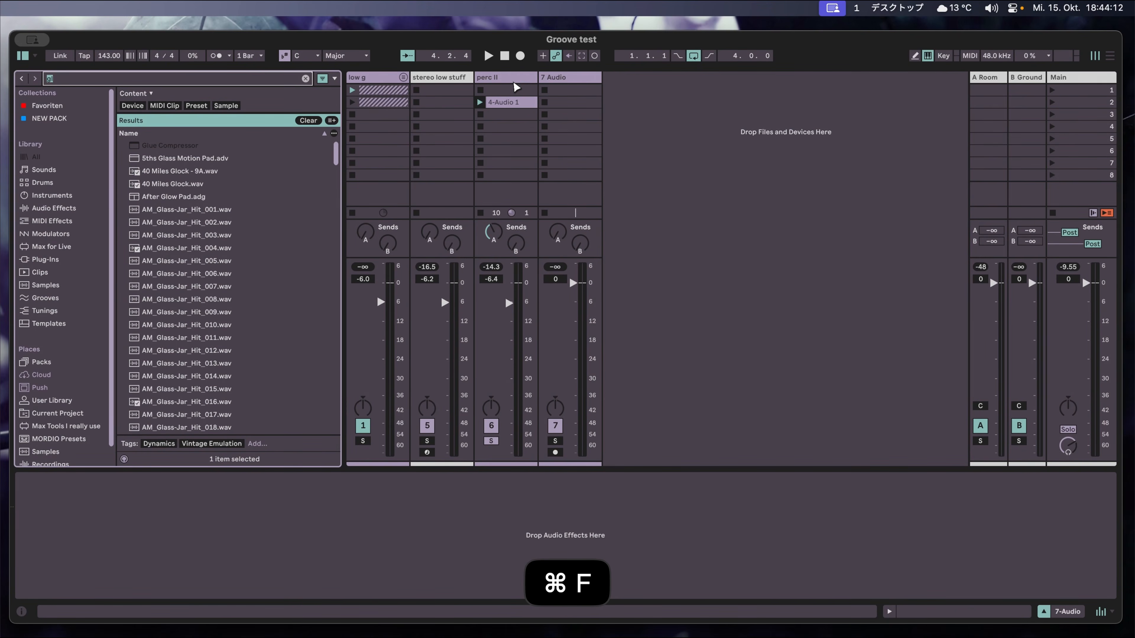
pyautogui.scroll(-2, 53, 264)
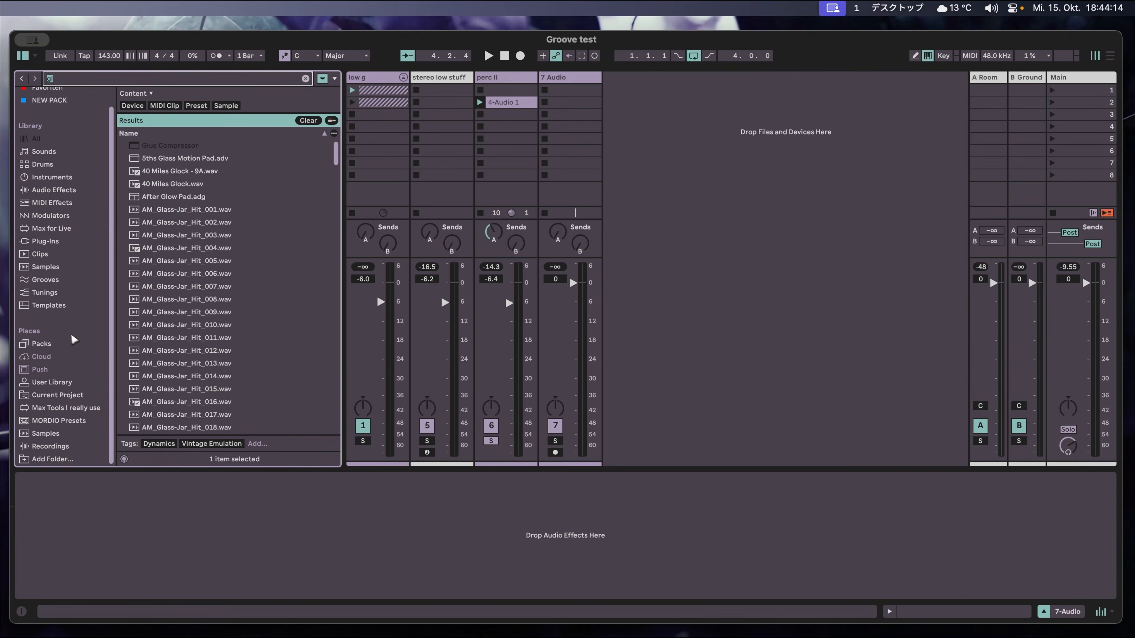
pyautogui.click(51, 446)
pyautogui.click(305, 78)
pyautogui.moveTo(375, 309); pyautogui.dragTo(1095, 200)
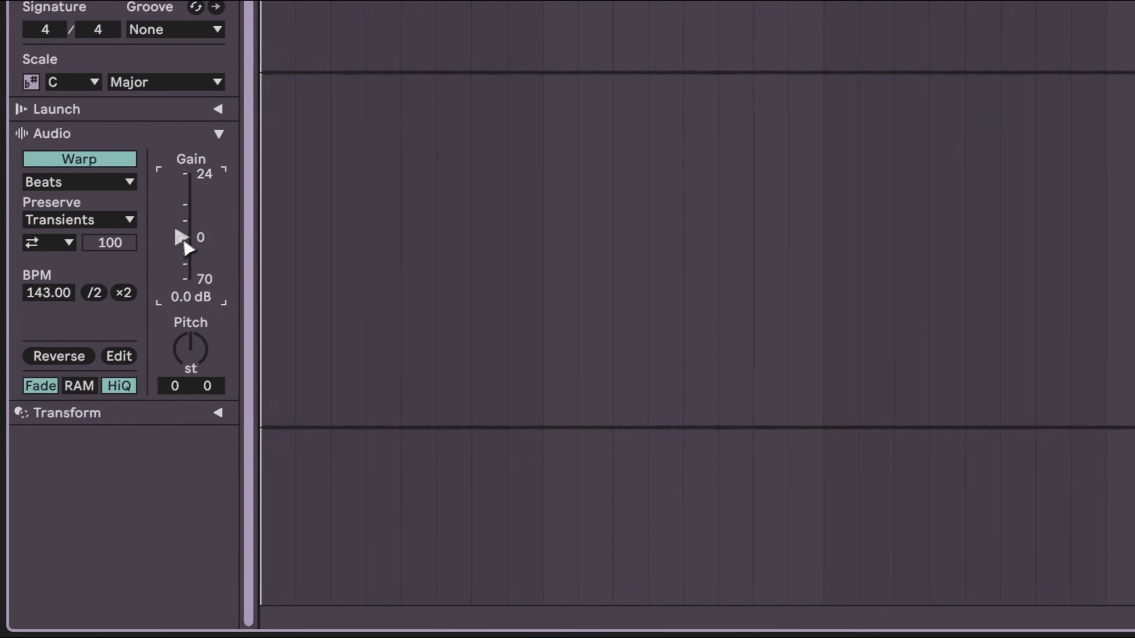
# Raise the Bad rauschen clip's gain to 19.9 dB and set its warp mode to Re-Pitch.
pyautogui.moveTo(187, 248); pyautogui.dragTo(82, 193)
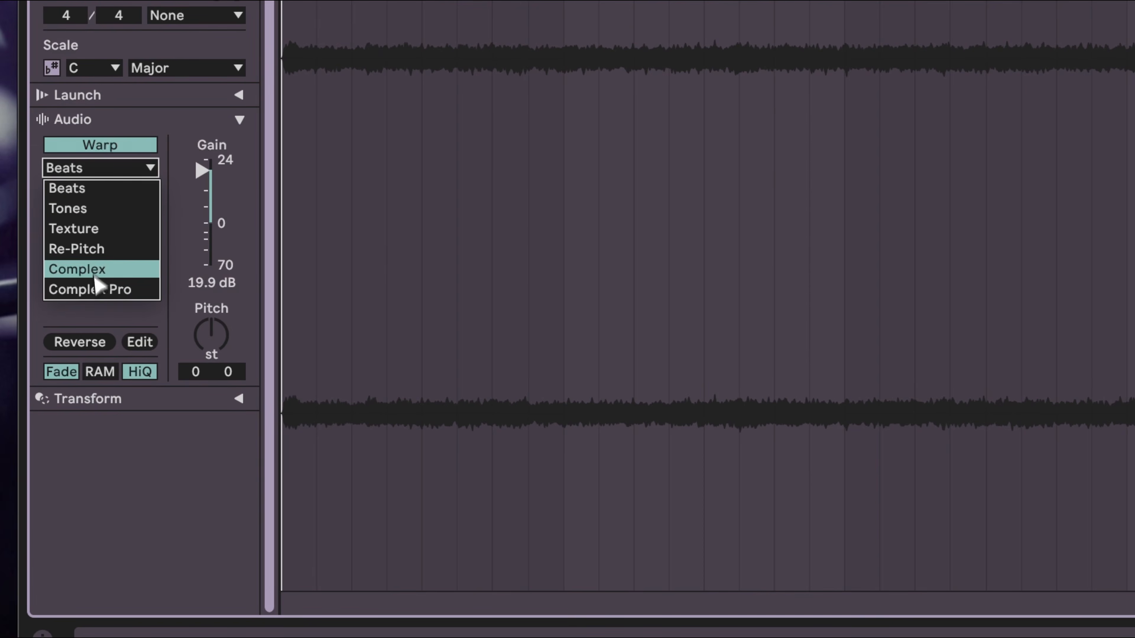
pyautogui.click(96, 254)
pyautogui.press('space')
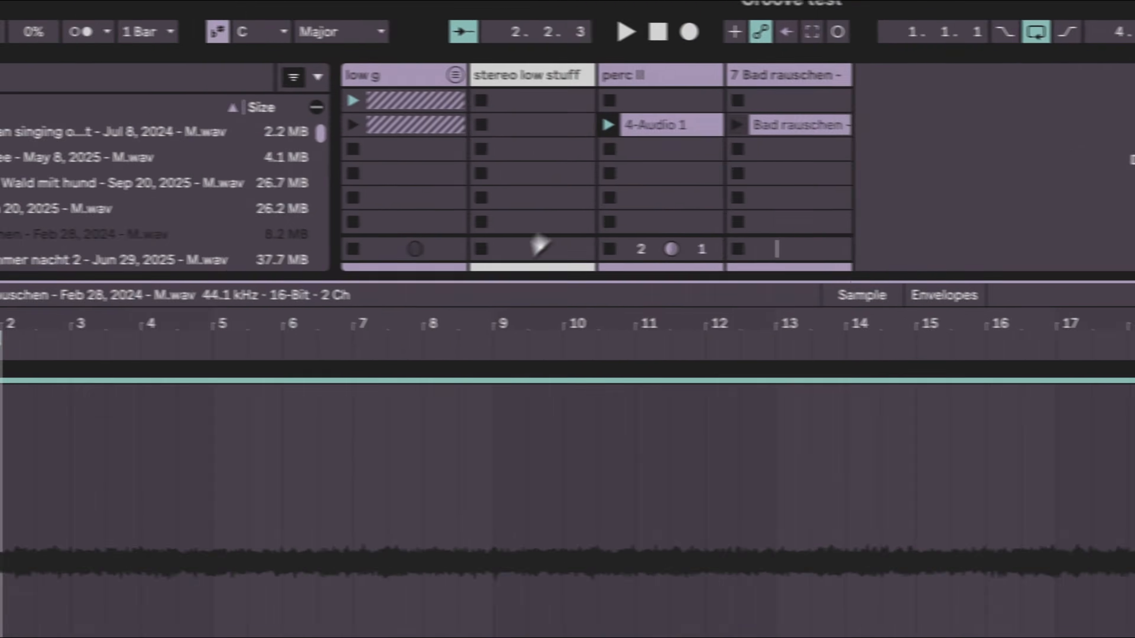
# Loop one bar of the Bad rauschen clip and move the loop to start at 8.1.1 during playback.
pyautogui.click(157, 335)
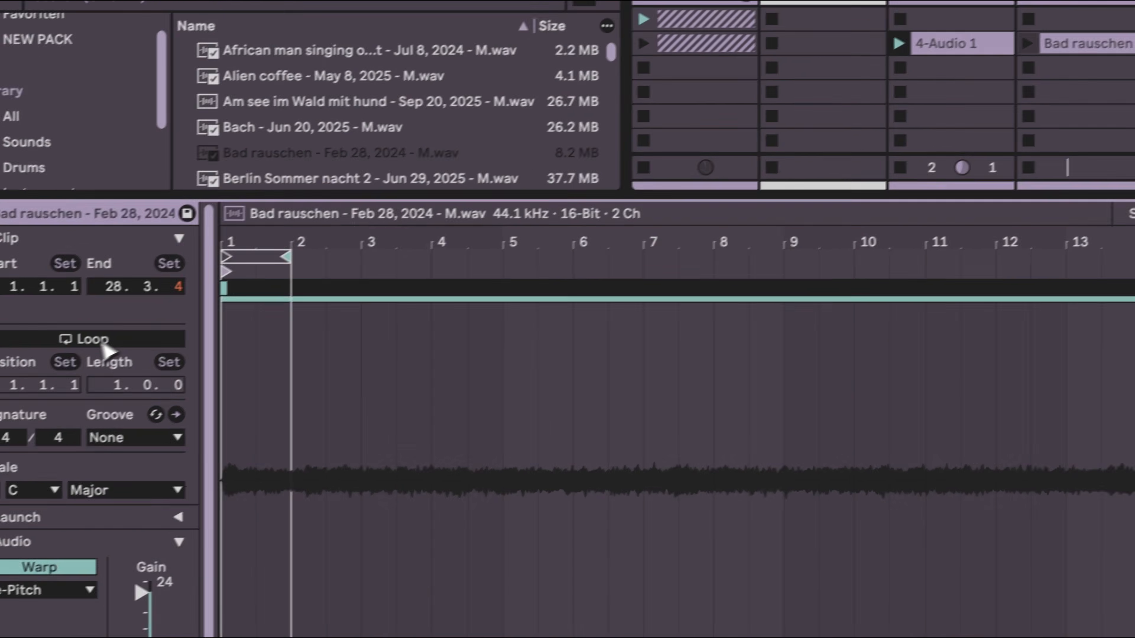
pyautogui.press('space')
pyautogui.hotkey('shift', 'Tab')
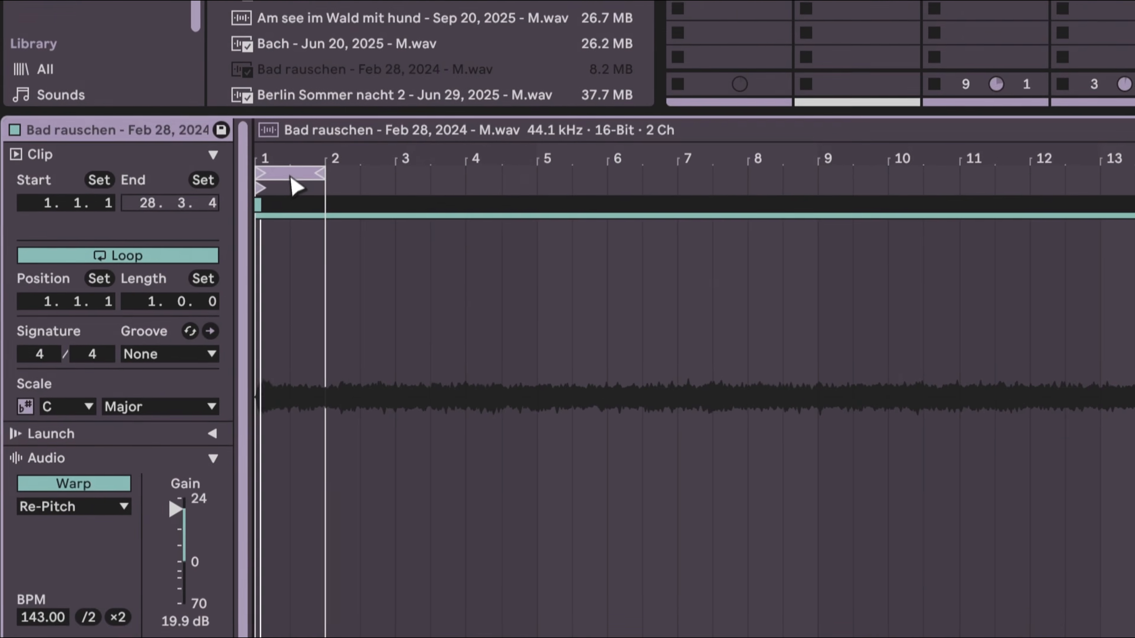
pyautogui.moveTo(295, 185); pyautogui.dragTo(889, 216)
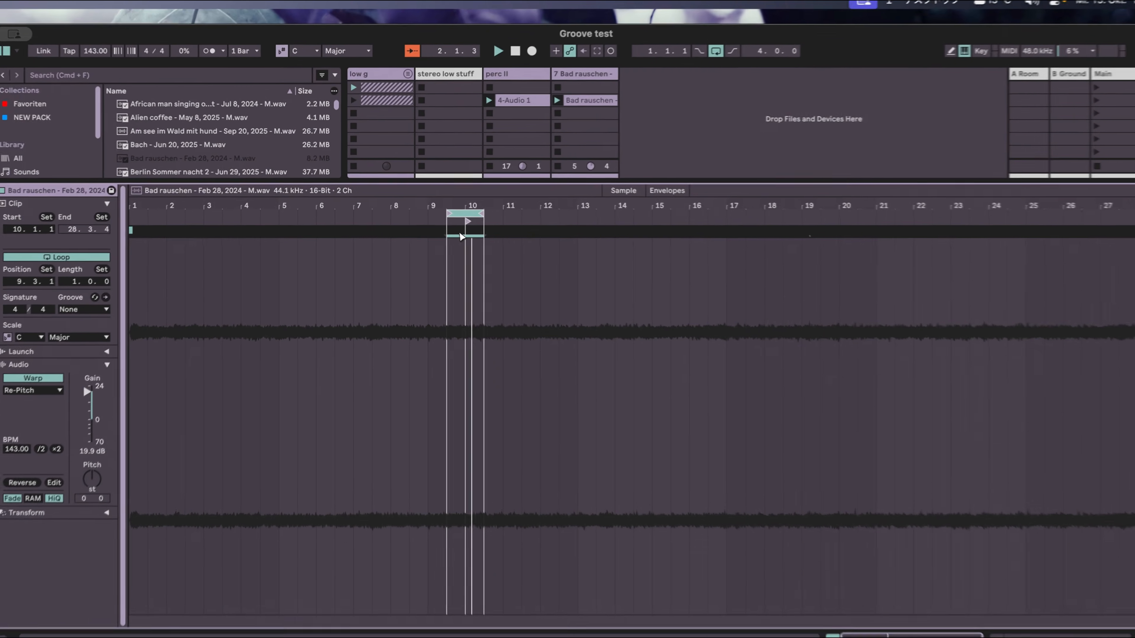
pyautogui.moveTo(455, 232); pyautogui.dragTo(410, 236)
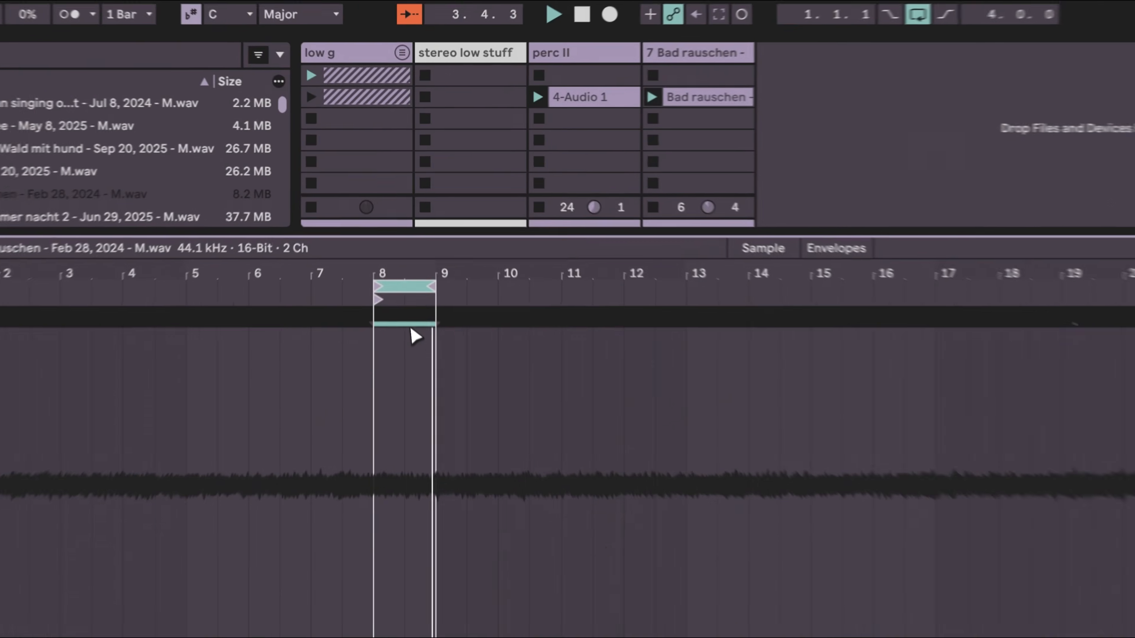
# Copy the bass track's Glue Compressor, sidechained to the sub kick, from the low g group onto the Bad rauschen track and turn off that track's solo.
pyautogui.hotkey('shift', 'Tab')
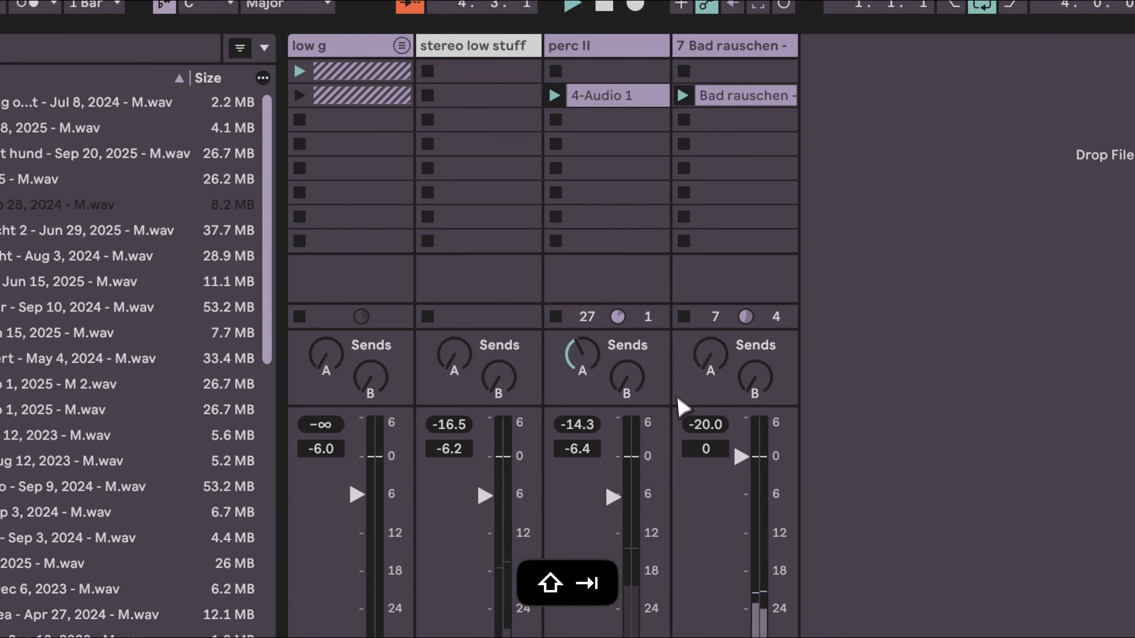
pyautogui.click(752, 68)
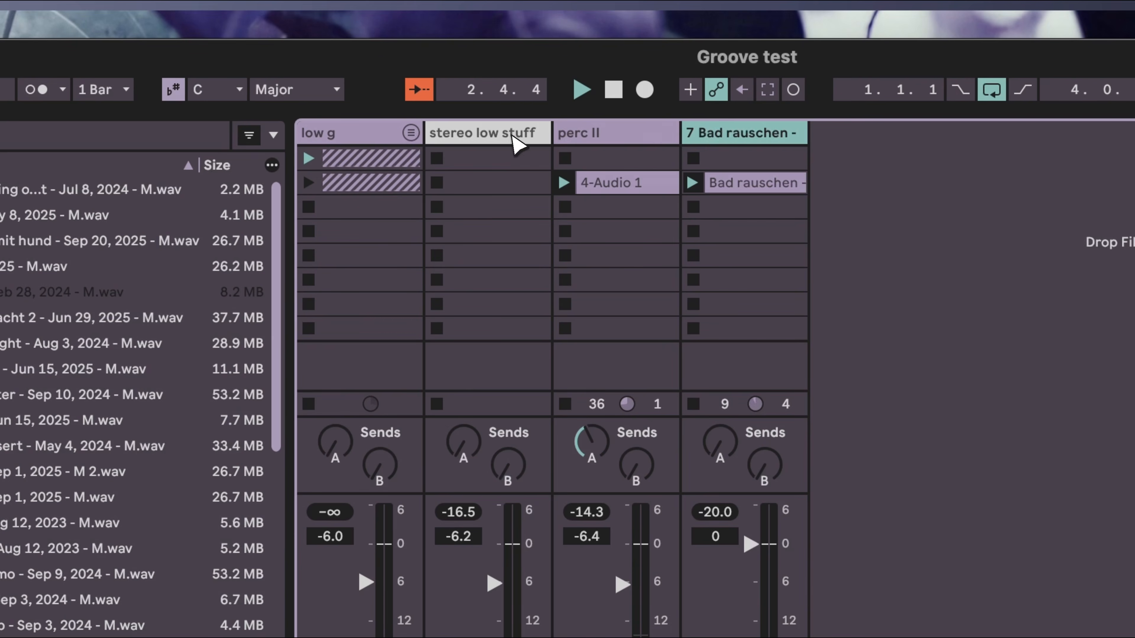
pyautogui.click(411, 133)
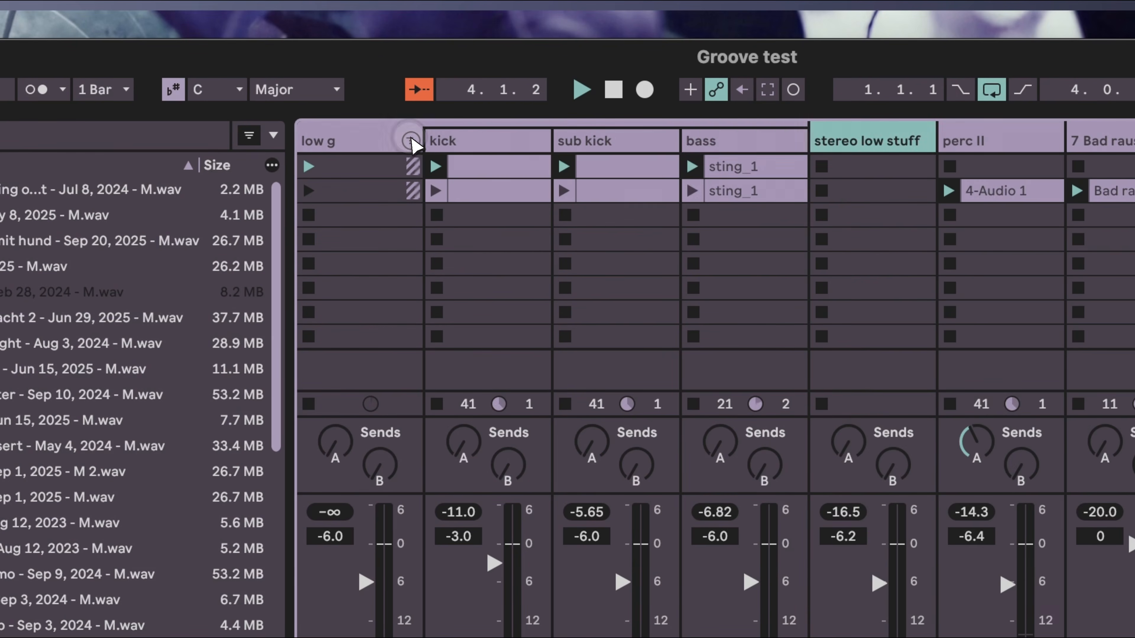
pyautogui.click(752, 140)
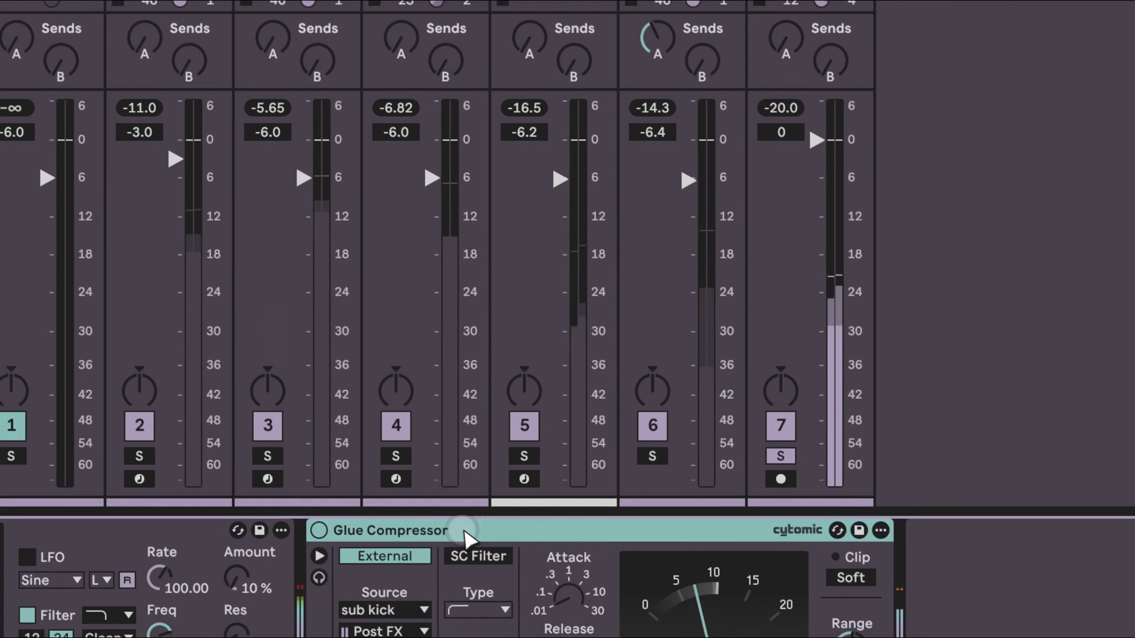
pyautogui.press('super+c')
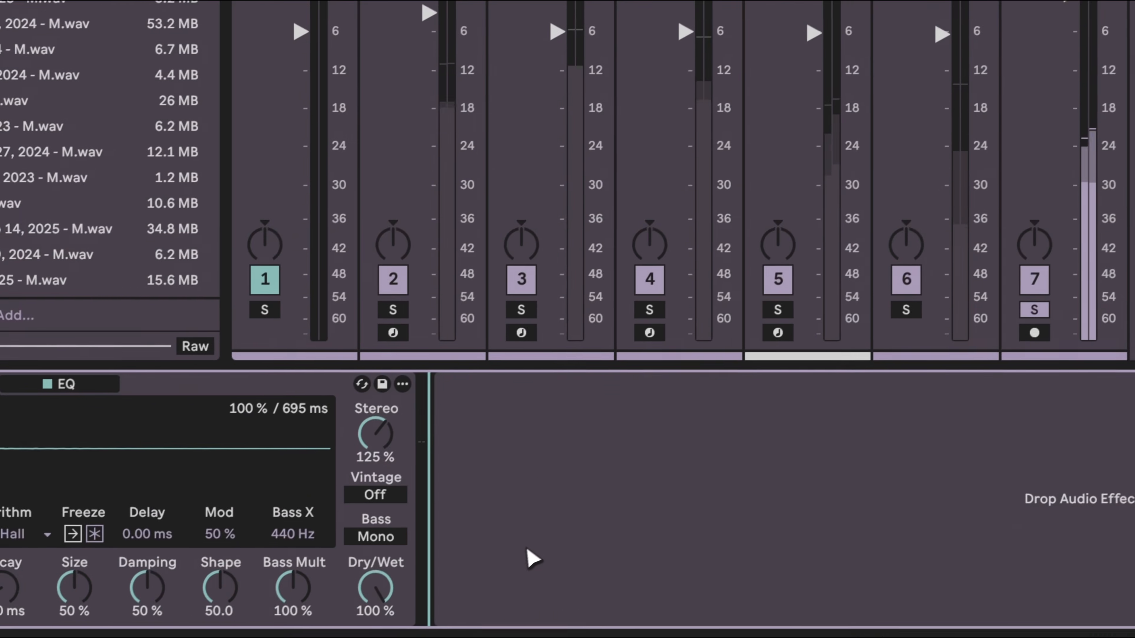
pyautogui.press('super+v')
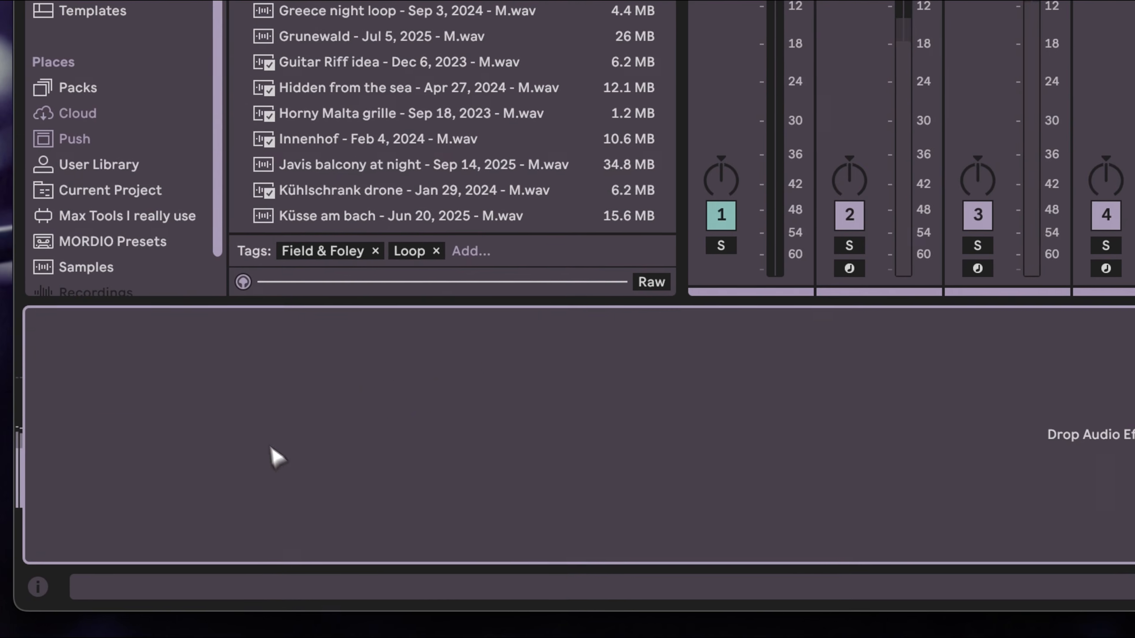
pyautogui.press('super+v')
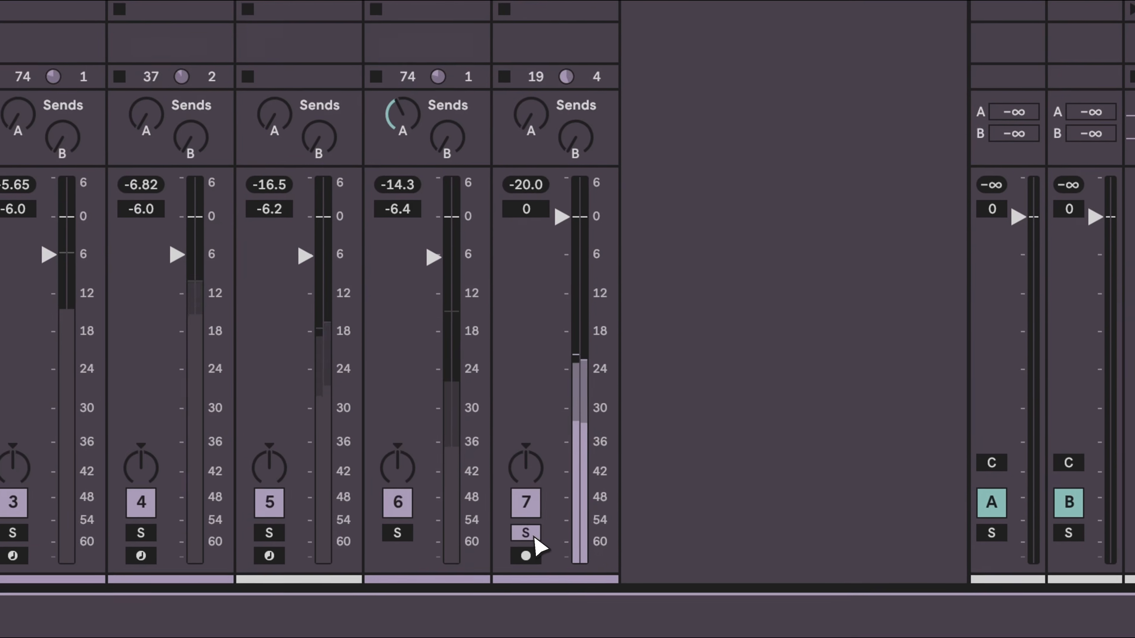
pyautogui.click(532, 535)
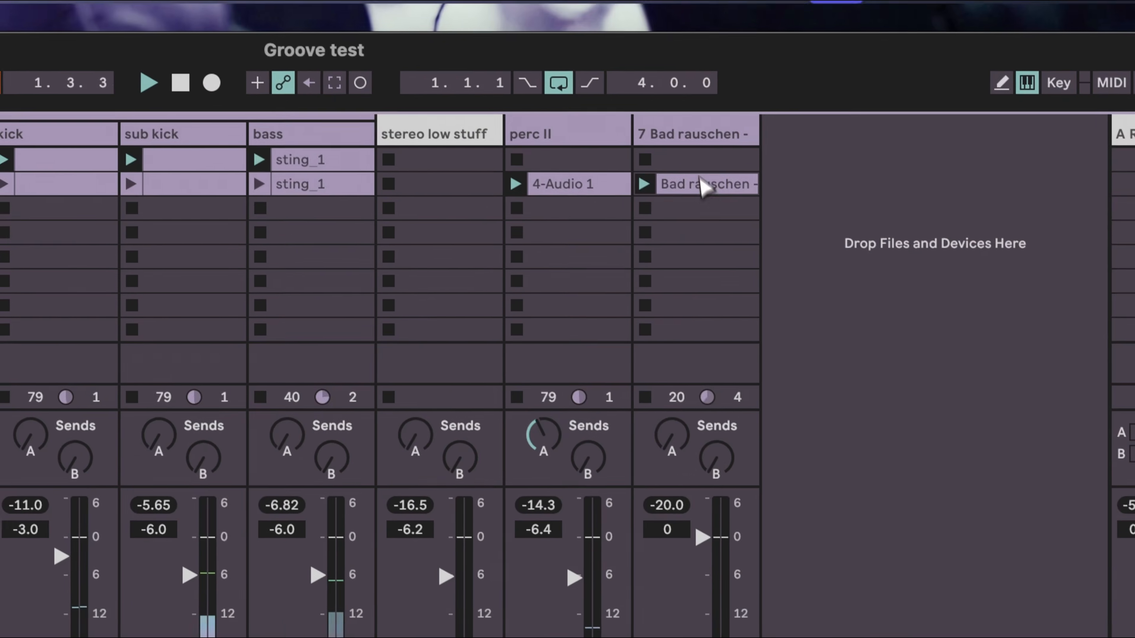
# Lower the Bad rauschen clip's gain to 5.1 dB while it plays in the full mix.
pyautogui.click(702, 185)
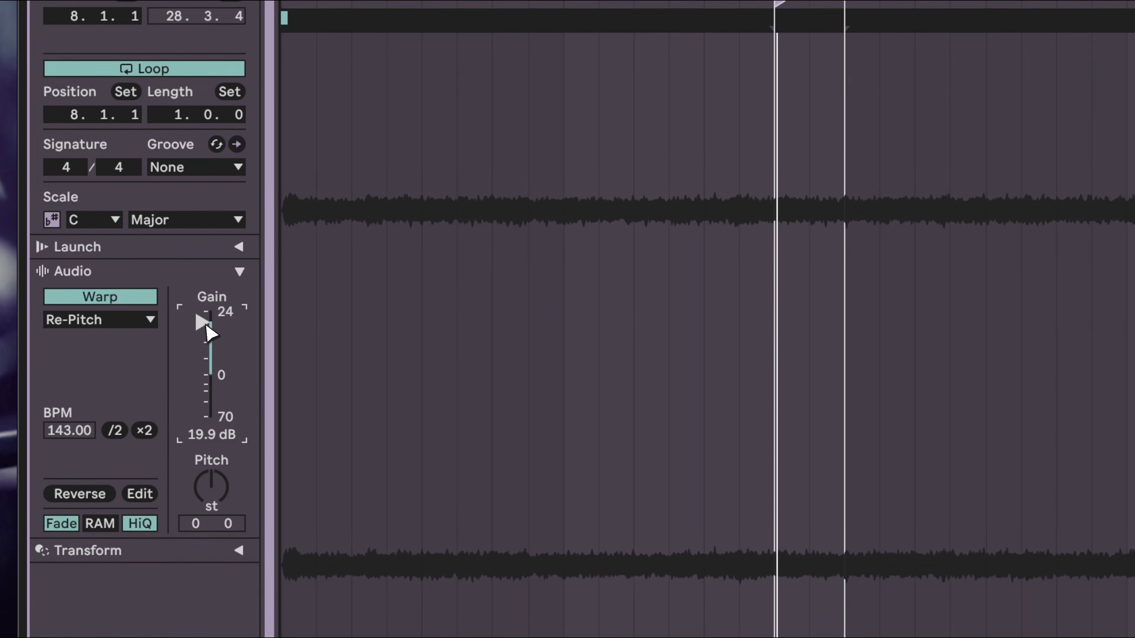
pyautogui.moveTo(206, 327); pyautogui.dragTo(207, 329)
pyautogui.scroll(-10, 210, 336)
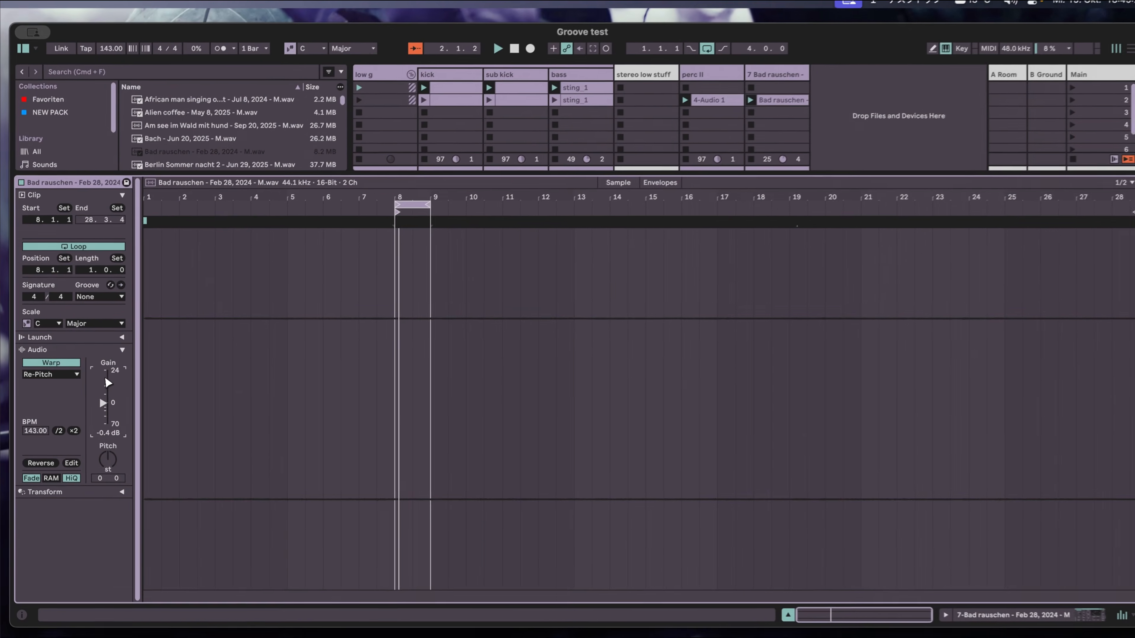
pyautogui.scroll(1, 108, 383)
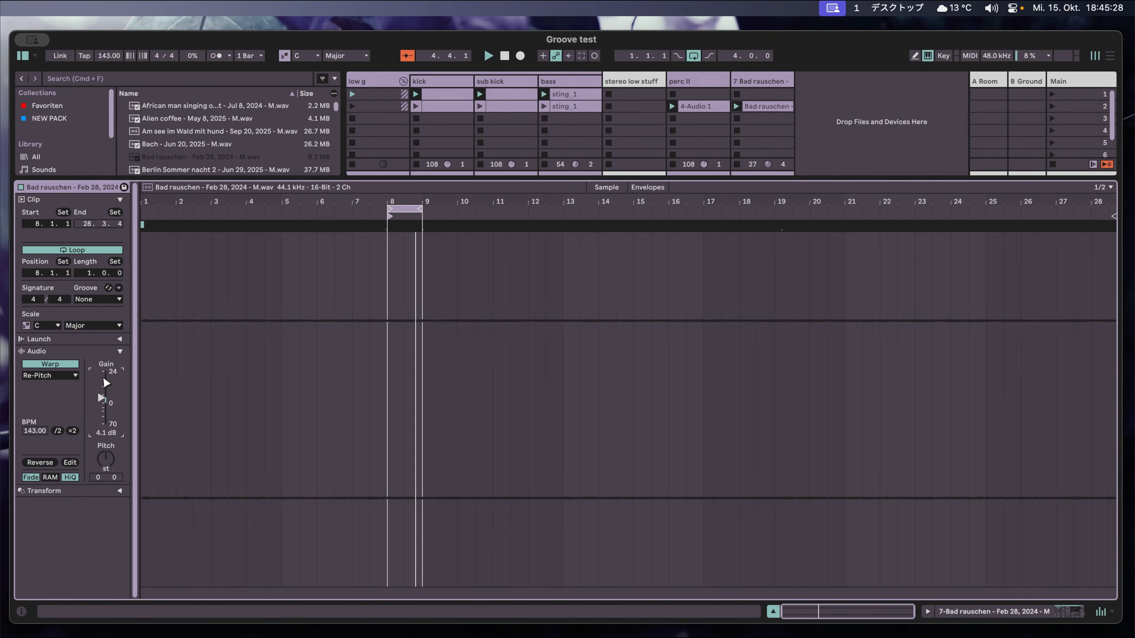
pyautogui.scroll(1, 106, 383)
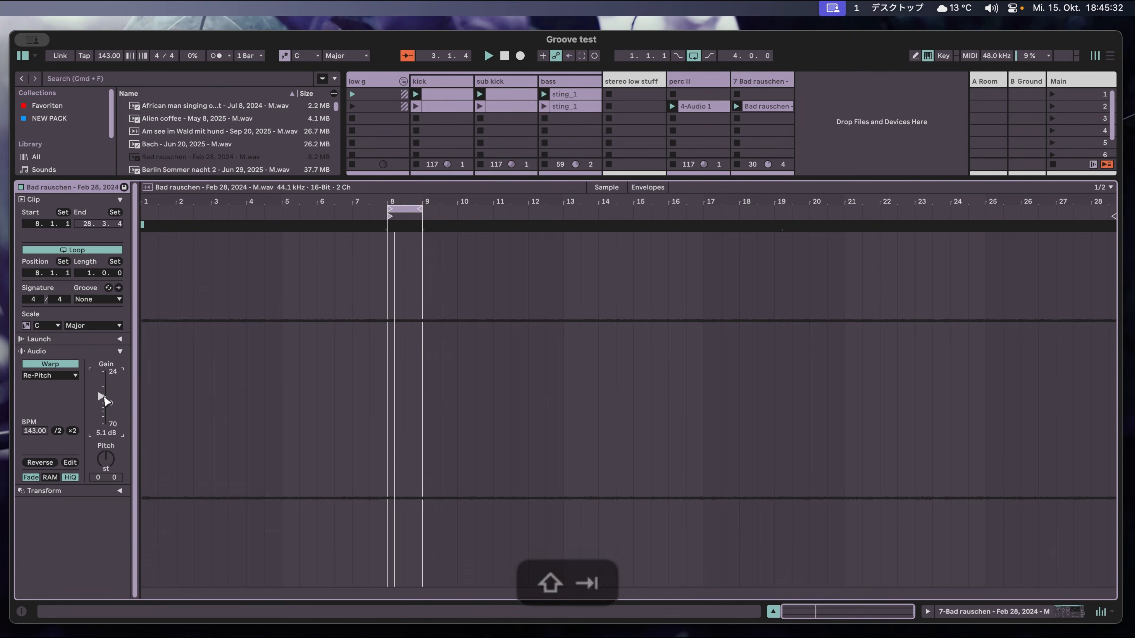
# Mute the Bad rauschen track to compare the mix without it, stop playback and delete its clip.
pyautogui.hotkey('shift', 'Tab')
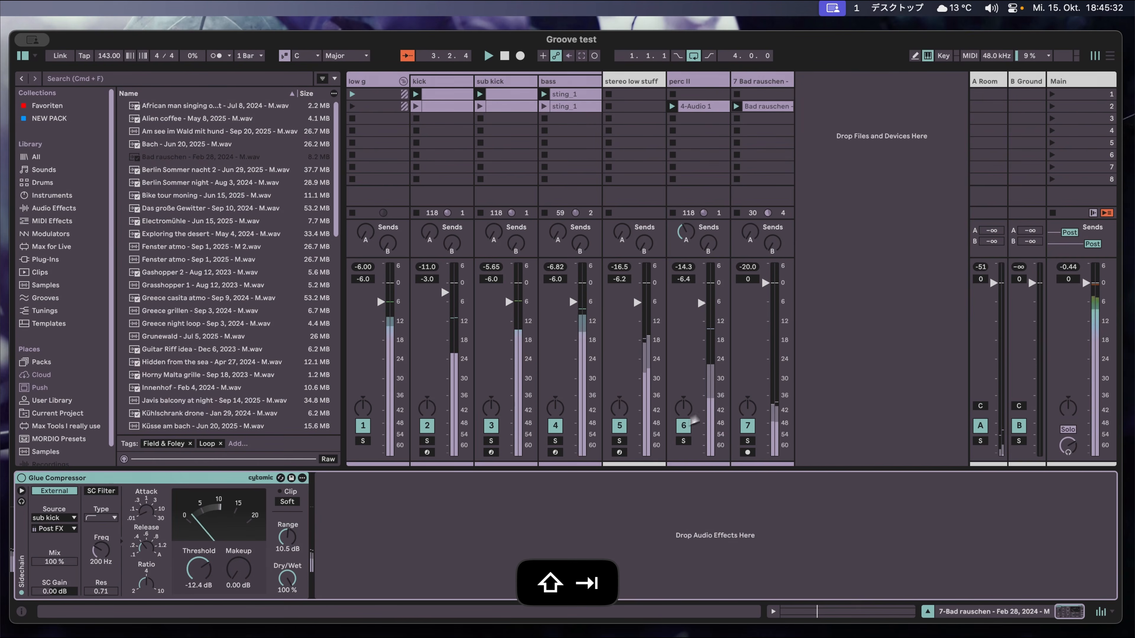
pyautogui.click(748, 425)
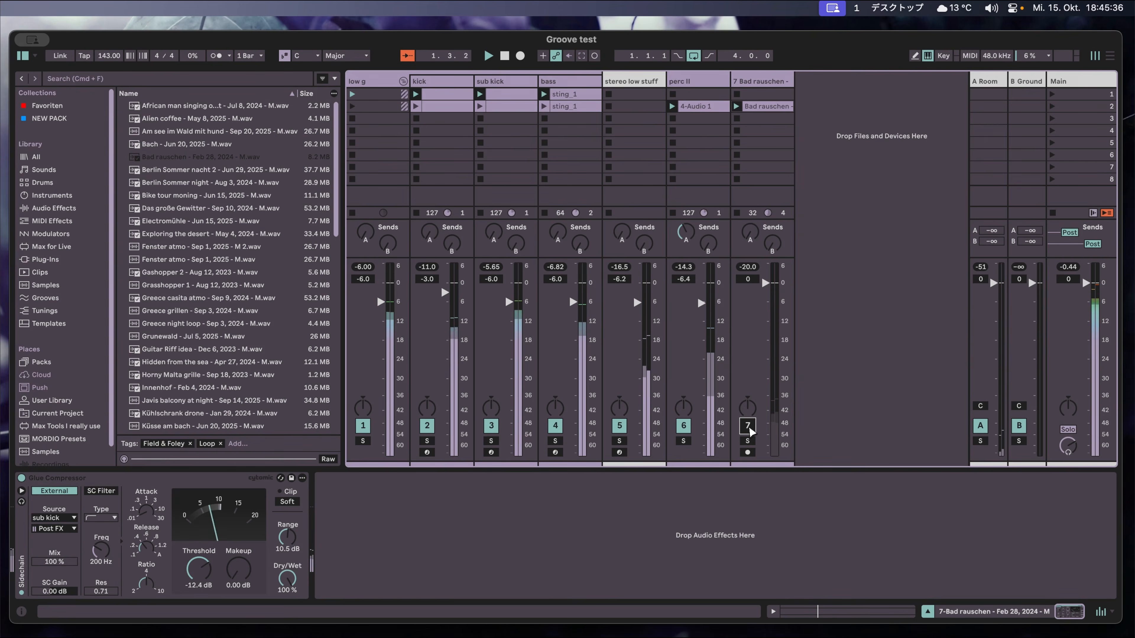
pyautogui.press('space')
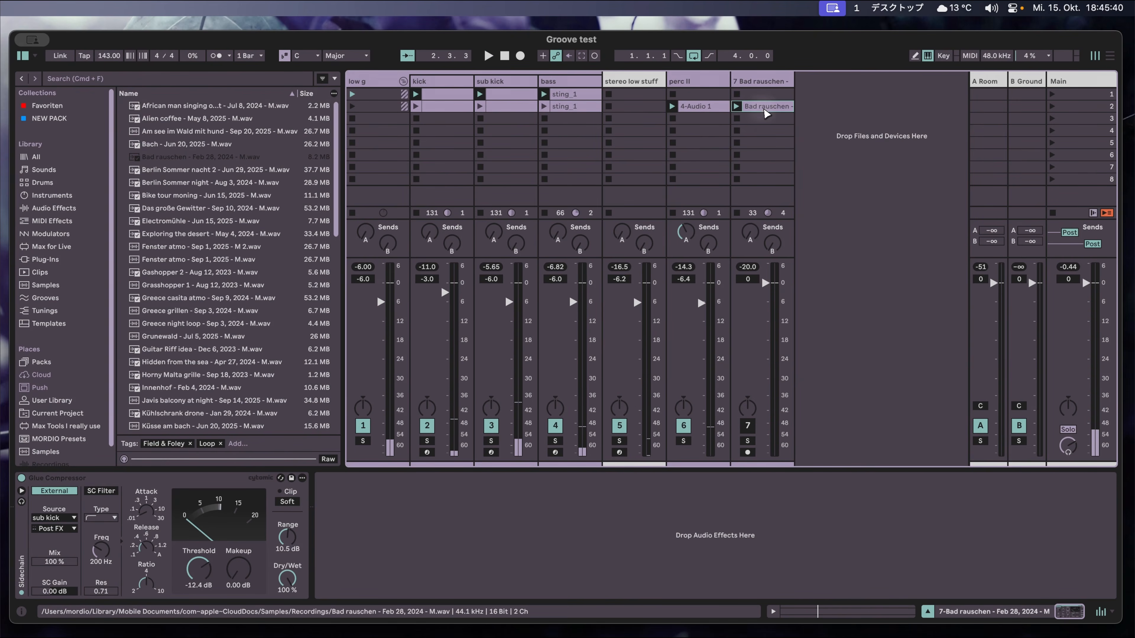
pyautogui.press('BackSpace')
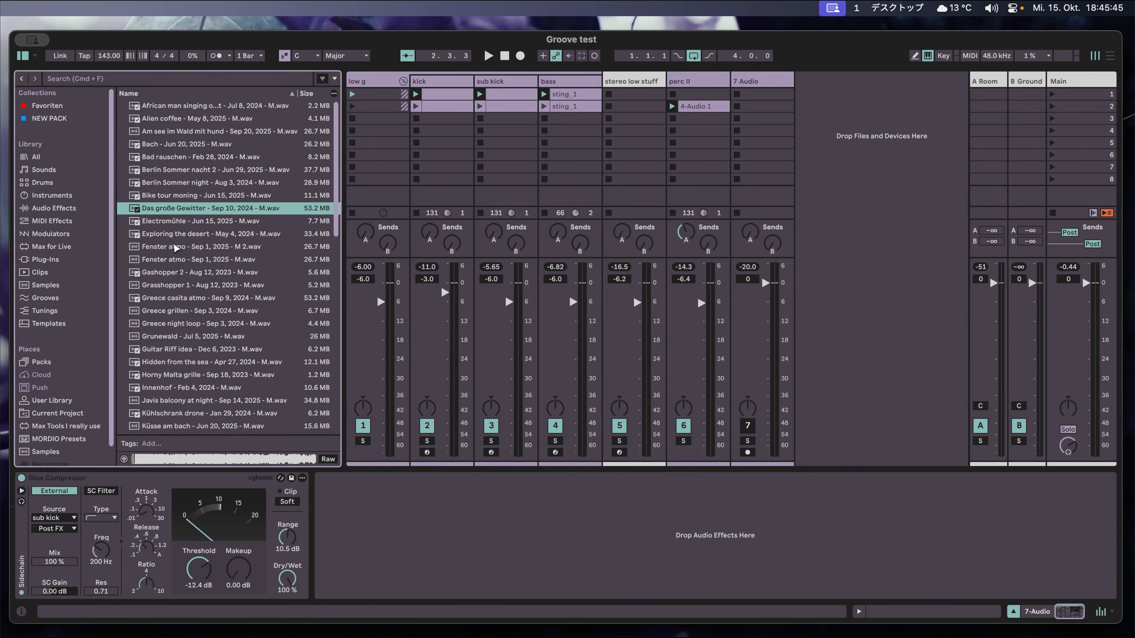
# Place the Kühlschrank drone recording in the second slot of track 7, loop its first bar and launch it with the groove.
pyautogui.click(174, 245)
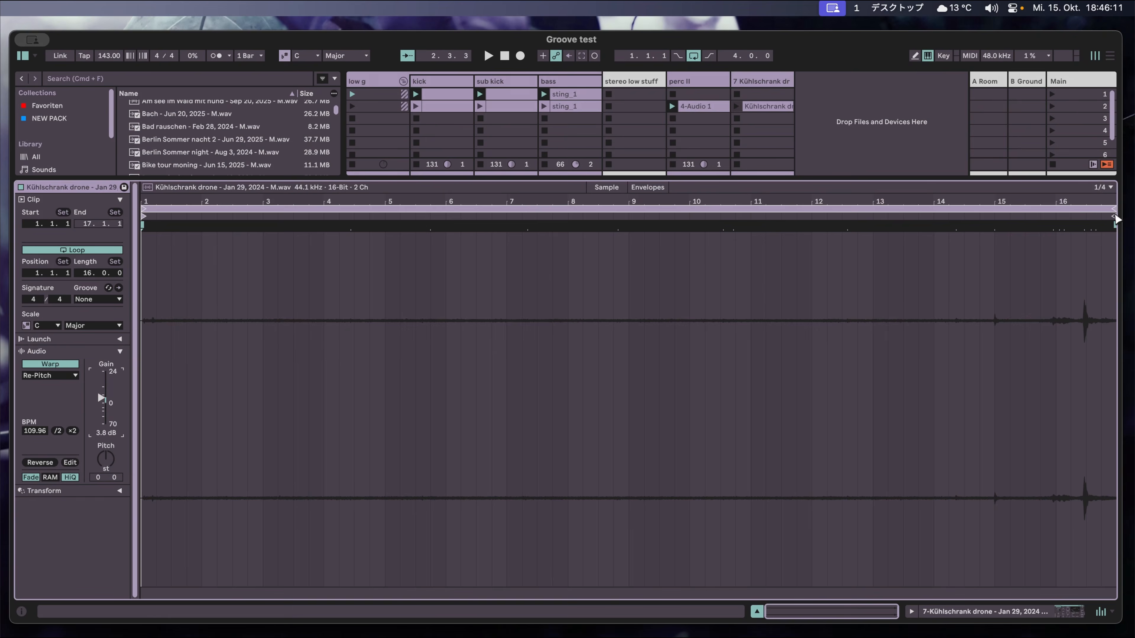
pyautogui.press('space')
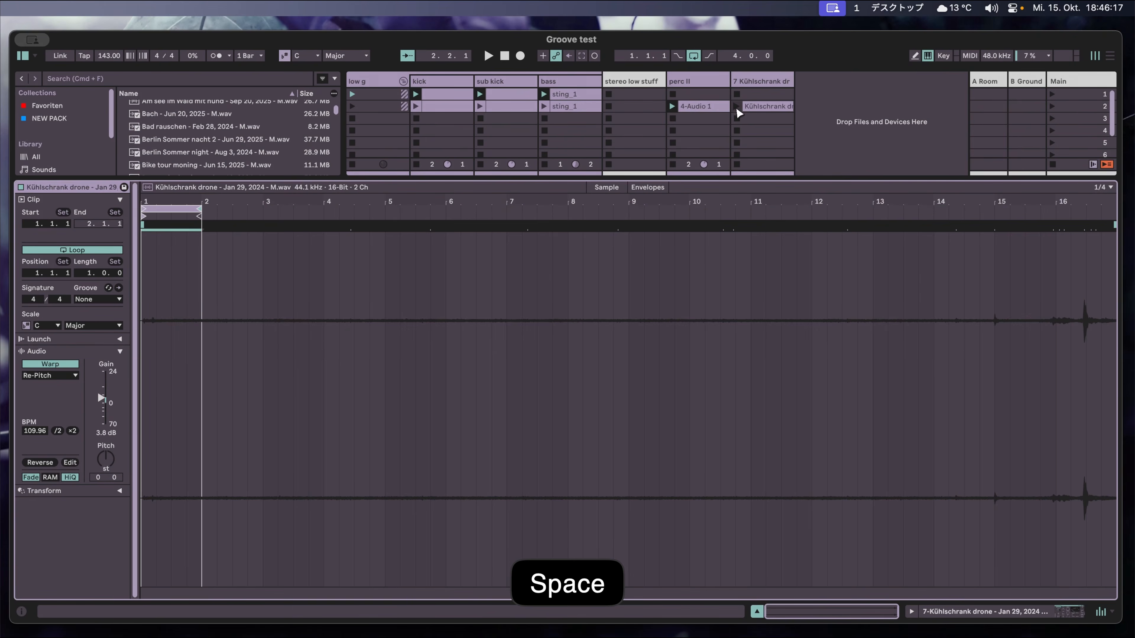
pyautogui.click(737, 107)
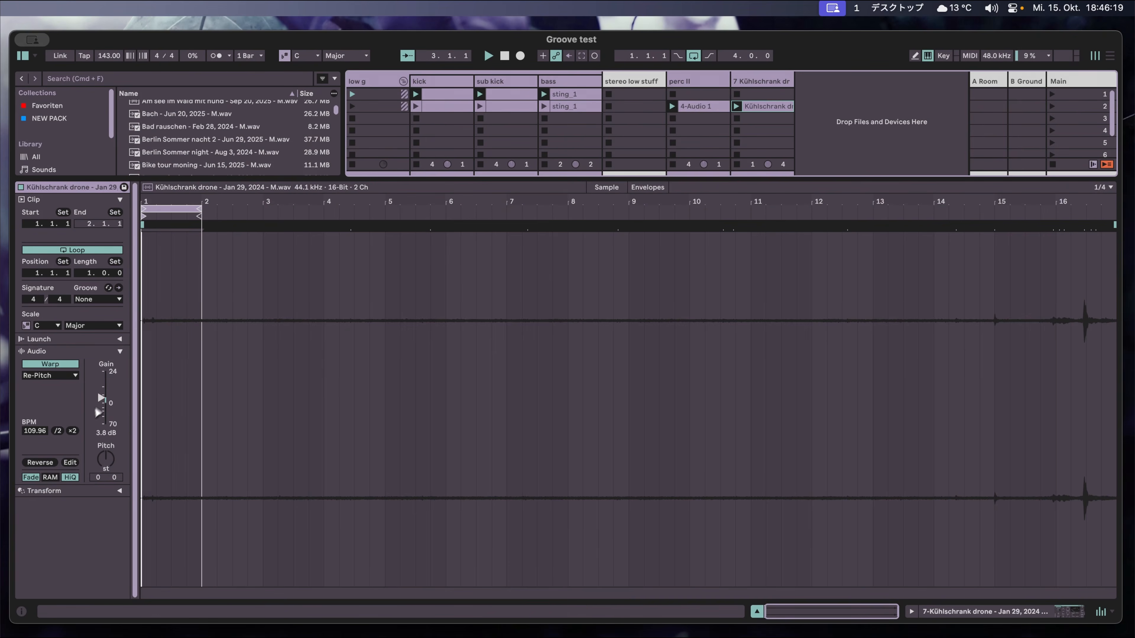
# Audition the Kühlschrank drone clip in the mix and set its gain to 2.7 dB.
pyautogui.moveTo(103, 409); pyautogui.dragTo(104, 403)
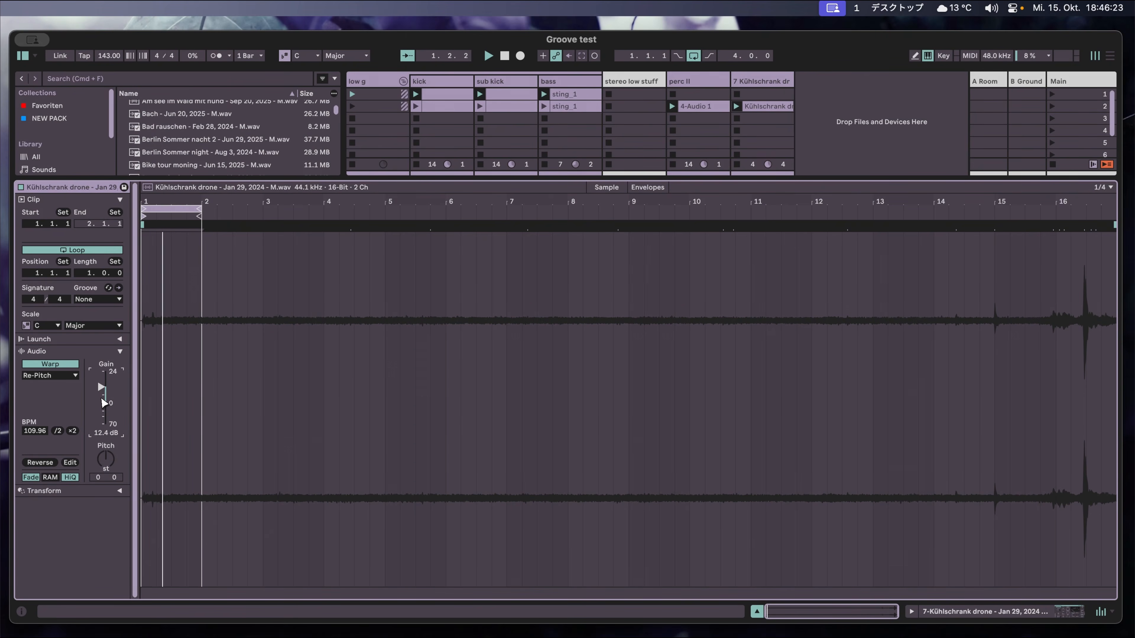
pyautogui.hotkey('shift', 'Tab')
pyautogui.press('space')
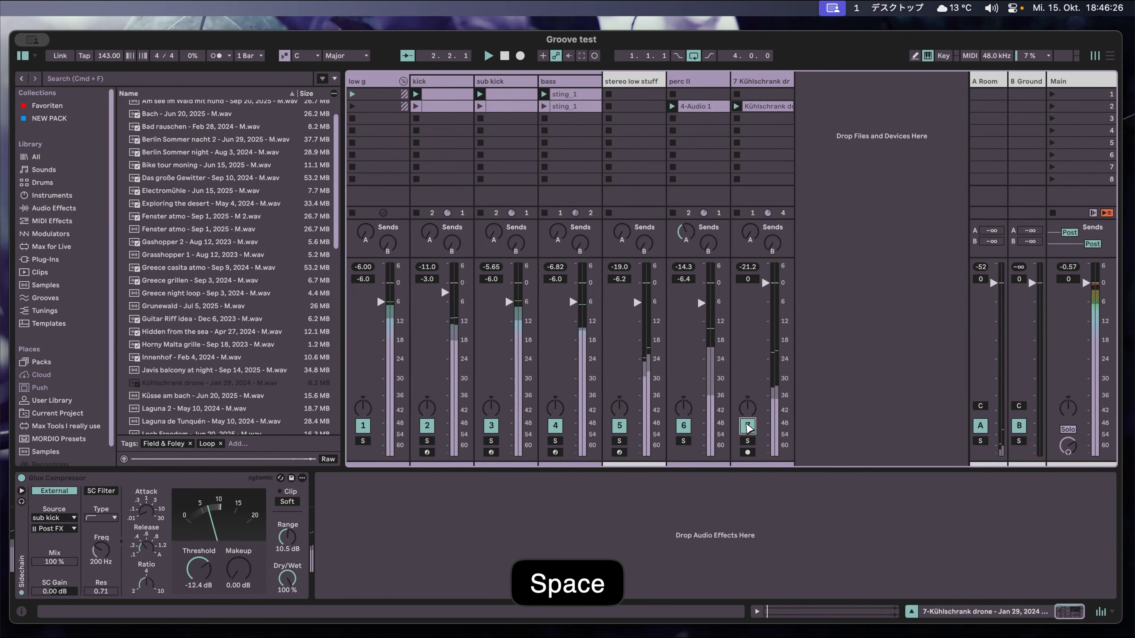
pyautogui.doubleClick(776, 109)
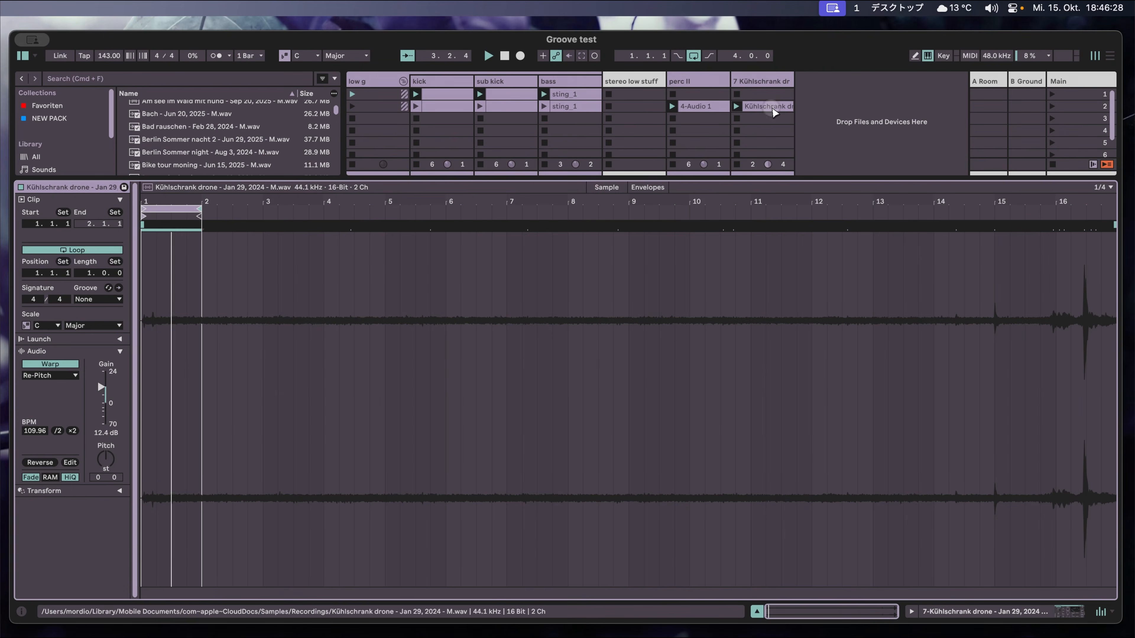
pyautogui.moveTo(102, 390); pyautogui.dragTo(102, 391)
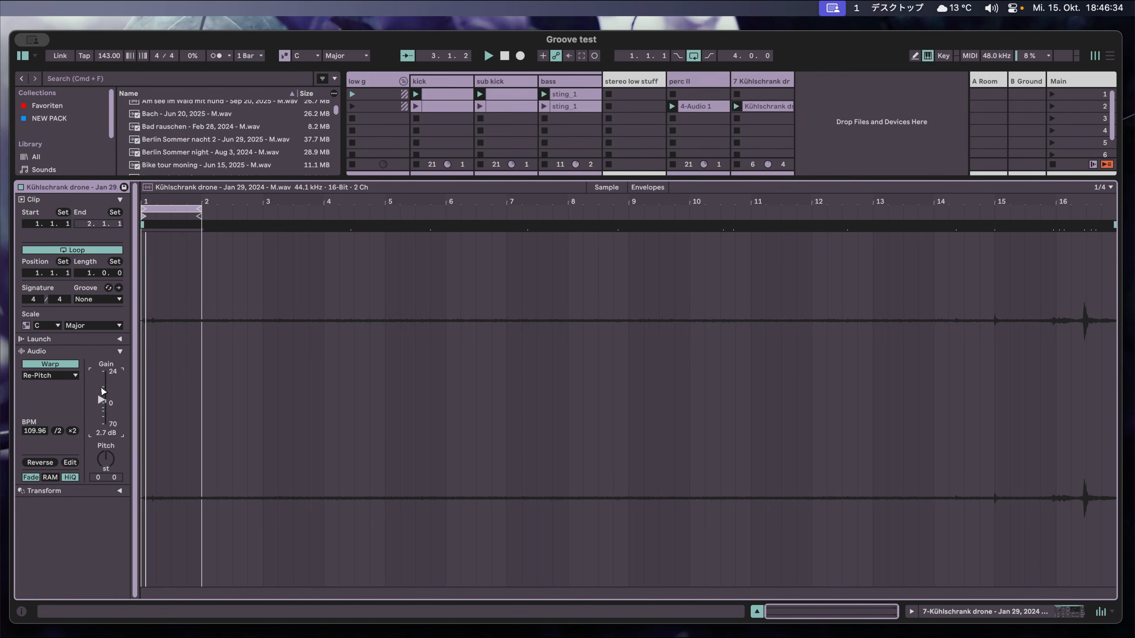
# Shorten the Kühlschrank drone clip's loop to one beat and move it to the last beat of bar 15.
pyautogui.moveTo(190, 209); pyautogui.dragTo(297, 217)
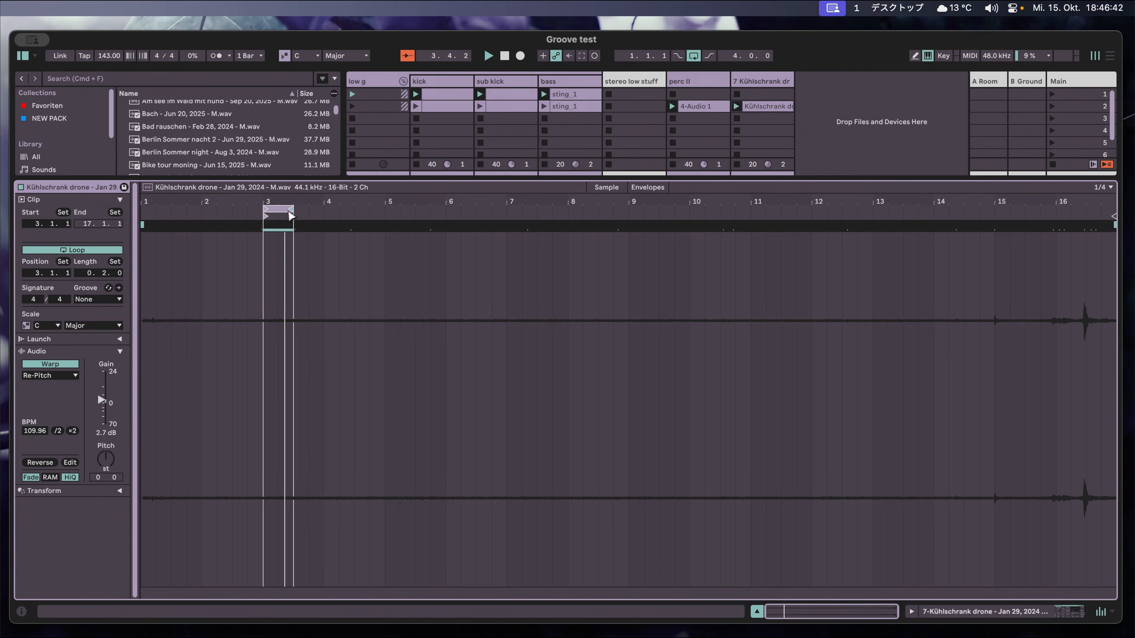
pyautogui.moveTo(292, 210); pyautogui.dragTo(430, 225)
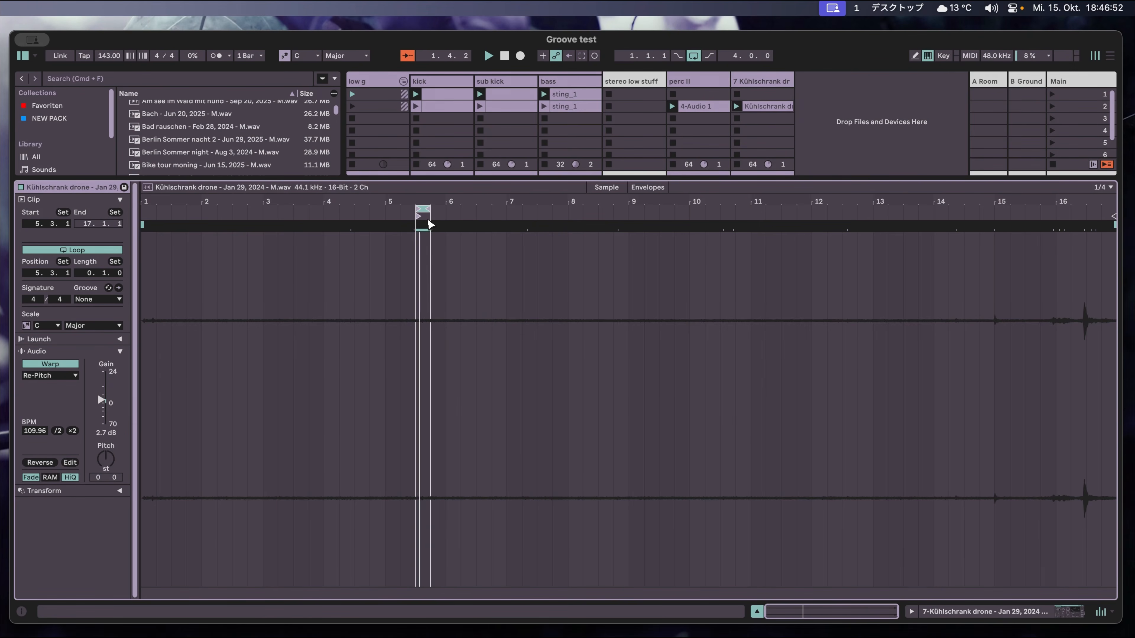
pyautogui.hotkey('shift', 'Tab')
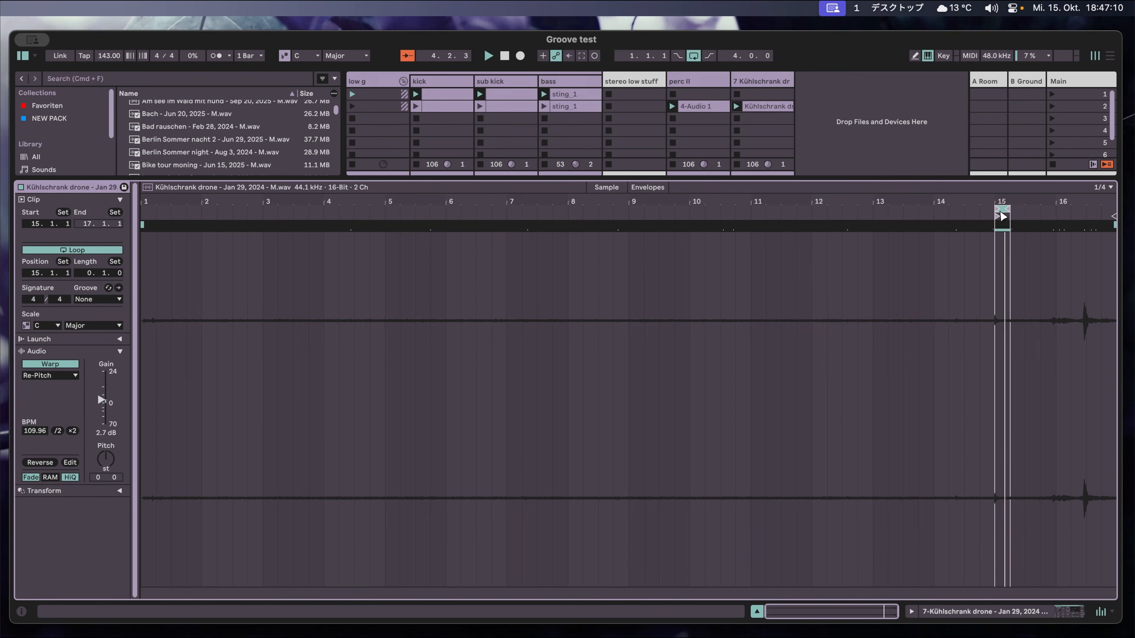
pyautogui.moveTo(1004, 217); pyautogui.dragTo(1053, 217)
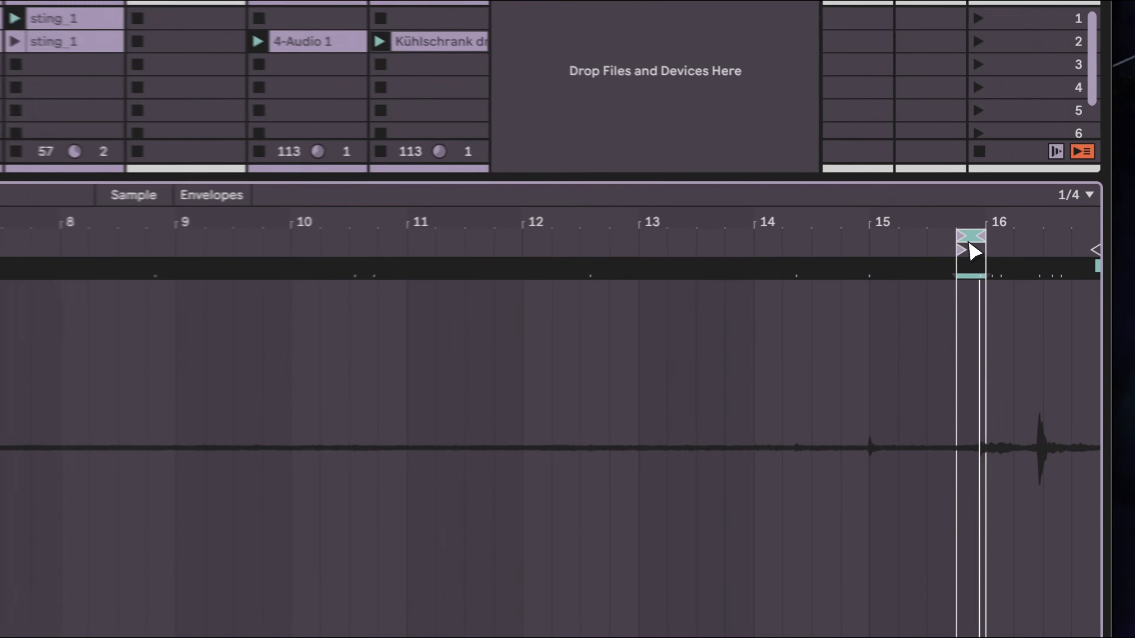
pyautogui.hotkey('shift', 'Tab')
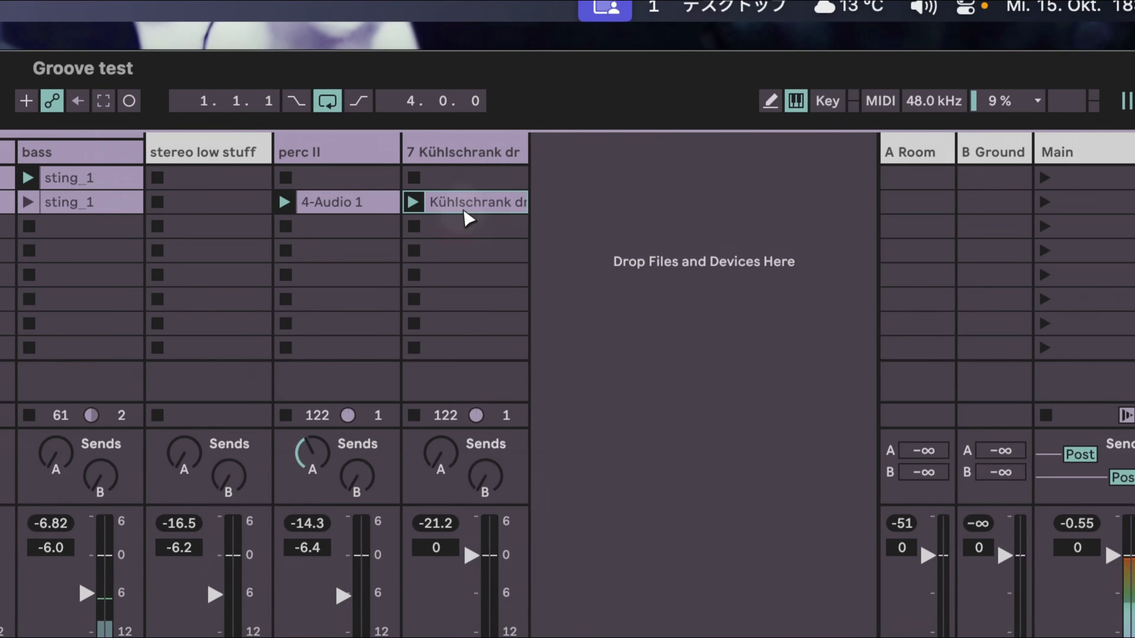
pyautogui.hotkey('shift', 'Tab')
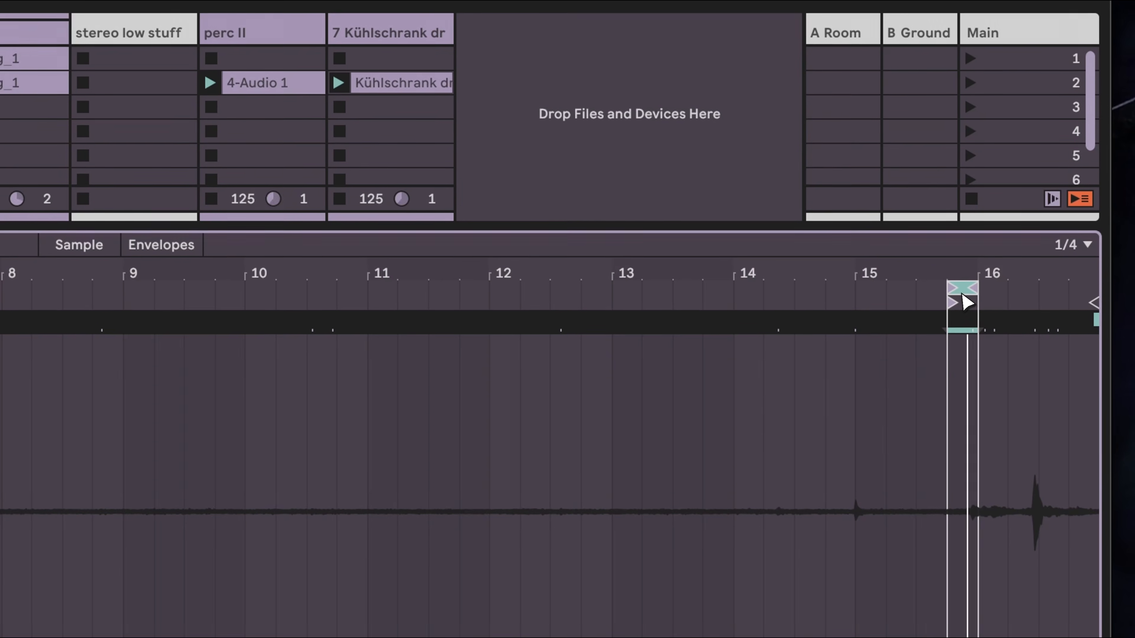
# Audition the Kühlschrank drone's one-beat loop at 15.1.1 and at 16.1.3 with the start marker at 16.2.1, and restart playback.
pyautogui.moveTo(965, 302); pyautogui.dragTo(840, 309)
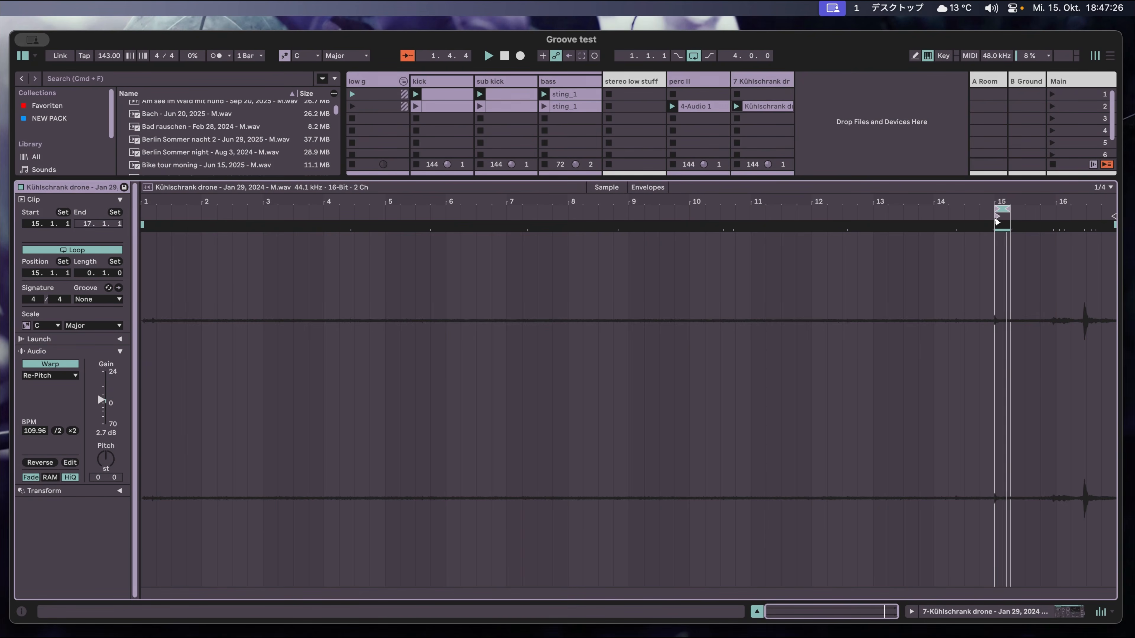
pyautogui.moveTo(998, 223); pyautogui.dragTo(1075, 218)
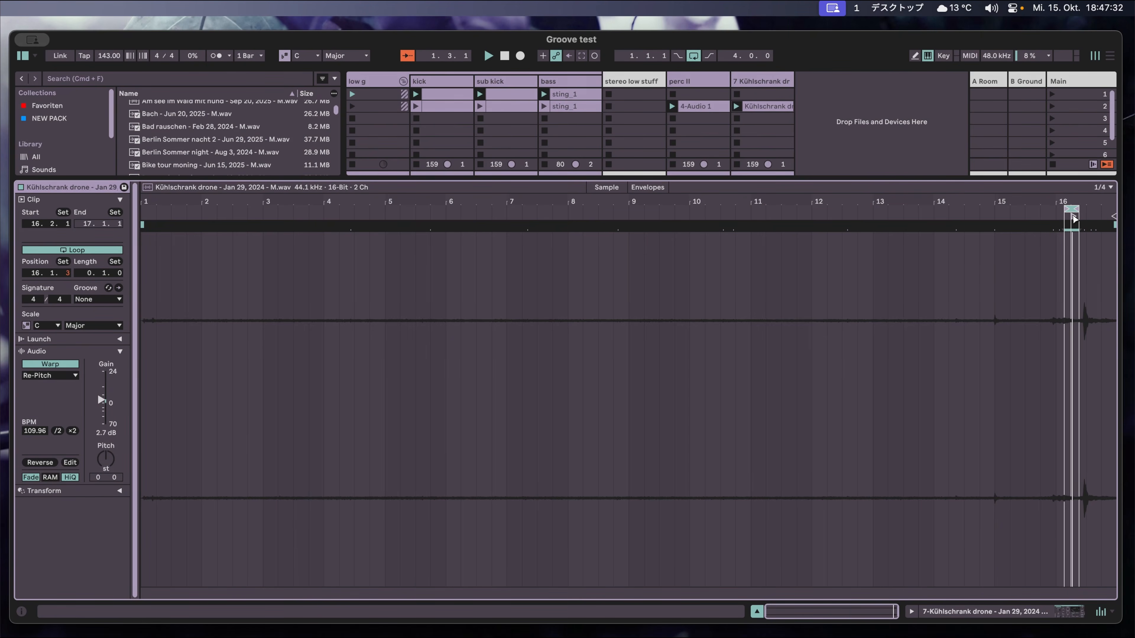
pyautogui.press('space')
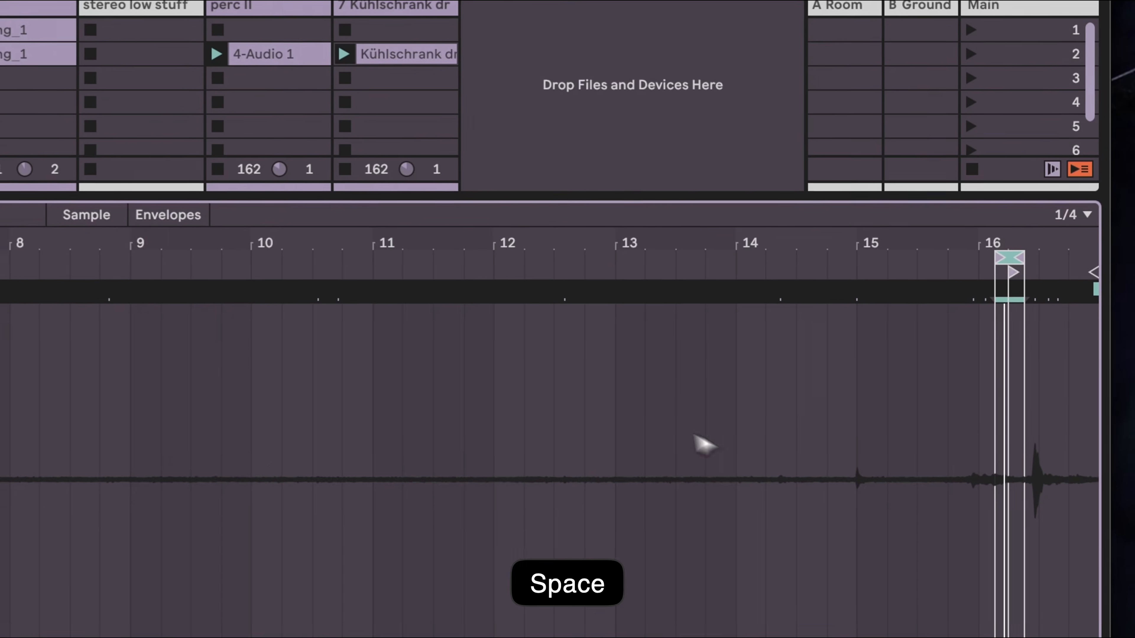
# Compare the clip's timing with the start marker at the loop start, 16.1.3, and at 16.2.1, restarting playback between tries.
pyautogui.scroll(15, 793, 243)
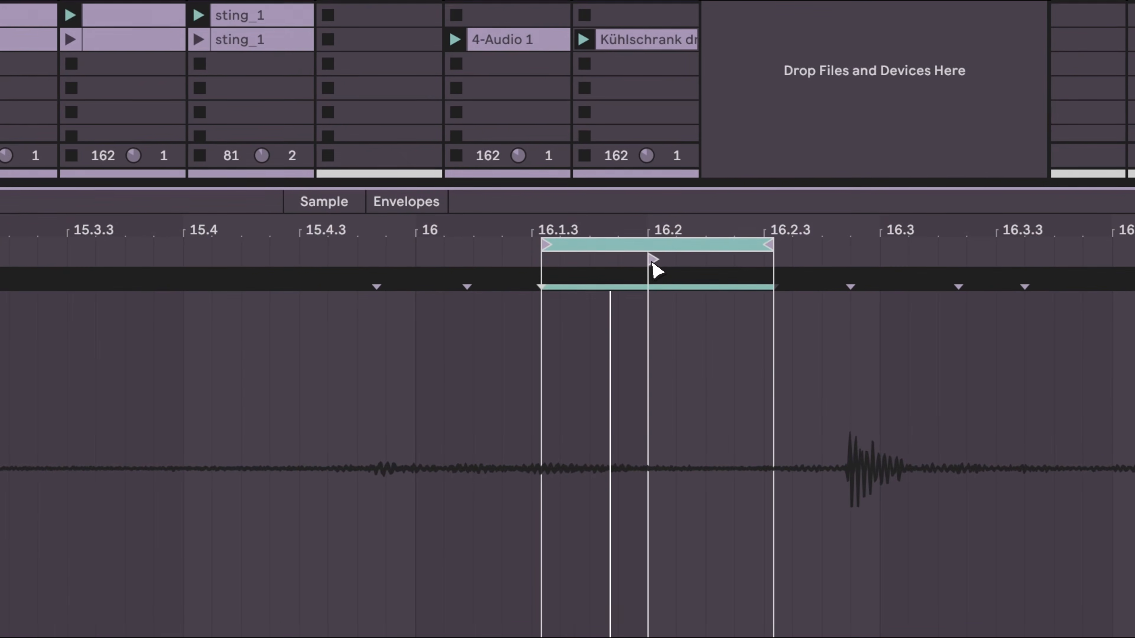
pyautogui.click(496, 402)
pyautogui.press('space')
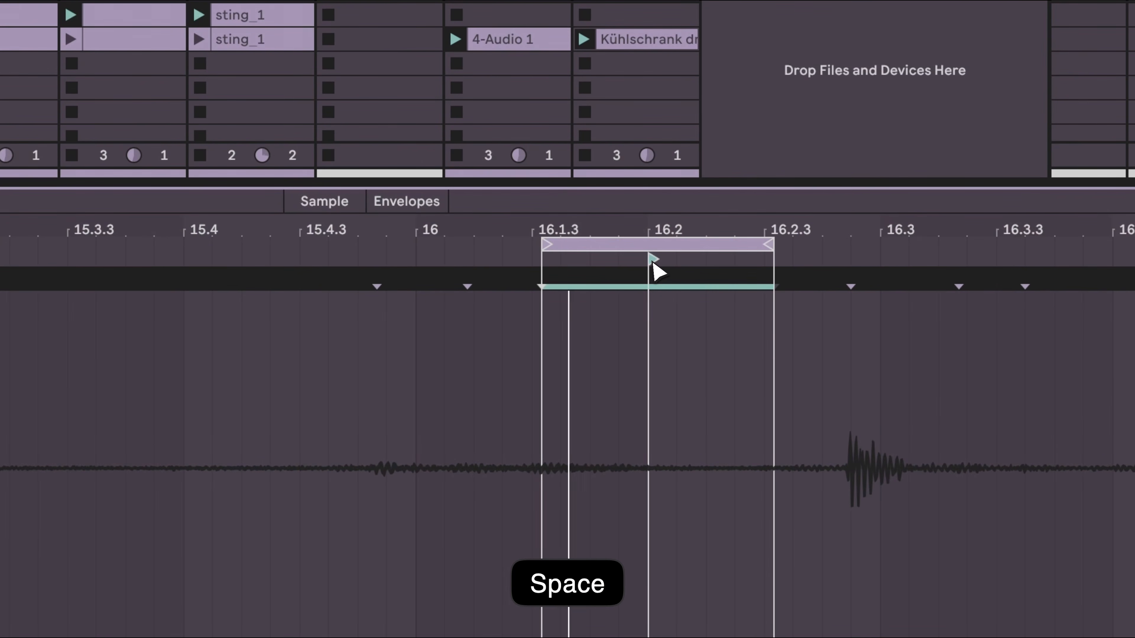
pyautogui.press('space')
pyautogui.moveTo(654, 267); pyautogui.dragTo(549, 278)
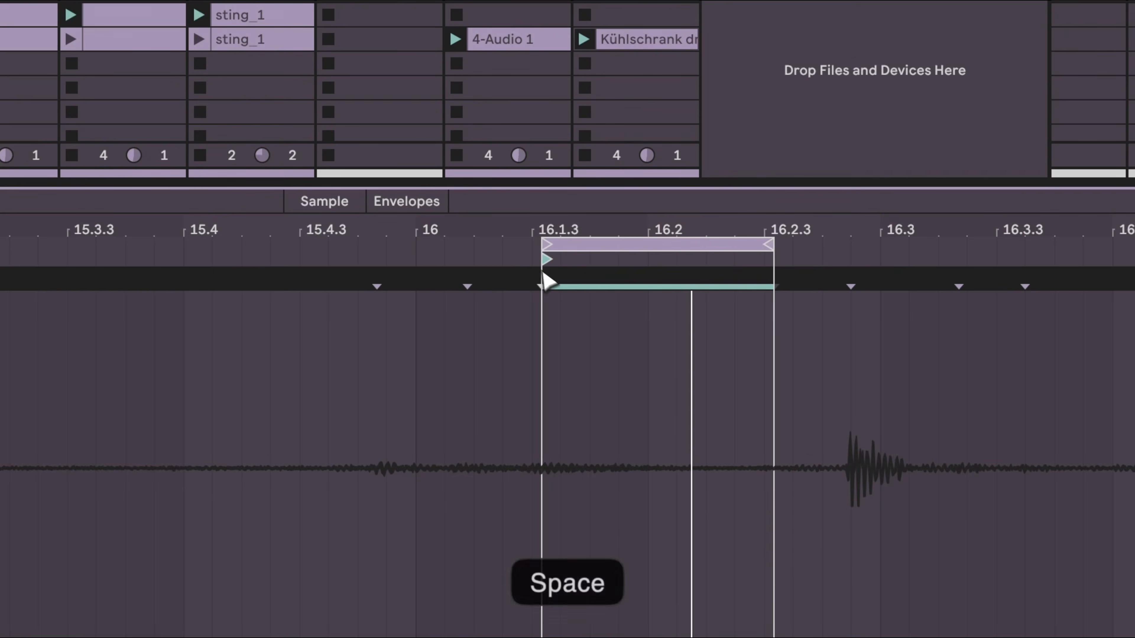
pyautogui.moveTo(550, 261)
pyautogui.mouseDown()
pyautogui.moveTo(675, 258)
pyautogui.moveTo(653, 260)
pyautogui.mouseUp()
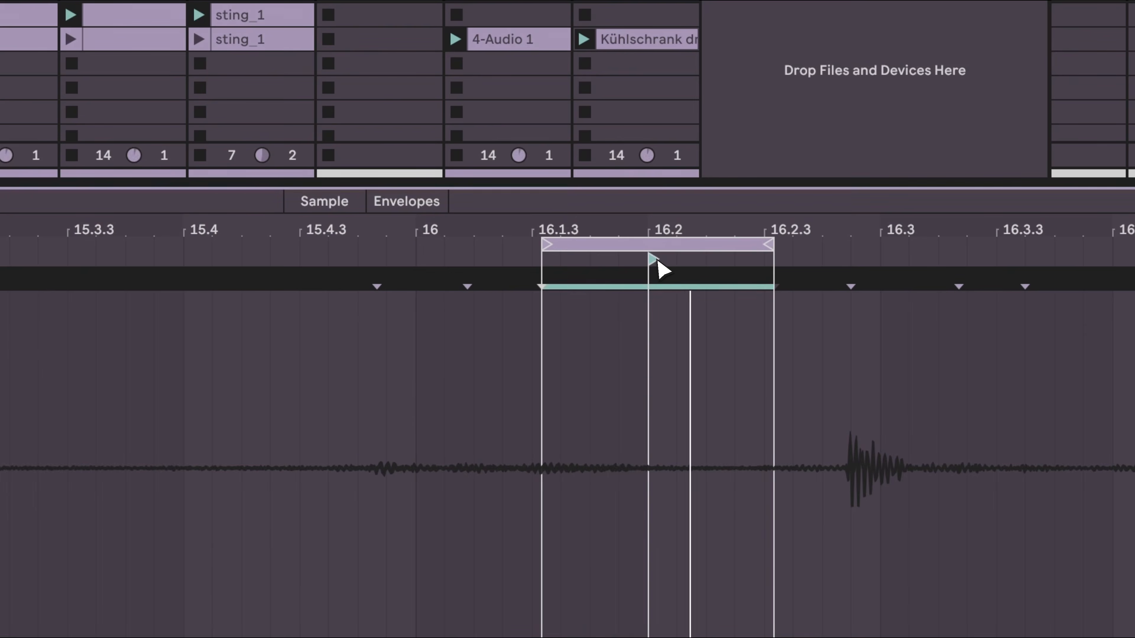
pyautogui.press('space')
pyautogui.moveTo(653, 261); pyautogui.dragTo(574, 264)
pyautogui.press('space')
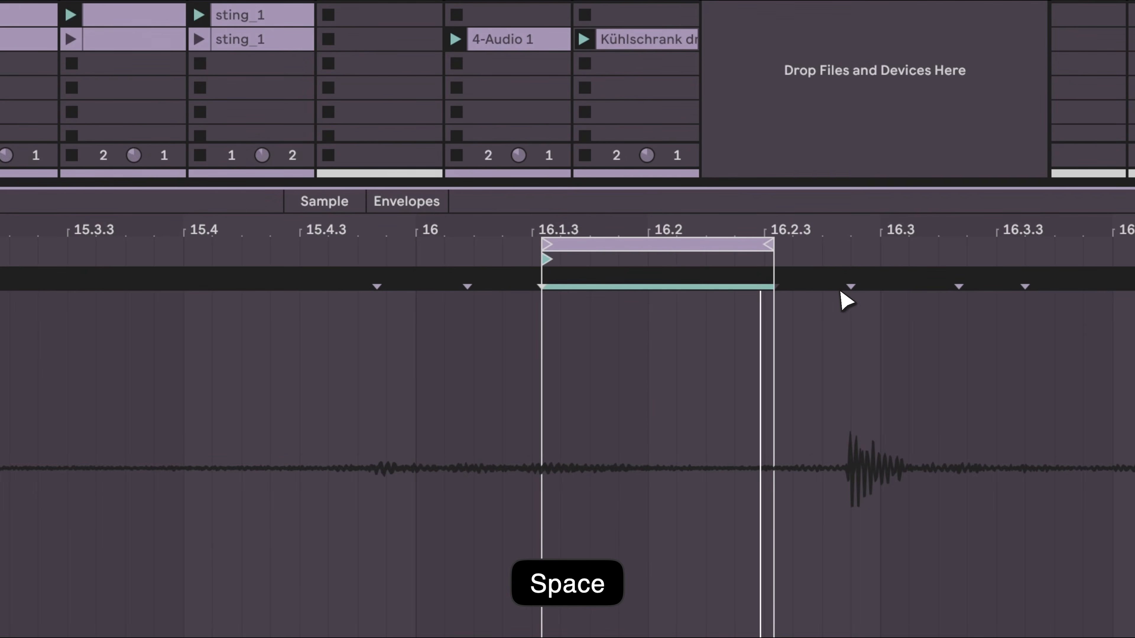
pyautogui.moveTo(553, 272); pyautogui.dragTo(659, 279)
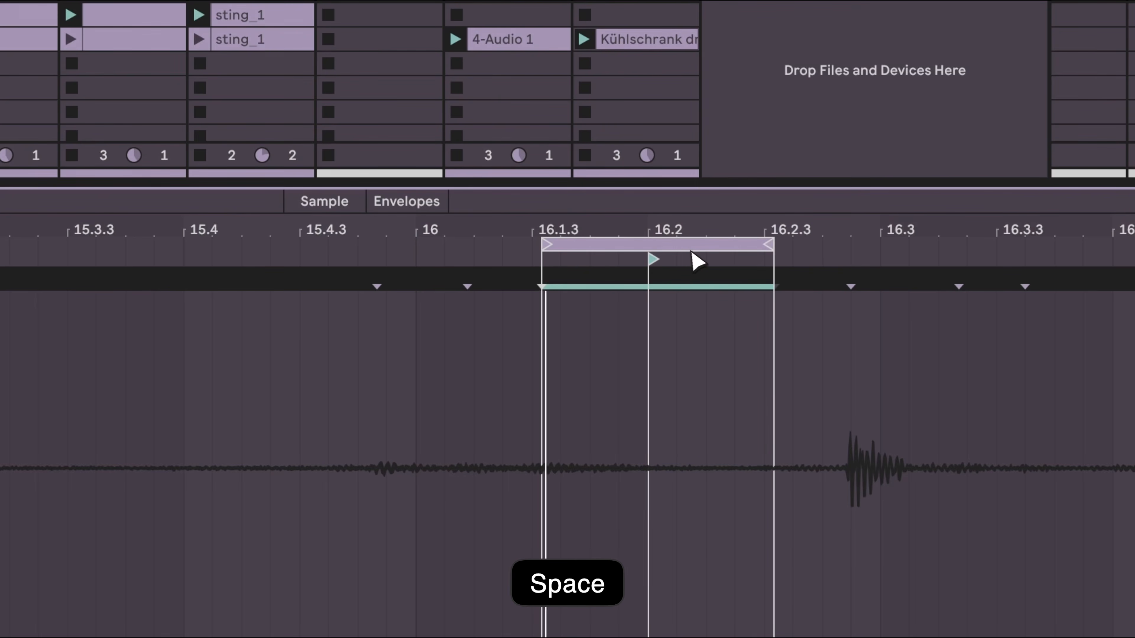
# Move the loop to 16.1.1, try the start marker at 16.1.3 and return it to the loop start, restarting playback.
pyautogui.moveTo(690, 254); pyautogui.dragTo(550, 258)
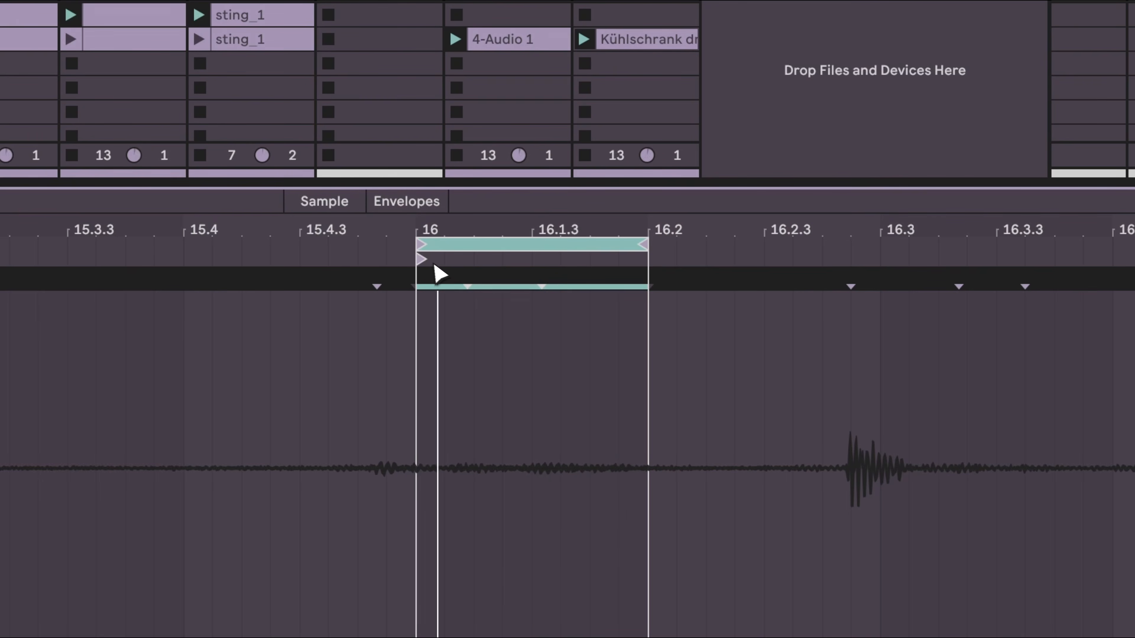
pyautogui.press('space')
pyautogui.moveTo(425, 260); pyautogui.dragTo(539, 278)
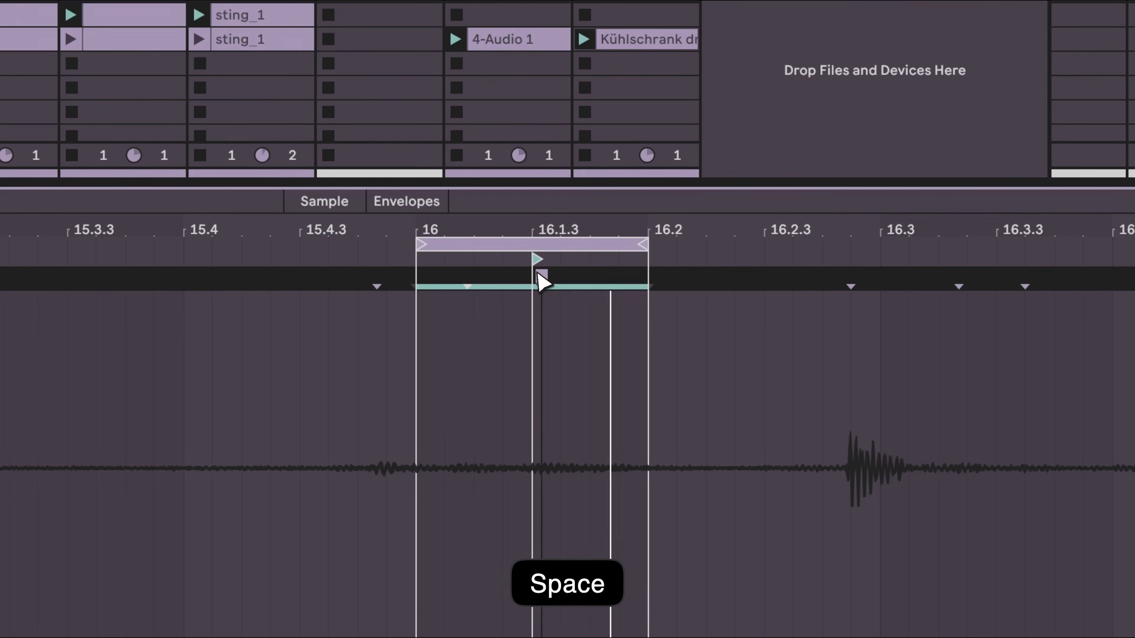
pyautogui.moveTo(542, 265); pyautogui.dragTo(427, 275)
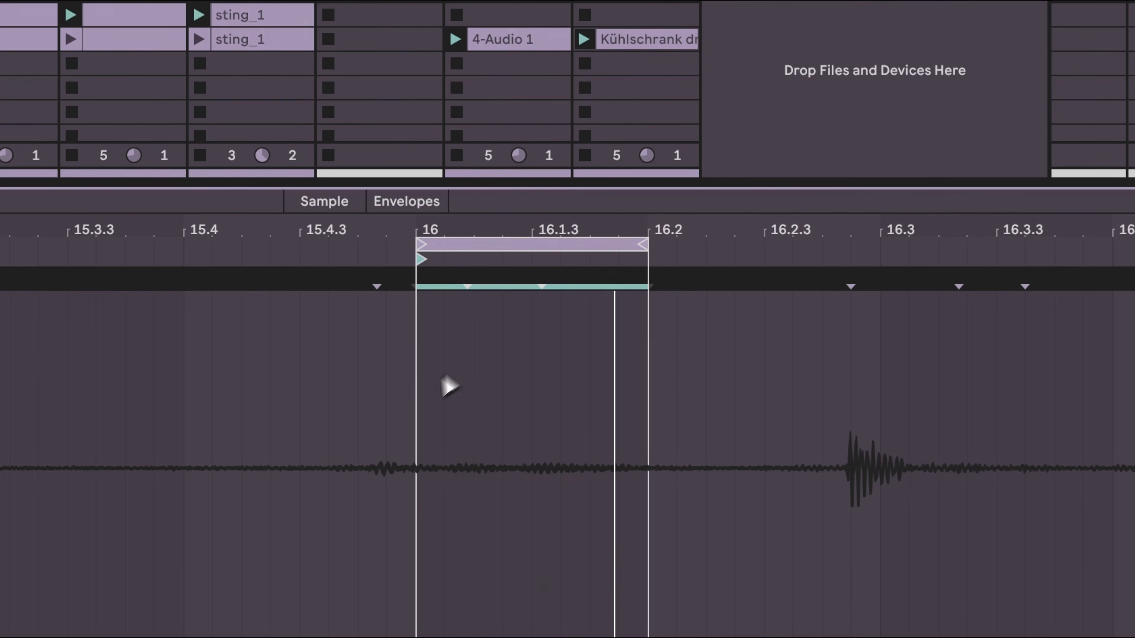
pyautogui.press('space')
pyautogui.press('space')
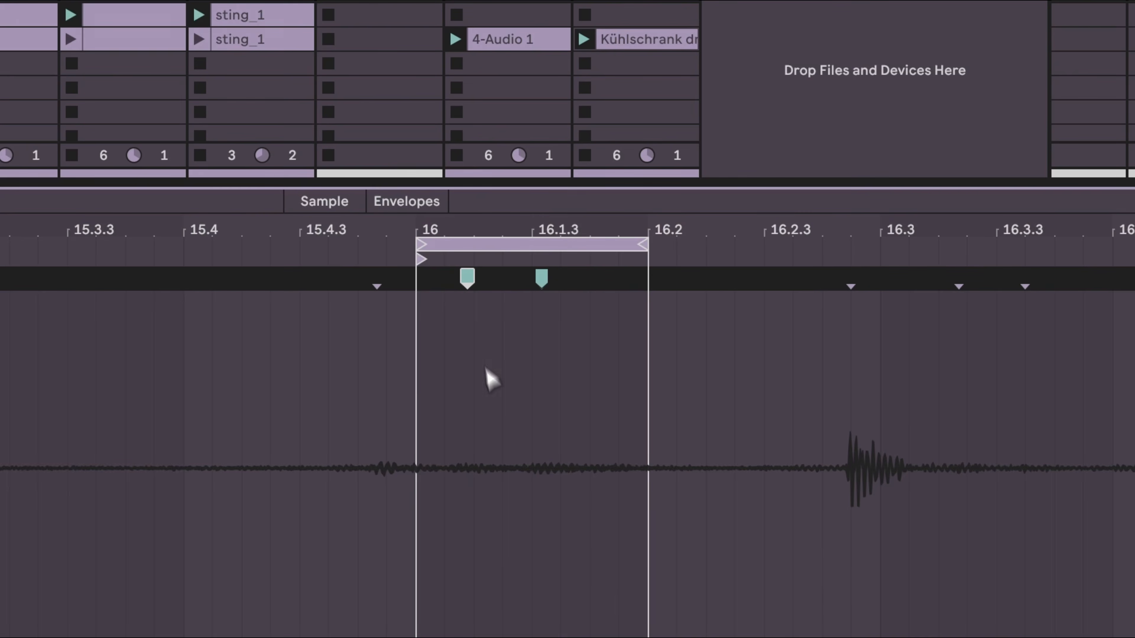
# Set the Kühlschrank clip's warp mode to Beats, preserving transients with transient looping off, and lower its transient envelope to 28.
pyautogui.click(113, 328)
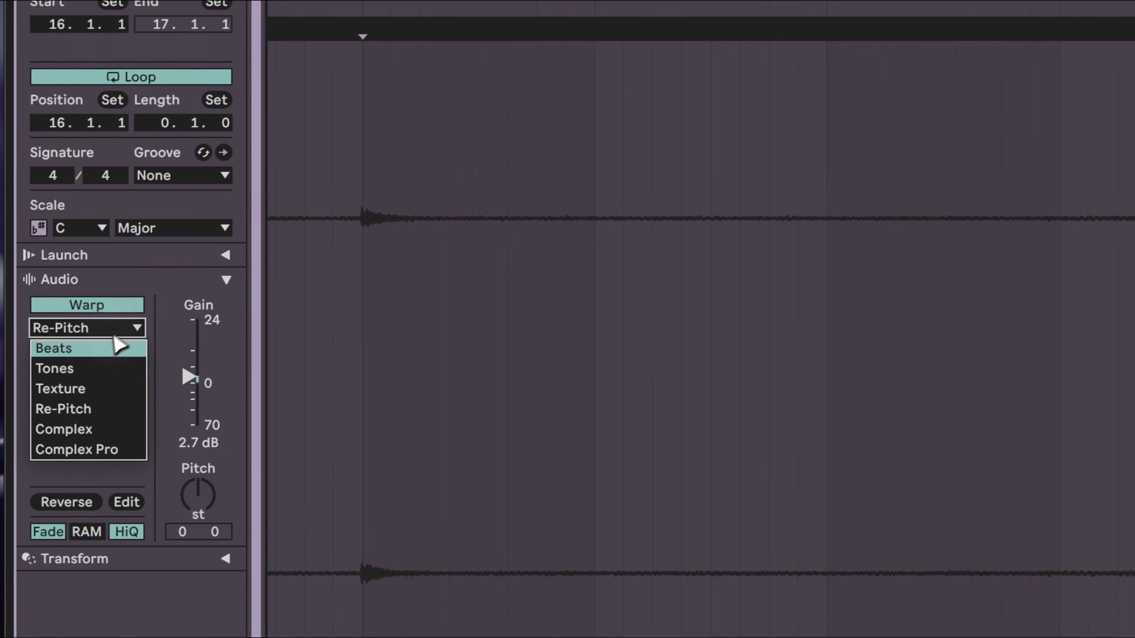
pyautogui.click(103, 350)
pyautogui.click(82, 379)
pyautogui.click(74, 402)
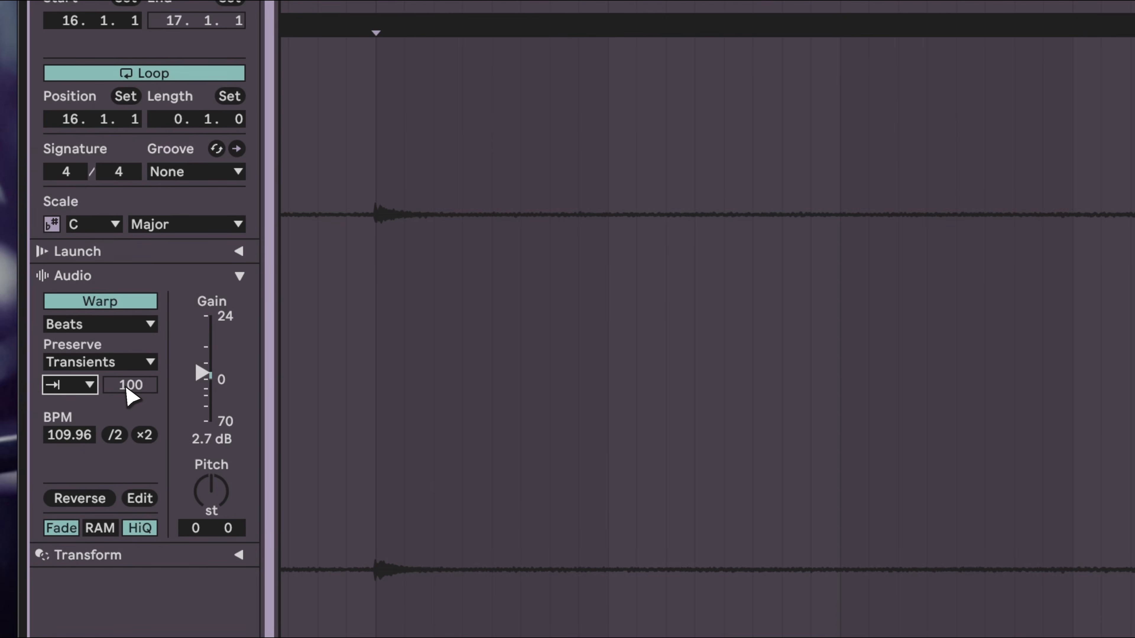
pyautogui.press('space')
pyautogui.moveTo(129, 388); pyautogui.dragTo(128, 388)
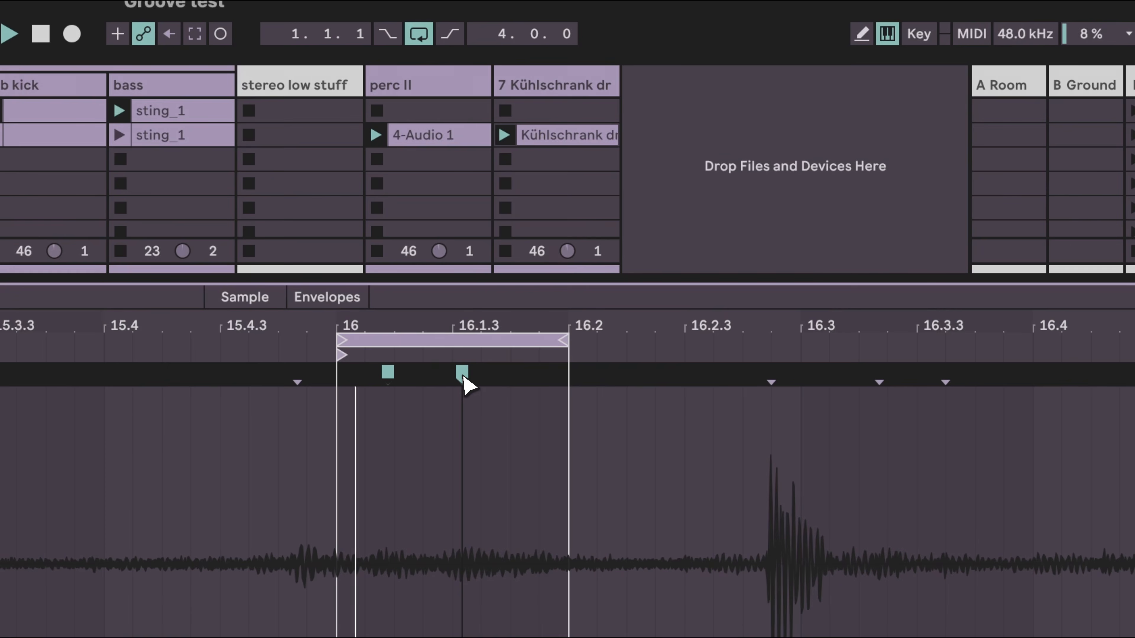
# Try aligning the two transients inside the 16.1.1 loop to the grid with warp markers, and undo the changes.
pyautogui.click(463, 378)
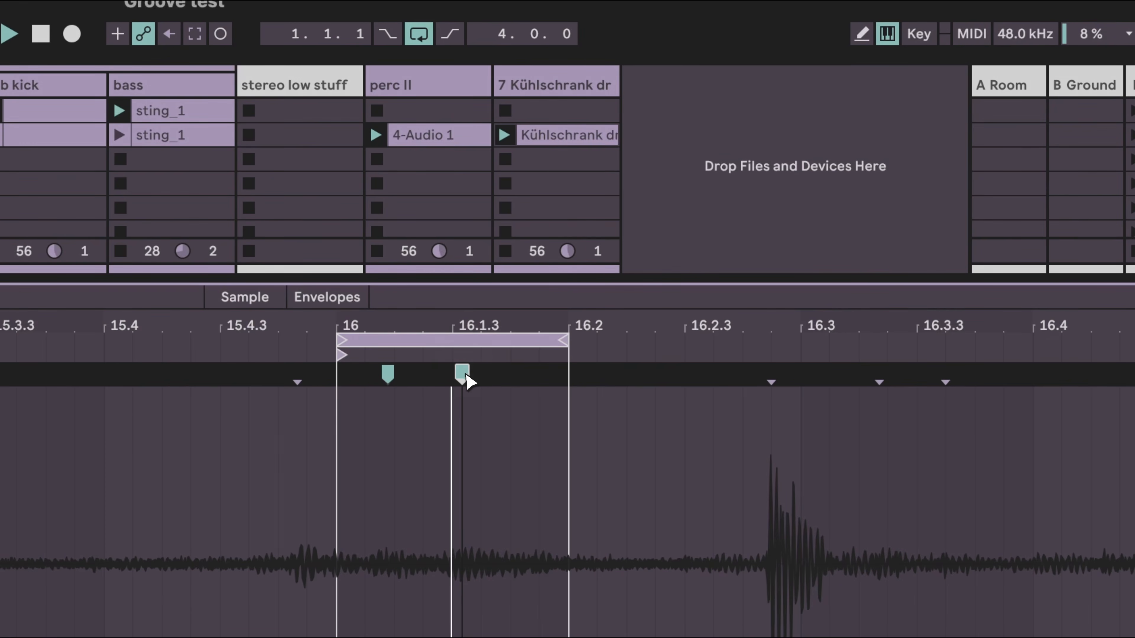
pyautogui.moveTo(465, 375); pyautogui.dragTo(461, 373)
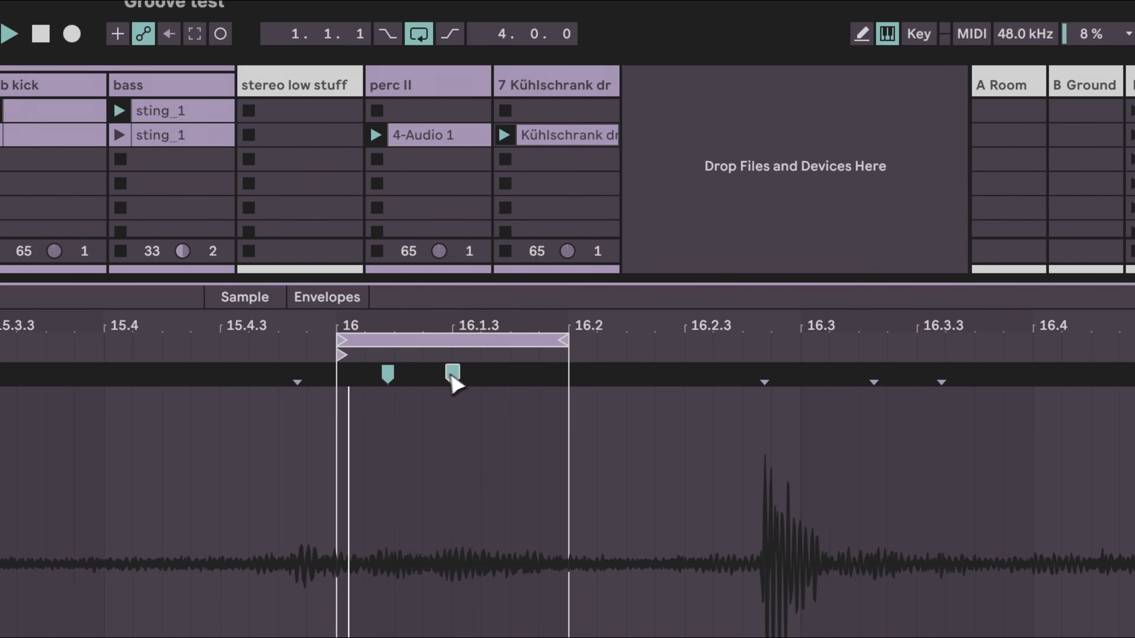
pyautogui.doubleClick(394, 375)
pyautogui.doubleClick(379, 384)
pyautogui.moveTo(379, 383); pyautogui.dragTo(385, 383)
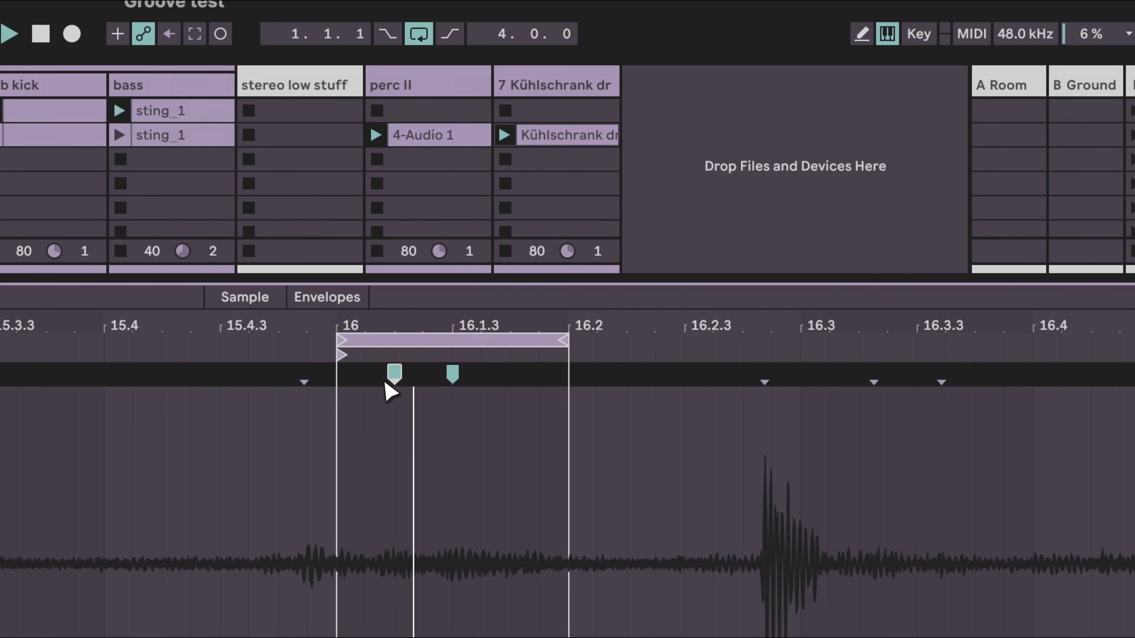
pyautogui.press('super+z')
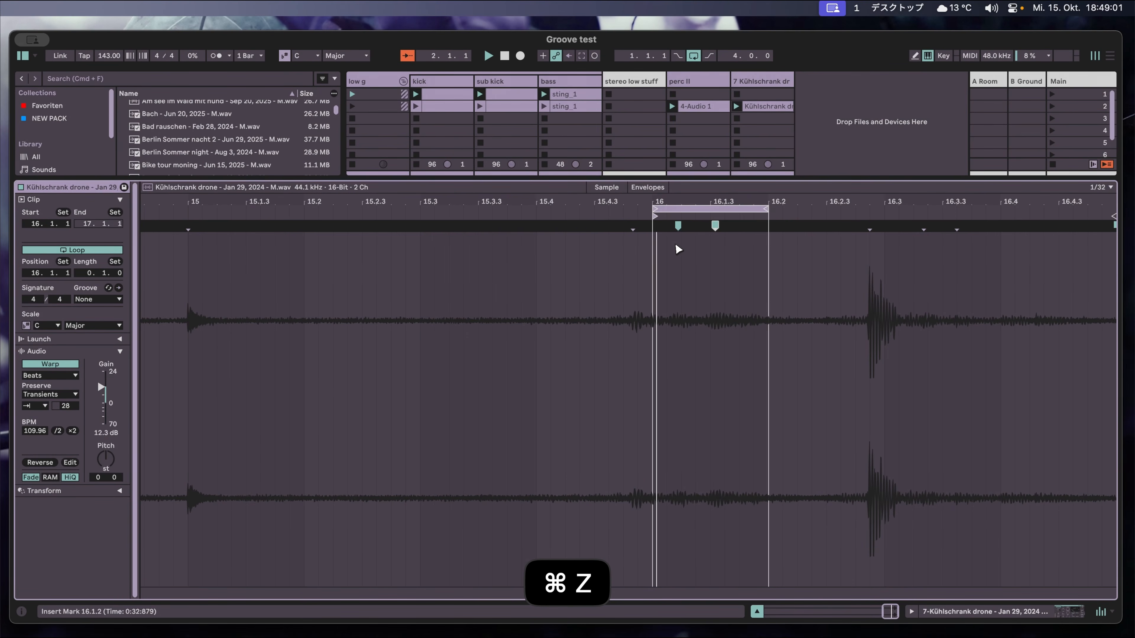
# Try transient envelope values of 3 and 17, reset it to 100, lower the clip gain to 11.0 dB and restart playback.
pyautogui.moveTo(64, 407); pyautogui.dragTo(64, 408)
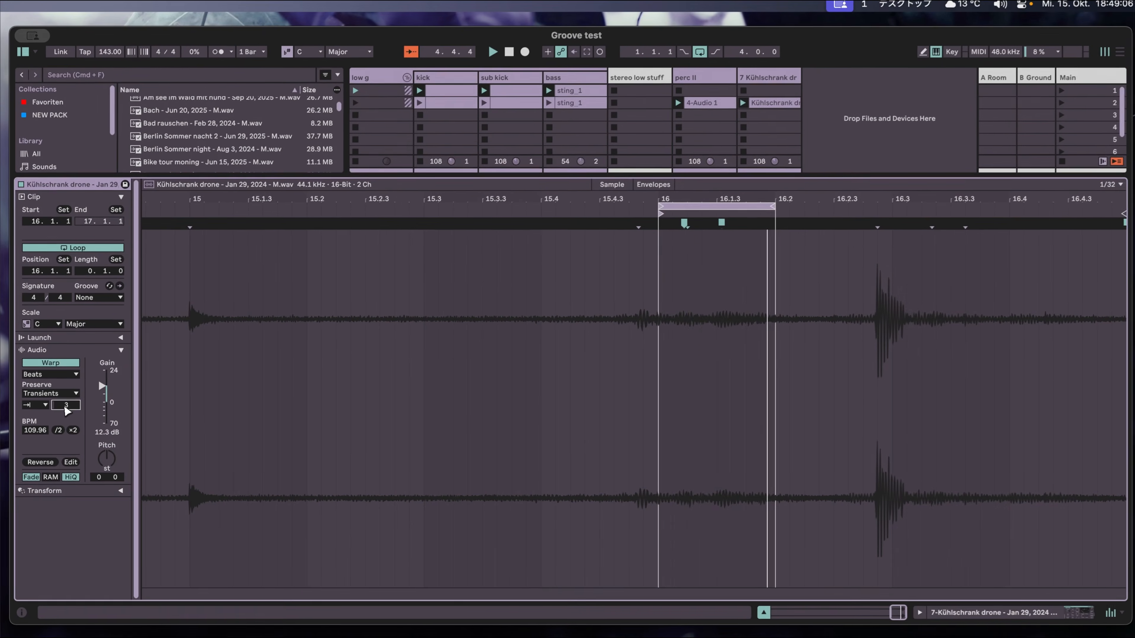
pyautogui.press('space')
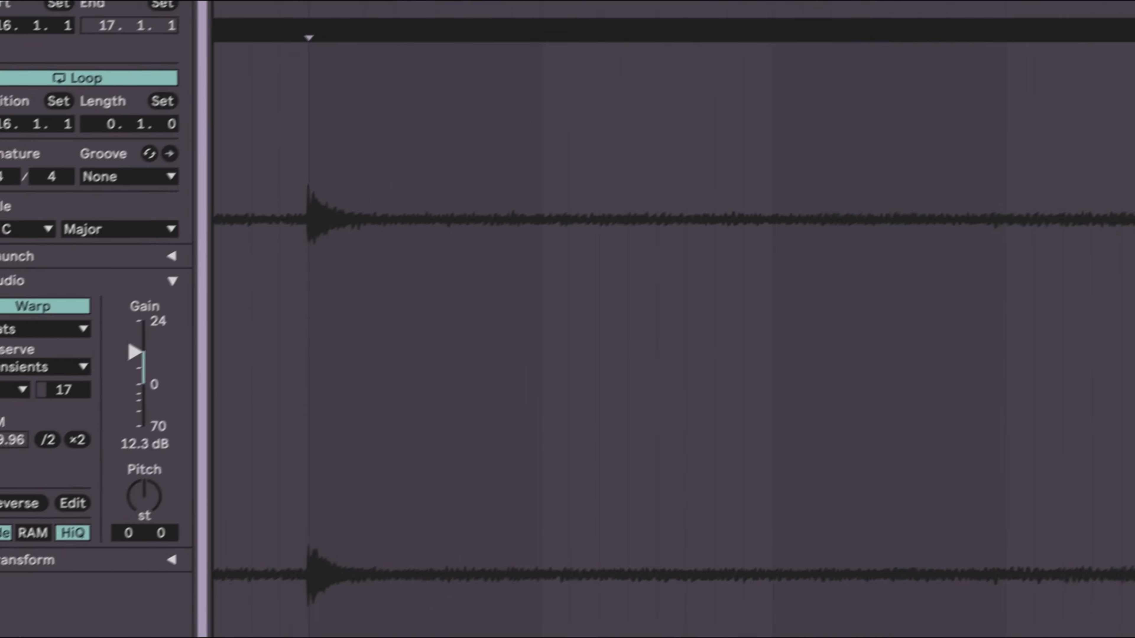
pyautogui.moveTo(135, 353); pyautogui.dragTo(139, 361)
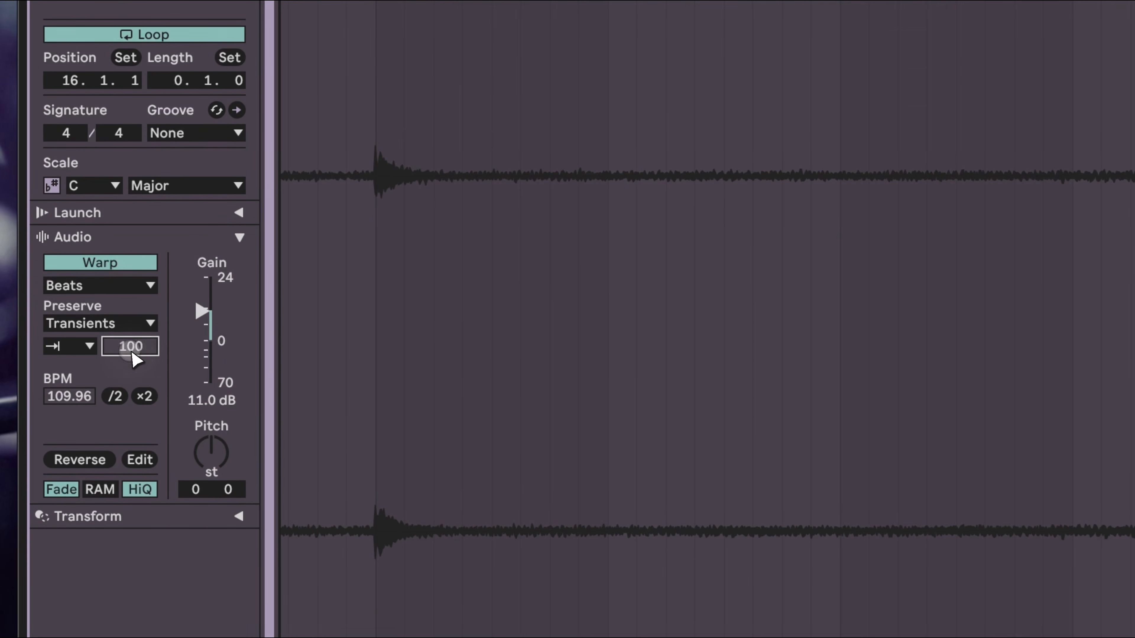
pyautogui.press('space')
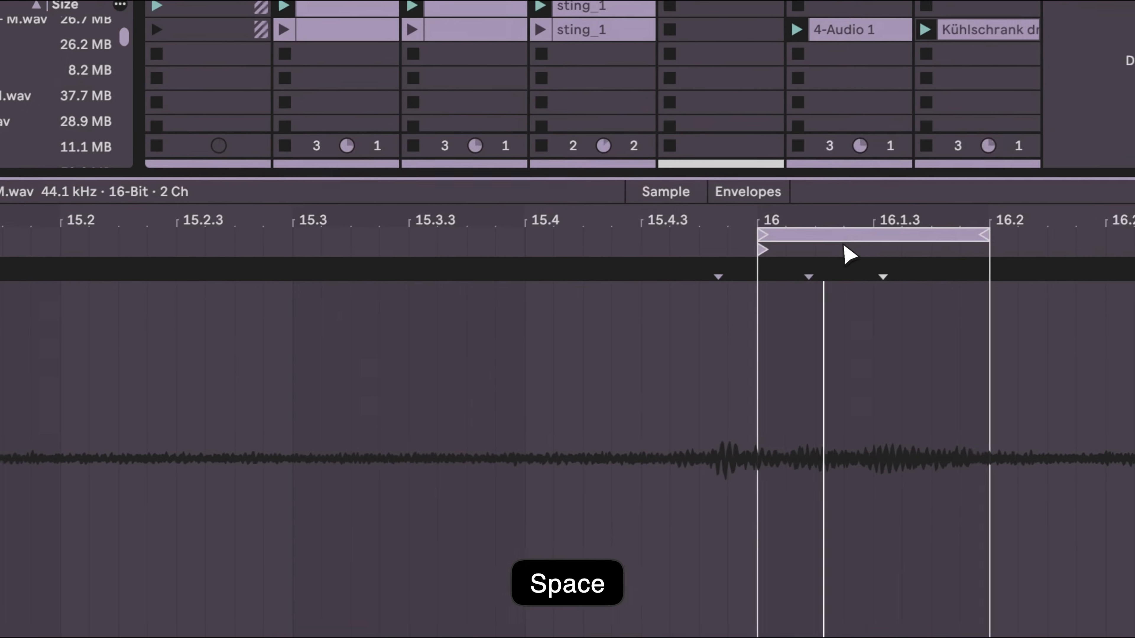
# Audition the one-beat loop at 15.2.3 and move it with its start marker to 15.1.1.
pyautogui.moveTo(791, 255); pyautogui.dragTo(300, 289)
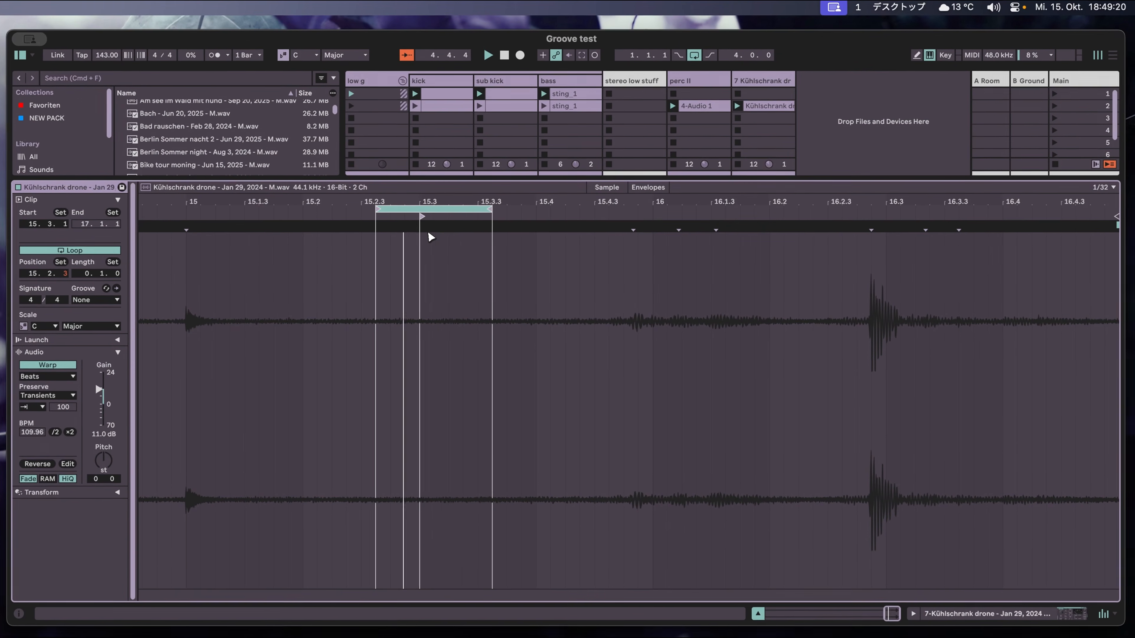
pyautogui.moveTo(431, 237); pyautogui.dragTo(414, 237)
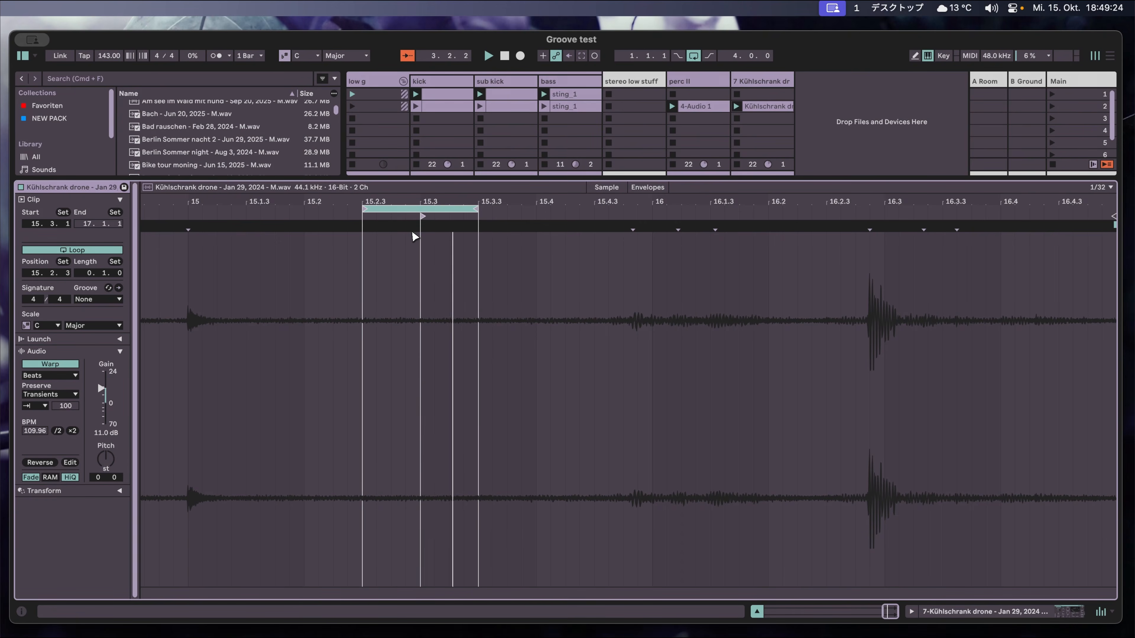
pyautogui.moveTo(413, 236); pyautogui.dragTo(245, 247)
pyautogui.press('Left')
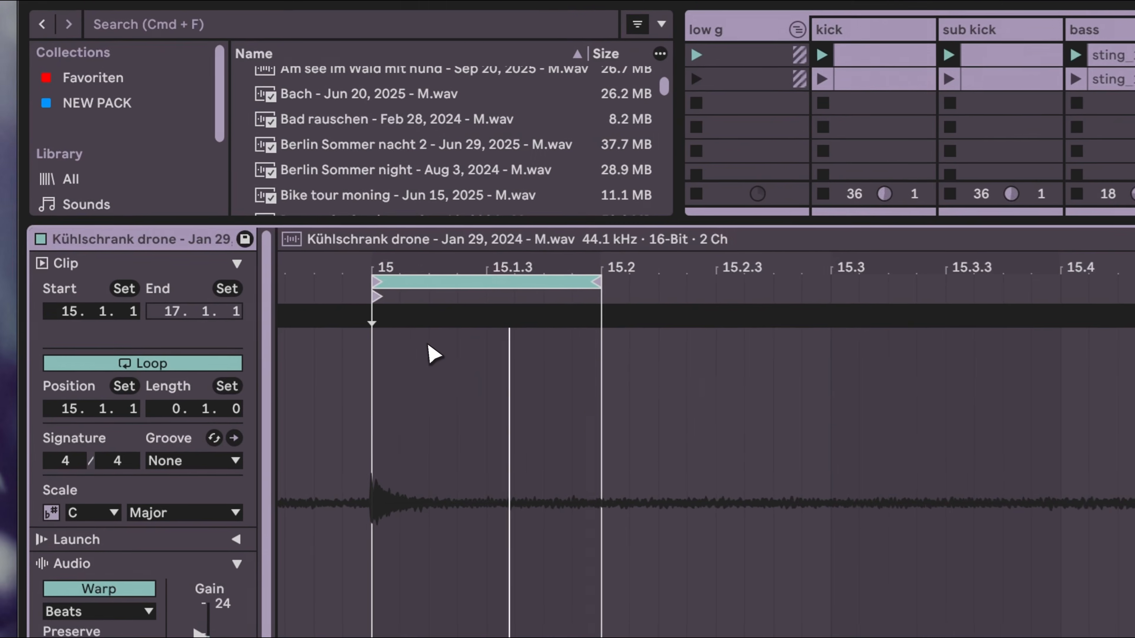
# Shift the loop just past the transient at 15.1.1 and on to 15.2.1, aligning the start marker with the loop start.
pyautogui.moveTo(396, 269); pyautogui.dragTo(410, 272)
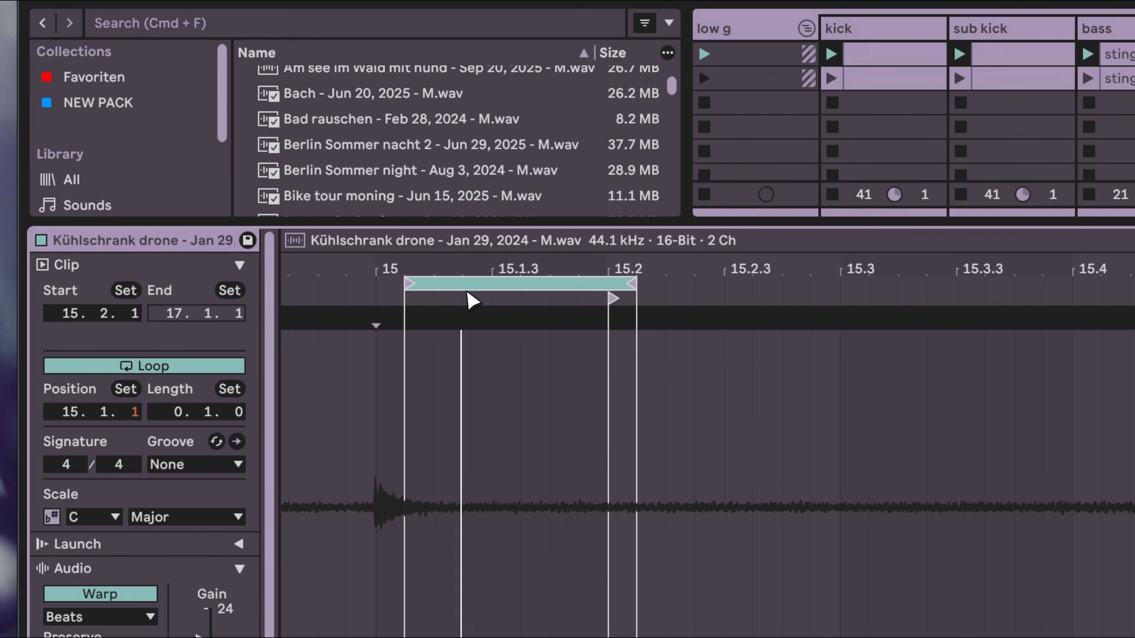
pyautogui.moveTo(615, 302); pyautogui.dragTo(507, 319)
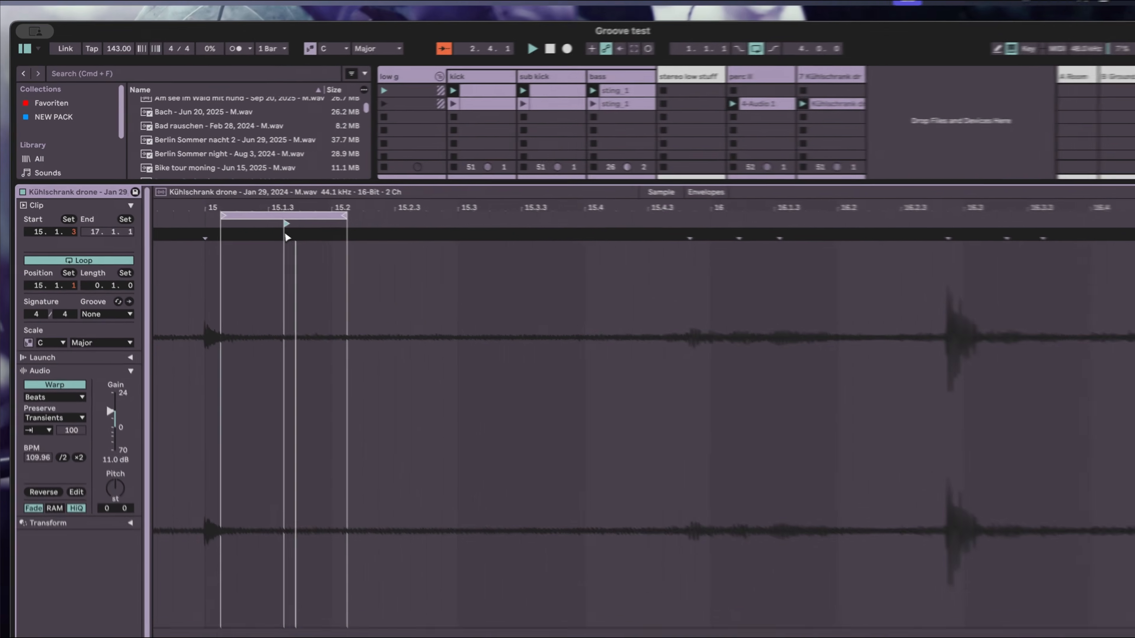
pyautogui.moveTo(287, 237); pyautogui.dragTo(222, 239)
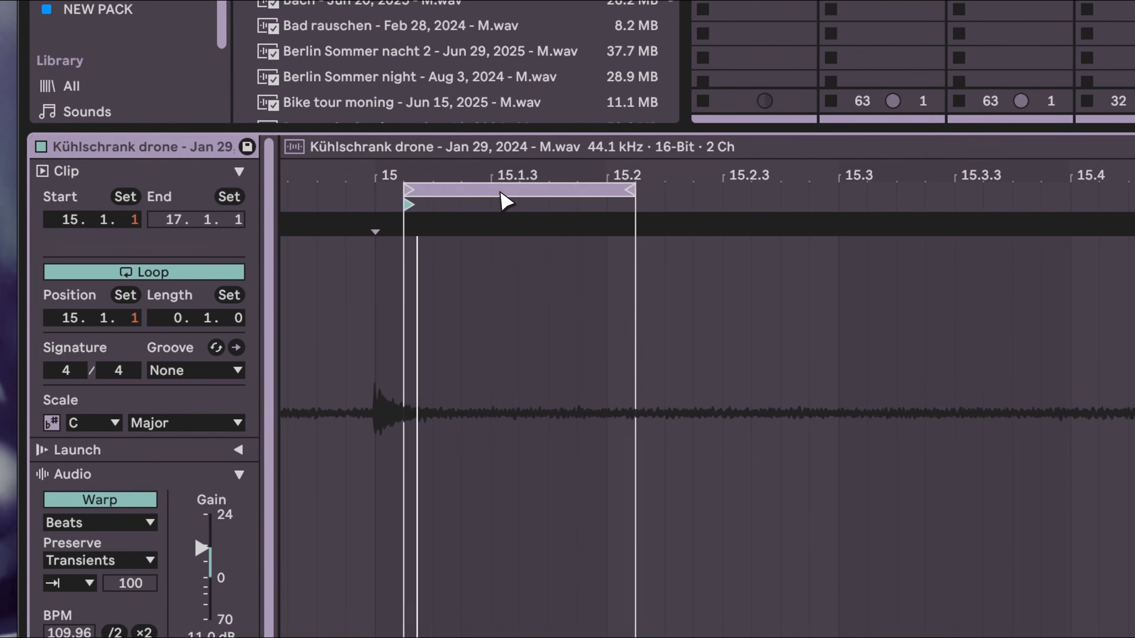
pyautogui.moveTo(249, 211); pyautogui.dragTo(350, 218)
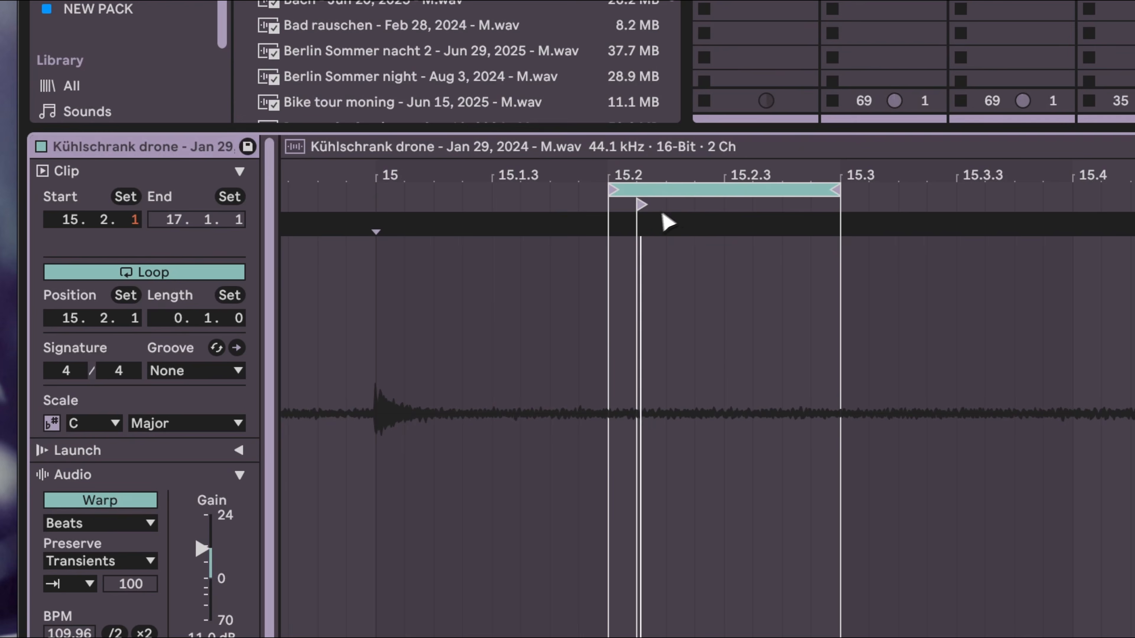
pyautogui.moveTo(644, 207)
pyautogui.mouseDown()
pyautogui.moveTo(730, 233)
pyautogui.moveTo(618, 228)
pyautogui.mouseUp()
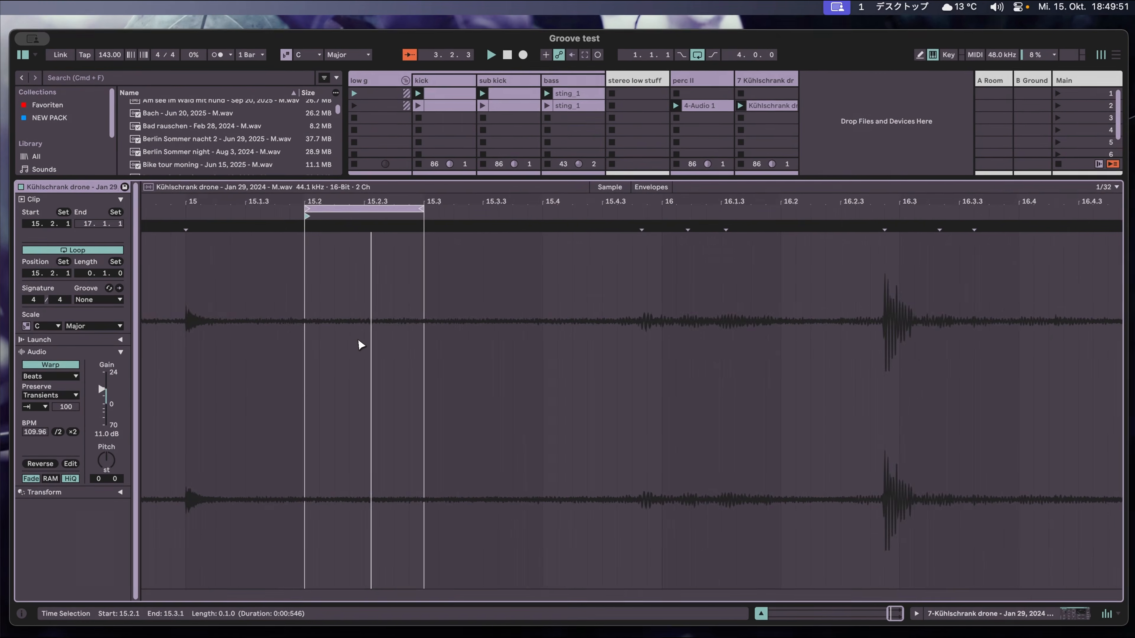
# Move the Kühlschrank clip's one-beat loop to 14.2.1 and shift its start marker slightly into the loop.
pyautogui.scroll(-5, 536, 409)
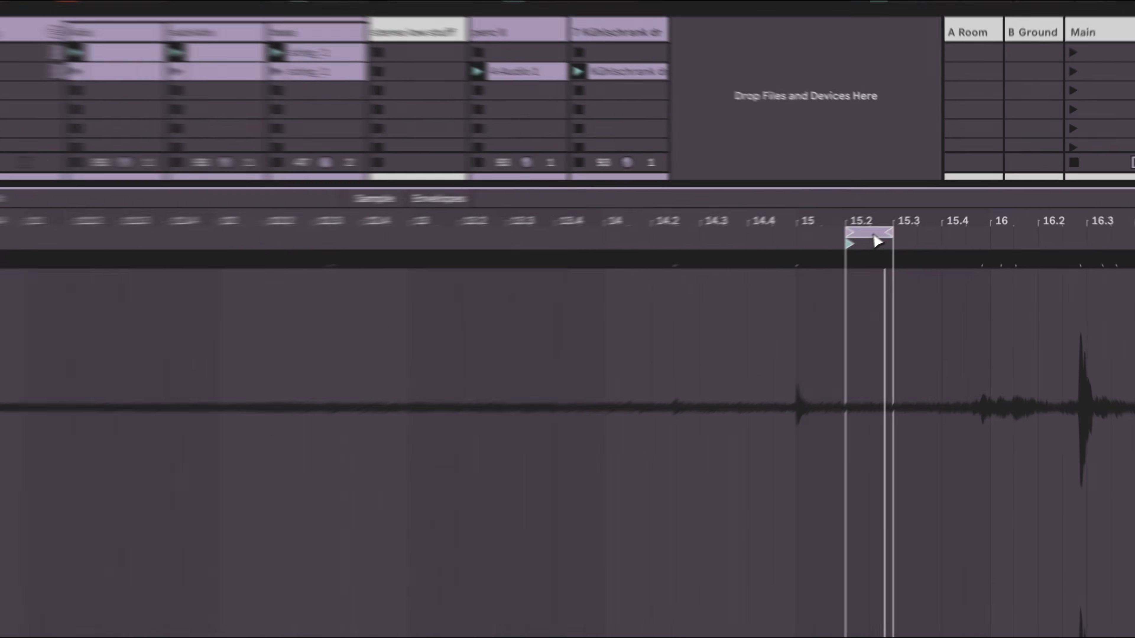
pyautogui.moveTo(884, 239); pyautogui.dragTo(700, 241)
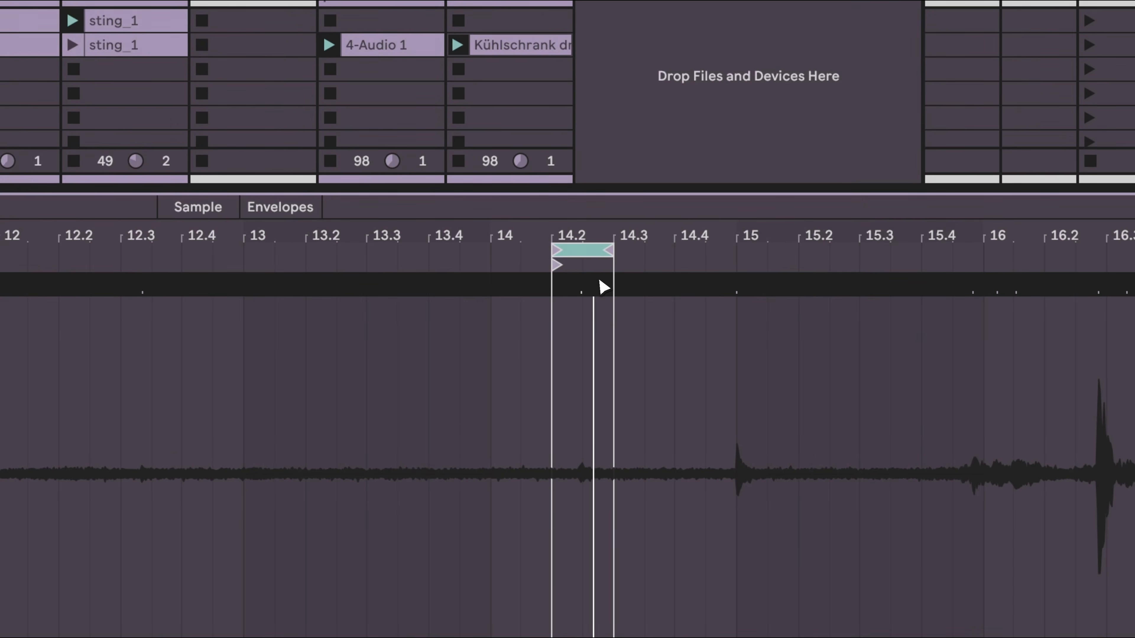
pyautogui.moveTo(558, 265); pyautogui.dragTo(583, 265)
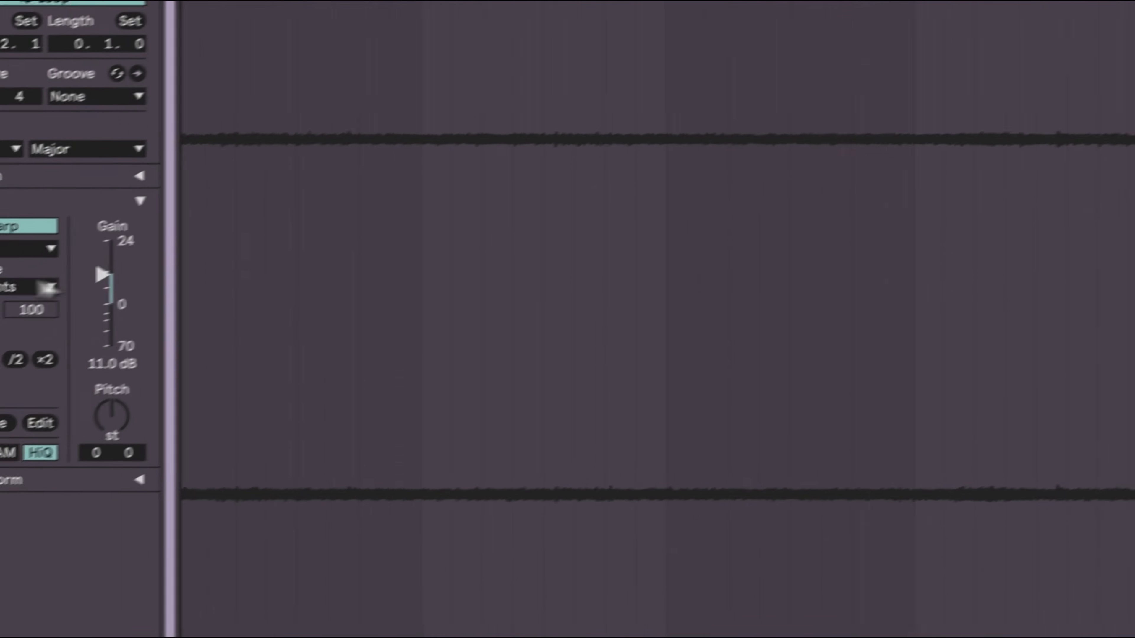
# Set the Kühlschrank clip's transient envelope to 37 and try out send A on its track while the groove plays.
pyautogui.moveTo(133, 275); pyautogui.dragTo(137, 282)
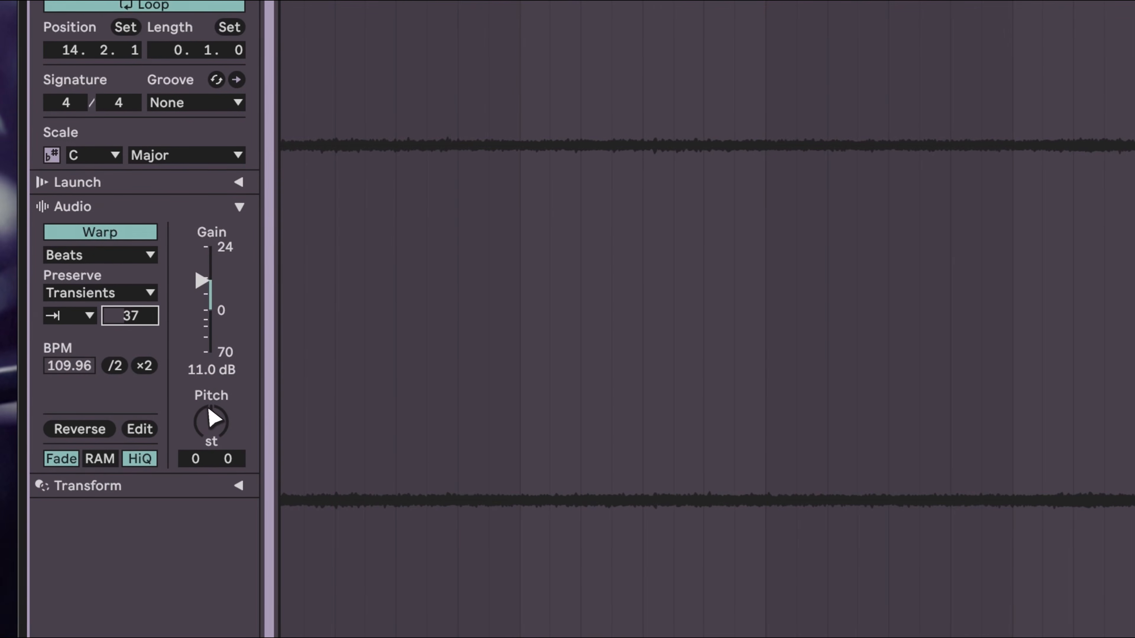
pyautogui.press('space')
pyautogui.hotkey('shift', 'Tab')
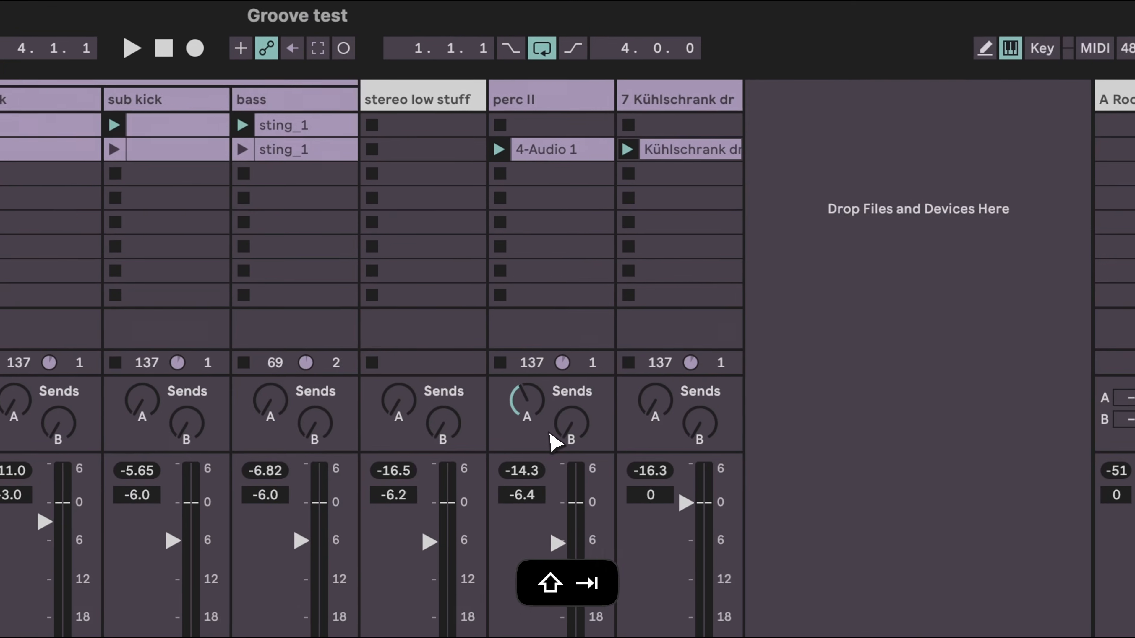
pyautogui.click(689, 157)
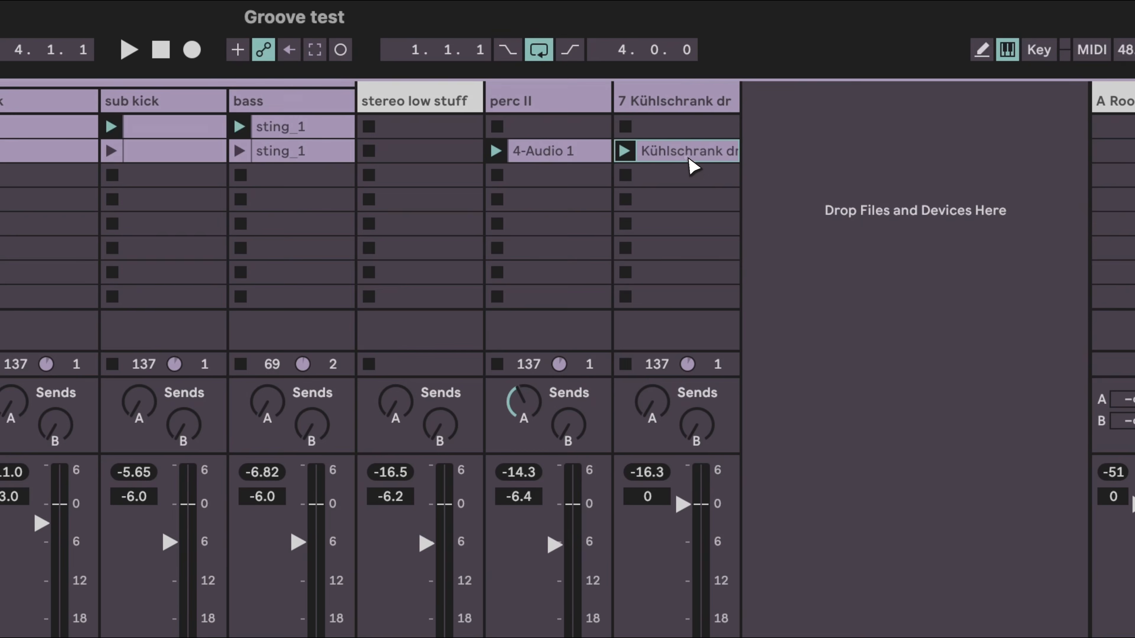
pyautogui.press('space')
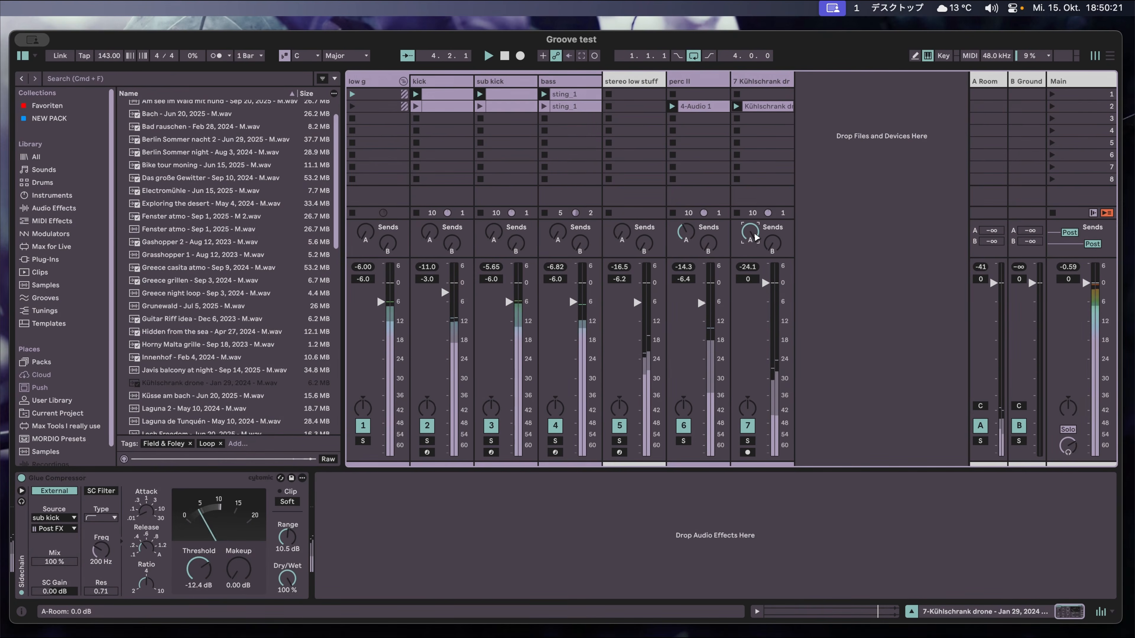
pyautogui.moveTo(750, 245); pyautogui.dragTo(751, 268)
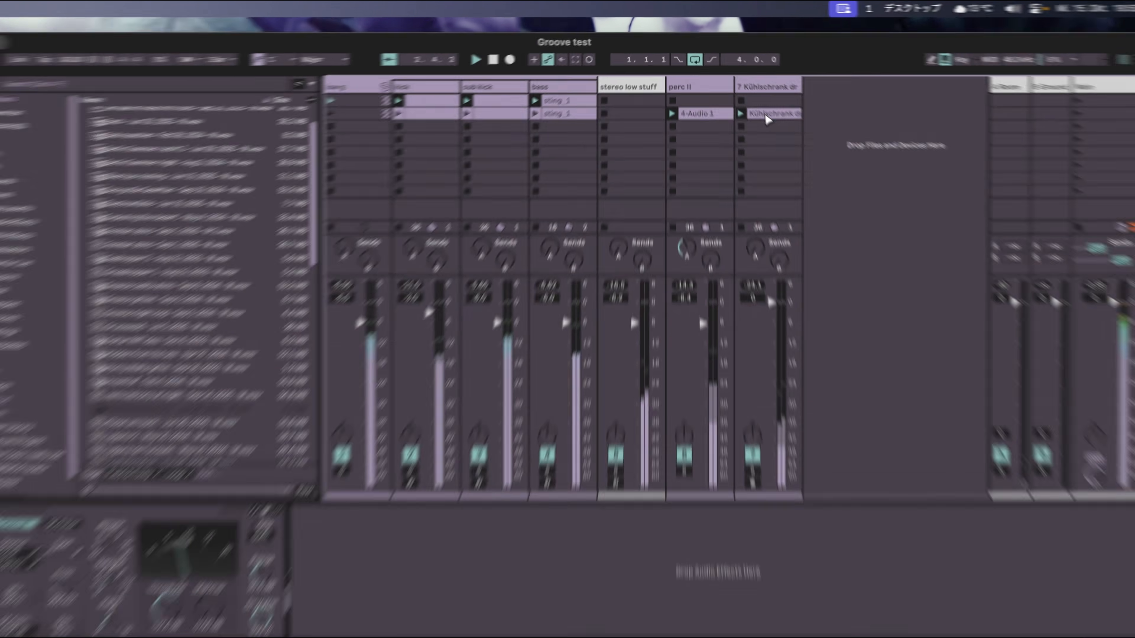
# Duplicate the Kühlschrank clip into the first scene and launch scene 1.
pyautogui.moveTo(766, 119); pyautogui.dragTo(767, 105)
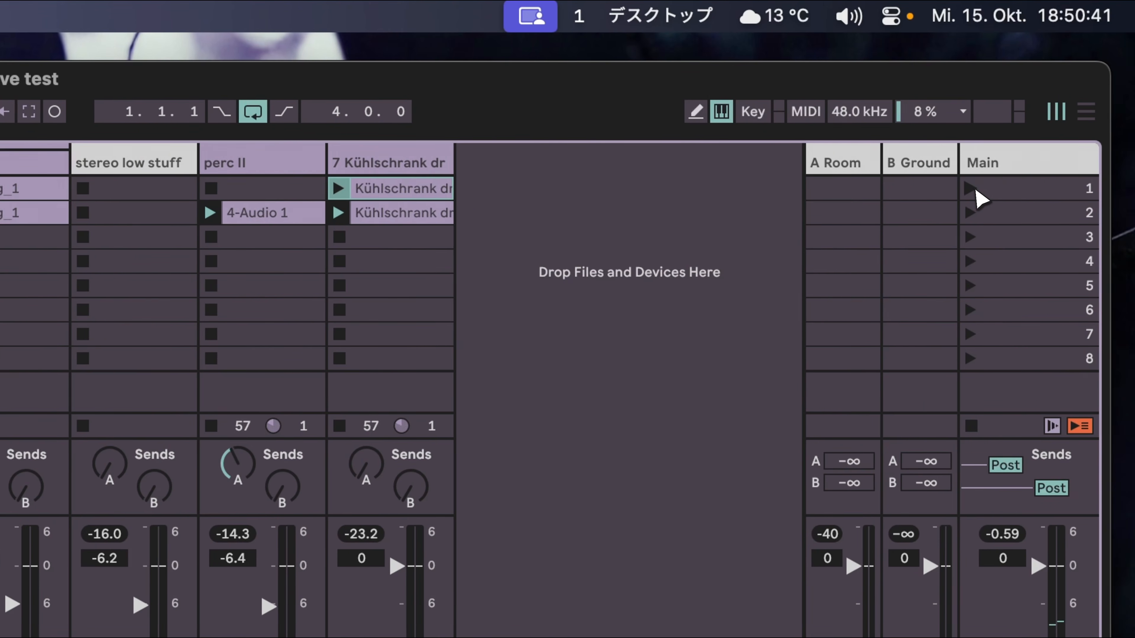
pyautogui.click(972, 189)
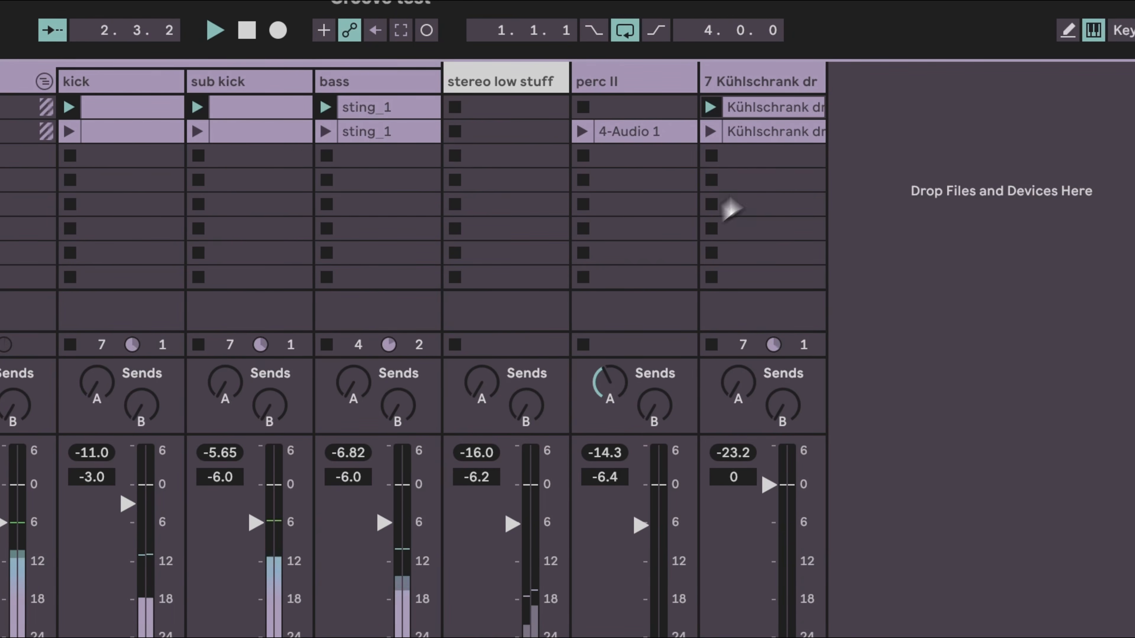
# Try the scene 1 Kühlschrank clip's one-beat loop at 13.1.3 and 12.2.1, and place it with its start marker at 10.4.3.
pyautogui.click(786, 108)
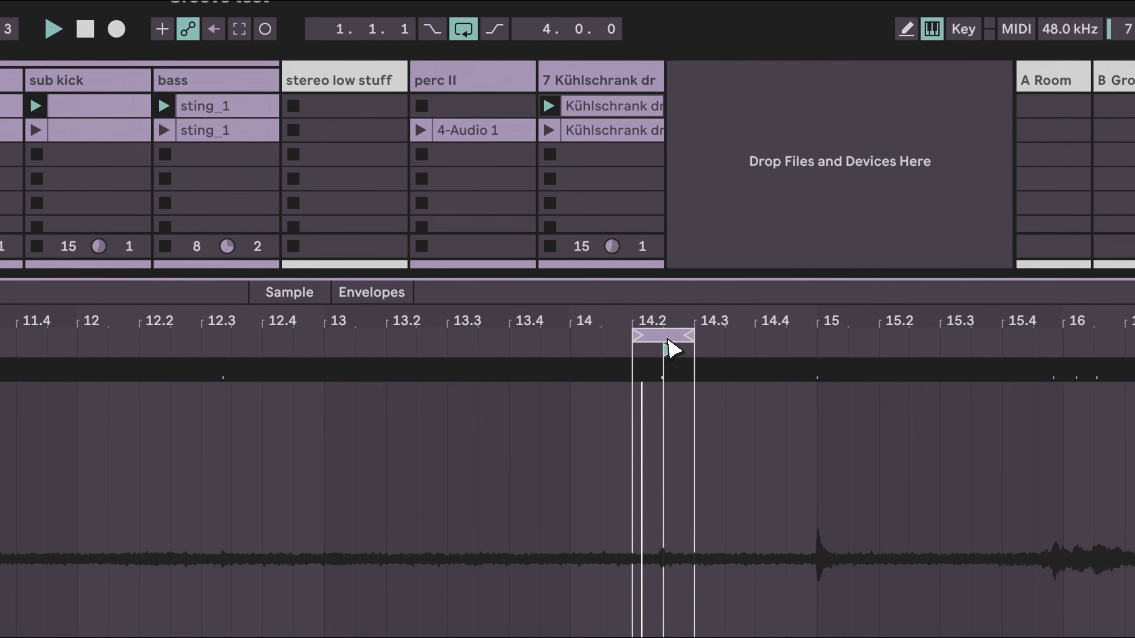
pyautogui.moveTo(912, 216); pyautogui.dragTo(708, 242)
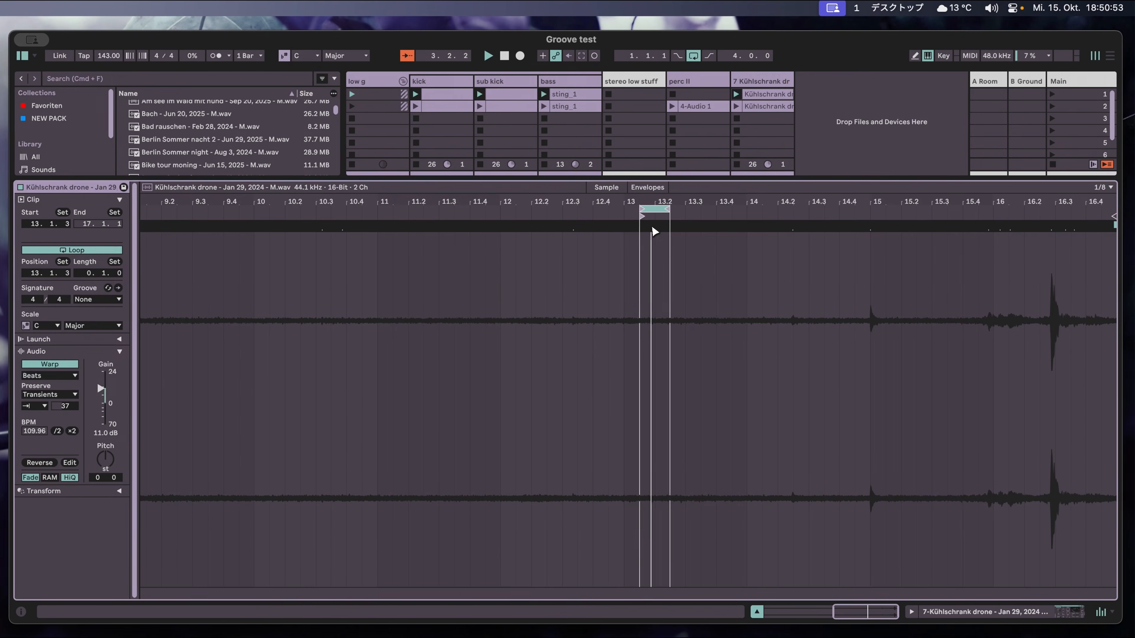
pyautogui.moveTo(653, 232); pyautogui.dragTo(553, 240)
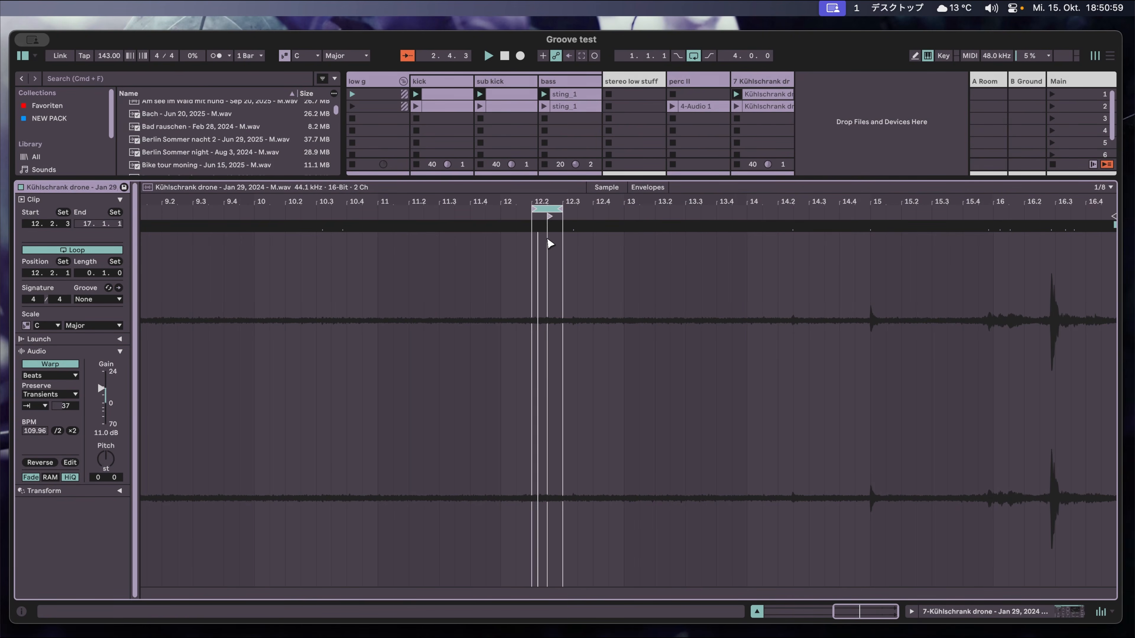
pyautogui.moveTo(550, 243); pyautogui.dragTo(388, 254)
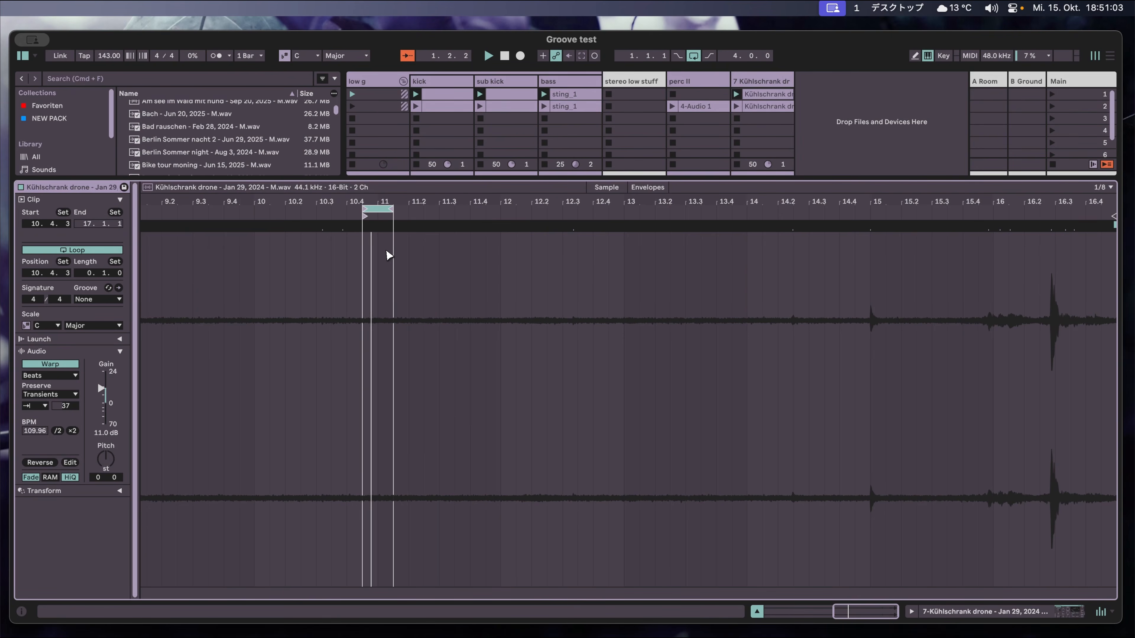
# Stop the kick, sub kick and bass clips while the Kühlschrank loop keeps playing, and launch scene 2.
pyautogui.hotkey('shift', 'Tab')
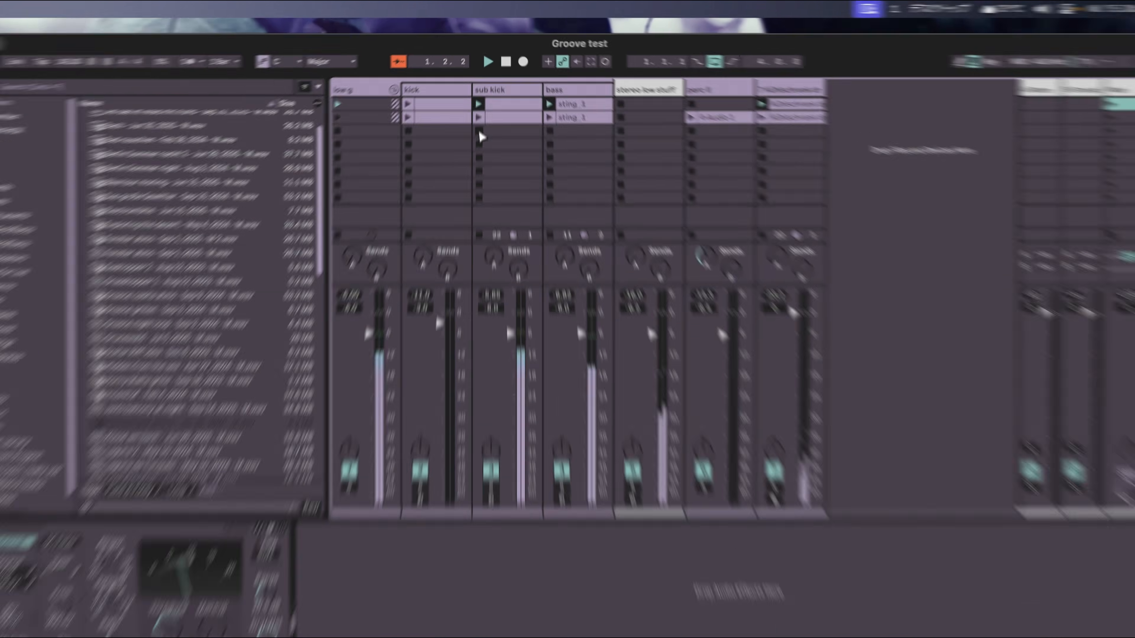
pyautogui.click(480, 120)
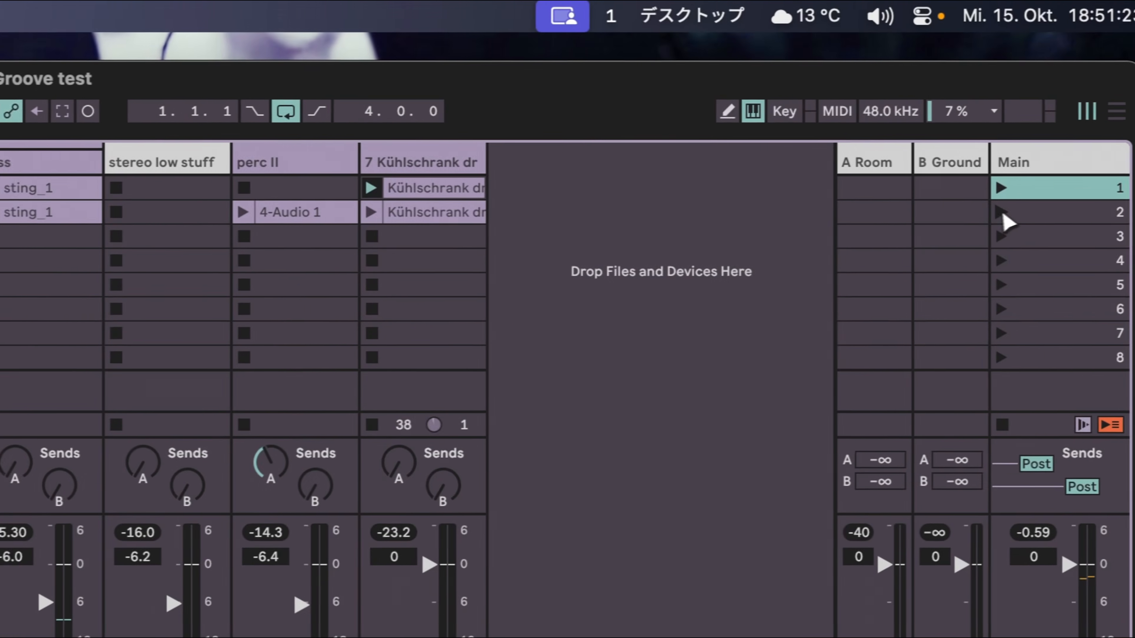
pyautogui.click(1052, 106)
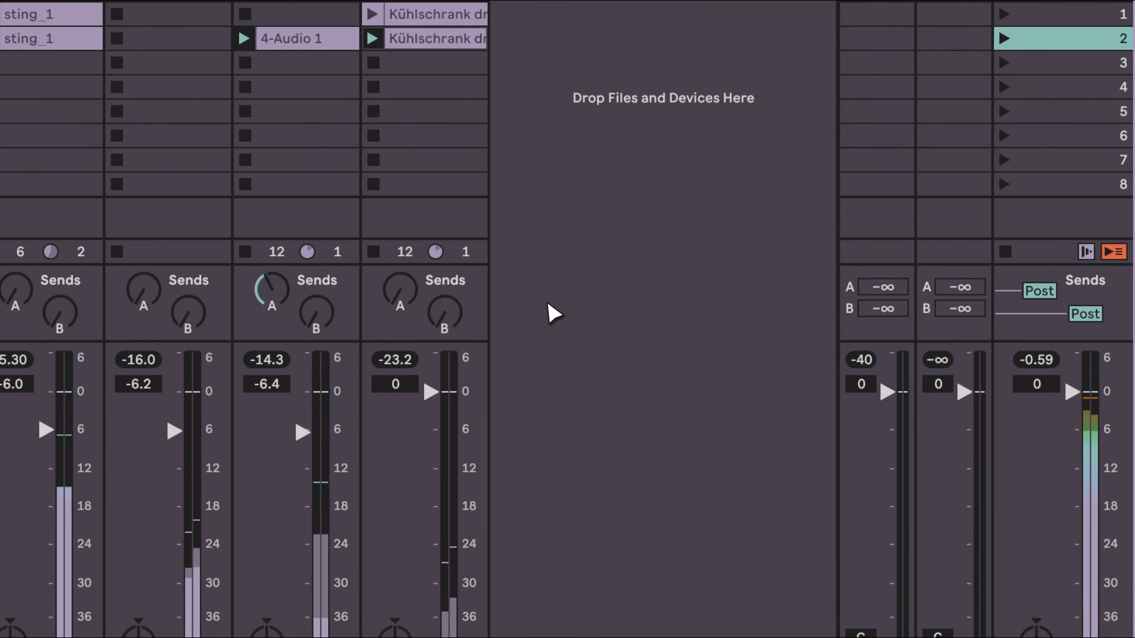
# Save the Live Set and add a Phaser-Flanger before the Glue Compressor on the Kühlschrank track.
pyautogui.press('super+s')
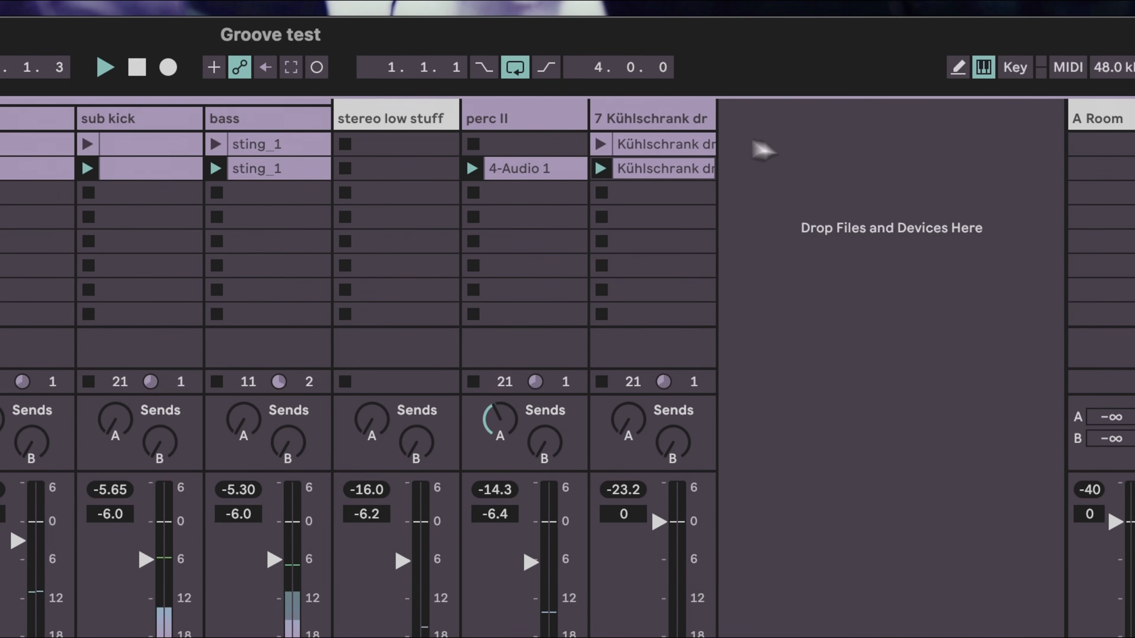
pyautogui.click(699, 126)
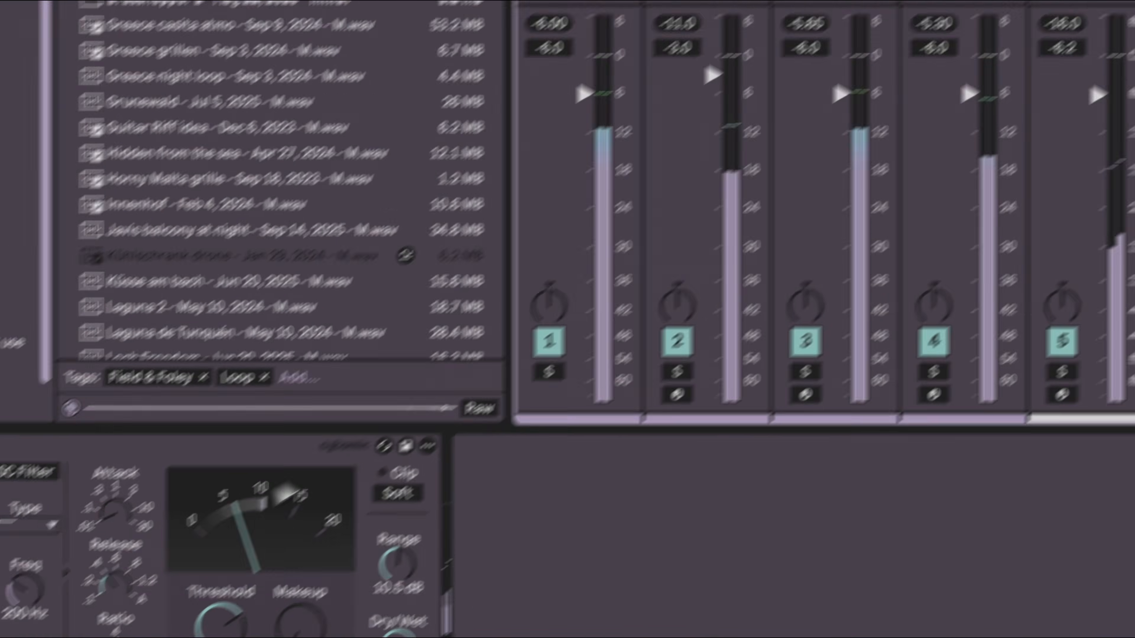
pyautogui.press('space')
pyautogui.press('super+f')
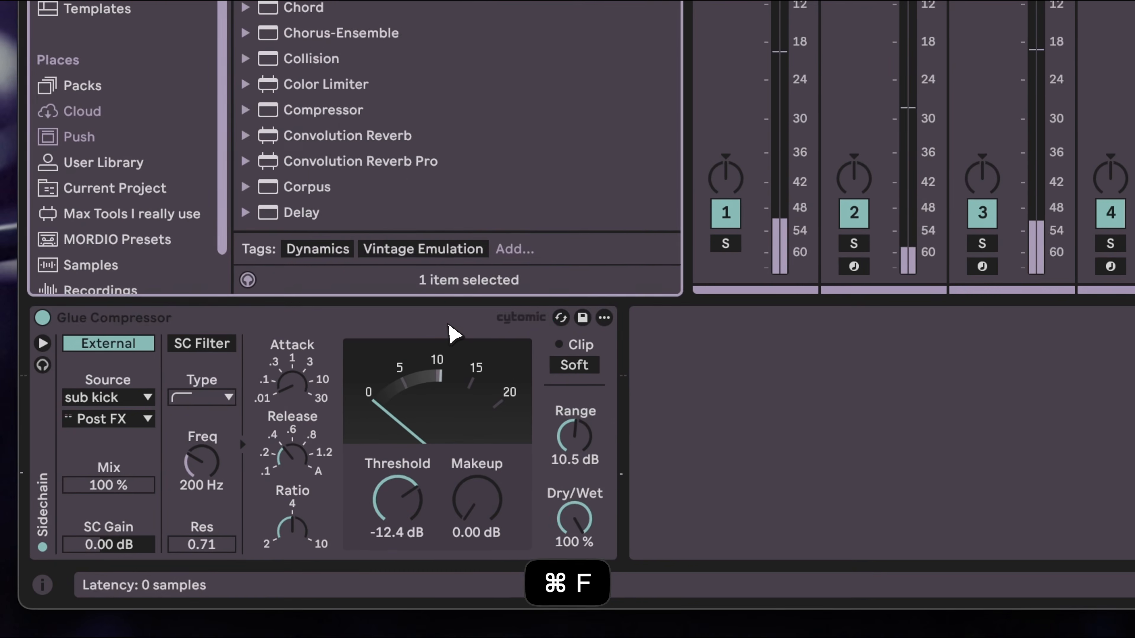
pyautogui.press('Down')
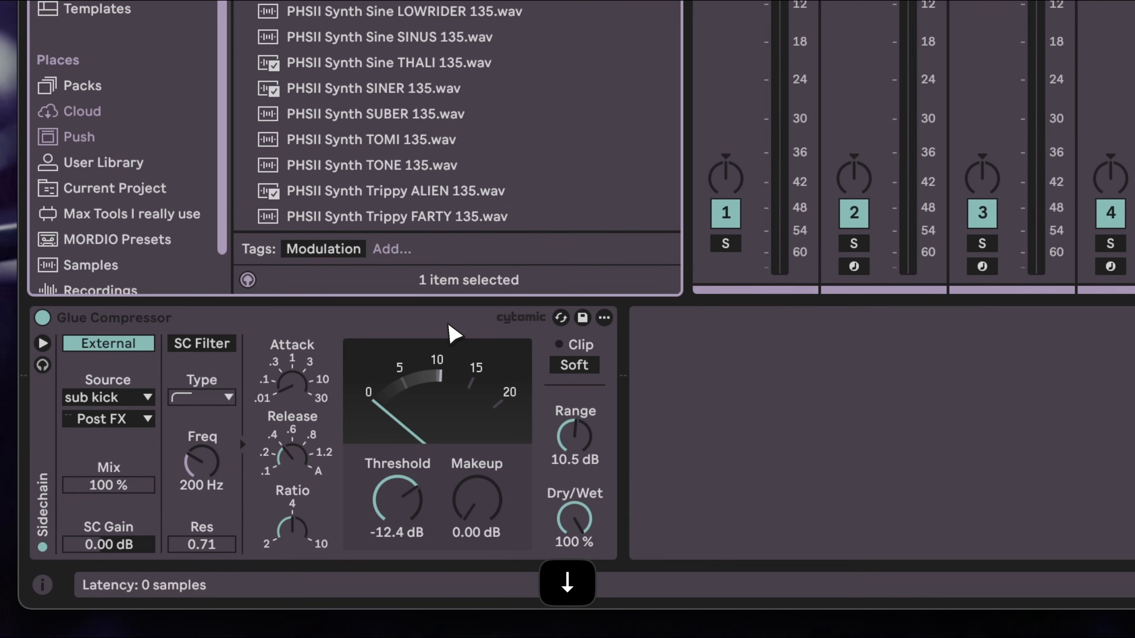
pyautogui.press('Return')
# Set the Phaser-Flanger to 57 % feedback, a 567 Hz center and a synced rate of 1/4 during playback.
pyautogui.moveTo(236, 520); pyautogui.dragTo(249, 527)
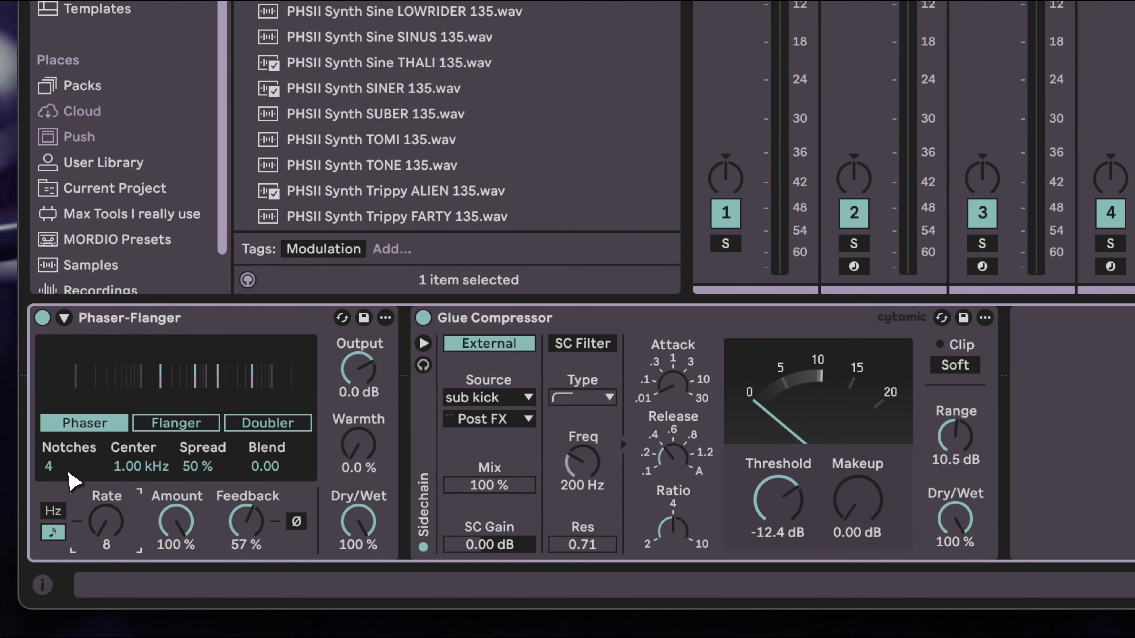
pyautogui.press('space')
pyautogui.moveTo(133, 462); pyautogui.dragTo(143, 470)
pyautogui.scroll(-5, 141, 464)
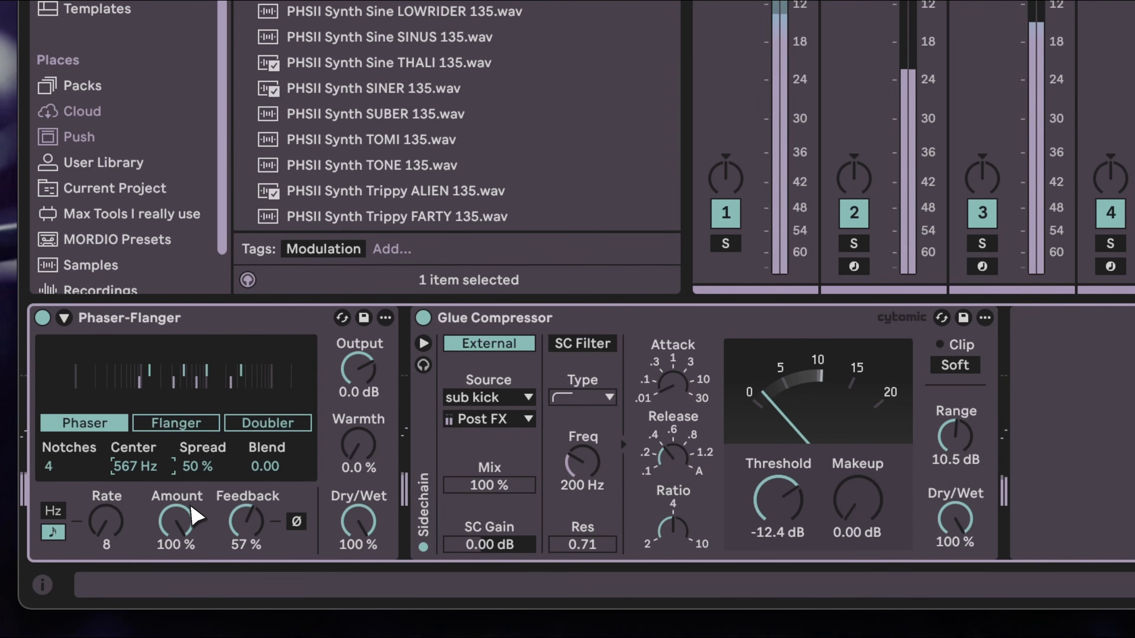
pyautogui.scroll(3, 112, 528)
pyautogui.scroll(-2, 111, 528)
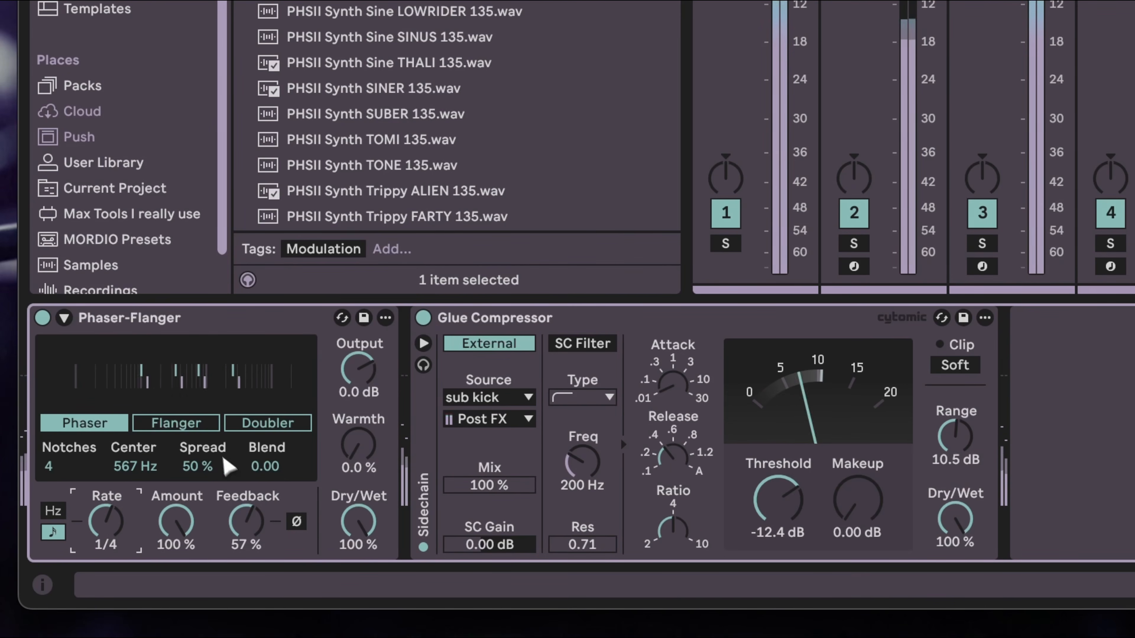
# Refine the Phaser-Flanger to a 1.14 kHz center, 22 % spread, 0.90 blend and 40 % feedback, and stop playback.
pyautogui.scroll(5, 264, 472)
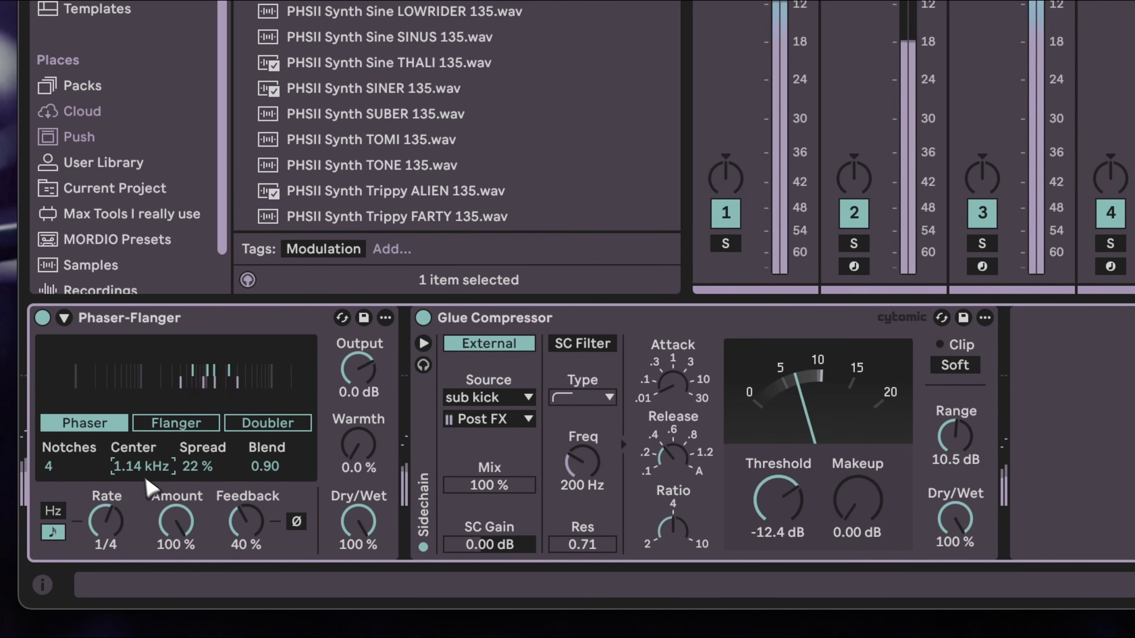
pyautogui.press('space')
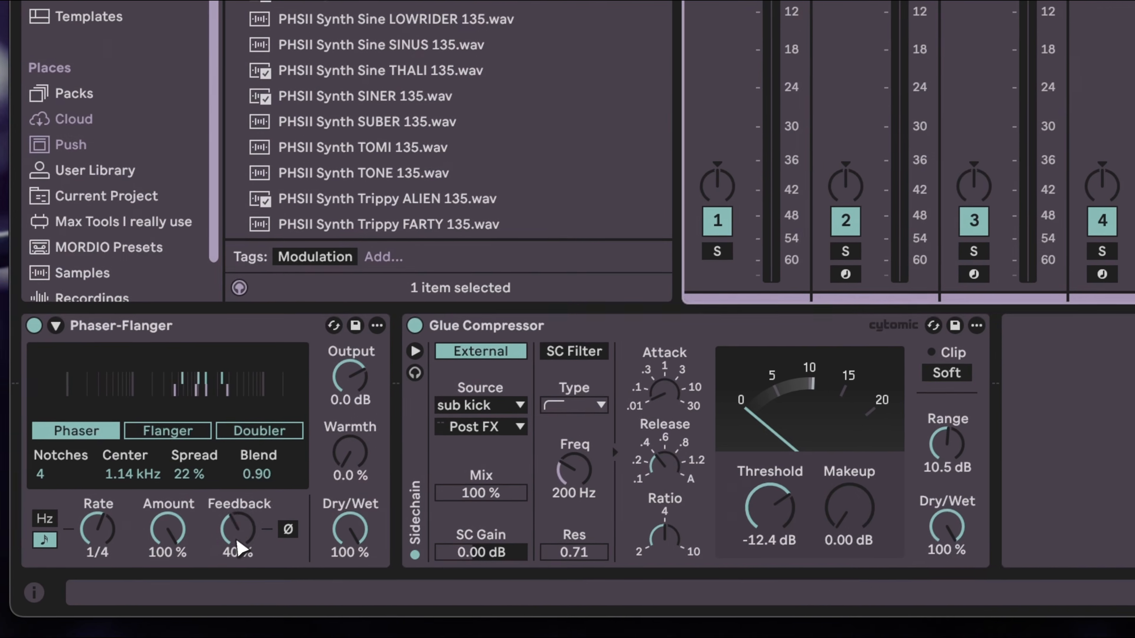
pyautogui.moveTo(234, 541); pyautogui.dragTo(235, 543)
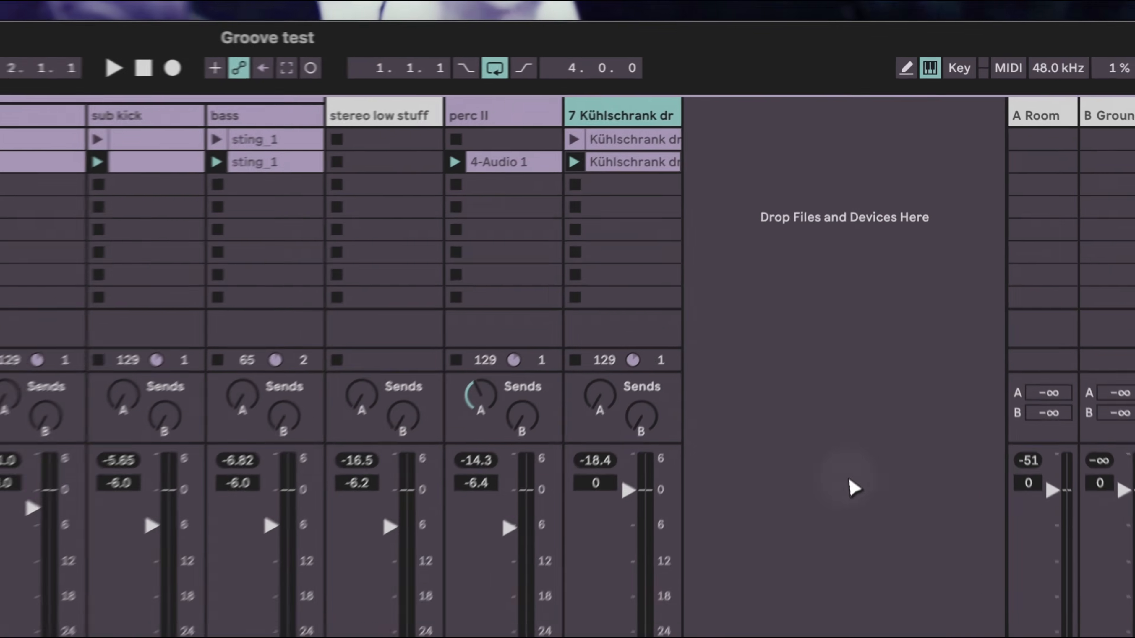
# Play the groove and briefly solo the Kühlschrank track to hear the phased texture alone.
pyautogui.press('space')
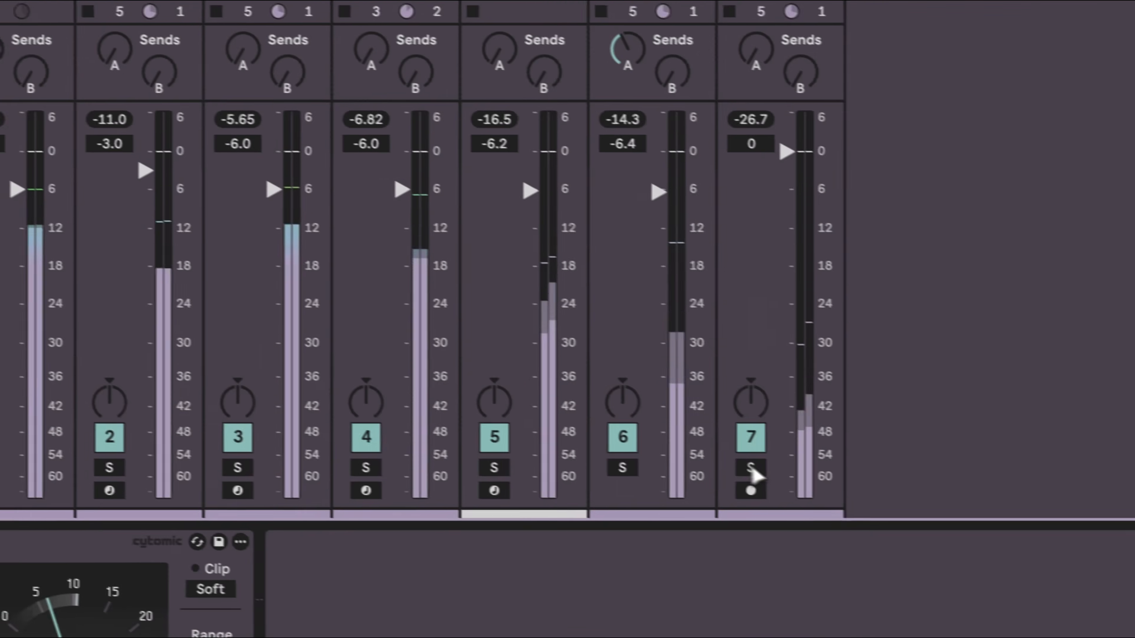
pyautogui.click(937, 515)
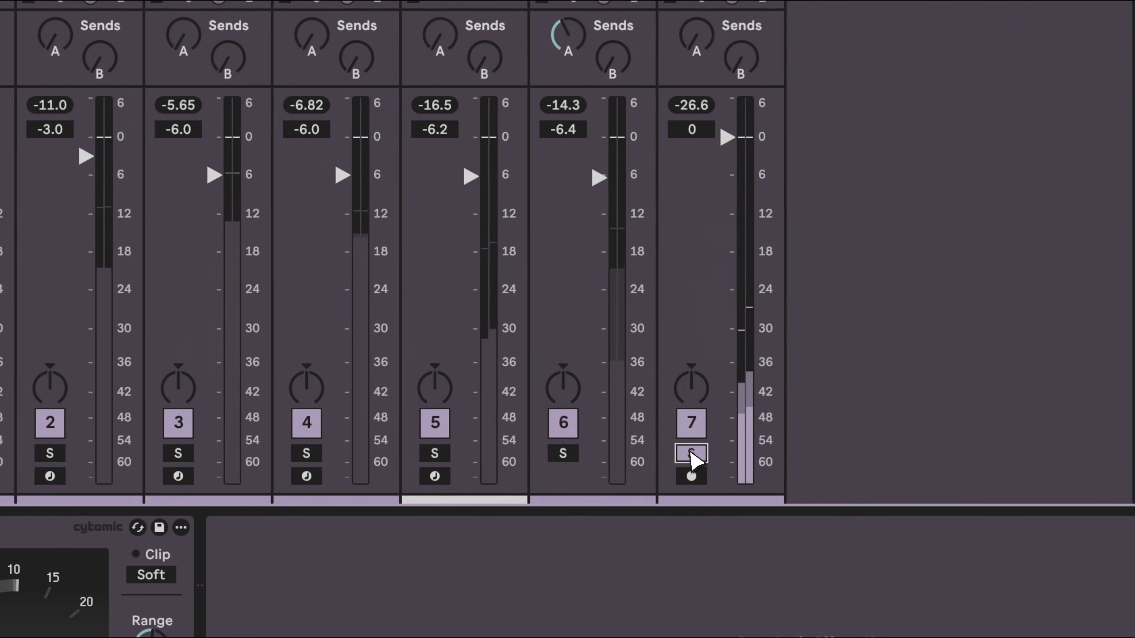
pyautogui.click(687, 452)
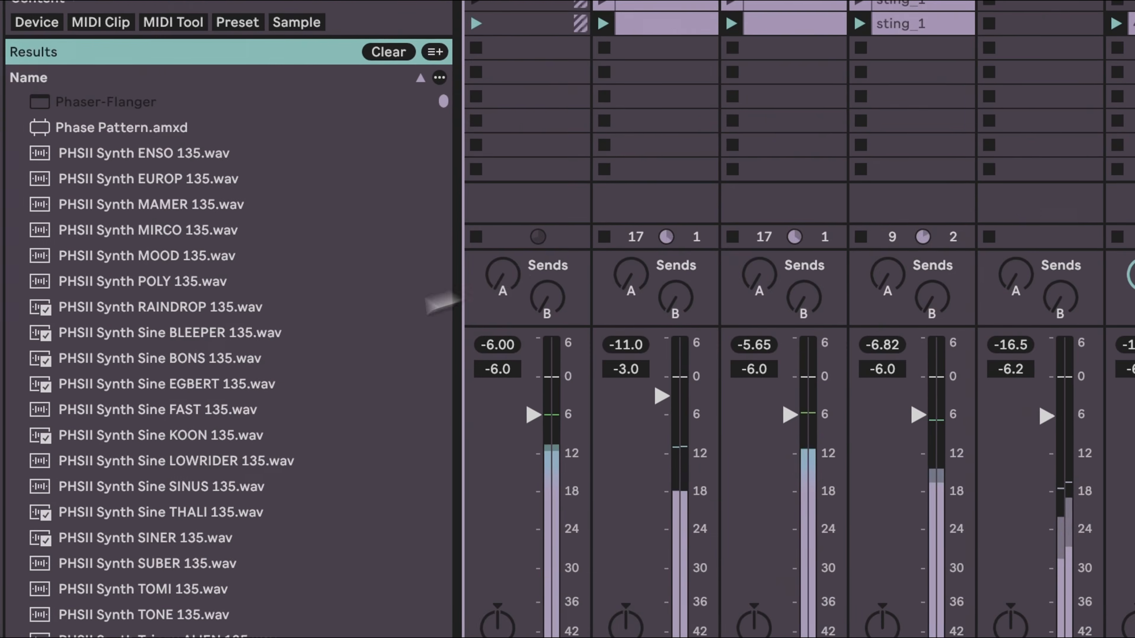
# Browse the AM_Tribal-Perc_Phrase samples and audition phrases 018 and 019 against the groove and on their own.
pyautogui.scroll(-10, 299, 349)
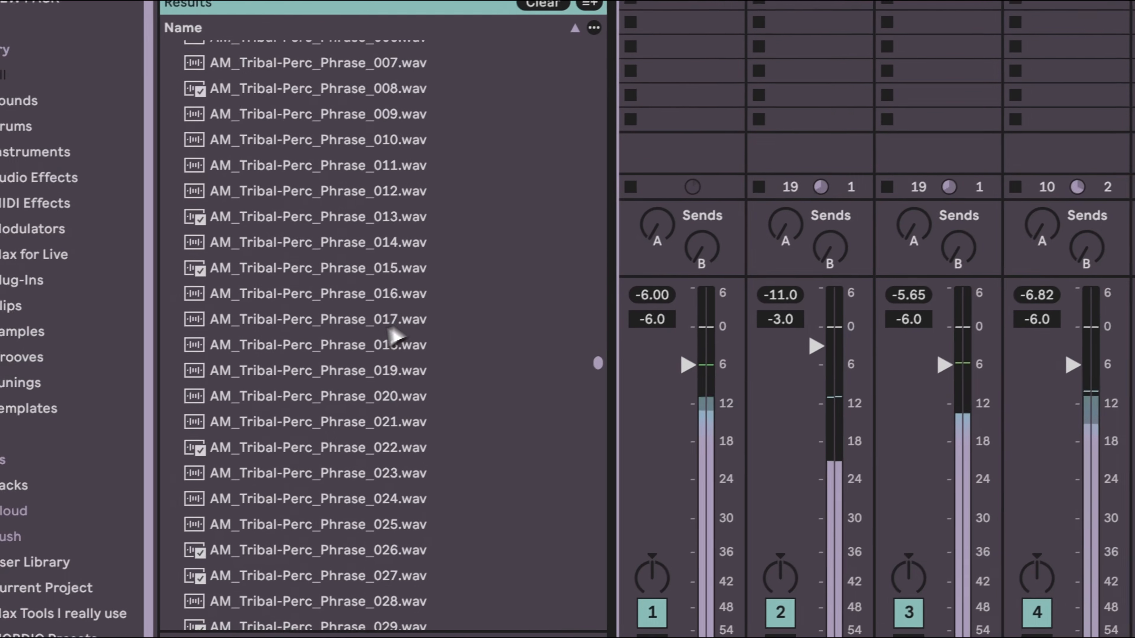
pyautogui.click(392, 343)
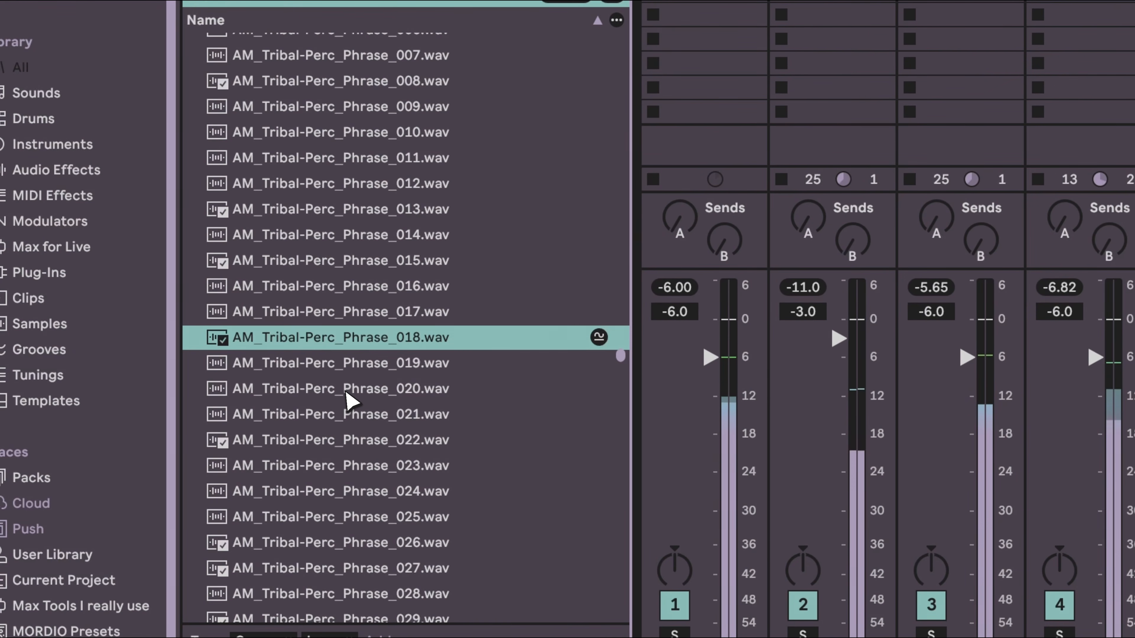
pyautogui.press('space')
pyautogui.click(333, 365)
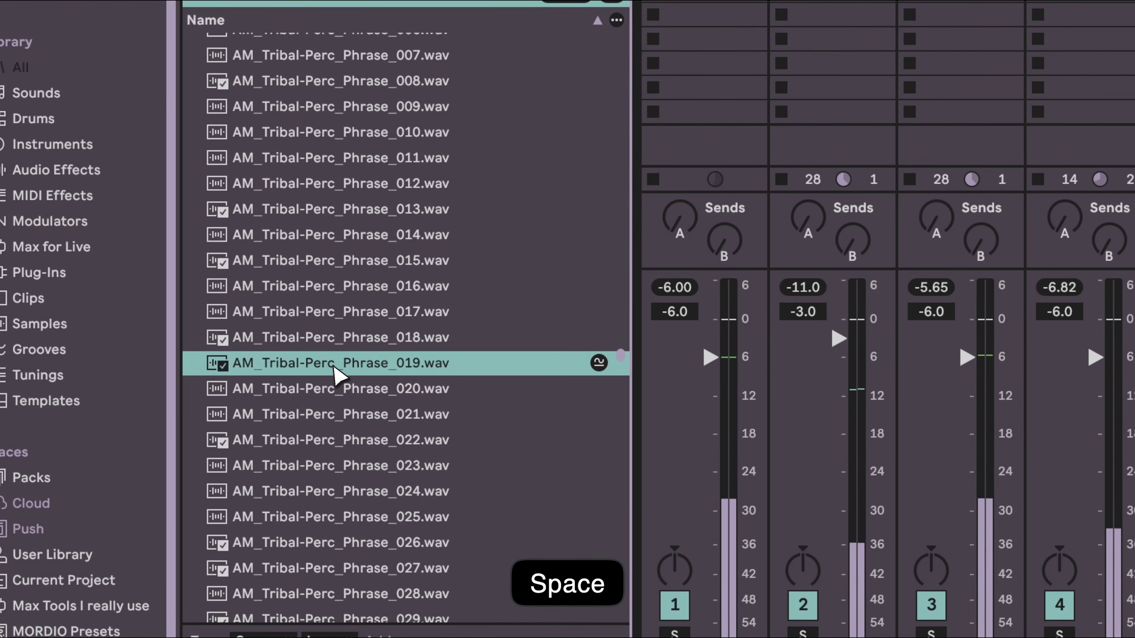
pyautogui.click(322, 345)
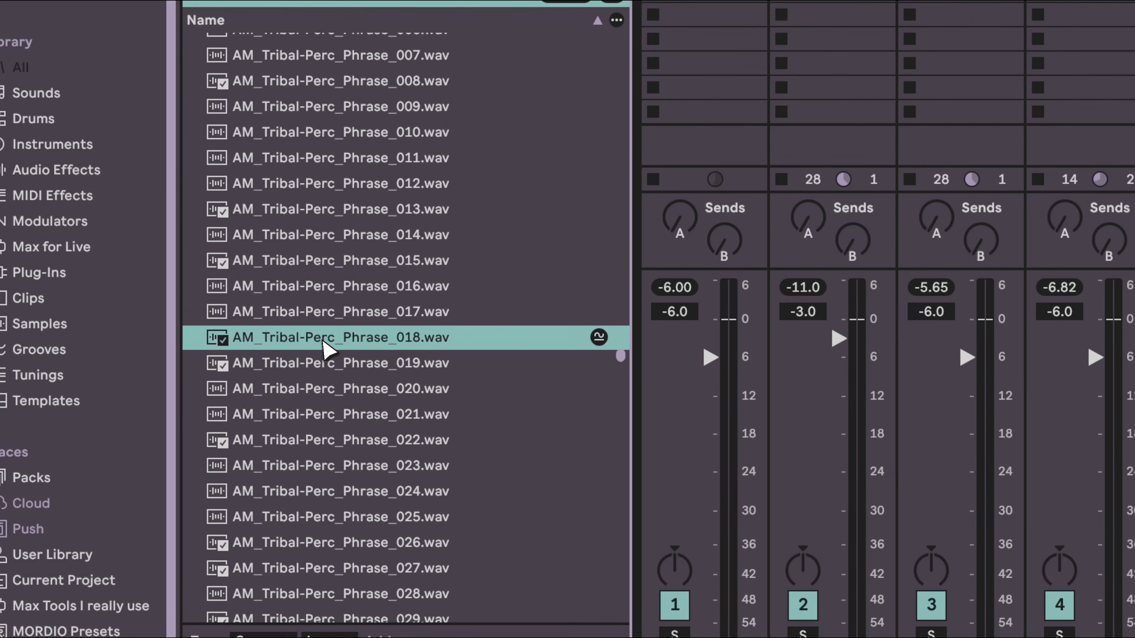
# Add AM_Tribal-Perc_Phrase_018.wav to the session as a looped clip, open its waveform and play it.
pyautogui.moveTo(322, 341); pyautogui.dragTo(734, 106)
pyautogui.doubleClick(737, 114)
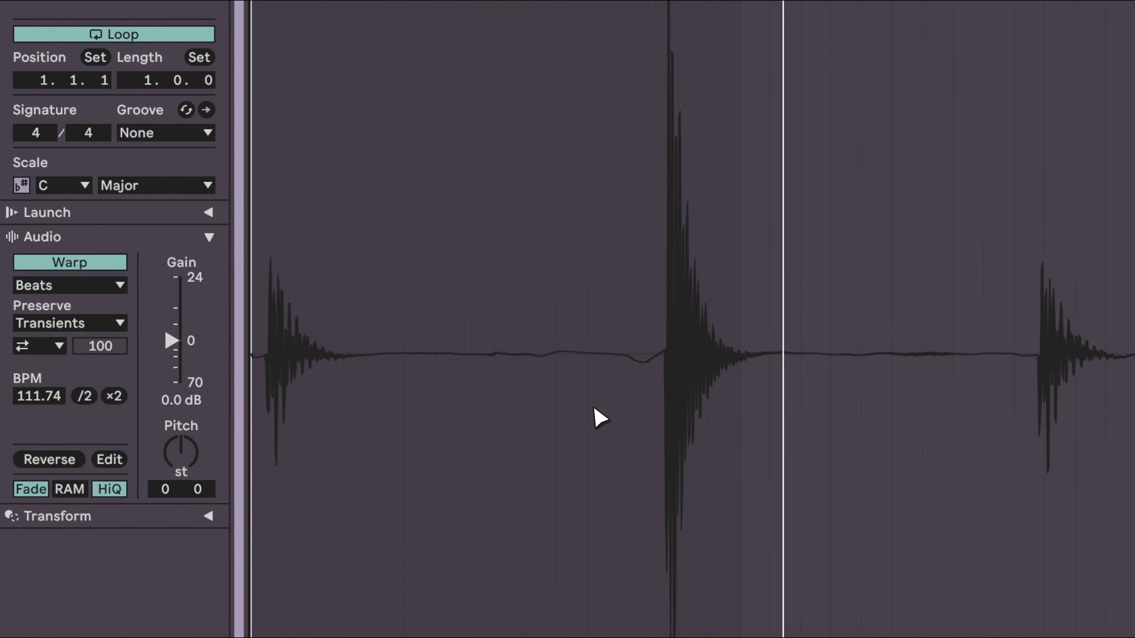
pyautogui.press('space')
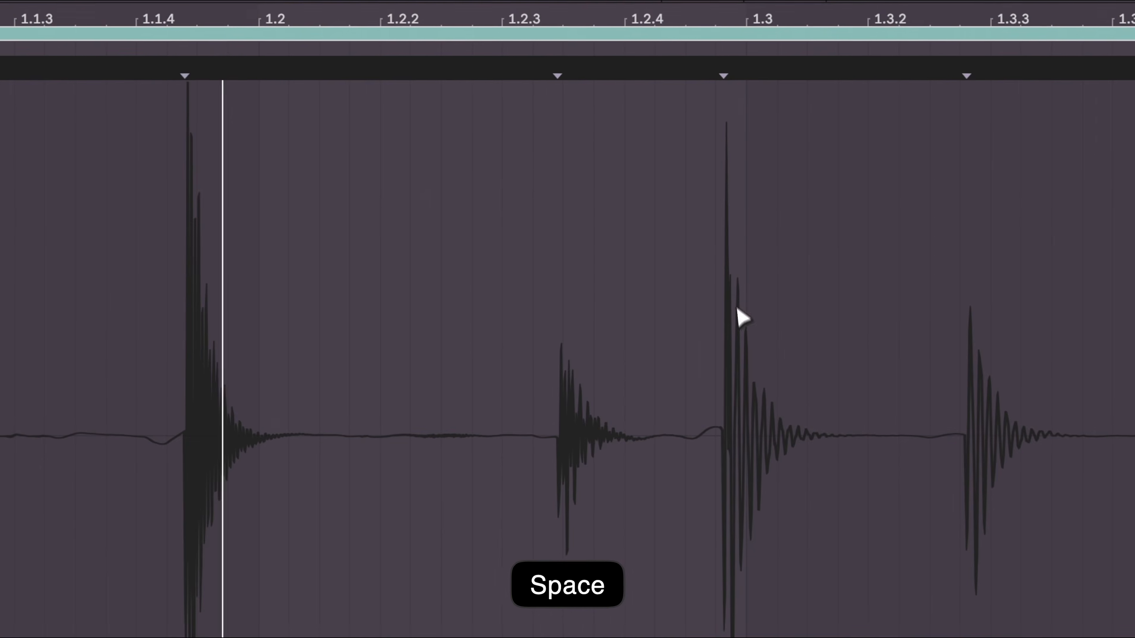
# Quantize all transients of the AM_Tribal-Perc_Phrase_018 clip, align the first hit with 1.1.1 and play the result.
pyautogui.press('super+a')
pyautogui.press('super+u')
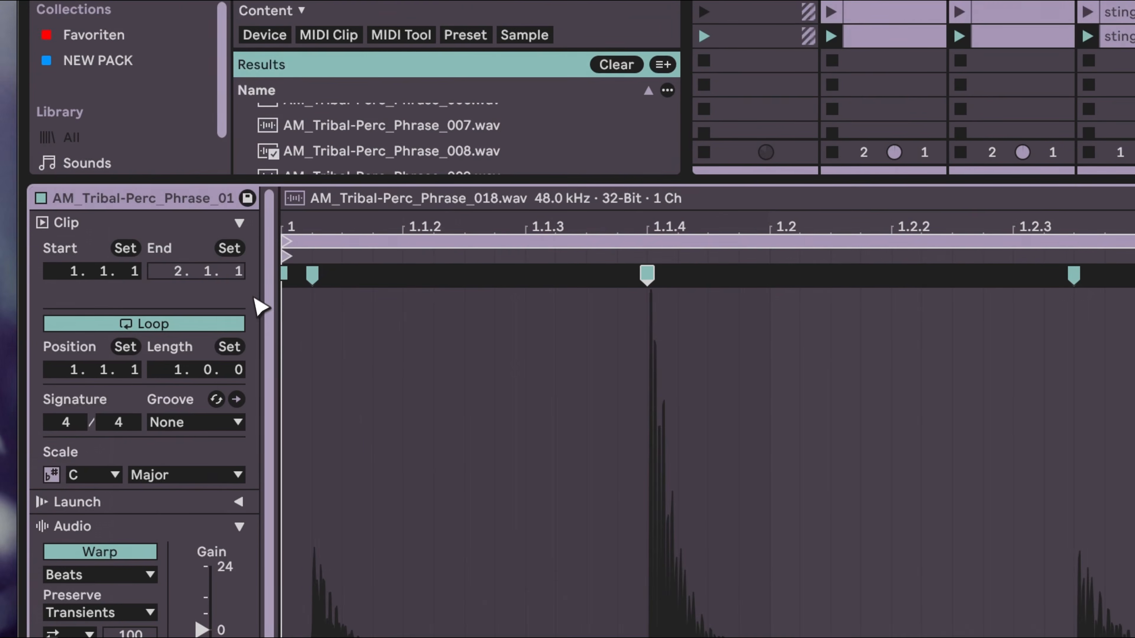
pyautogui.press('space')
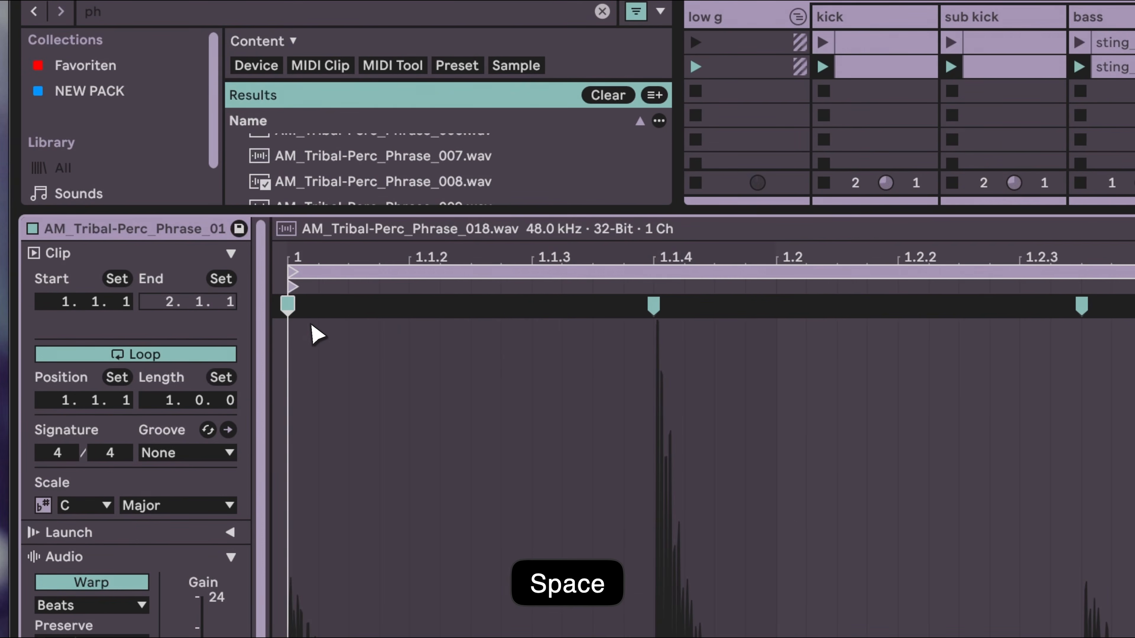
# Move the clip's warp markers so the second hit lands on 1.2, the third halfway between 1.2.3 and 1.2.4, and the fifth on 1.3.3.
pyautogui.press('space')
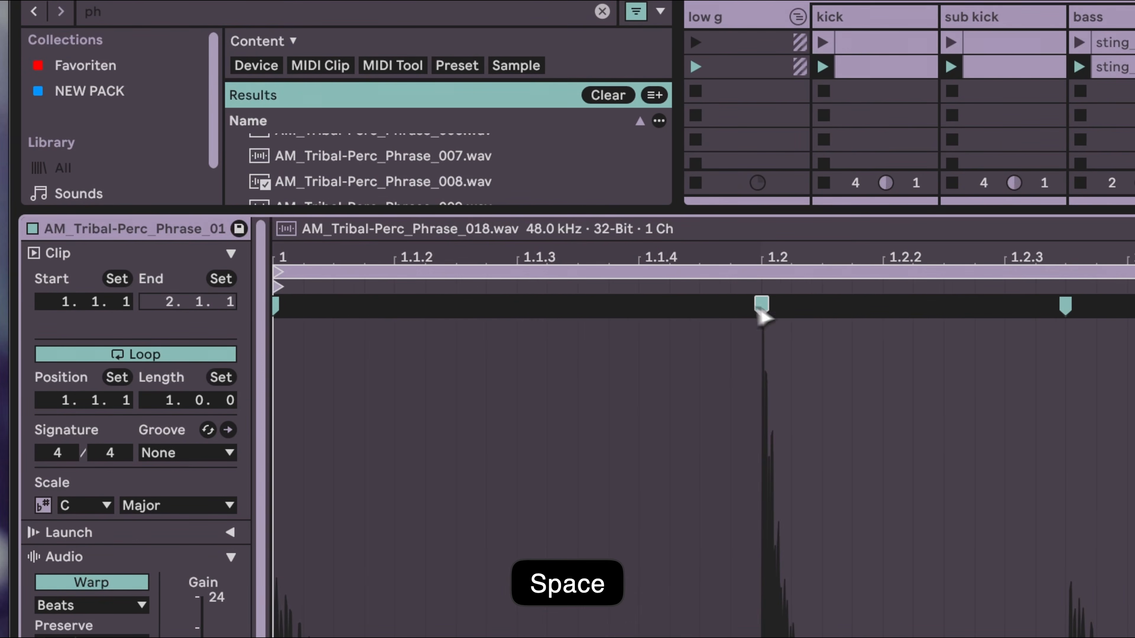
pyautogui.press('space')
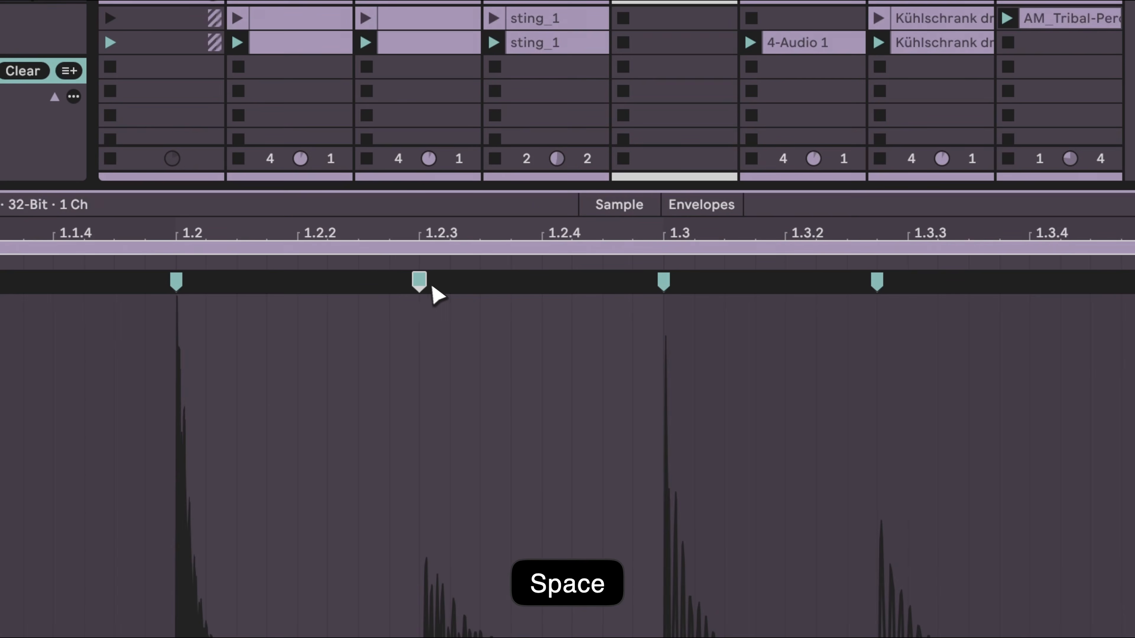
pyautogui.moveTo(436, 288); pyautogui.dragTo(478, 290)
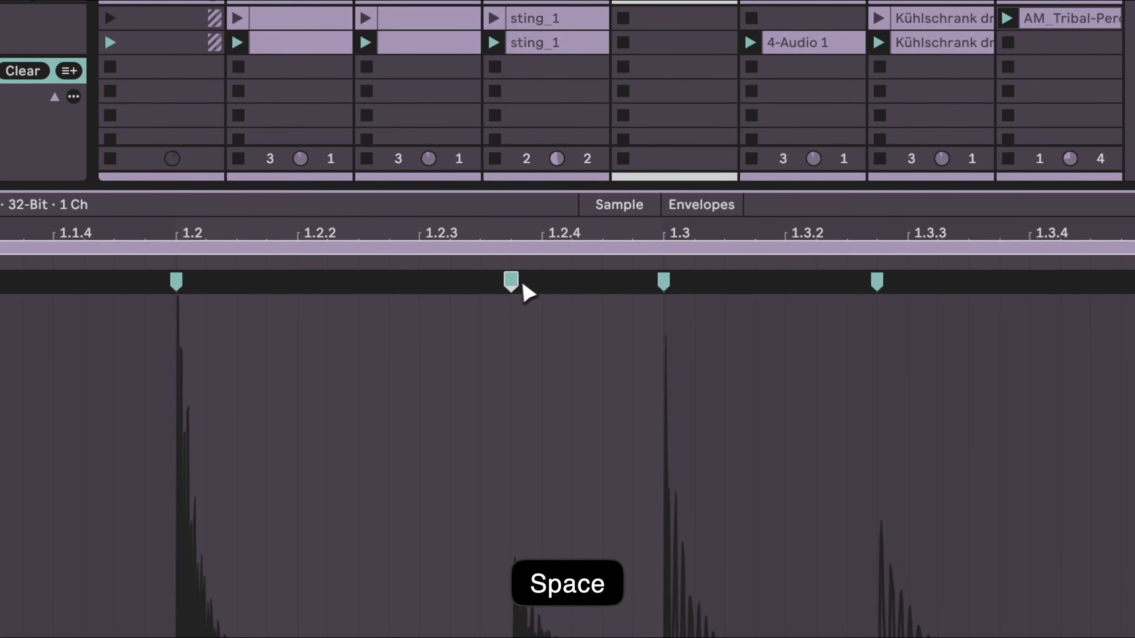
pyautogui.moveTo(514, 283); pyautogui.dragTo(542, 286)
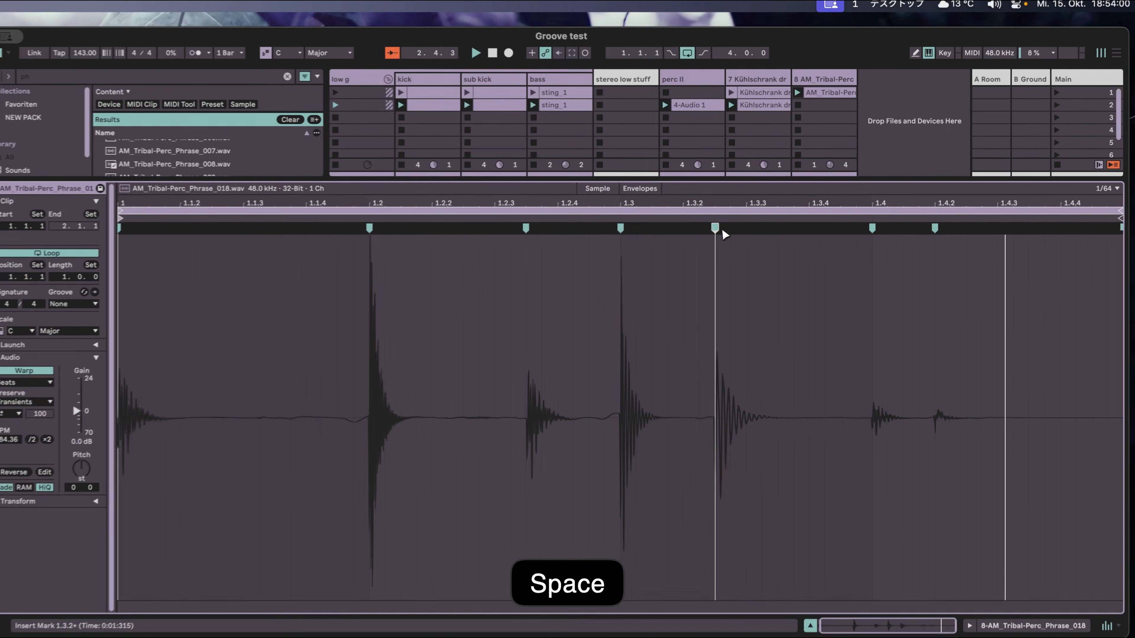
pyautogui.press('space')
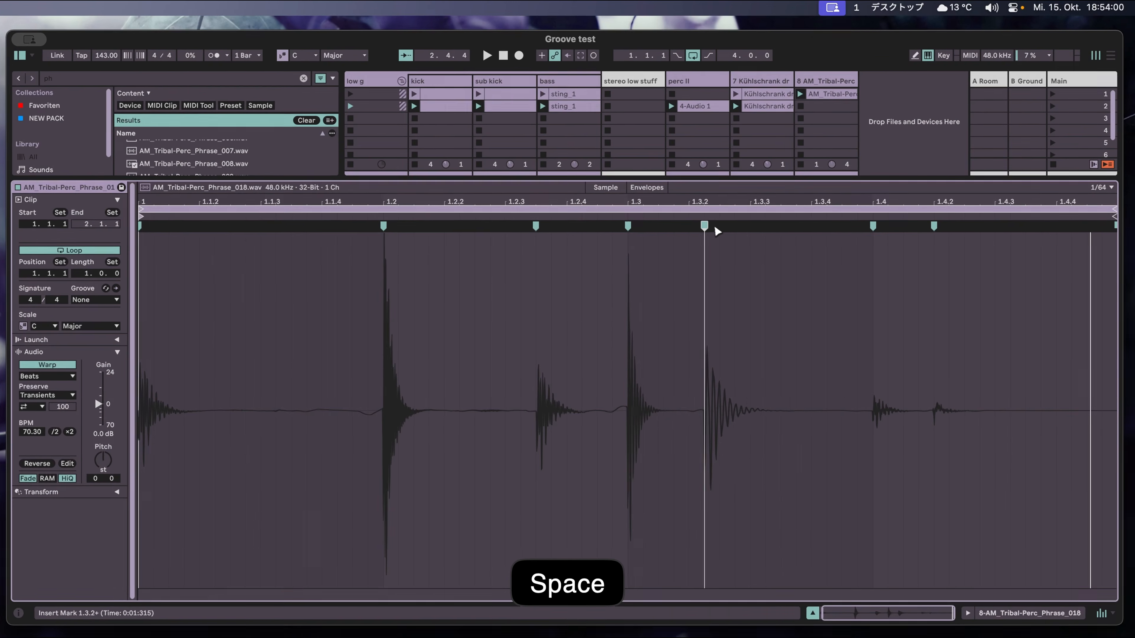
pyautogui.moveTo(717, 231)
pyautogui.mouseDown()
pyautogui.moveTo(700, 233)
pyautogui.moveTo(755, 228)
pyautogui.mouseUp()
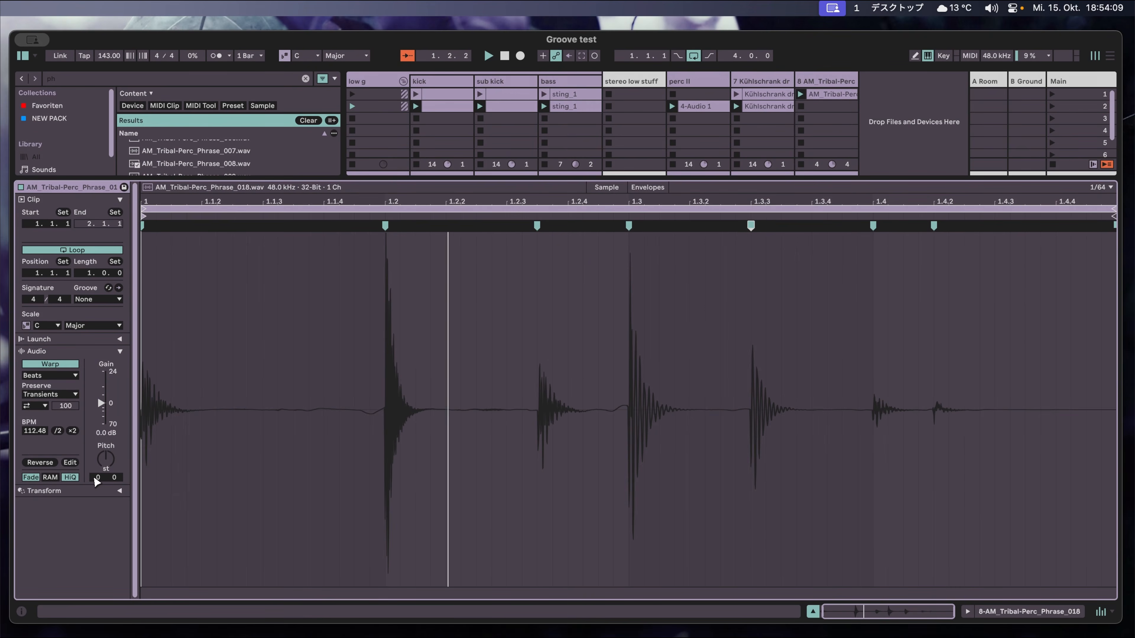
# Transpose the AM_Tribal-Perc_Phrase_018 clip to -10 semitones while it plays.
pyautogui.moveTo(105, 458); pyautogui.dragTo(105, 464)
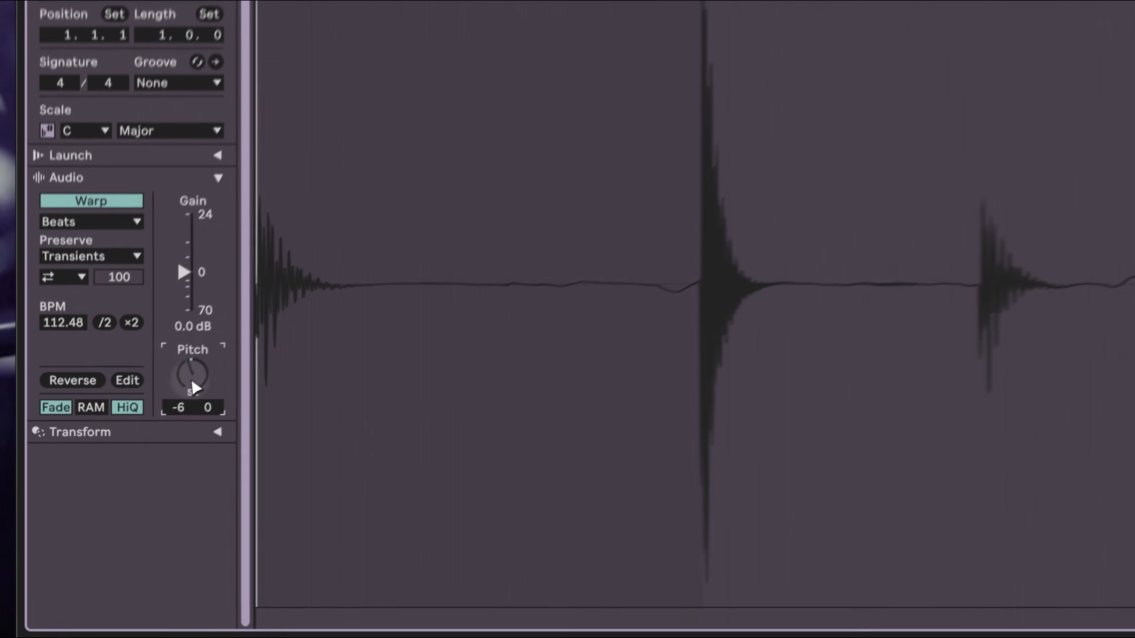
pyautogui.moveTo(193, 388); pyautogui.dragTo(196, 390)
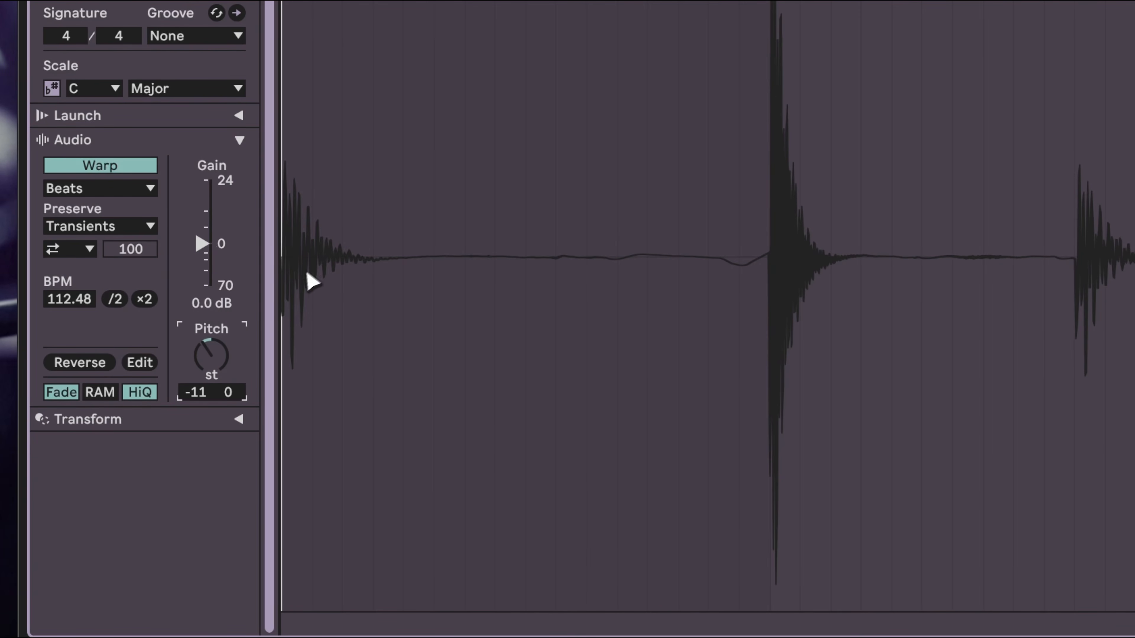
pyautogui.press('Up')
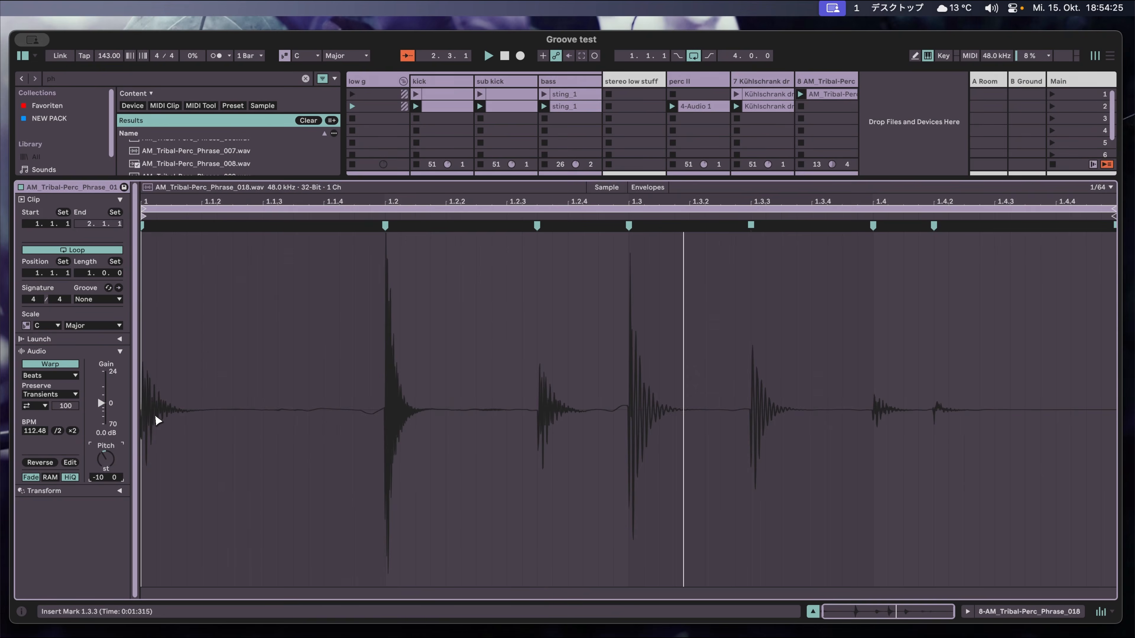
# Set the volume of track 8, the tribal percussion, to -6 dB and play the groove briefly.
pyautogui.hotkey('shift', 'Tab')
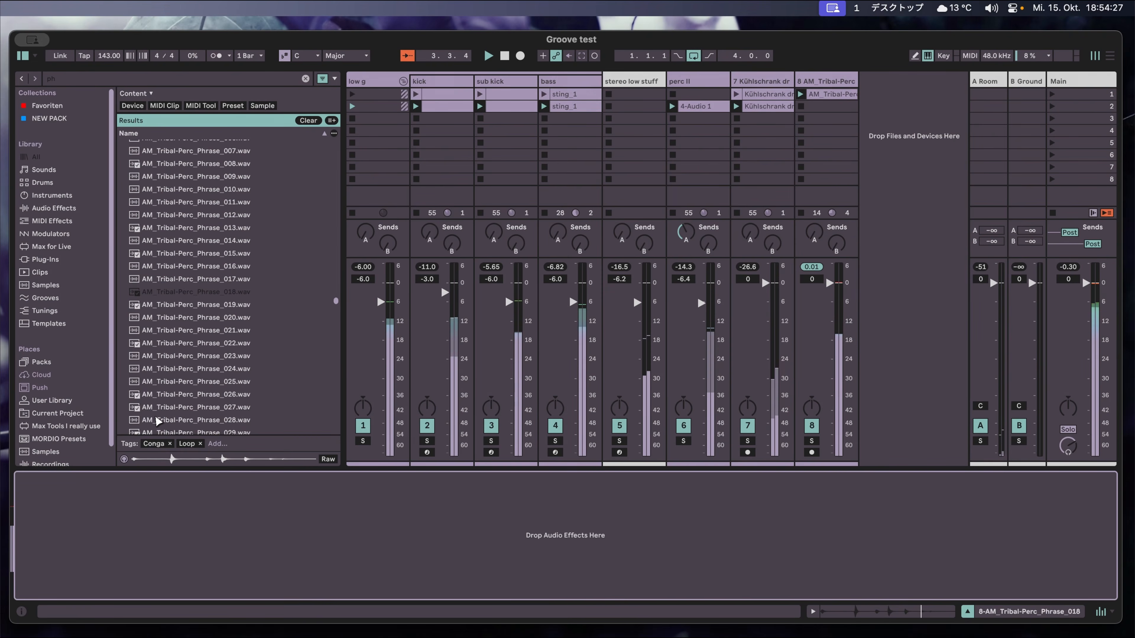
pyautogui.press('space')
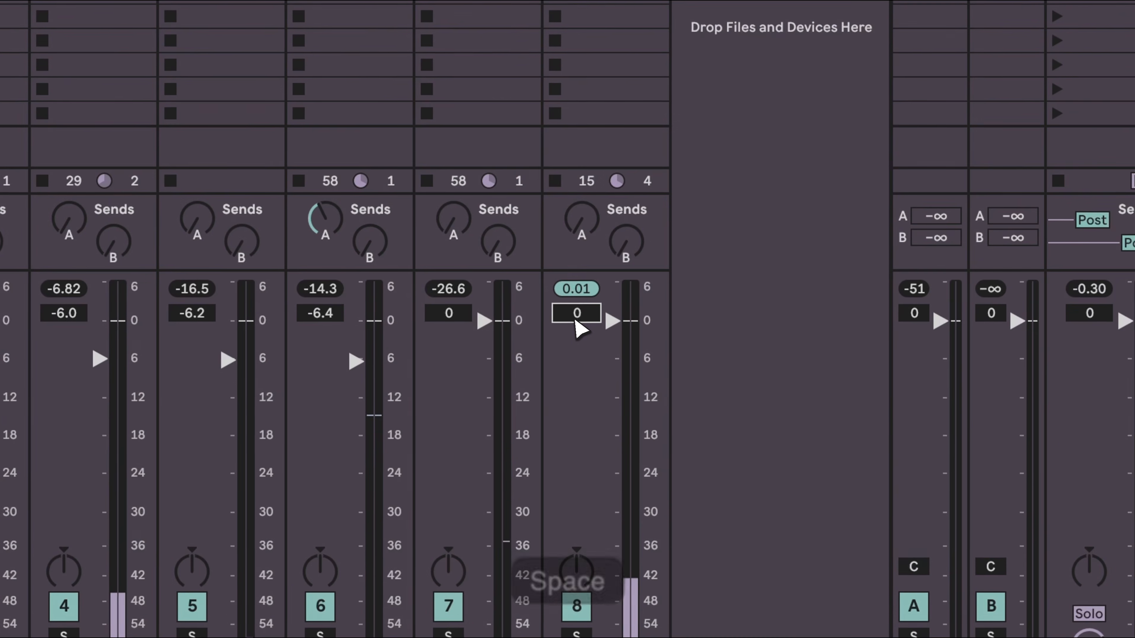
pyautogui.write('-6')
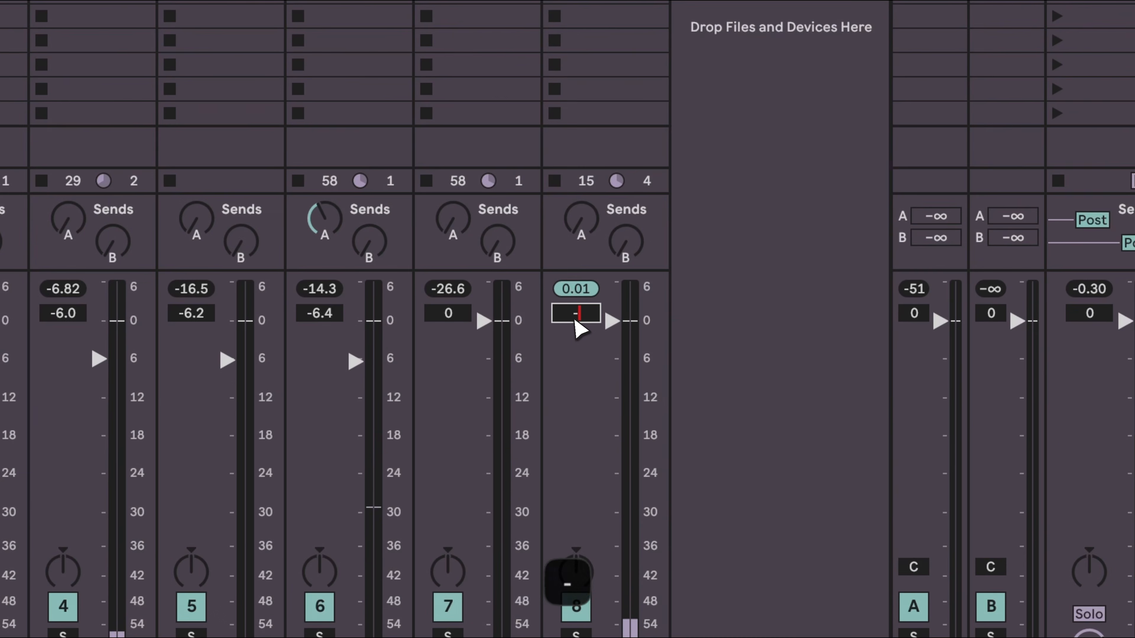
pyautogui.press('Return')
pyautogui.press('space')
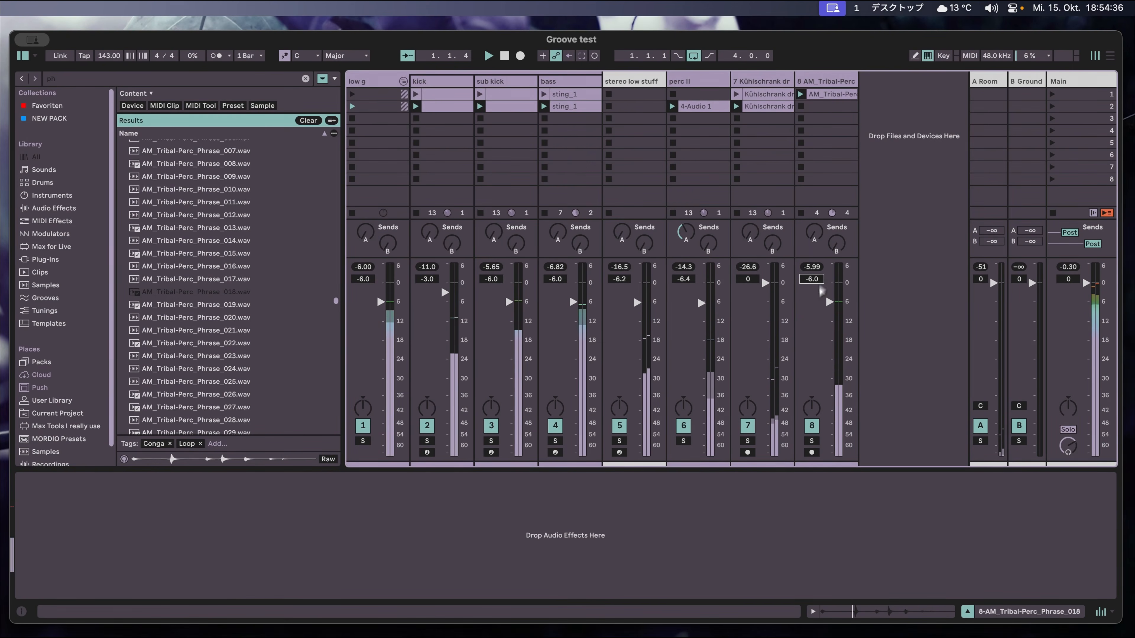
pyautogui.press('space')
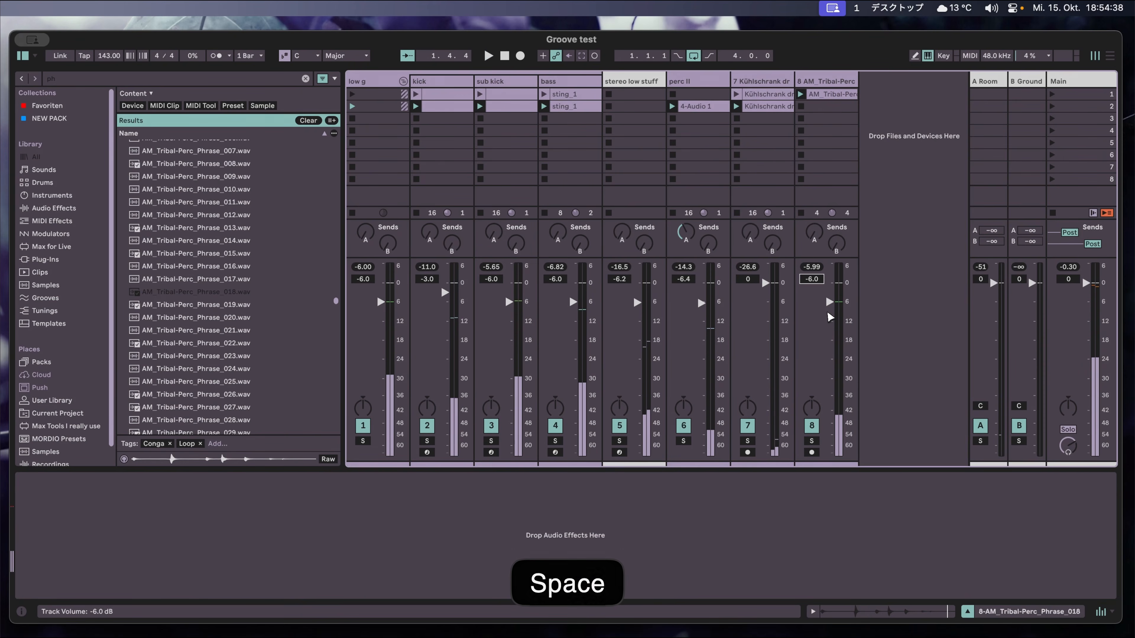
# Search the browser for "li" and add a Limiter to the tribal percussion track.
pyautogui.press('super+f')
pyautogui.write('li')
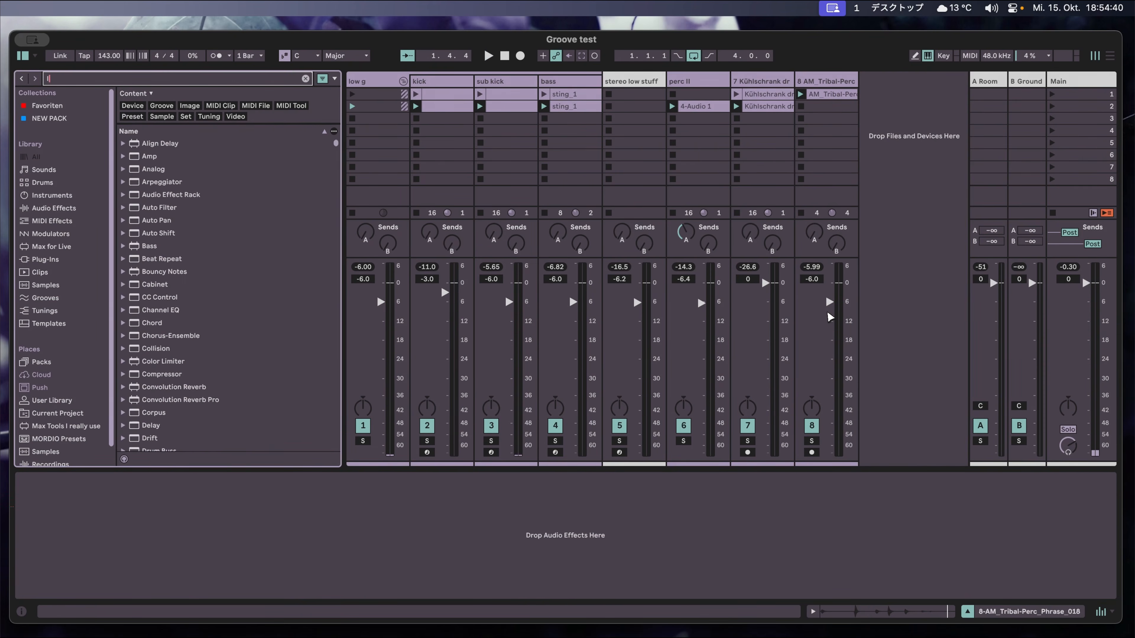
pyautogui.press('Return')
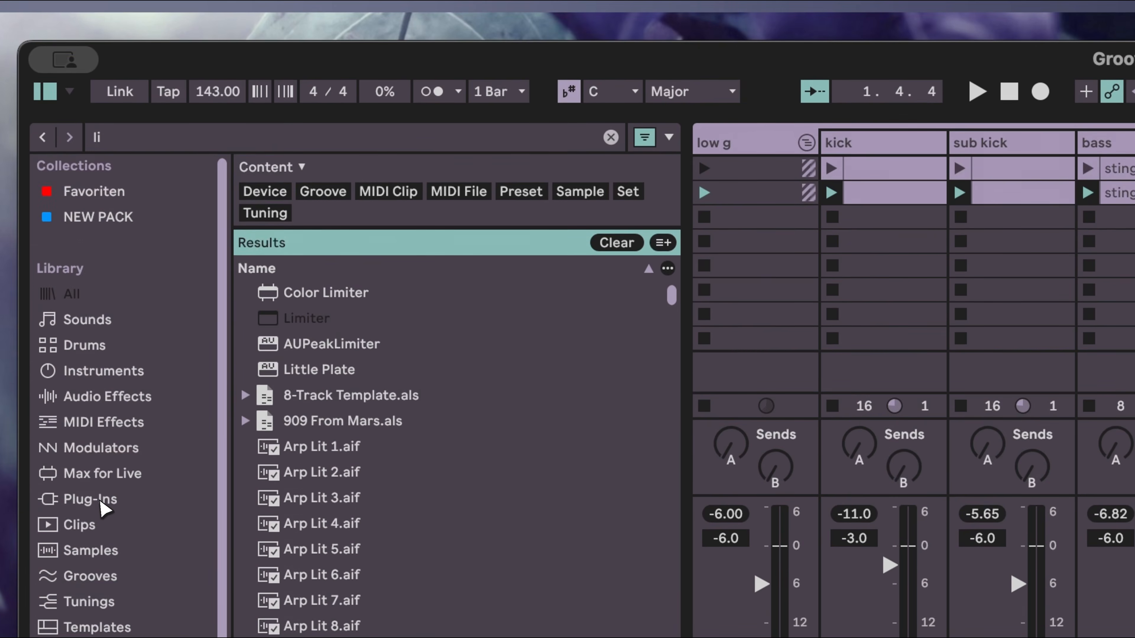
# Find Output's Thermal among the plug-ins and insert it before the Limiter on the tribal percussion track.
pyautogui.click(102, 508)
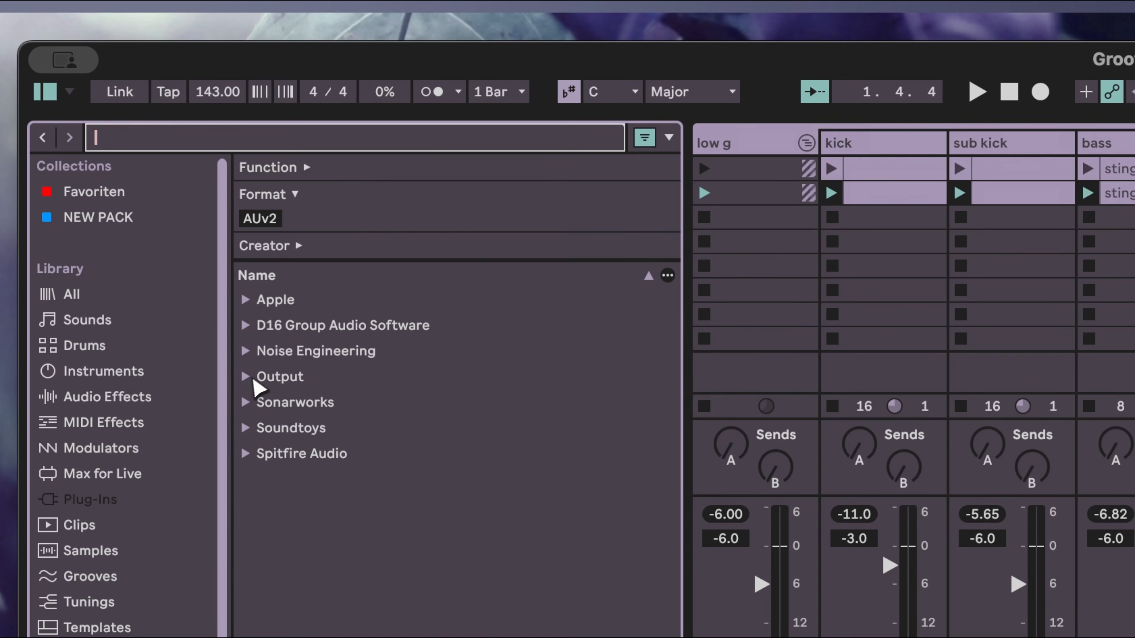
pyautogui.click(247, 376)
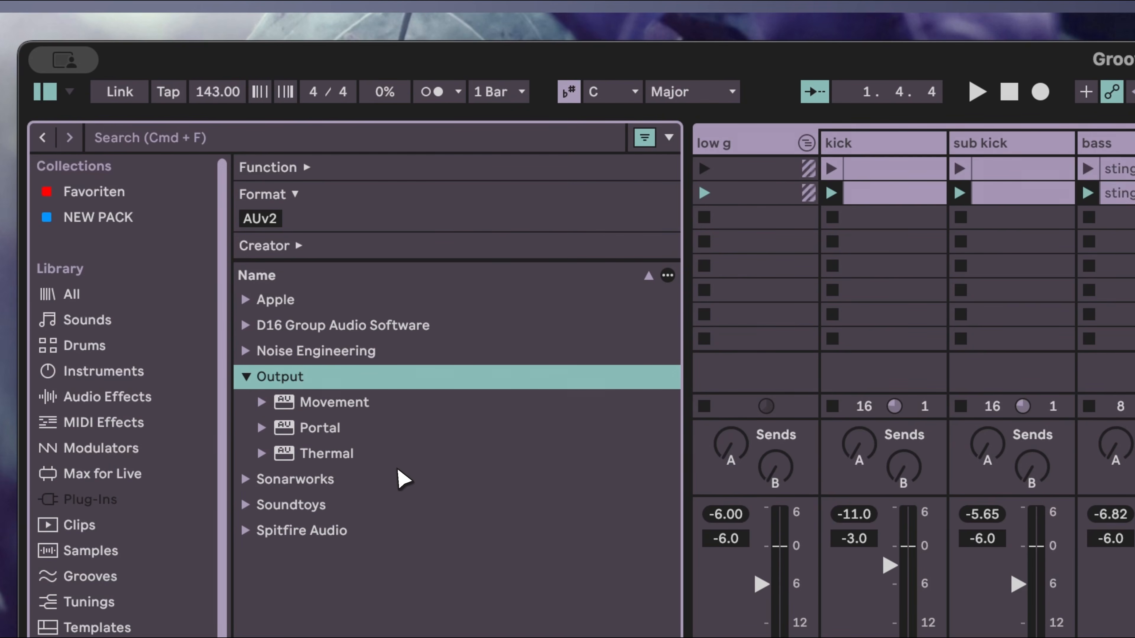
pyautogui.click(342, 455)
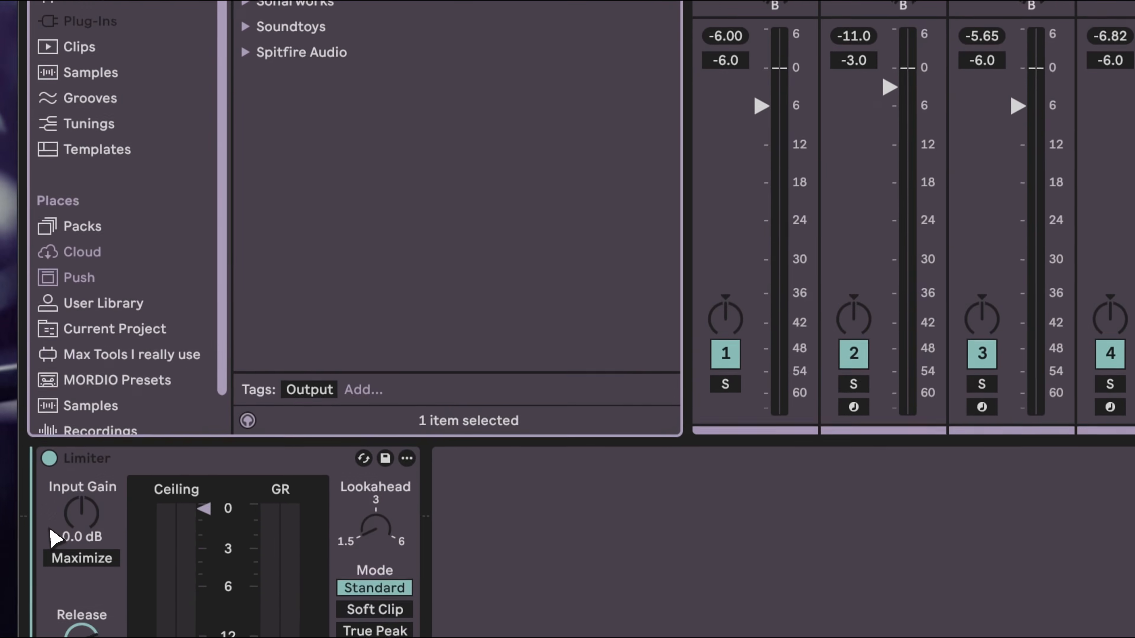
pyautogui.moveTo(49, 529); pyautogui.dragTo(48, 531)
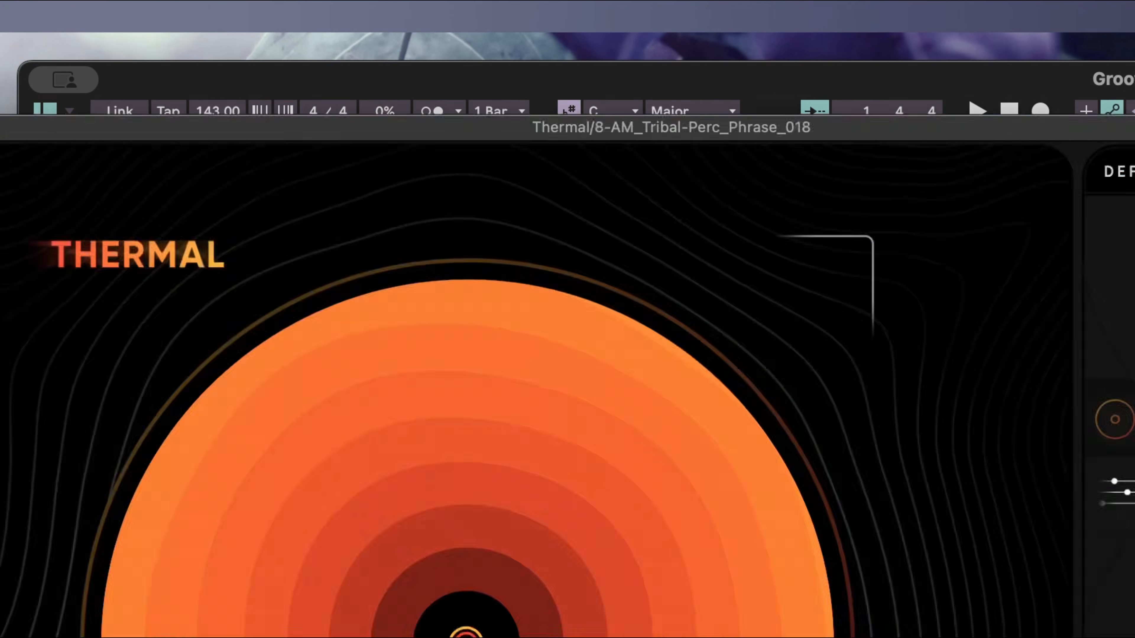
# Load Thermal's WIDTH AND HEAT preset and start the groove to hear it.
pyautogui.moveTo(670, 129); pyautogui.dragTo(595, 120)
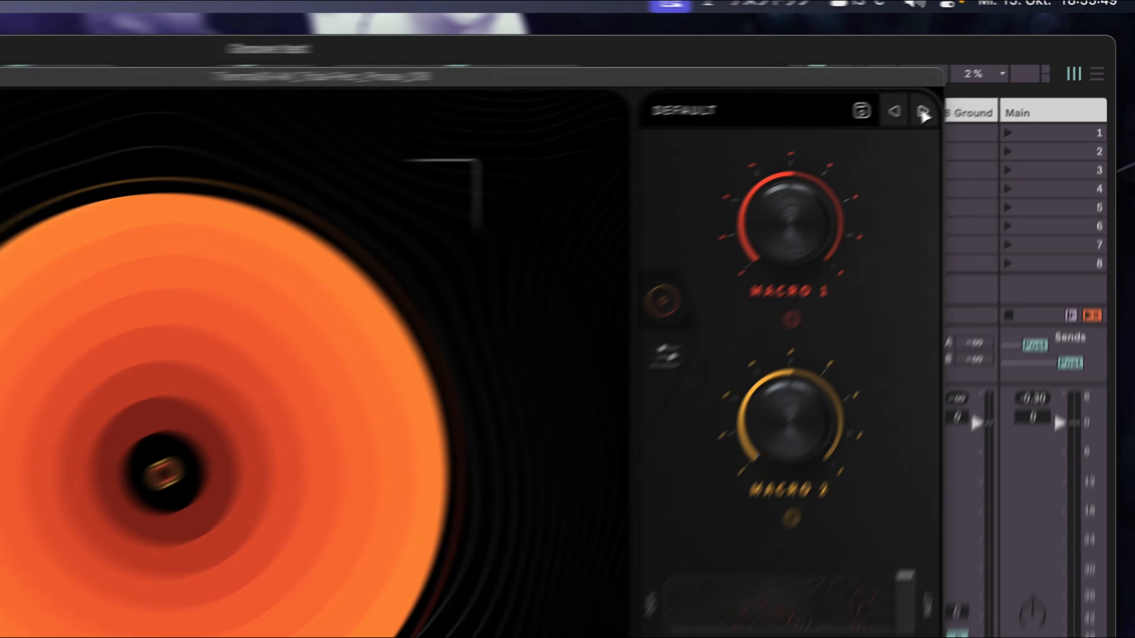
pyautogui.click(997, 80)
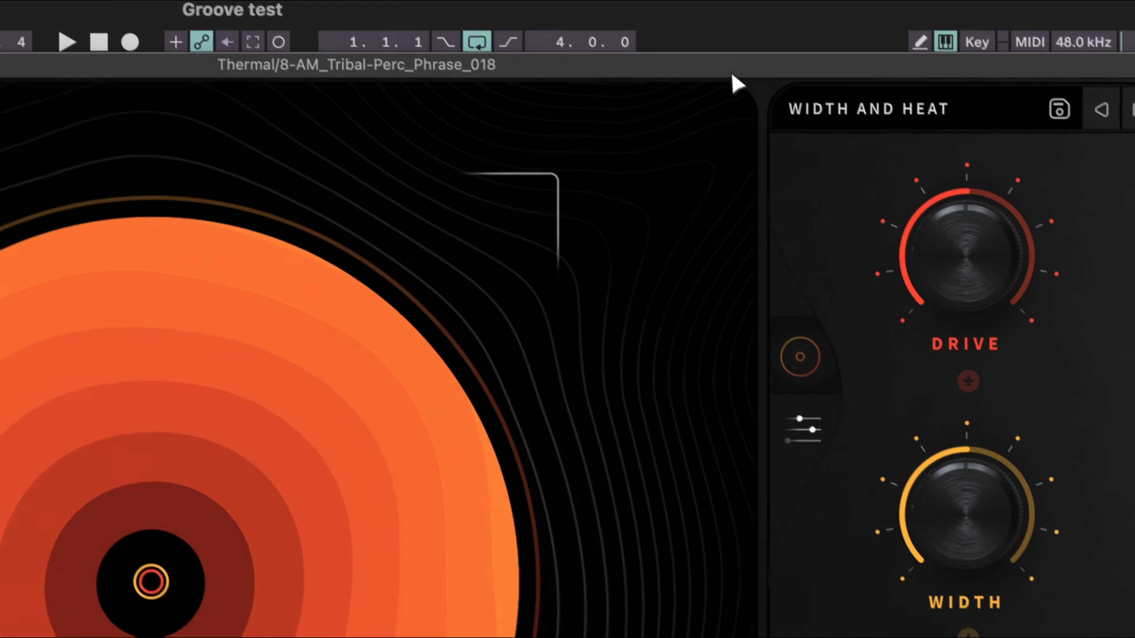
pyautogui.press('space')
pyautogui.press('space')
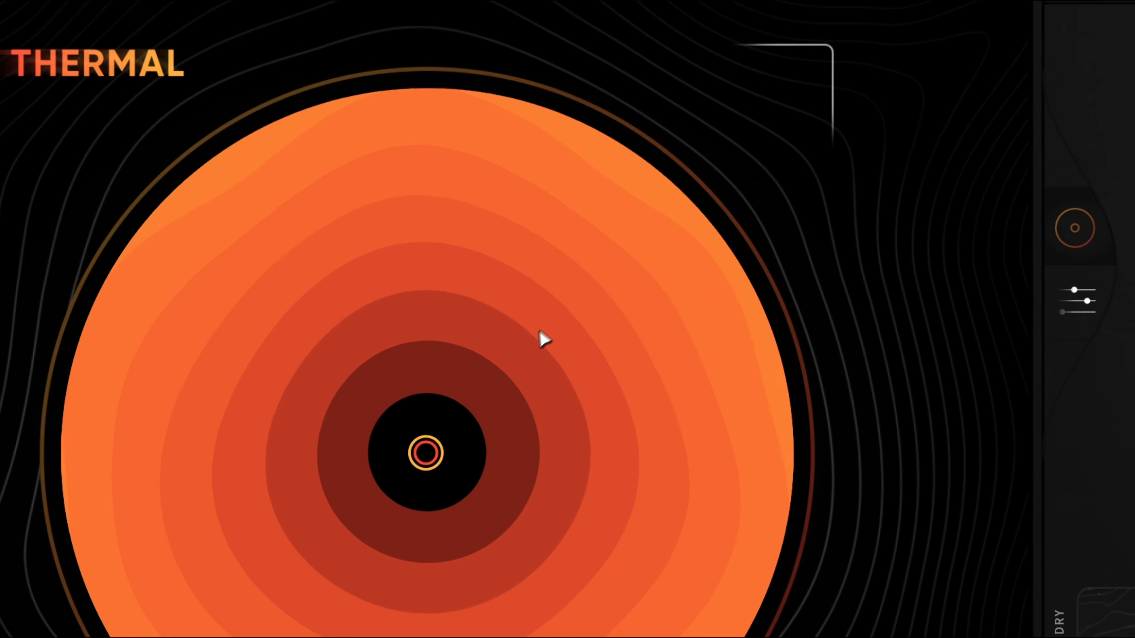
# Sweep Thermal's XY control during playback to try different Drive and Width amounts, ending with both above their middle settings.
pyautogui.moveTo(433, 452); pyautogui.dragTo(373, 149)
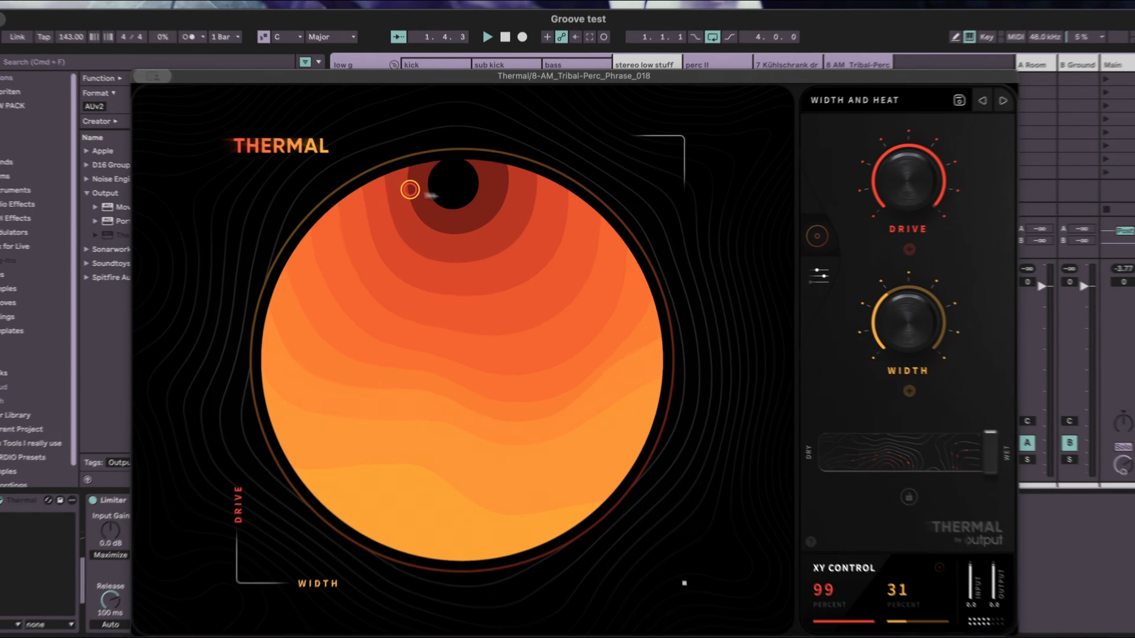
pyautogui.moveTo(429, 195); pyautogui.dragTo(271, 487)
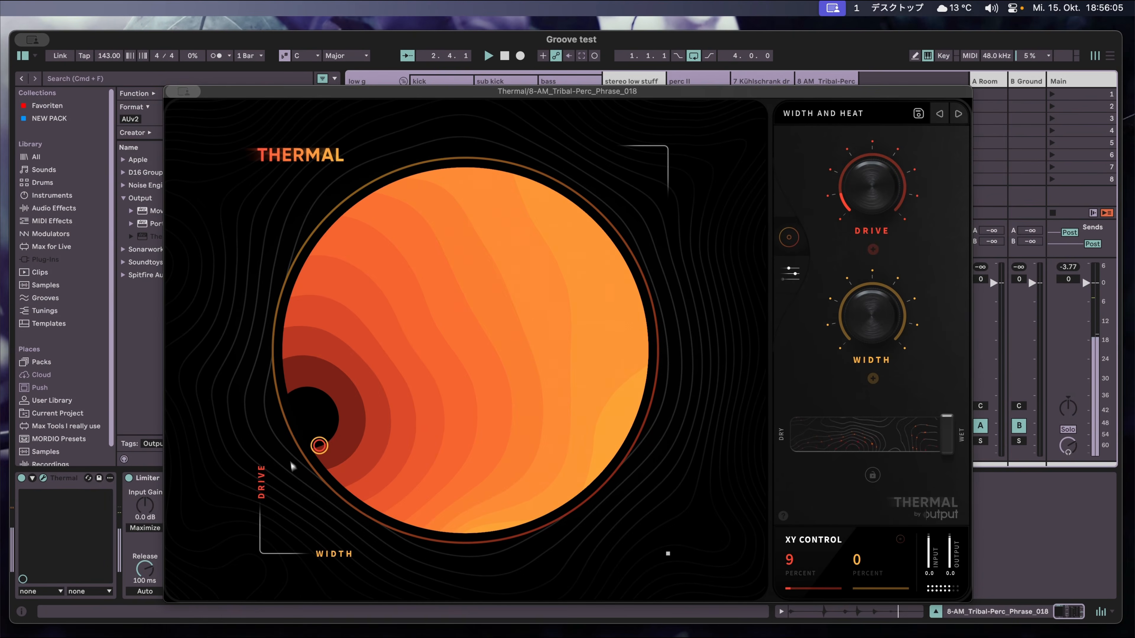
pyautogui.moveTo(713, 388); pyautogui.dragTo(535, 205)
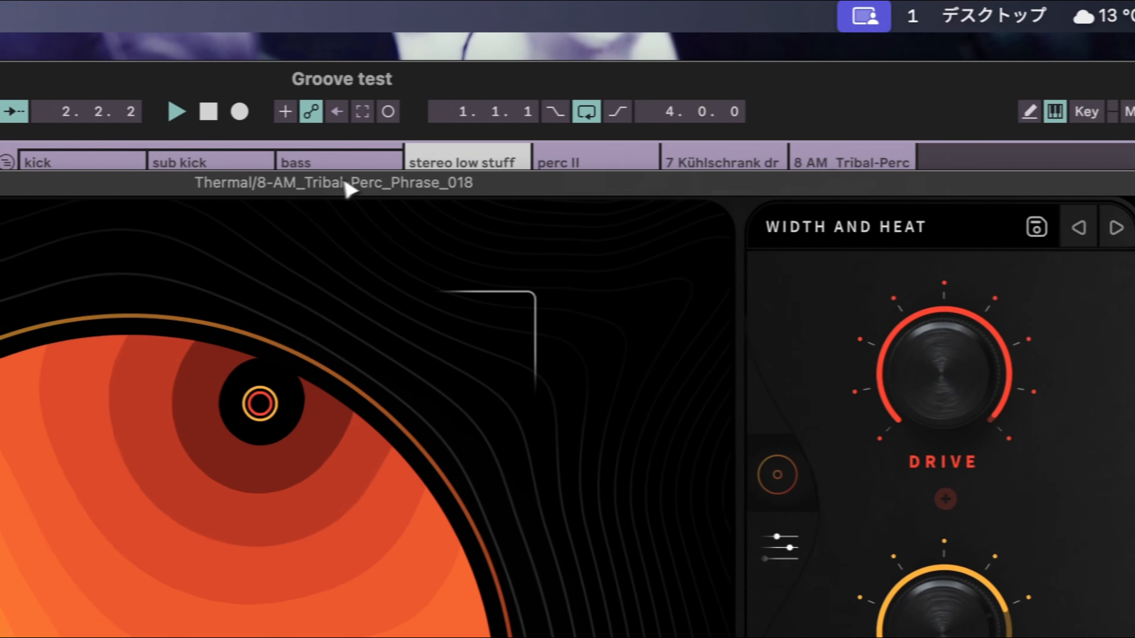
pyautogui.moveTo(734, 188); pyautogui.dragTo(866, 297)
pyautogui.moveTo(432, 297); pyautogui.dragTo(545, 74)
pyautogui.click(669, 301)
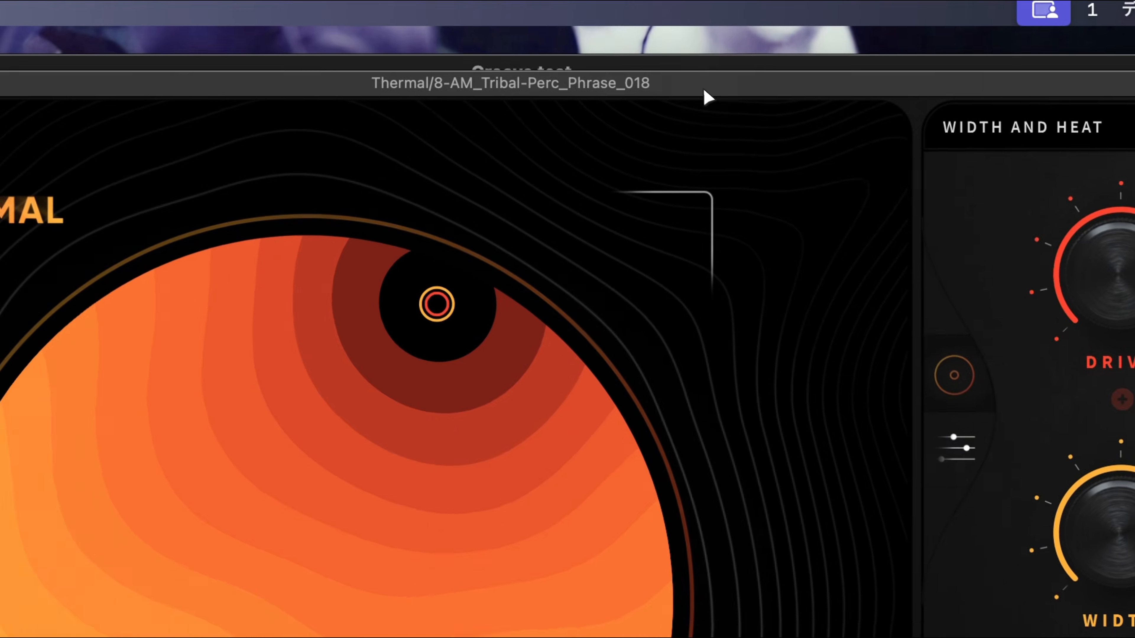
pyautogui.moveTo(323, 11); pyautogui.dragTo(461, 44)
pyautogui.moveTo(567, 350); pyautogui.dragTo(355, 637)
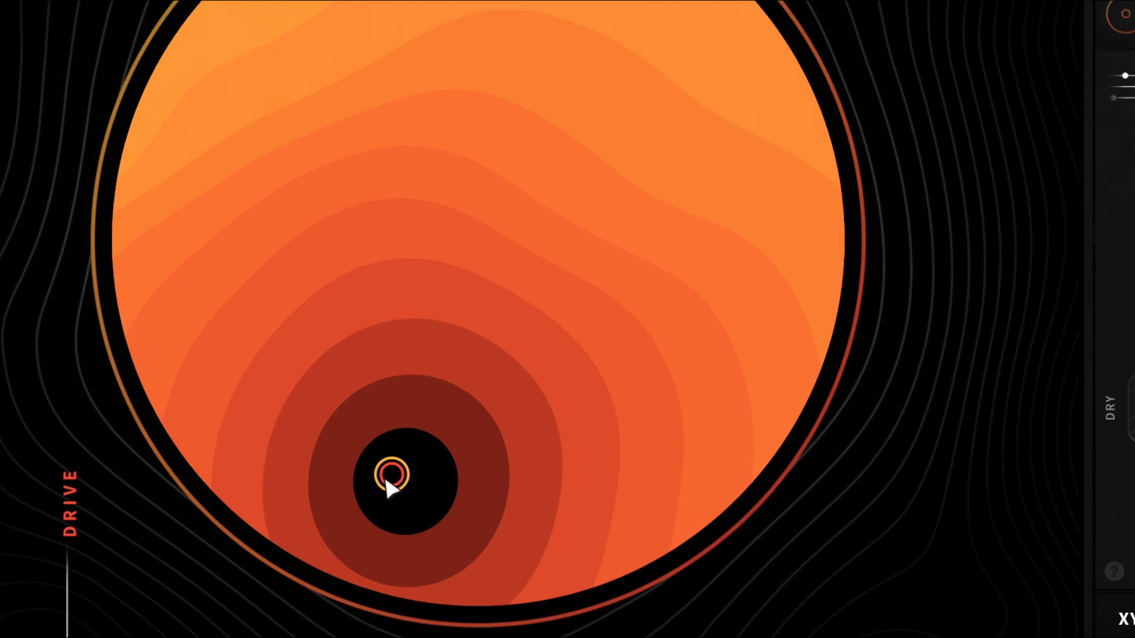
pyautogui.moveTo(388, 483); pyautogui.dragTo(186, 217)
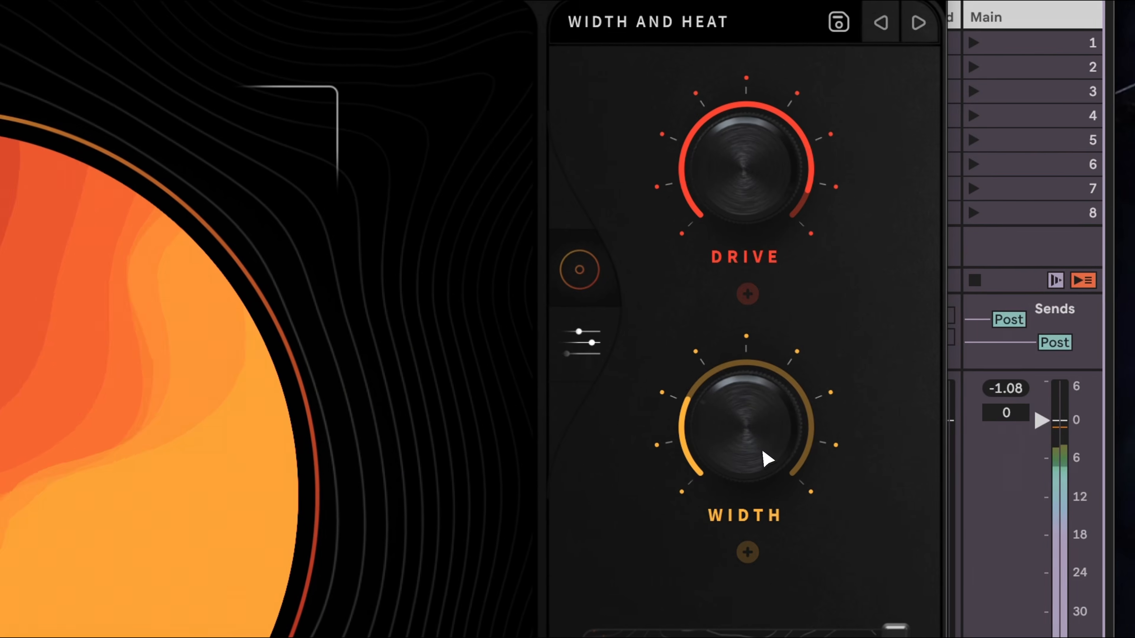
pyautogui.moveTo(801, 450); pyautogui.dragTo(813, 288)
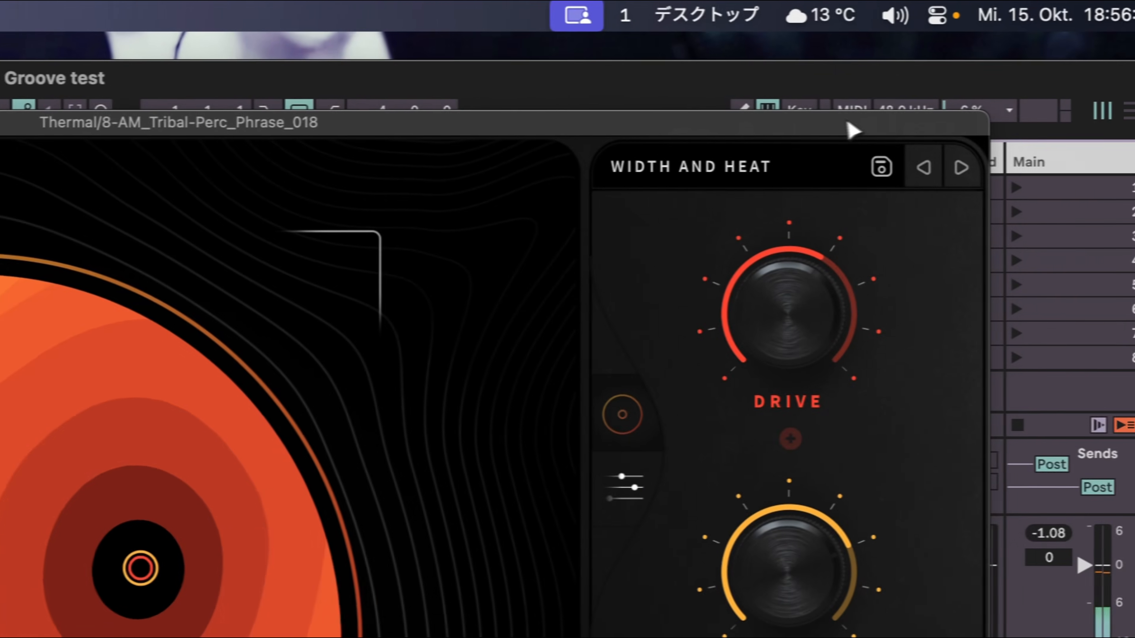
# Stop playback and close the Thermal window to return to the session's clip grid.
pyautogui.press('space')
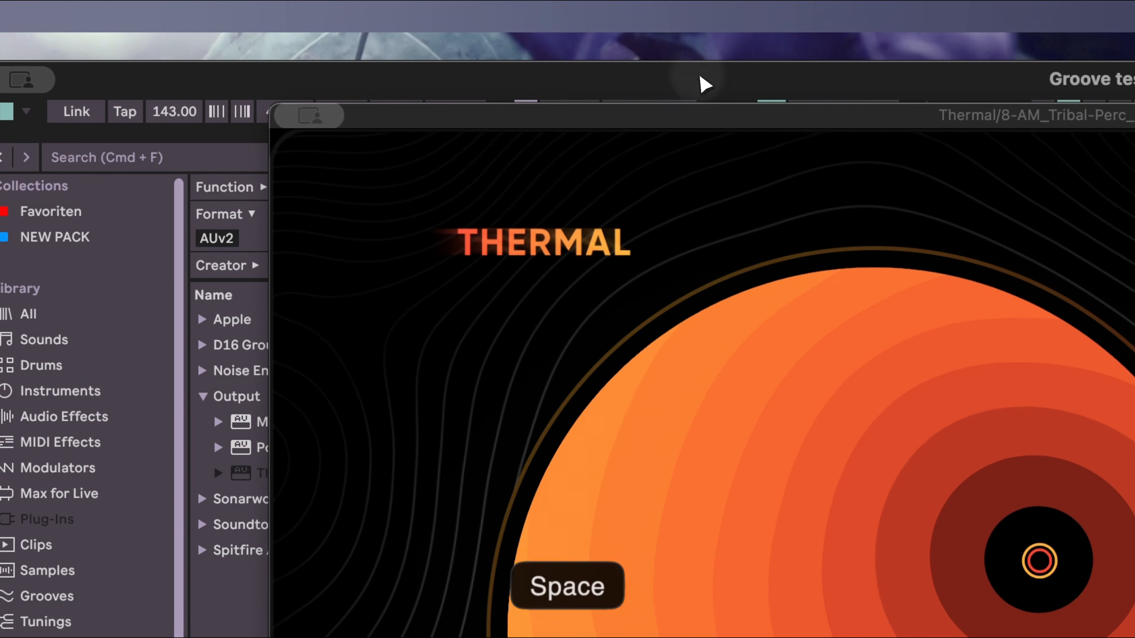
pyautogui.click(309, 116)
pyautogui.click(392, 178)
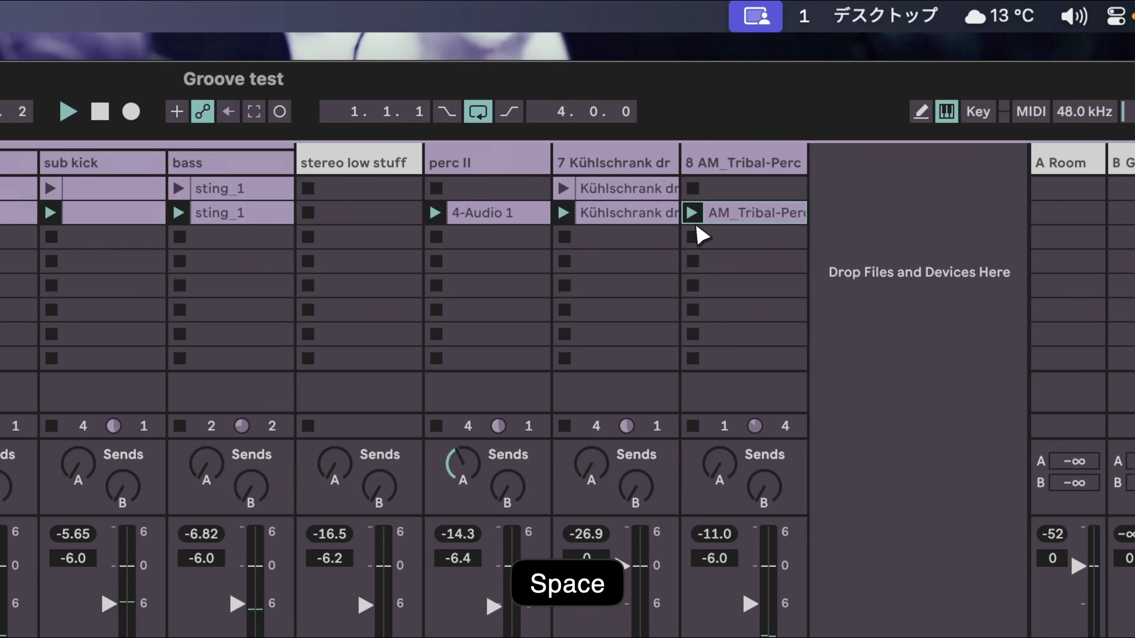
# Move the AM_Tribal-Perc_Phrase_018 clip to the first scene, play it with that scene and open its waveform.
pyautogui.moveTo(722, 215); pyautogui.dragTo(722, 188)
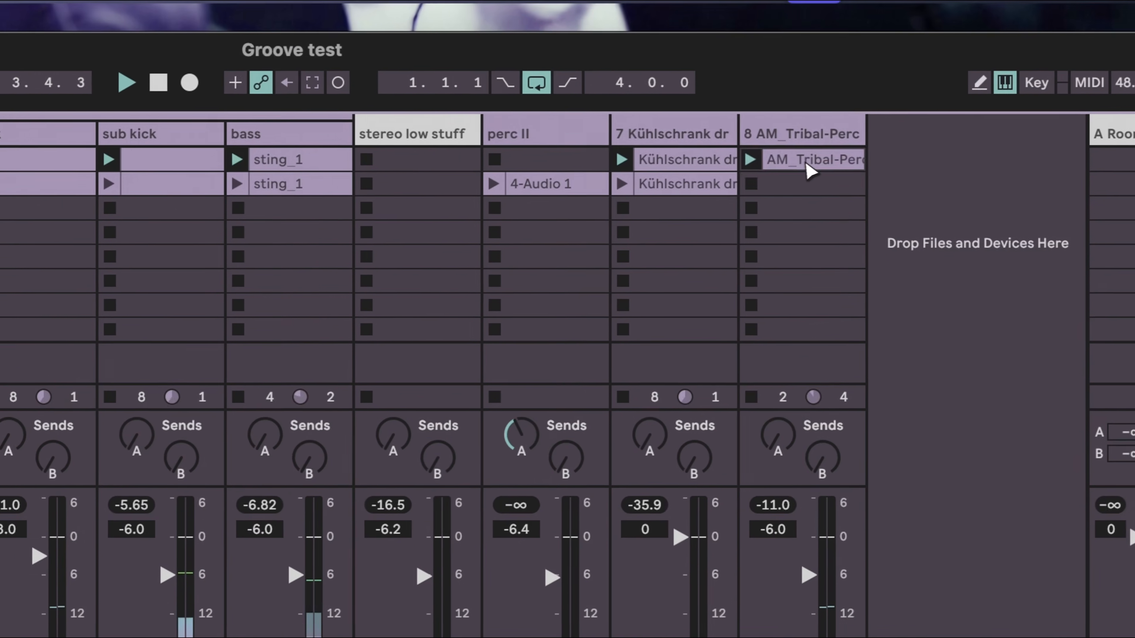
pyautogui.moveTo(518, 191); pyautogui.dragTo(524, 210)
pyautogui.moveTo(821, 180); pyautogui.dragTo(822, 164)
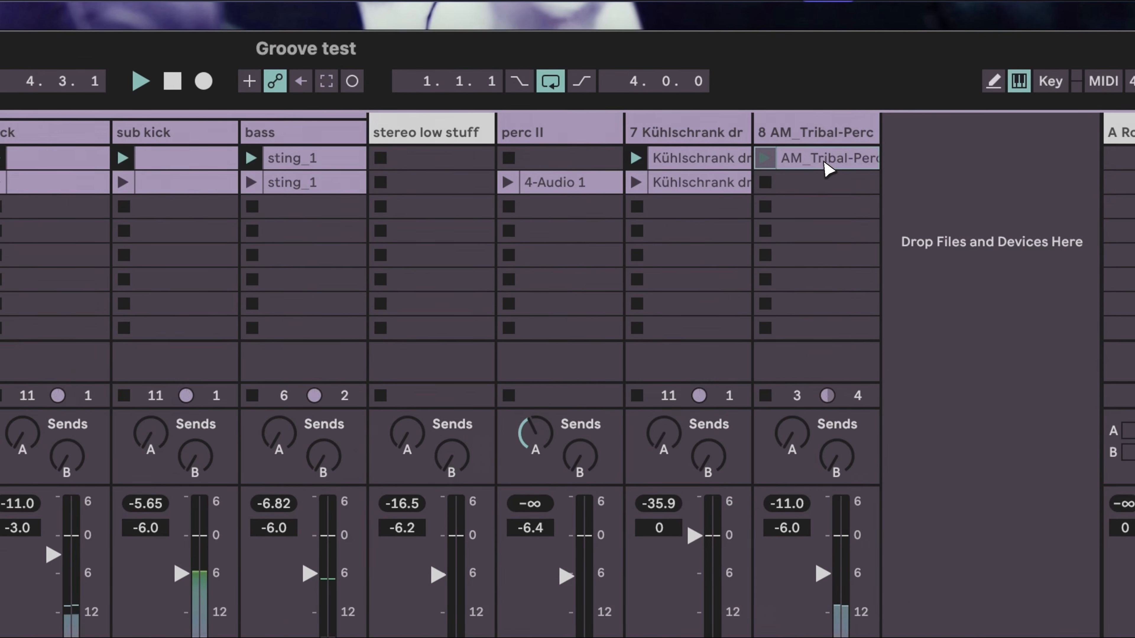
pyautogui.doubleClick(822, 164)
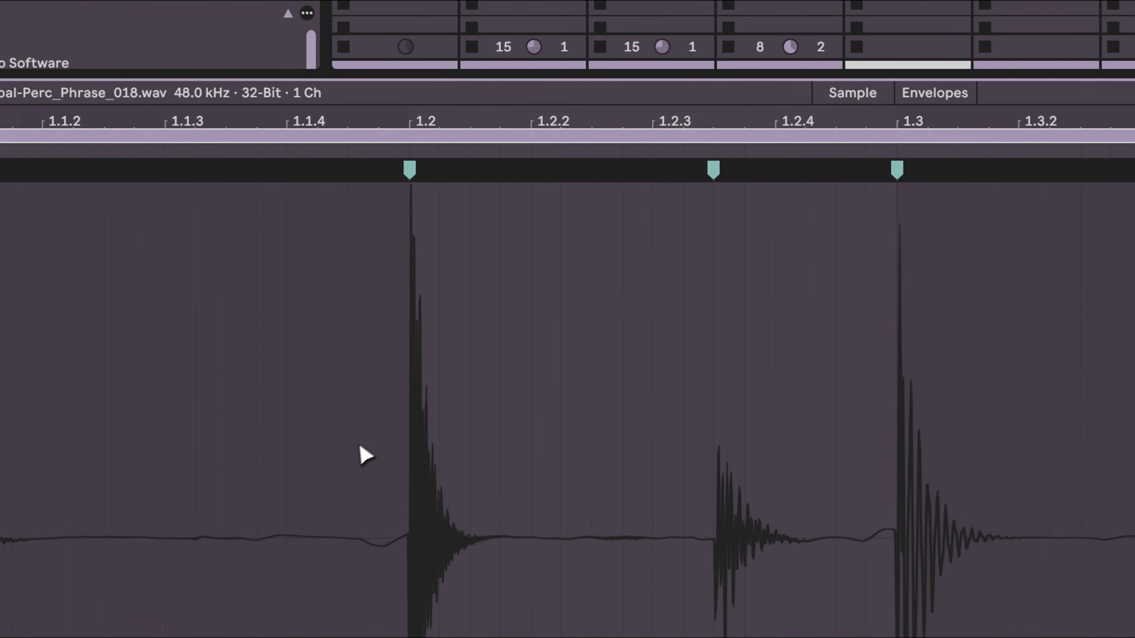
# Retime the tribal percussion phrase by moving the warp marker of its hit at 1.2.3 to 1.2.4, checking it in playback.
pyautogui.press('space')
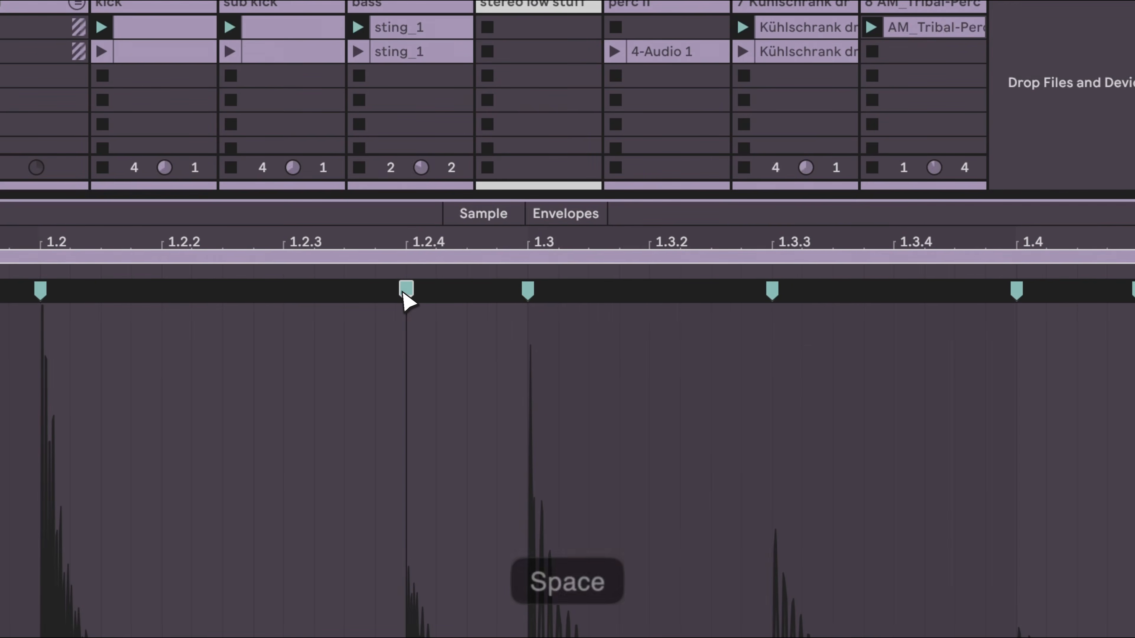
pyautogui.press('space')
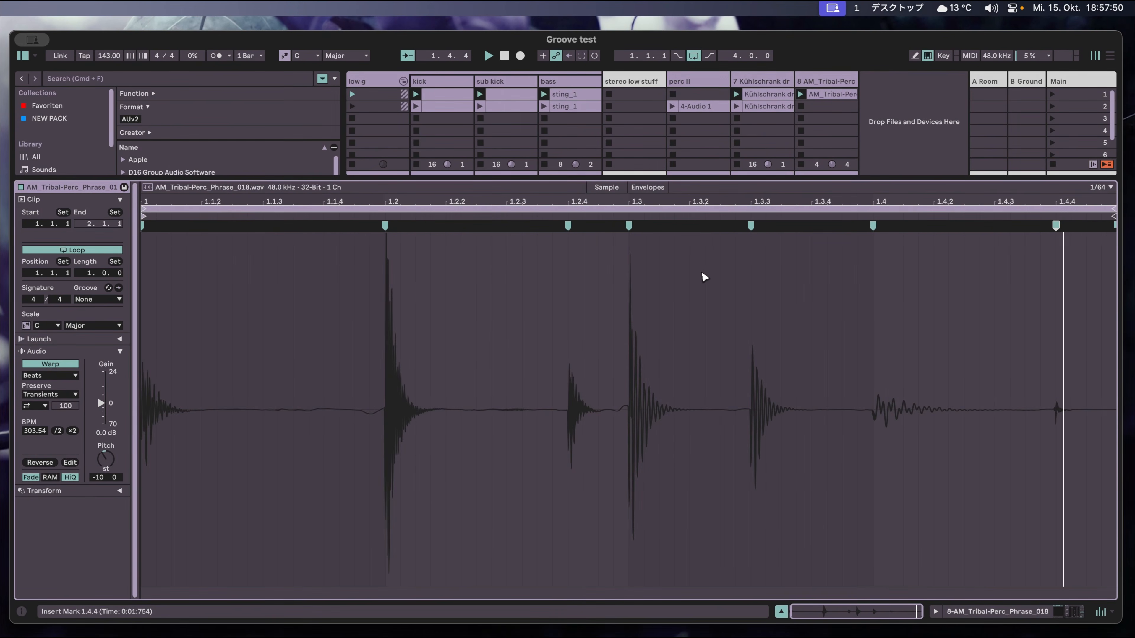
# Duplicate the AM_Tribal-Perc clip into the second scene and play that scene.
pyautogui.hotkey('shift', 'Tab')
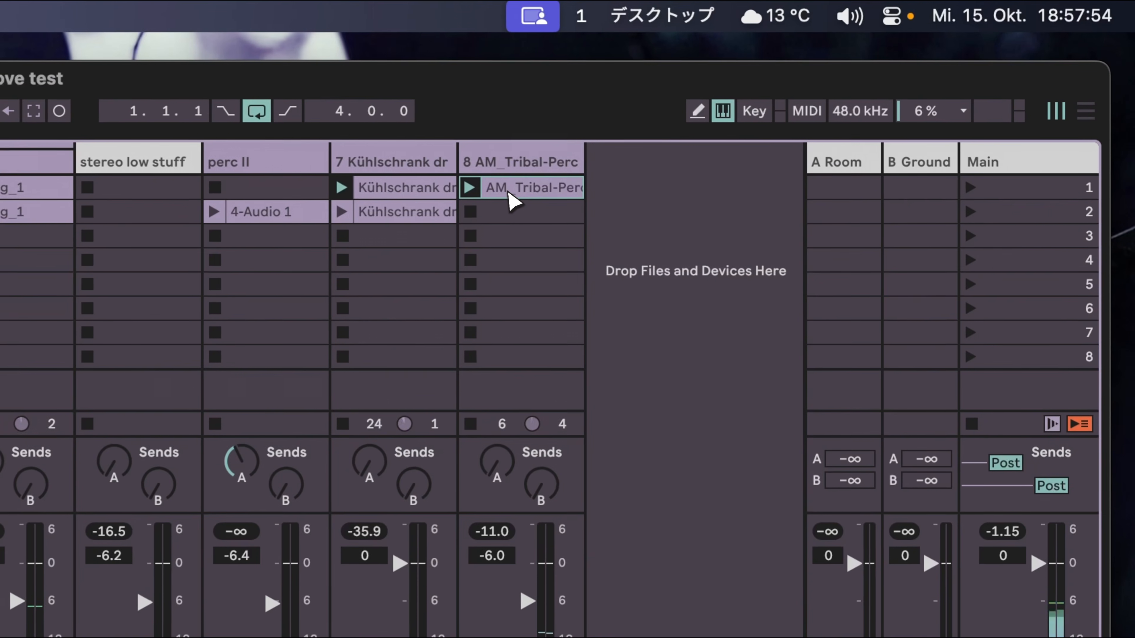
pyautogui.press('super+d')
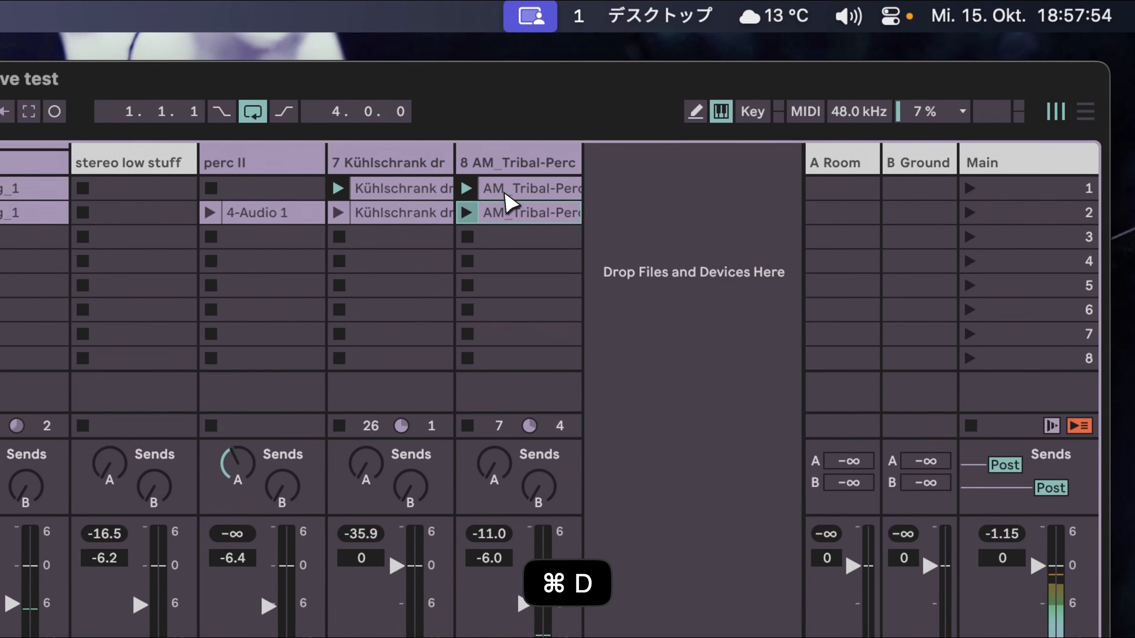
pyautogui.click(969, 214)
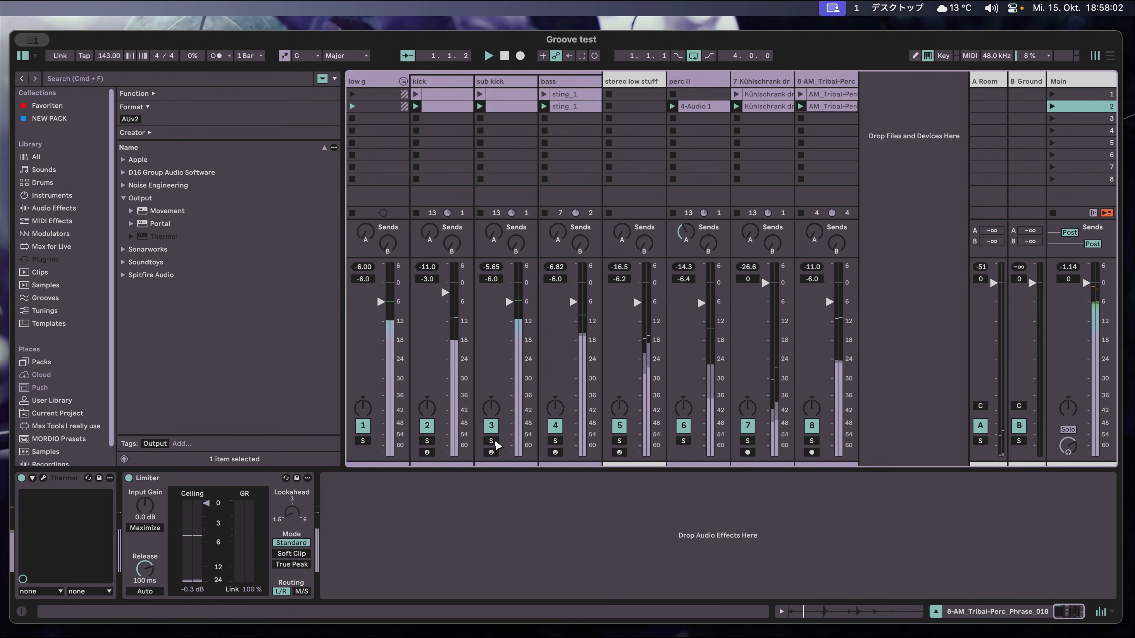
# Solo perc II to check its 4-Audio 1 clip and move the clip's start marker slightly past 2.3 within the loop.
pyautogui.click(684, 441)
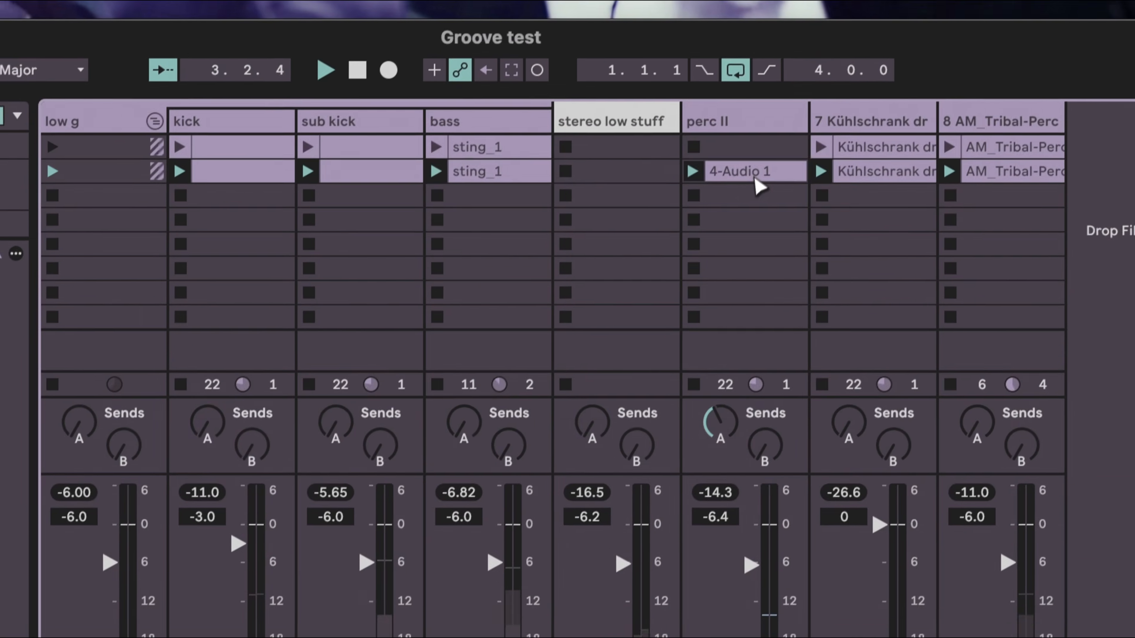
pyautogui.doubleClick(755, 178)
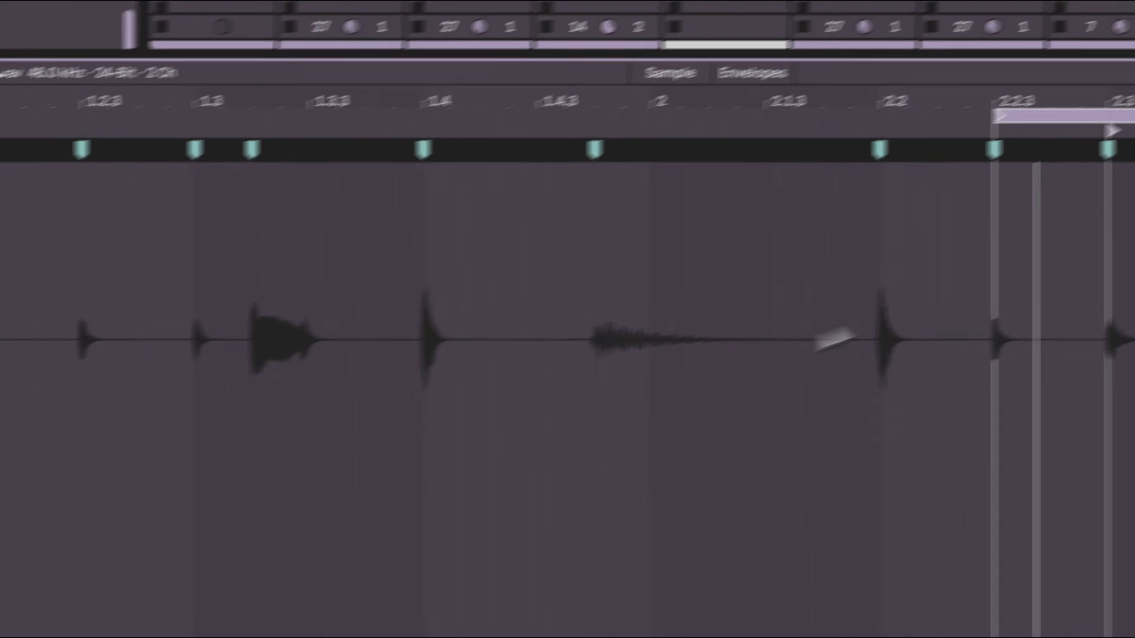
pyautogui.moveTo(1095, 98)
pyautogui.mouseDown()
pyautogui.moveTo(1080, 93)
pyautogui.moveTo(1091, 92)
pyautogui.mouseUp()
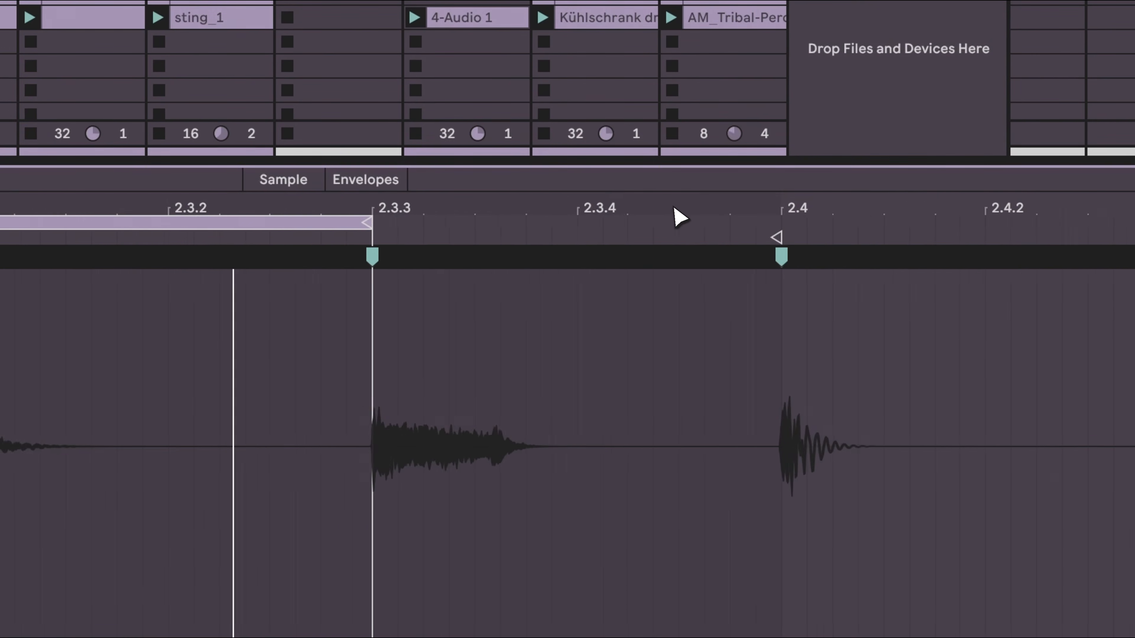
pyautogui.moveTo(679, 218)
pyautogui.mouseDown()
pyautogui.moveTo(651, 223)
pyautogui.moveTo(689, 218)
pyautogui.moveTo(680, 214)
pyautogui.mouseUp()
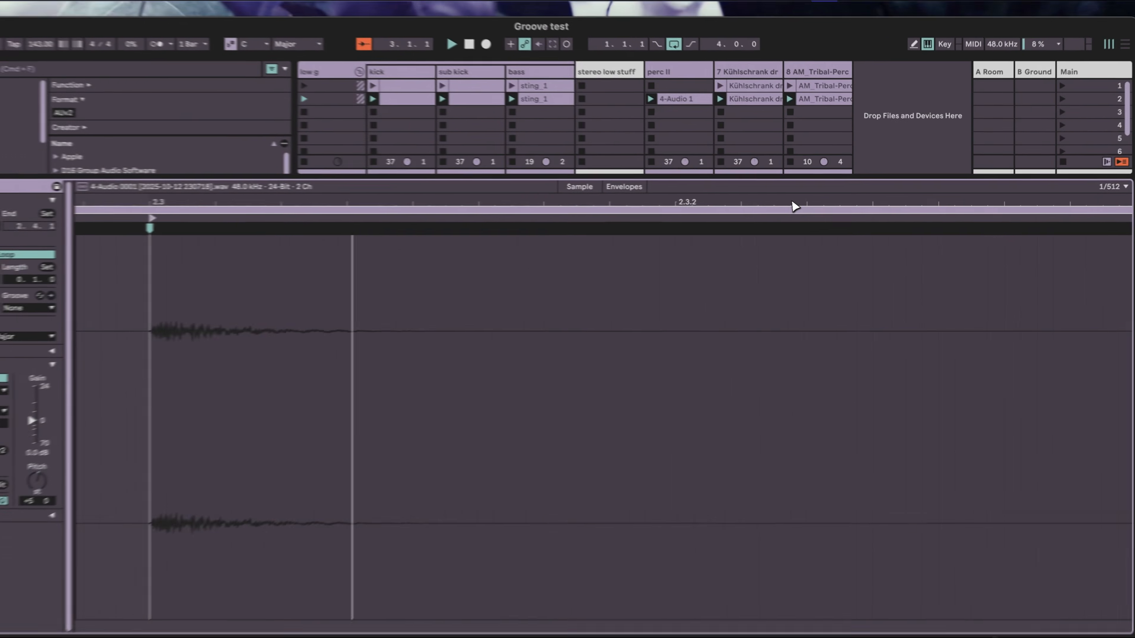
pyautogui.moveTo(795, 206); pyautogui.dragTo(808, 206)
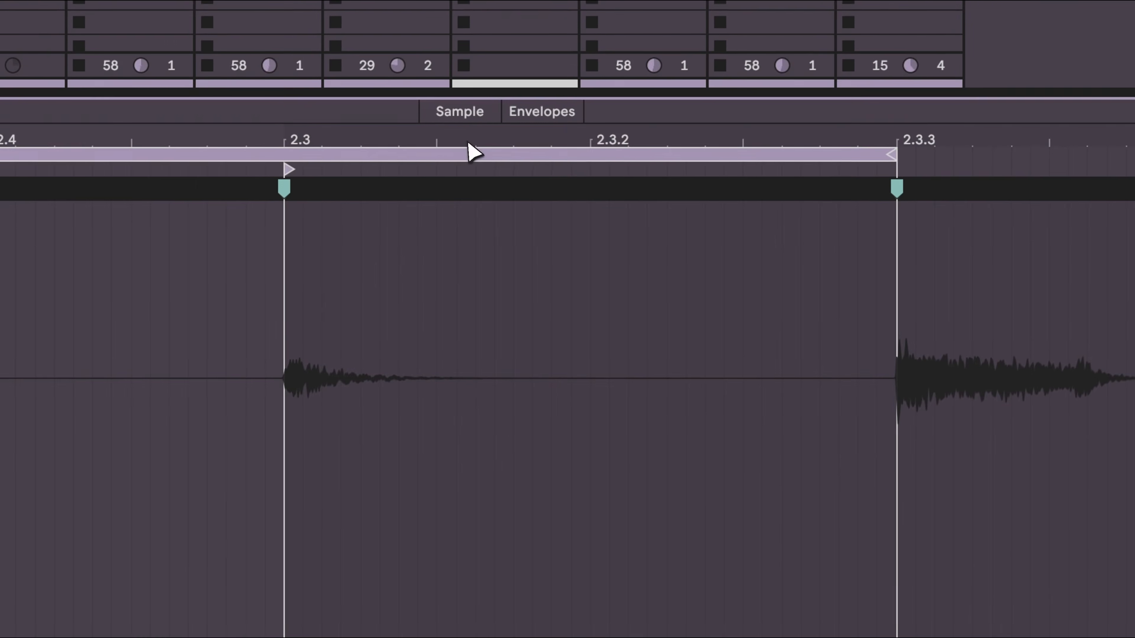
pyautogui.hotkey('shift', 'Tab')
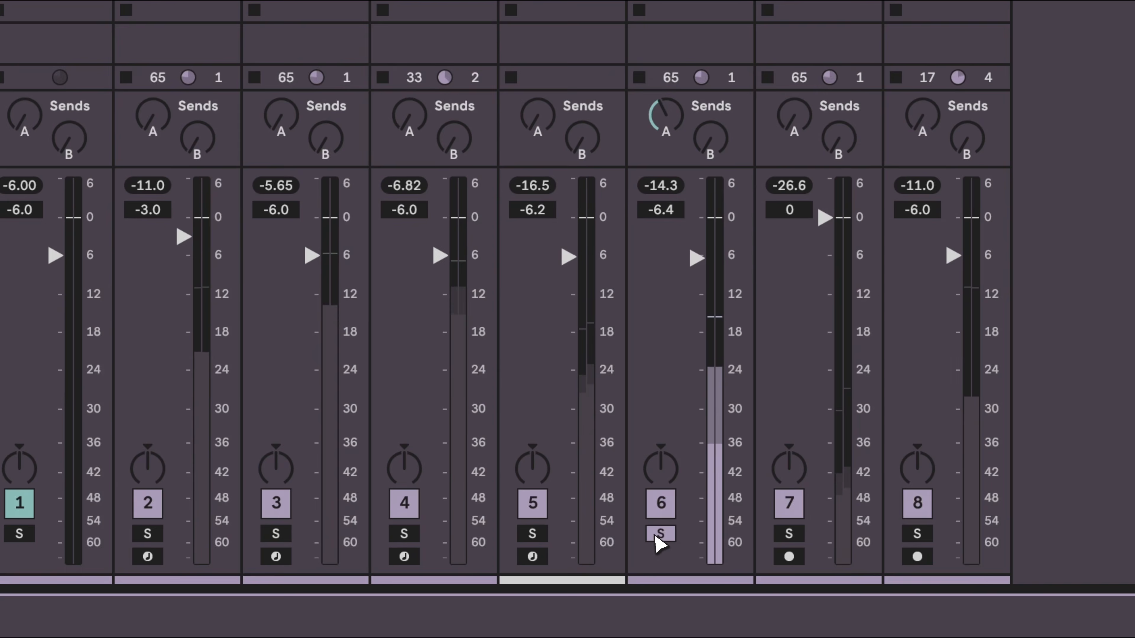
pyautogui.hotkey('shift', 'Tab')
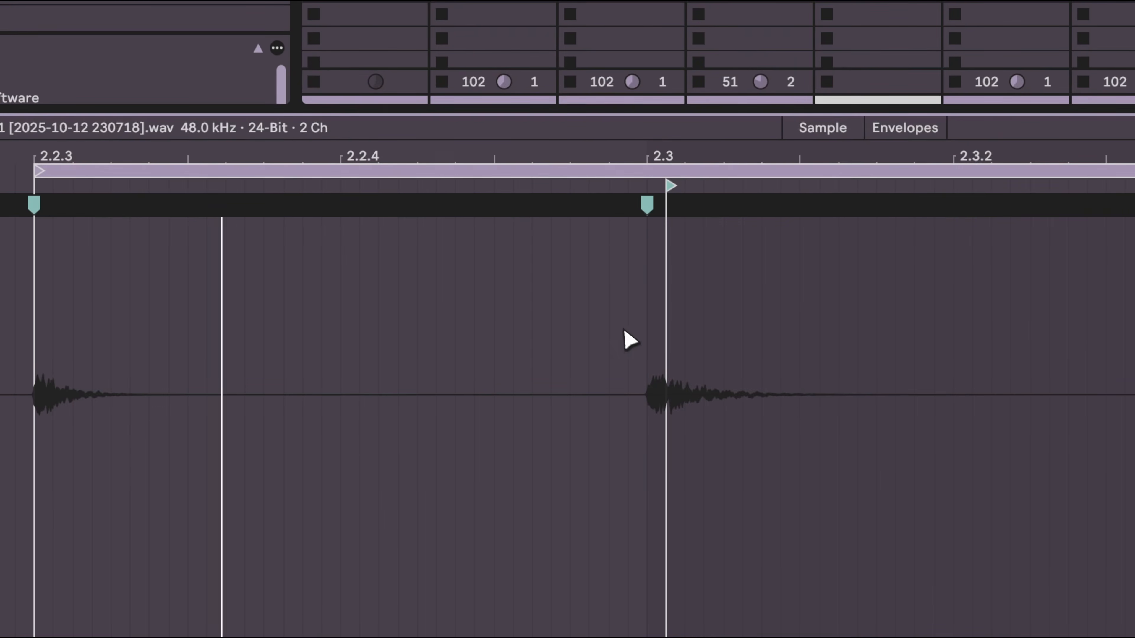
pyautogui.hotkey('shift', 'Tab')
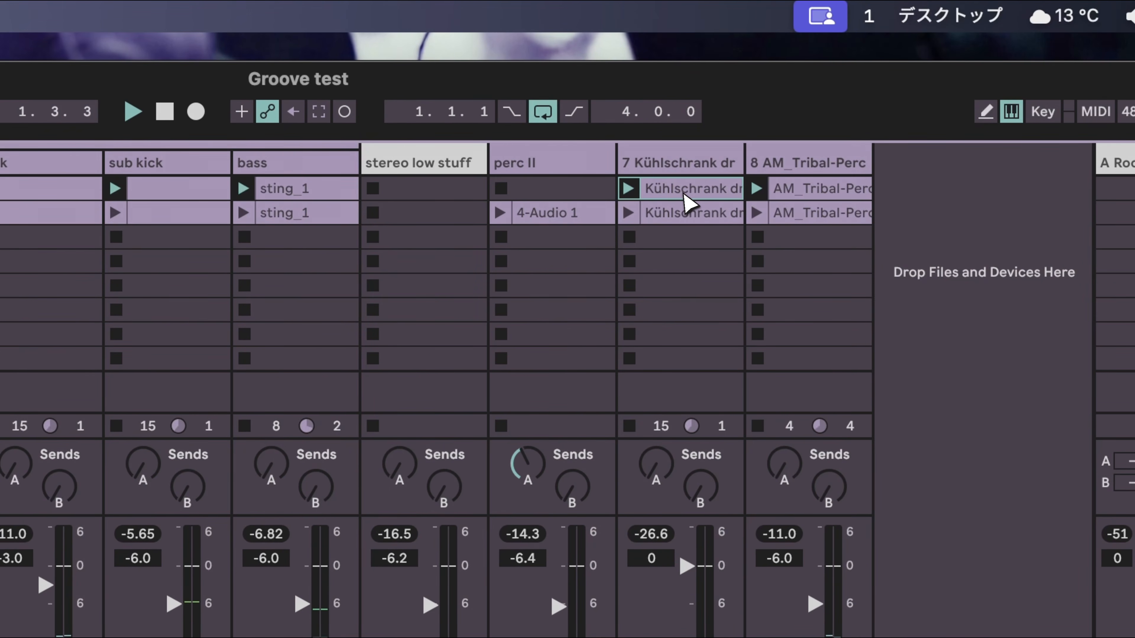
# Delete the Kühlschrank drone clip from the first scene and copy perc II's 4-Audio 1 clip into that scene.
pyautogui.press('BackSpace')
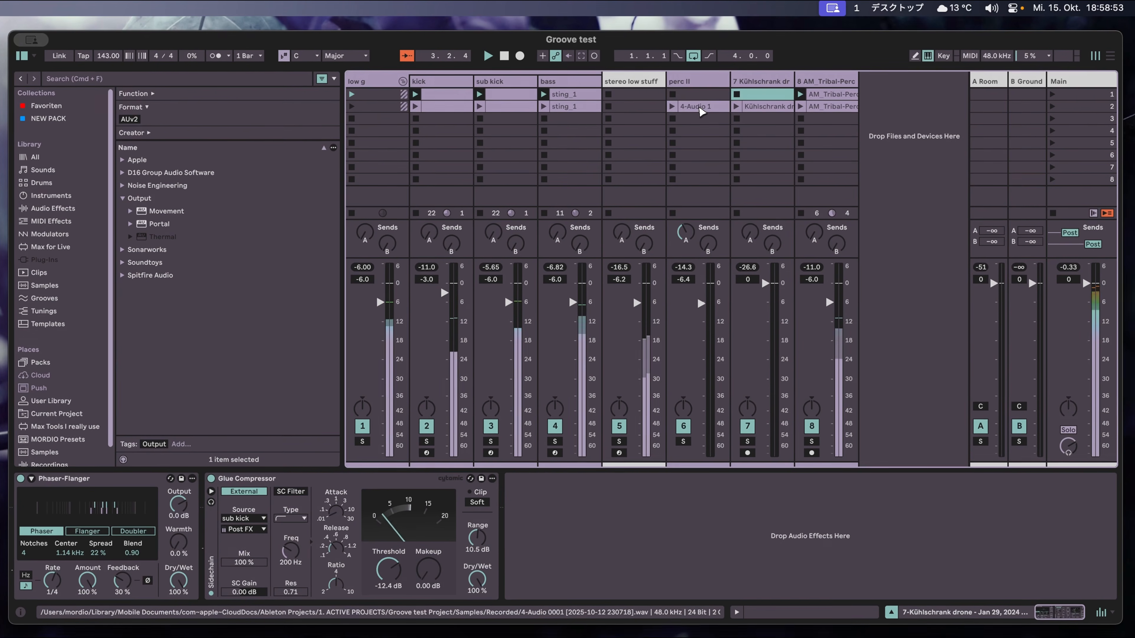
pyautogui.click(701, 112)
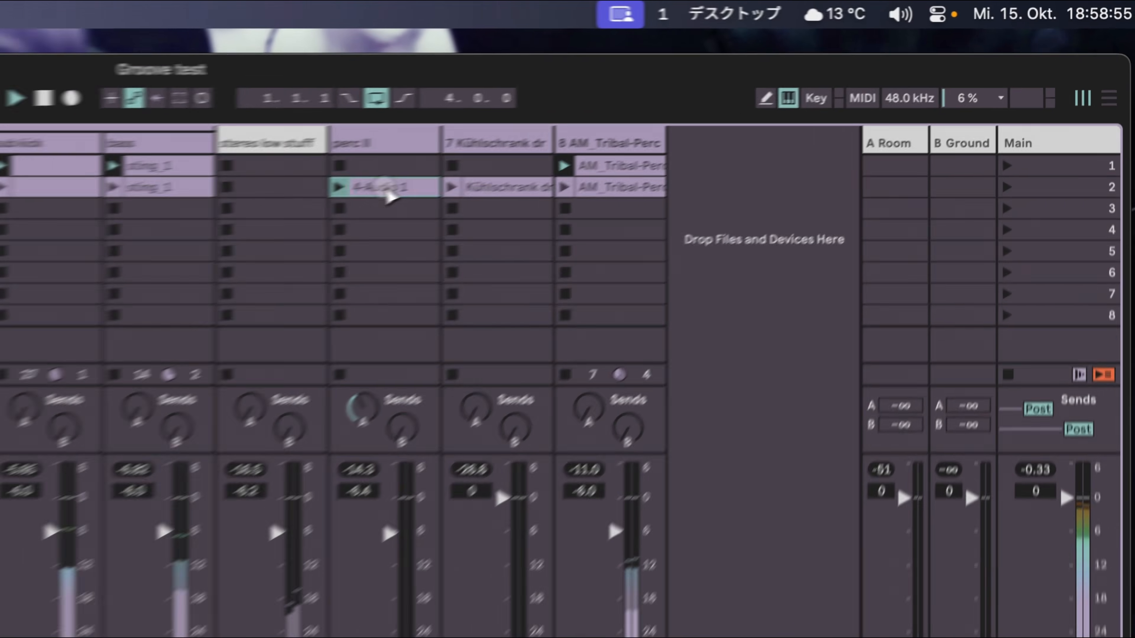
pyautogui.moveTo(388, 193); pyautogui.dragTo(404, 168)
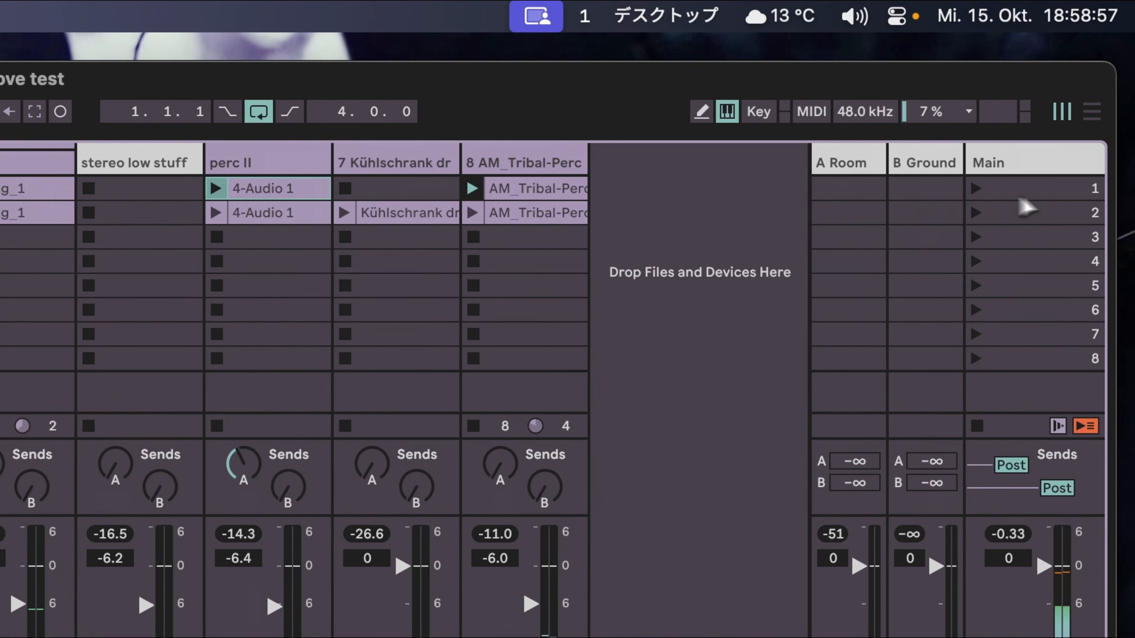
# Play the first scene and inspect the start marker and loop of its copied 4-Audio 1 clip.
pyautogui.click(976, 188)
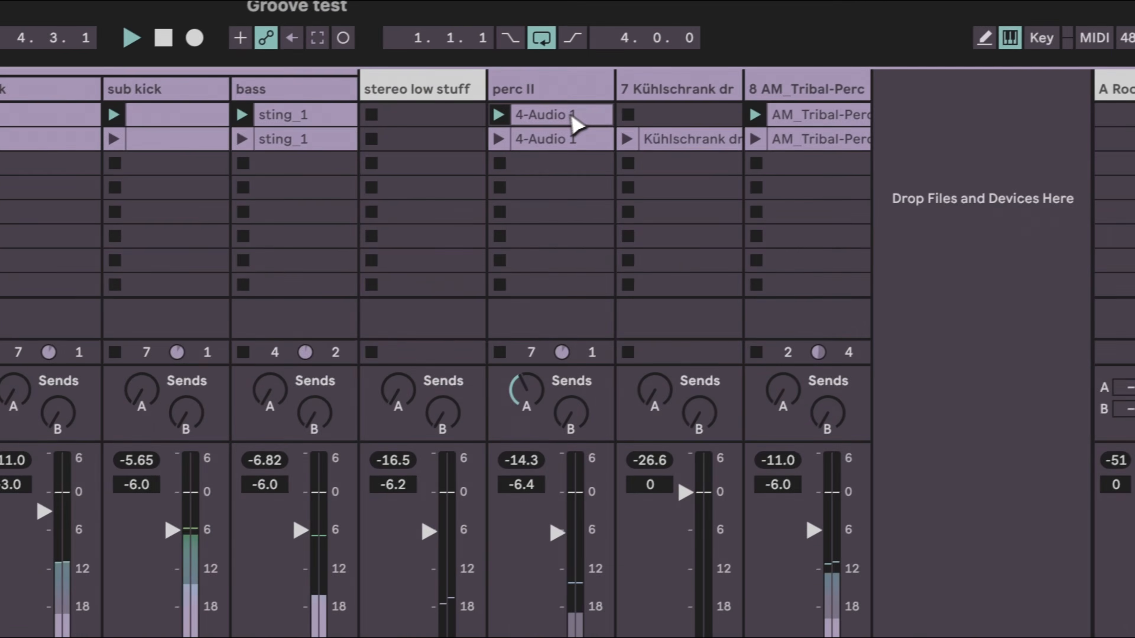
pyautogui.doubleClick(348, 176)
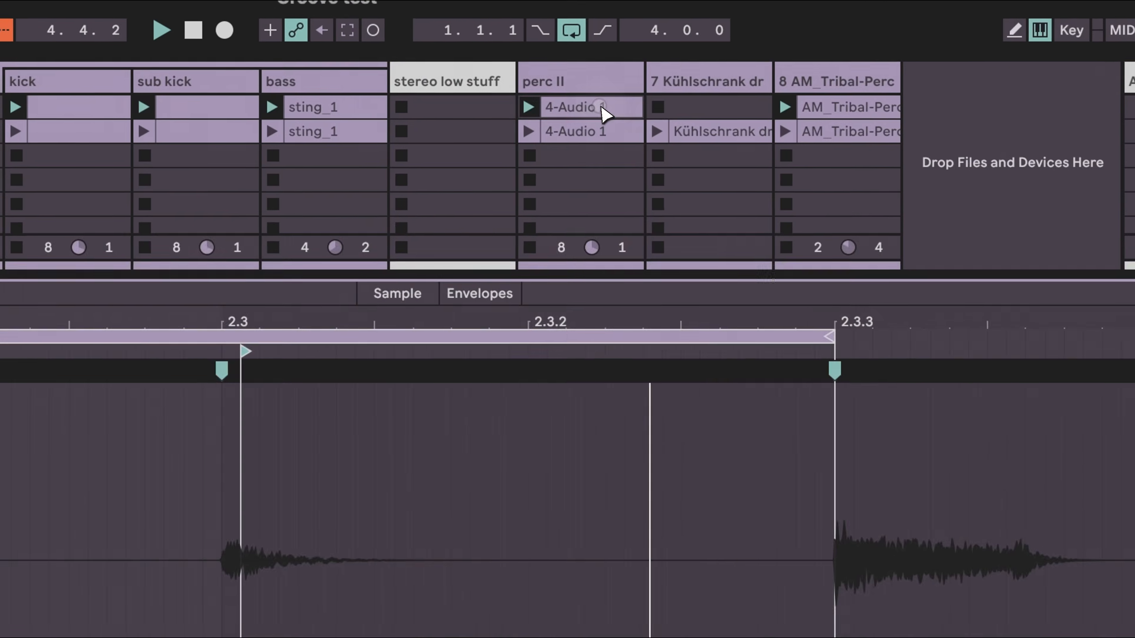
pyautogui.press('space')
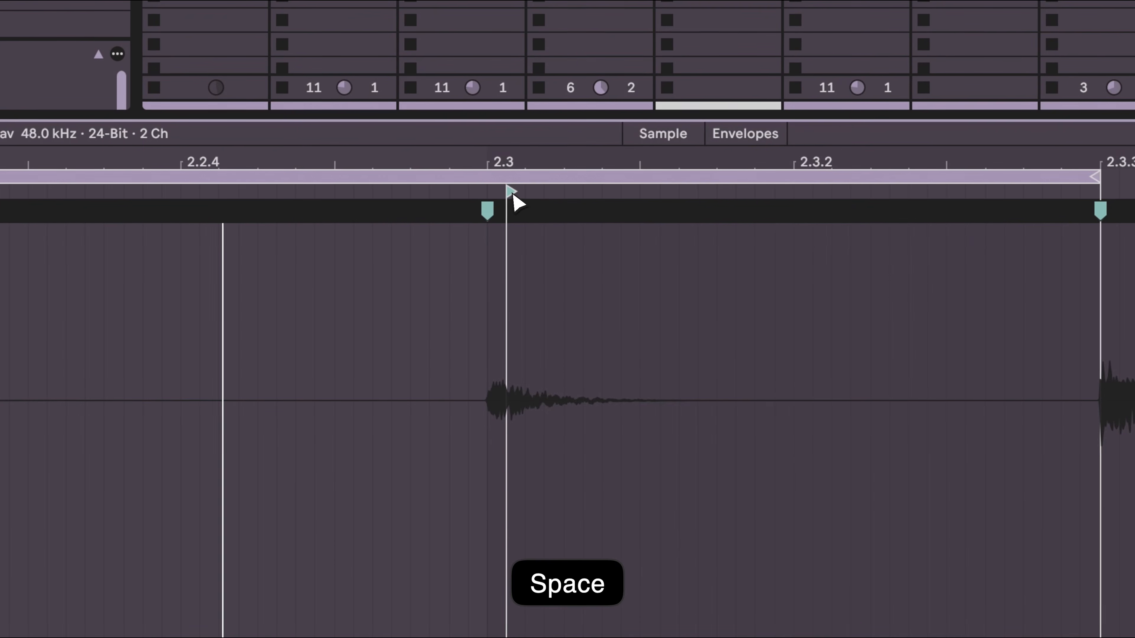
pyautogui.hotkey('shift', 'Tab')
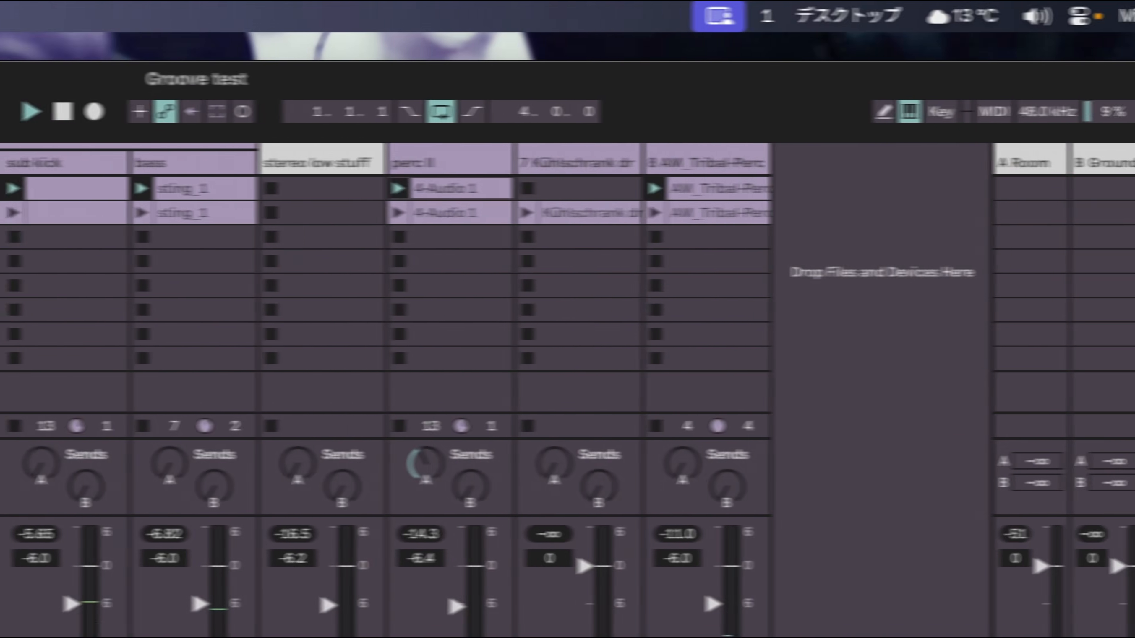
# Play the second scene and inspect the Kühlschrank drone clip's loop start and warp marker around 14.2.
pyautogui.click(989, 219)
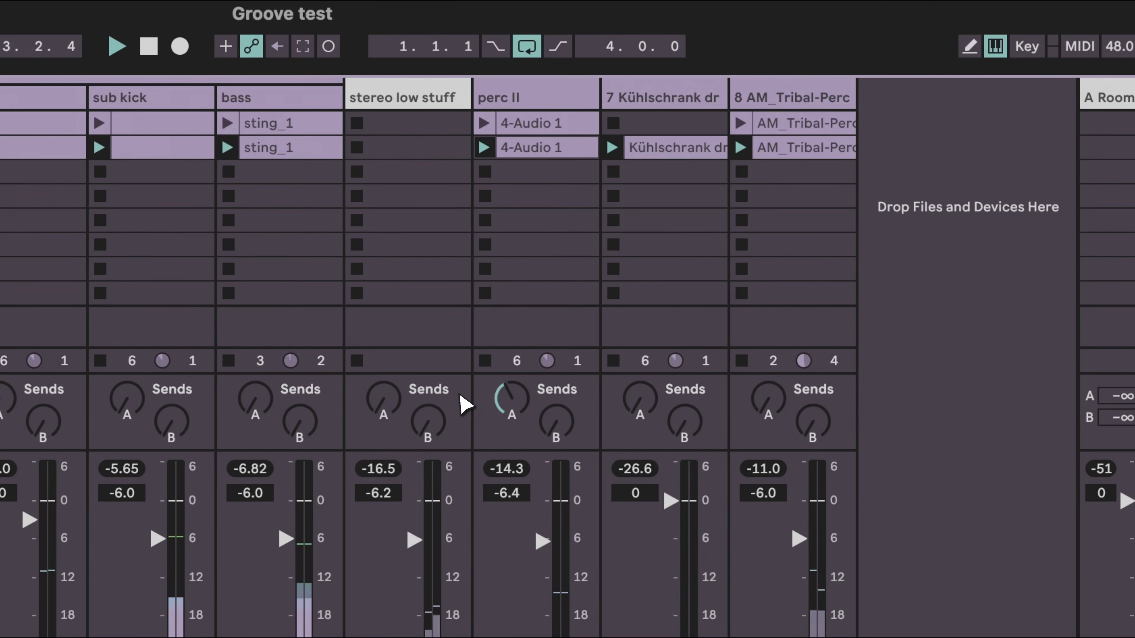
pyautogui.doubleClick(651, 148)
pyautogui.moveTo(736, 344); pyautogui.dragTo(737, 343)
pyautogui.press('space')
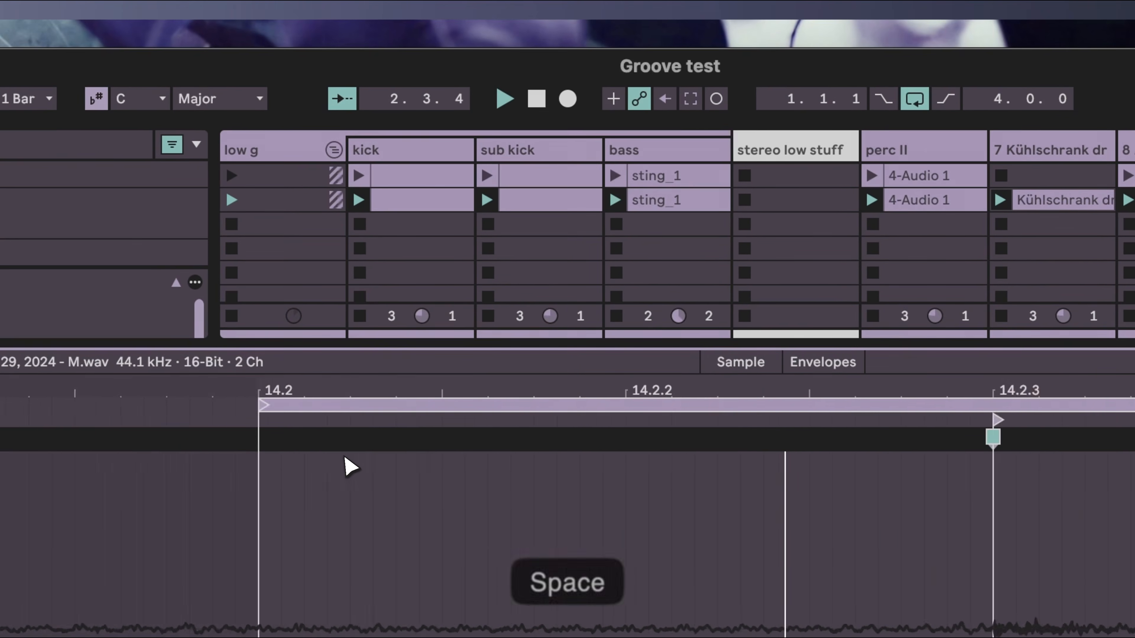
# Place a sting_1 clip in the first scene of the stereo low stuff track and duplicate it into the second scene.
pyautogui.hotkey('shift', 'Tab')
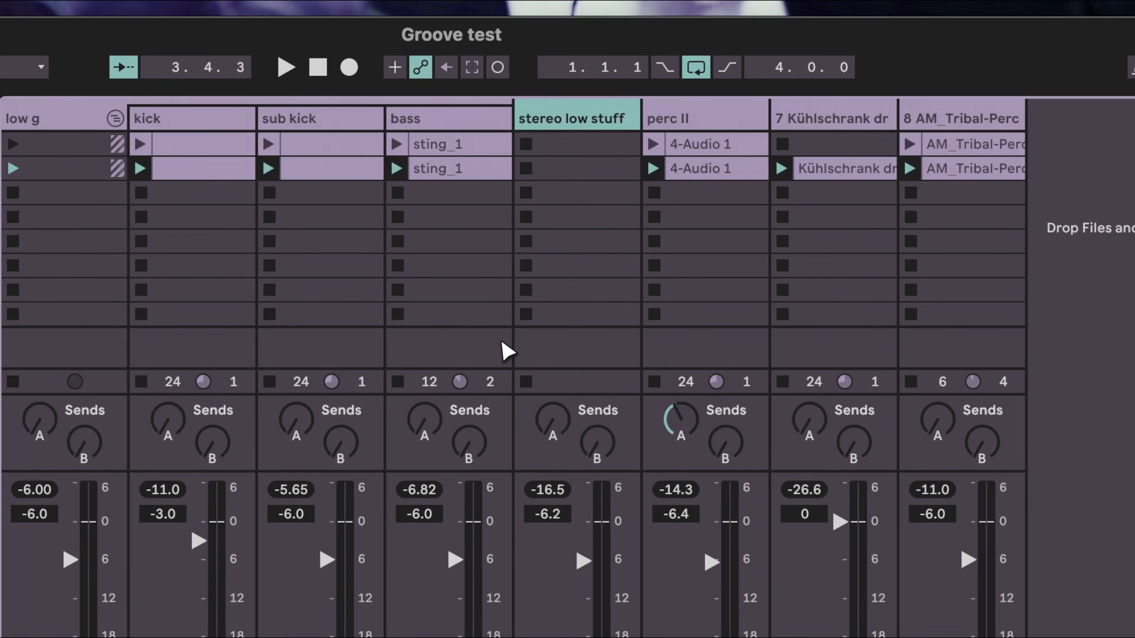
pyautogui.click(567, 555)
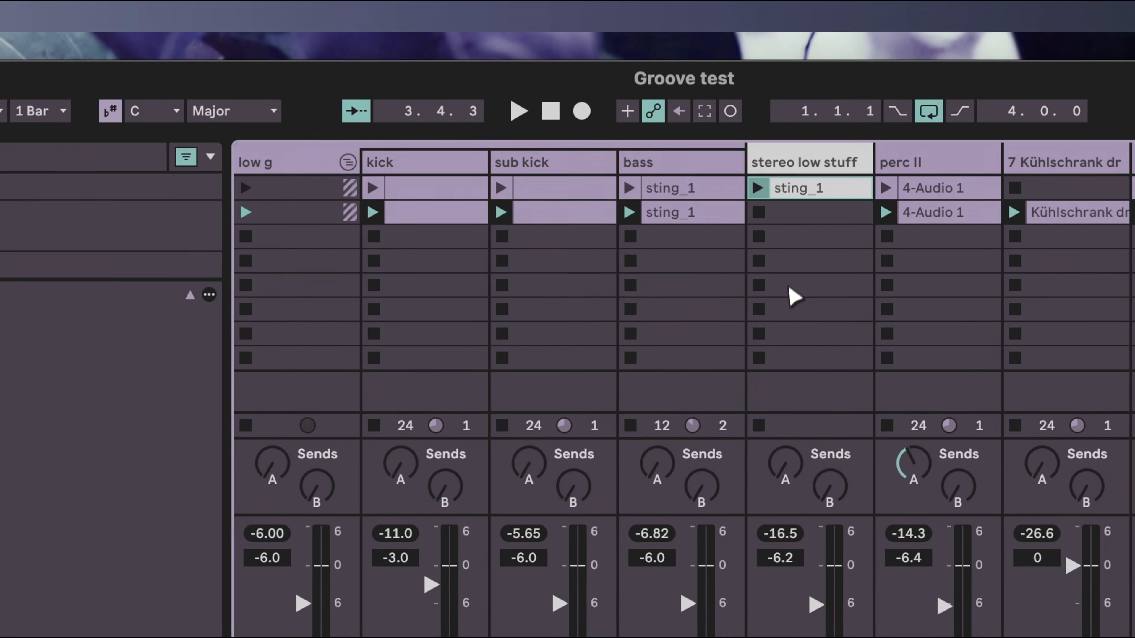
pyautogui.press('super+d')
# Build a third scene by duplicating the low g group, sting_1 and AM_Tribal-Perc clips into it, and audition that scene.
pyautogui.click(293, 213)
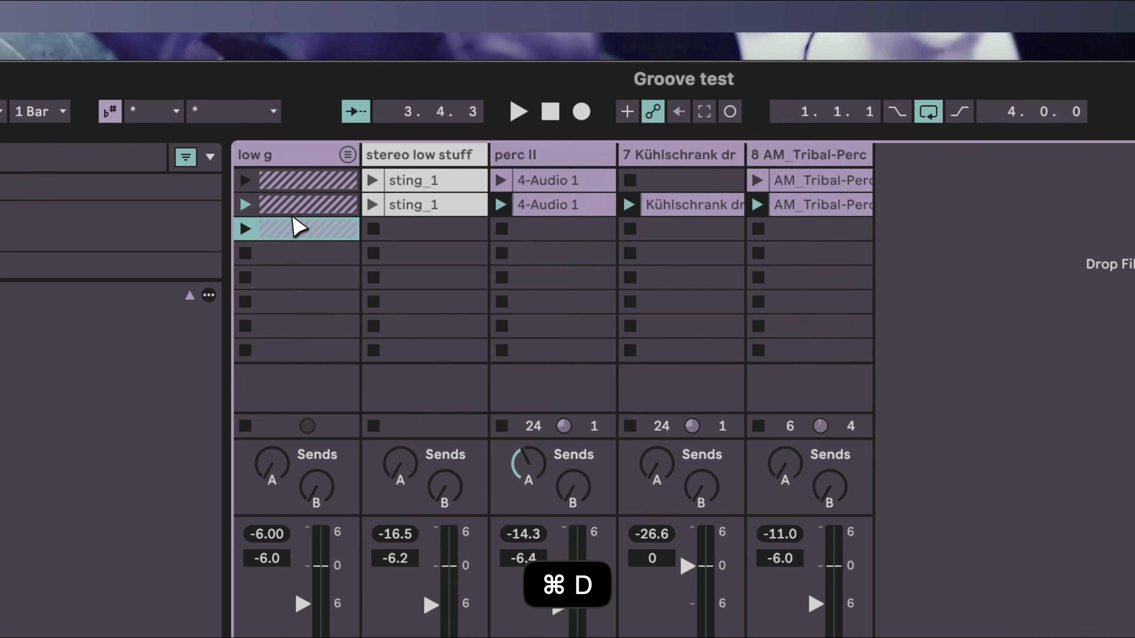
pyautogui.press('super+d')
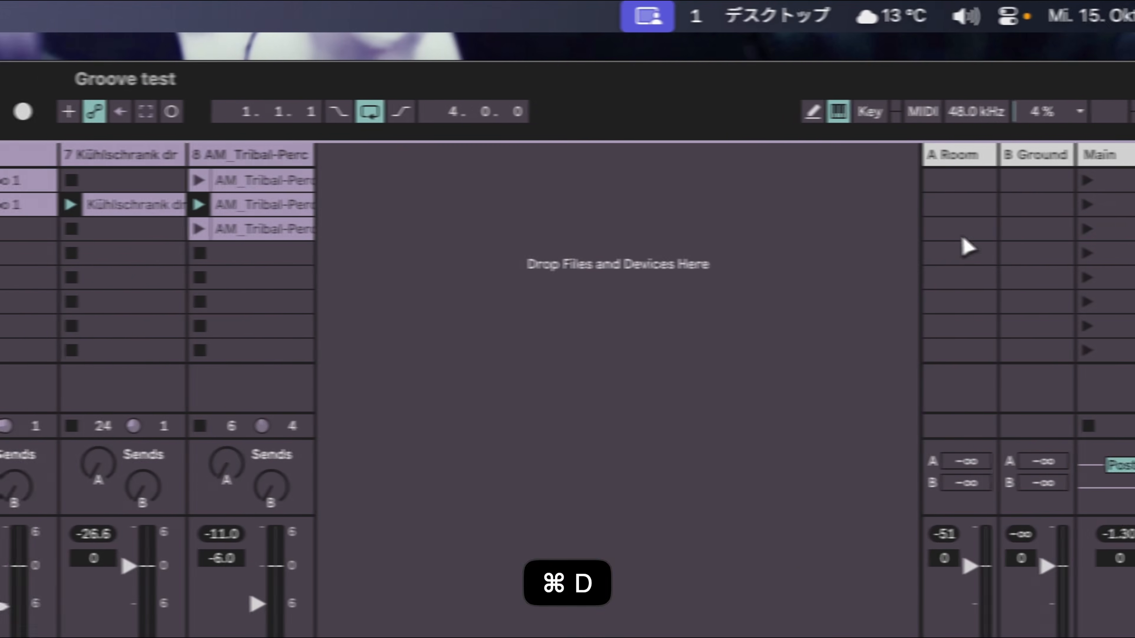
pyautogui.press('space')
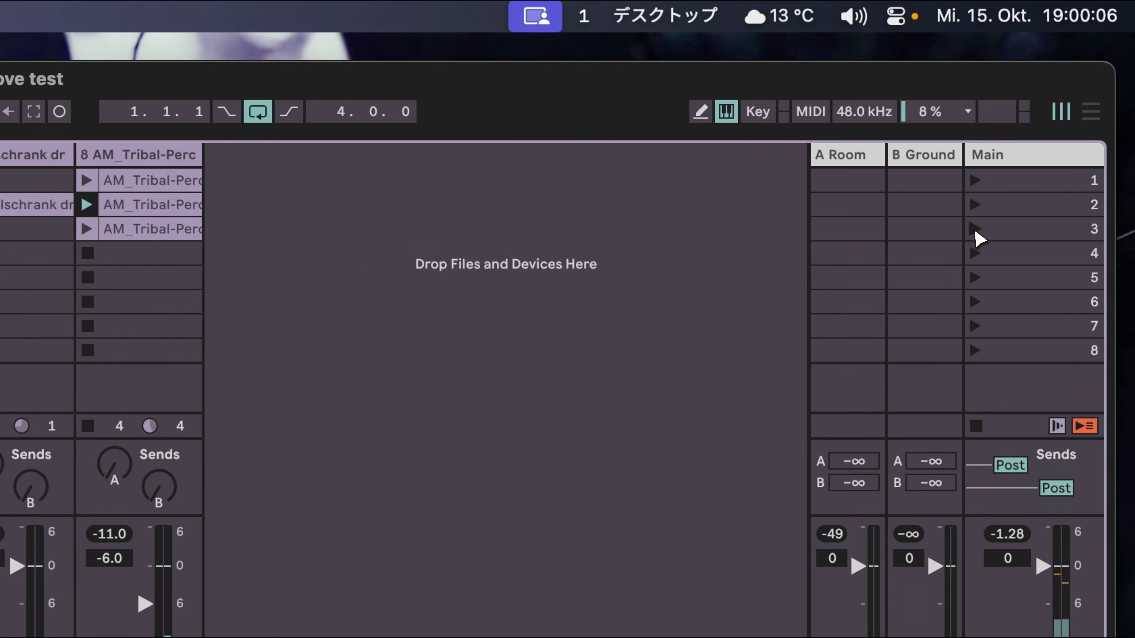
pyautogui.click(975, 229)
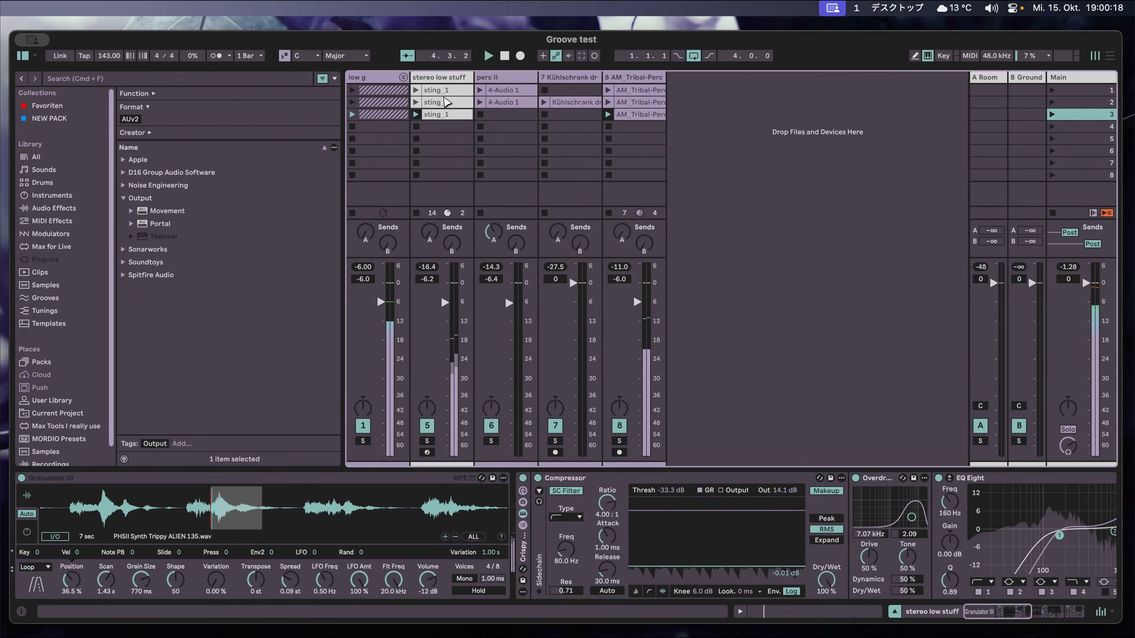
pyautogui.press('space')
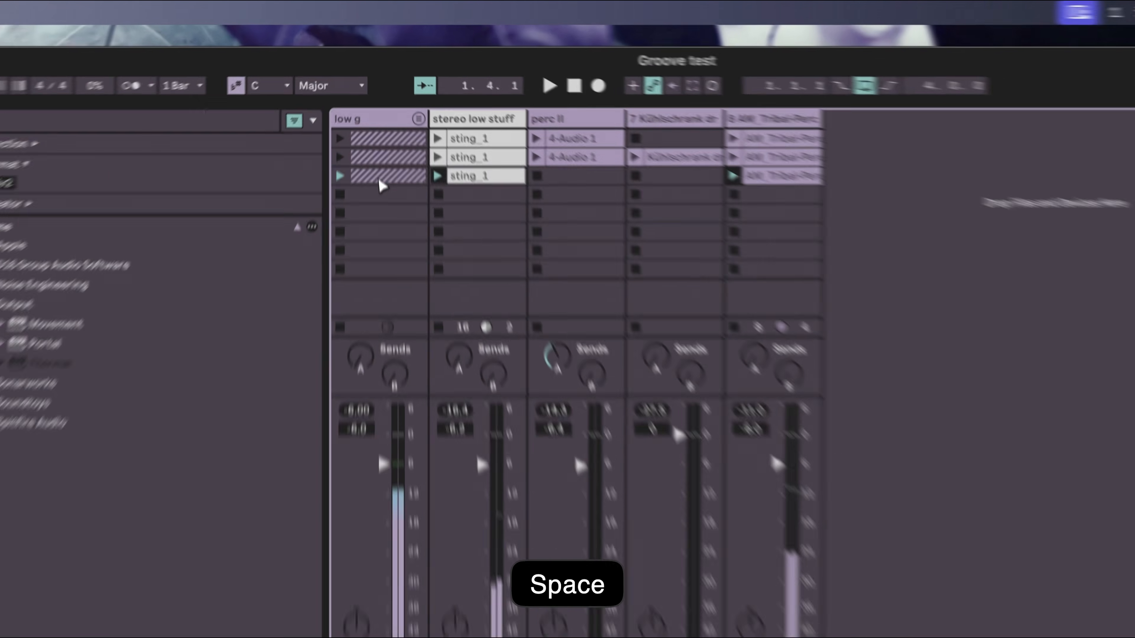
# Build a fourth scene from duplicated low g group clips and copies of the 4-Audio 1 and Kühlschrank drone clips.
pyautogui.click(379, 178)
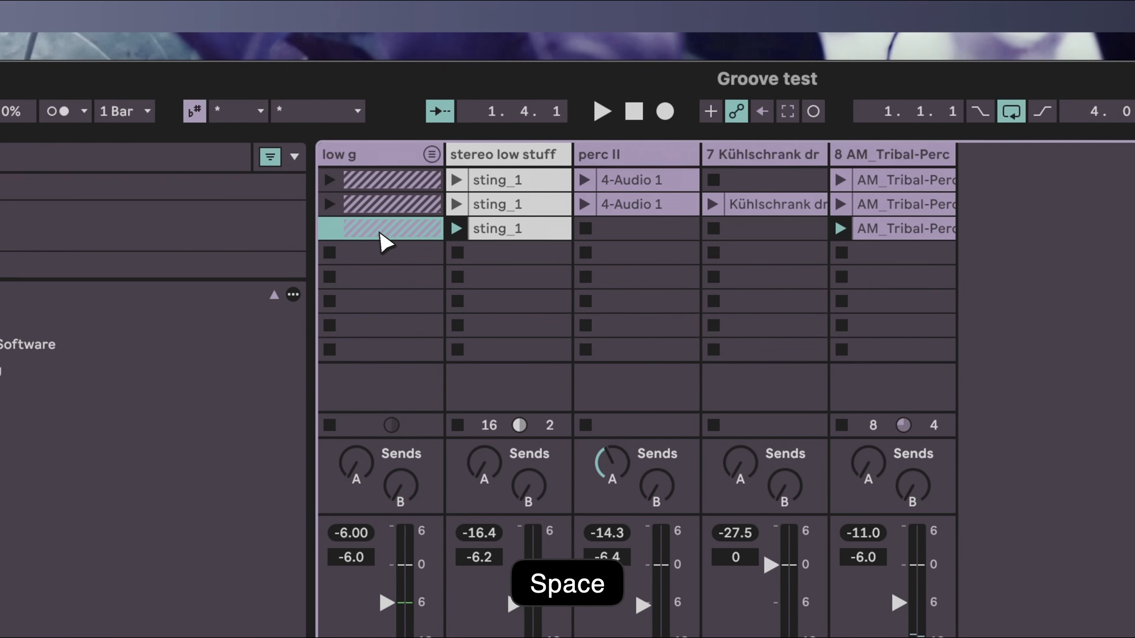
pyautogui.press('super+d')
pyautogui.moveTo(637, 204); pyautogui.dragTo(638, 265)
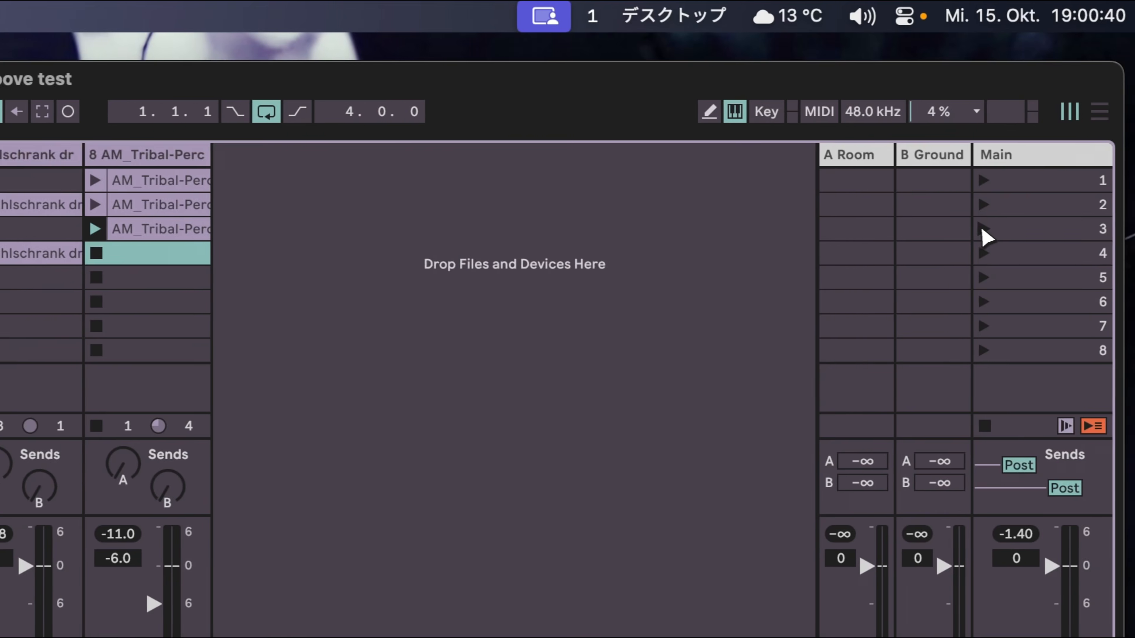
# Play the third scene, switch to the fourth to compare them, and stop playback.
pyautogui.click(967, 230)
pyautogui.click(969, 253)
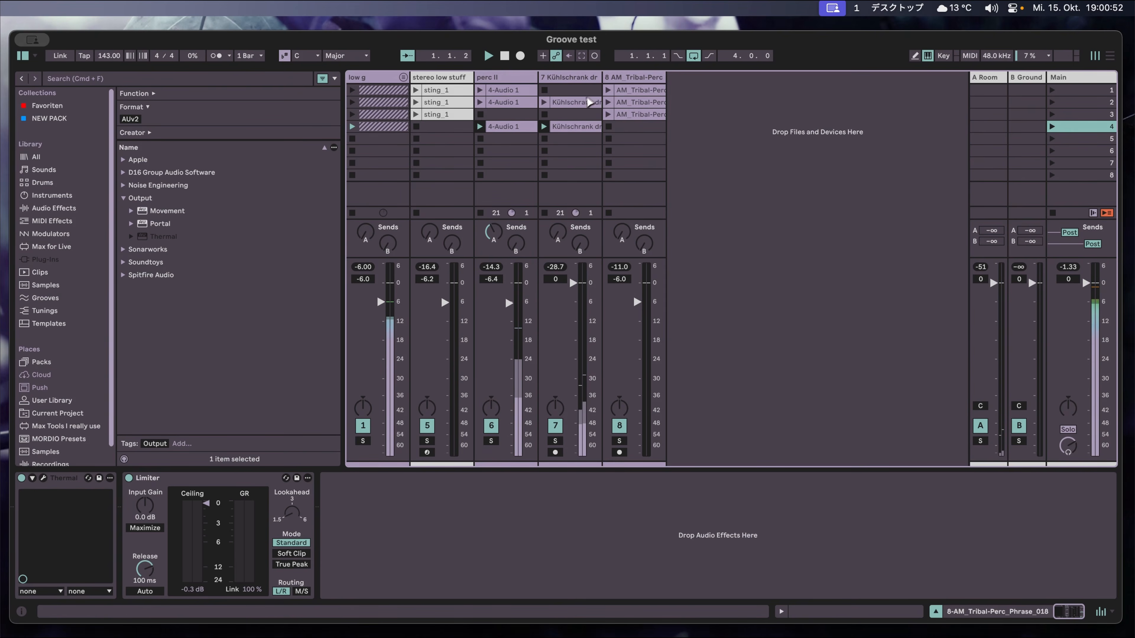
pyautogui.press('space')
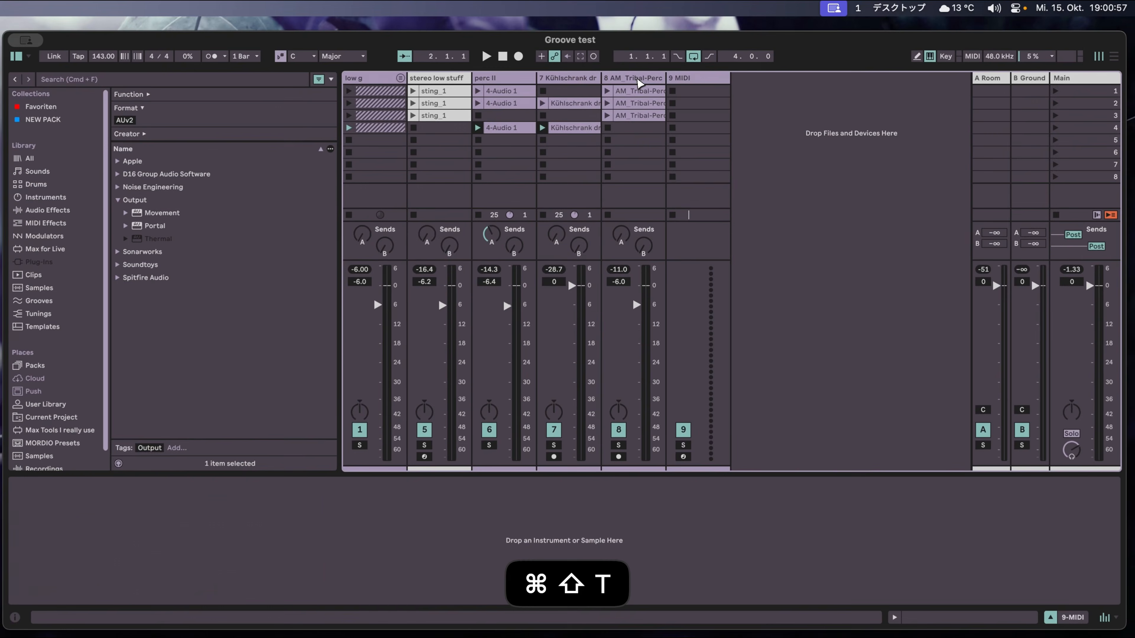
# Find the Sampler instrument in the library and load it onto the new MIDI track.
pyautogui.press('super+f')
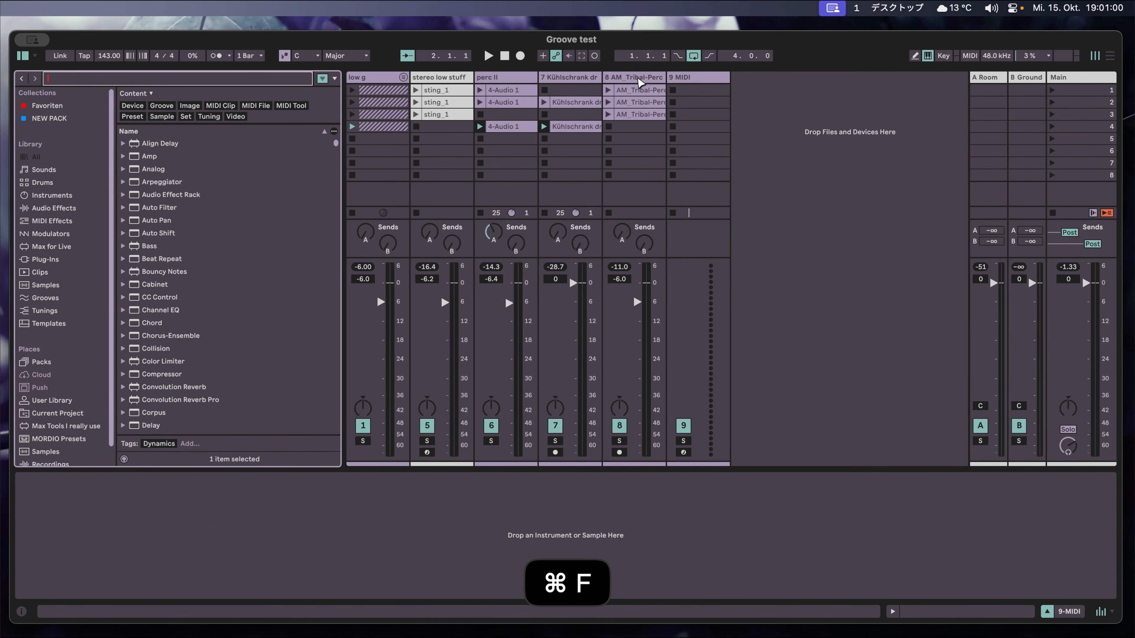
pyautogui.write('samp')
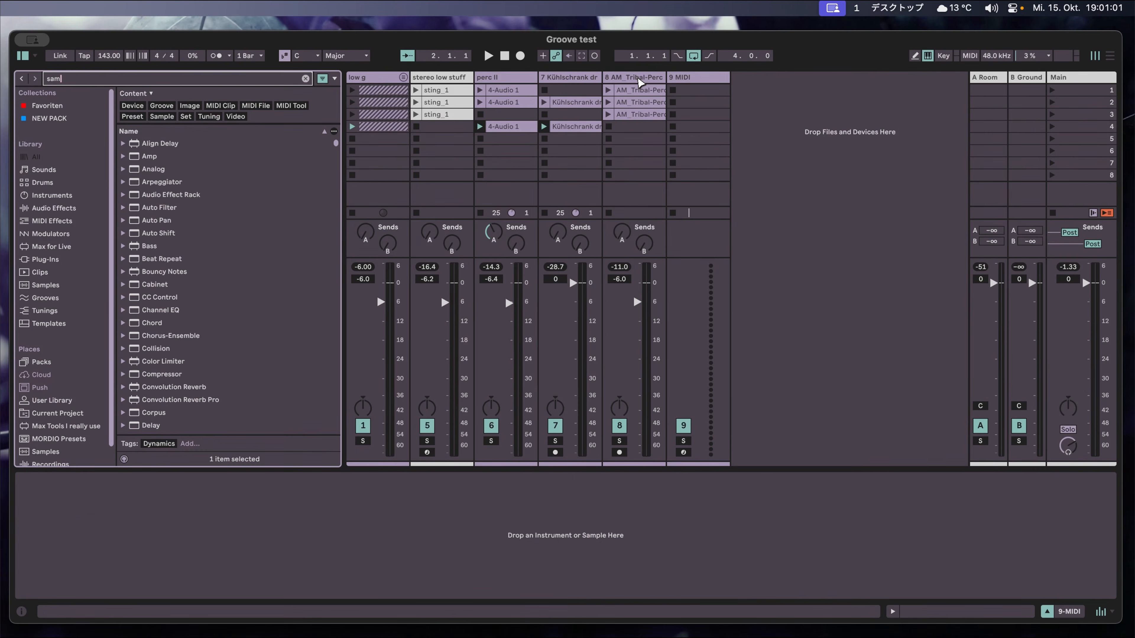
pyautogui.press('Down')
pyautogui.press('Down')
pyautogui.press('Return')
# Search the library for 909 clap, preview samples and load 909ClapV1_Orig.wav into Sampler.
pyautogui.write('9')
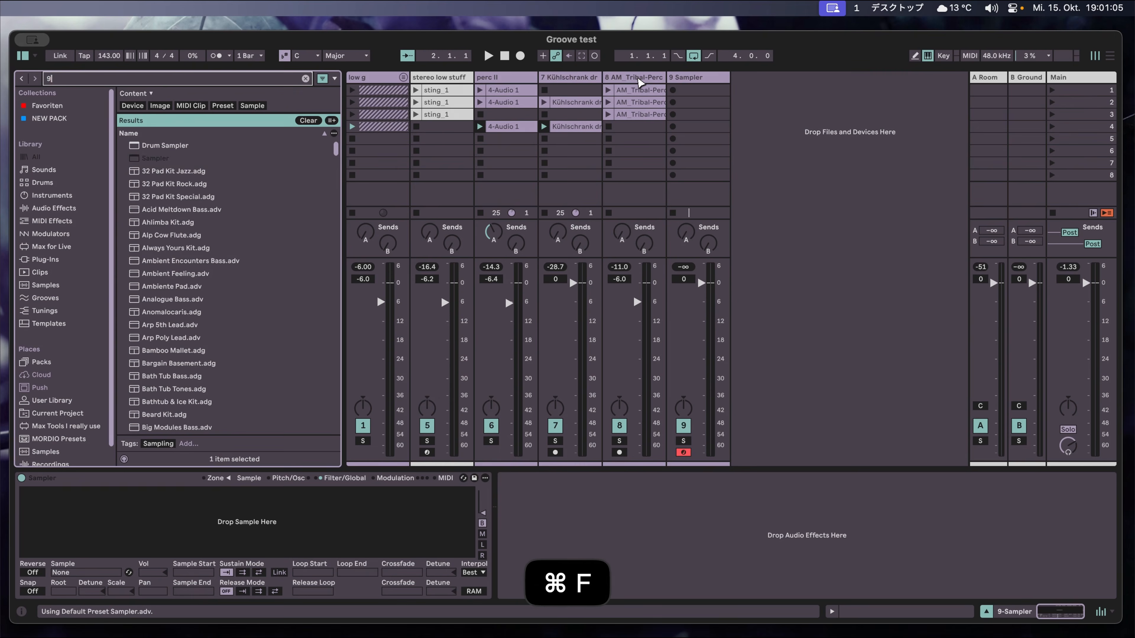
pyautogui.write('09 clap')
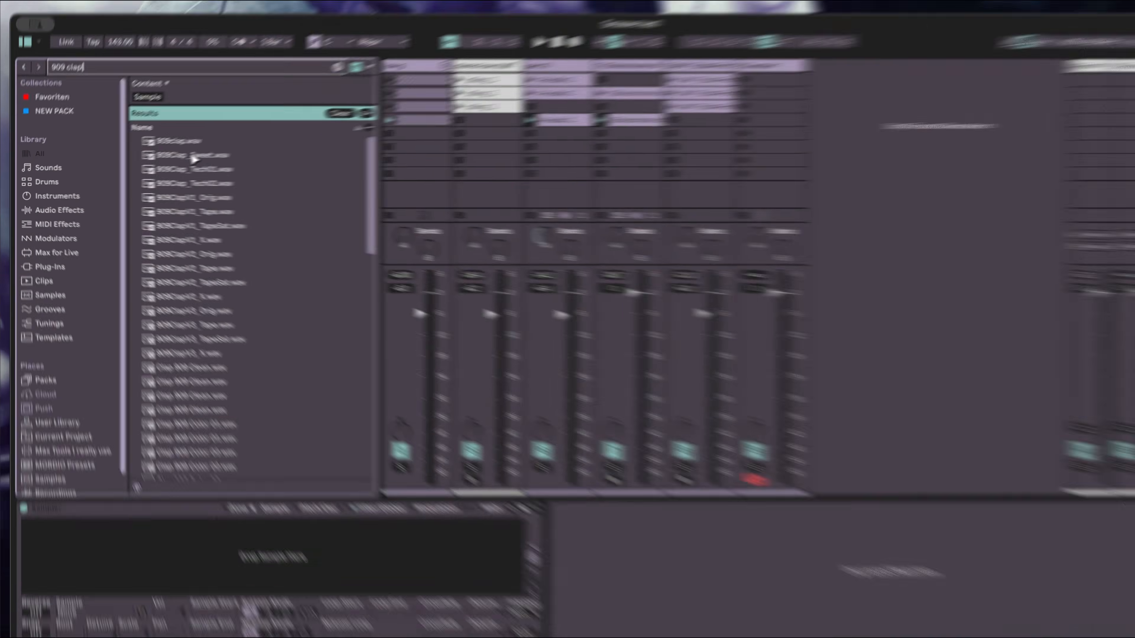
pyautogui.press('Down')
pyautogui.press('Down')
pyautogui.press('space')
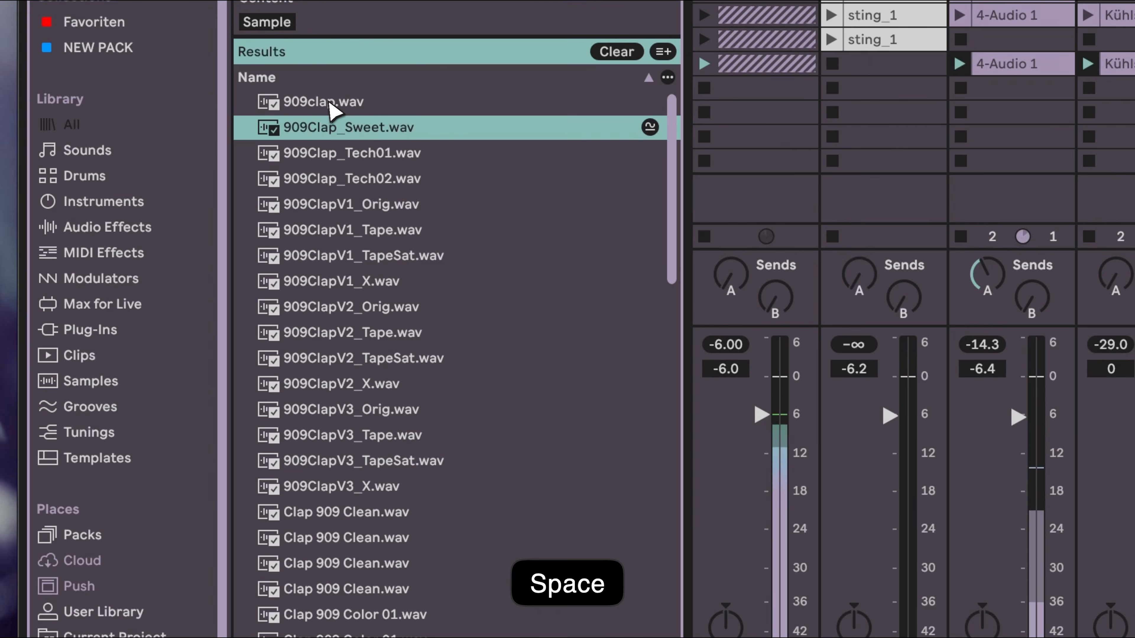
pyautogui.click(163, 145)
pyautogui.moveTo(338, 206); pyautogui.dragTo(358, 456)
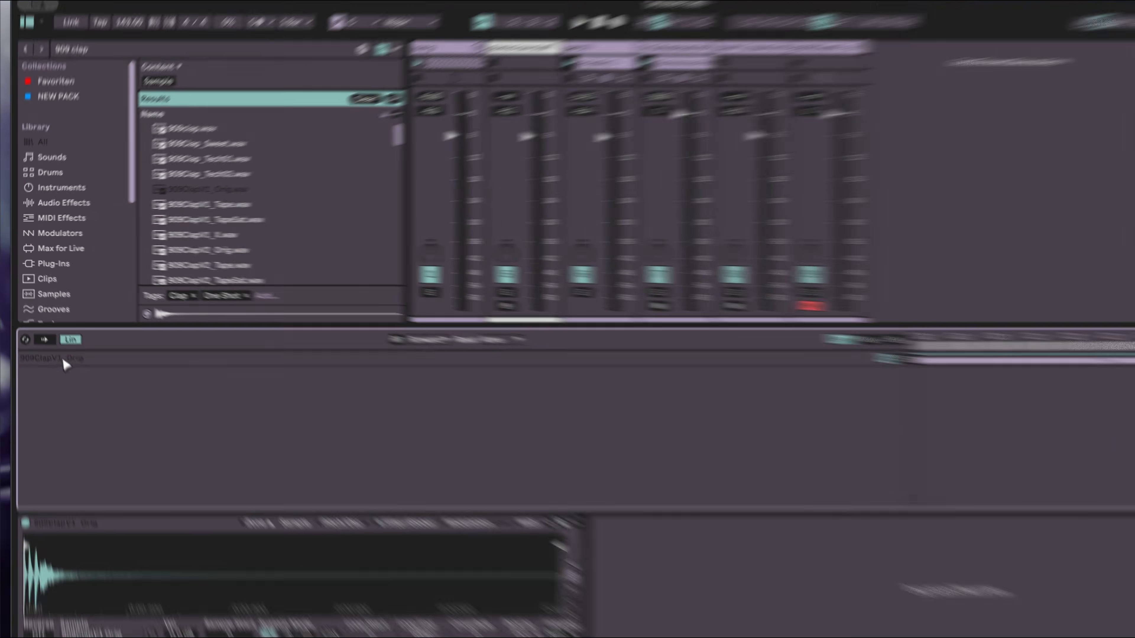
# Search the library for clap and add 006 Snares and Claps.wav as a second layer in Sampler's zone list.
pyautogui.click(54, 340)
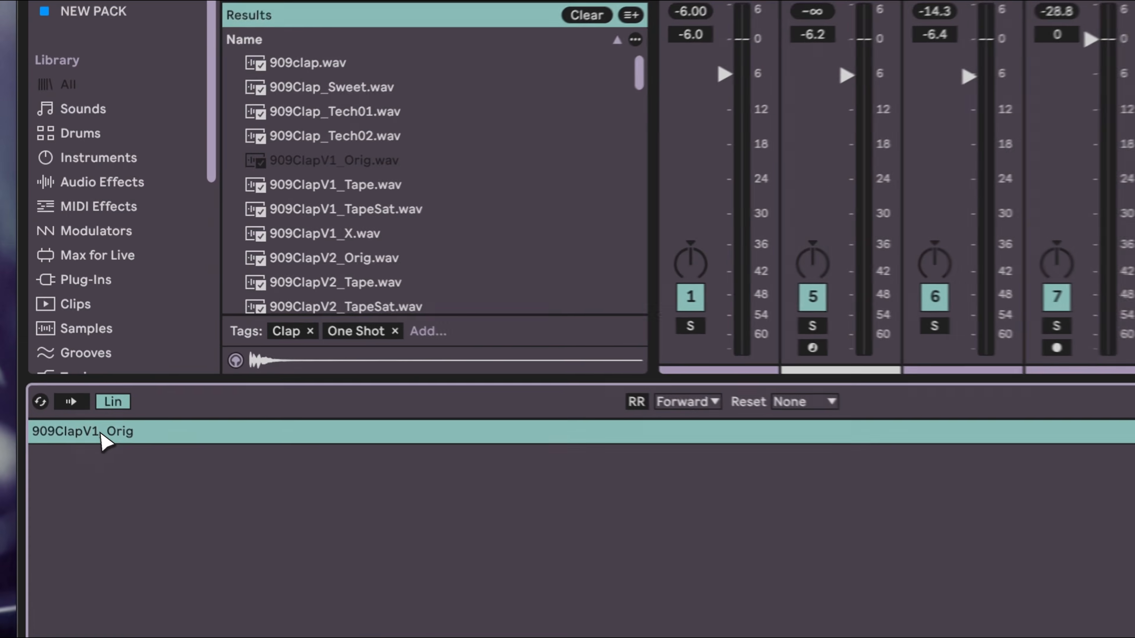
pyautogui.press('super+f')
pyautogui.write('clap')
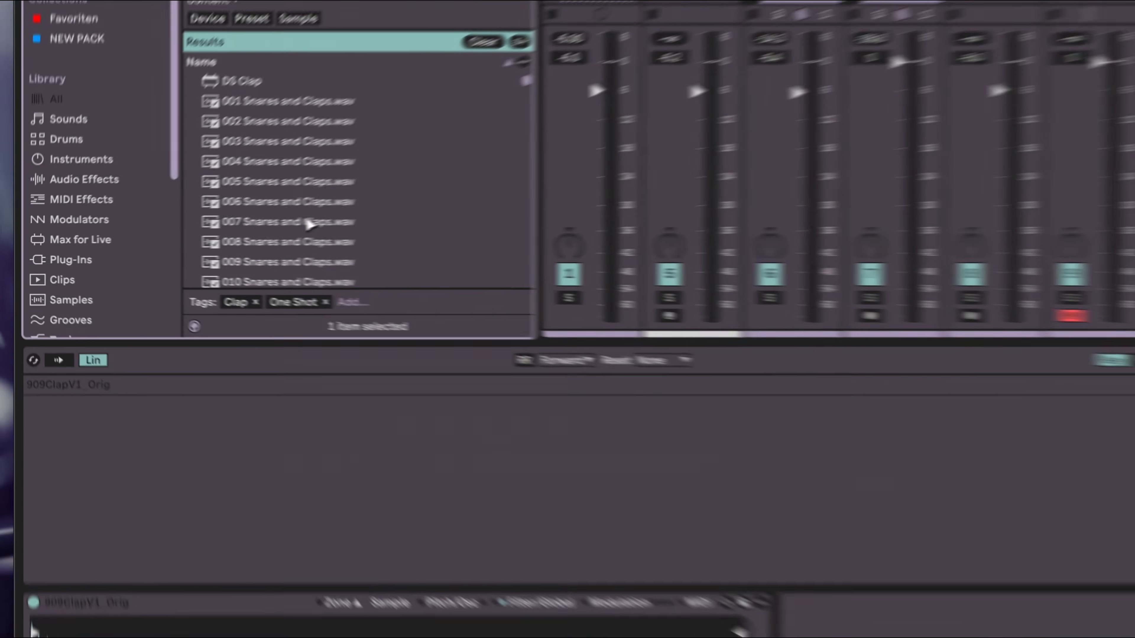
pyautogui.click(180, 222)
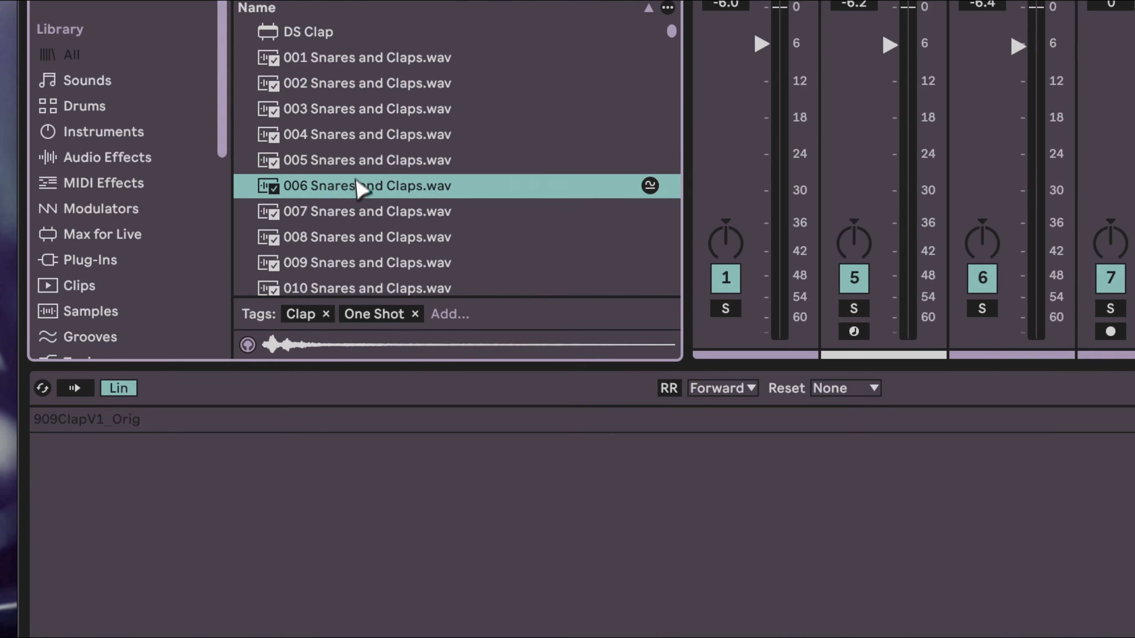
pyautogui.click(179, 211)
pyautogui.moveTo(362, 194); pyautogui.dragTo(134, 444)
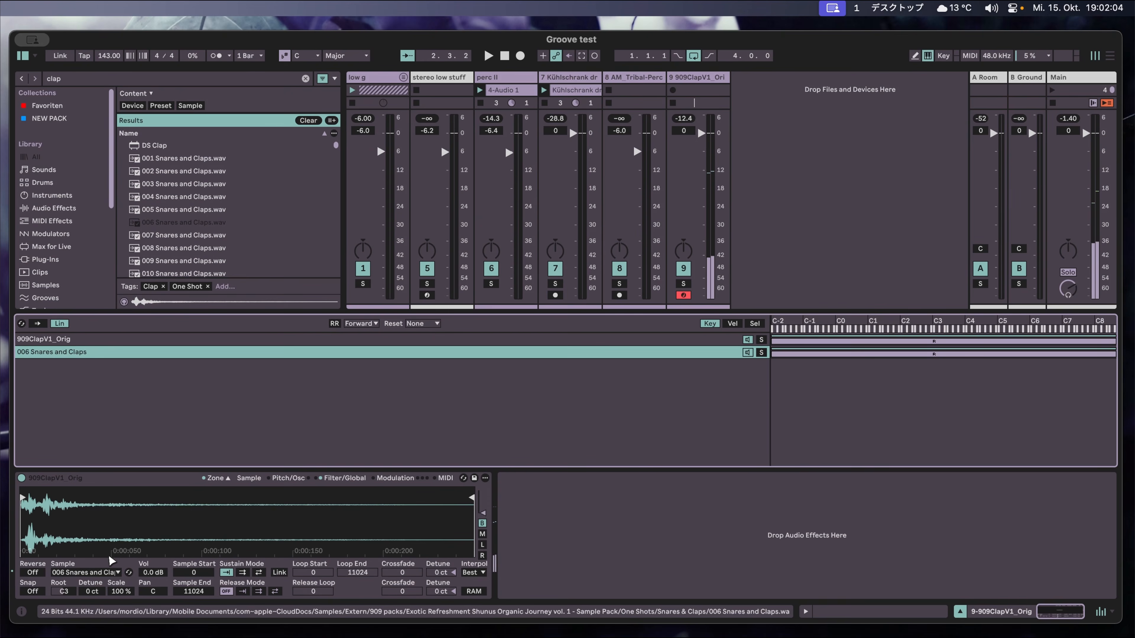
# Audition the two clap layers individually and play the clap pattern together with the fourth scene.
pyautogui.press('a')
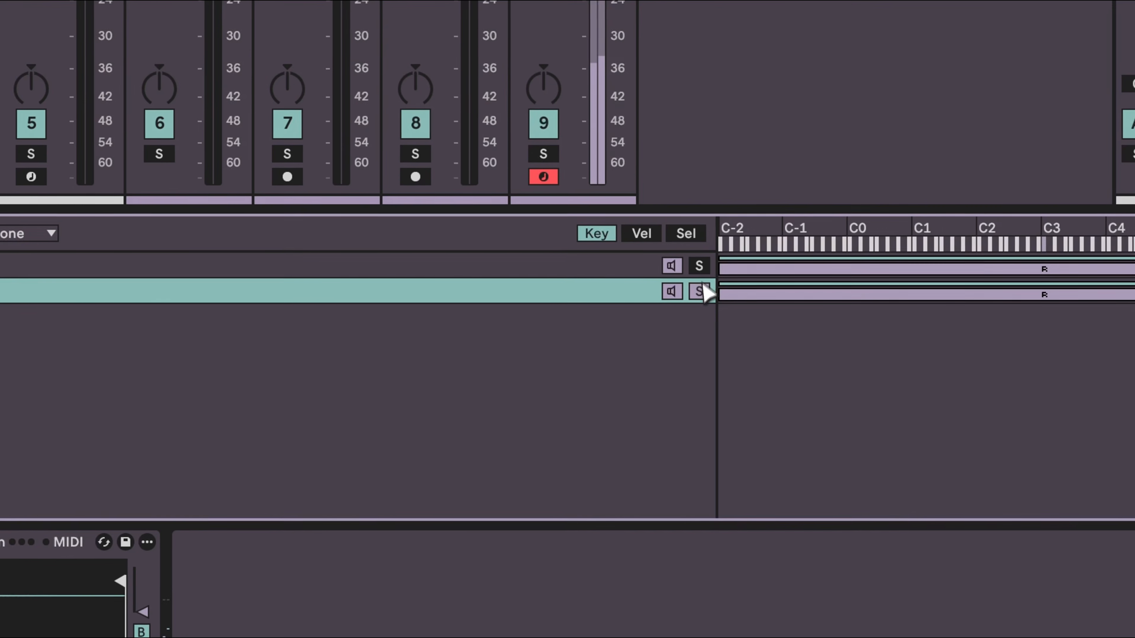
pyautogui.click(762, 341)
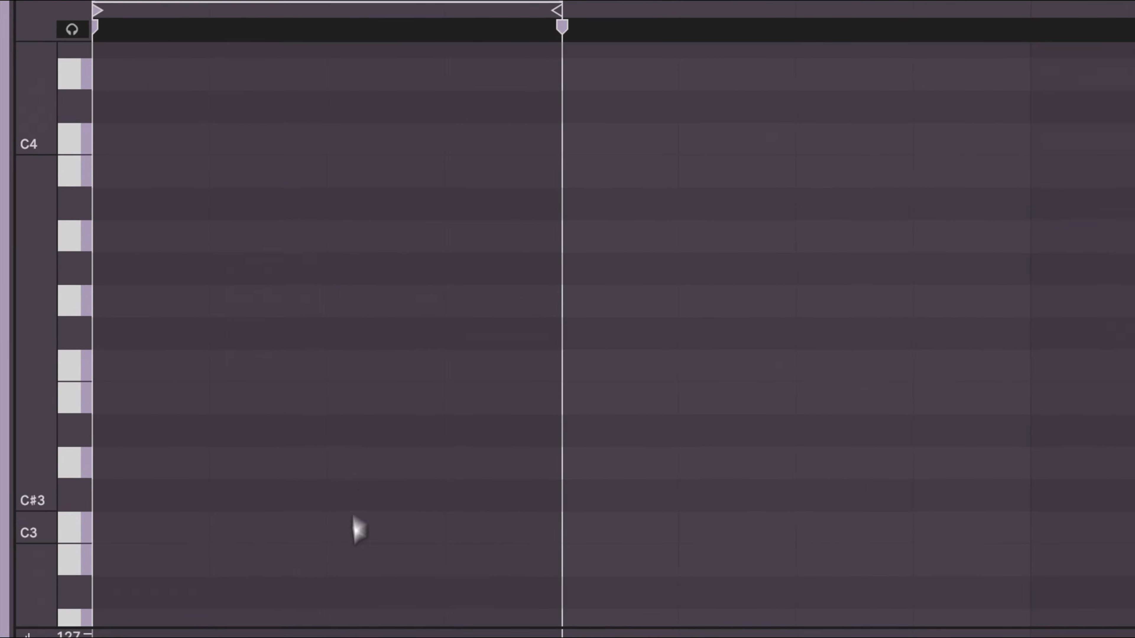
pyautogui.hotkey('shift', 'Tab')
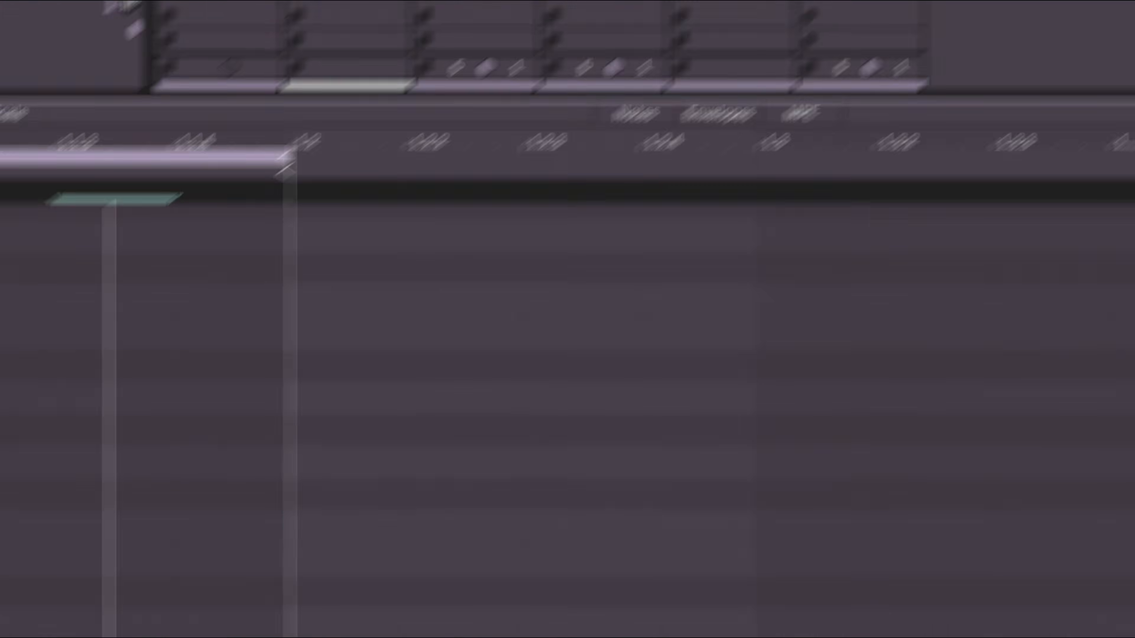
pyautogui.press('space')
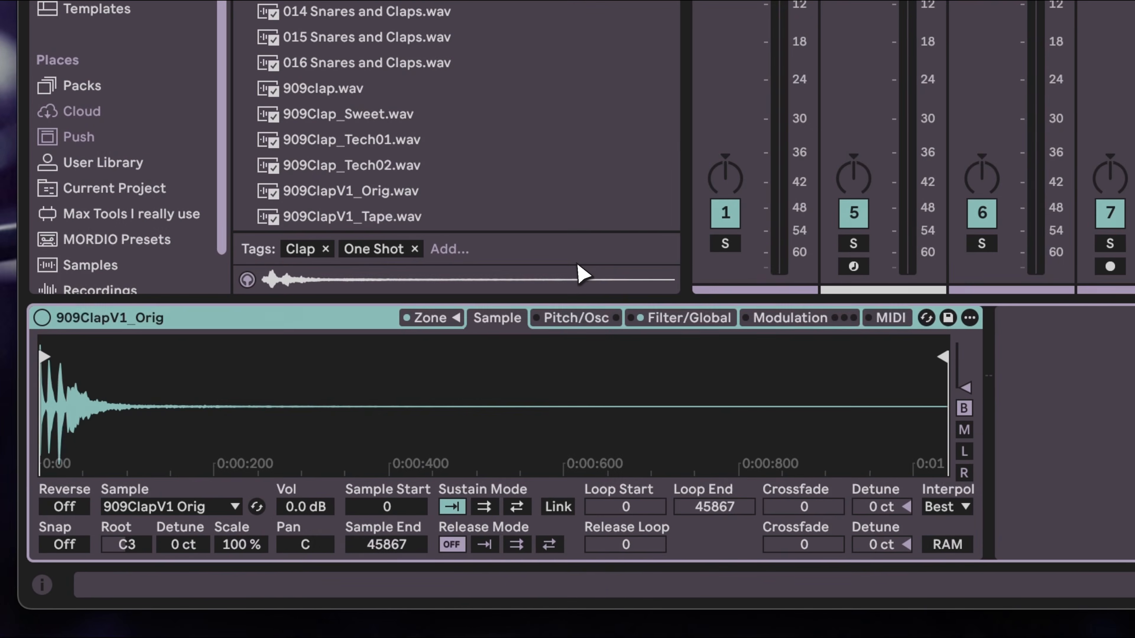
pyautogui.press('space')
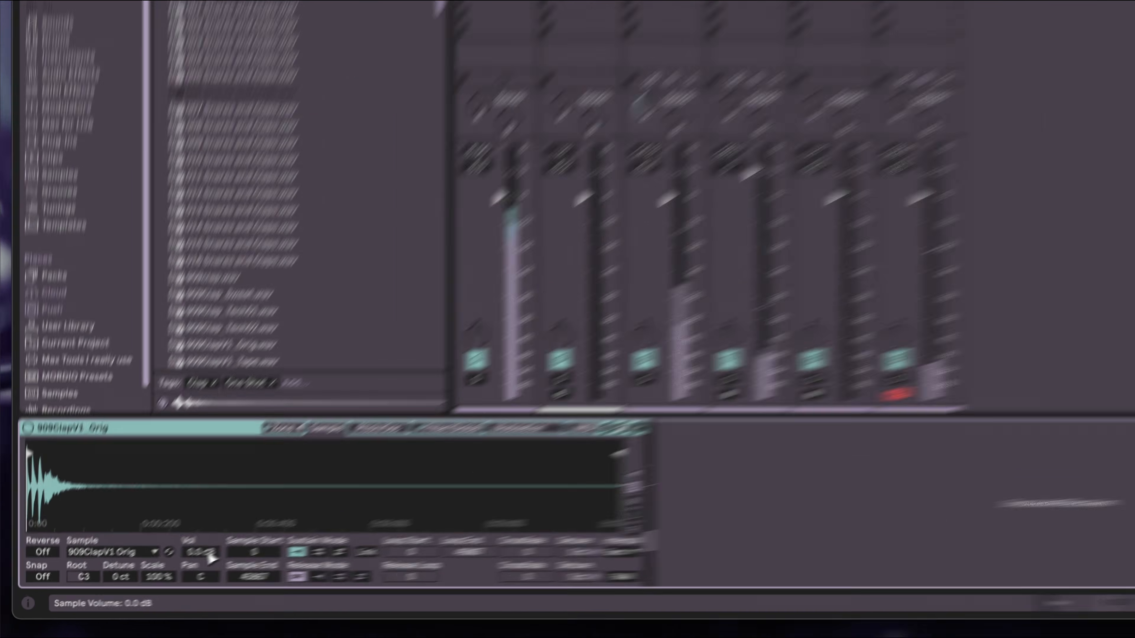
# Raise the 909ClapV1 Orig sample volume to 12 dB and lower the clap track's level to -11.7 dB.
pyautogui.moveTo(159, 573); pyautogui.dragTo(159, 567)
pyautogui.moveTo(310, 520); pyautogui.dragTo(319, 509)
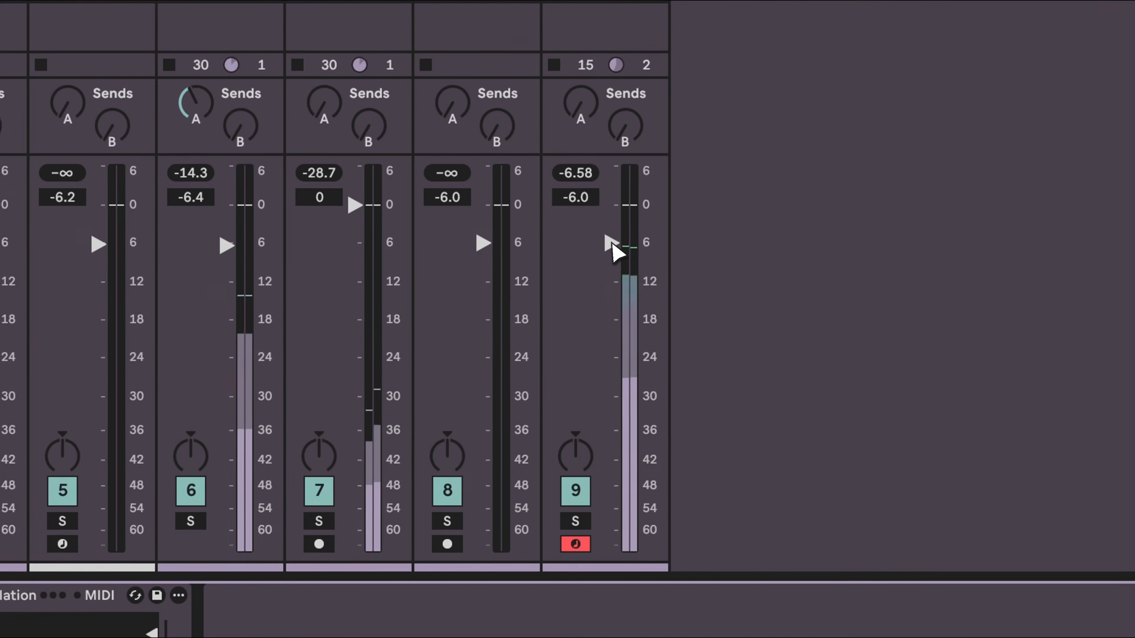
pyautogui.moveTo(612, 244); pyautogui.dragTo(612, 244)
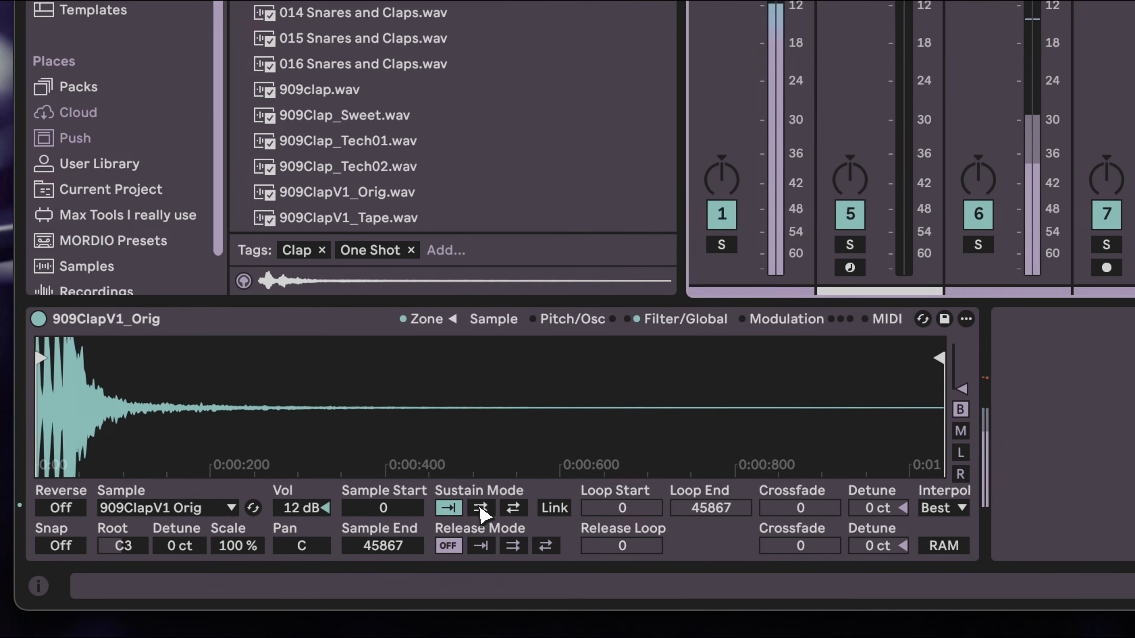
# Try the looping sustain modes on the 909ClapV1 Orig sample and set its release mode to forward loop.
pyautogui.click(481, 509)
pyautogui.click(513, 508)
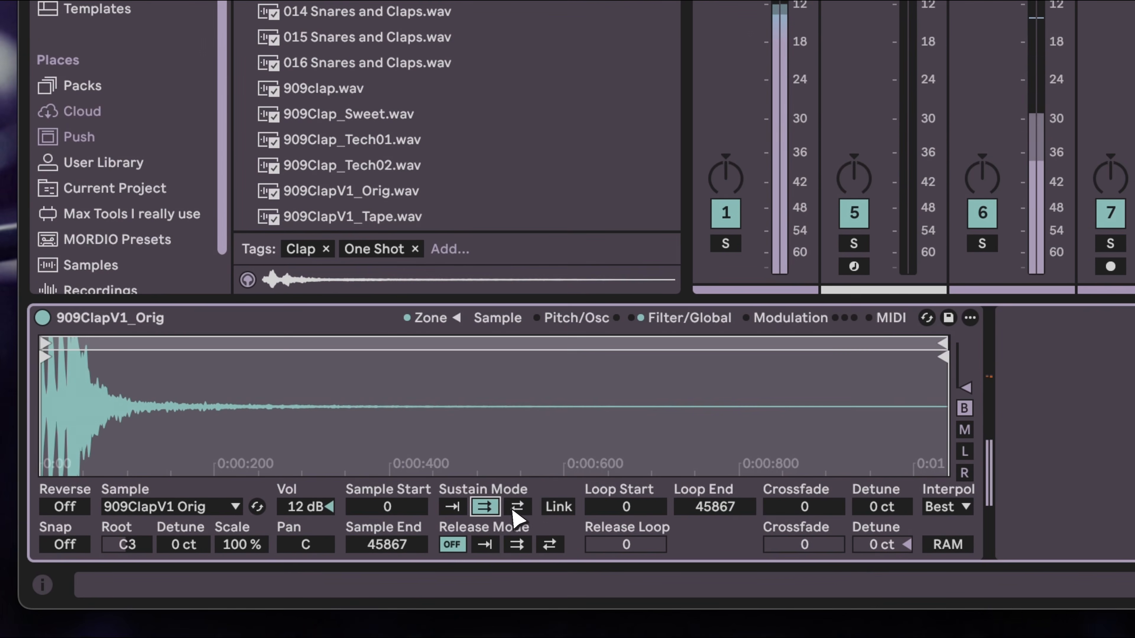
pyautogui.click(488, 545)
pyautogui.click(517, 545)
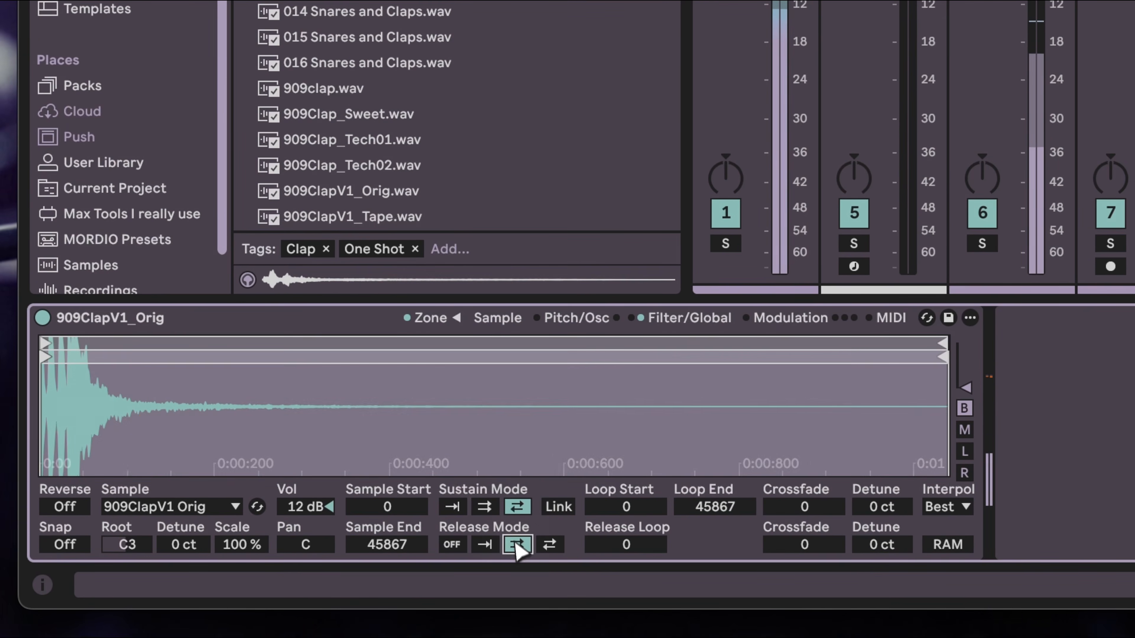
# Try a shifted sample start along with the Reverse and Snap options on the 909ClapV1 Orig sample.
pyautogui.moveTo(381, 517); pyautogui.dragTo(384, 518)
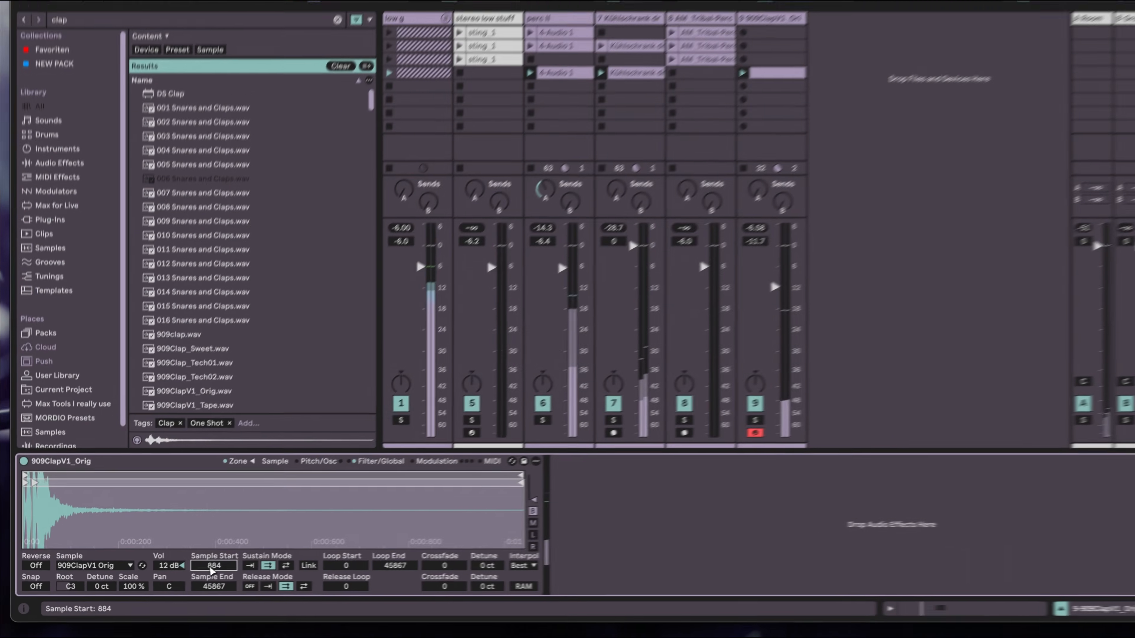
pyautogui.moveTo(210, 569); pyautogui.dragTo(210, 569)
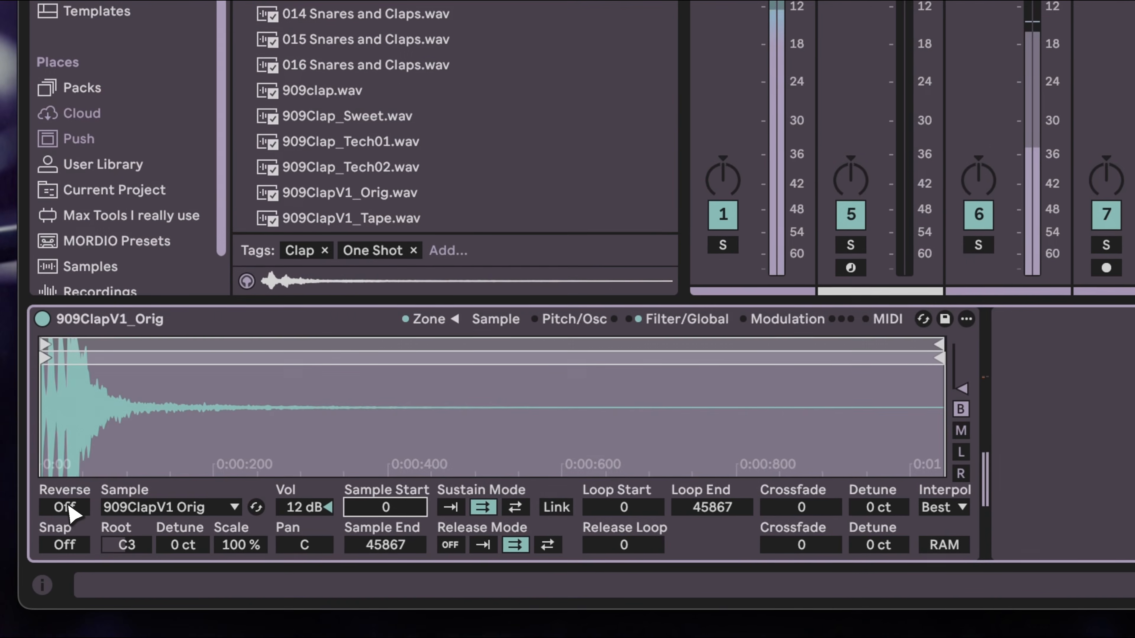
pyautogui.click(46, 552)
pyautogui.click(67, 507)
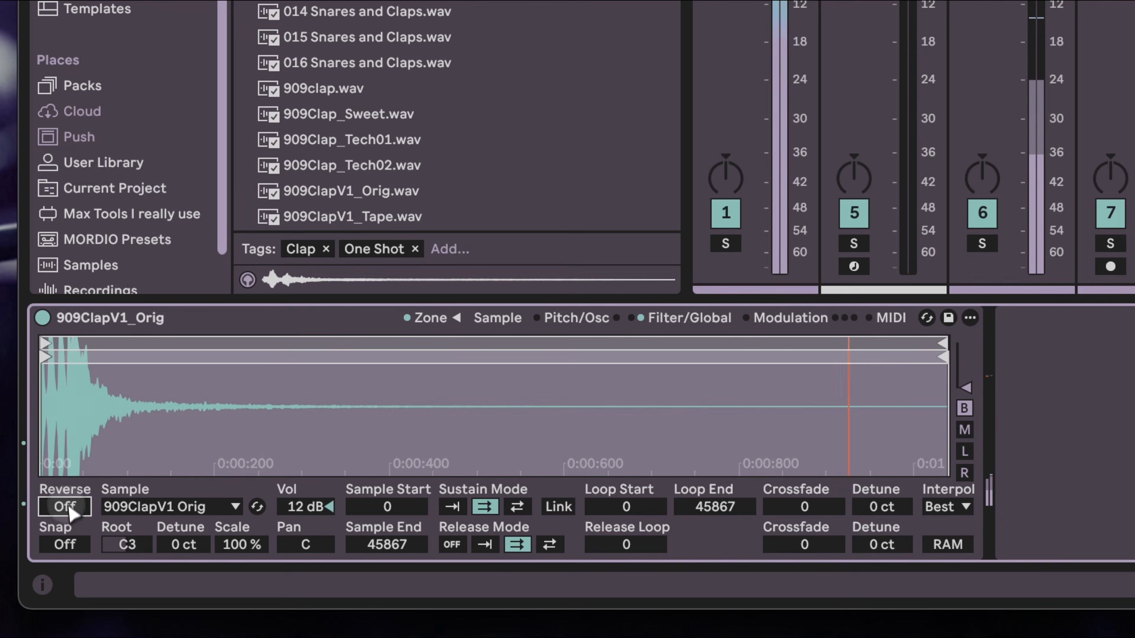
pyautogui.click(70, 547)
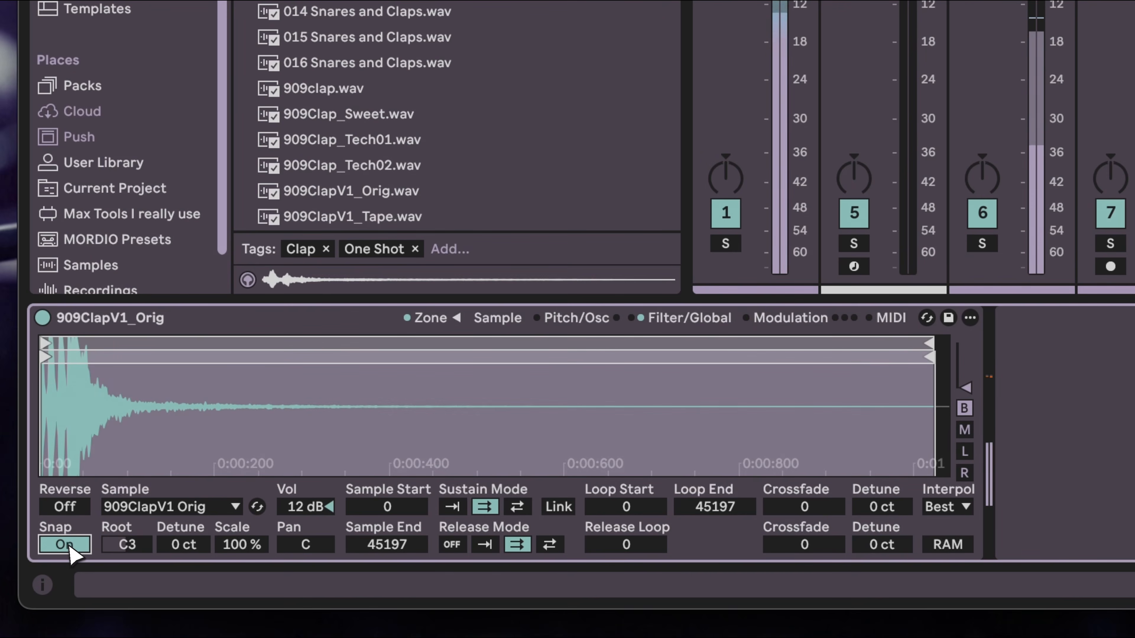
pyautogui.click(67, 545)
# Select the 006 Snares and Claps sample in Sampler and set its volume to 1.9 dB.
pyautogui.click(236, 507)
pyautogui.click(202, 545)
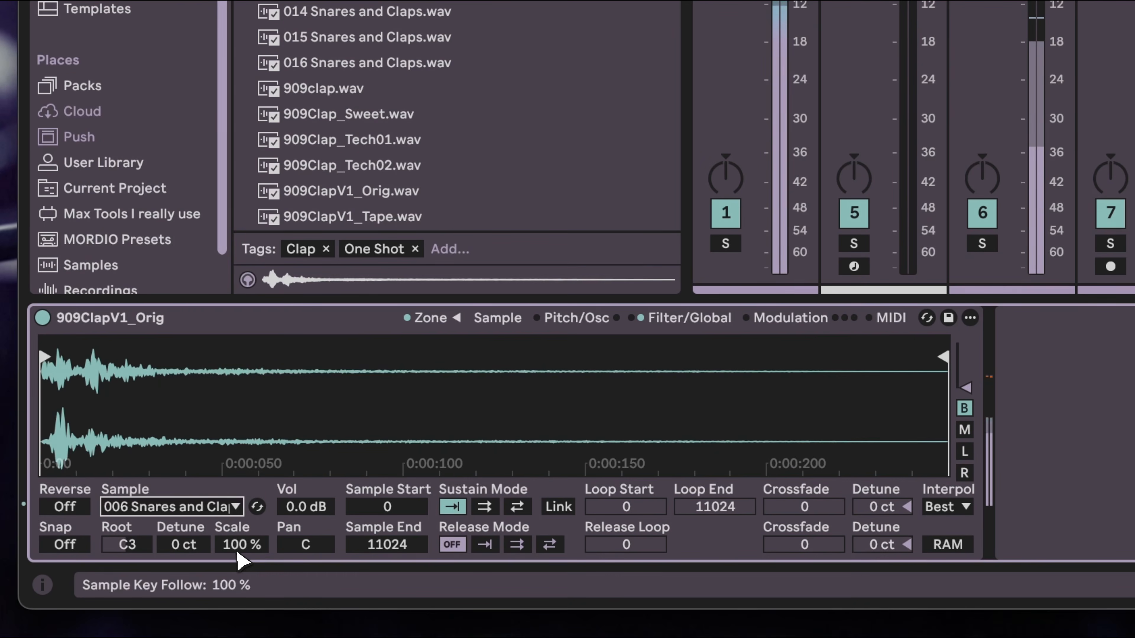
pyautogui.scroll(10, 317, 513)
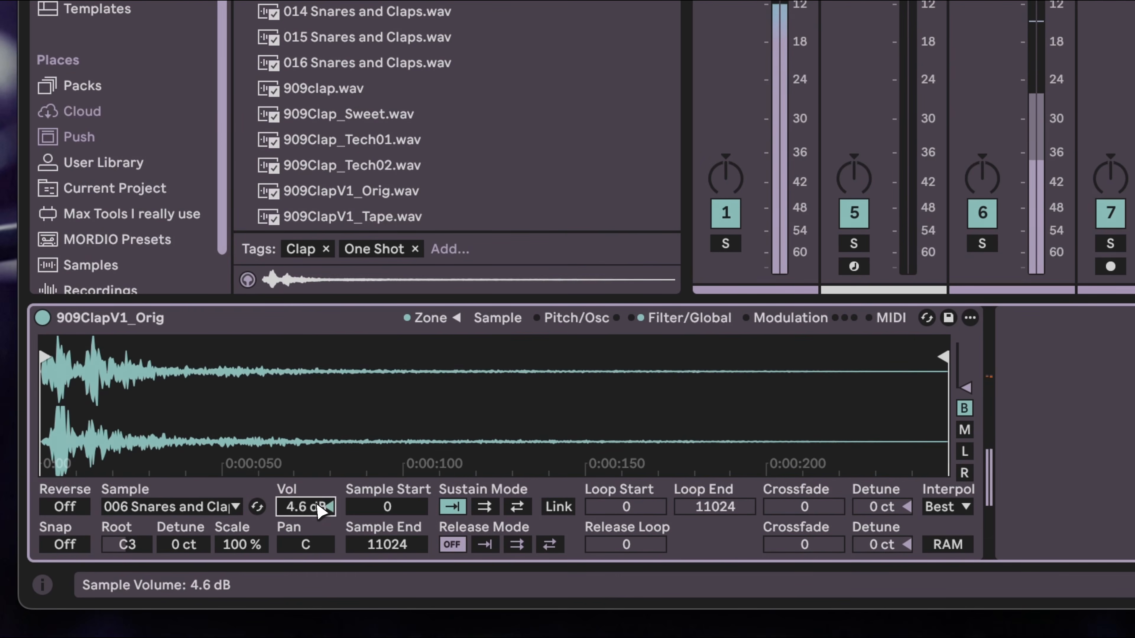
pyautogui.scroll(-5, 317, 513)
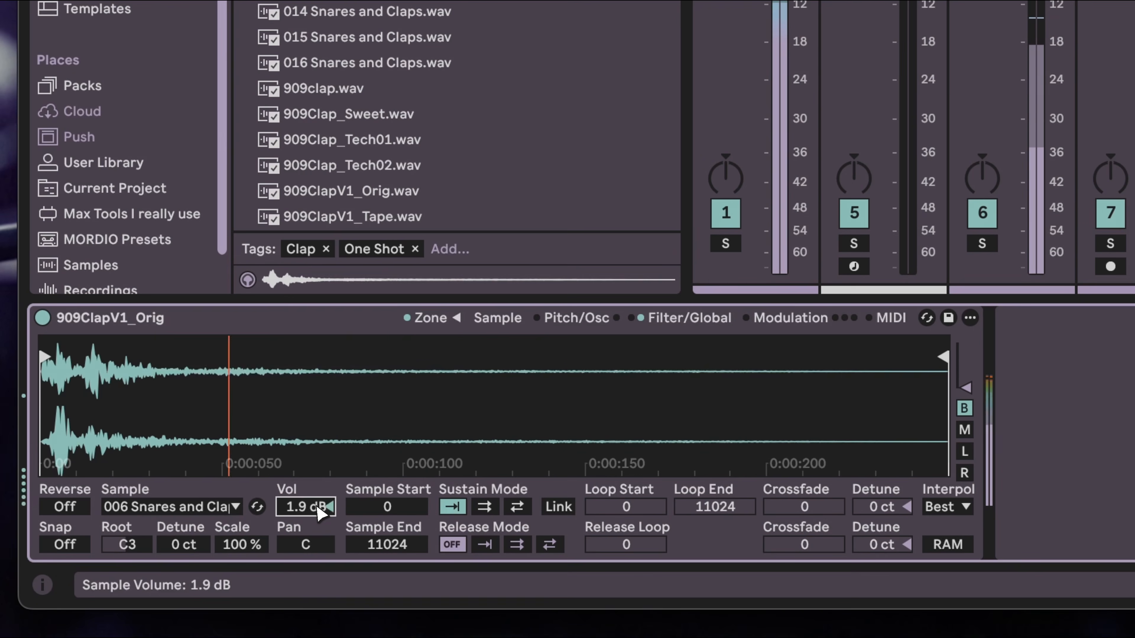
pyautogui.scroll(11, 387, 517)
pyautogui.scroll(-6, 387, 518)
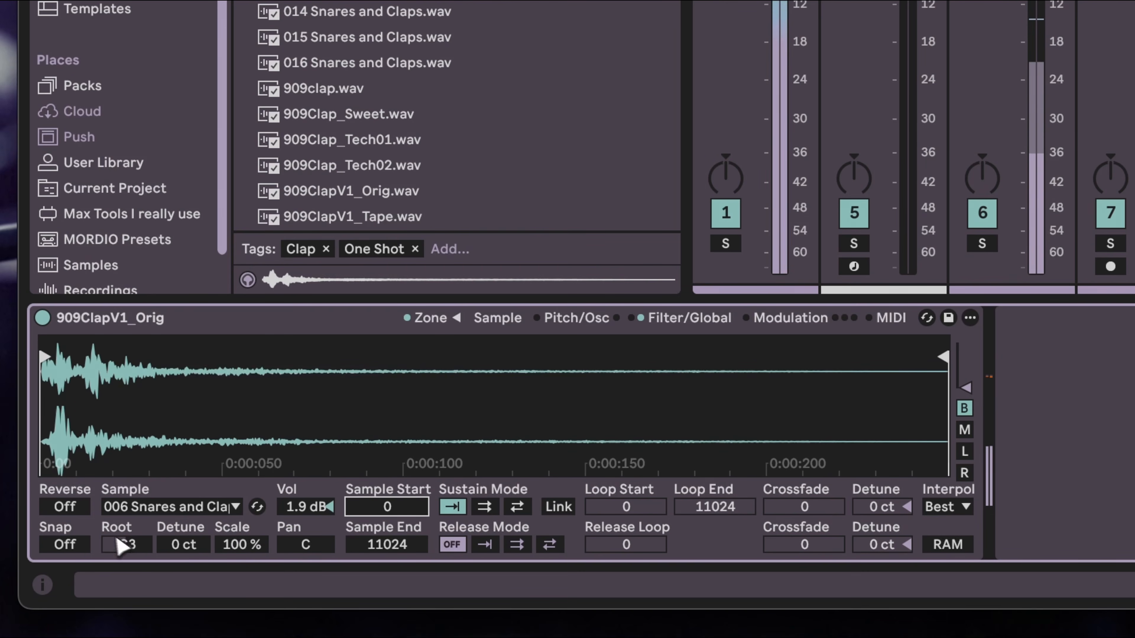
# Return to the 909ClapV1 Orig sample, try a detune and reset it to 0 ct, and set the sample volume to 2.3 dB.
pyautogui.click(117, 510)
pyautogui.click(165, 525)
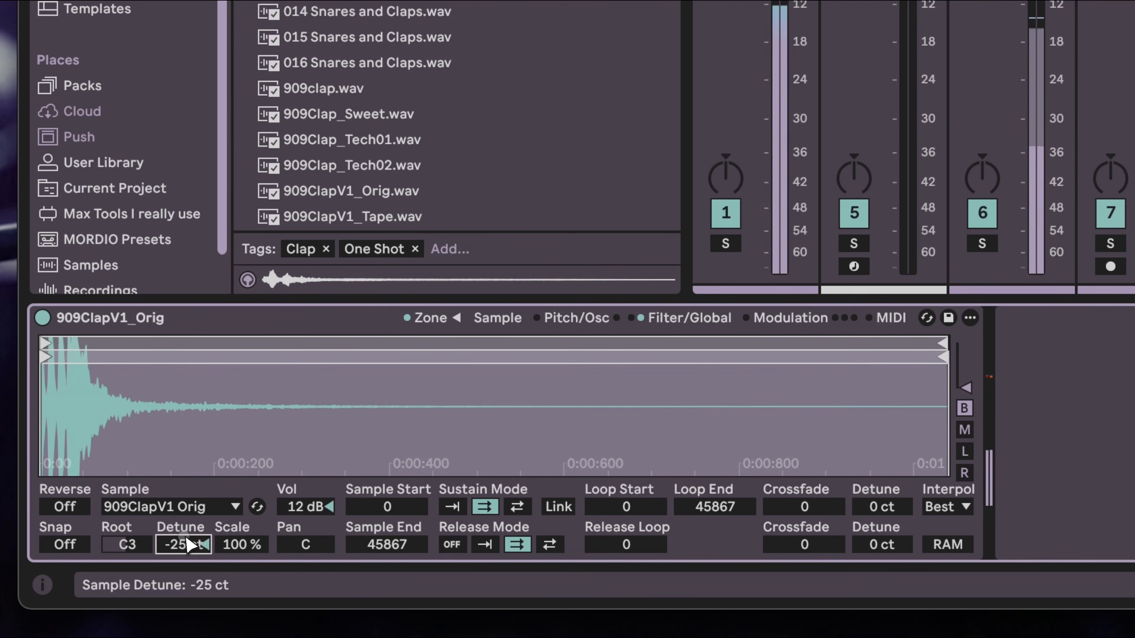
pyautogui.doubleClick(186, 545)
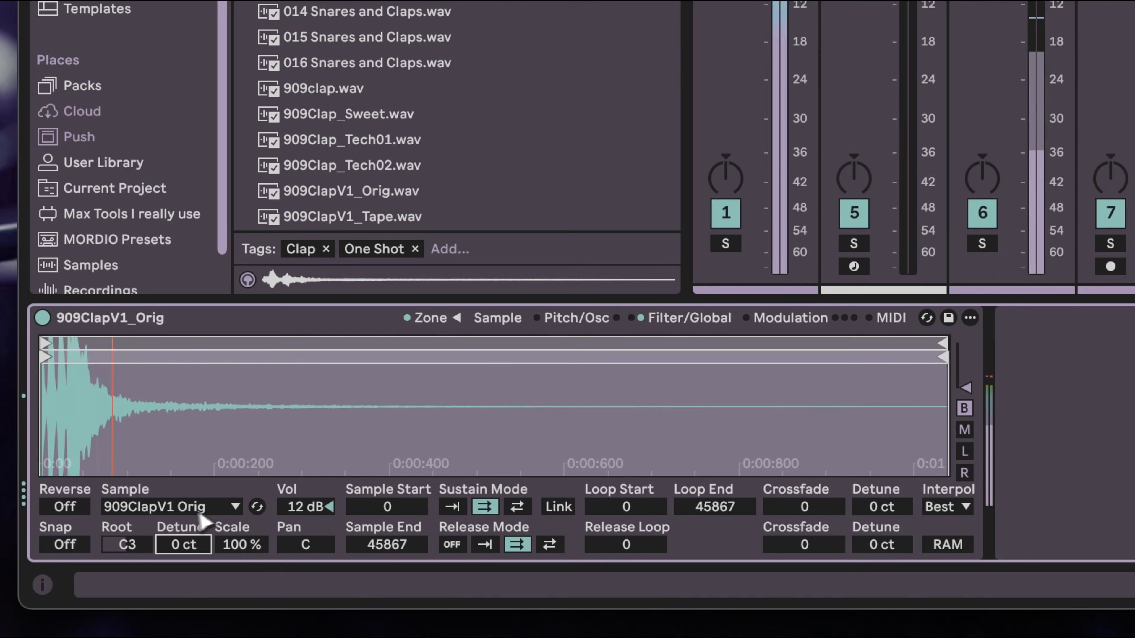
pyautogui.doubleClick(316, 513)
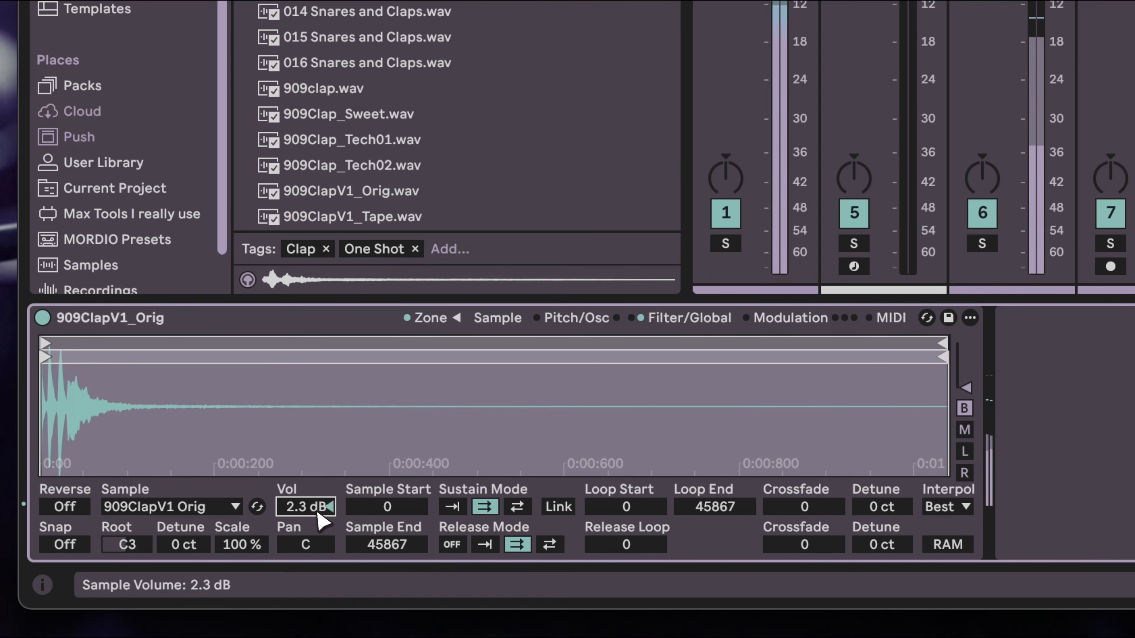
# Turn off sustain looping for the 909ClapV1 Orig sample and shorten it to a sample end of 2062.
pyautogui.click(455, 509)
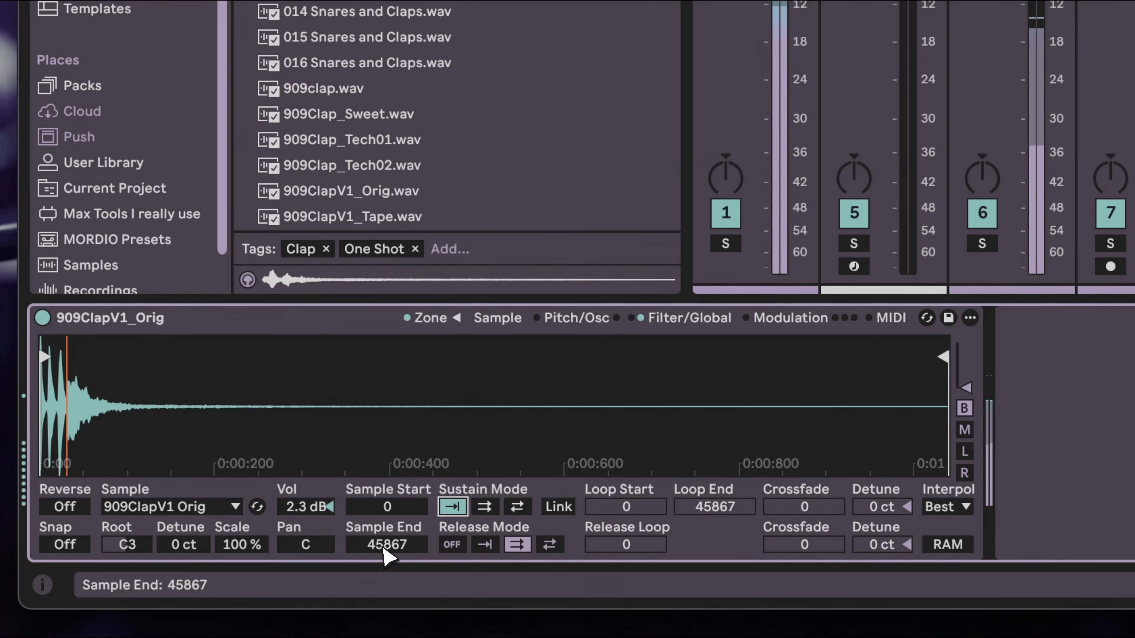
pyautogui.moveTo(385, 556); pyautogui.dragTo(387, 554)
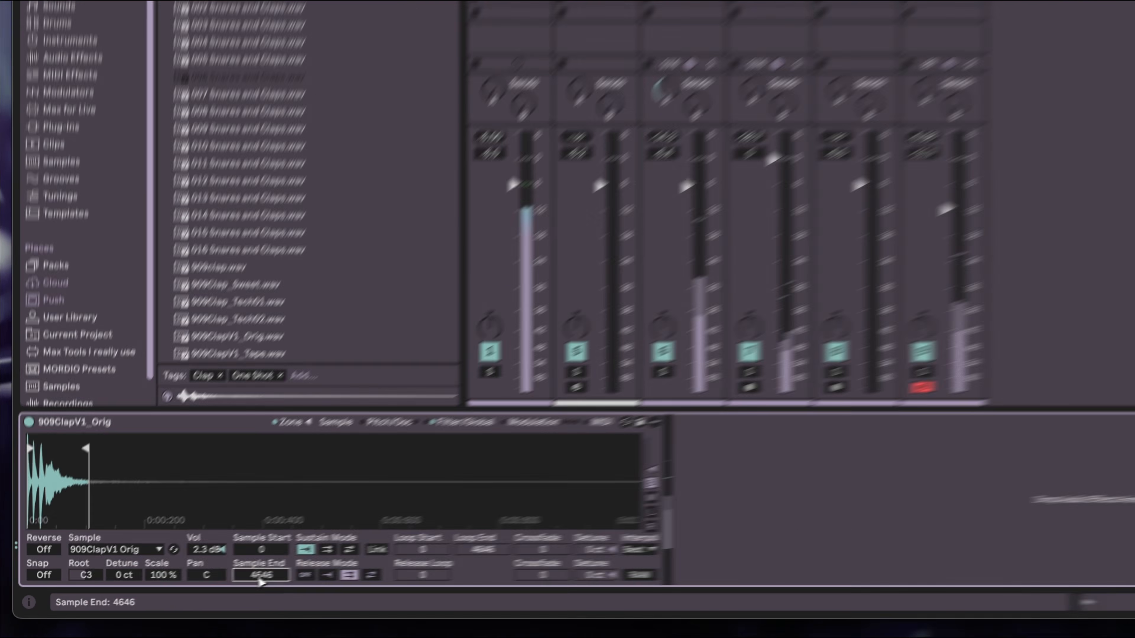
pyautogui.moveTo(259, 578); pyautogui.dragTo(259, 581)
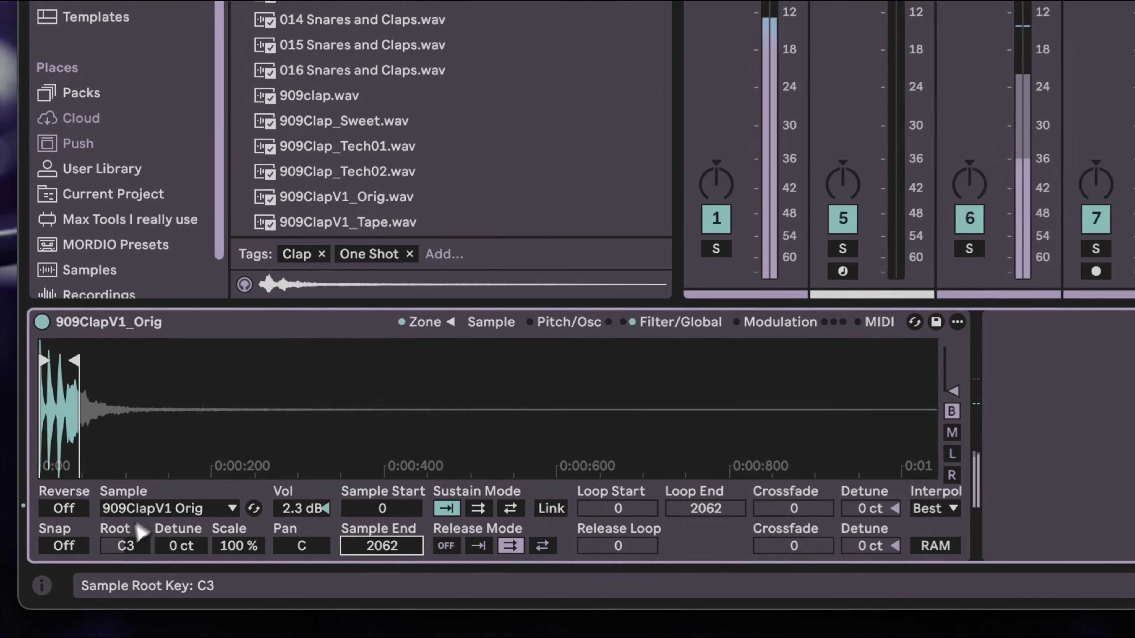
# Select the 006 Snares and Claps sample, shorten it to a sample end of 686 and set its root key to G#4.
pyautogui.click(72, 574)
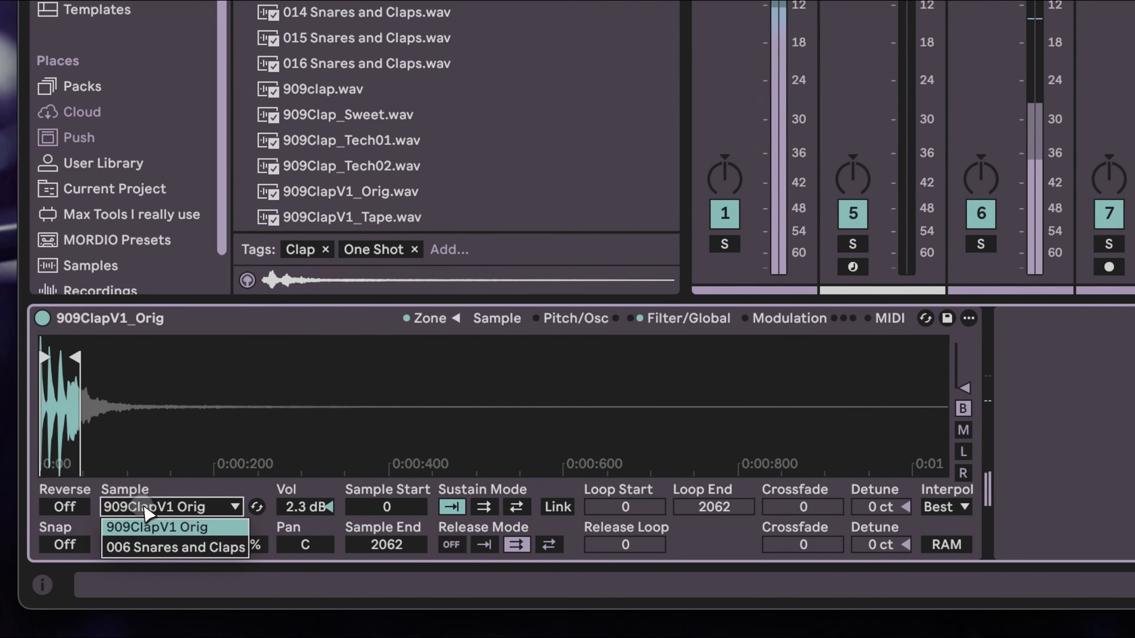
pyautogui.click(139, 547)
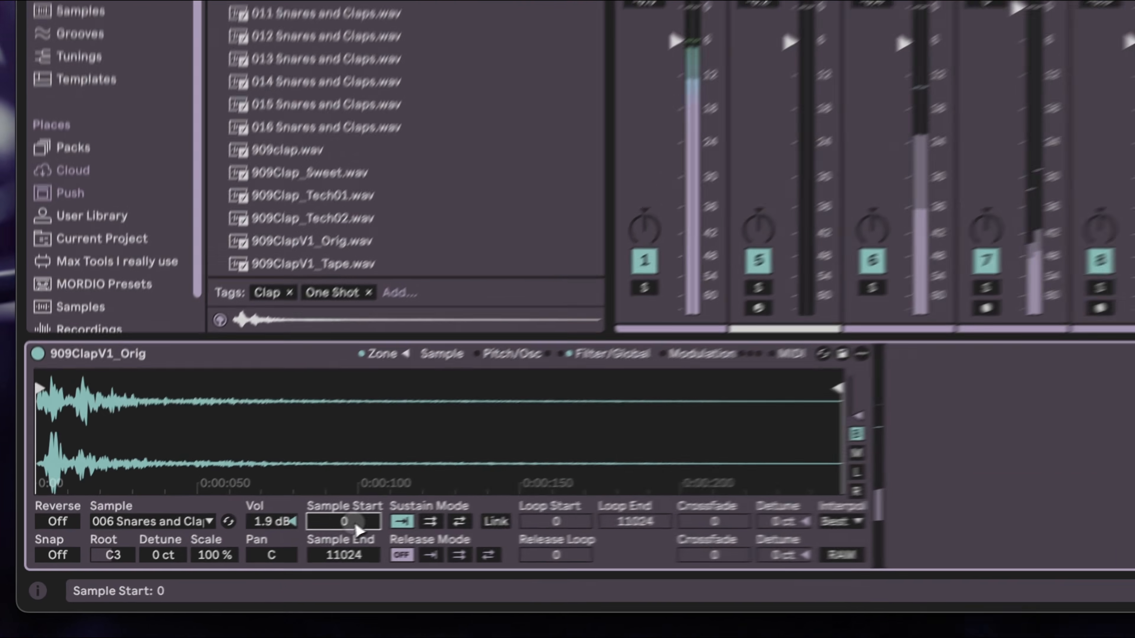
pyautogui.moveTo(200, 575); pyautogui.dragTo(201, 573)
pyautogui.moveTo(401, 514); pyautogui.dragTo(403, 517)
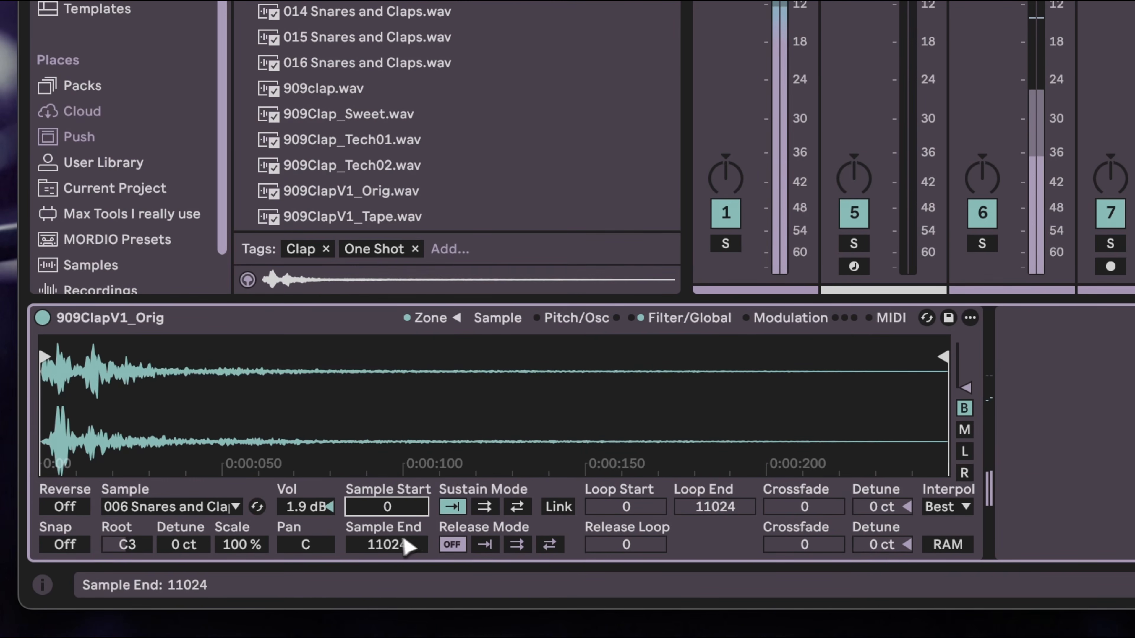
pyautogui.moveTo(387, 538); pyautogui.dragTo(386, 540)
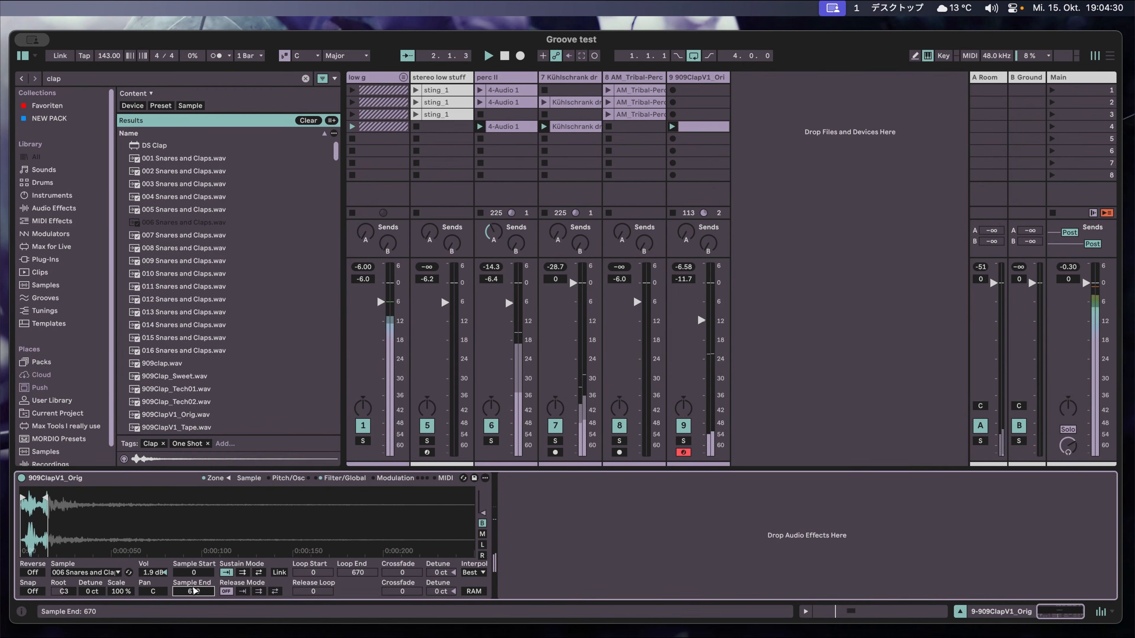
pyautogui.moveTo(194, 590); pyautogui.dragTo(164, 610)
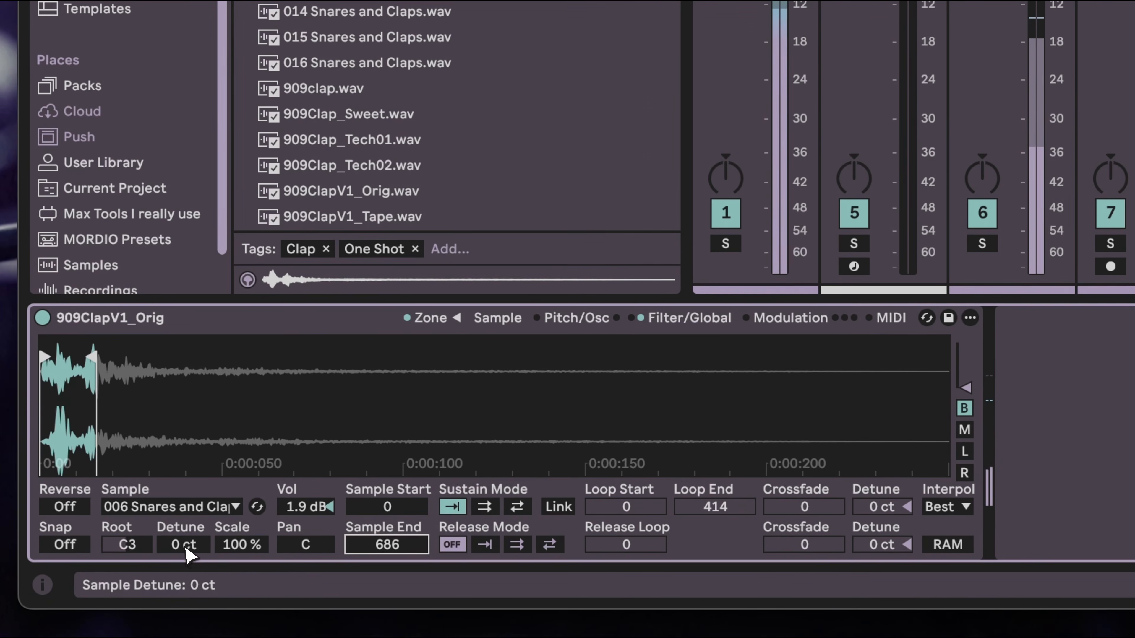
pyautogui.moveTo(184, 550); pyautogui.dragTo(184, 550)
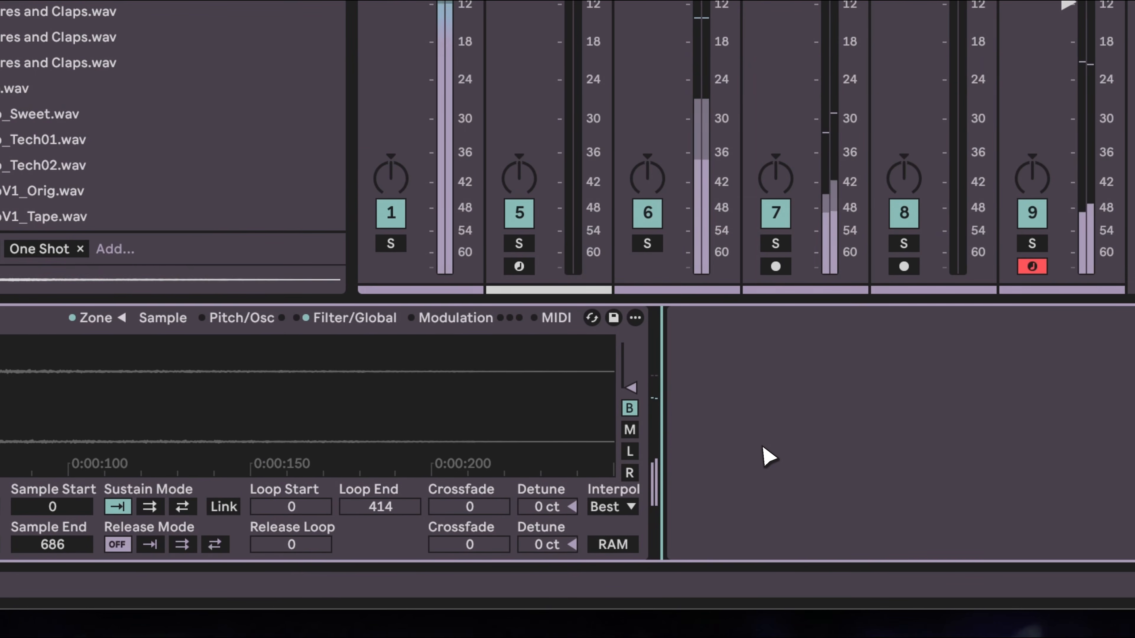
# Check the note in the clap track's clip, return to the Sampler and stop playback.
pyautogui.hotkey('shift', 'Tab')
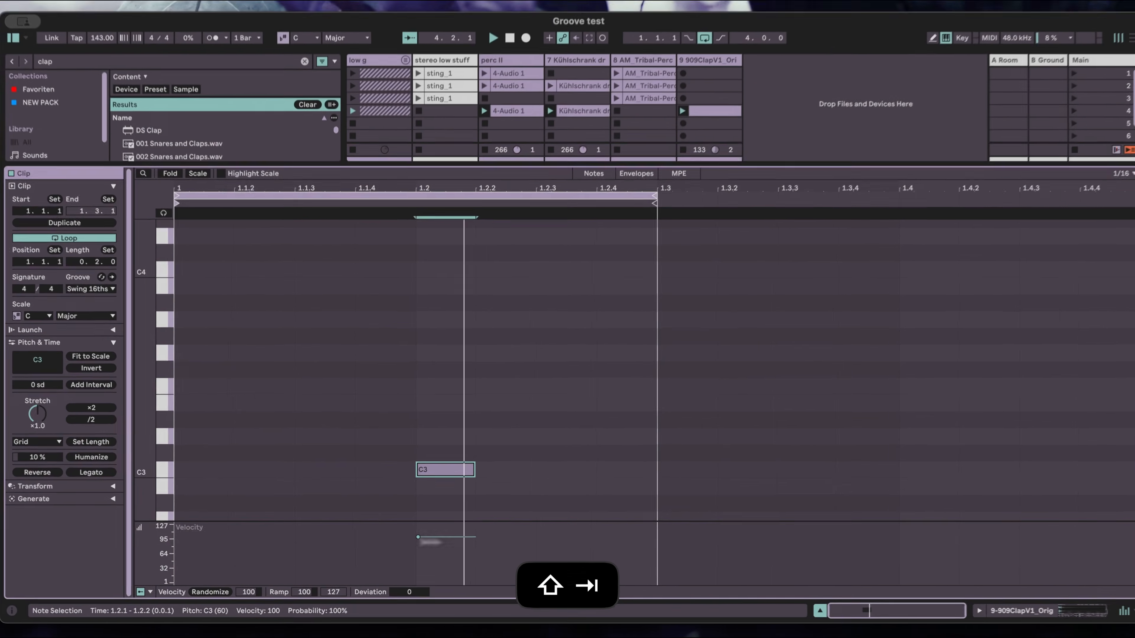
pyautogui.hotkey('shift', 'Tab')
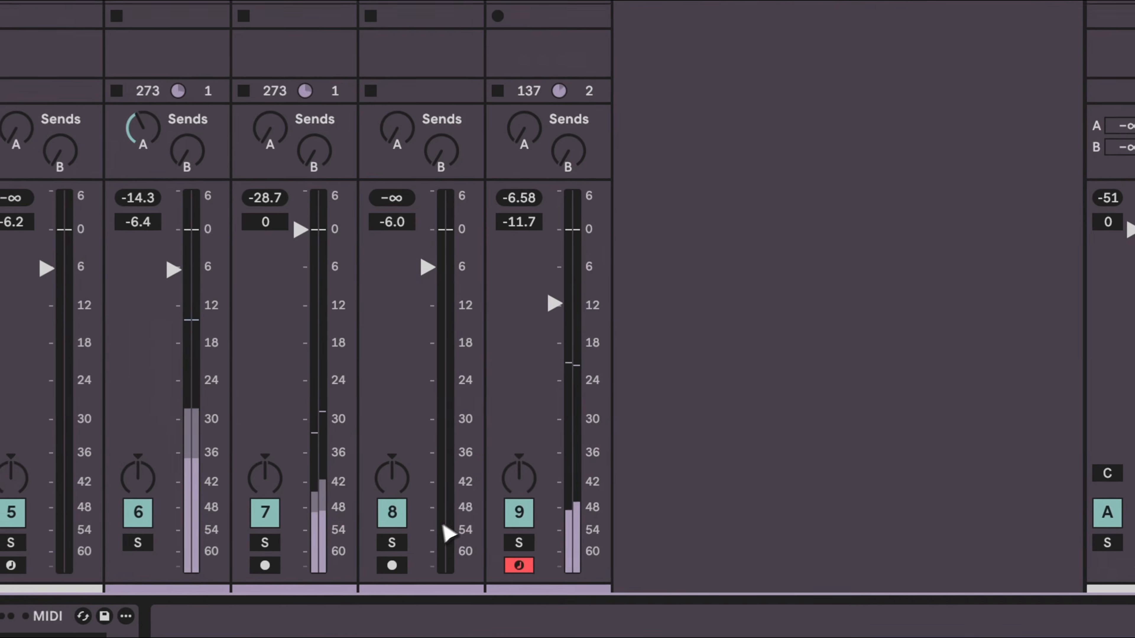
pyautogui.press('space')
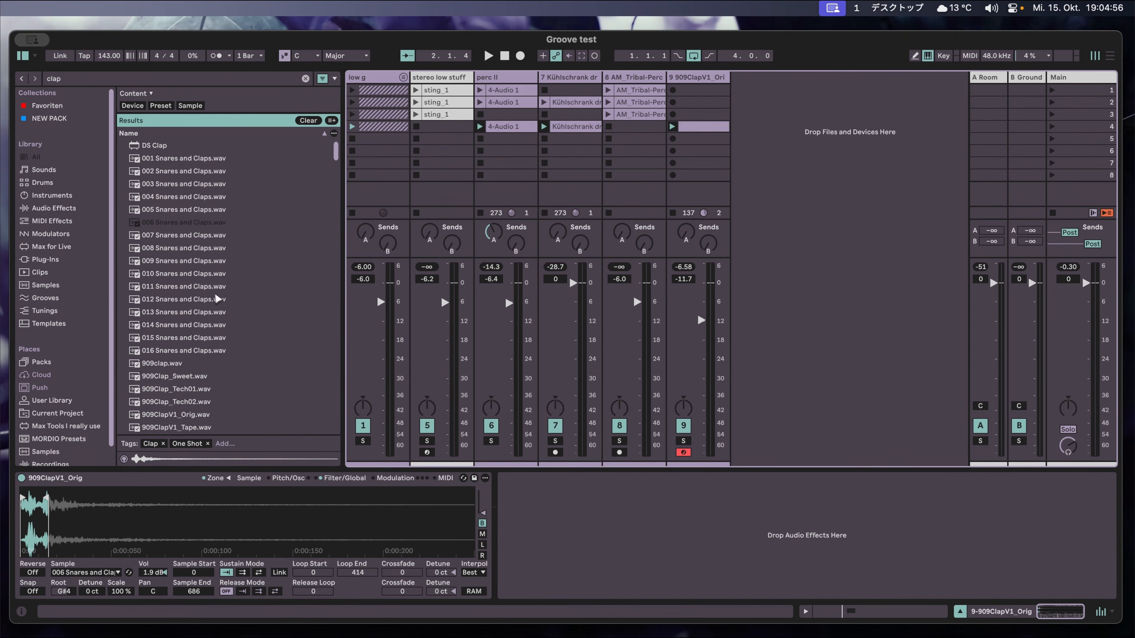
# Replace the 909ClapV1_Orig track with a new track holding the 909 Core Kit, searching the browser for "drum 909".
pyautogui.press('super+f')
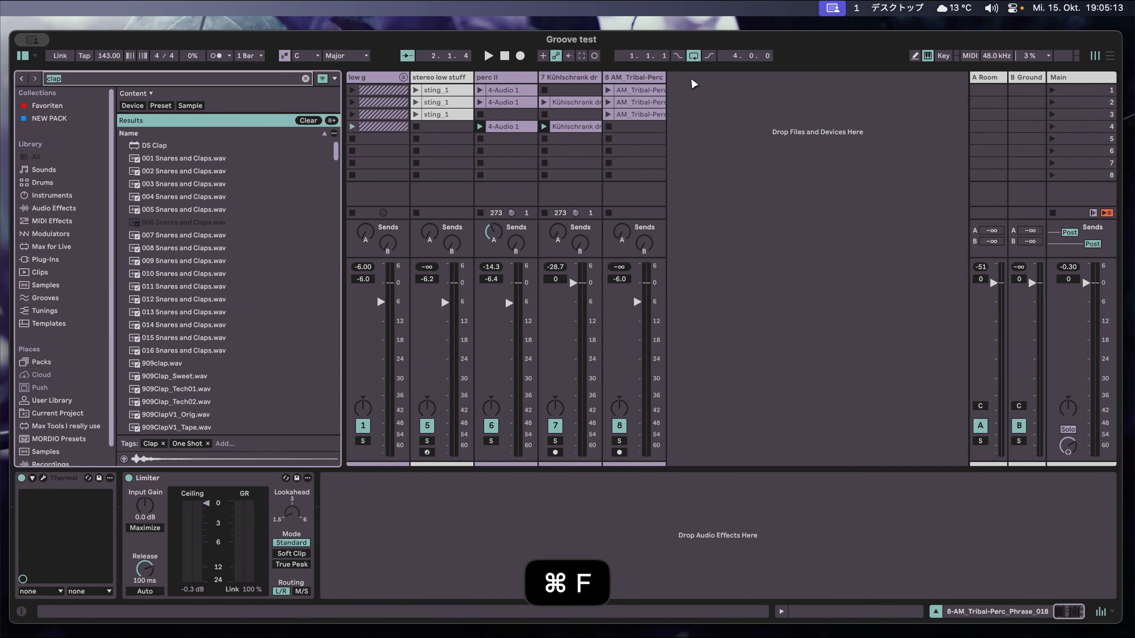
pyautogui.write('drum 909')
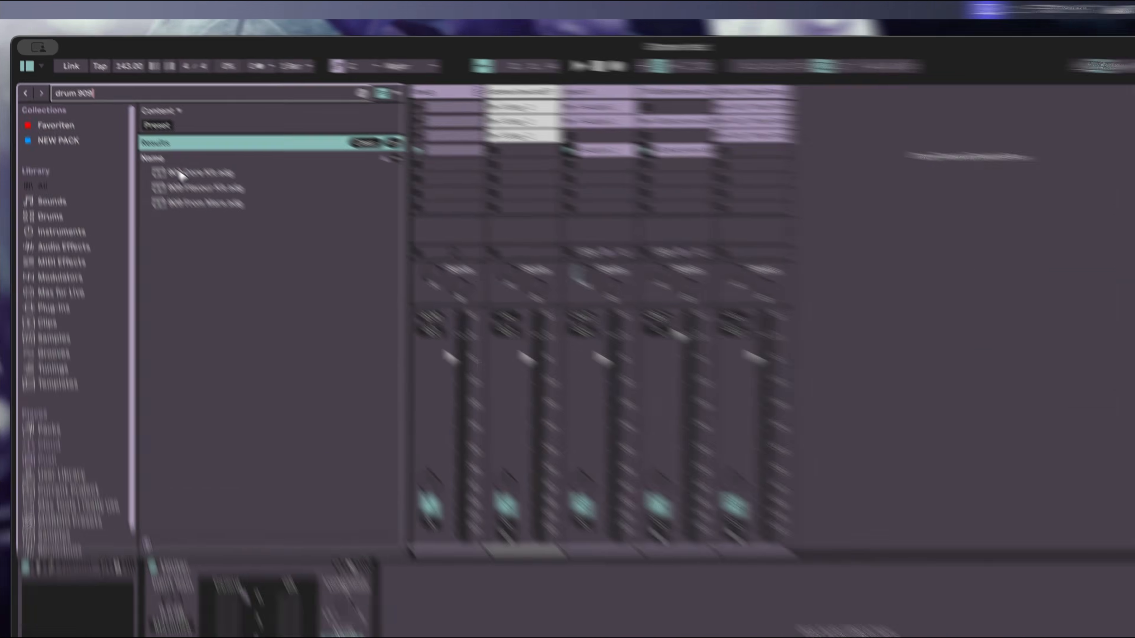
pyautogui.click(181, 174)
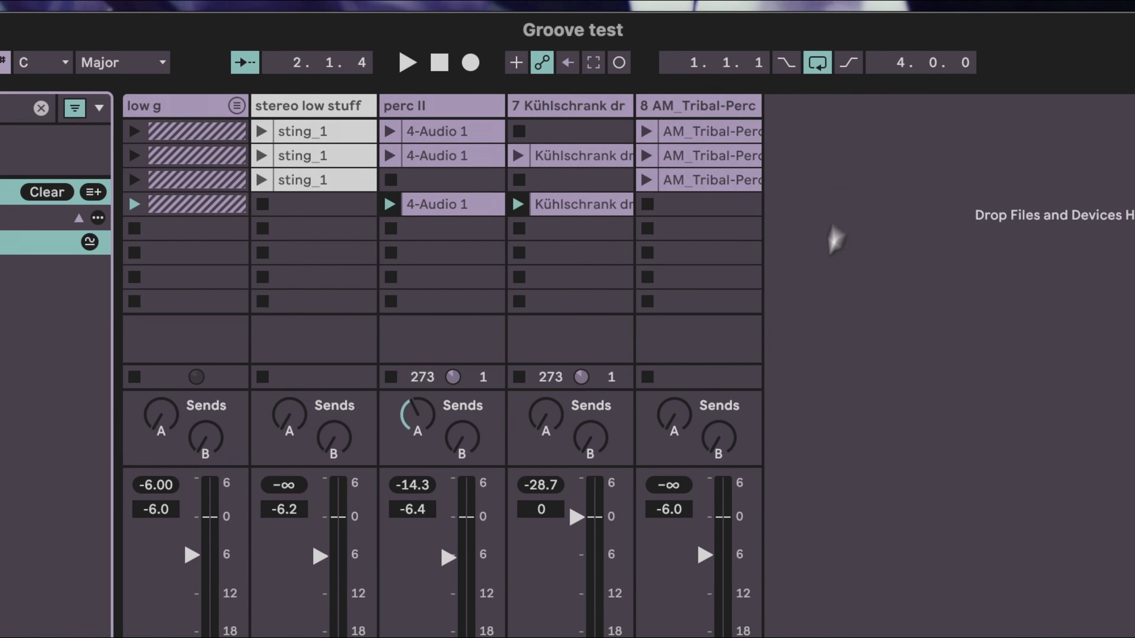
pyautogui.moveTo(833, 239); pyautogui.dragTo(785, 226)
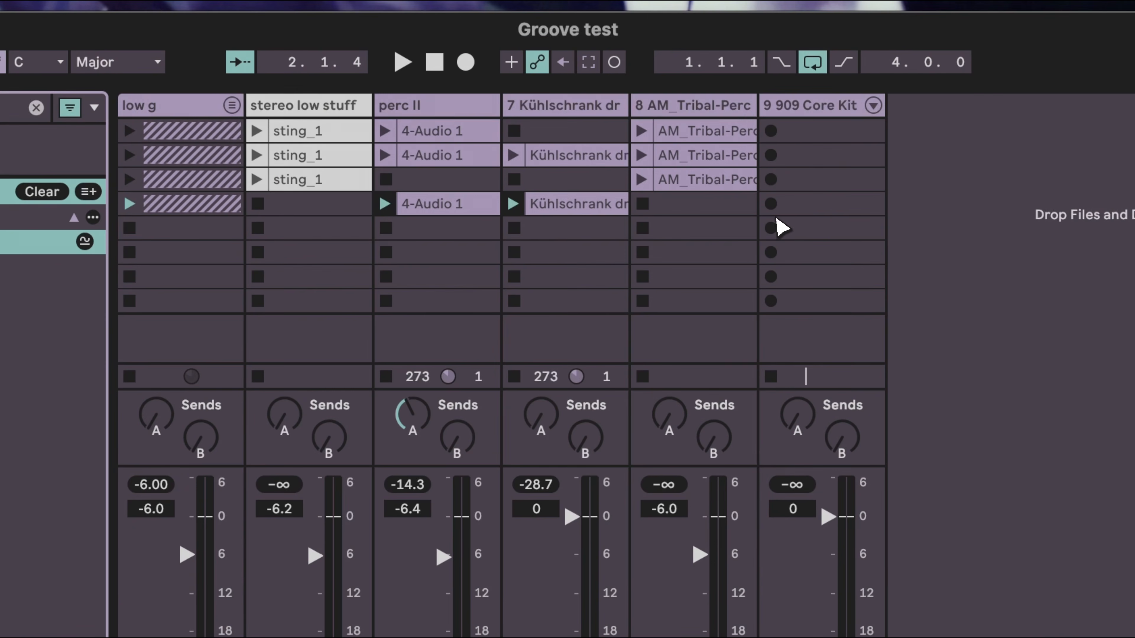
# Create a one-bar clip in the 909 Core Kit track's fourth slot with Hand Clap notes at 1.2 and 1.4.
pyautogui.doubleClick(818, 206)
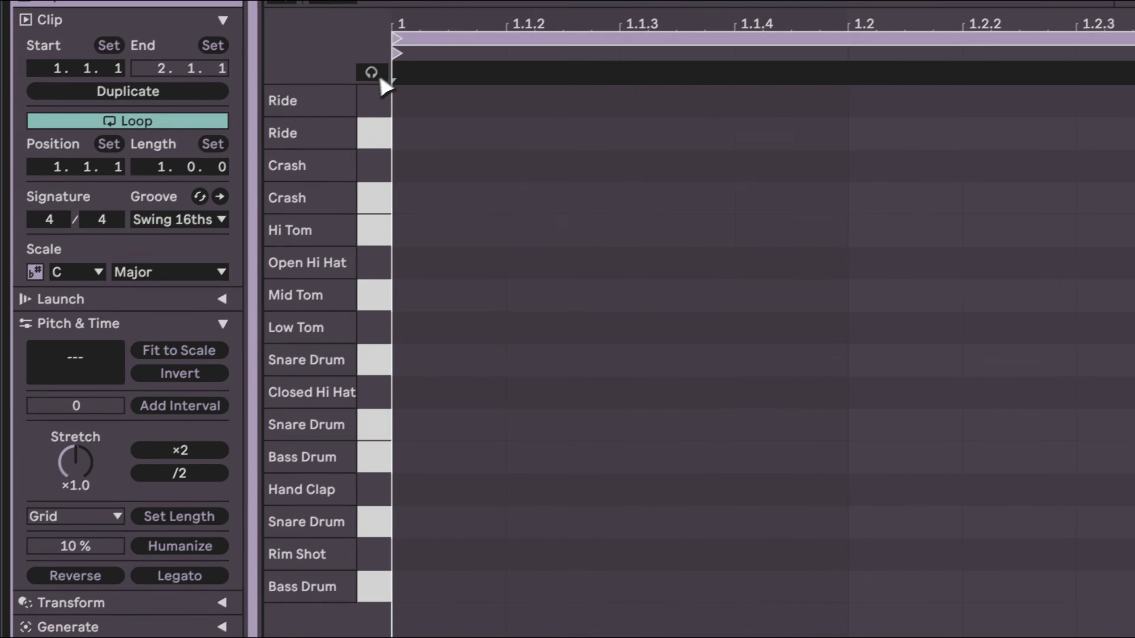
pyautogui.moveTo(342, 132); pyautogui.dragTo(315, 469)
pyautogui.click(324, 523)
pyautogui.click(324, 524)
pyautogui.press('space')
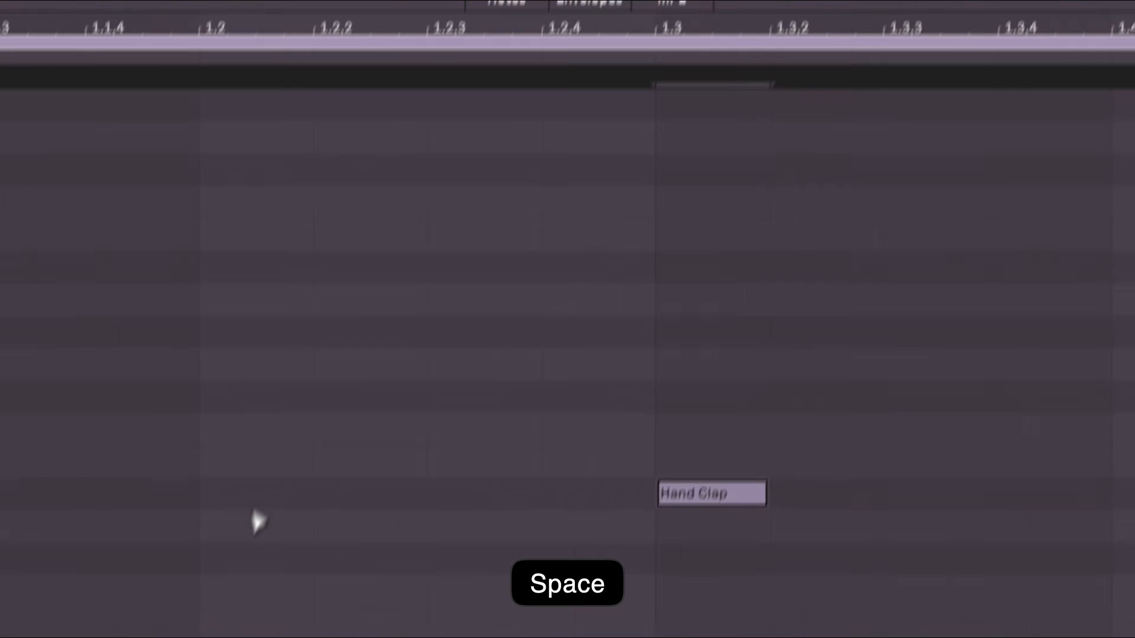
pyautogui.doubleClick(255, 496)
pyautogui.moveTo(677, 499); pyautogui.dragTo(1130, 500)
pyautogui.click(456, 206)
# Set the Bass Drum's Decay macro in the 909 Core Kit to 14 and start playback.
pyautogui.hotkey('shift', 'Tab')
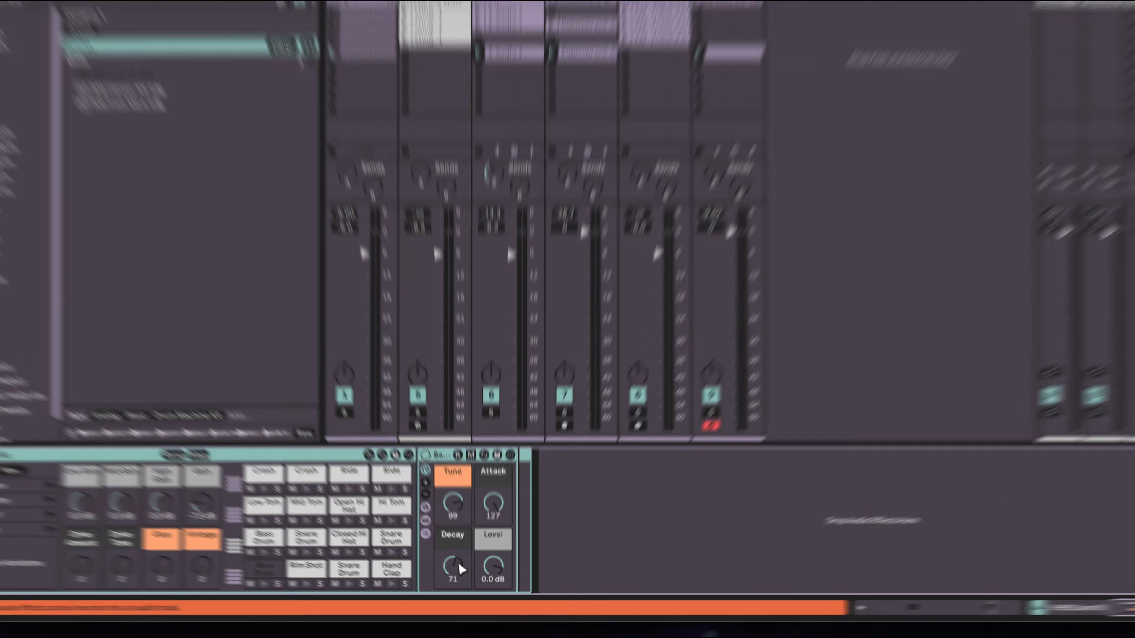
pyautogui.moveTo(463, 574); pyautogui.dragTo(463, 602)
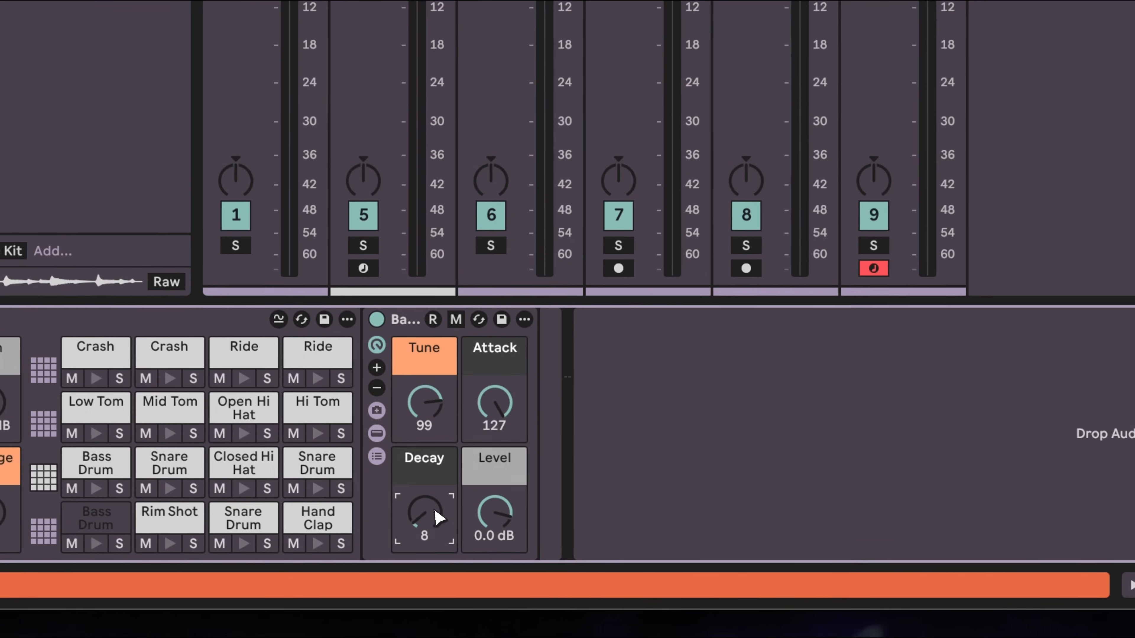
pyautogui.moveTo(438, 518); pyautogui.dragTo(436, 512)
pyautogui.press('space')
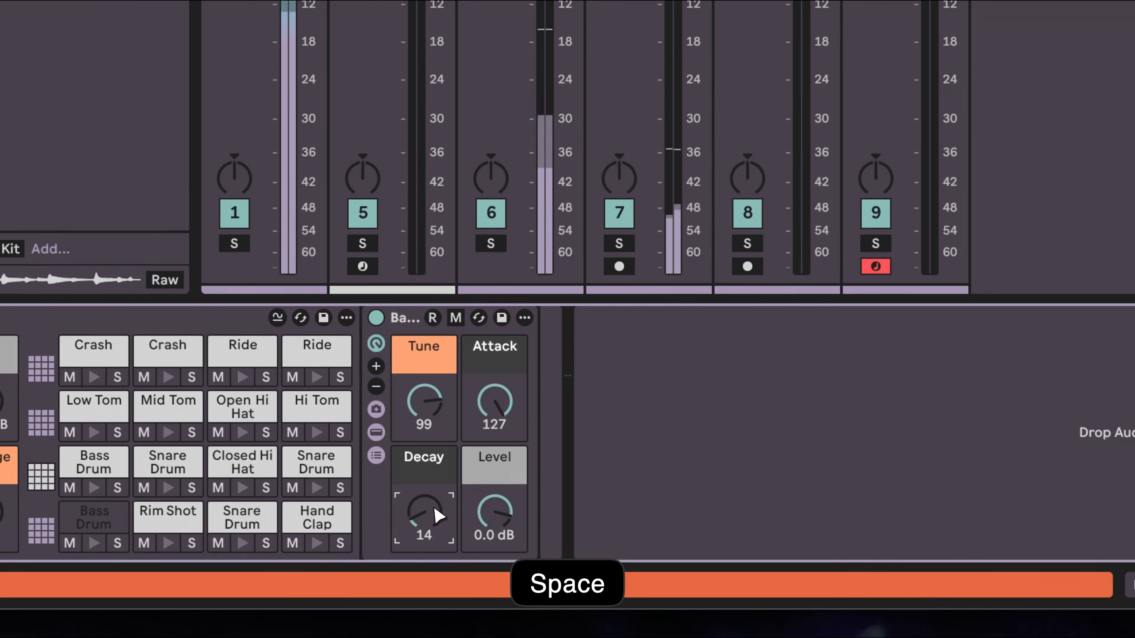
# Show the Hand Clap pad's sample device and shorten the Hand Clap 909 sample to about its first 80 ms.
pyautogui.click(304, 519)
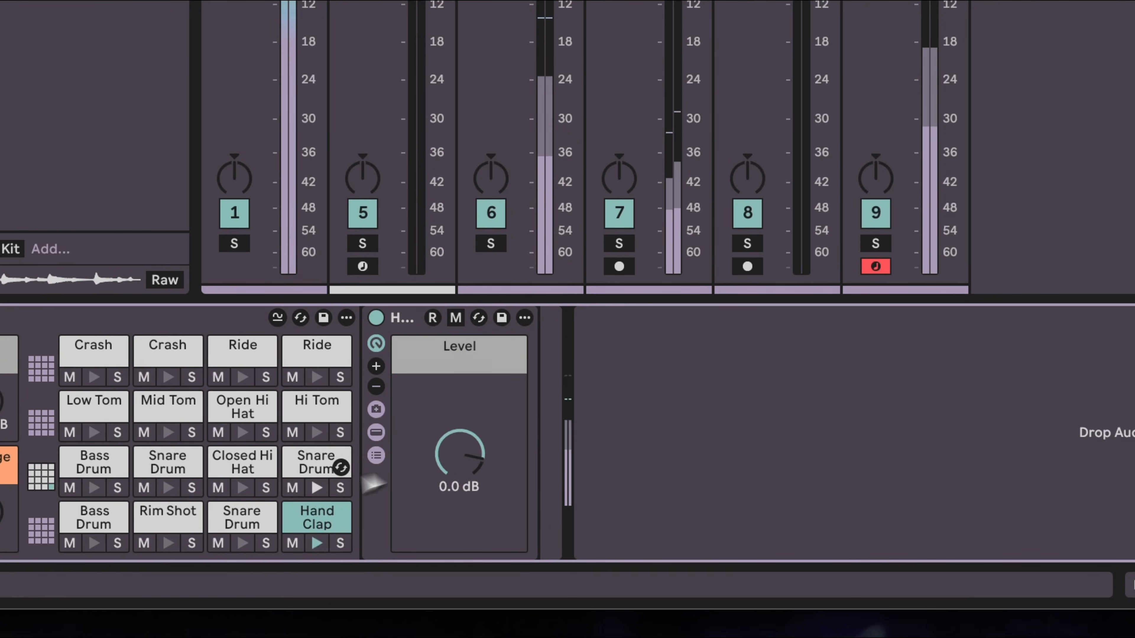
pyautogui.click(376, 433)
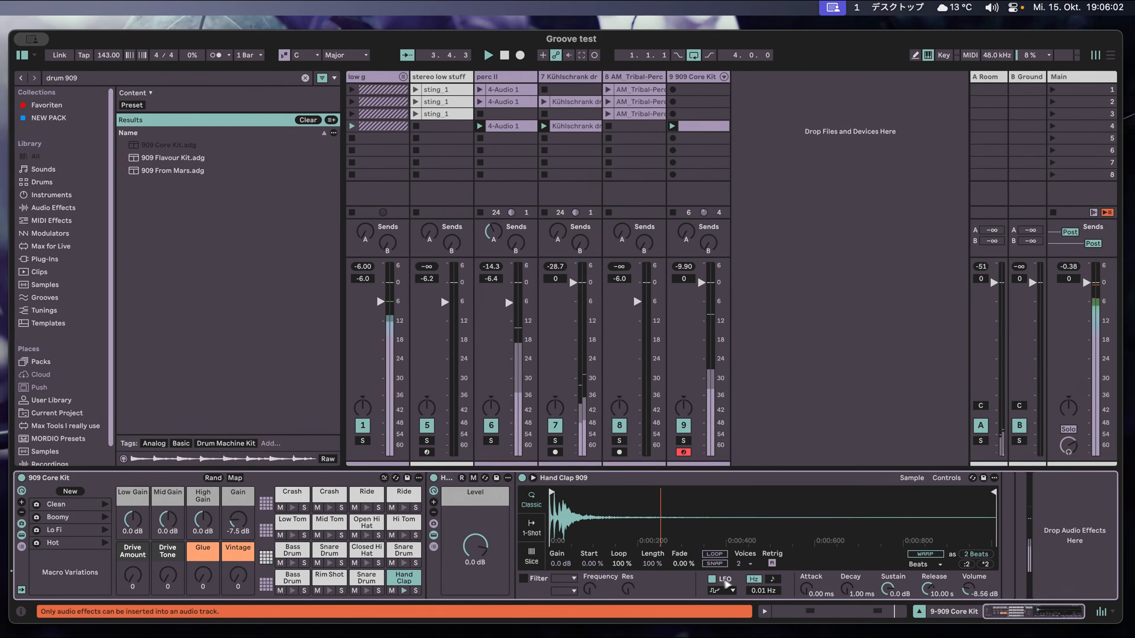
pyautogui.press('space')
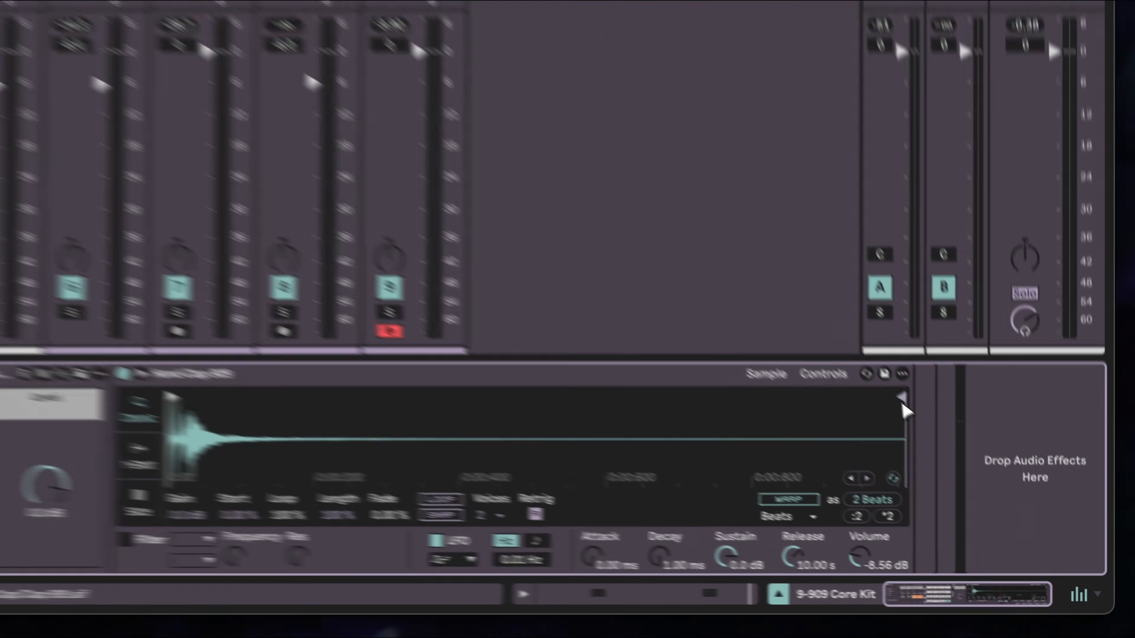
pyautogui.moveTo(992, 494); pyautogui.dragTo(575, 523)
pyautogui.press('space')
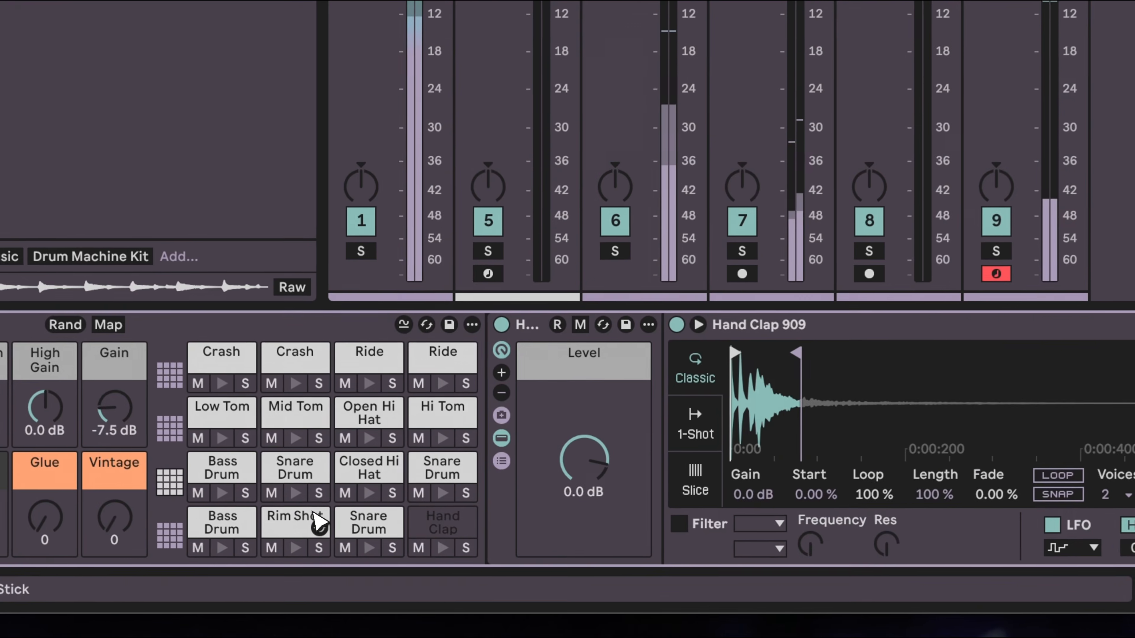
pyautogui.press('space')
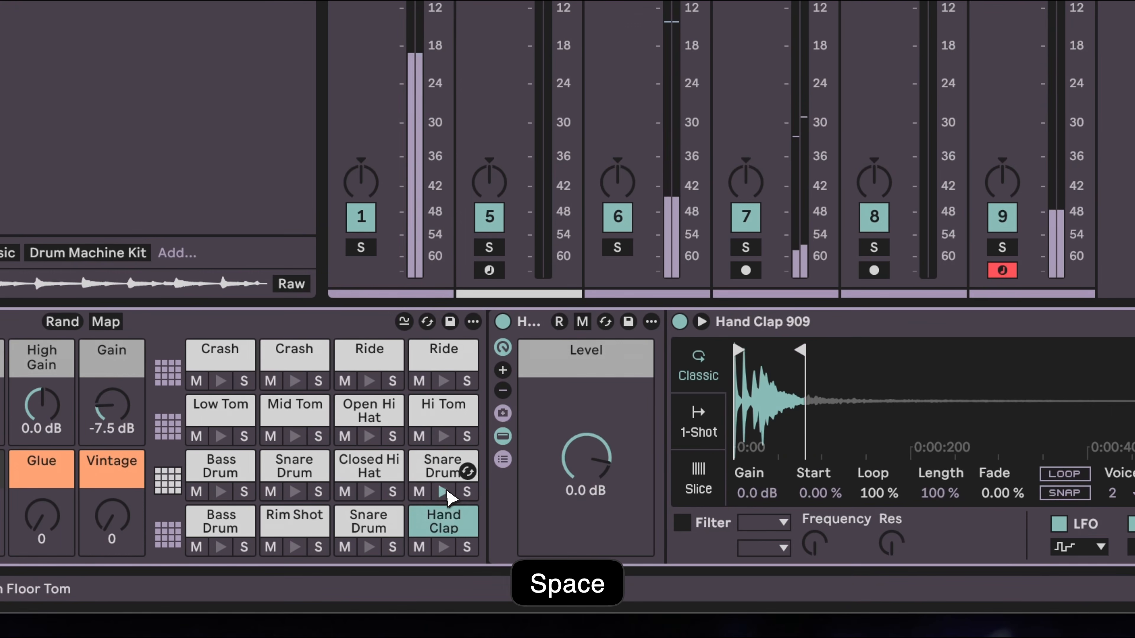
# Layer Closed Hi Hat notes over both Hand Clap notes in the clip, aligned at 1.2 and 1.4.
pyautogui.hotkey('shift', 'Tab')
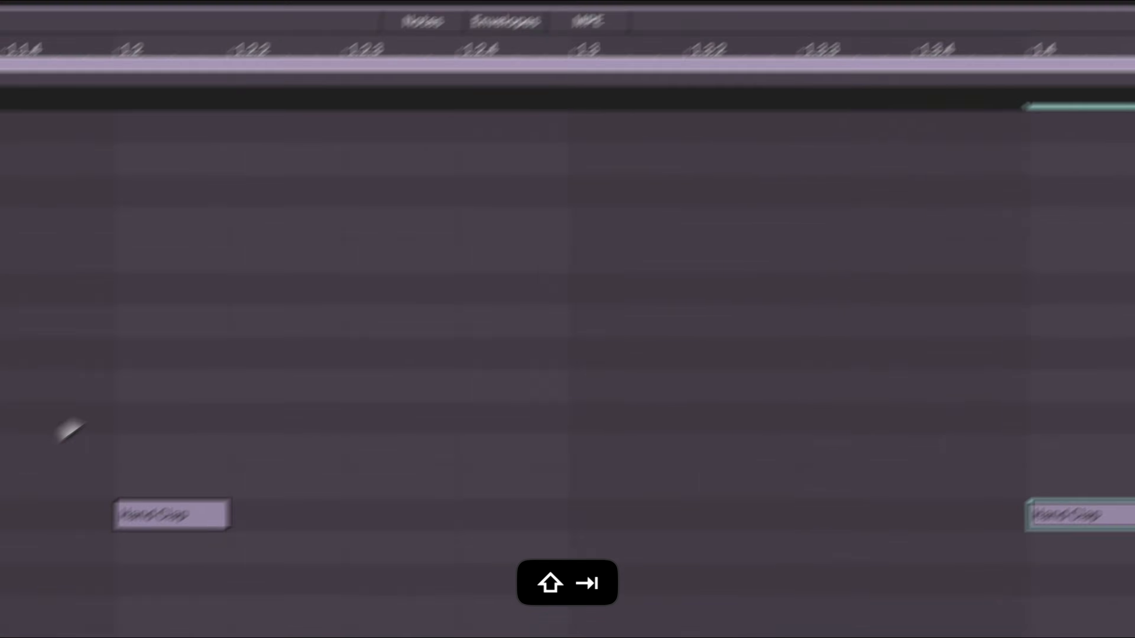
pyautogui.hotkey('alt', 'Up')
pyautogui.hotkey('alt', 'Down')
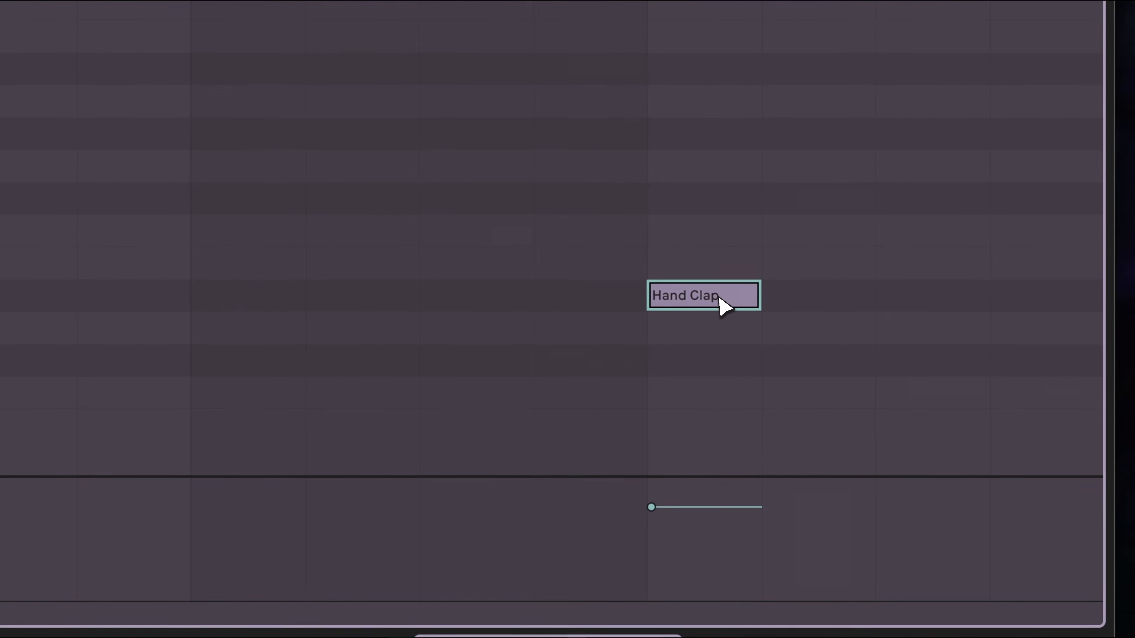
pyautogui.moveTo(719, 298); pyautogui.dragTo(694, 232)
pyautogui.press('space')
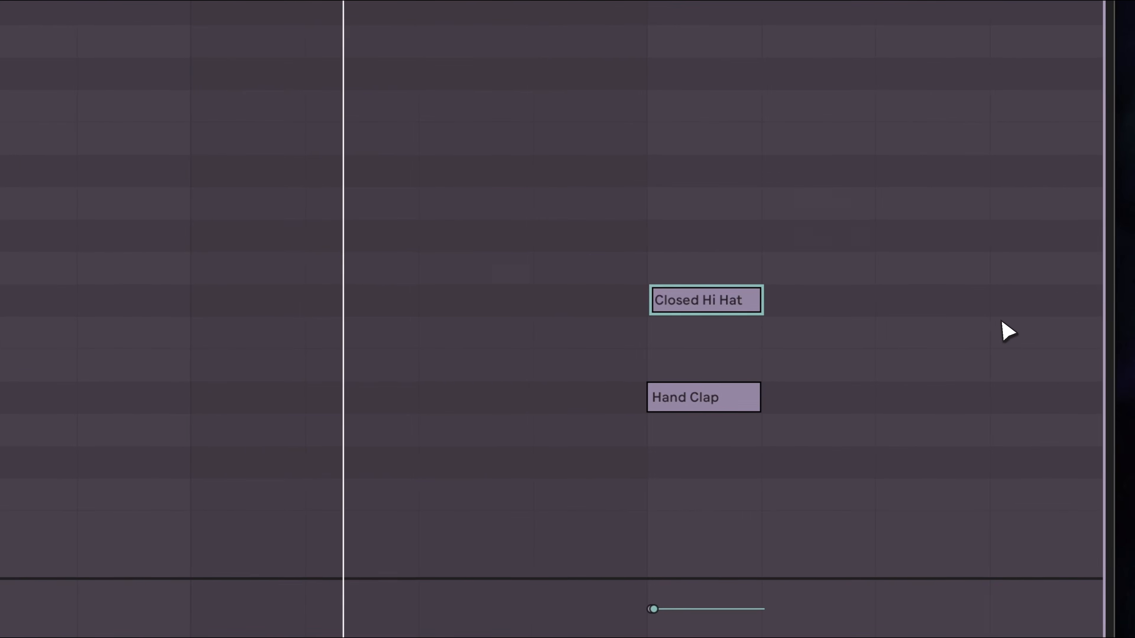
pyautogui.press('Left')
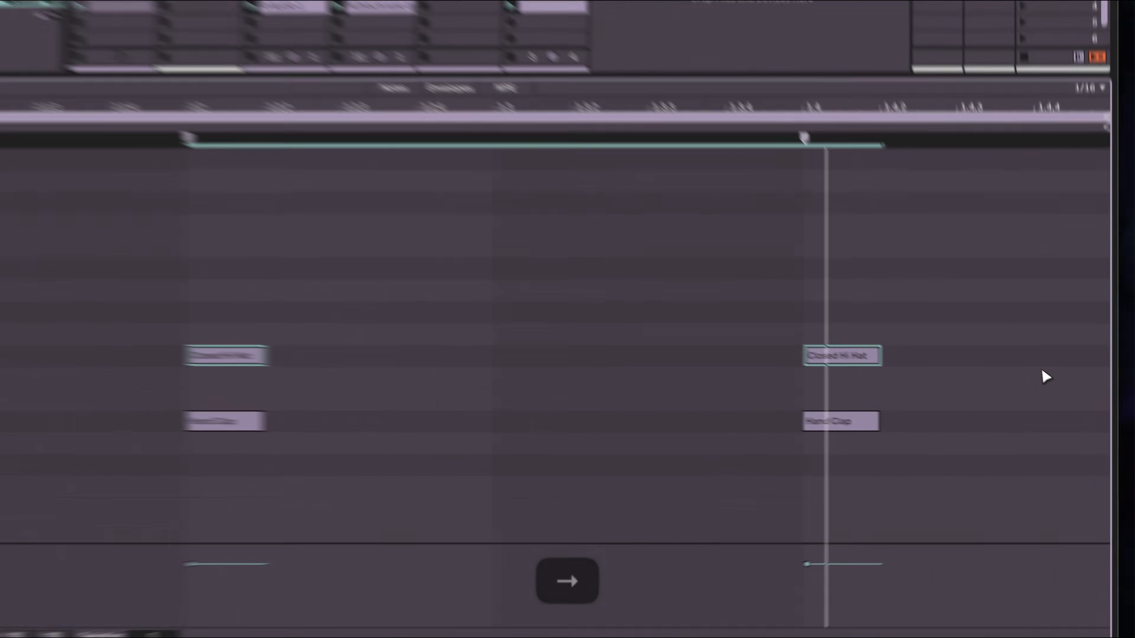
pyautogui.press('Left')
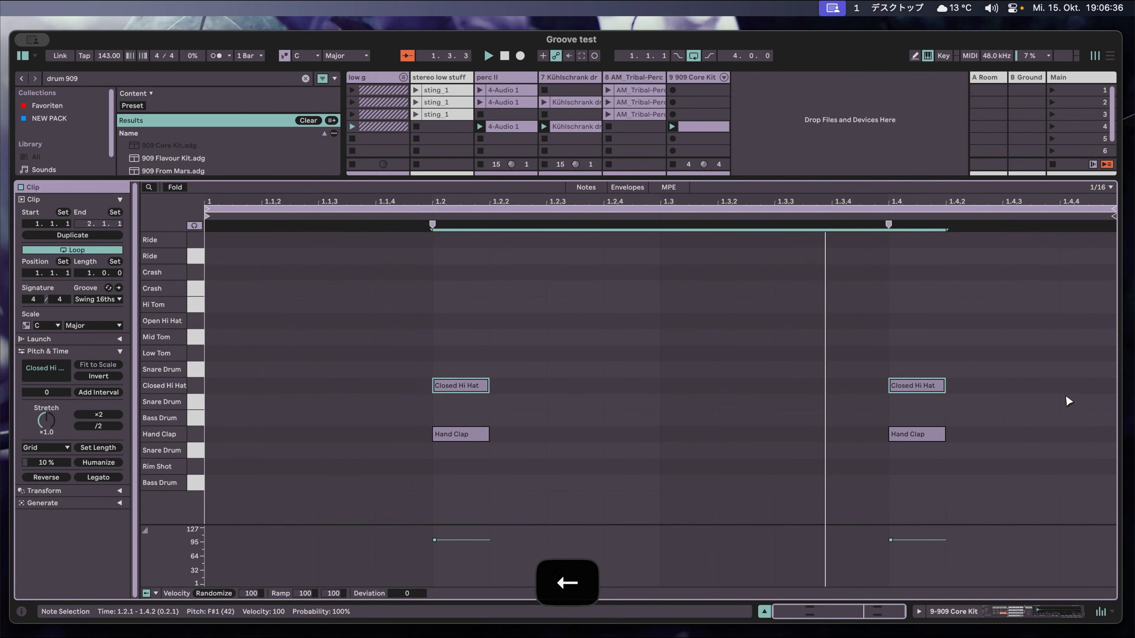
# Audition the two layered notes on neighbouring drum pads, settle on the Snare Drum at G1, and stop playback in the device view.
pyautogui.press('Down')
pyautogui.press('Down')
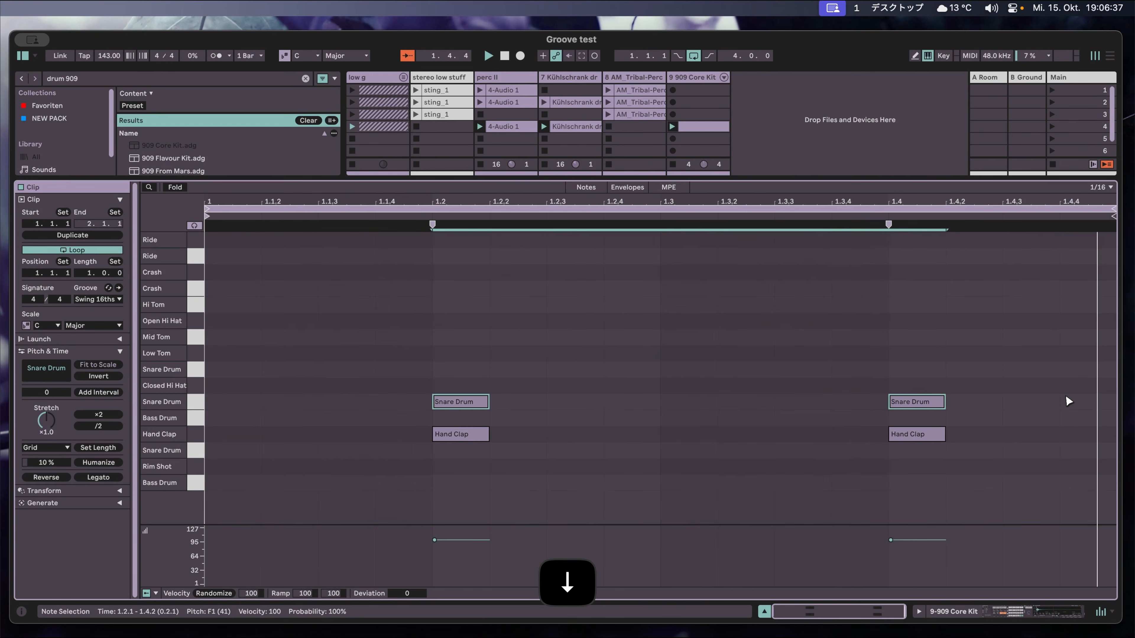
pyautogui.press('Up')
pyautogui.press('Up')
pyautogui.press('Up')
pyautogui.press('Up')
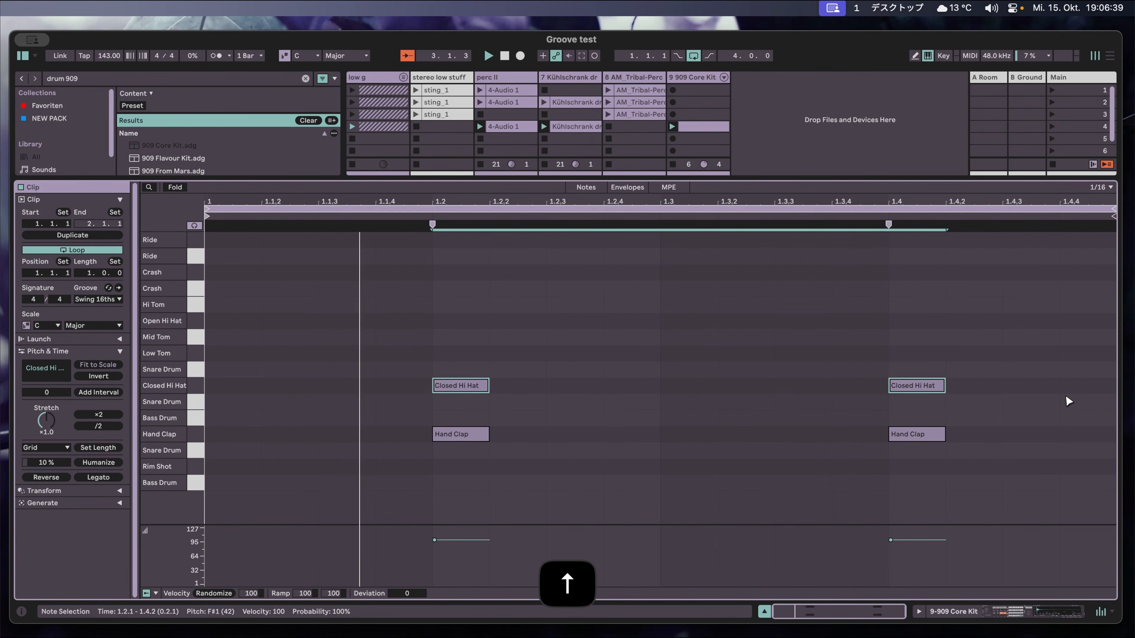
pyautogui.press('Down')
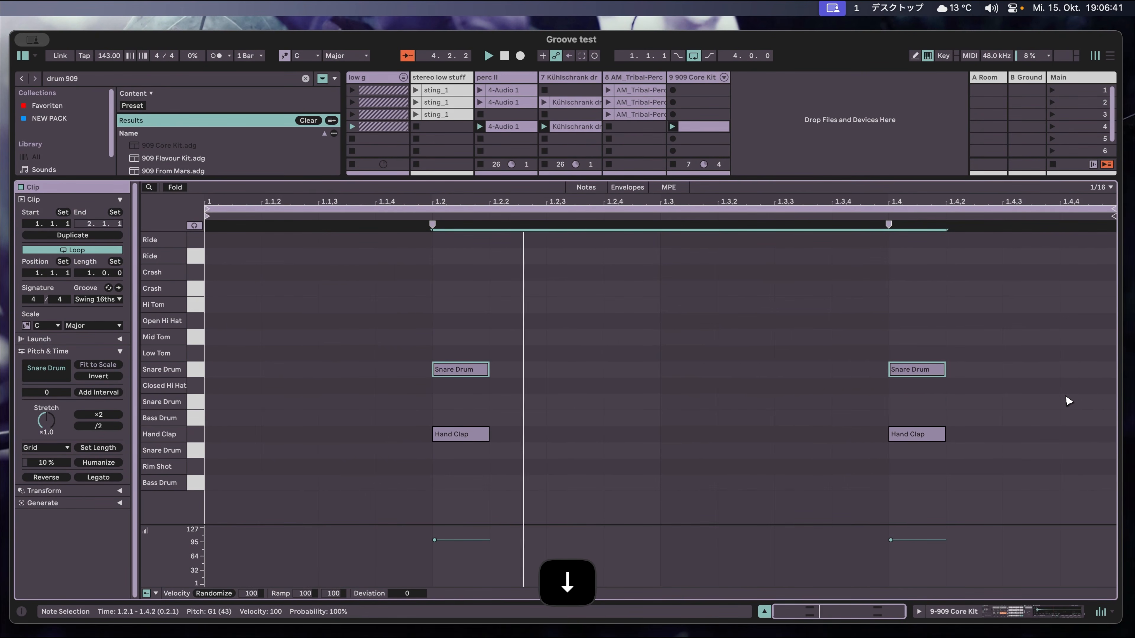
pyautogui.press('Up')
pyautogui.press('Up')
pyautogui.press('Down')
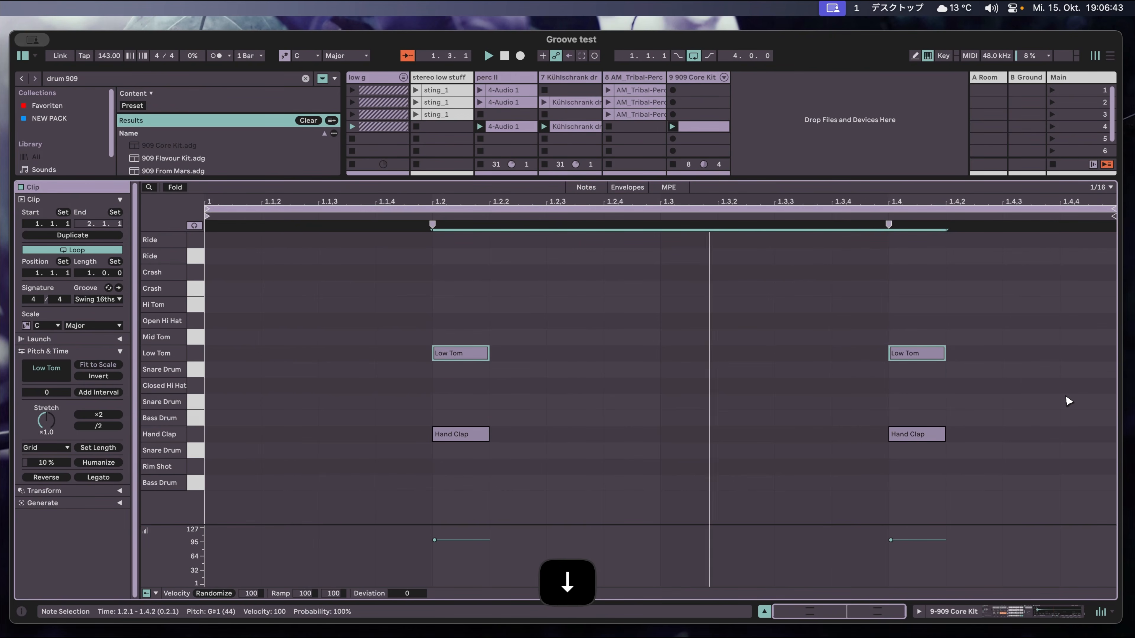
pyautogui.press('Down')
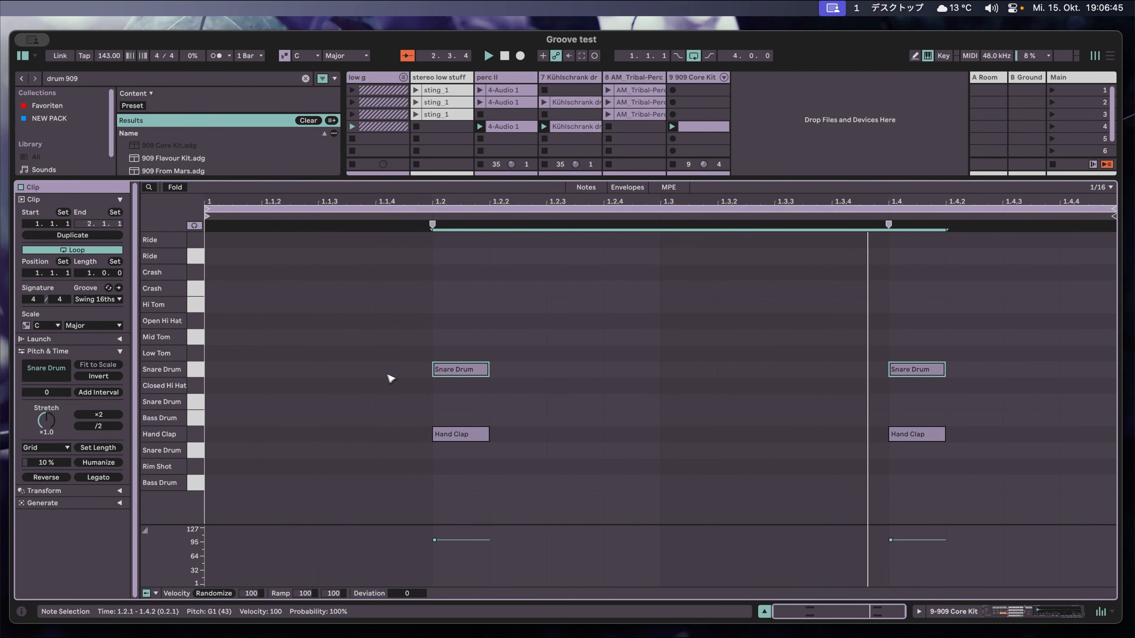
pyautogui.hotkey('shift', 'Tab')
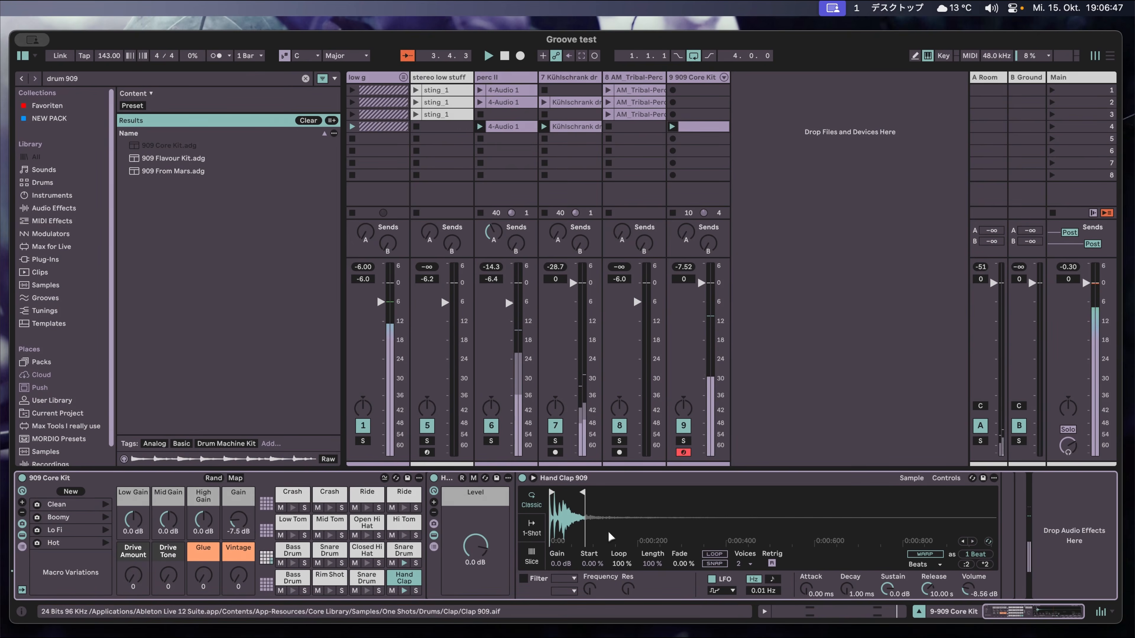
pyautogui.press('space')
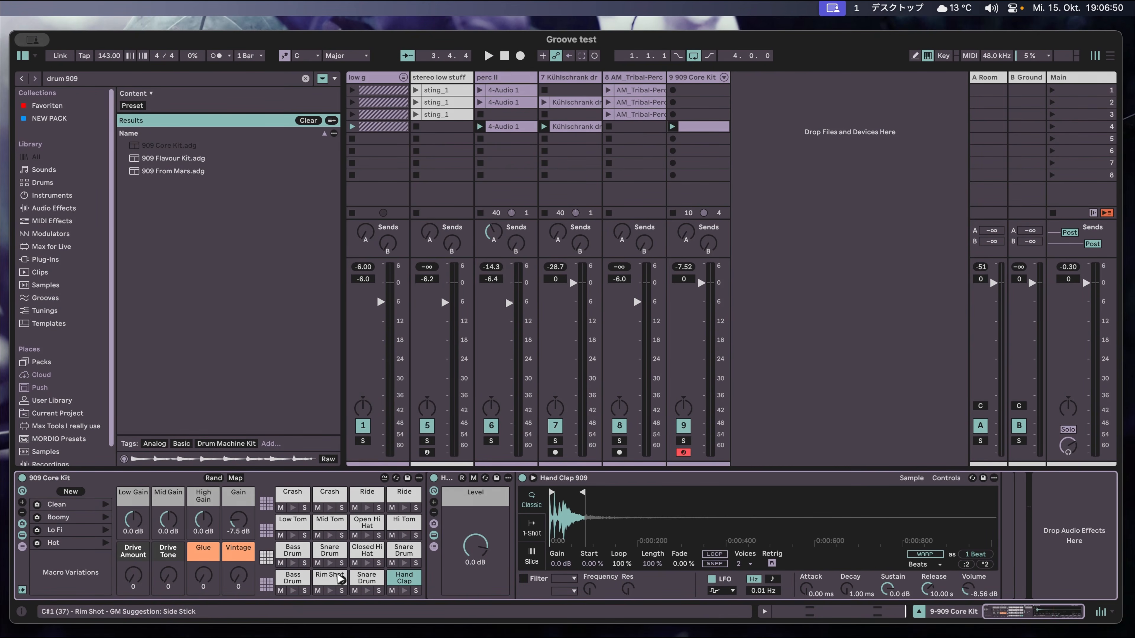
# Shape the Snare Drum at G1 during playback with Tune 37, Snappy 00, Tone 1.10 s and Sustain -43 dB.
pyautogui.press('space')
pyautogui.click(405, 553)
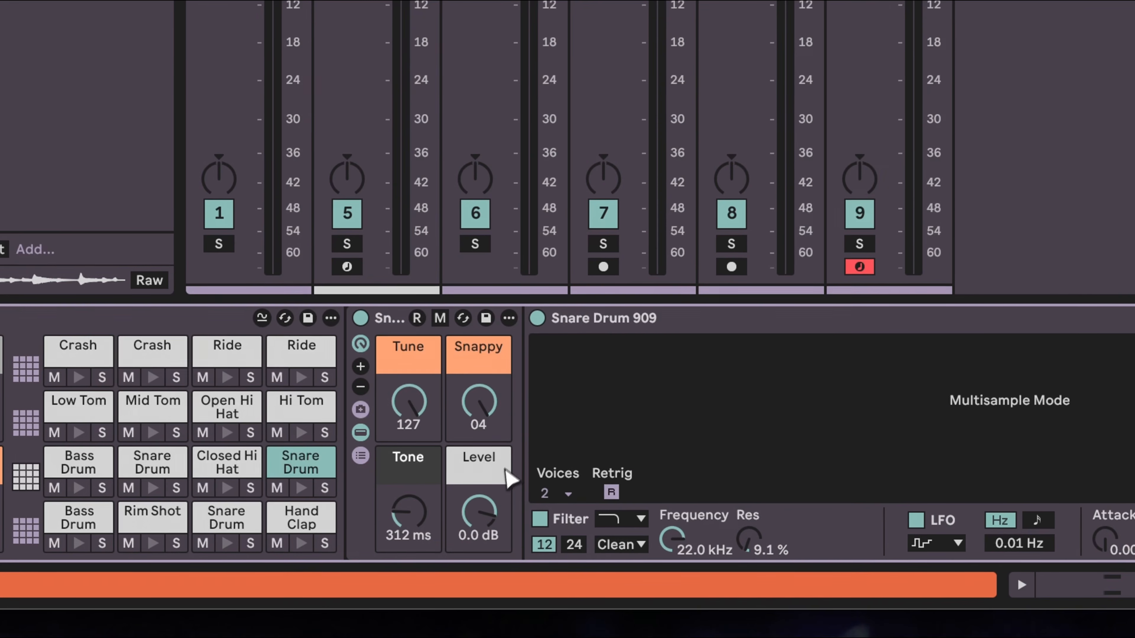
pyautogui.press('space')
pyautogui.moveTo(405, 517); pyautogui.dragTo(406, 513)
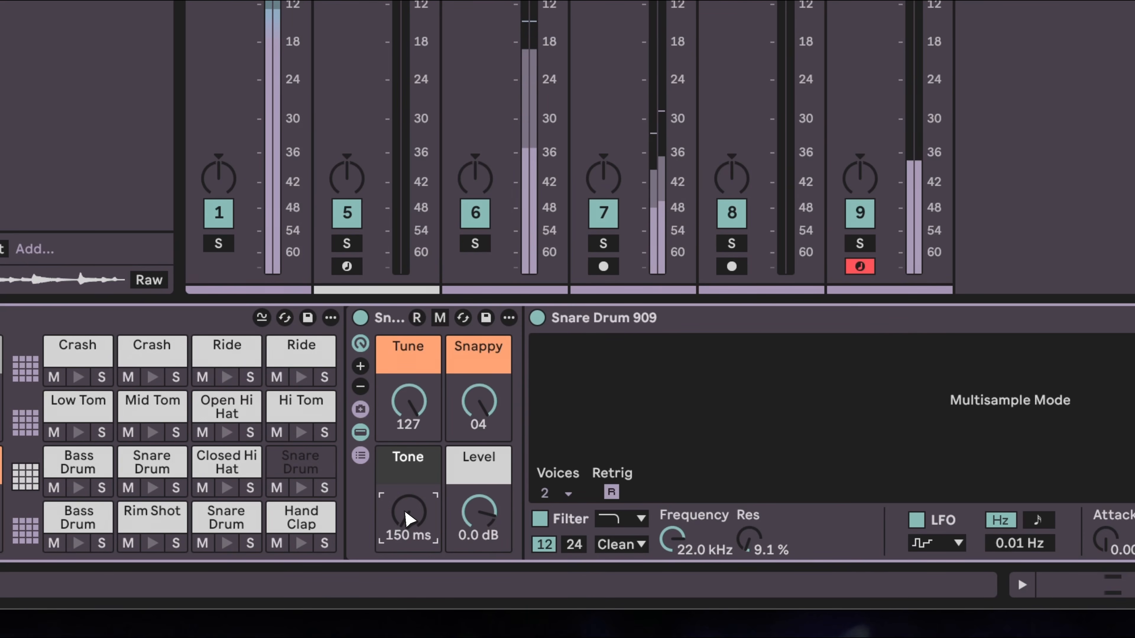
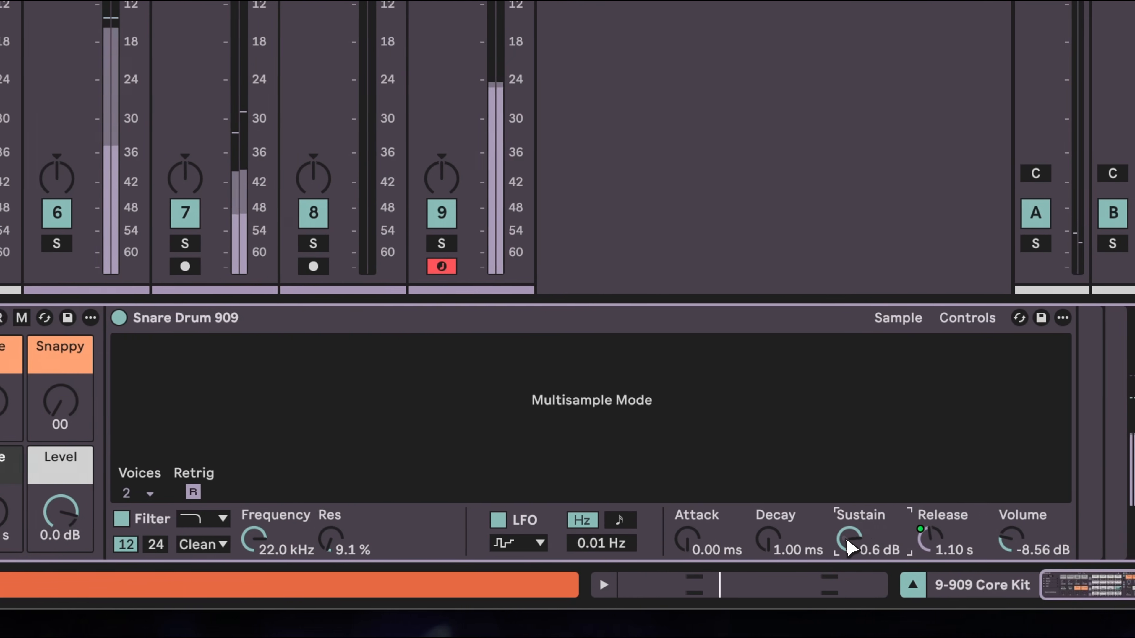
pyautogui.moveTo(846, 540); pyautogui.dragTo(846, 608)
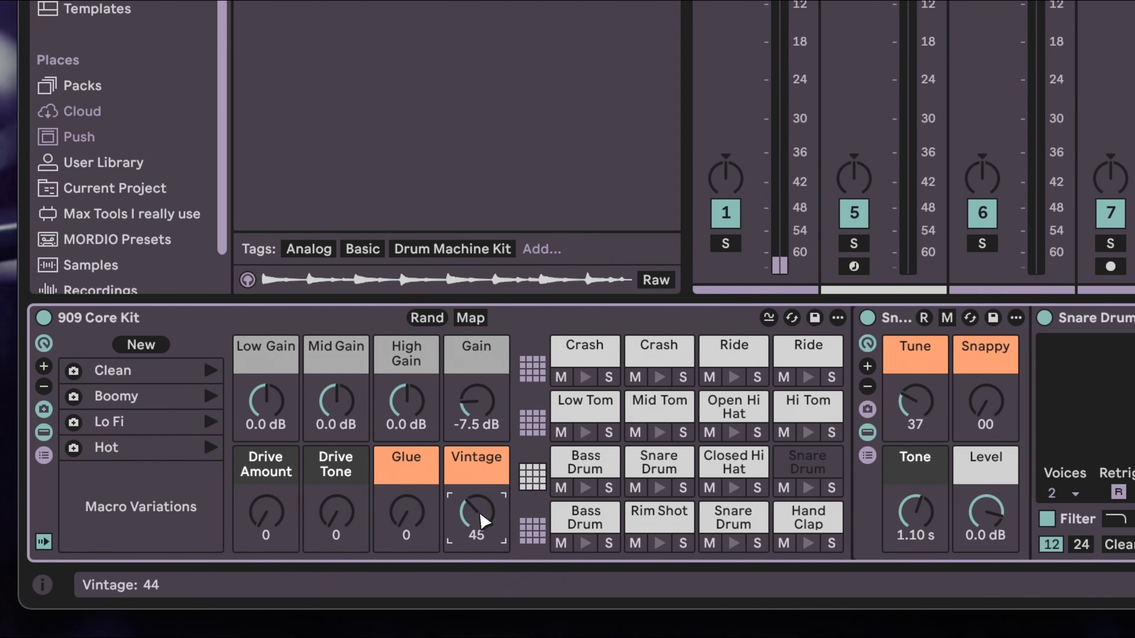
# Set the 909 Core Kit's Vintage macro to 105 and high-pass filter the Snare Drum 909 at 7.72 kHz.
pyautogui.press('space')
pyautogui.scroll(5, 483, 521)
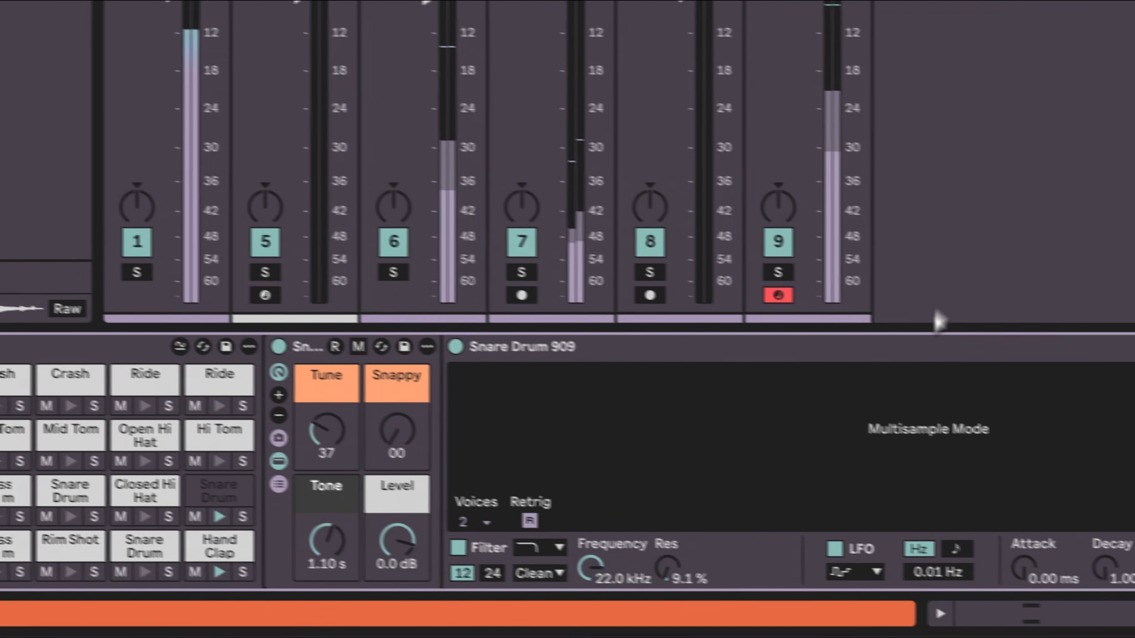
pyautogui.press('space')
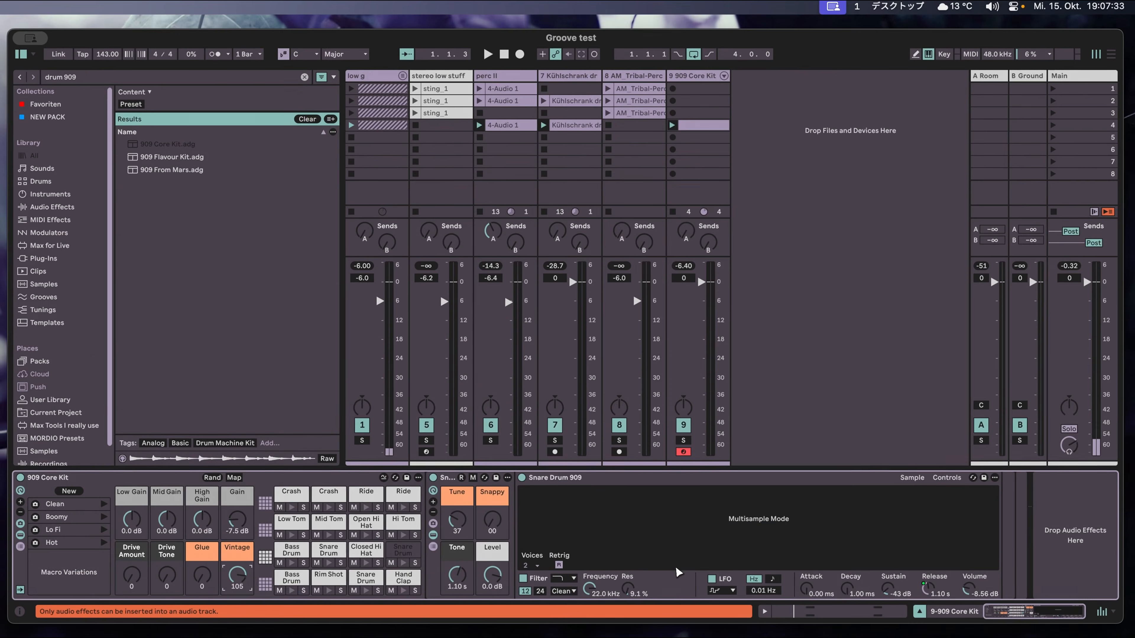
pyautogui.press('space')
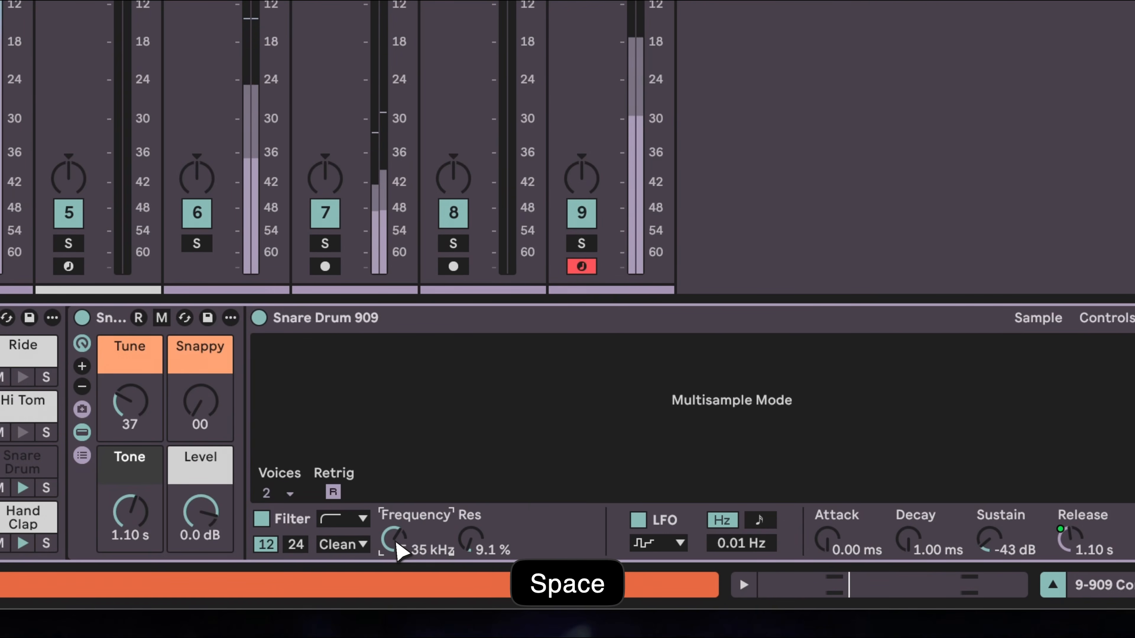
pyautogui.moveTo(590, 591); pyautogui.dragTo(590, 590)
pyautogui.moveTo(396, 542); pyautogui.dragTo(396, 532)
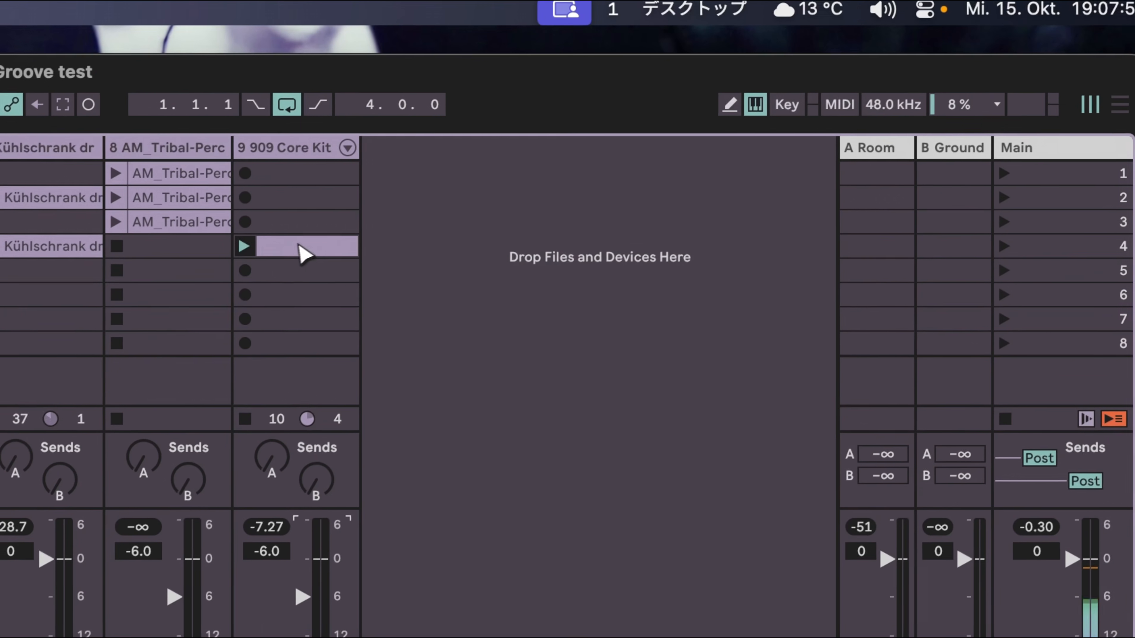
# Move the 909 Core Kit clip from scene 4 up to scene 2 and launch scene 2.
pyautogui.moveTo(530, 51); pyautogui.dragTo(537, 14)
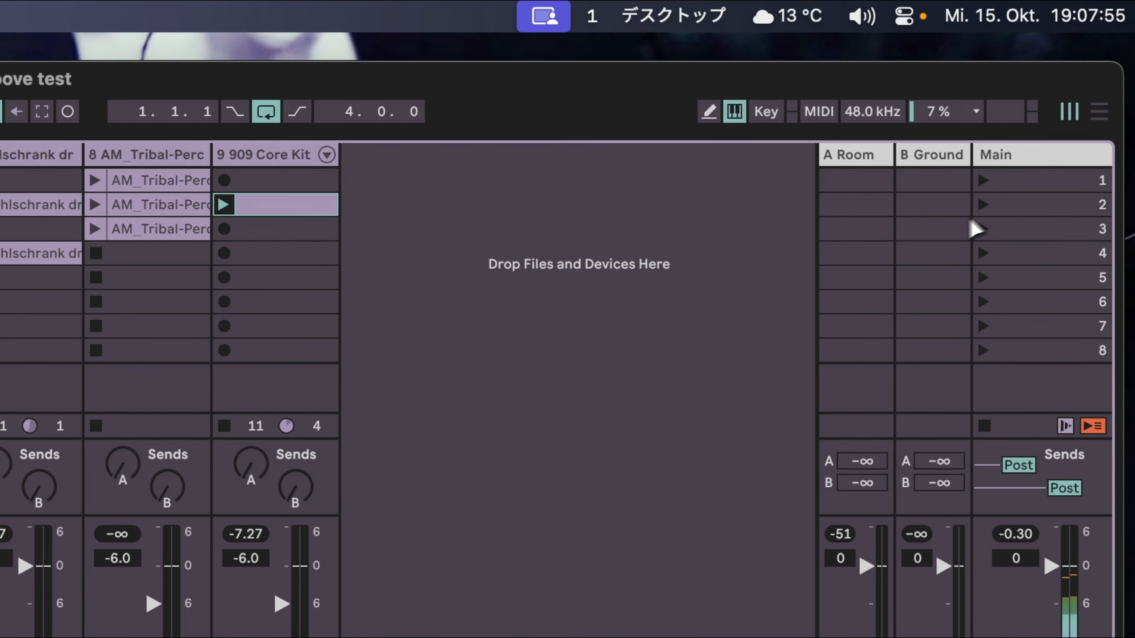
pyautogui.click(996, 206)
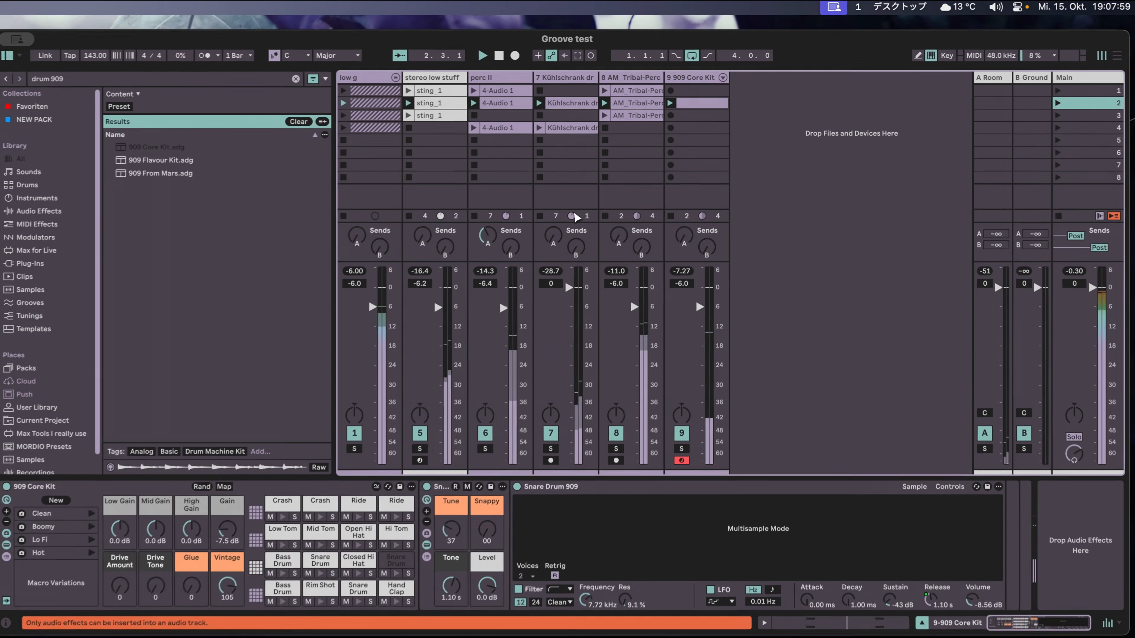
pyautogui.hotkey('shift', 'Tab')
pyautogui.hotkey('shift', 'Tab')
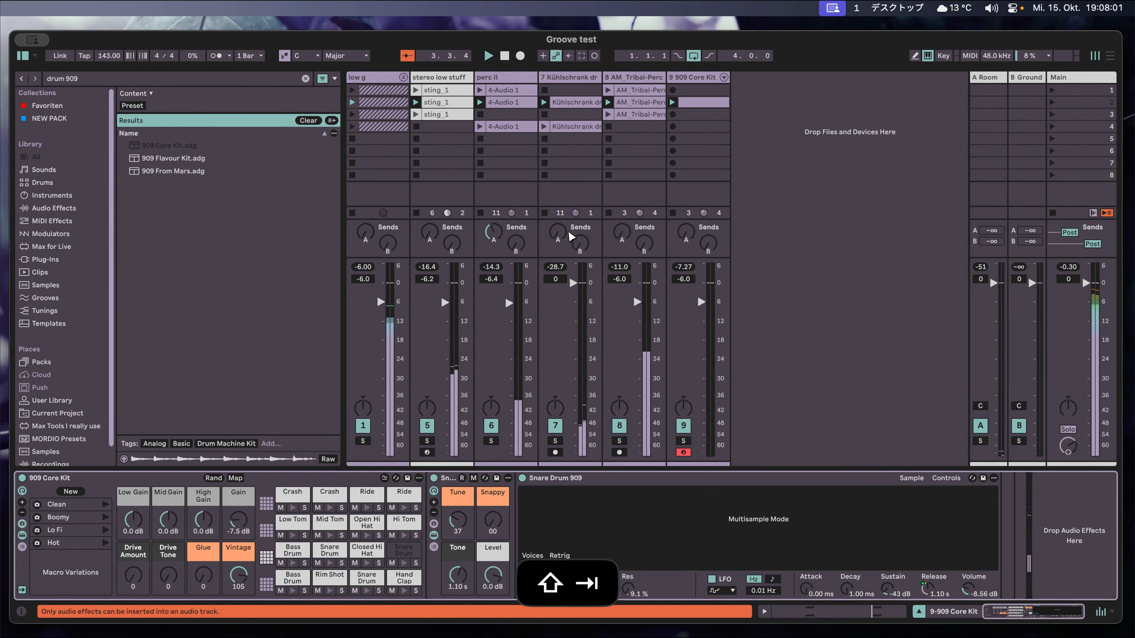
# Delete the two layered snare notes from the 909 Core Kit clip, keeping both Hand Clap notes.
pyautogui.hotkey('shift', 'Tab')
pyautogui.moveTo(351, 288); pyautogui.dragTo(1020, 343)
pyautogui.press('BackSpace')
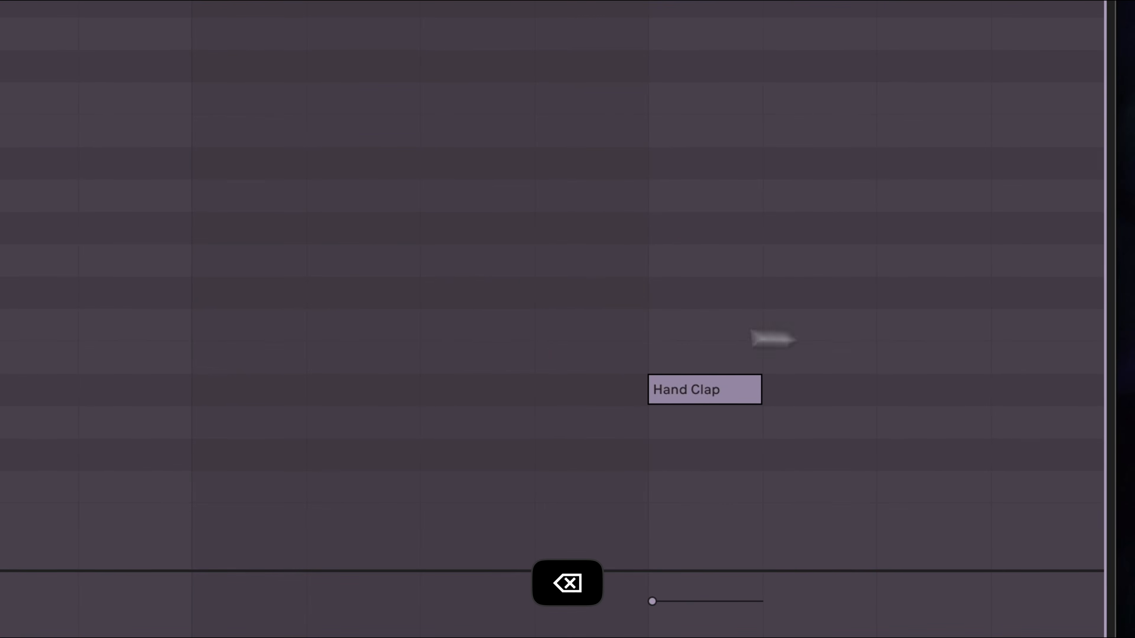
# Add a Hi Tom note at 1.1.4, one sixteenth before the first Hand Clap.
pyautogui.doubleClick(343, 247)
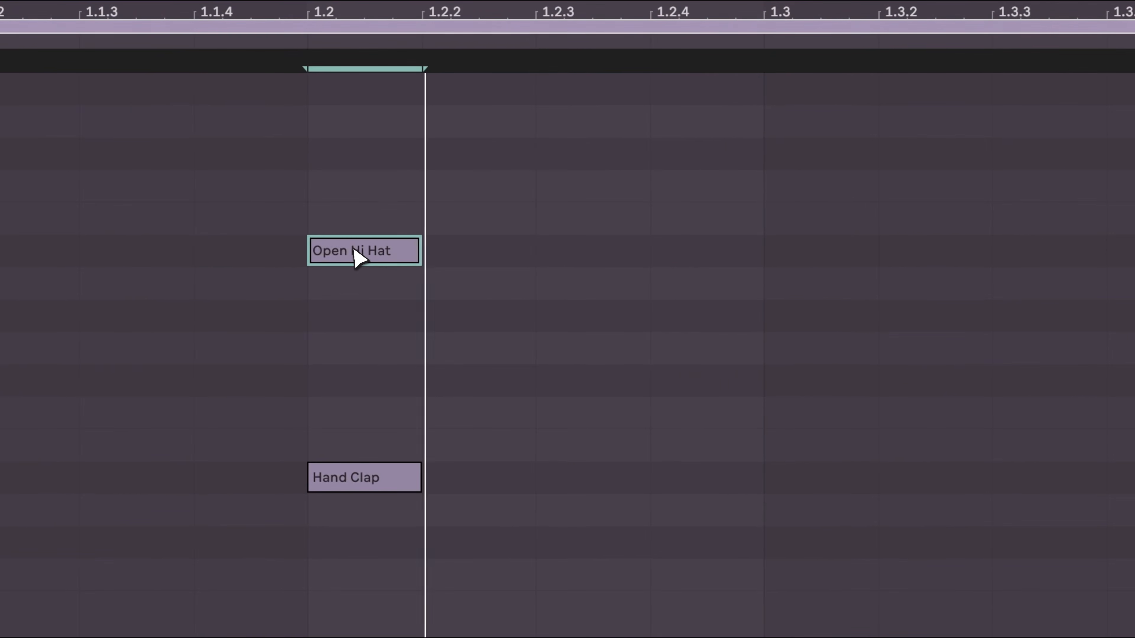
pyautogui.press('Up')
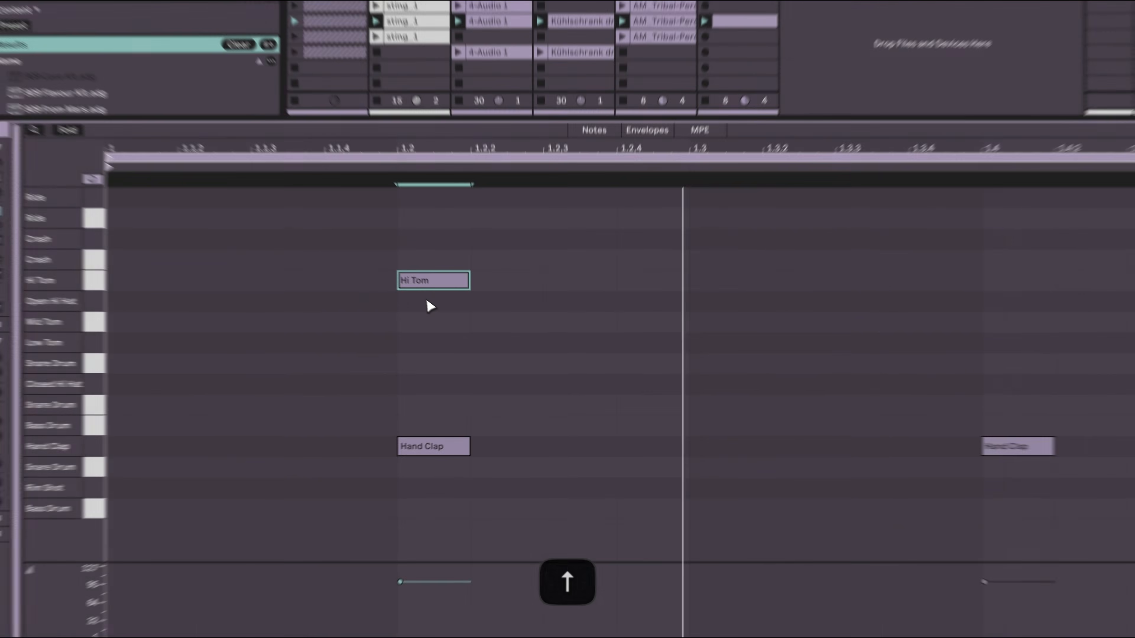
pyautogui.press('Left')
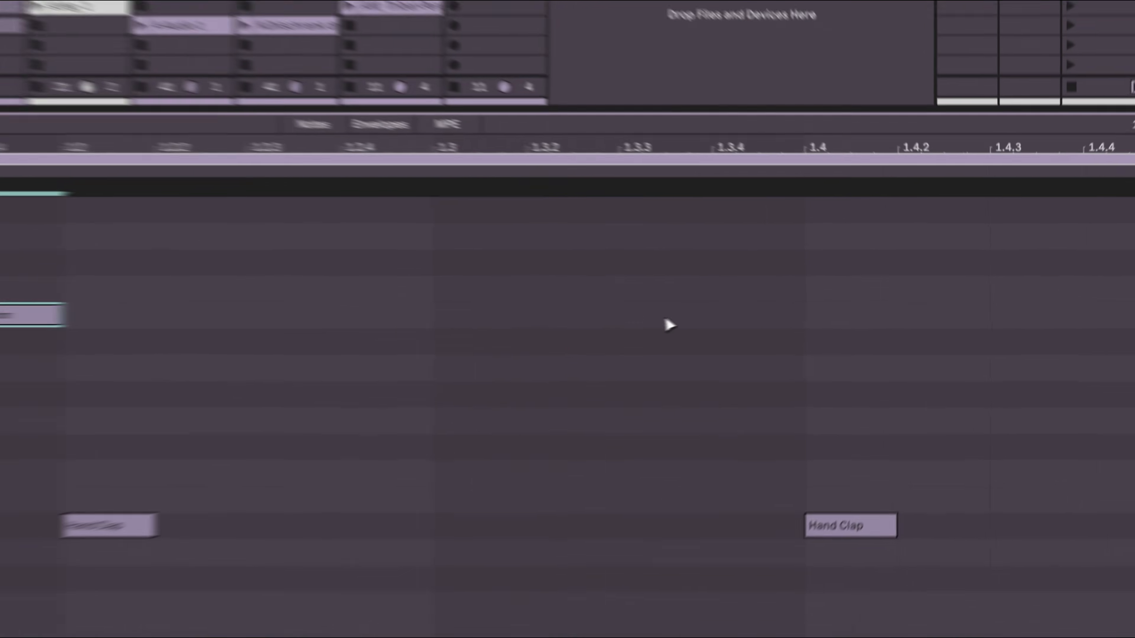
# Add a Mid Tom note at 1.3.3 in the second half of the clip.
pyautogui.doubleClick(796, 305)
pyautogui.press('Down')
pyautogui.press('Down')
pyautogui.press('Up')
pyautogui.press('Down')
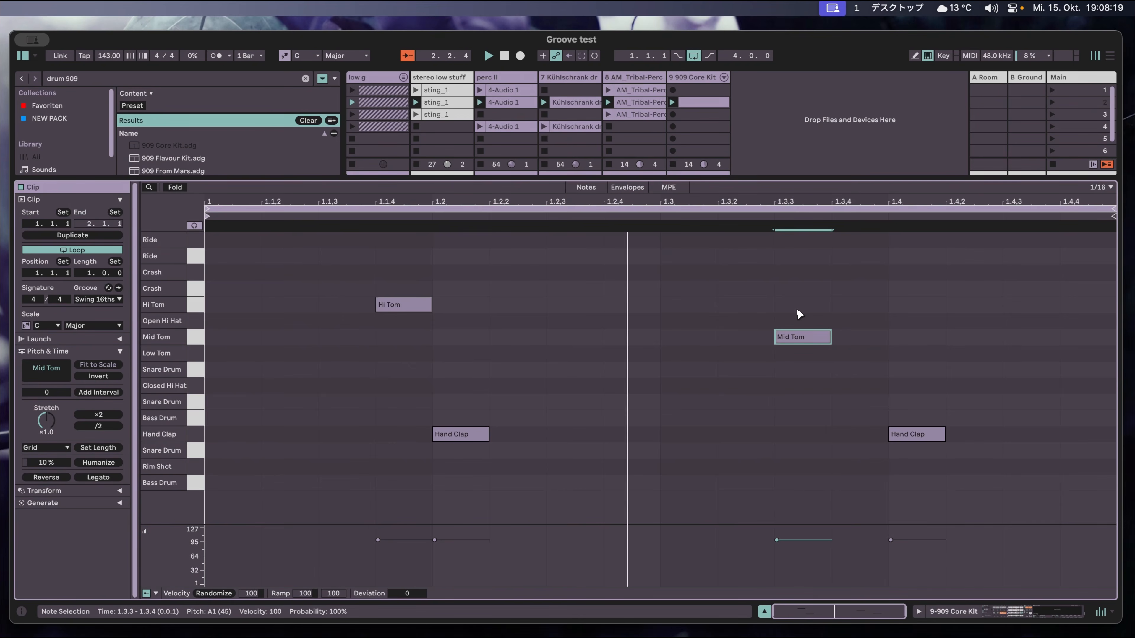
# Audition the Mid Tom note on different sixteenth positions and settle on 1.4.4 at the end of the bar.
pyautogui.press('Left')
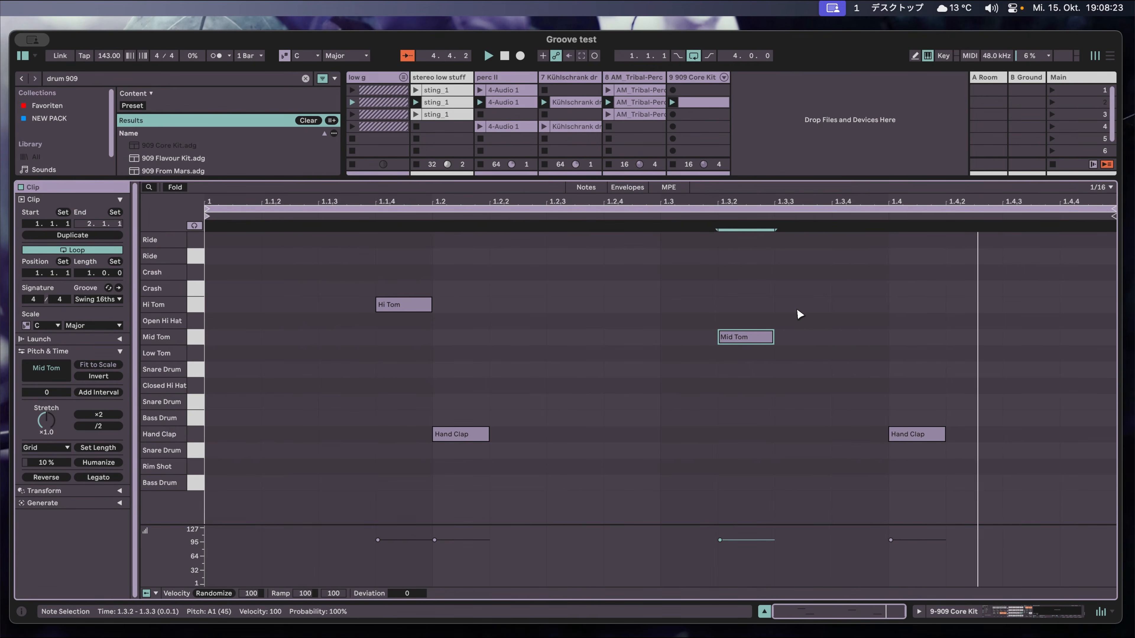
pyautogui.press('Left')
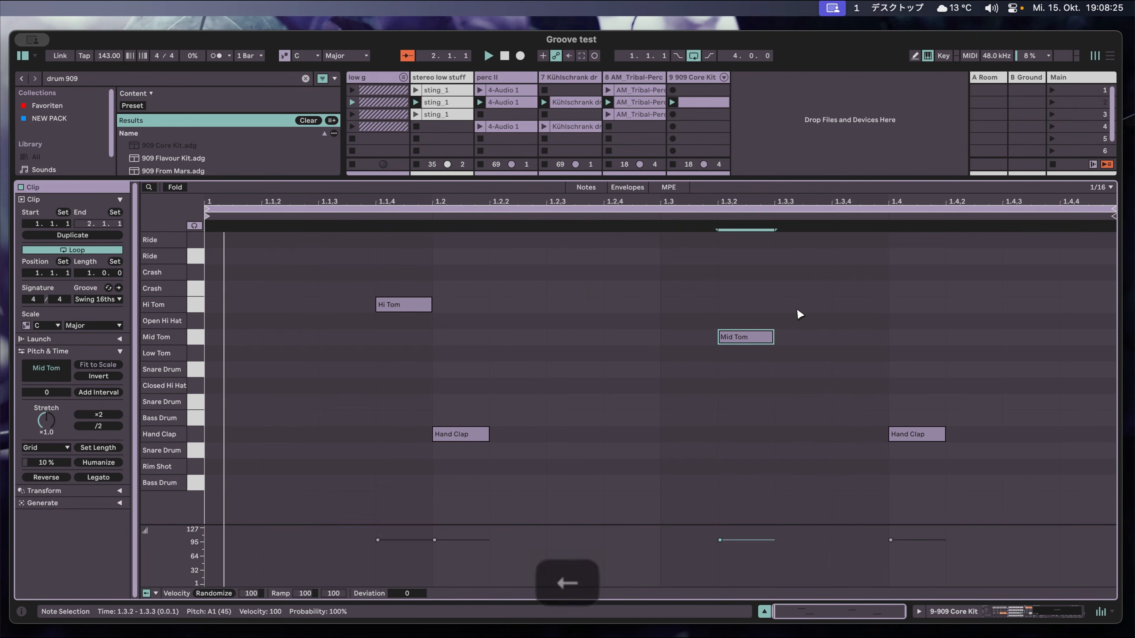
pyautogui.press('Left')
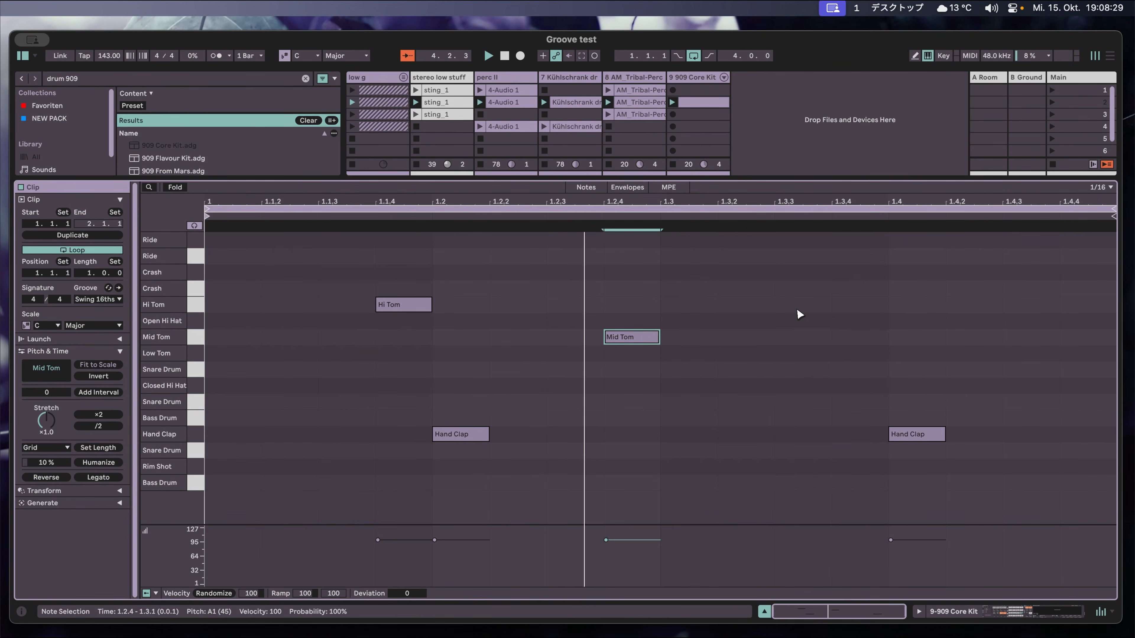
pyautogui.press('Right')
pyautogui.press('Right')
pyautogui.press('Right')
pyautogui.press('Right')
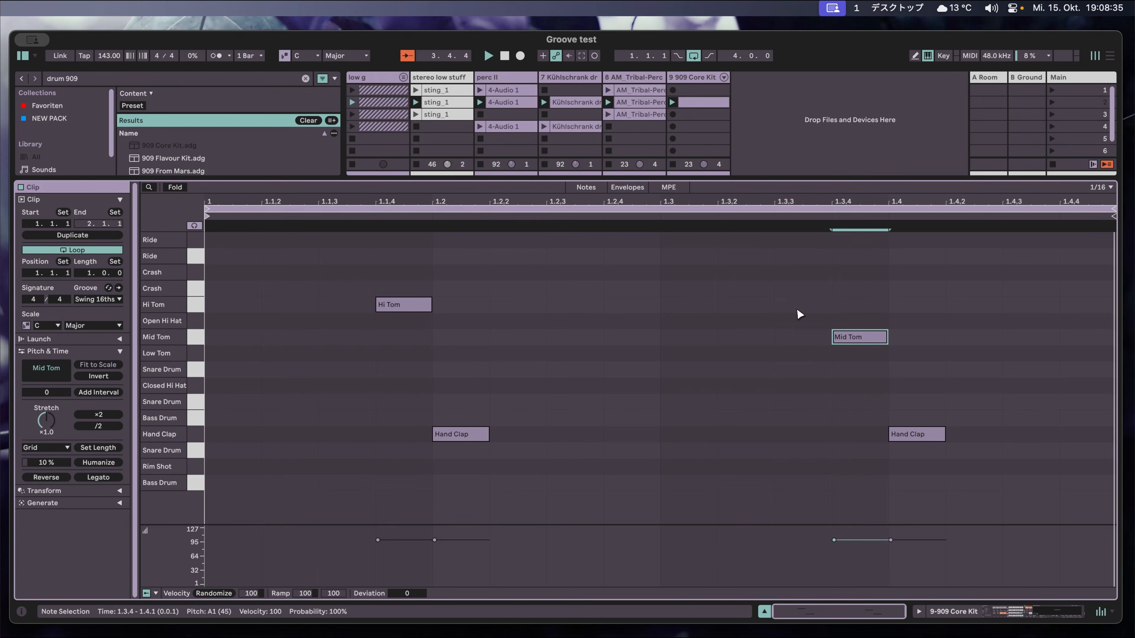
pyautogui.press('Right')
pyautogui.press('Right')
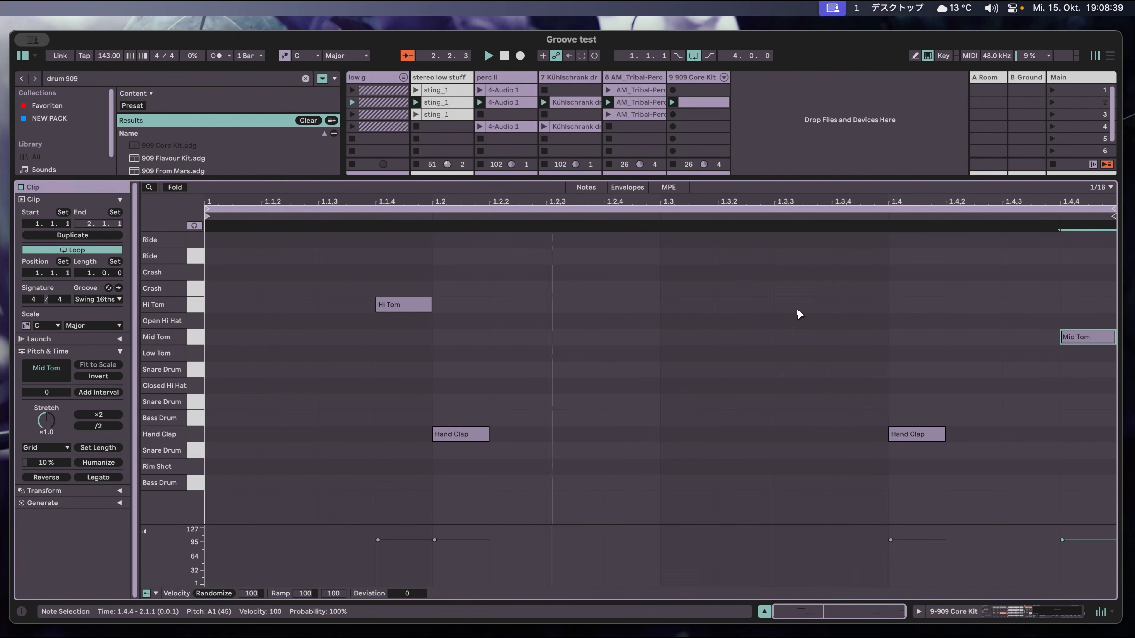
# Clear the browser search, find Output's Thermal among the plug-ins and load it onto the 909 Core Kit track.
pyautogui.hotkey('shift', 'Tab')
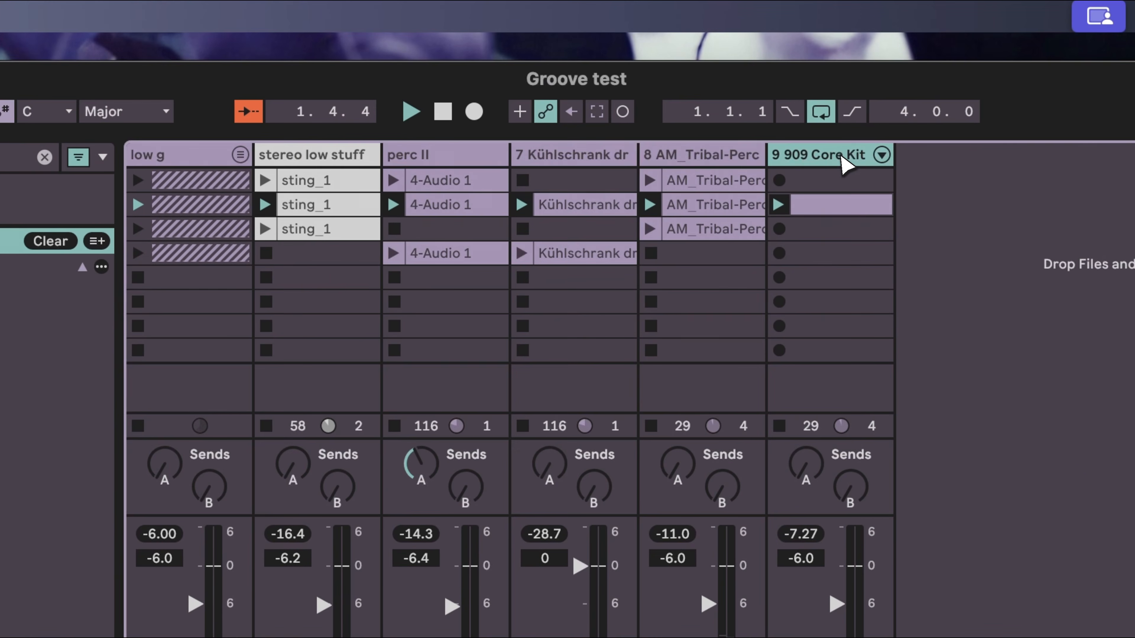
pyautogui.press('super+f')
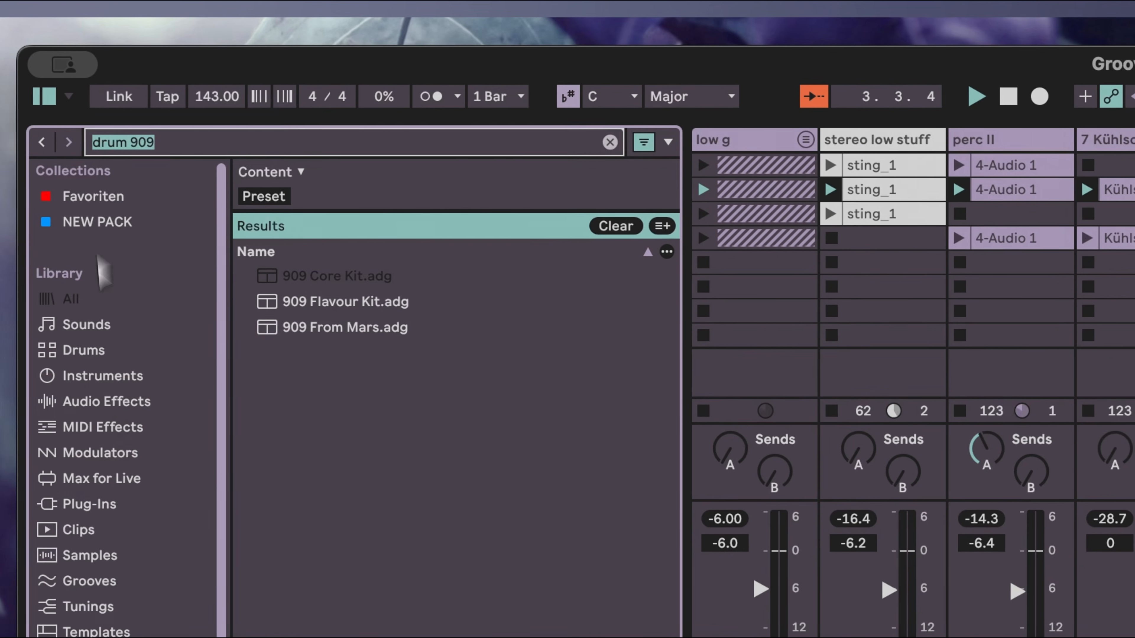
pyautogui.click(99, 504)
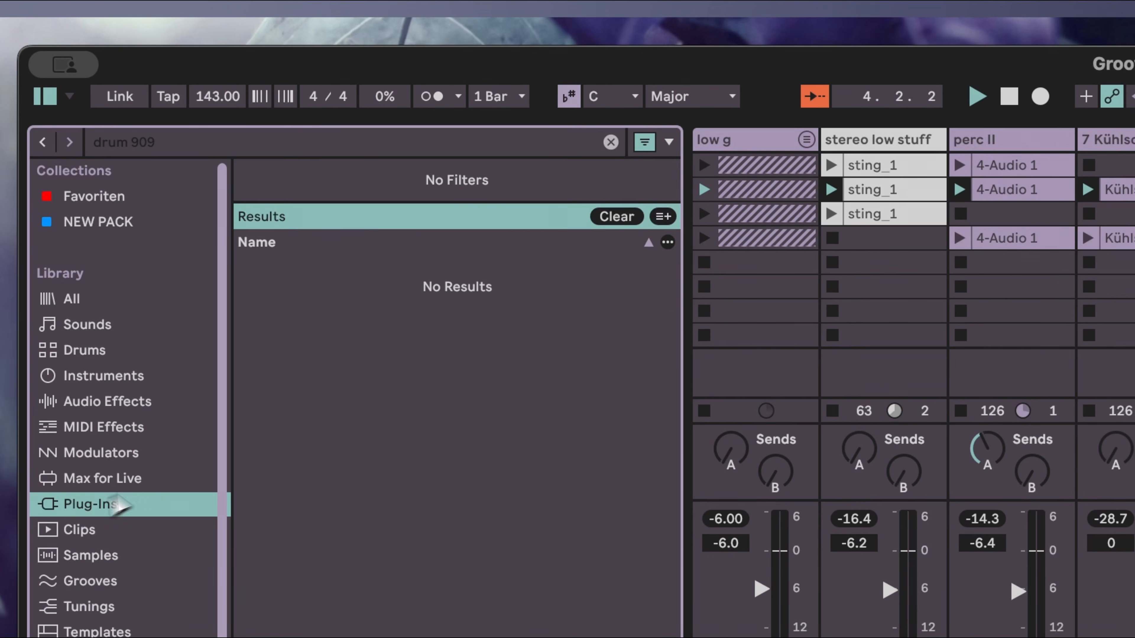
pyautogui.click(612, 142)
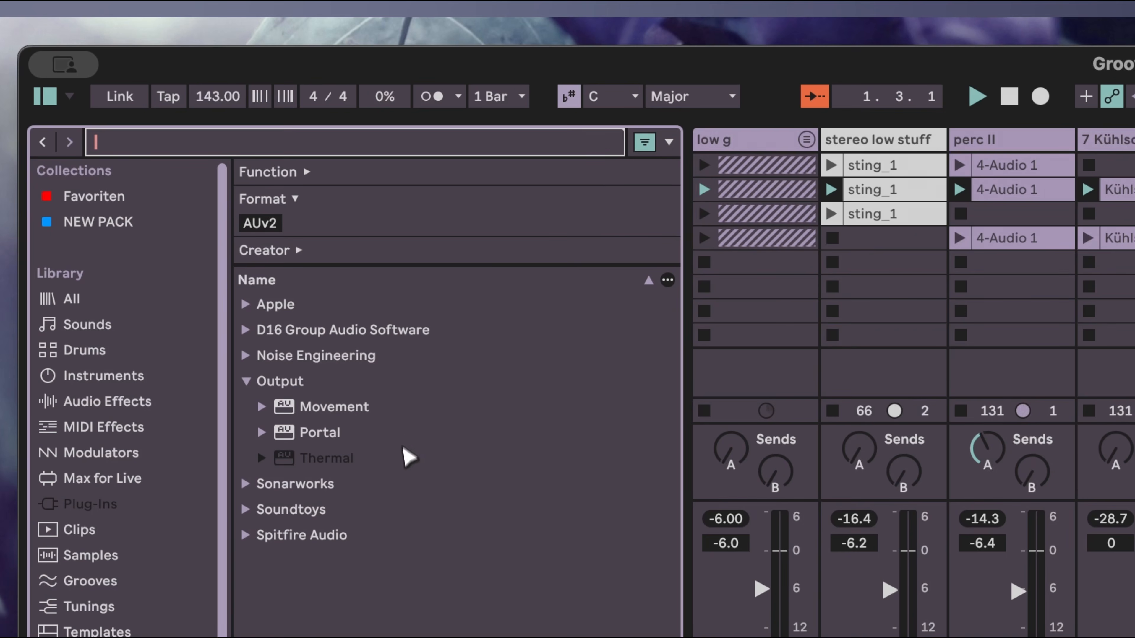
pyautogui.click(328, 460)
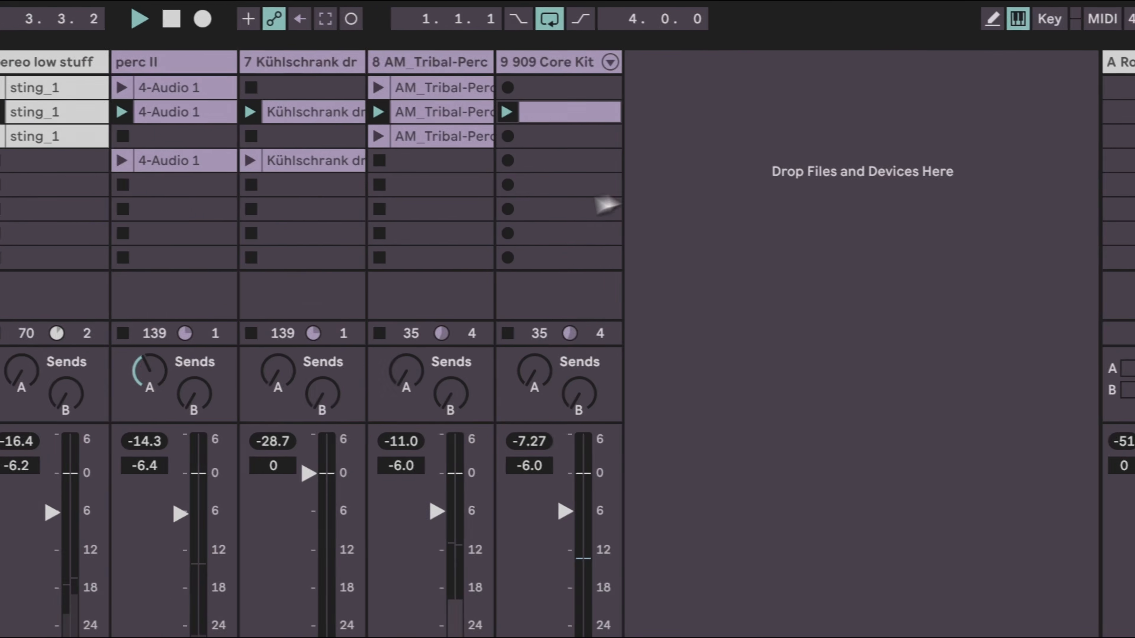
pyautogui.moveTo(608, 205); pyautogui.dragTo(568, 193)
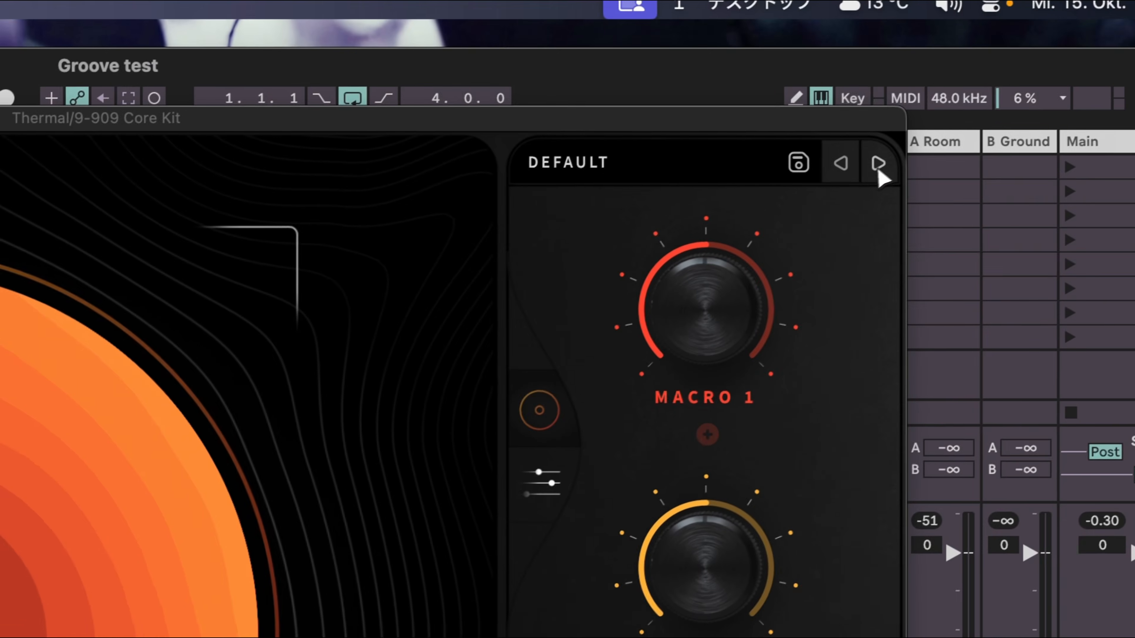
# Try Thermal's Width and Heat preset and sweep its XY control around the circle.
pyautogui.click(1064, 77)
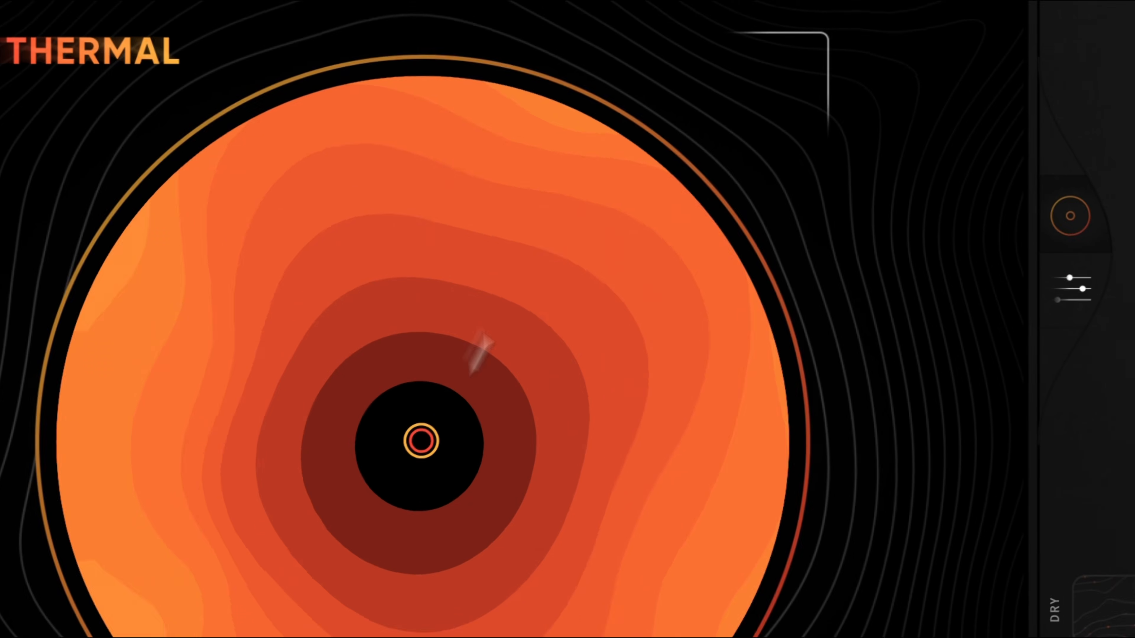
pyautogui.moveTo(250, 497); pyautogui.dragTo(311, 285)
pyautogui.moveTo(508, 211); pyautogui.dragTo(248, 256)
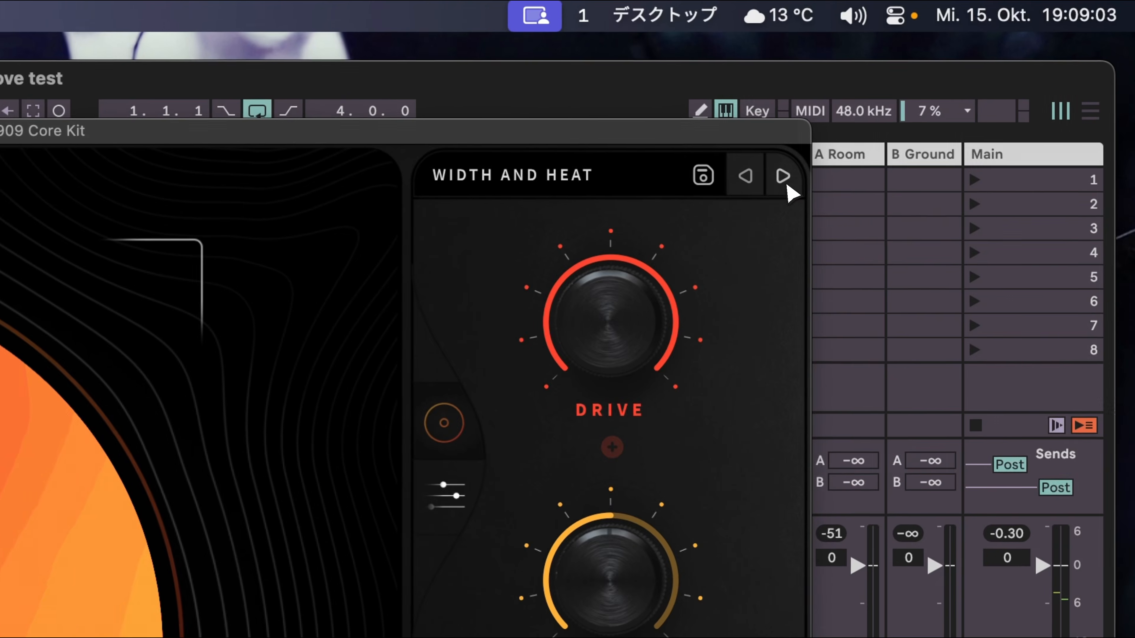
# Load Thermal's Rich Aggression preset, sweep the XY control and leave it slightly above the circle's centre.
pyautogui.click(831, 178)
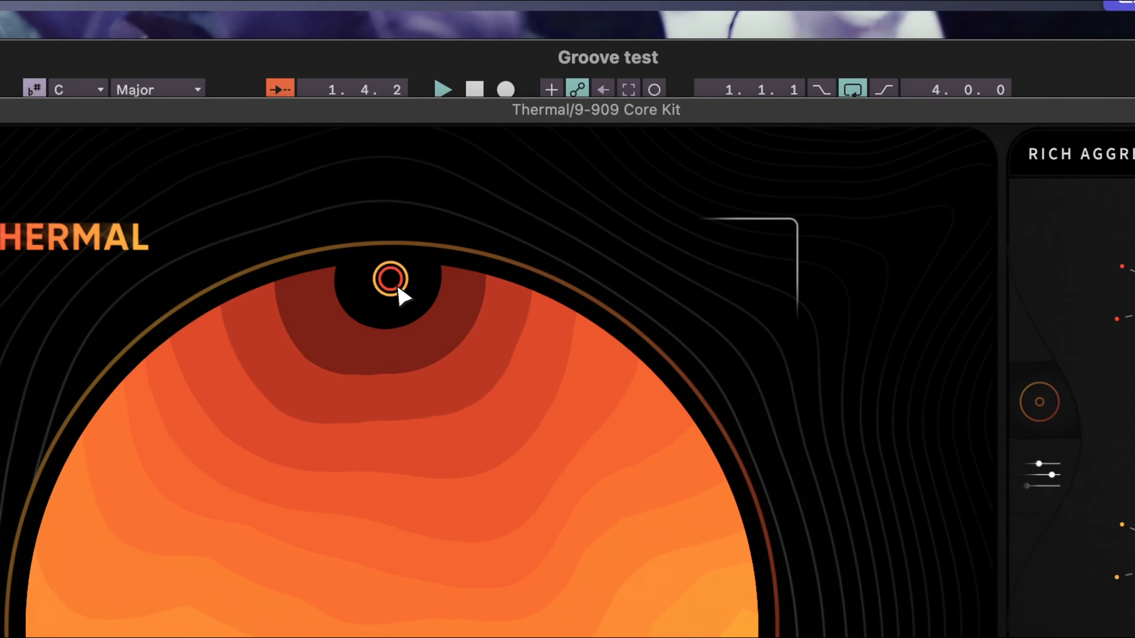
pyautogui.moveTo(394, 289); pyautogui.dragTo(164, 579)
pyautogui.moveTo(492, 314); pyautogui.dragTo(676, 633)
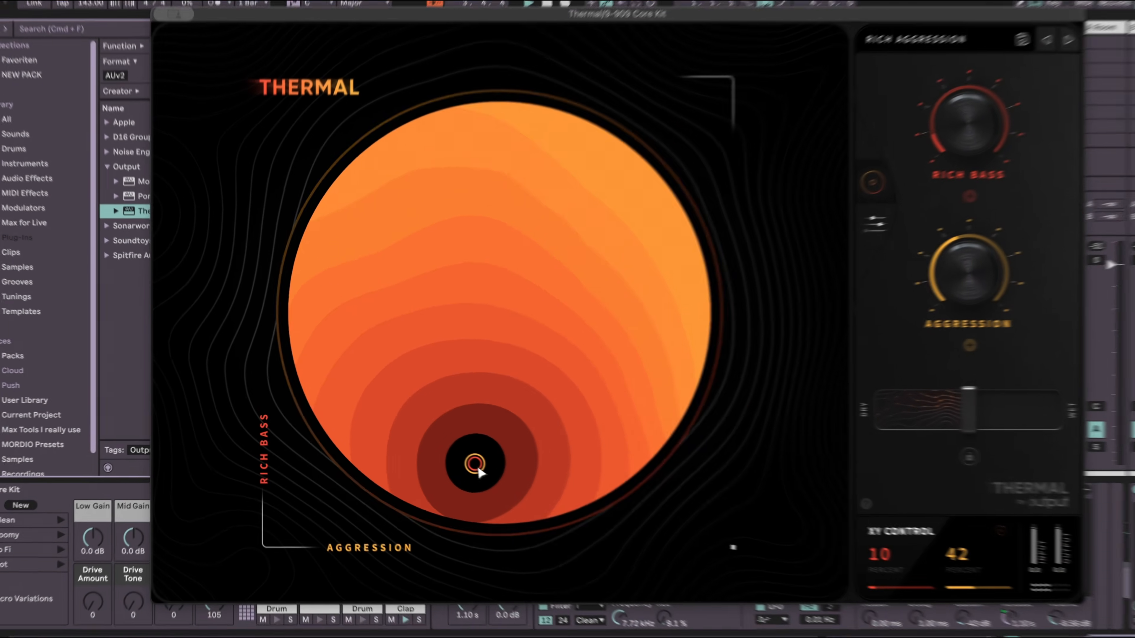
pyautogui.moveTo(479, 470); pyautogui.dragTo(452, 271)
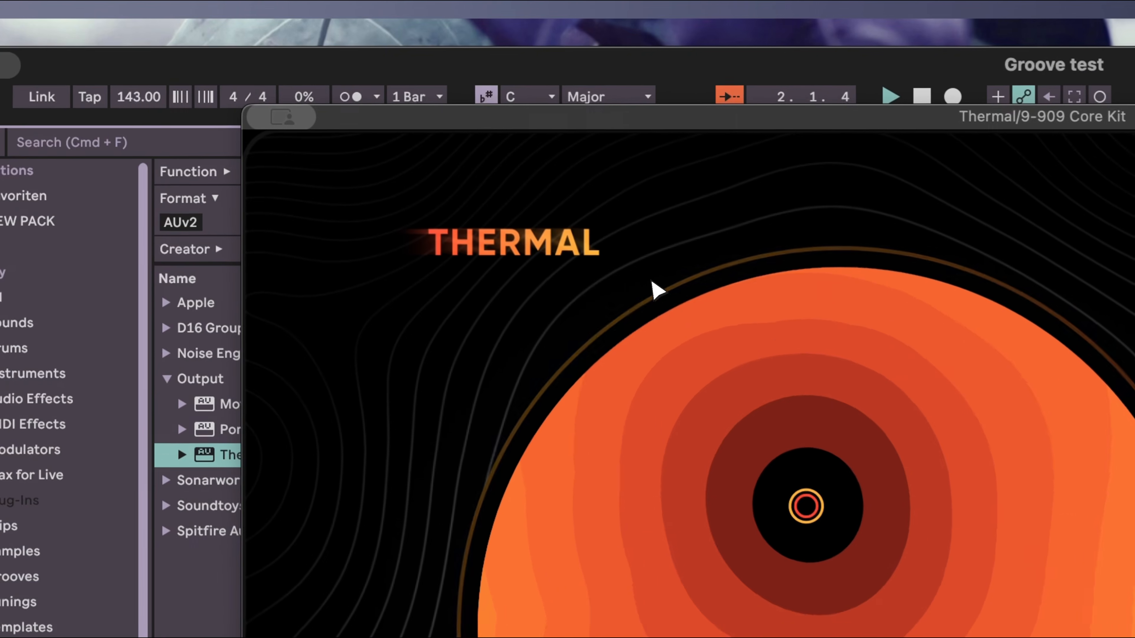
# Close the Thermal window and set the 909 Core Kit track's volume to -11.7 dB.
pyautogui.click(296, 123)
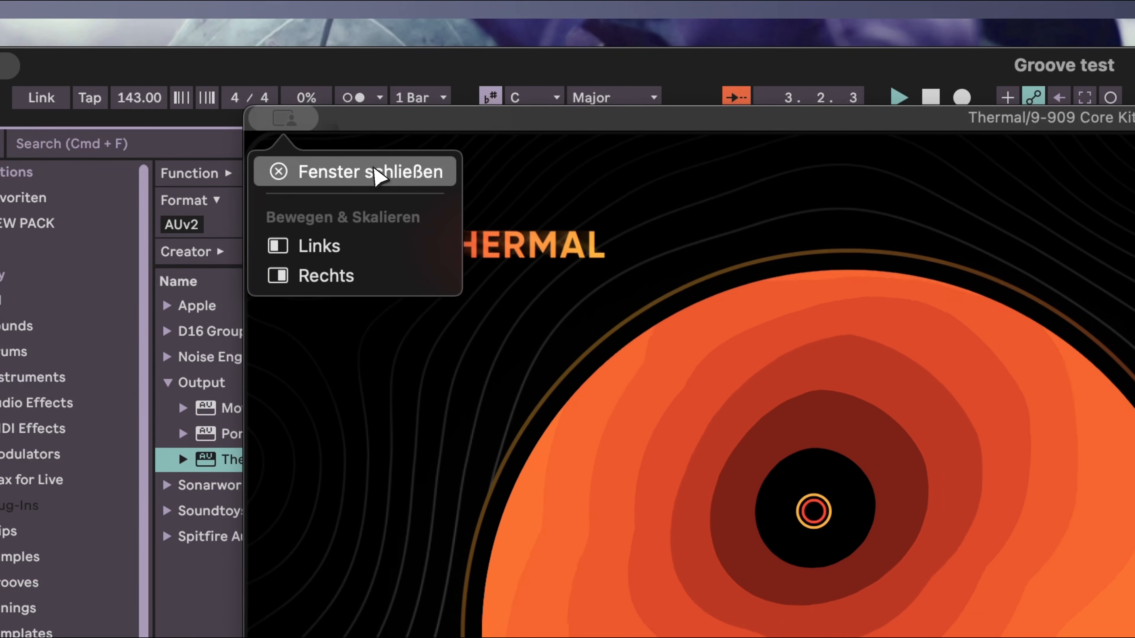
pyautogui.click(375, 173)
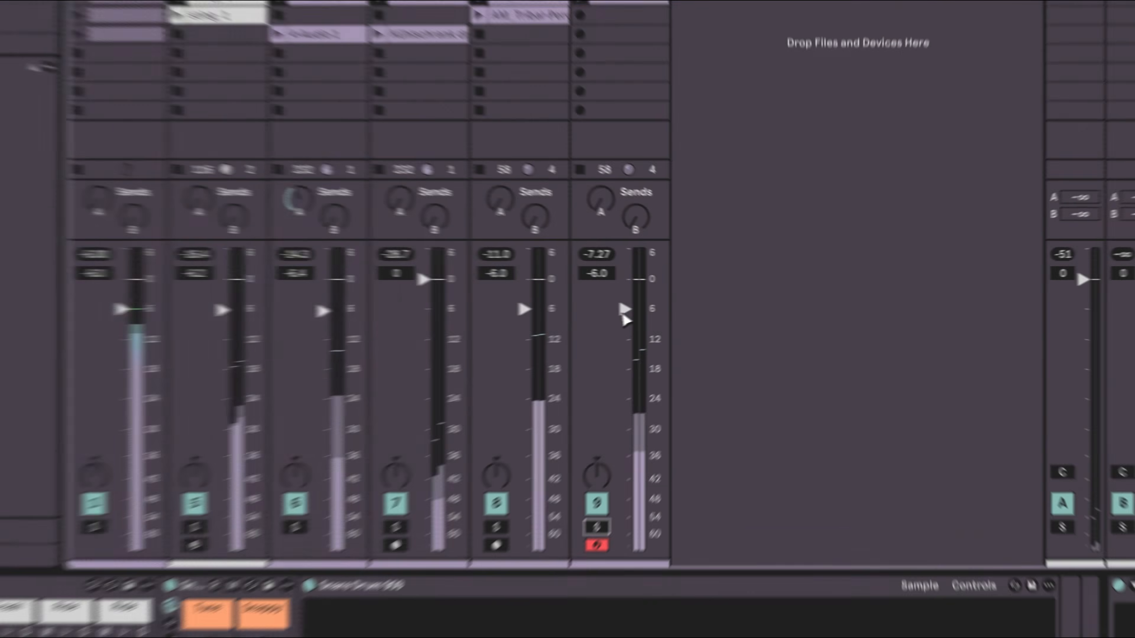
pyautogui.moveTo(701, 305); pyautogui.dragTo(700, 322)
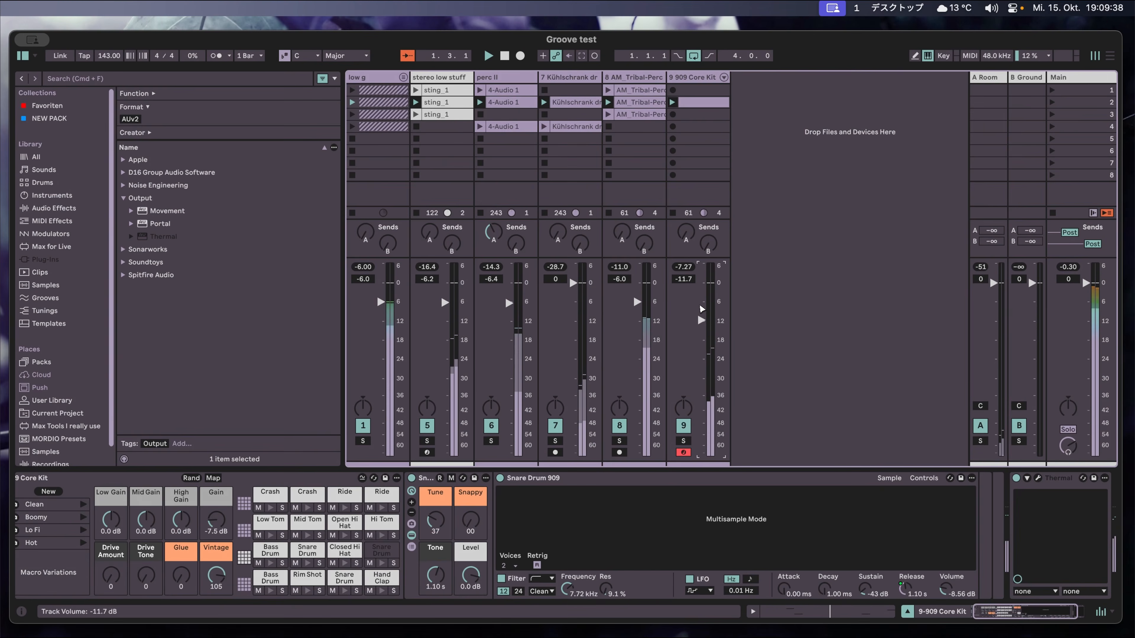
# Set the 909 Core Kit track's volume to -6.0 dB, reopen Thermal with Rich Aggression and sweep its XY control.
pyautogui.moveTo(701, 315); pyautogui.dragTo(701, 313)
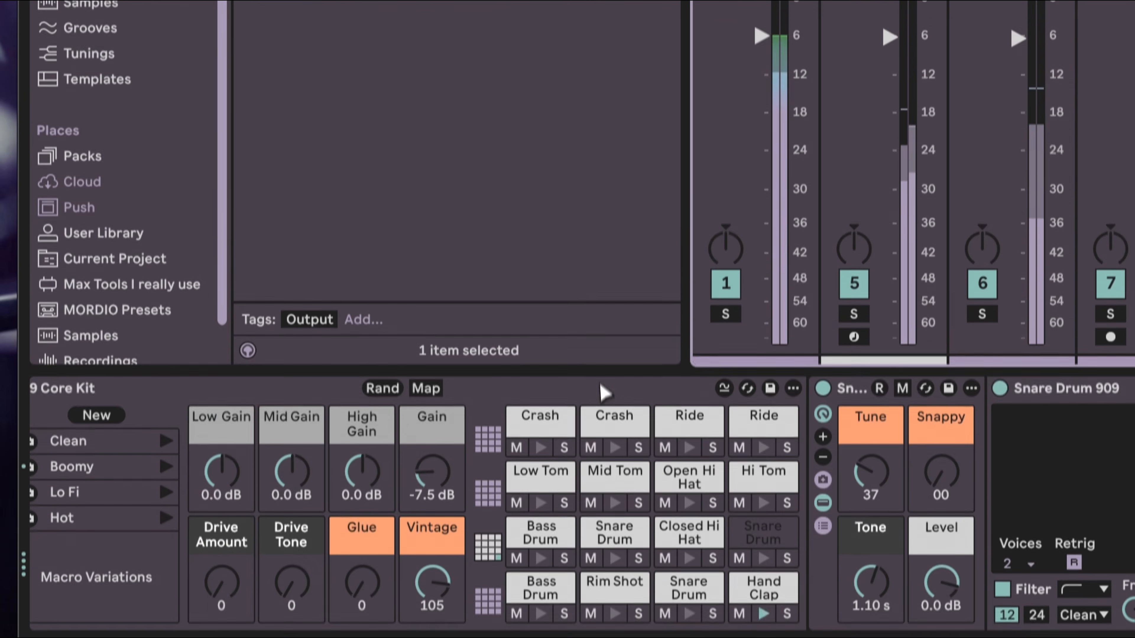
pyautogui.doubleClick(601, 317)
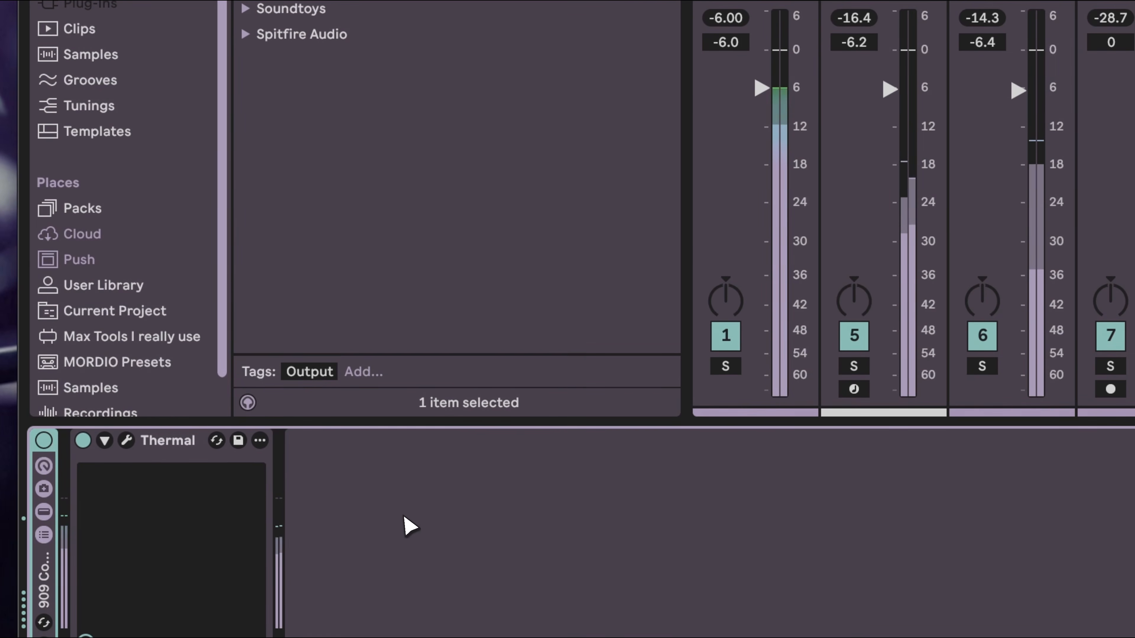
pyautogui.click(127, 441)
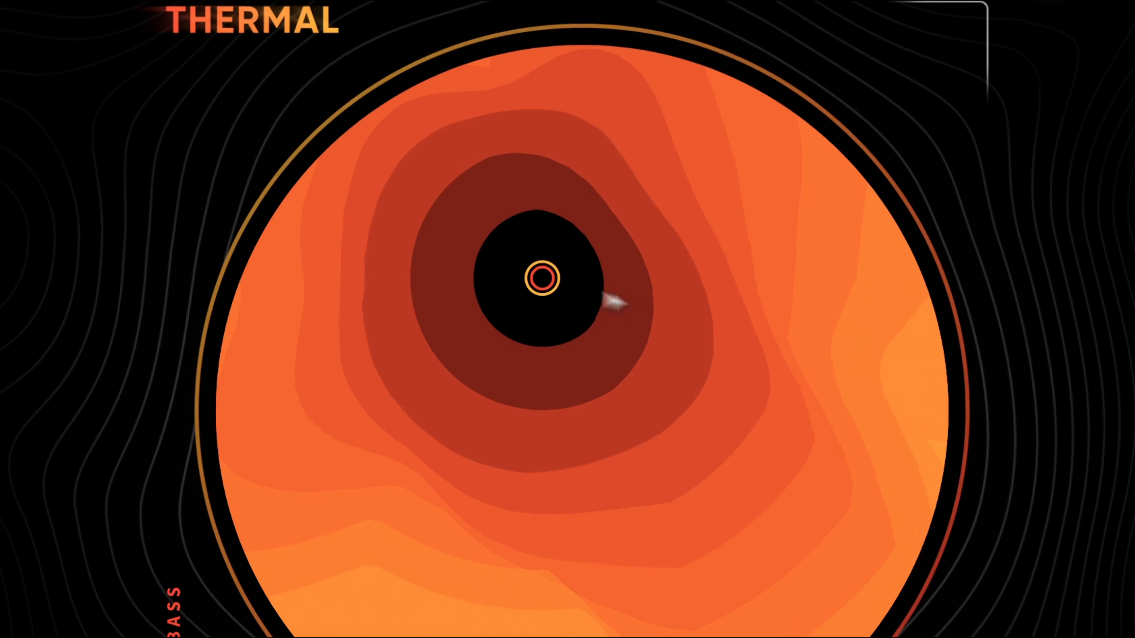
pyautogui.moveTo(562, 284); pyautogui.dragTo(422, 420)
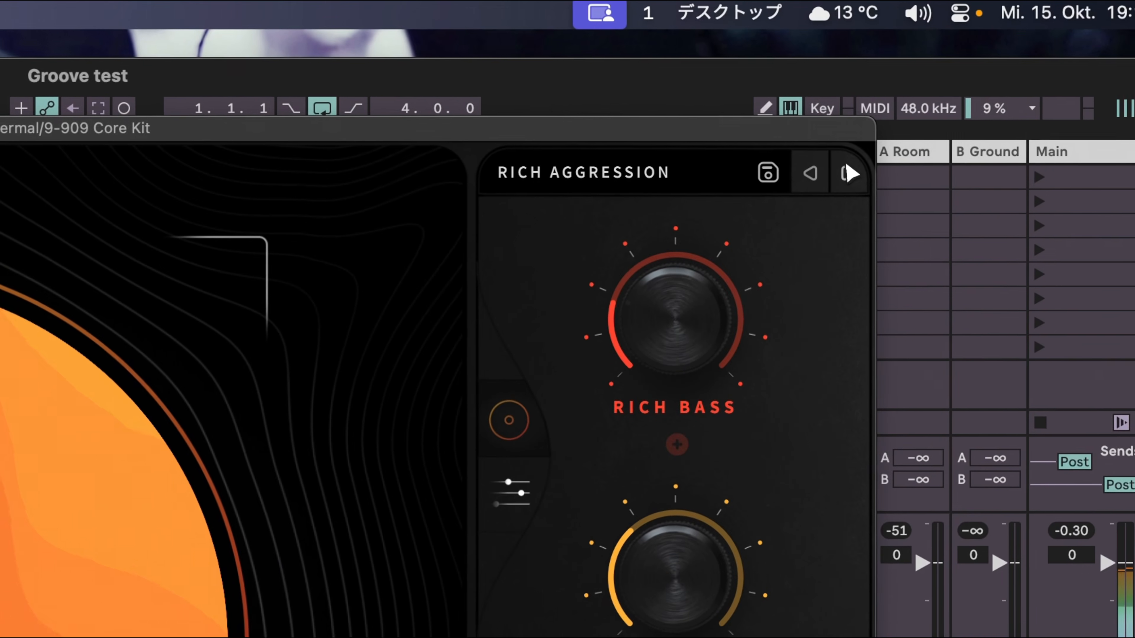
# Try Thermal's Beefy Digits preset, sweep the XY control around the circle and stop playback.
pyautogui.click(845, 173)
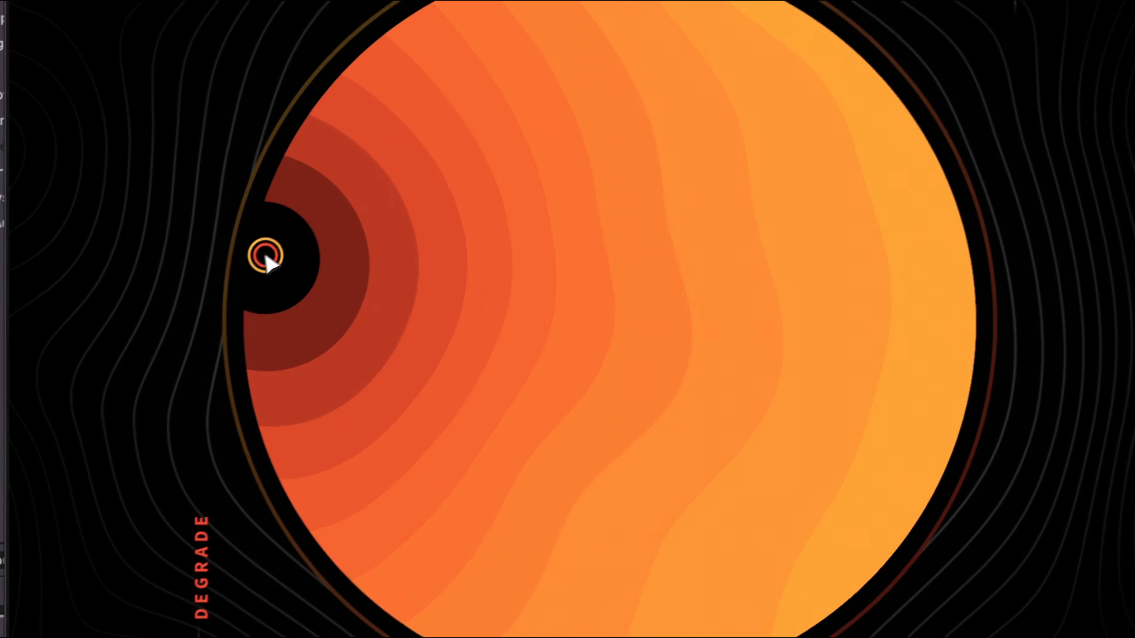
pyautogui.moveTo(265, 256); pyautogui.dragTo(537, 498)
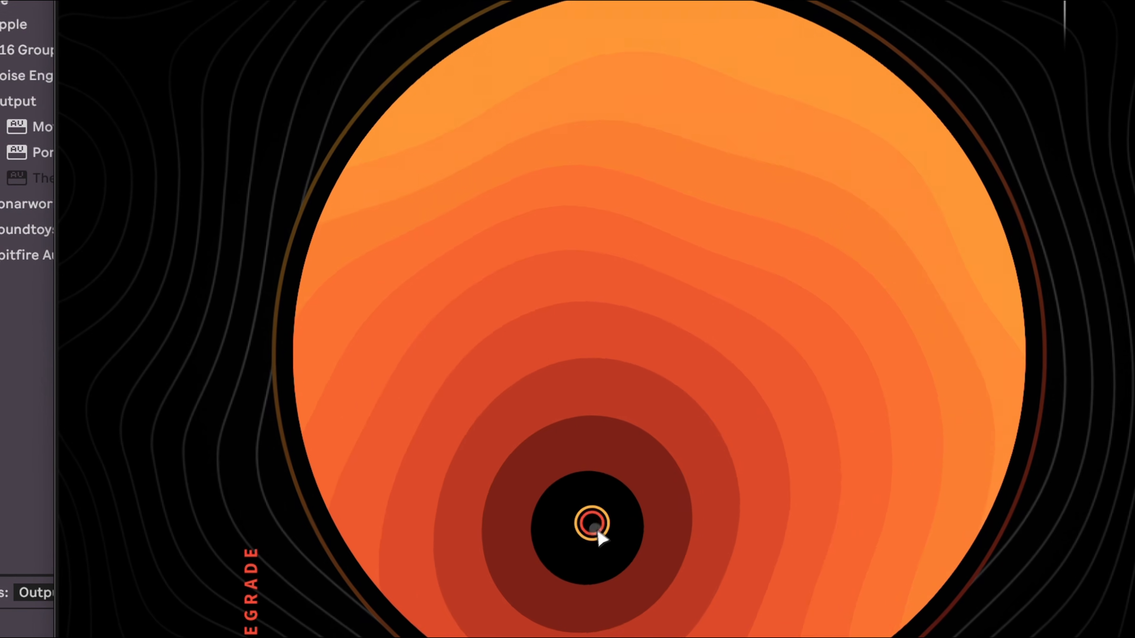
pyautogui.moveTo(576, 532); pyautogui.dragTo(812, 250)
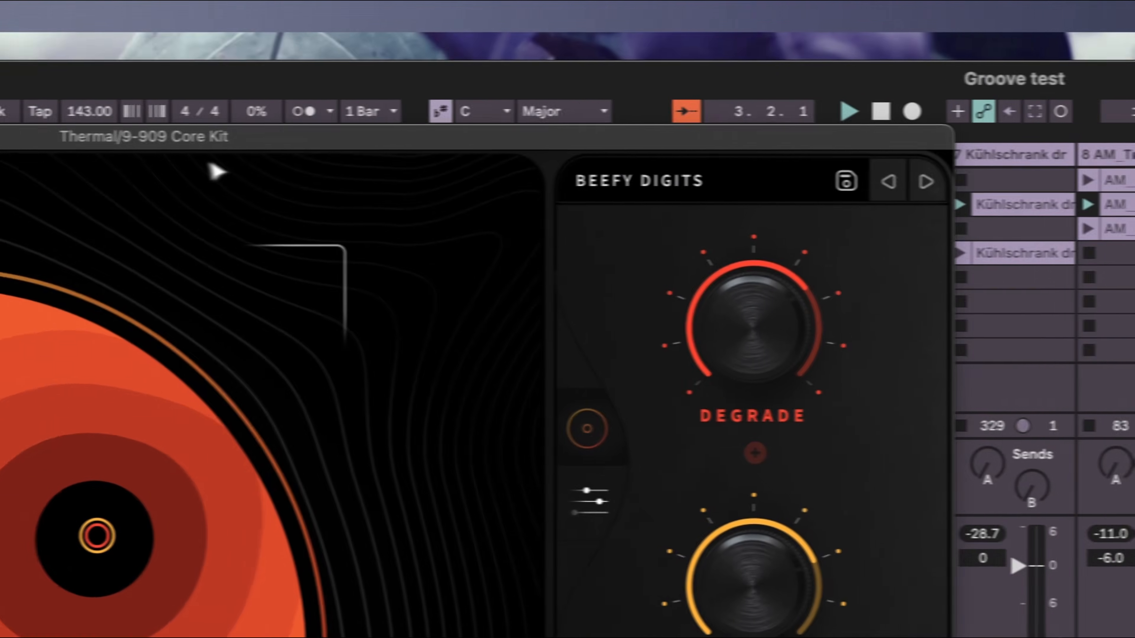
pyautogui.press('space')
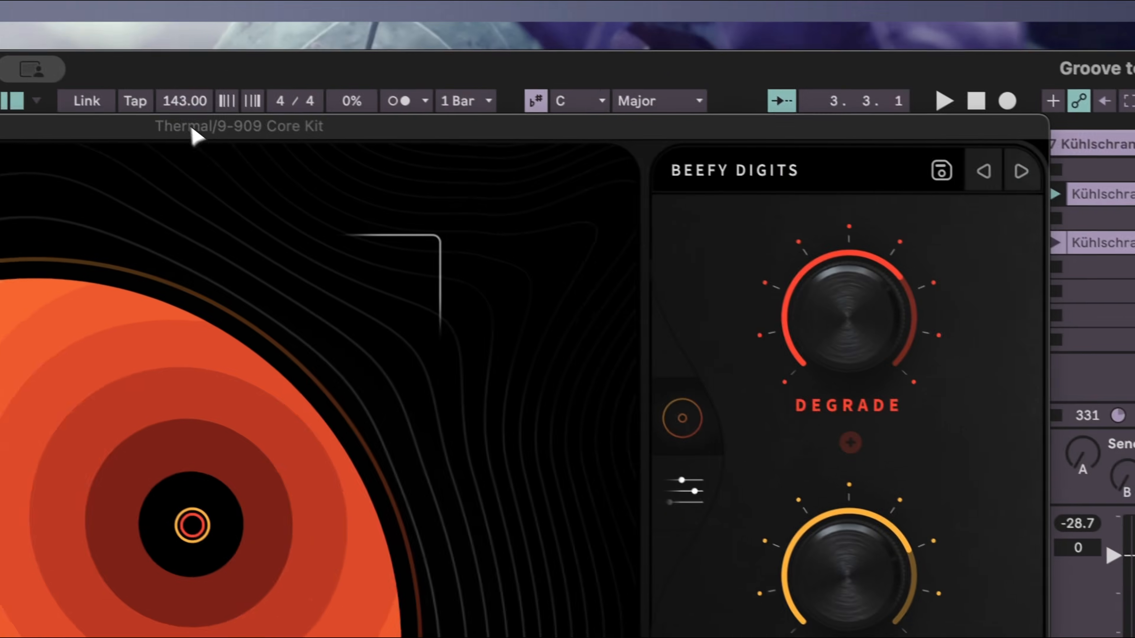
# Resume playback with Thermal's Freq Shimmy preset and sweep its XY control.
pyautogui.press('space')
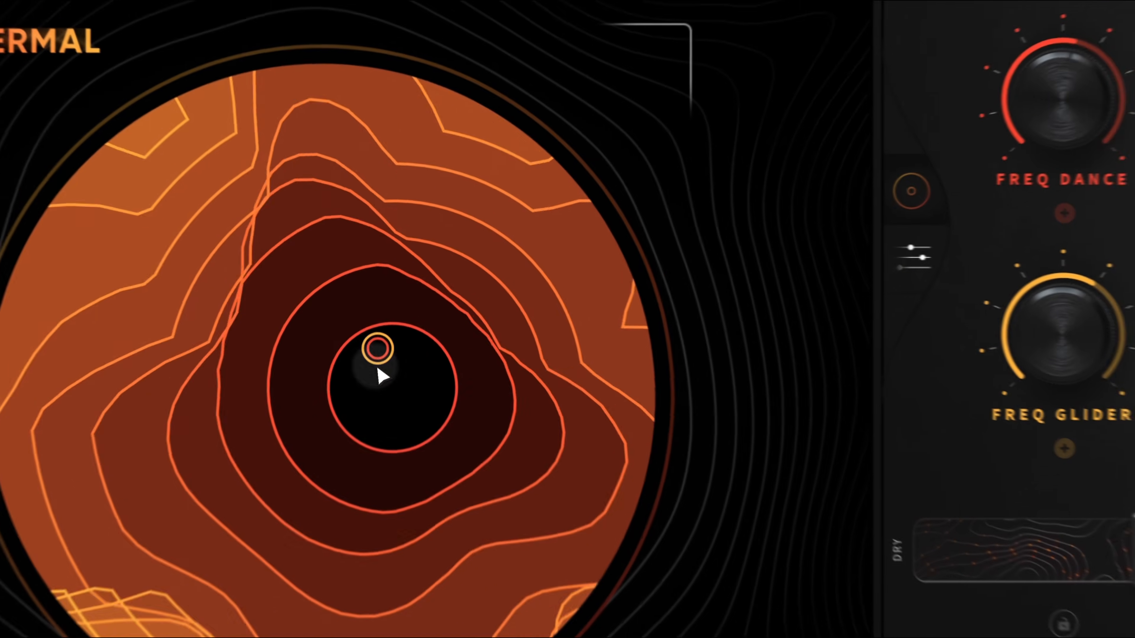
pyautogui.moveTo(377, 369); pyautogui.dragTo(301, 232)
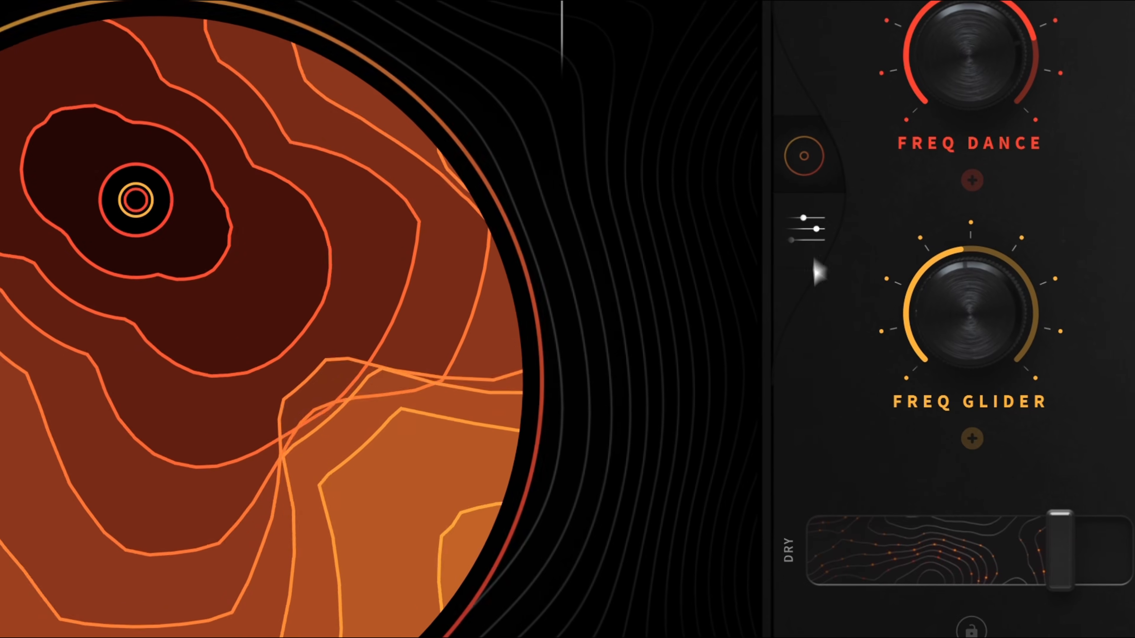
# Open Thermal's detailed settings and move the narrow frequency band in the spectrum display up to a high limit of about 3.44 kHz.
pyautogui.click(811, 250)
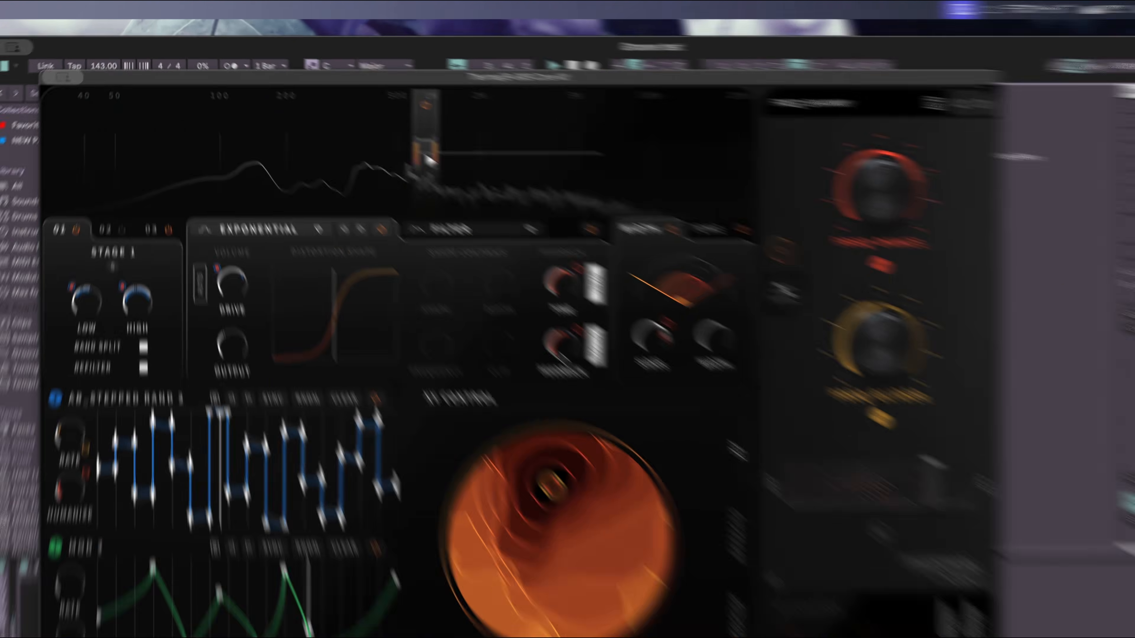
pyautogui.moveTo(380, 130); pyautogui.dragTo(327, 141)
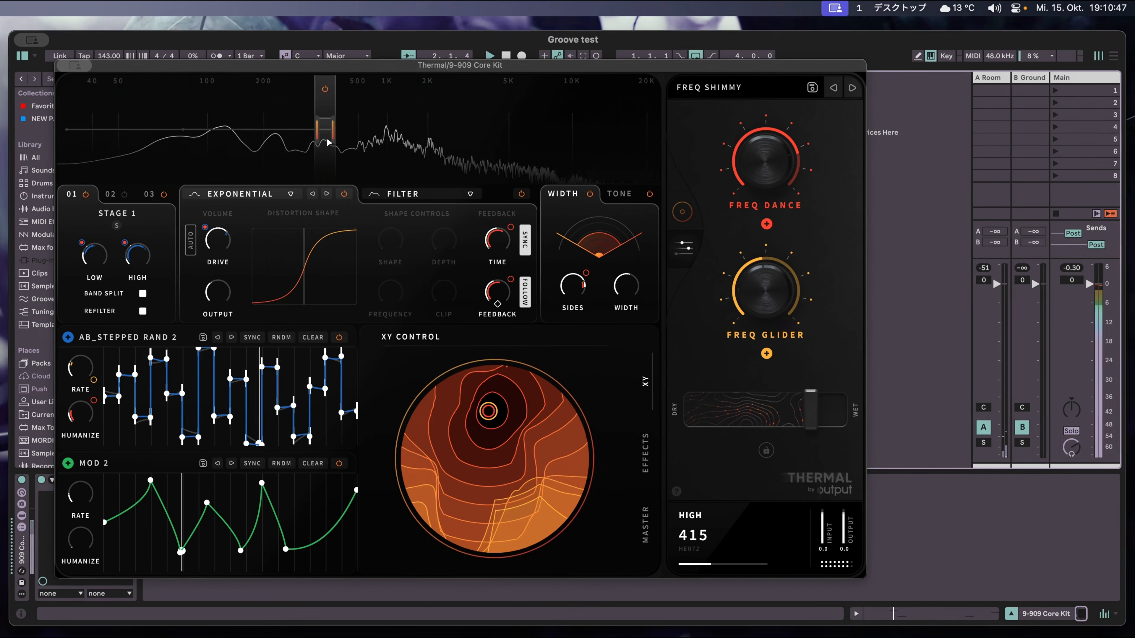
pyautogui.moveTo(333, 145); pyautogui.dragTo(345, 144)
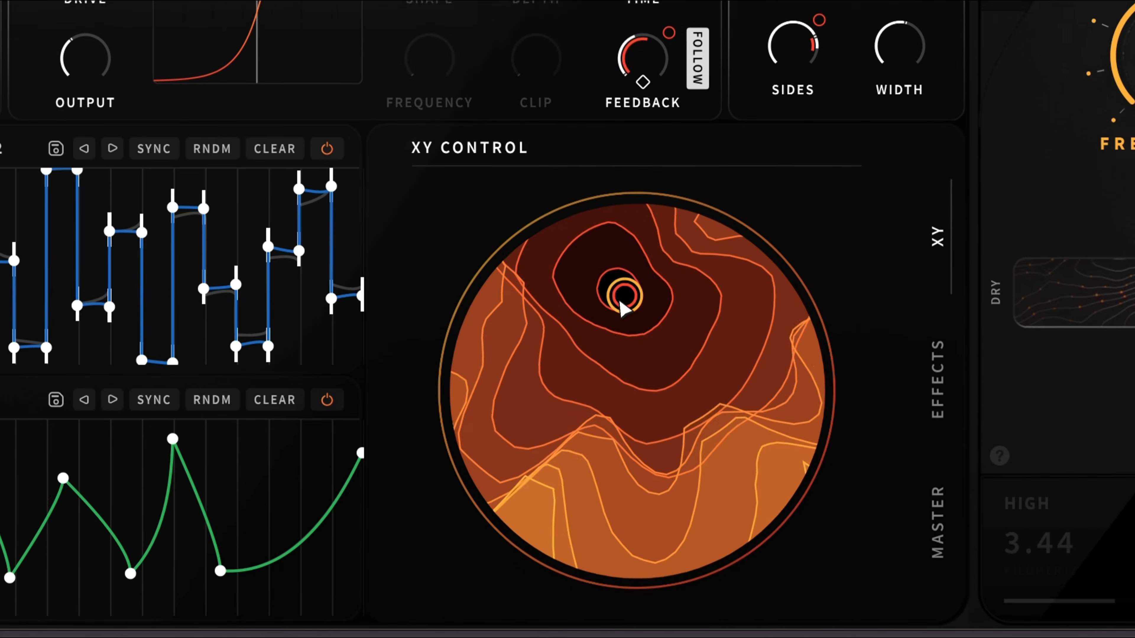
# Sweep Thermal's XY control across the circle, leave it above and left of the circle's centre, and close the Thermal window.
pyautogui.moveTo(620, 303); pyautogui.dragTo(619, 492)
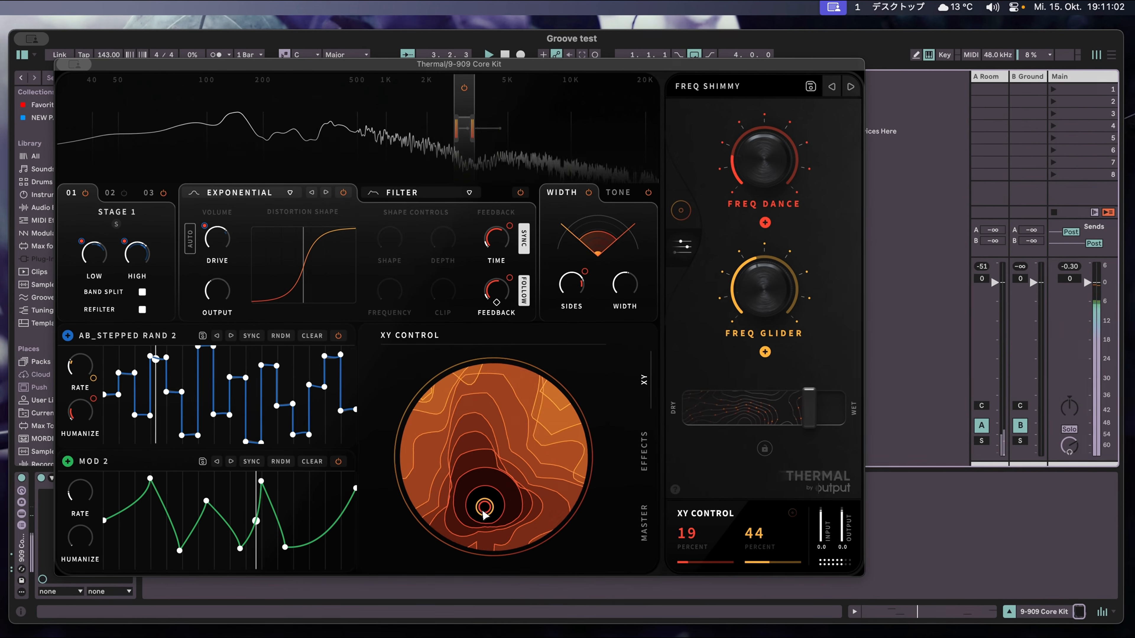
pyautogui.moveTo(484, 512); pyautogui.dragTo(477, 522)
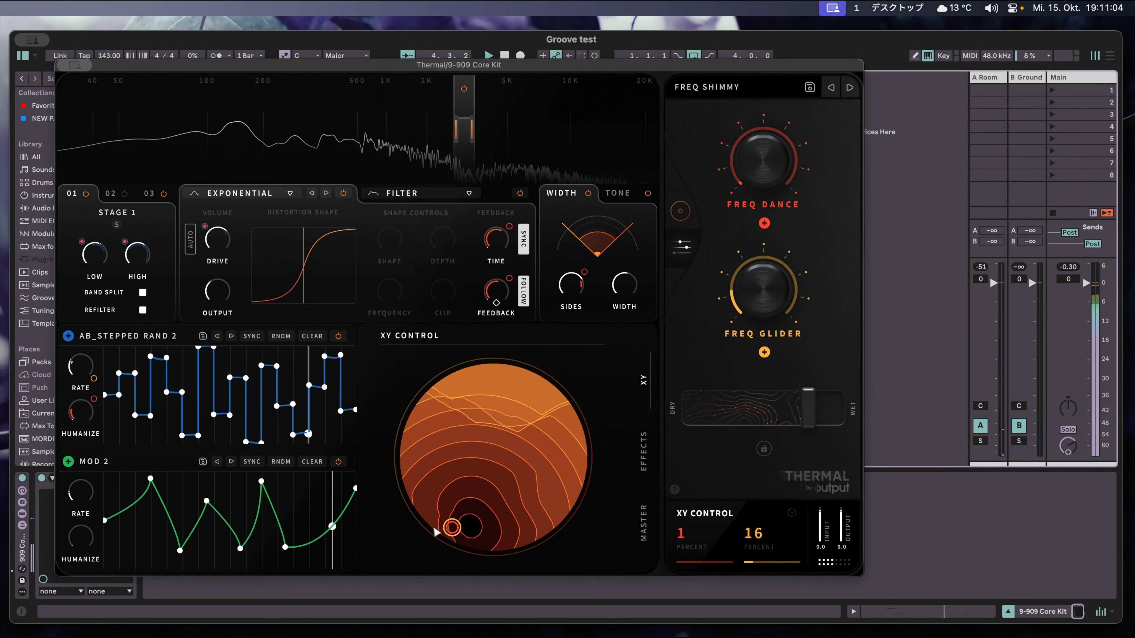
pyautogui.moveTo(531, 315); pyautogui.dragTo(615, 320)
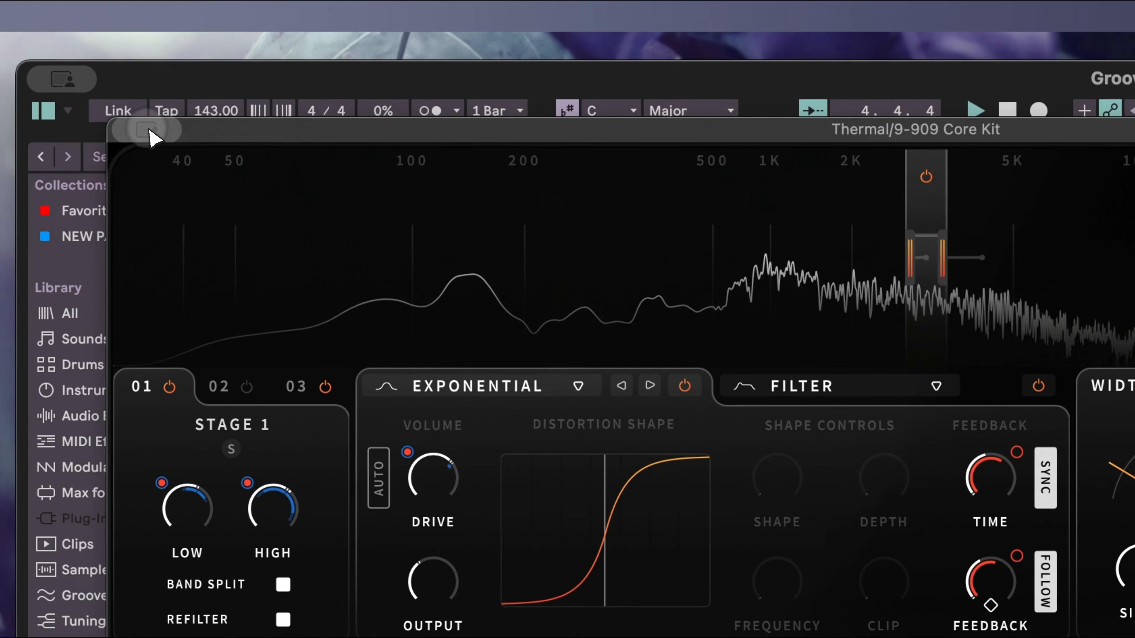
pyautogui.click(150, 132)
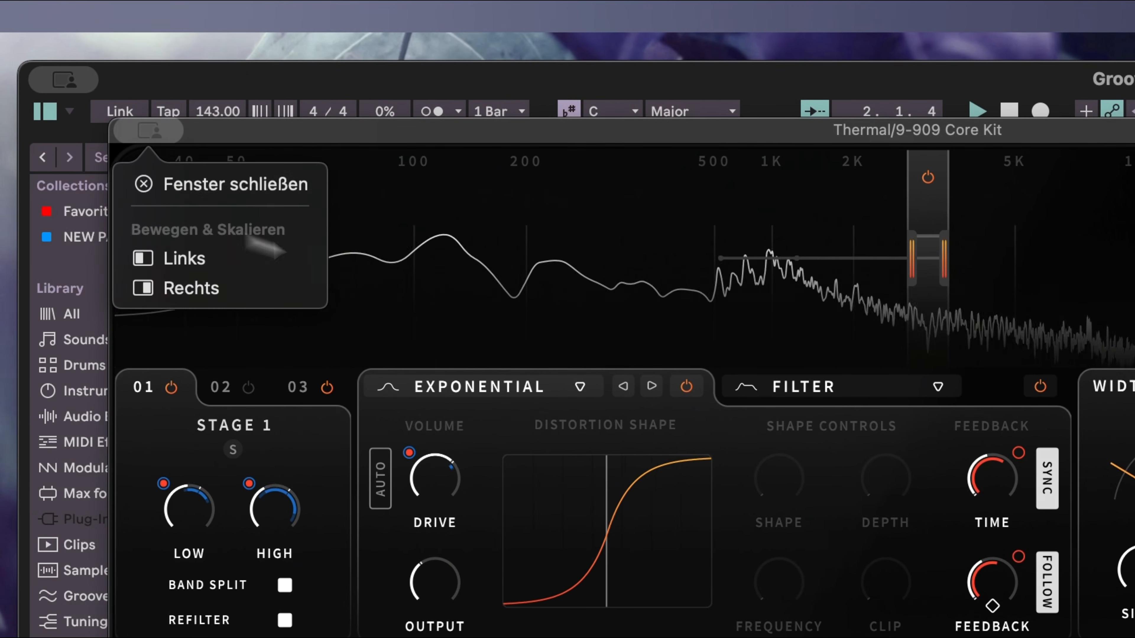
pyautogui.press('Escape')
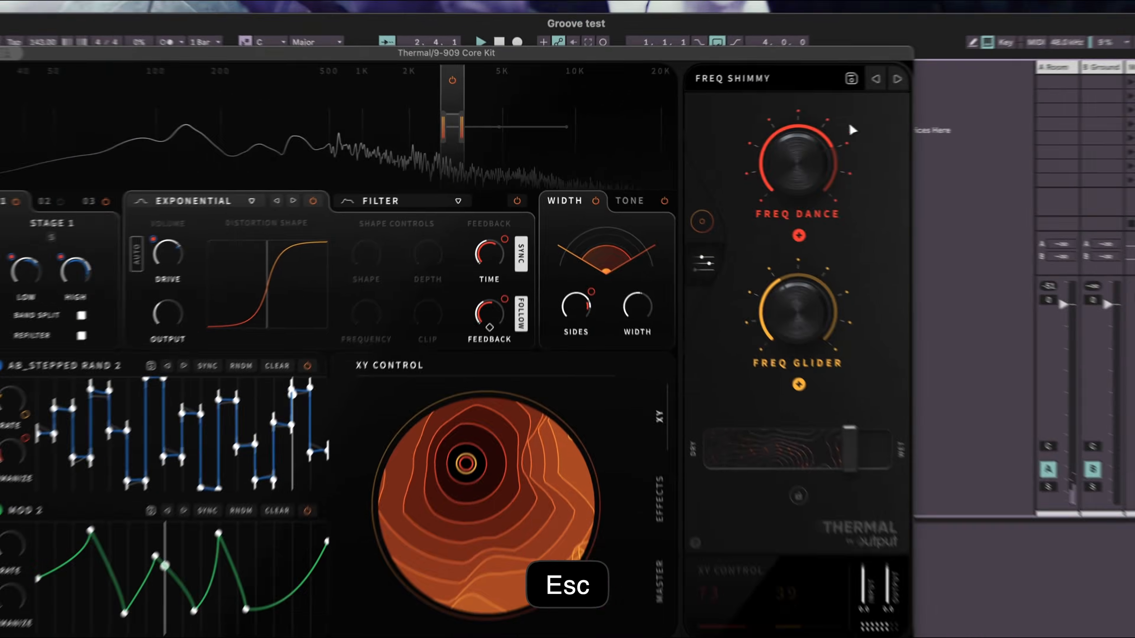
pyautogui.press('Escape')
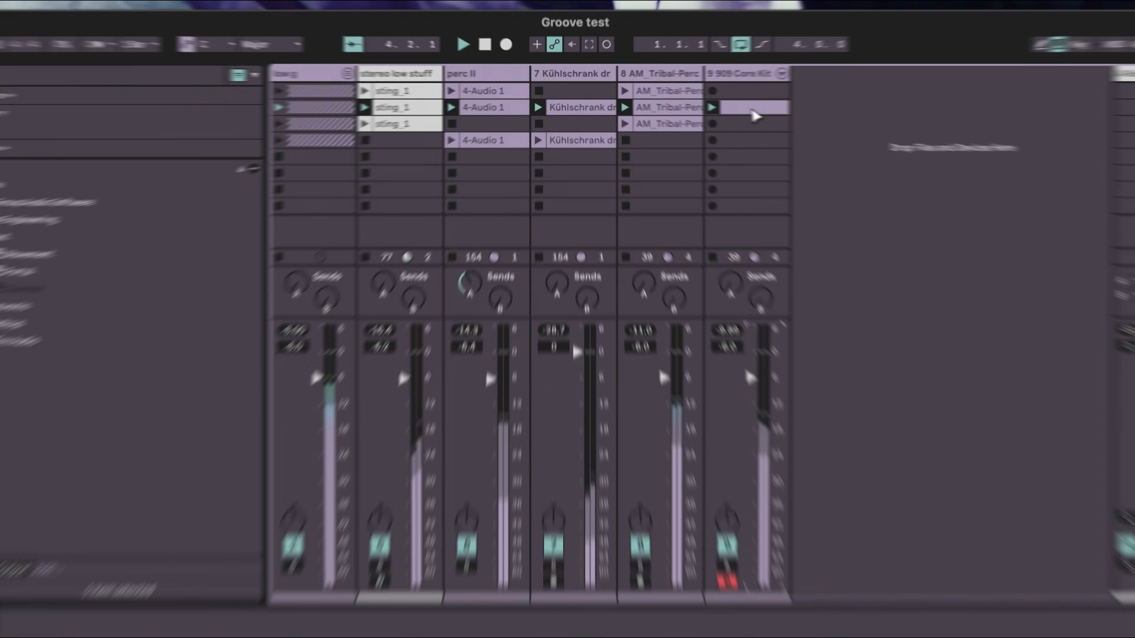
# Open the 909 Core Kit clip, delete the Mid Tom notes at 1.4.2 and 1.4.4, and stop playback.
pyautogui.doubleClick(701, 103)
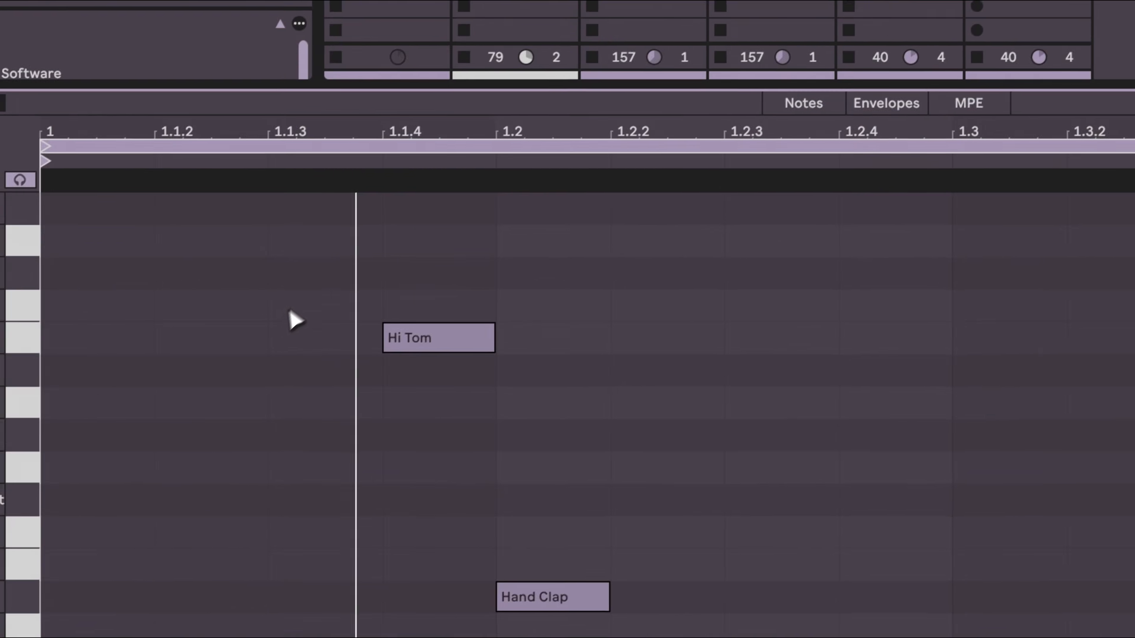
pyautogui.moveTo(307, 285); pyautogui.dragTo(1134, 420)
pyautogui.moveTo(988, 332); pyautogui.dragTo(956, 338)
pyautogui.doubleClick(864, 325)
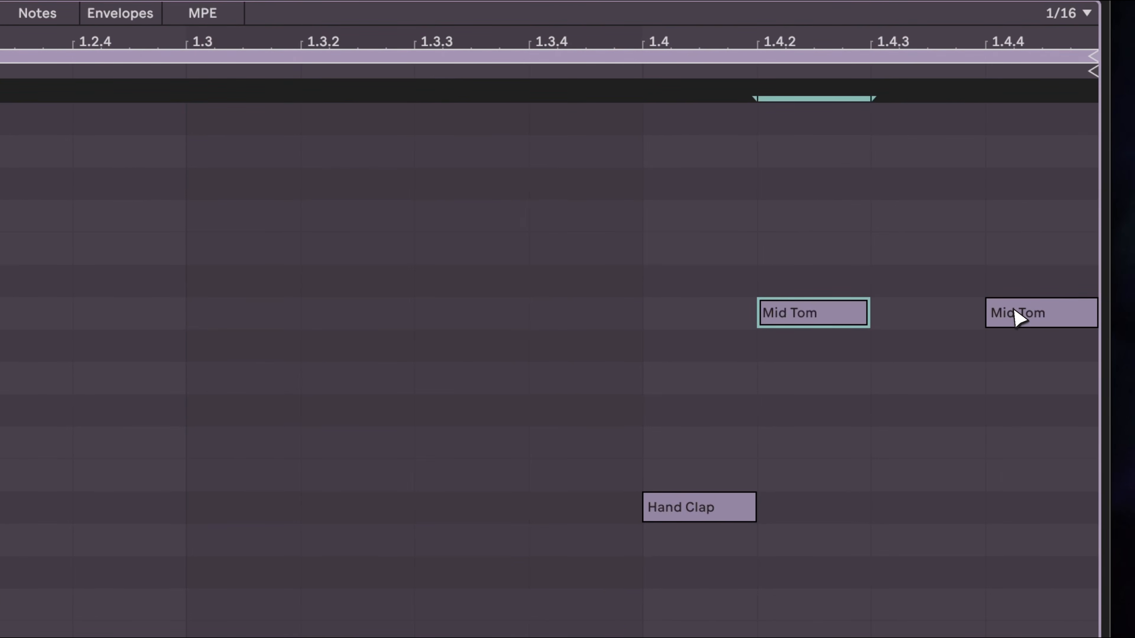
pyautogui.doubleClick(1017, 318)
pyautogui.doubleClick(831, 321)
pyautogui.press('space')
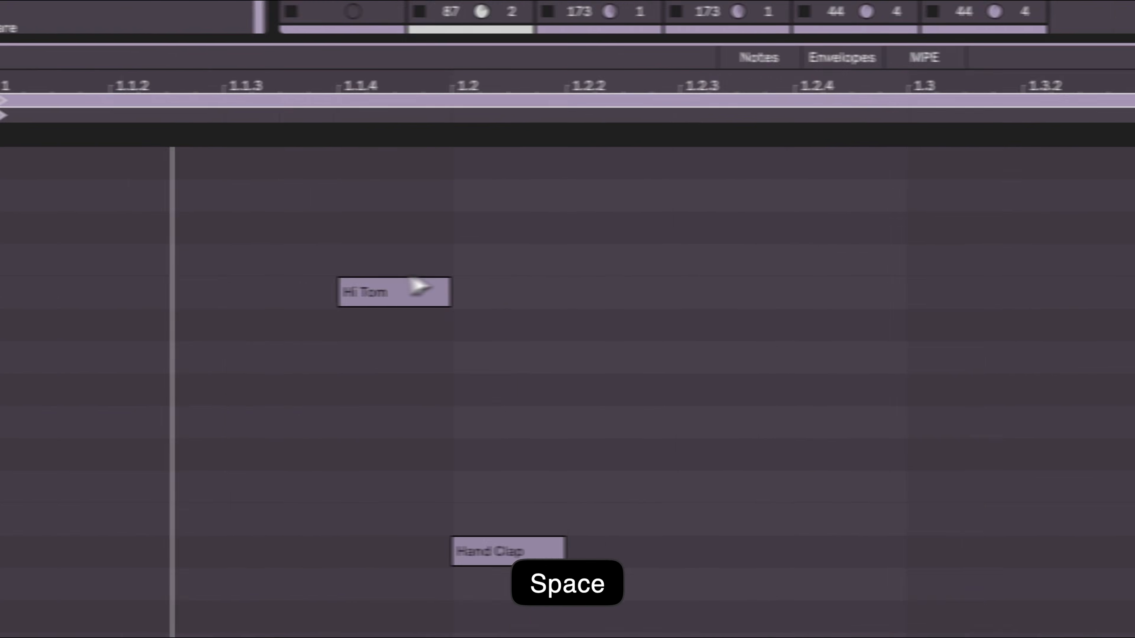
# Try Crash and Ride notes at 1.1.4 and a Mid Tom note at 1.1.3, removing each one.
pyautogui.doubleClick(391, 270)
pyautogui.doubleClick(389, 263)
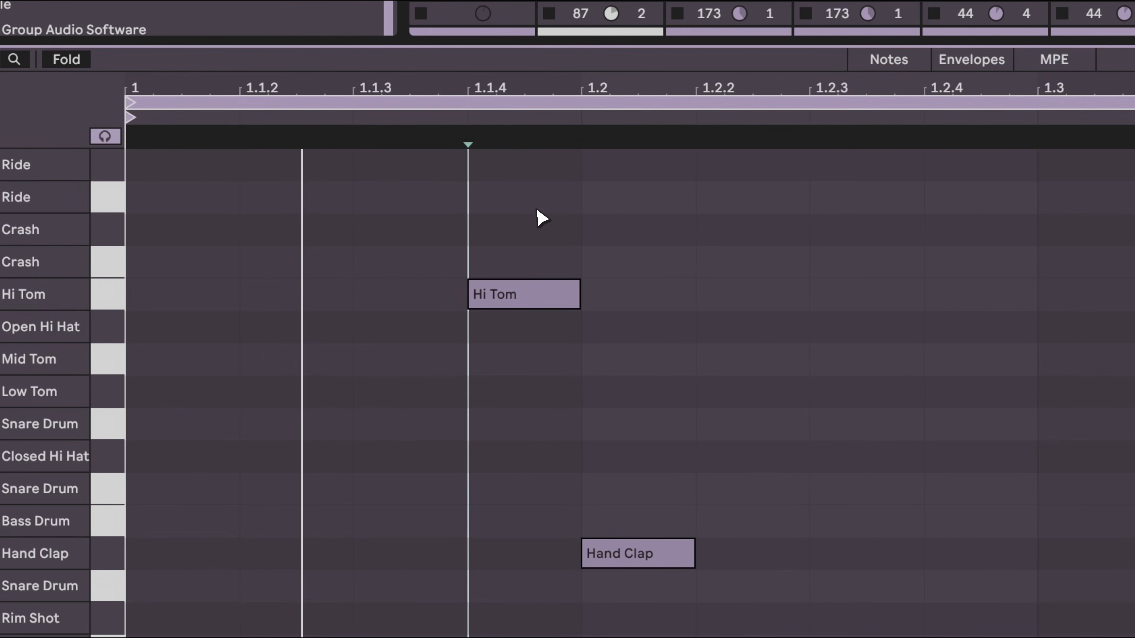
pyautogui.doubleClick(531, 205)
pyautogui.doubleClick(522, 201)
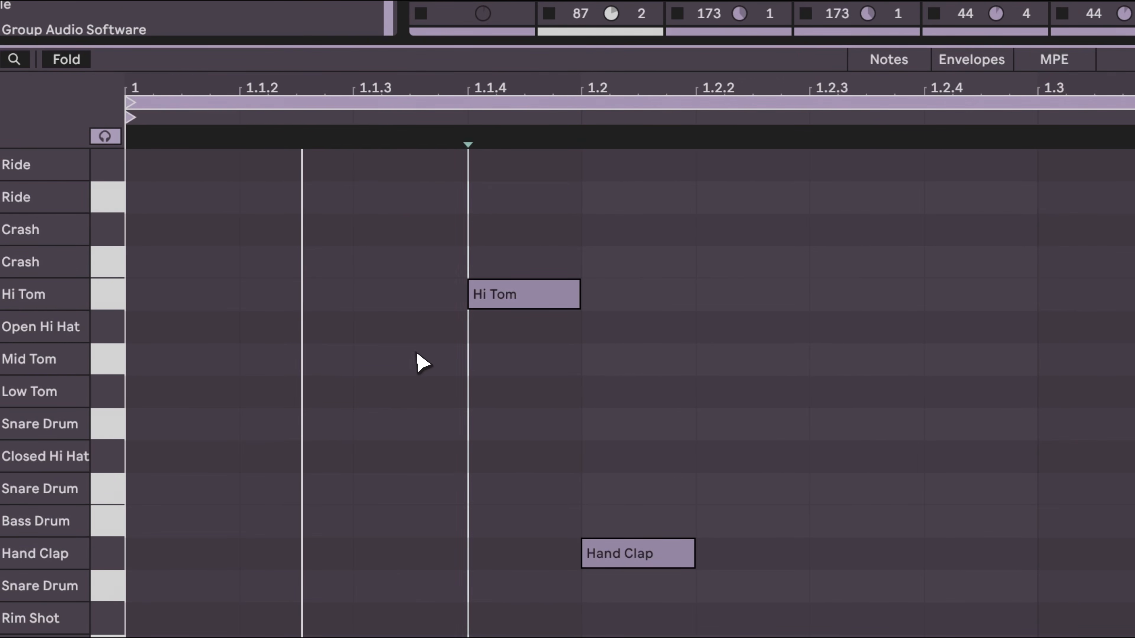
pyautogui.doubleClick(423, 361)
pyautogui.doubleClick(422, 370)
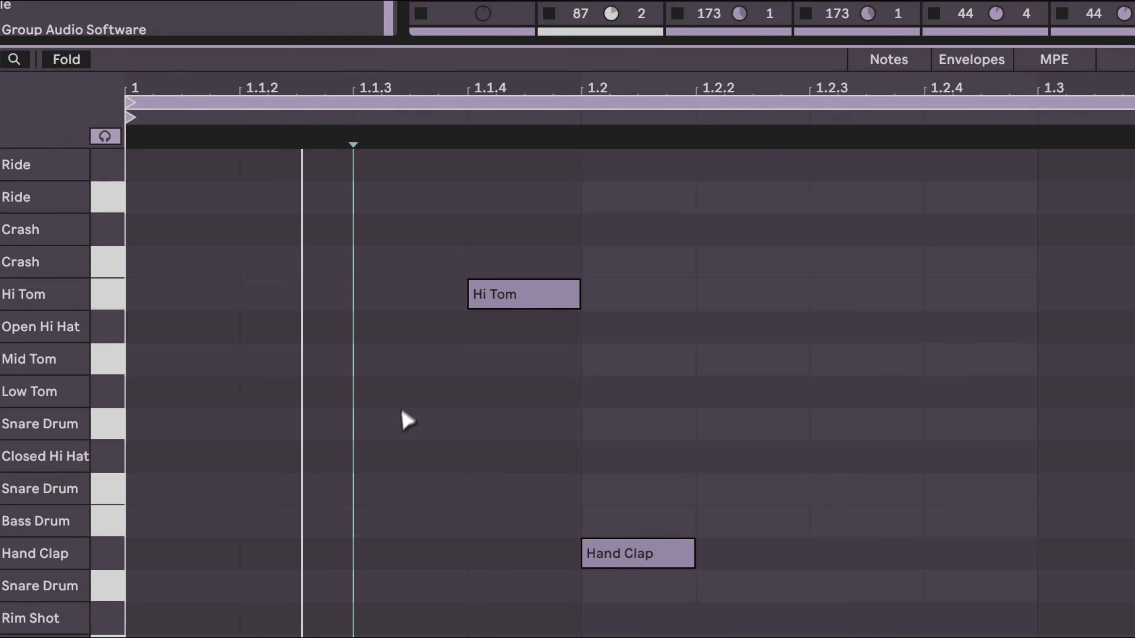
# Add a Snare Drum note at 1.1.3, listen to the groove and delete the Hi Tom note at 1.1.4.
pyautogui.doubleClick(396, 422)
pyautogui.press('space')
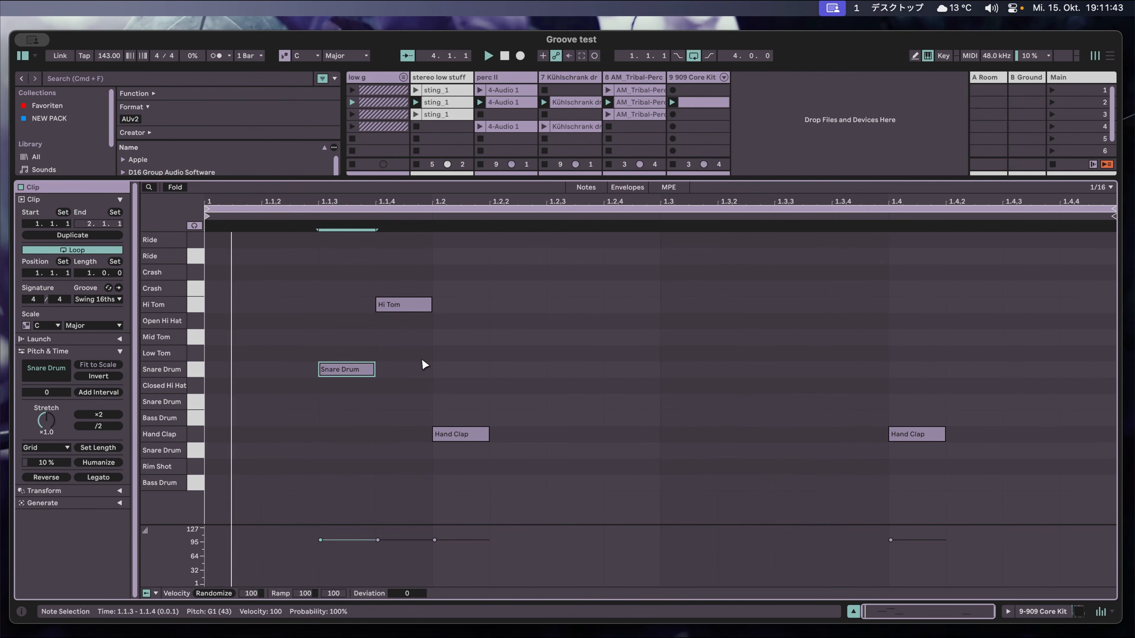
pyautogui.doubleClick(403, 306)
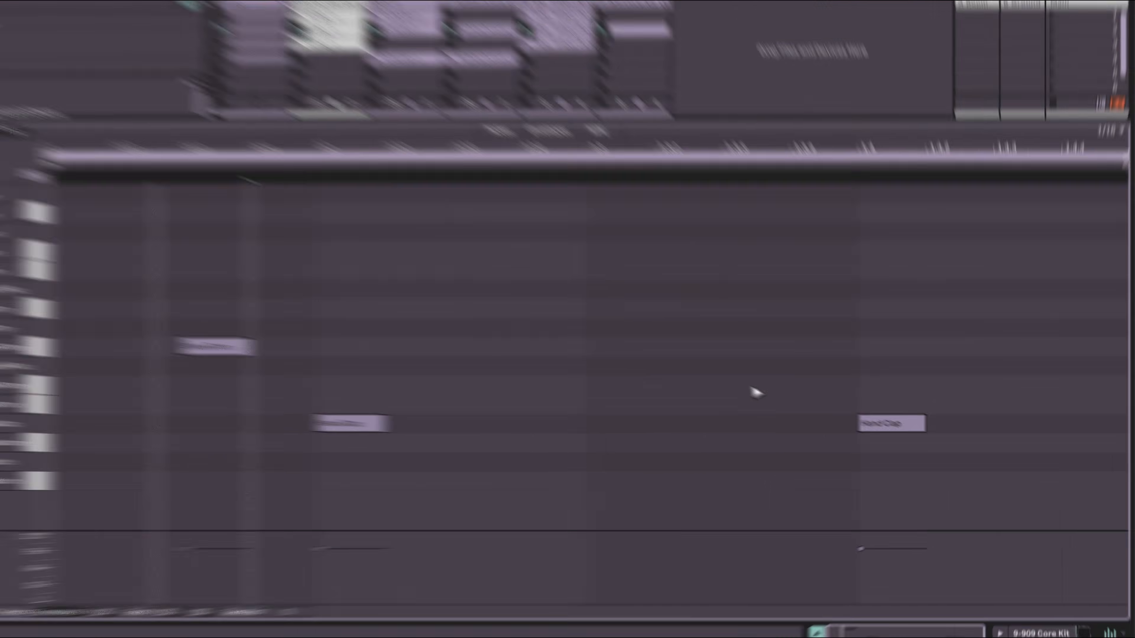
# Copy the Snare Drum note to the F1 snare row, try it at 1.3.2 and settle it at 1.3.3.
pyautogui.click(345, 370)
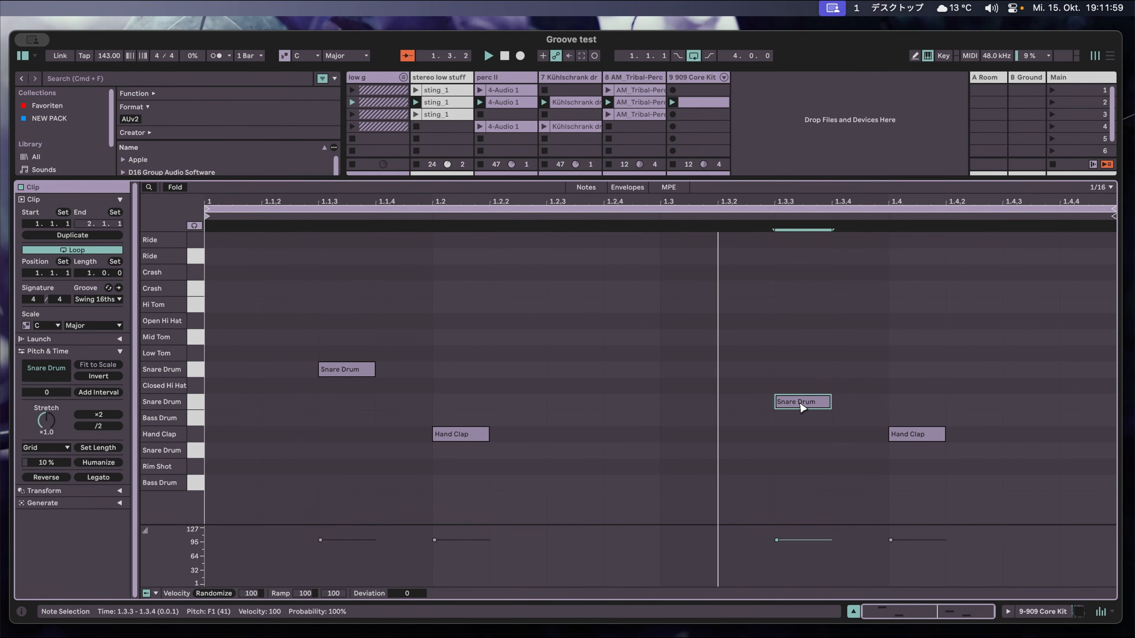
pyautogui.press('Left')
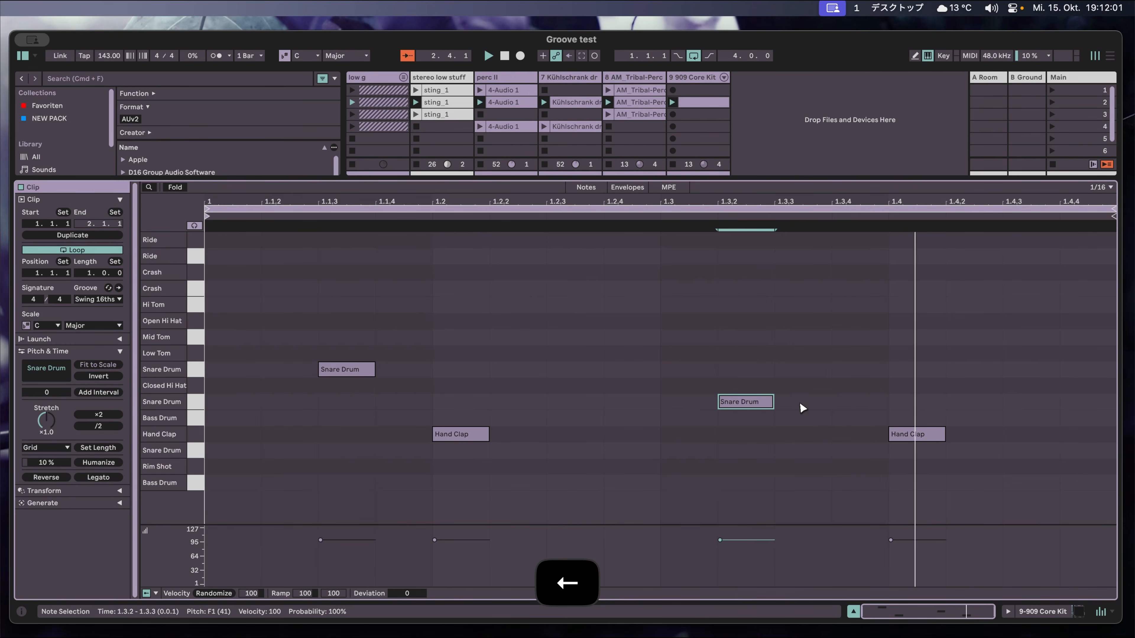
pyautogui.press('Right')
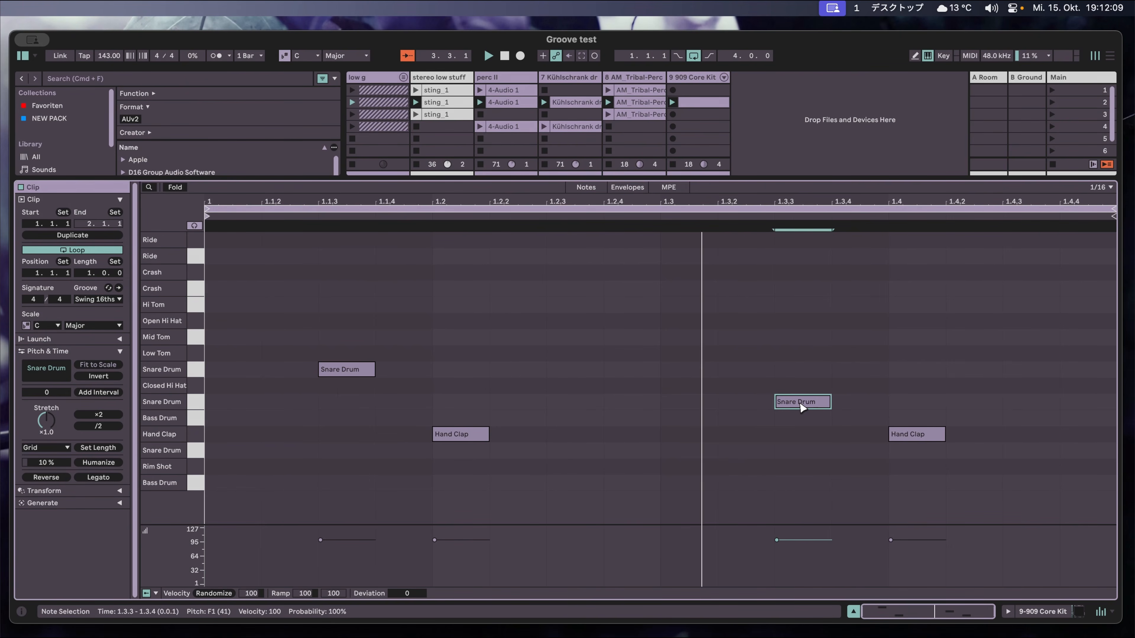
# Switch from the note editor to the device view and launch scene 1, followed by scene 3, to compare the variations.
pyautogui.hotkey('shift', 'Tab')
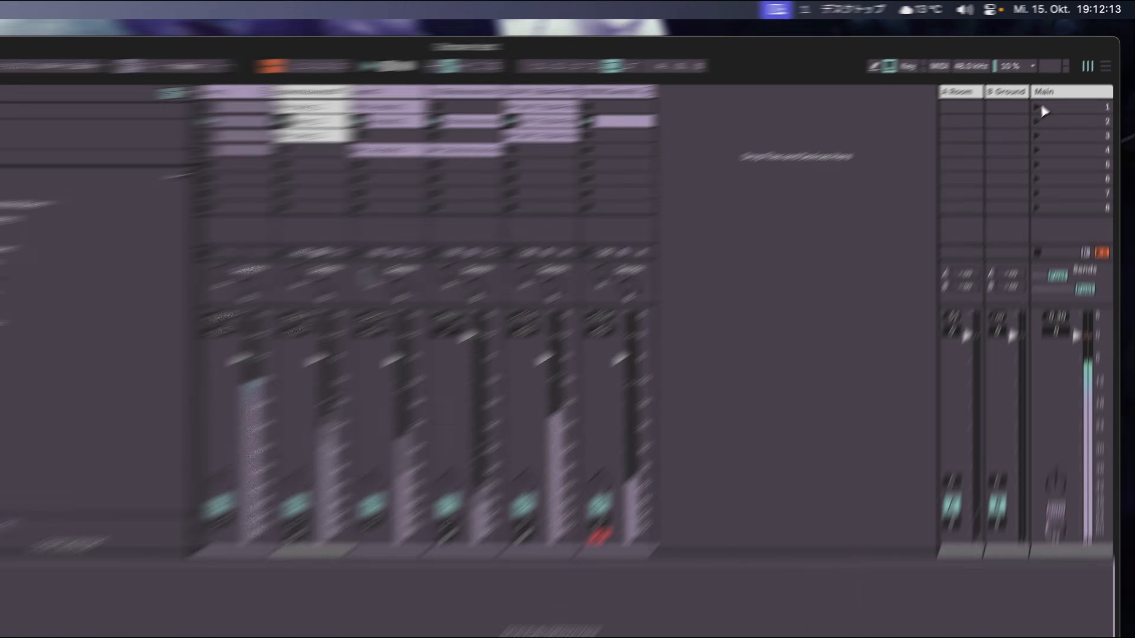
pyautogui.click(1041, 107)
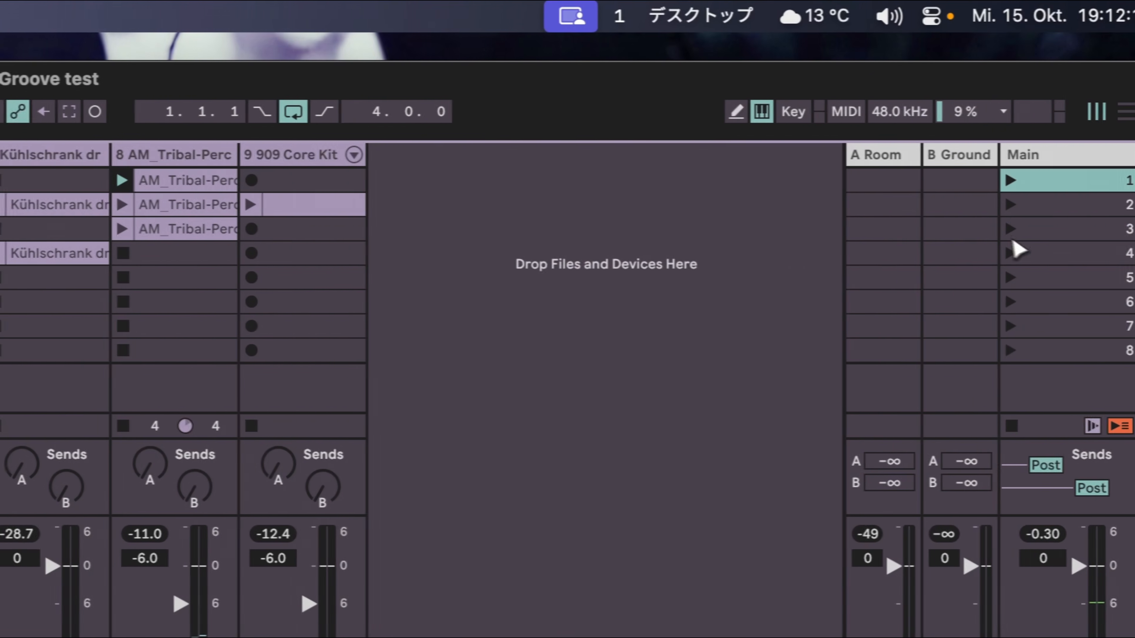
pyautogui.click(1013, 229)
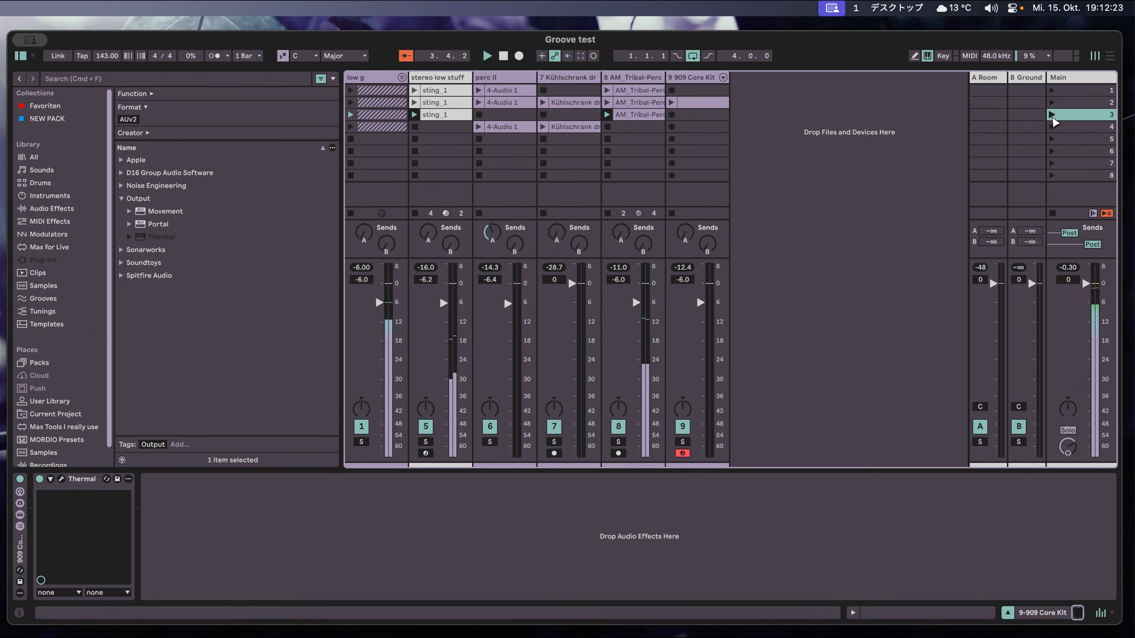
# Show the stereo low stuff track's devices and collapse its Compressor and EQ Eight.
pyautogui.click(442, 152)
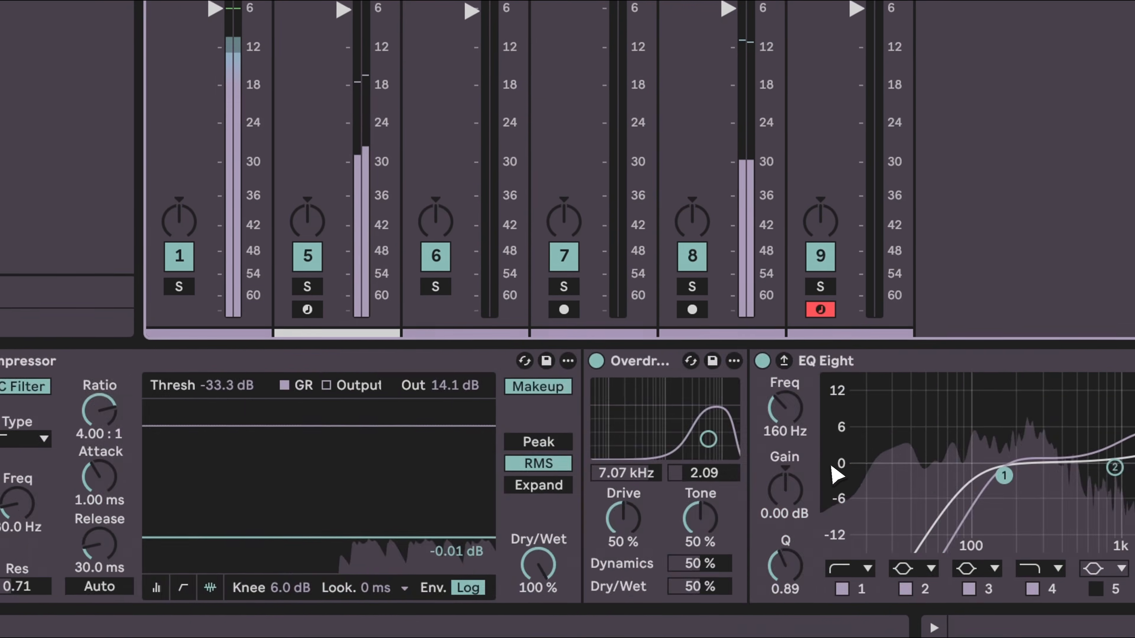
pyautogui.hscroll(5, 836, 475)
pyautogui.doubleClick(352, 361)
pyautogui.doubleClick(943, 361)
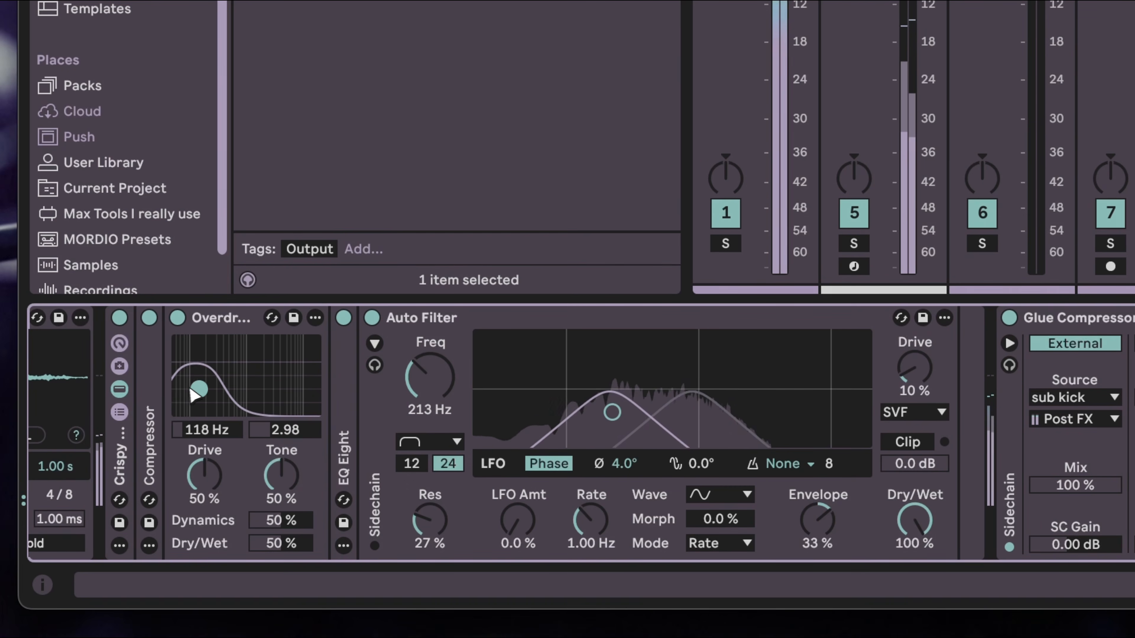
# Move the Overdrive's band to 6.65 kHz and the Auto Filter's frequency to 198 Hz, collapsing both devices.
pyautogui.moveTo(194, 395); pyautogui.dragTo(291, 395)
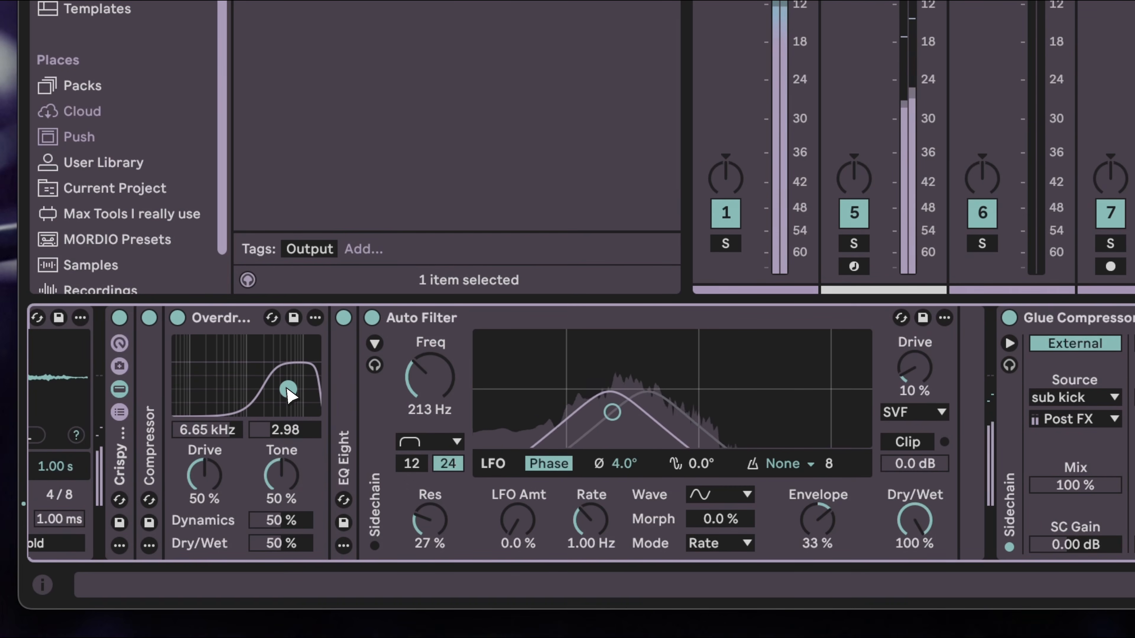
pyautogui.doubleClick(239, 320)
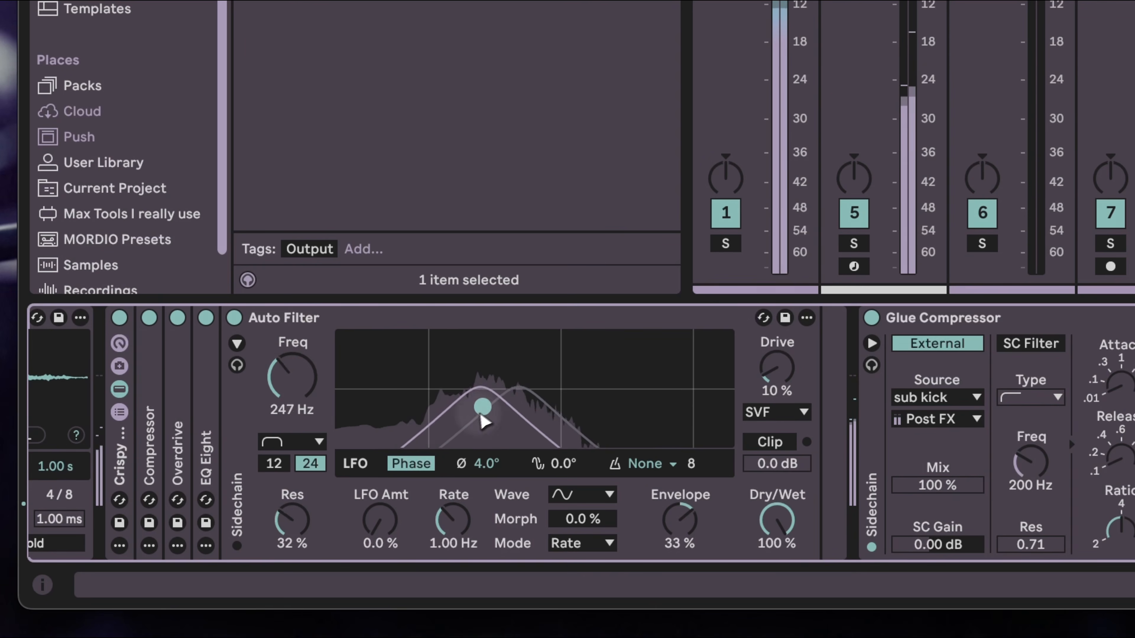
pyautogui.moveTo(526, 422); pyautogui.dragTo(496, 410)
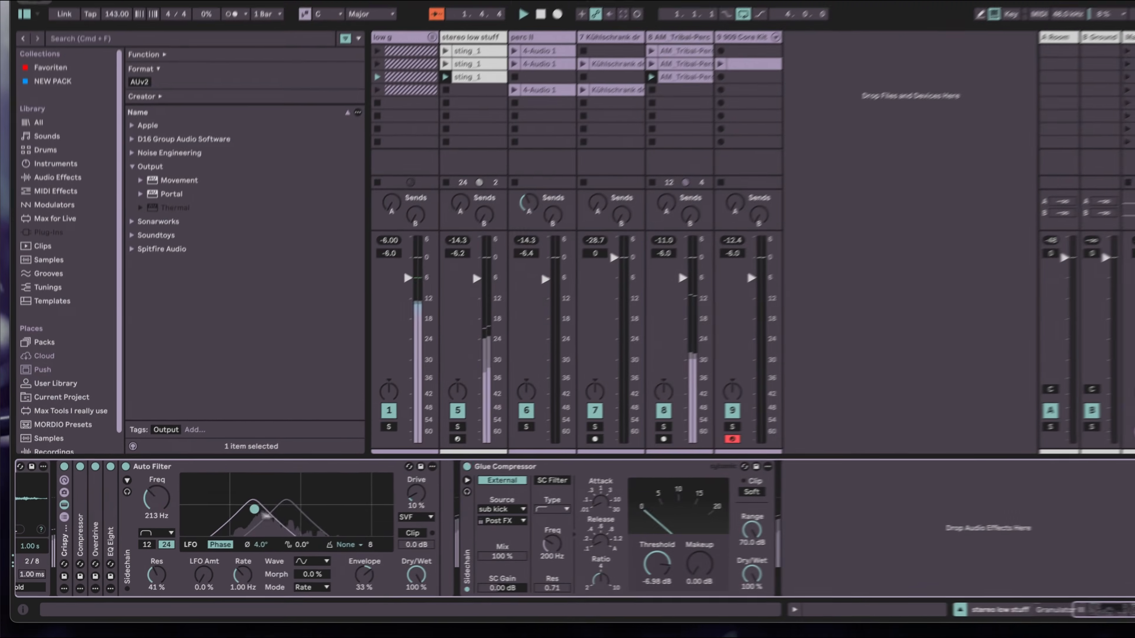
pyautogui.moveTo(265, 514); pyautogui.dragTo(240, 529)
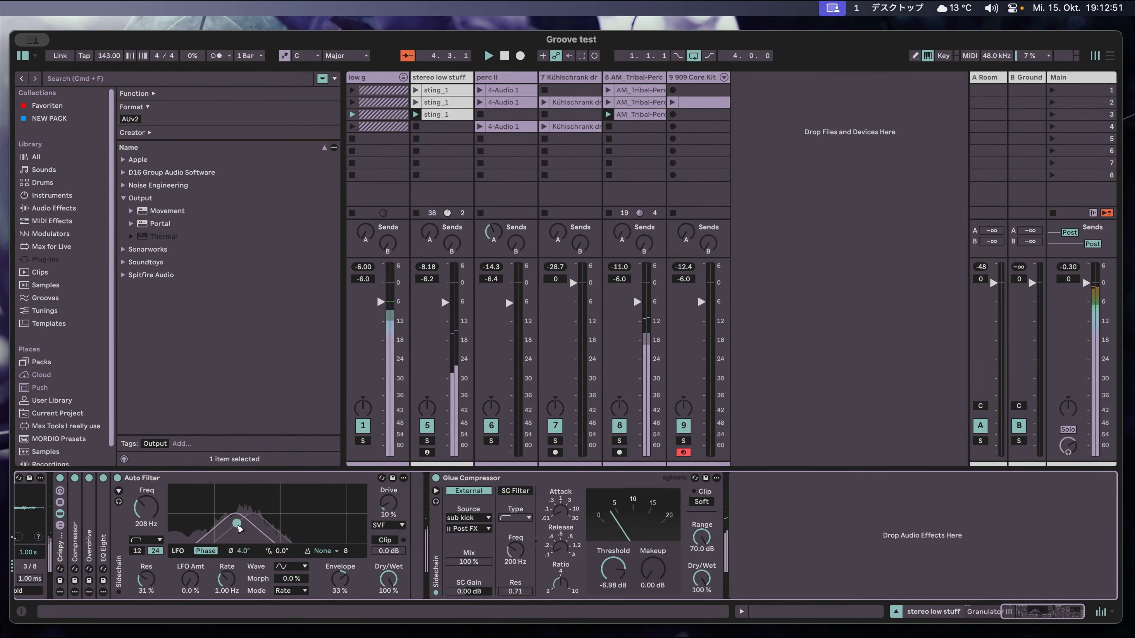
pyautogui.moveTo(240, 529); pyautogui.dragTo(238, 529)
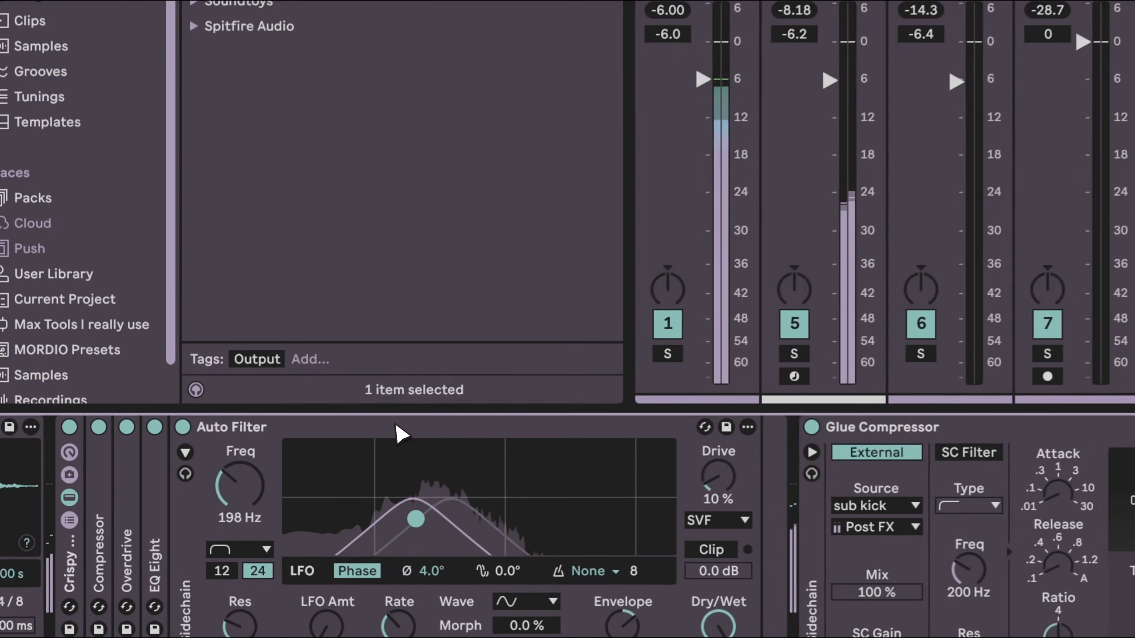
pyautogui.doubleClick(239, 478)
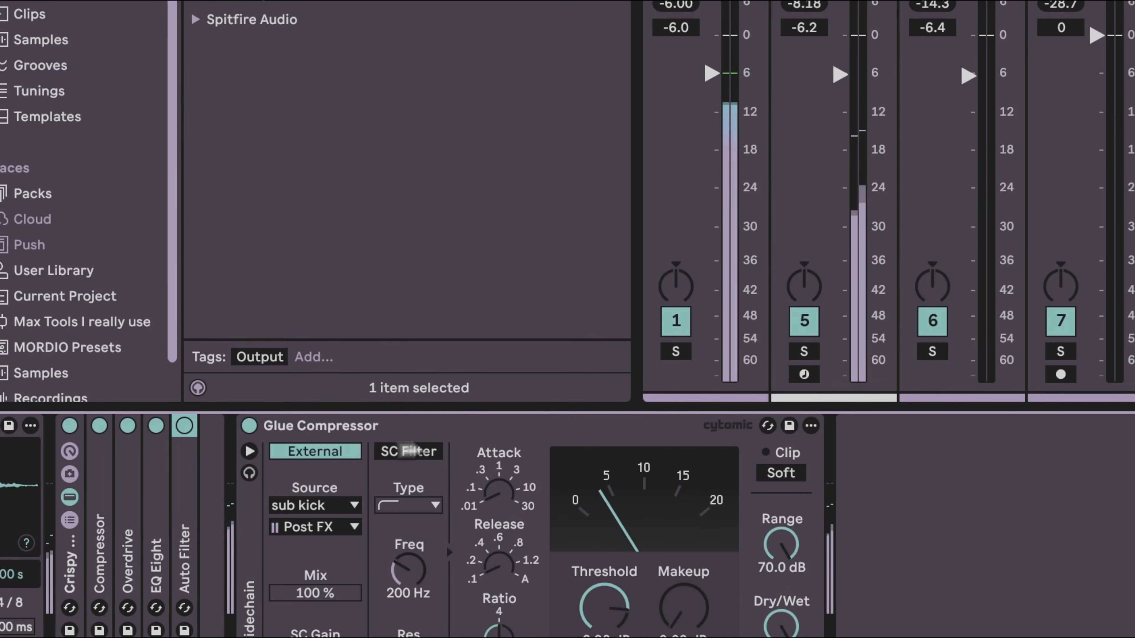
# Record scene 1 into the first four bars of the arrangement.
pyautogui.press('space')
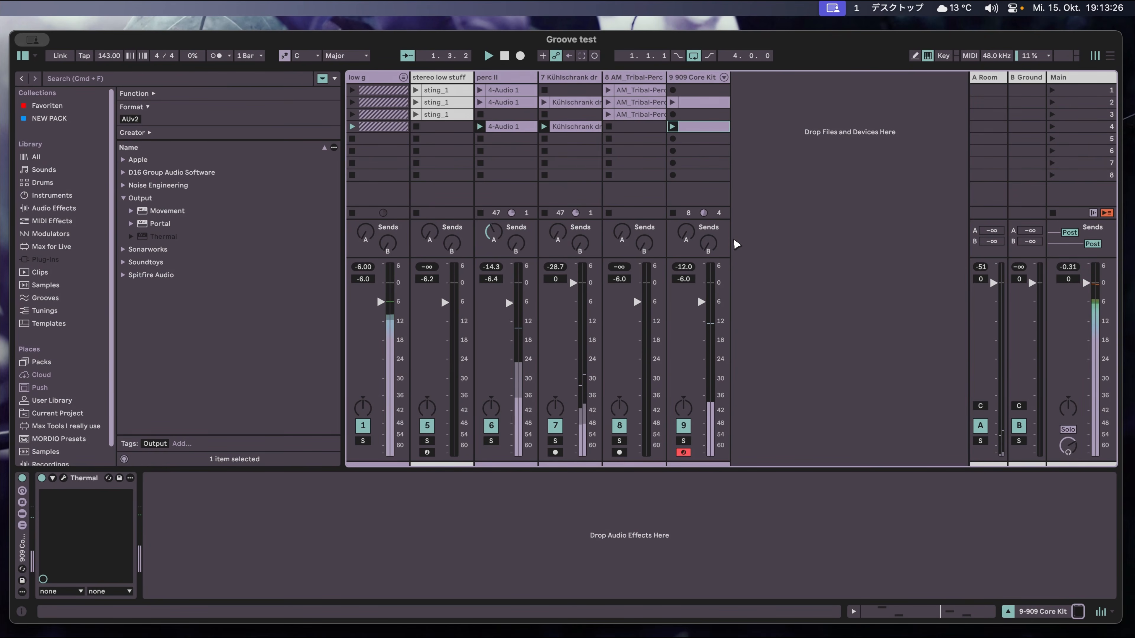
pyautogui.press('space')
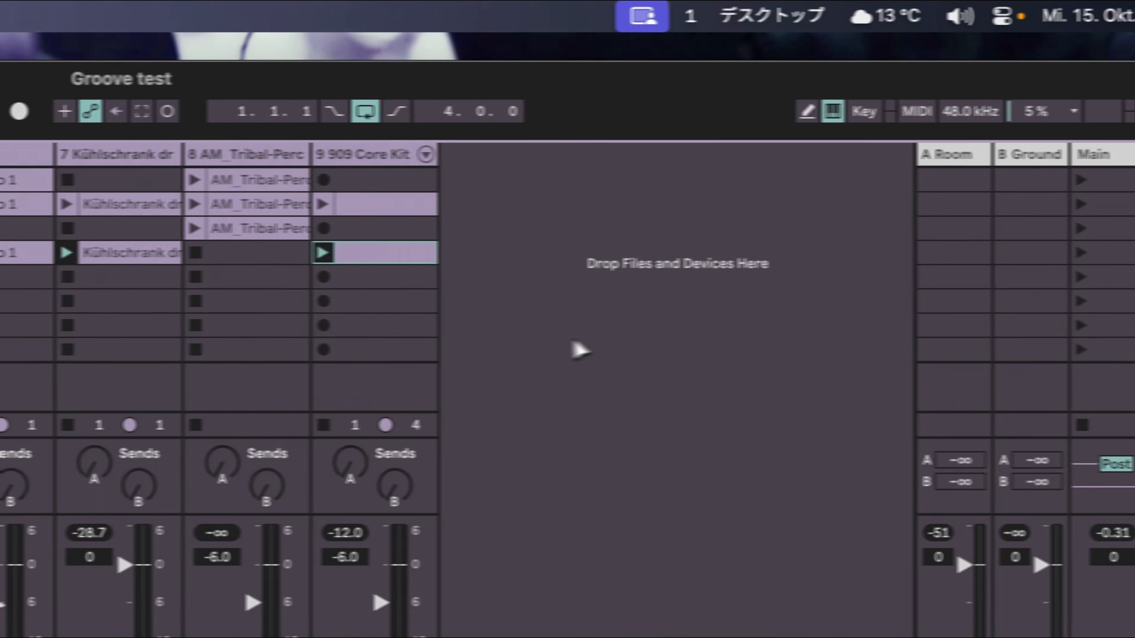
pyautogui.click(1080, 180)
pyautogui.press('space')
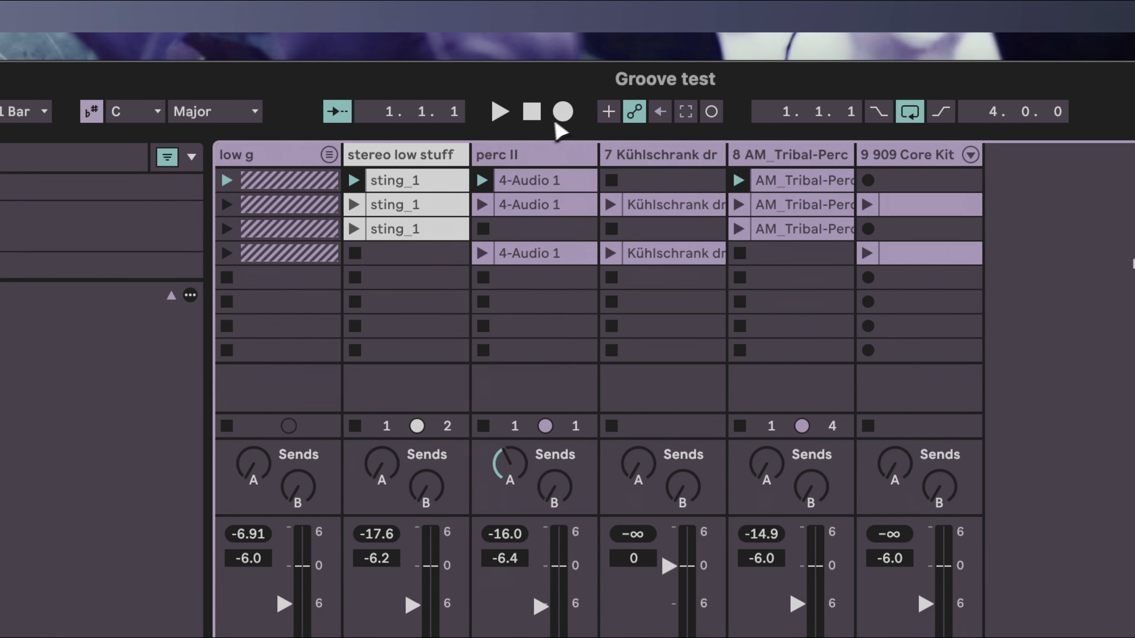
pyautogui.click(567, 112)
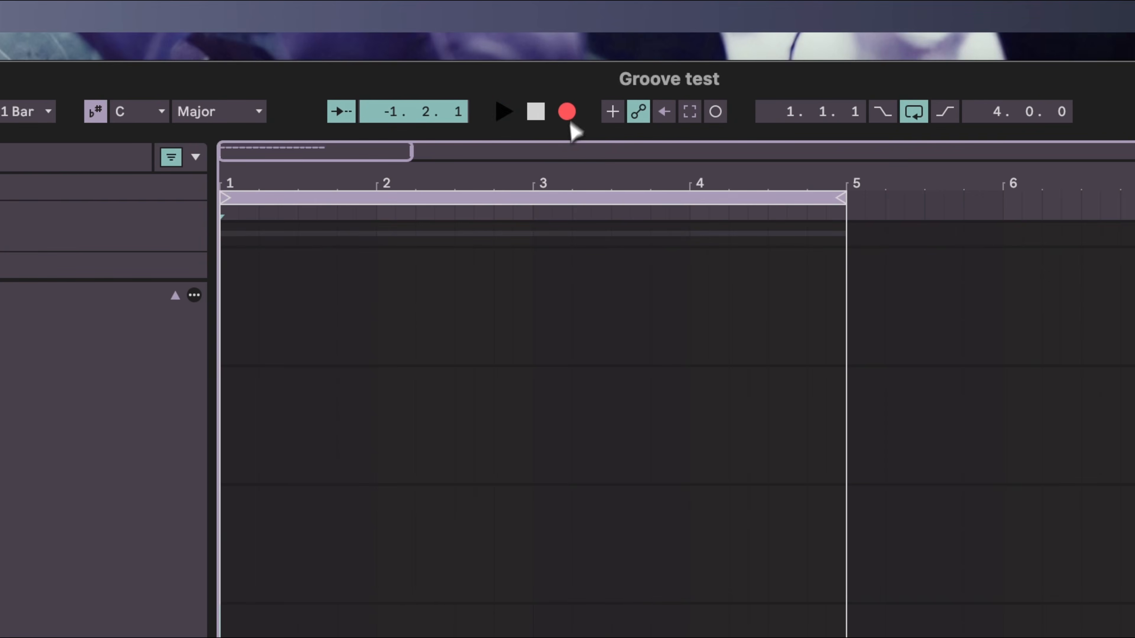
pyautogui.moveTo(622, 179); pyautogui.dragTo(622, 161)
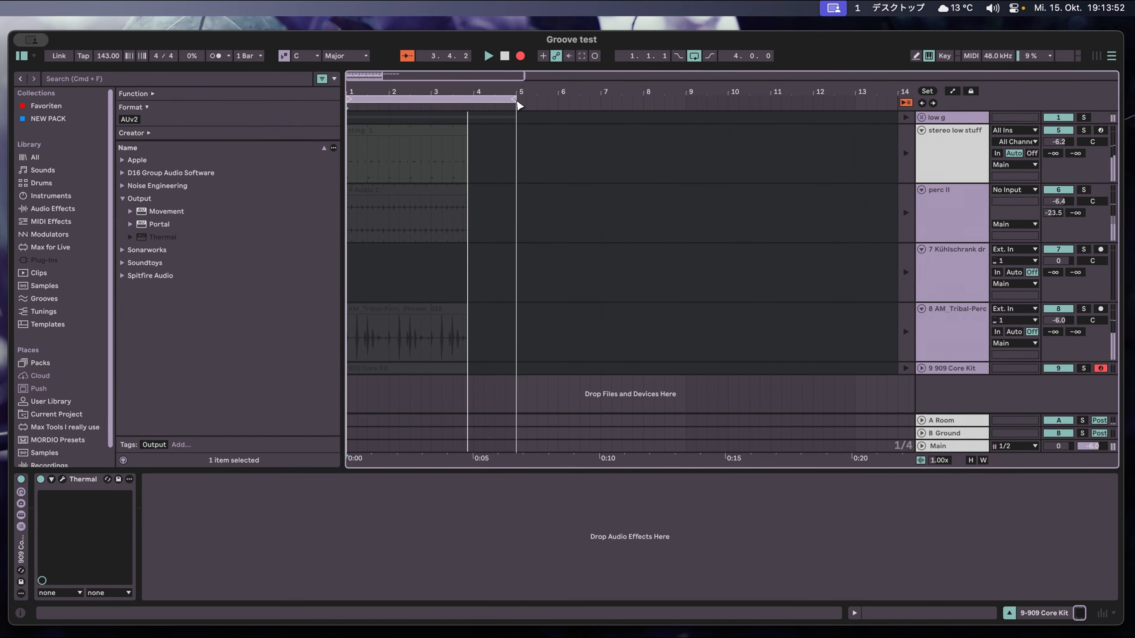
pyautogui.press('space')
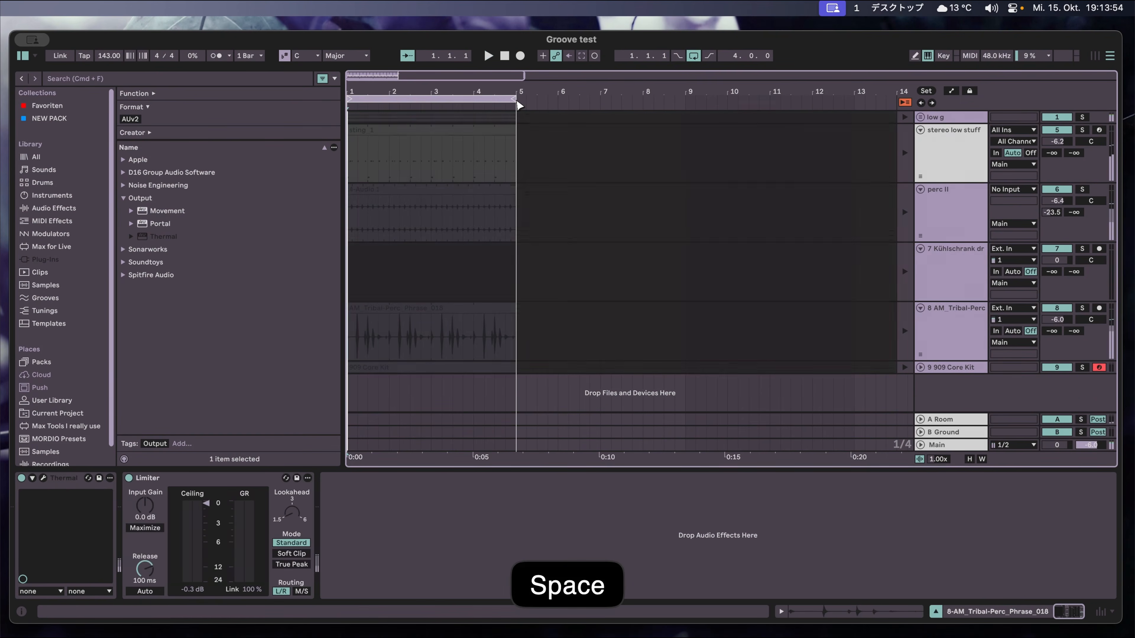
# Record scene 2 into the arrangement from bar 5 and scene 3 from bar 9, four bars each.
pyautogui.click(520, 56)
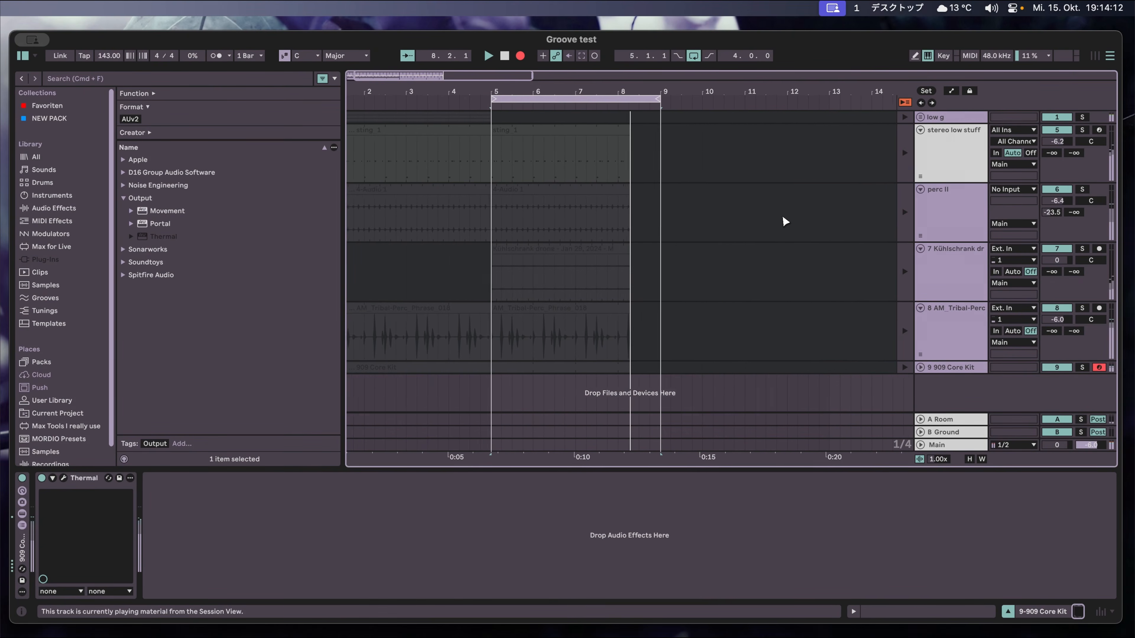
pyautogui.press('space')
pyautogui.press('Tab')
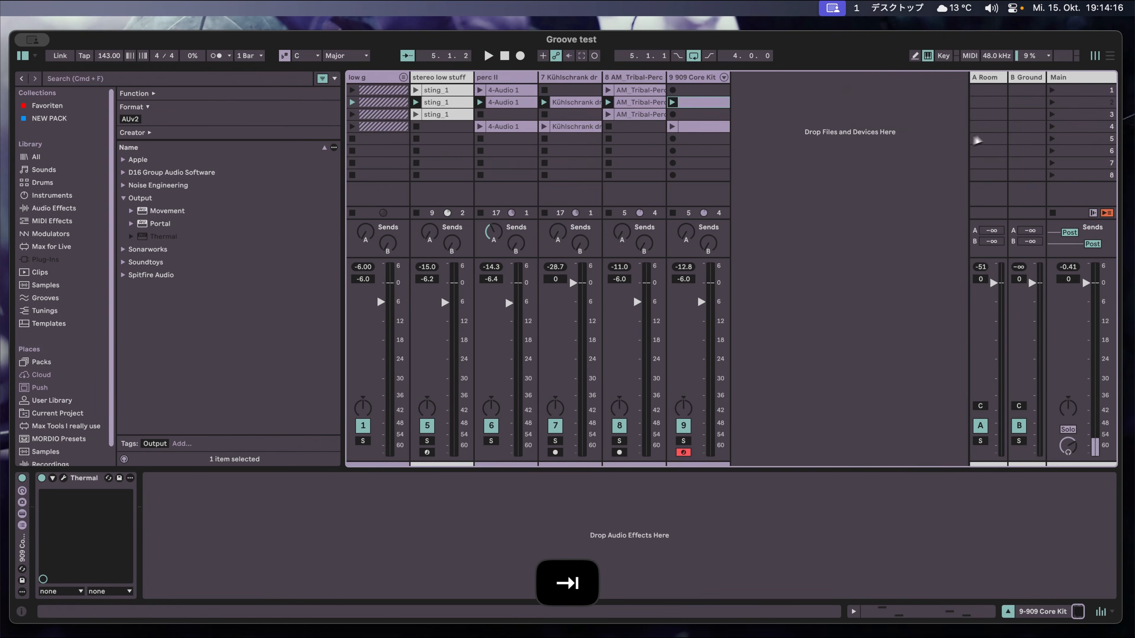
pyautogui.press('space')
pyautogui.press('Tab')
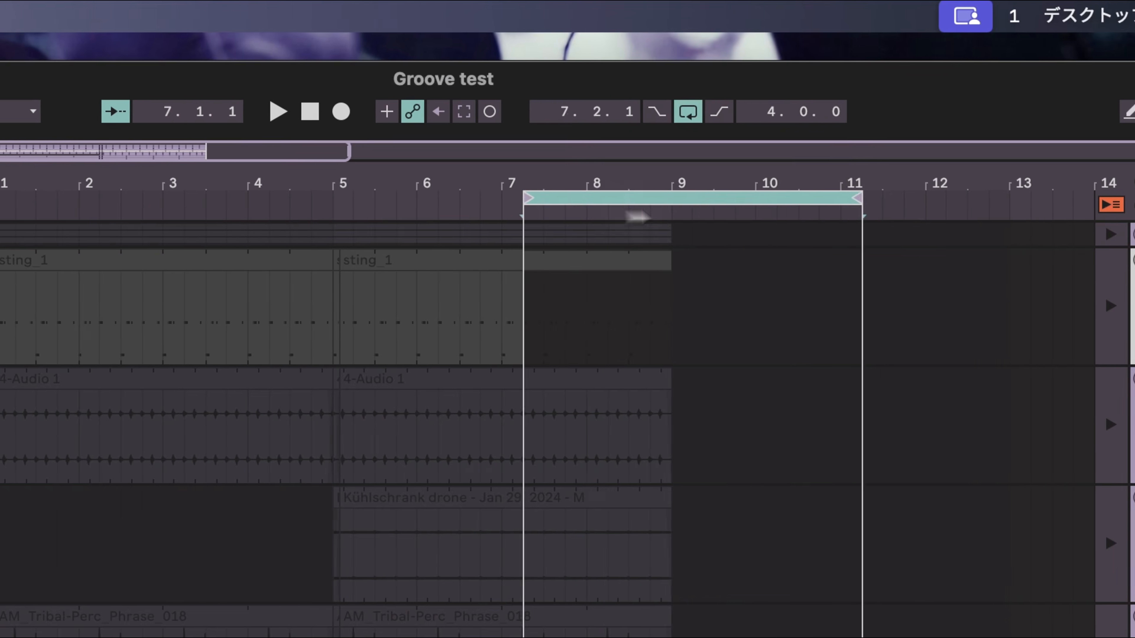
pyautogui.moveTo(605, 180); pyautogui.dragTo(609, 180)
pyautogui.scroll(-3, 609, 180)
pyautogui.scroll(-2, 609, 180)
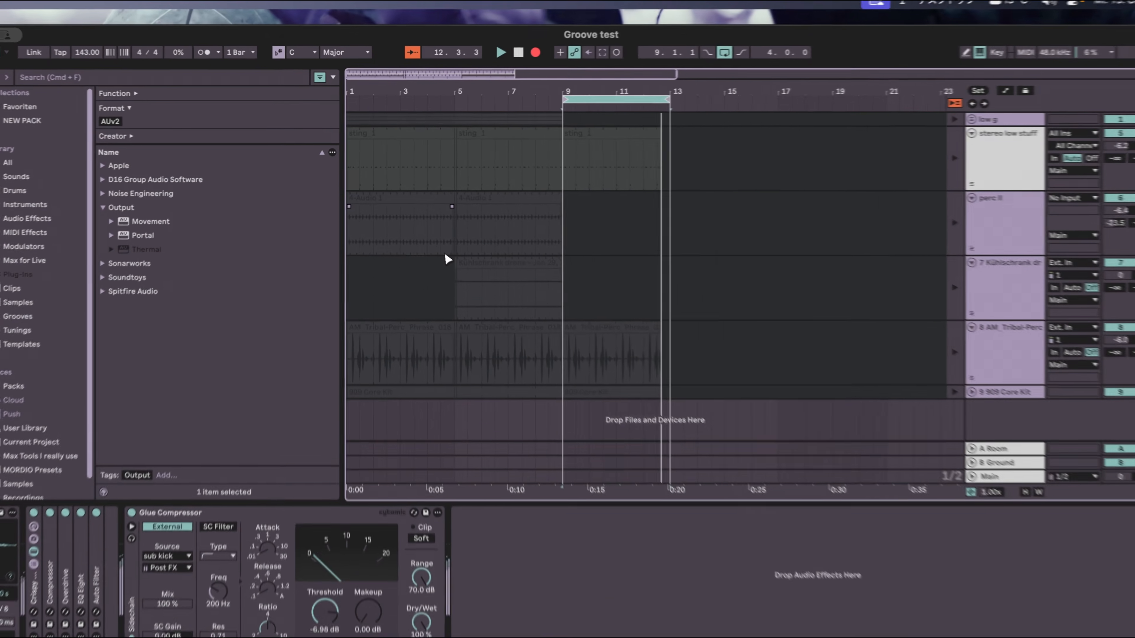
pyautogui.press('space')
# Launch scene 4 and record it into the arrangement for four bars starting at bar 13.
pyautogui.press('Tab')
pyautogui.click(1052, 127)
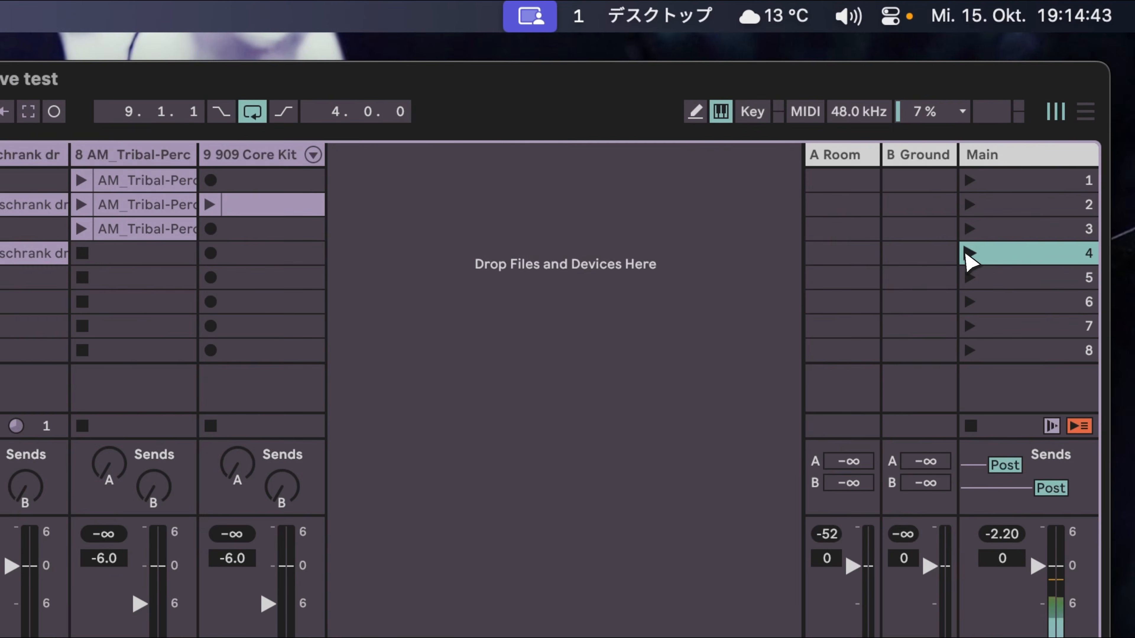
pyautogui.press('space')
pyautogui.press('Tab')
pyautogui.click(353, 112)
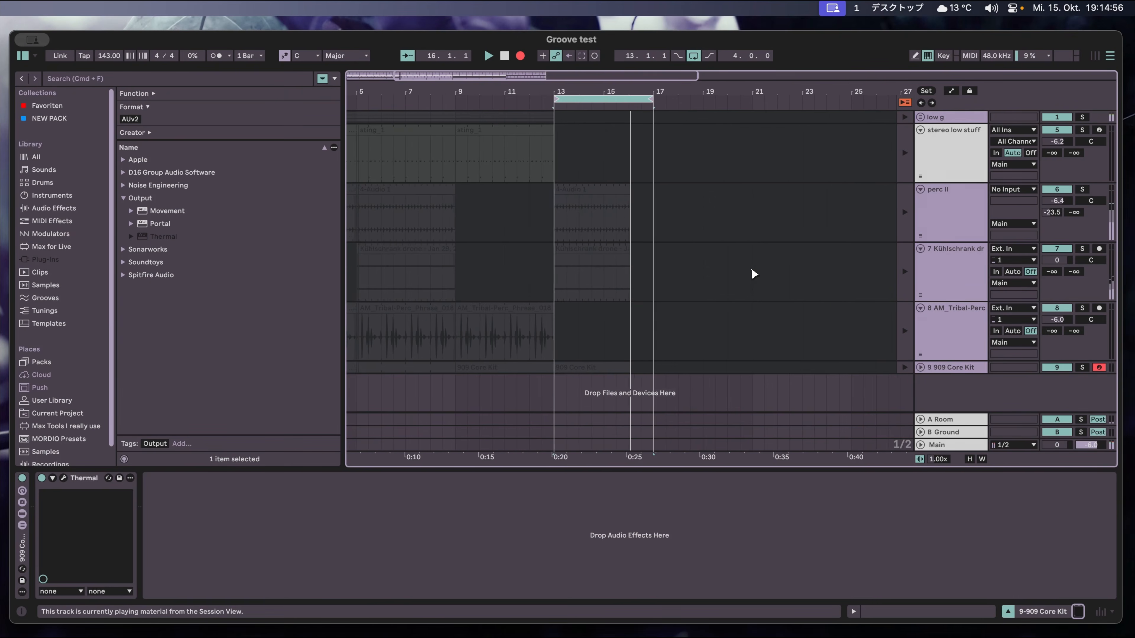
pyautogui.press('space')
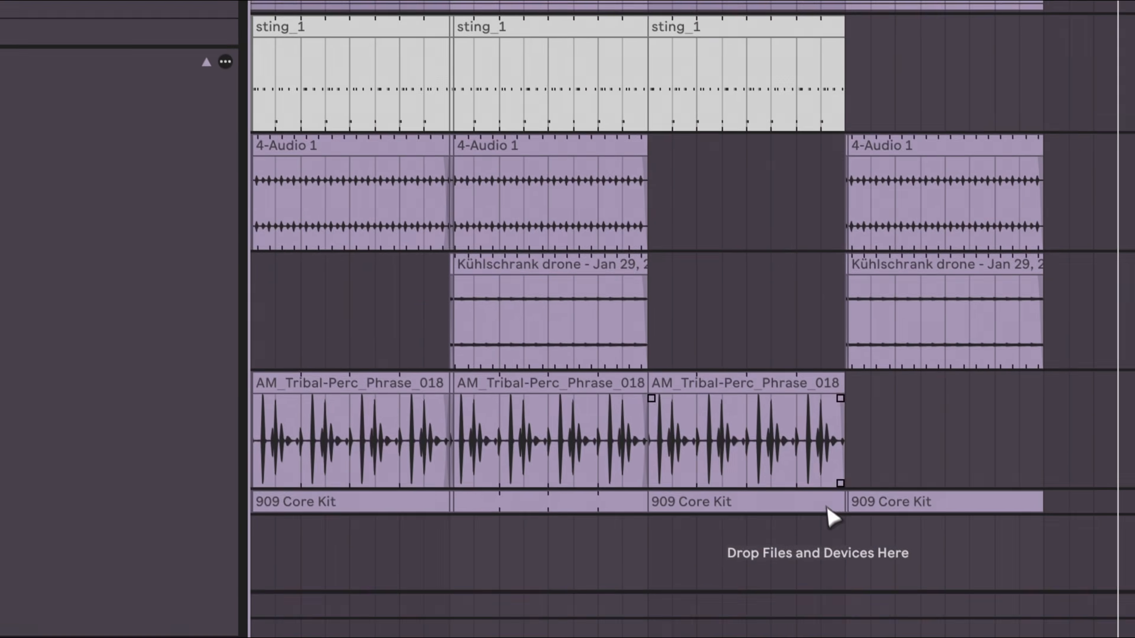
# Cut the first three recorded sections, bars 1 to 12 on all tracks, and paste them at bar 17.
pyautogui.moveTo(848, 475)
pyautogui.mouseDown()
pyautogui.moveTo(312, 489)
pyautogui.moveTo(237, 5)
pyautogui.mouseUp()
pyautogui.press('Delete')
pyautogui.click(1049, 55)
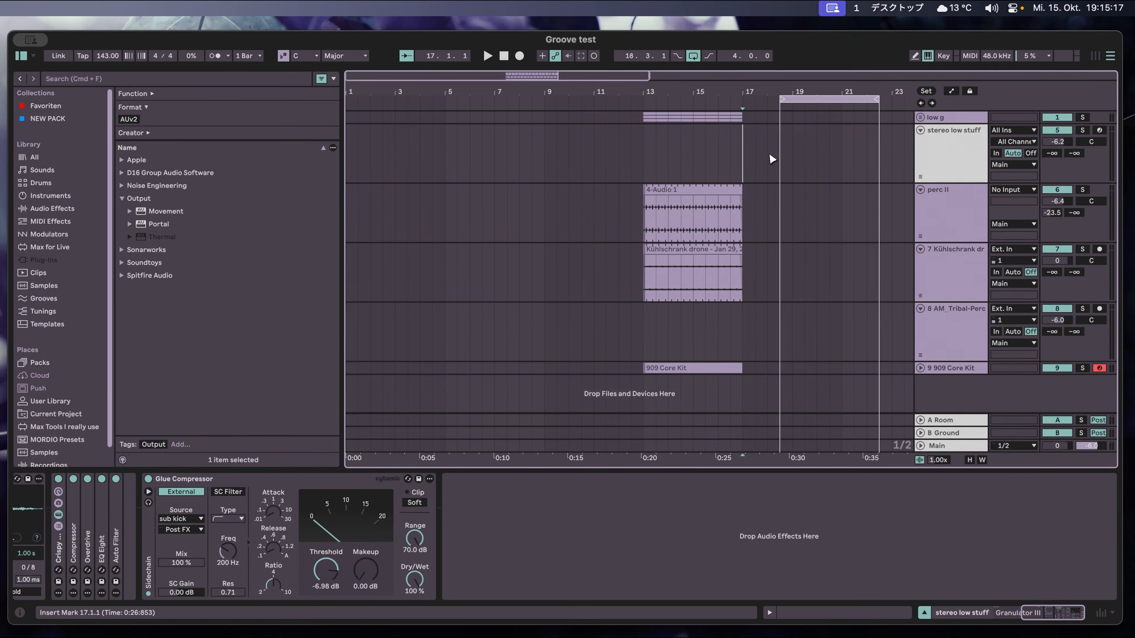
pyautogui.press('super+v')
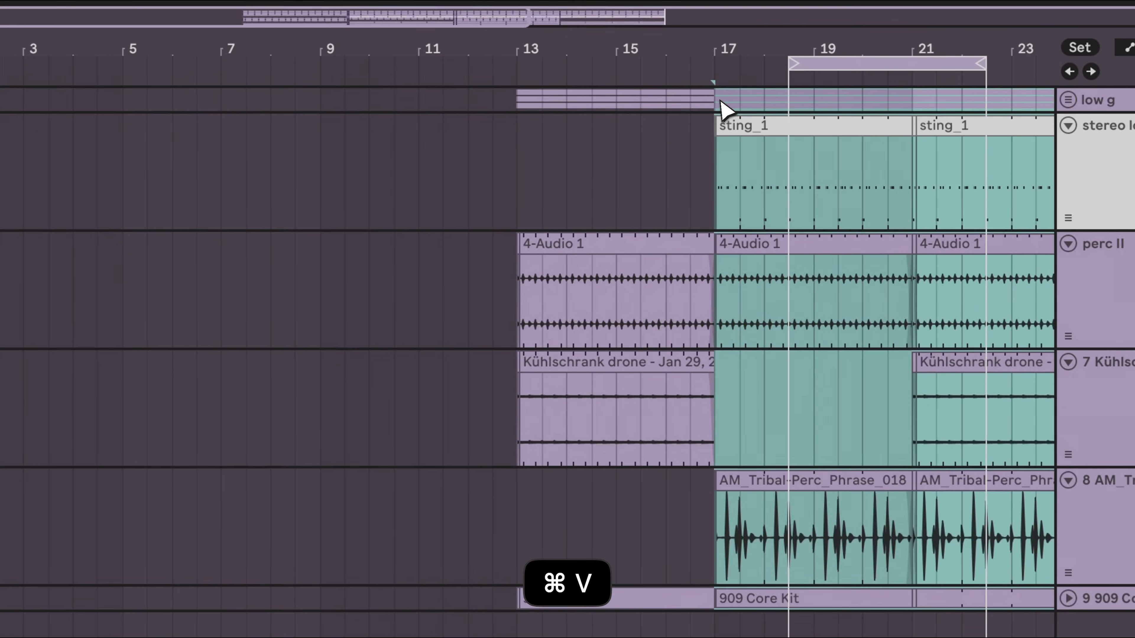
# Cut the section at bar 13 on every track above 909 Core Kit and paste it at bar 1.
pyautogui.moveTo(531, 138); pyautogui.dragTo(686, 534)
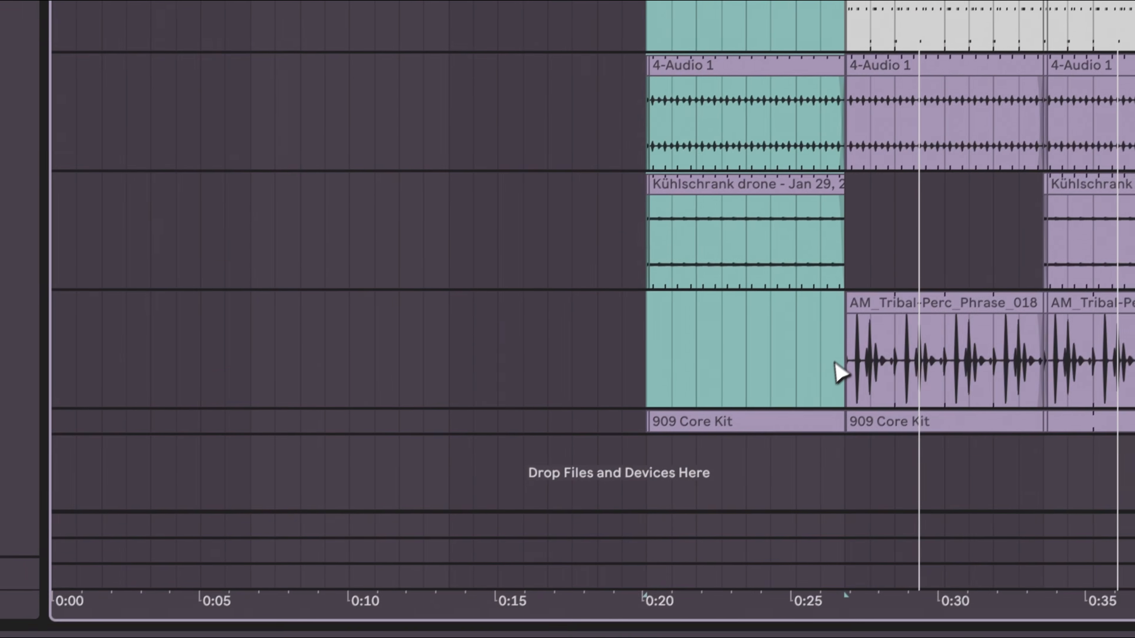
pyautogui.press('super+x')
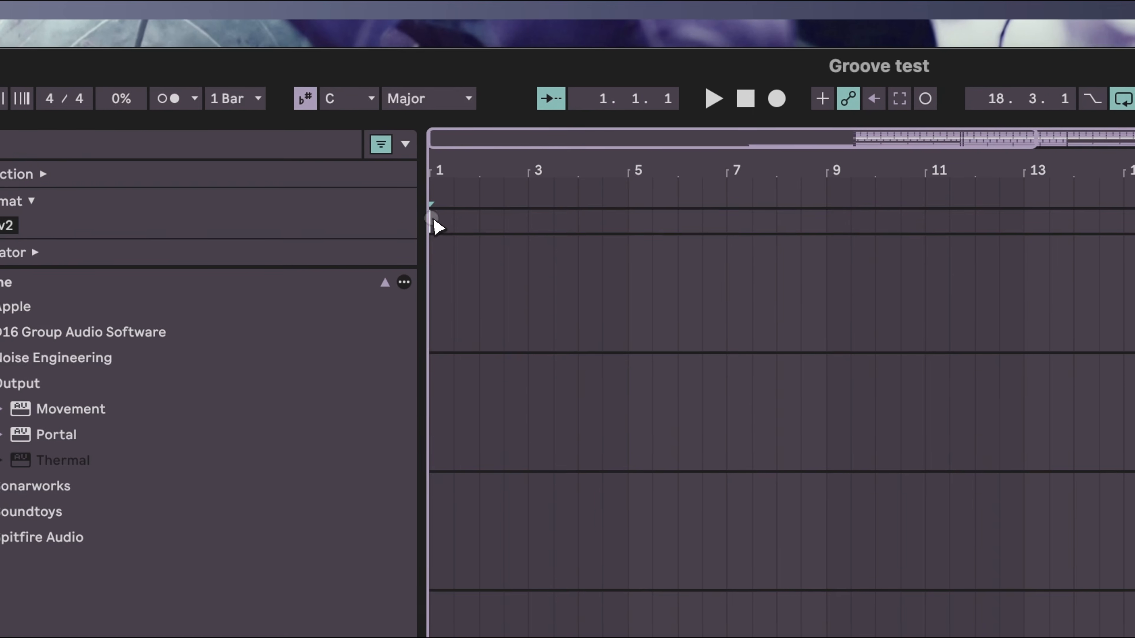
pyautogui.press('super+v')
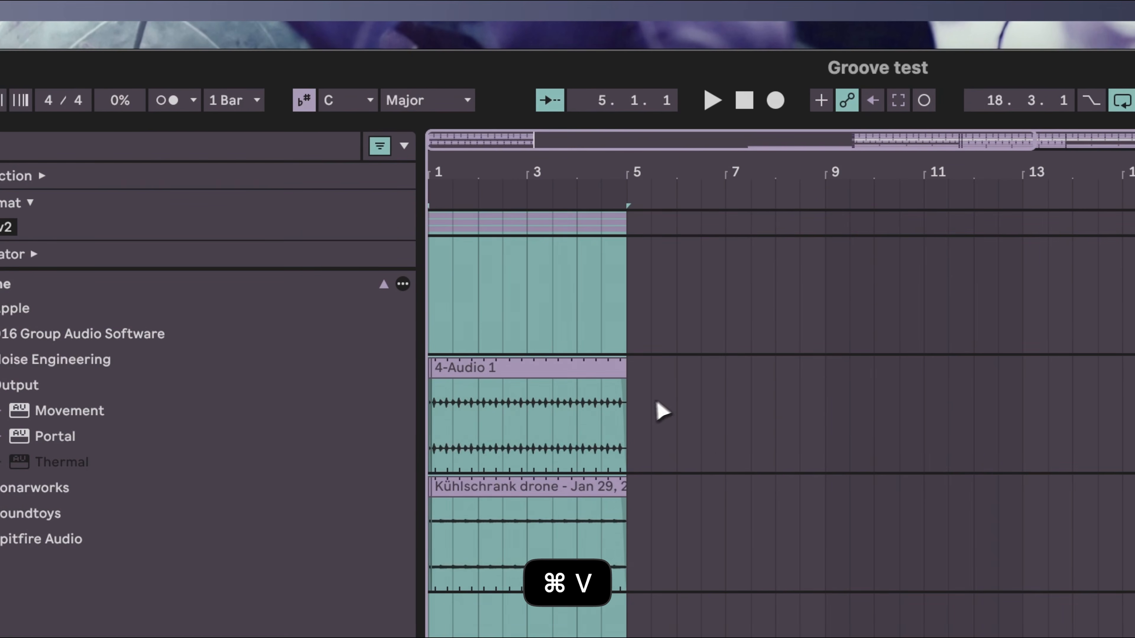
# Extend the 4-Audio 1 and Kühlschrank drone clips back to 1.1.1 over their short leading fragments and listen to the start.
pyautogui.click(711, 477)
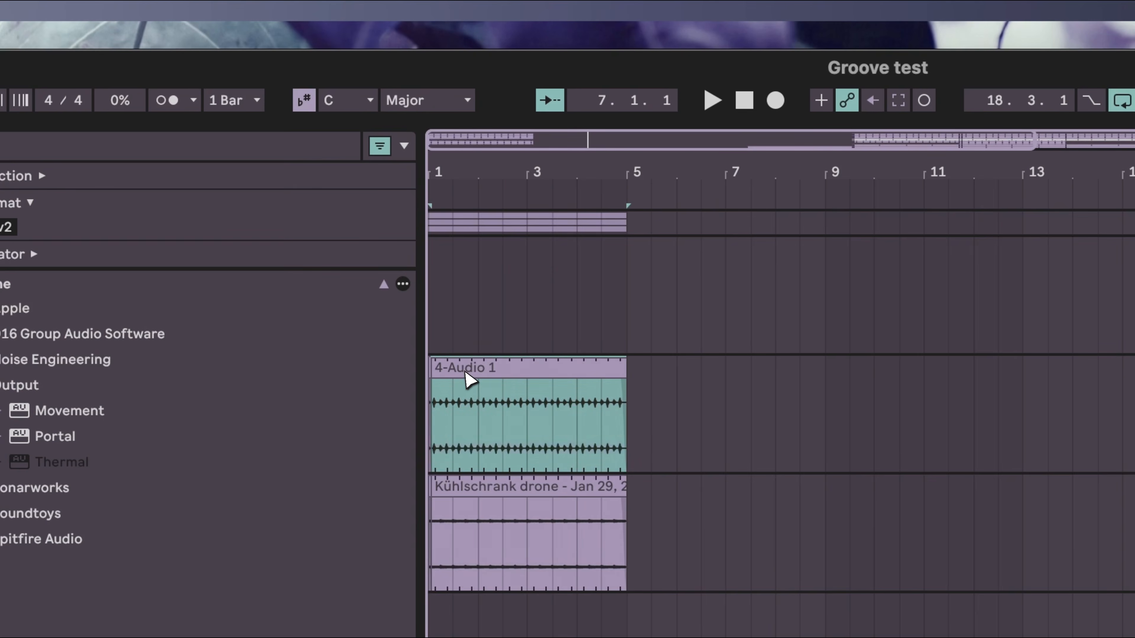
pyautogui.moveTo(470, 161); pyautogui.dragTo(462, 167)
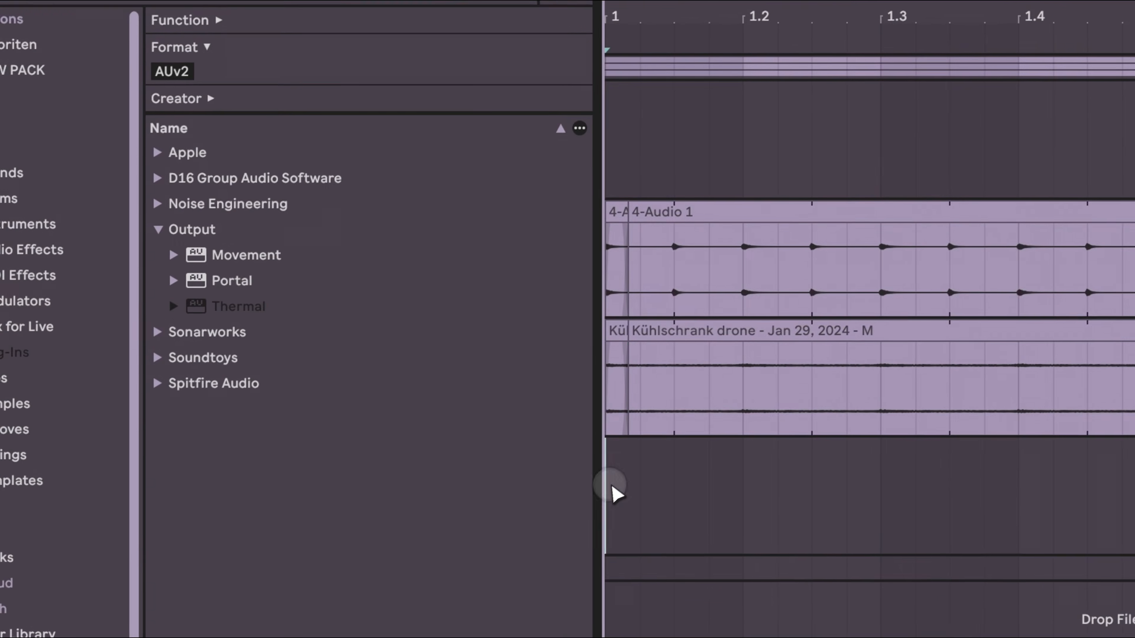
pyautogui.press('space')
pyautogui.click(649, 205)
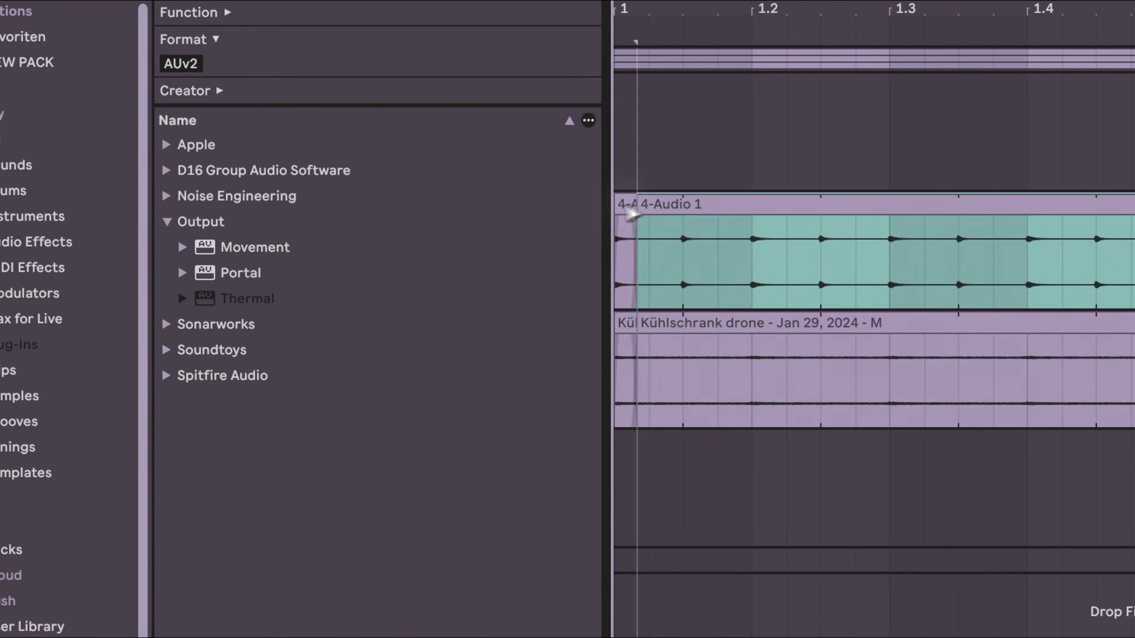
pyautogui.click(619, 329)
pyautogui.press('space')
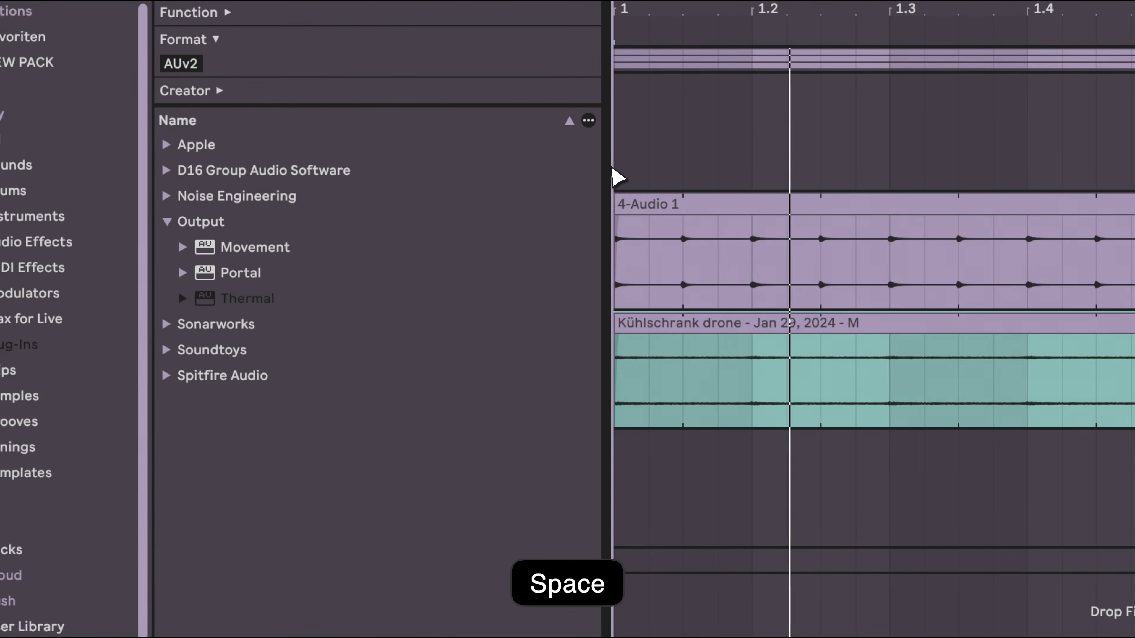
pyautogui.press('space')
# Consolidate the 4-Audio 1 and Kühlschrank drone clips separately and move the 4-Audio 1 clip to bar 5.
pyautogui.scroll(-10, 899, 135)
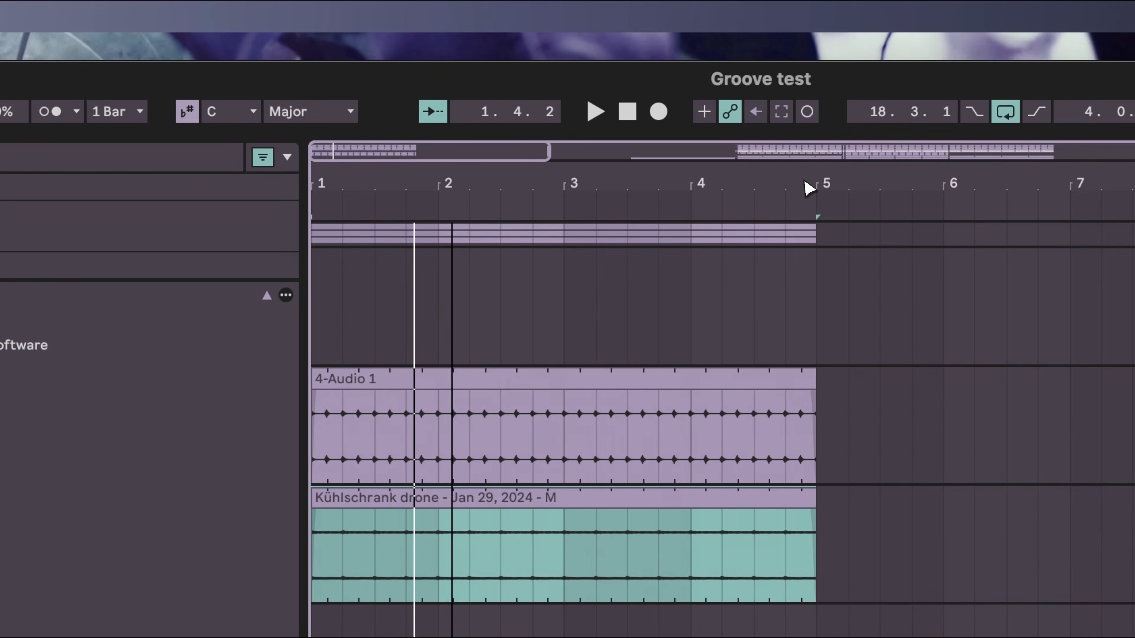
pyautogui.click(513, 384)
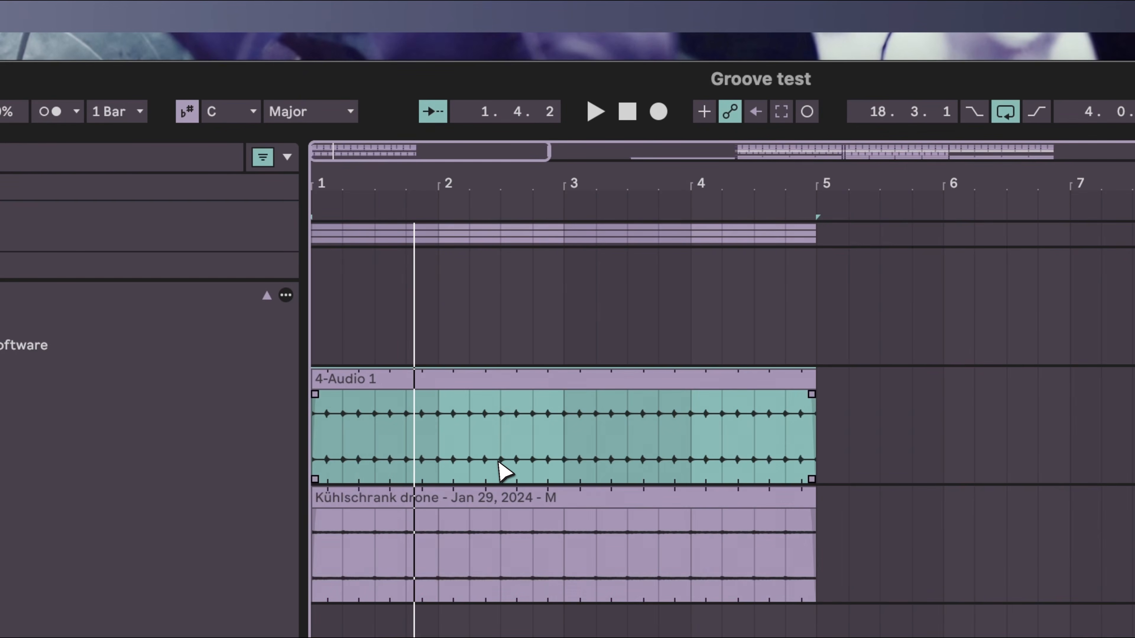
pyautogui.press('super+j')
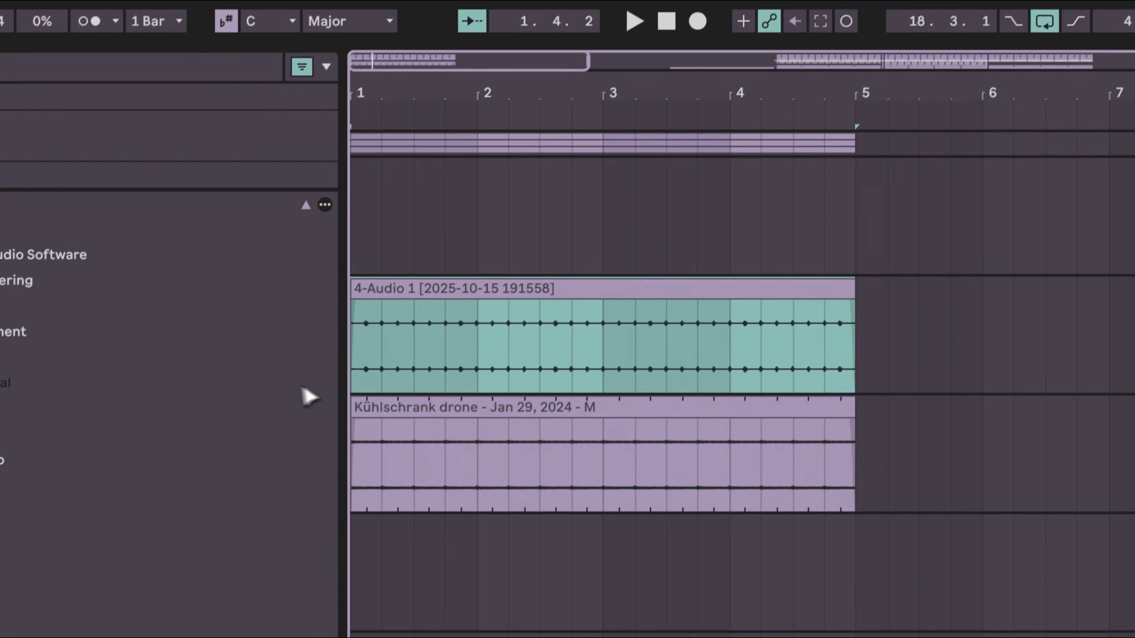
pyautogui.click(391, 508)
pyautogui.press('super+j')
pyautogui.moveTo(449, 267); pyautogui.dragTo(947, 270)
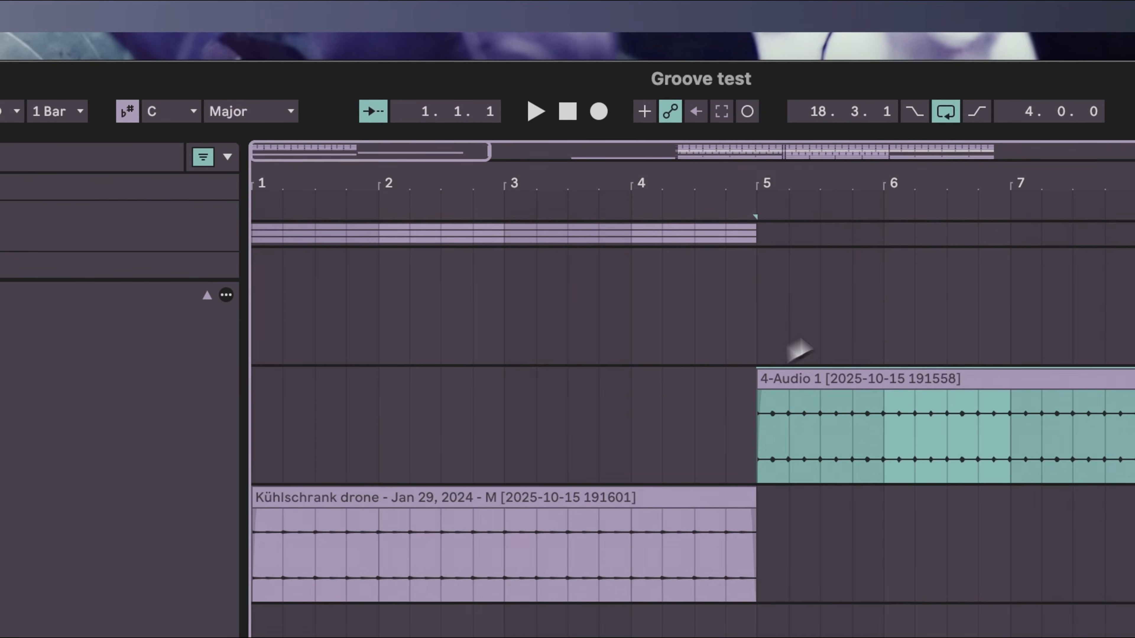
# Give the Kühlschrank drone clip a fade-in across its full length and duplicate it up to bar 13.
pyautogui.press('space')
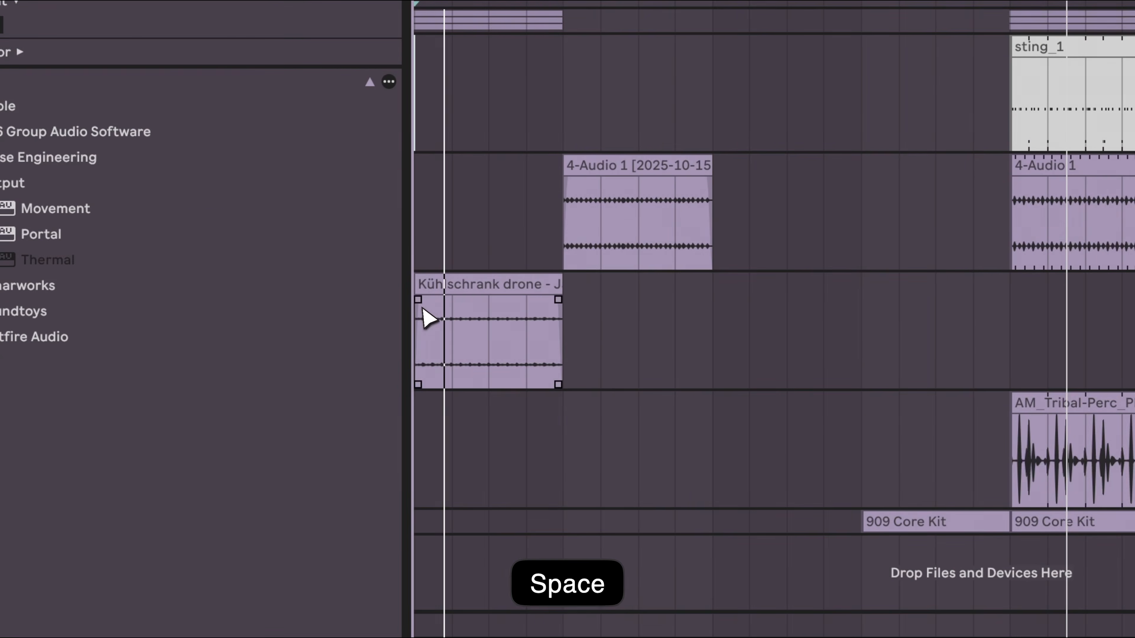
pyautogui.moveTo(418, 301); pyautogui.dragTo(520, 288)
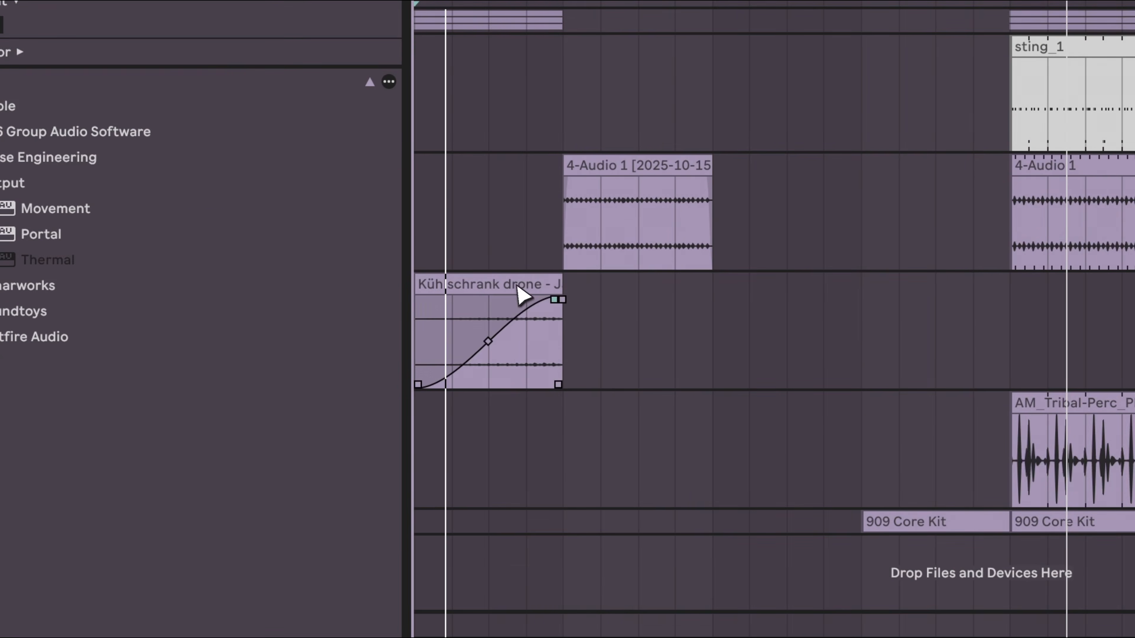
pyautogui.press('super+d')
# Fade in the 4-Audio 1 clip at bar 5, duplicate it to bar 9 and play the intro.
pyautogui.click(679, 186)
pyautogui.press('super+d')
pyautogui.press('space')
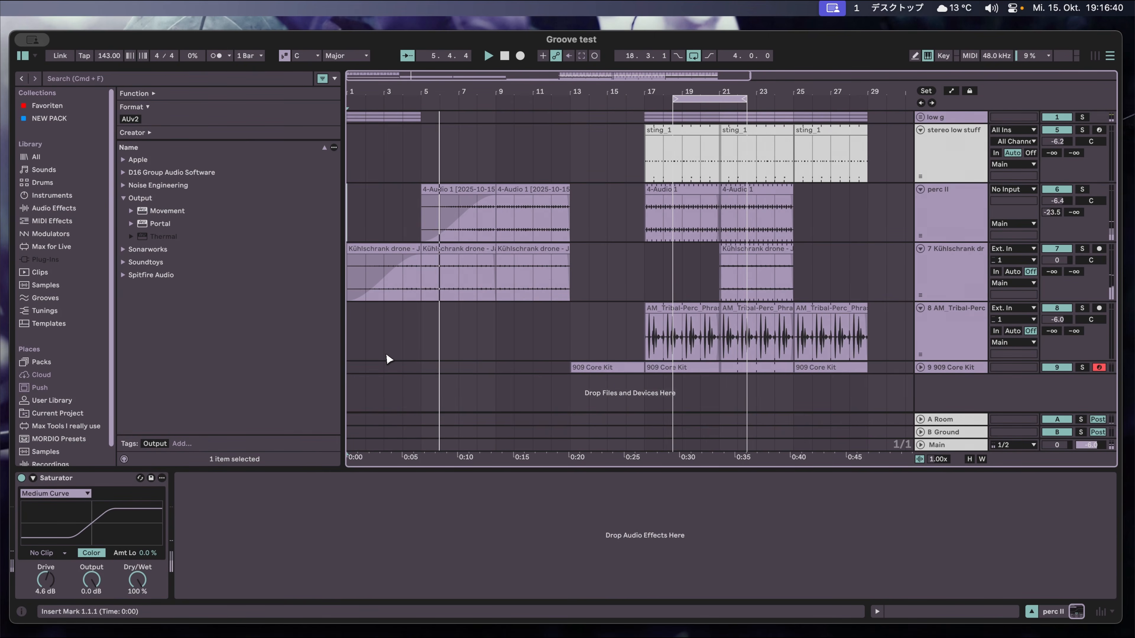
# Duplicate the low g clip at bars 1–5 until the copies reach bar 17.
pyautogui.press('space')
pyautogui.click(420, 135)
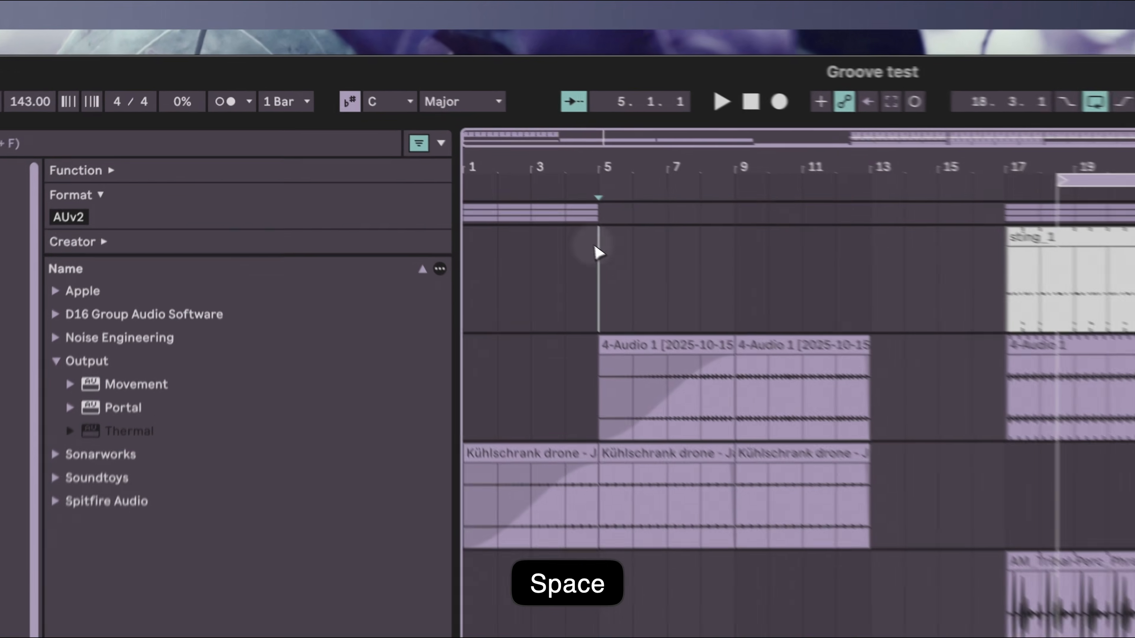
pyautogui.moveTo(420, 118); pyautogui.dragTo(414, 119)
pyautogui.click(497, 245)
pyautogui.press('super+d')
pyautogui.press('super+d')
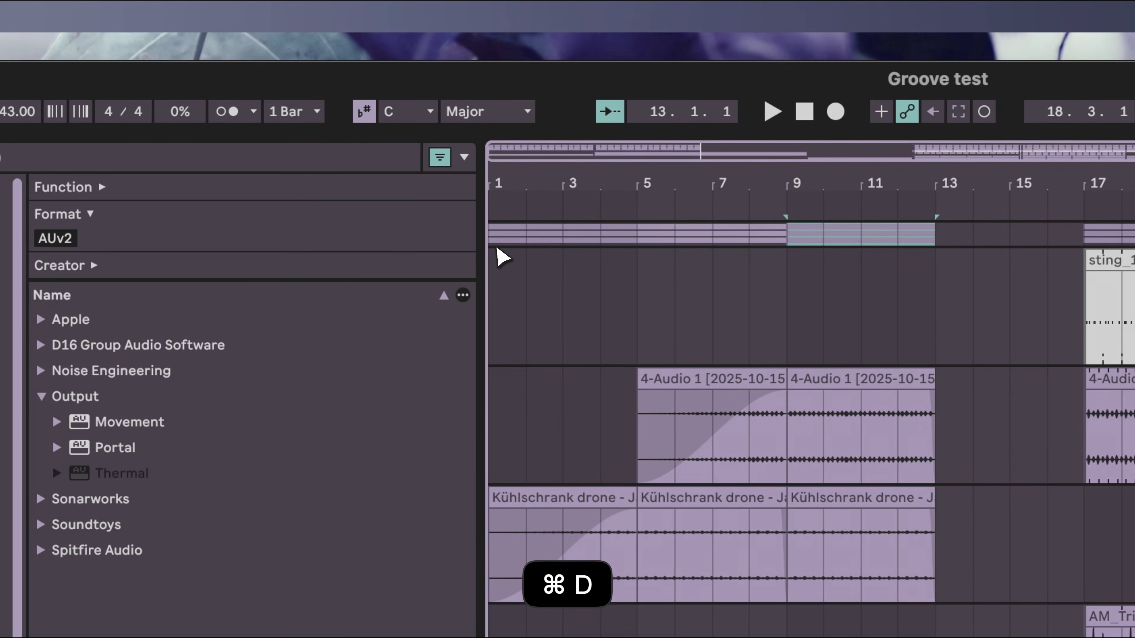
pyautogui.press('super+d')
# Play the intro from the start with the loop moved to bars 9–13.
pyautogui.press('space')
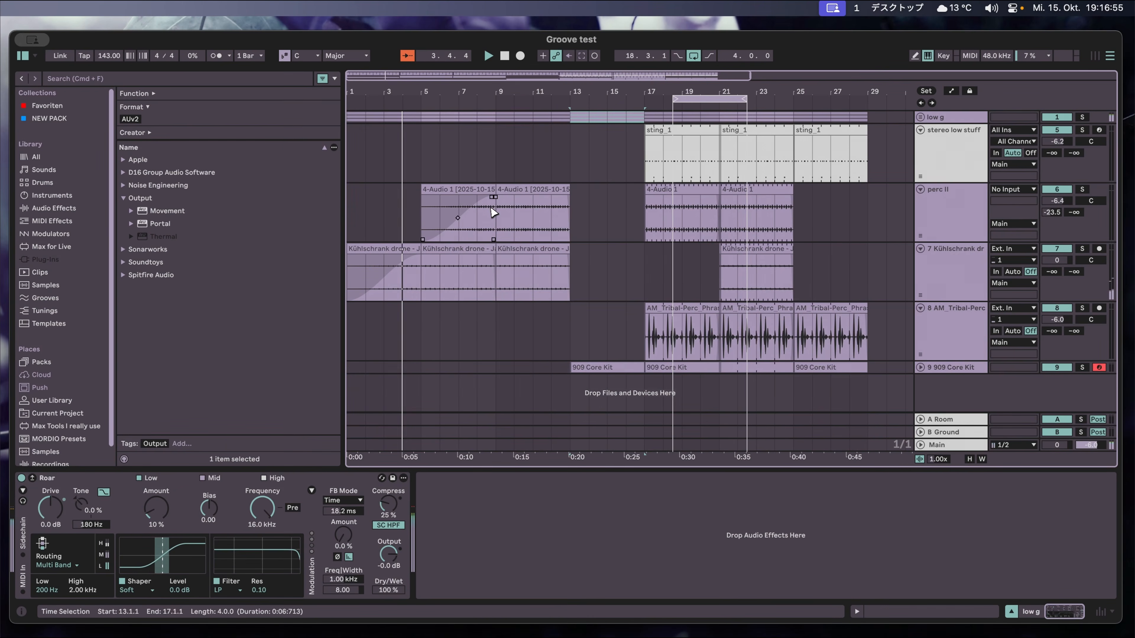
pyautogui.moveTo(703, 106); pyautogui.dragTo(532, 105)
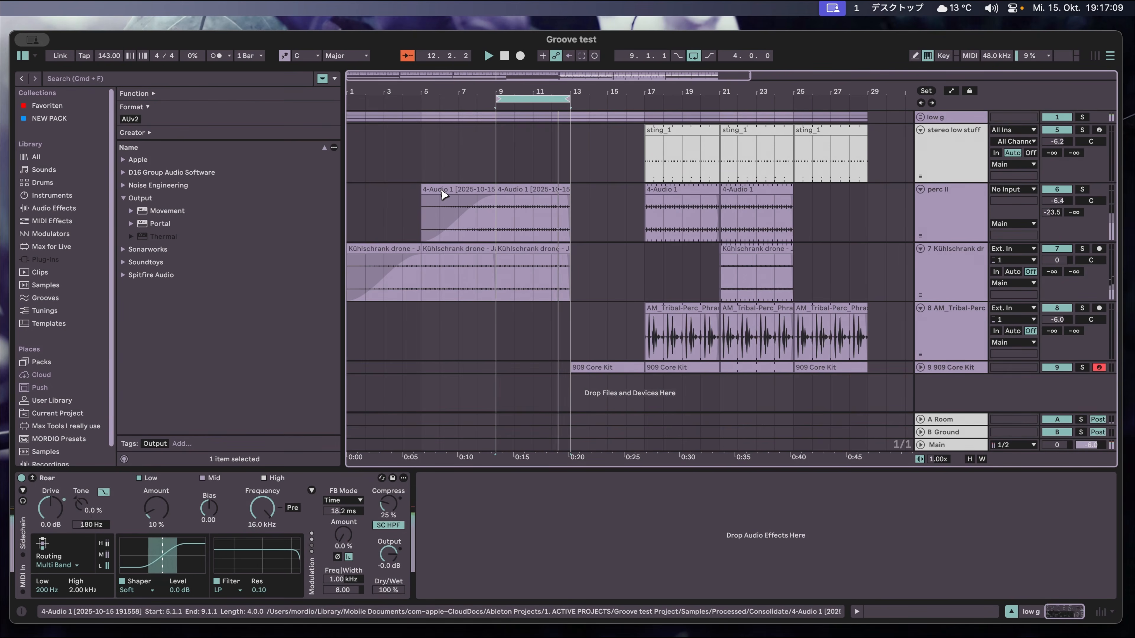
pyautogui.press('space')
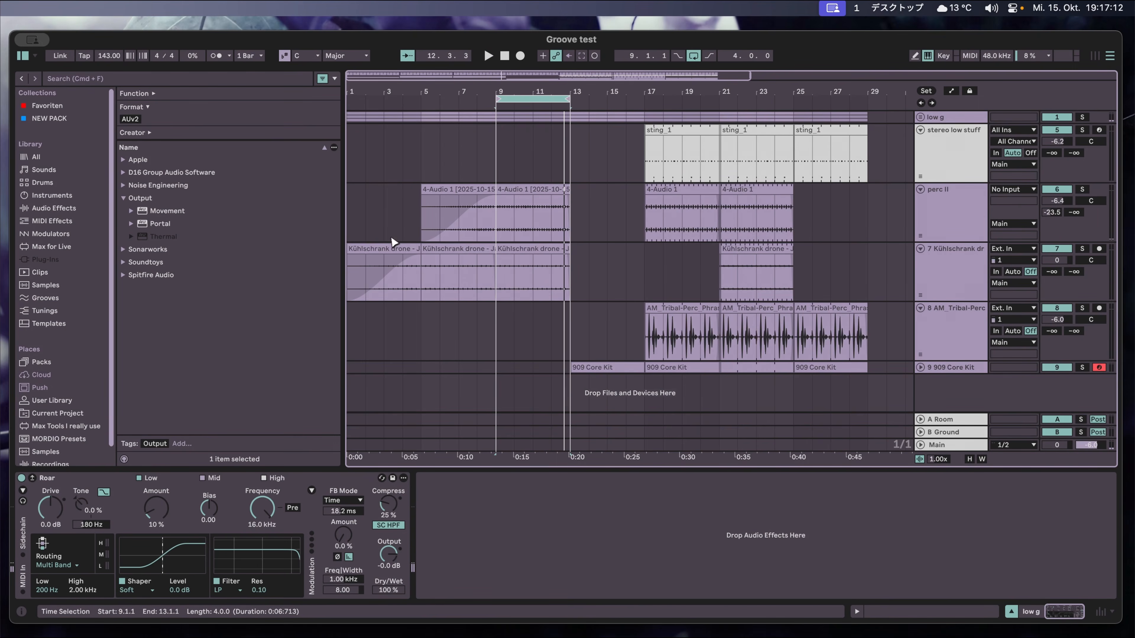
pyautogui.press('space')
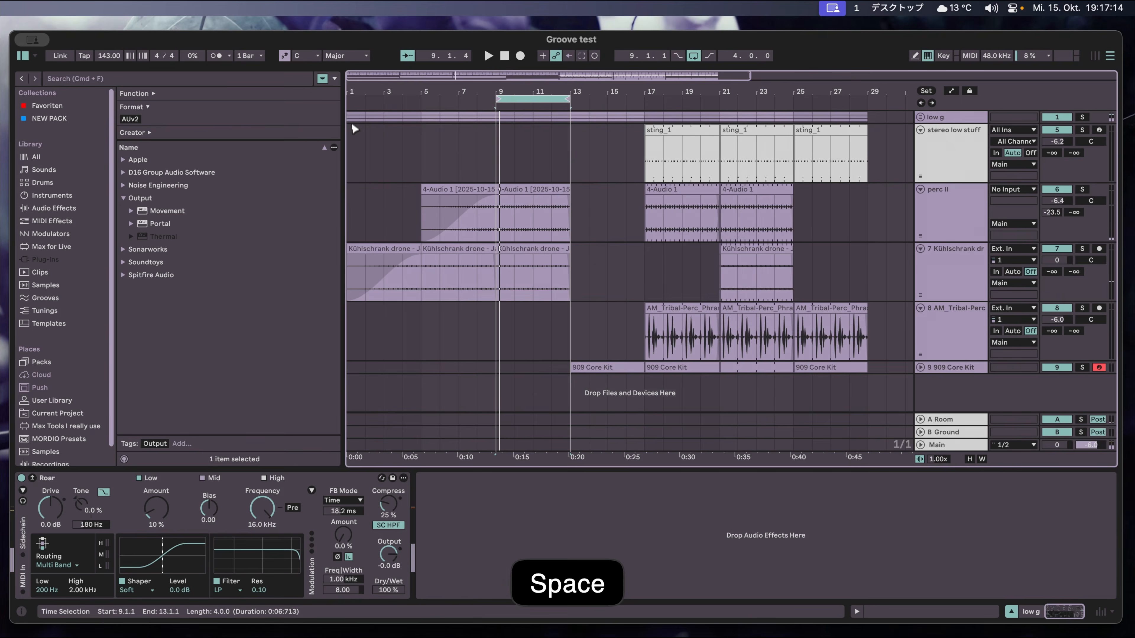
# Duplicate the clips on all tracks across the whole arrangement to place a copy behind the original.
pyautogui.moveTo(431, 95); pyautogui.dragTo(433, 93)
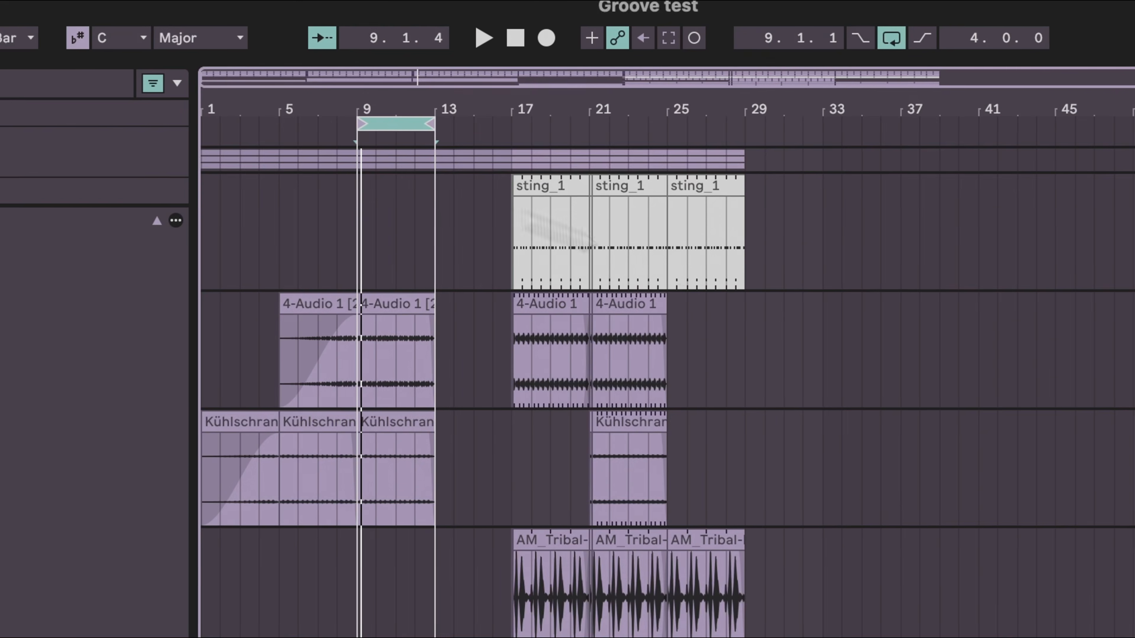
pyautogui.moveTo(843, 166); pyautogui.dragTo(235, 391)
pyautogui.press('super+d')
# Delete the clips from bar 13 to bar 31 on the tracks from stereo low stuff down to 909 Core Kit.
pyautogui.moveTo(463, 117); pyautogui.dragTo(461, 111)
pyautogui.moveTo(659, 187); pyautogui.dragTo(511, 555)
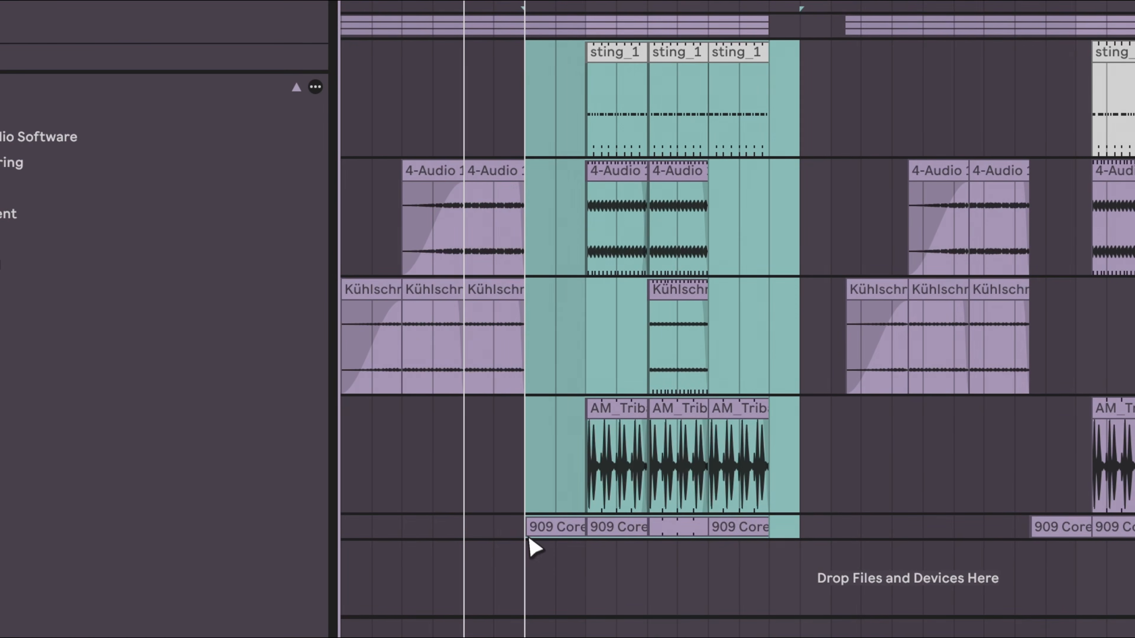
pyautogui.press('Delete')
# Move the first section's second 4-Audio 1 clip to bar 25 and its faded 4-Audio 1 clip to bar 21.
pyautogui.moveTo(483, 182); pyautogui.dragTo(713, 199)
pyautogui.moveTo(428, 174); pyautogui.dragTo(427, 174)
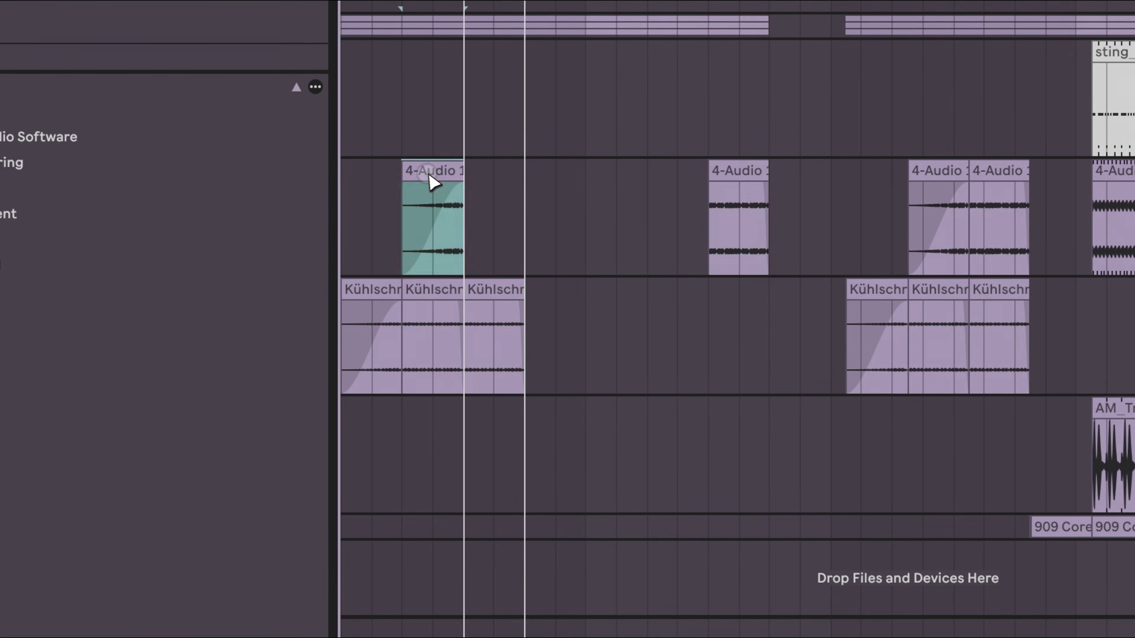
pyautogui.moveTo(428, 173); pyautogui.dragTo(673, 175)
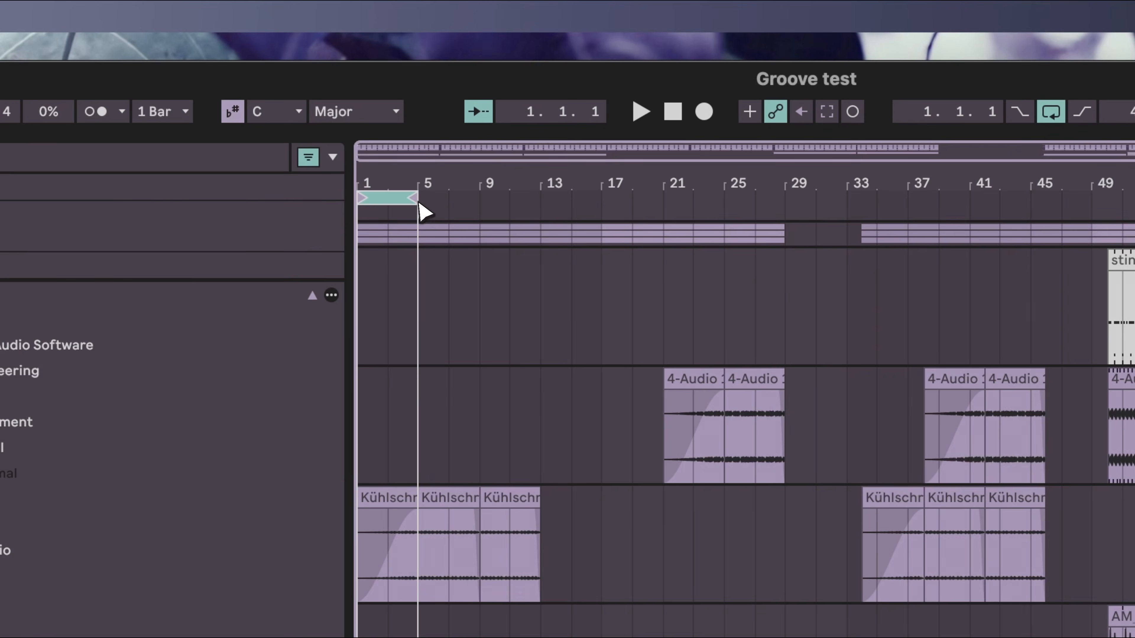
# Loop bars 1–17, place the faded Kühlschrank drone clips at bars 9–17 and play from the start.
pyautogui.moveTo(419, 201); pyautogui.dragTo(607, 203)
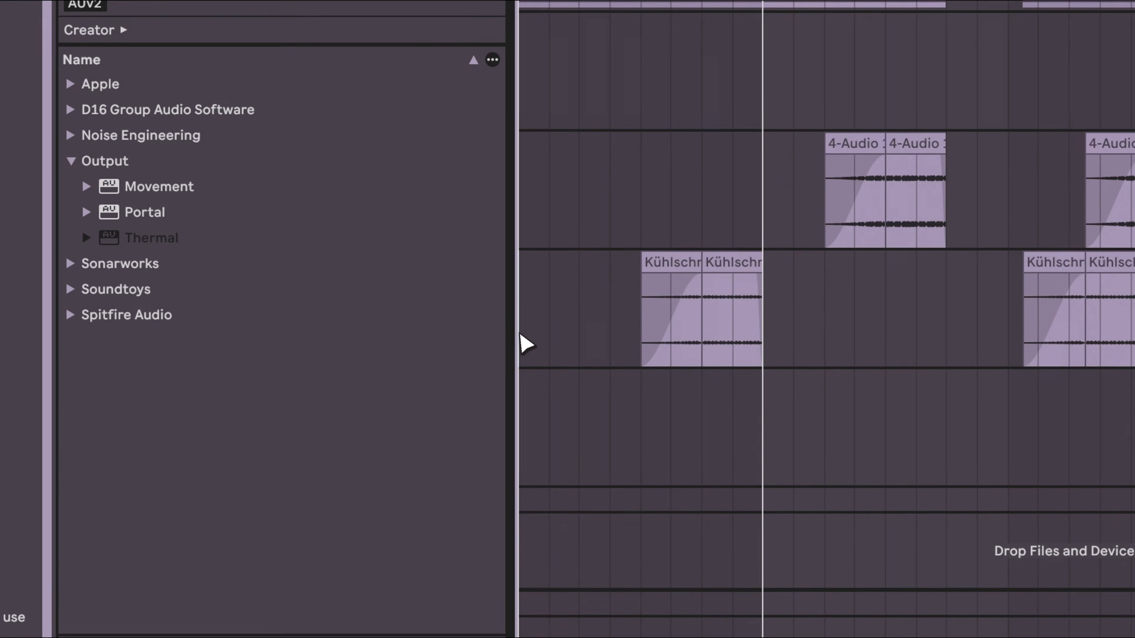
pyautogui.press('space')
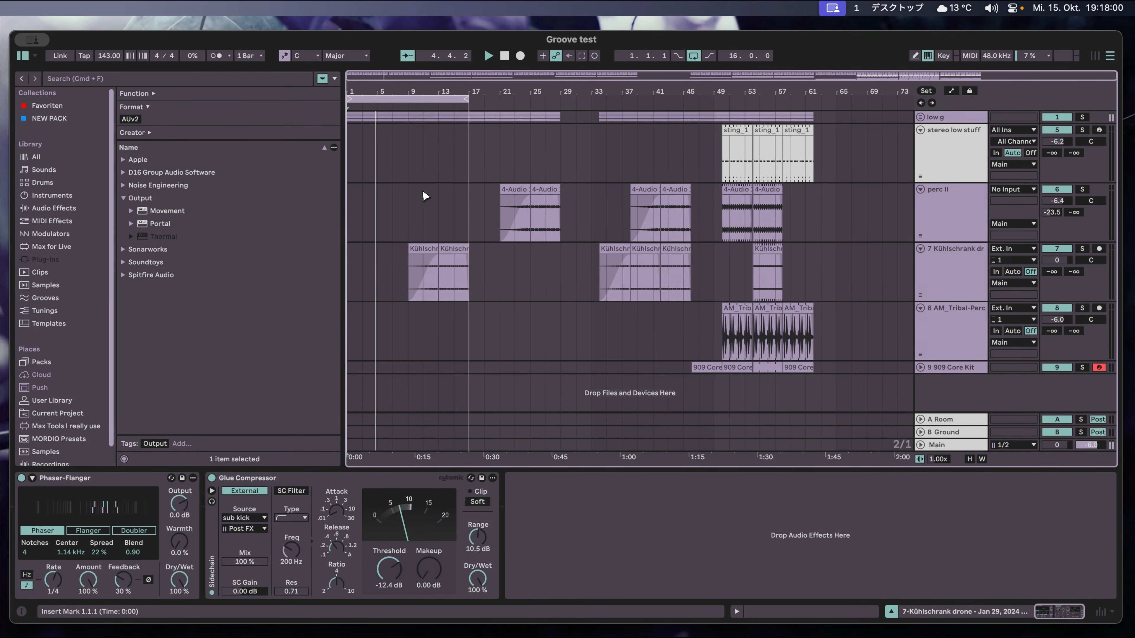
# Set the loop to bars 17–33 and narrow the browser to enlarge the arrangement.
pyautogui.moveTo(469, 102); pyautogui.dragTo(592, 102)
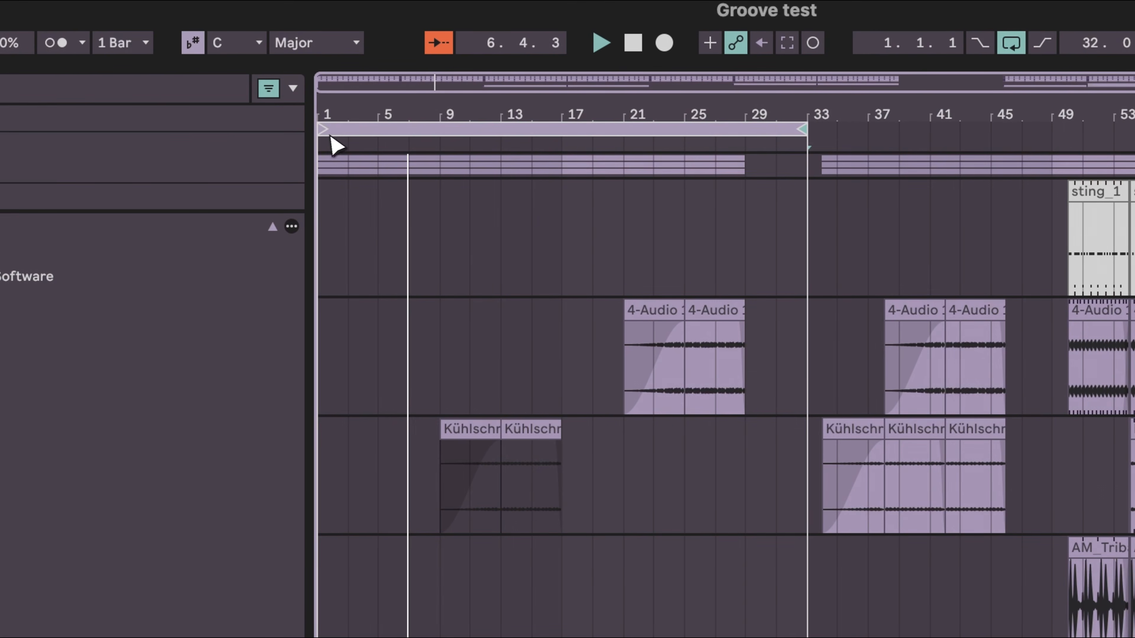
pyautogui.moveTo(331, 136); pyautogui.dragTo(571, 165)
pyautogui.moveTo(651, 113); pyautogui.dragTo(653, 112)
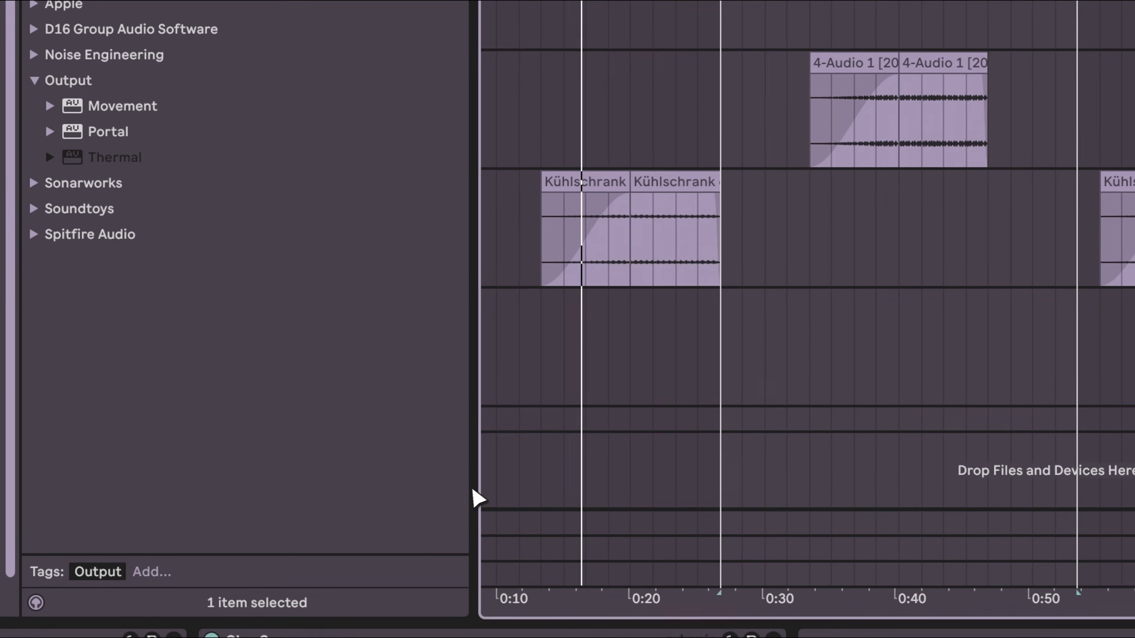
pyautogui.moveTo(474, 492); pyautogui.dragTo(353, 499)
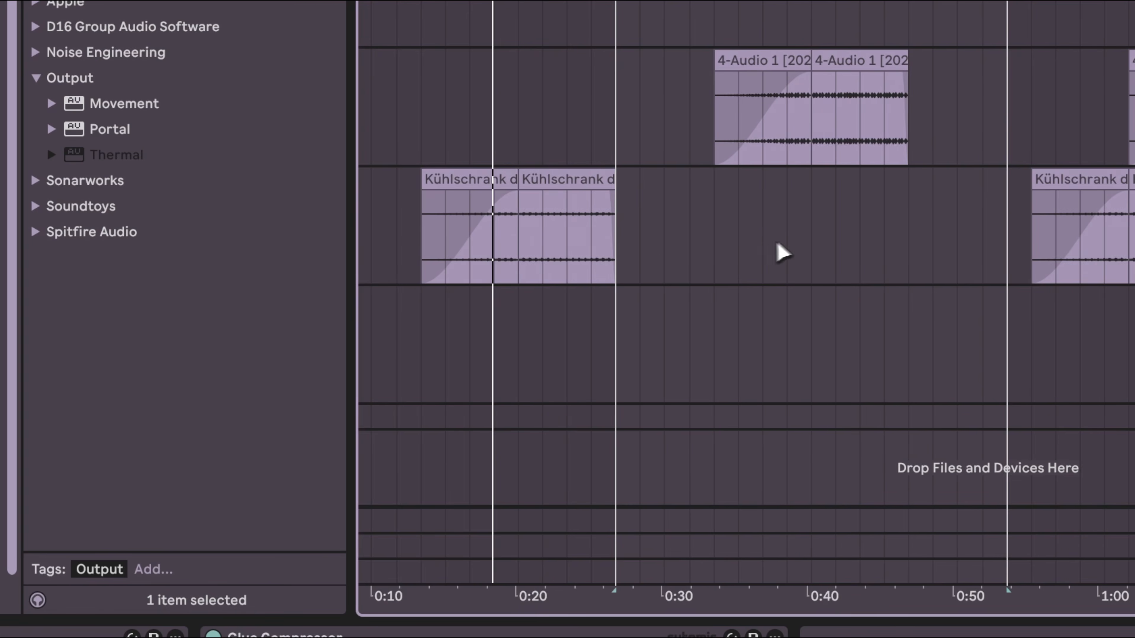
# Select the Kühlschrank drone clip at bars 13–17.
pyautogui.hscroll(-3, 782, 254)
pyautogui.hscroll(4, 753, 261)
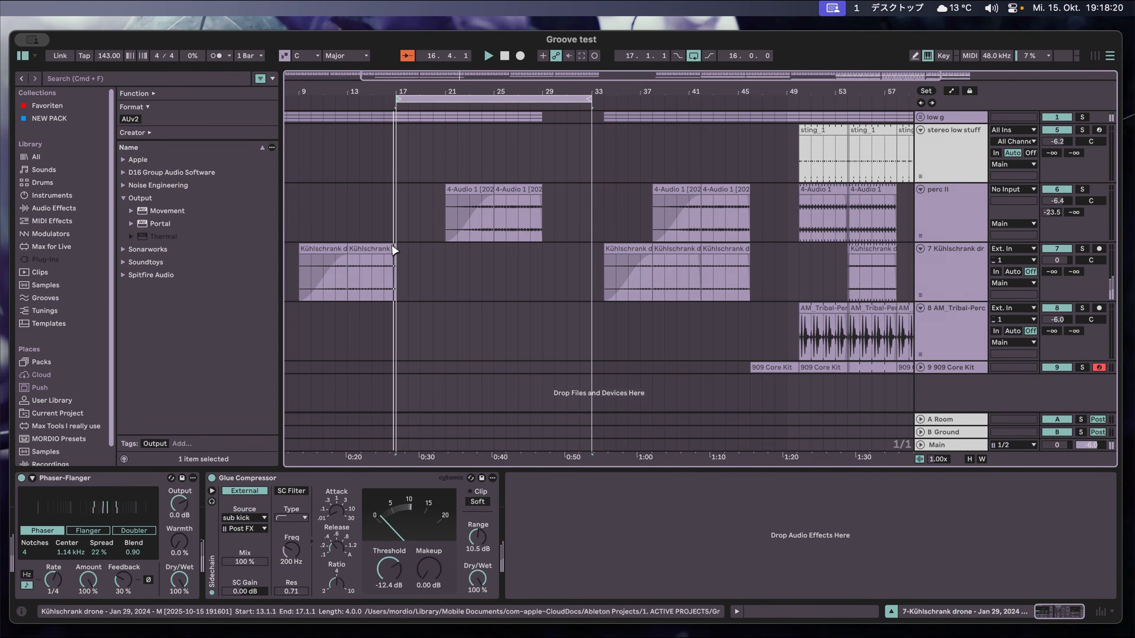
pyautogui.click(372, 257)
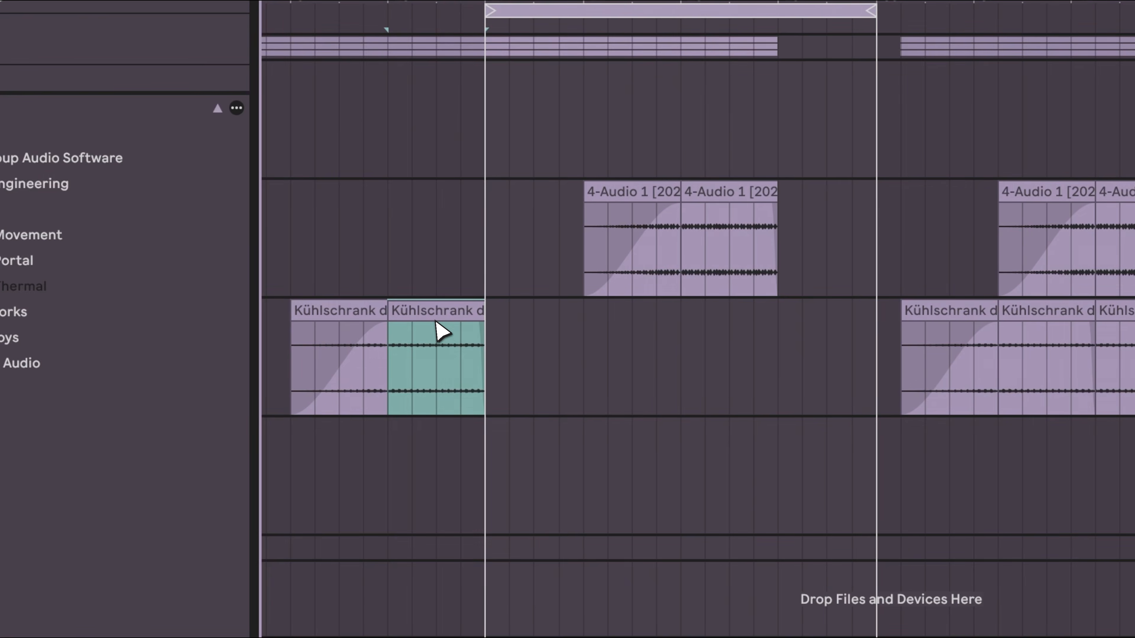
# Duplicate the Kühlschrank drone clip at bar 13 repeatedly up to bar 33 and fade out the last copy.
pyautogui.press('super+d')
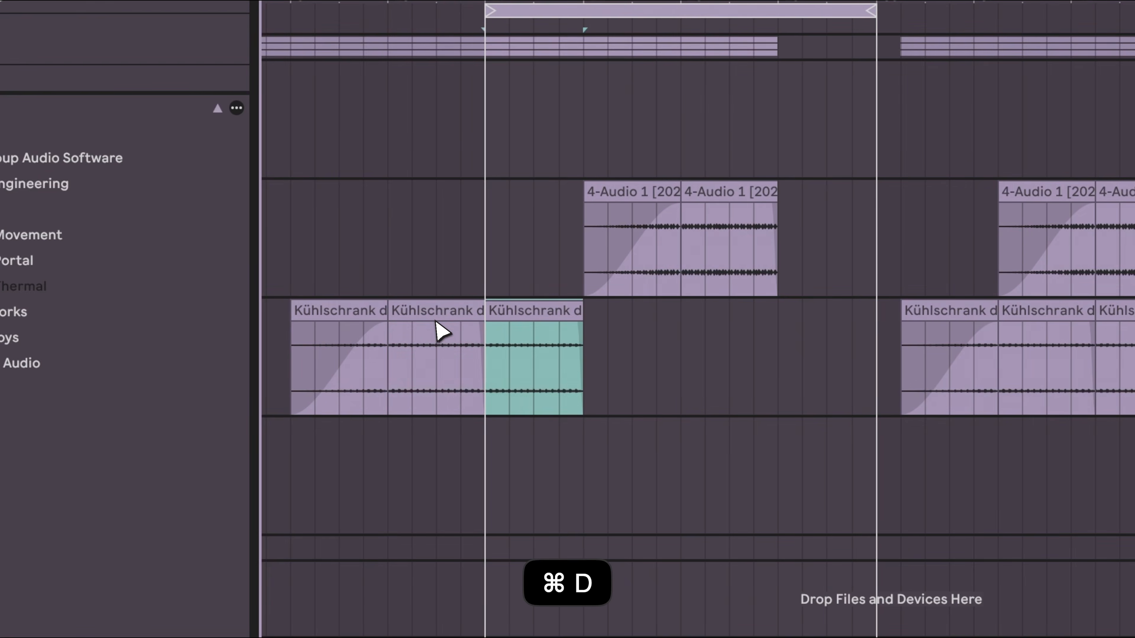
pyautogui.press('super+d')
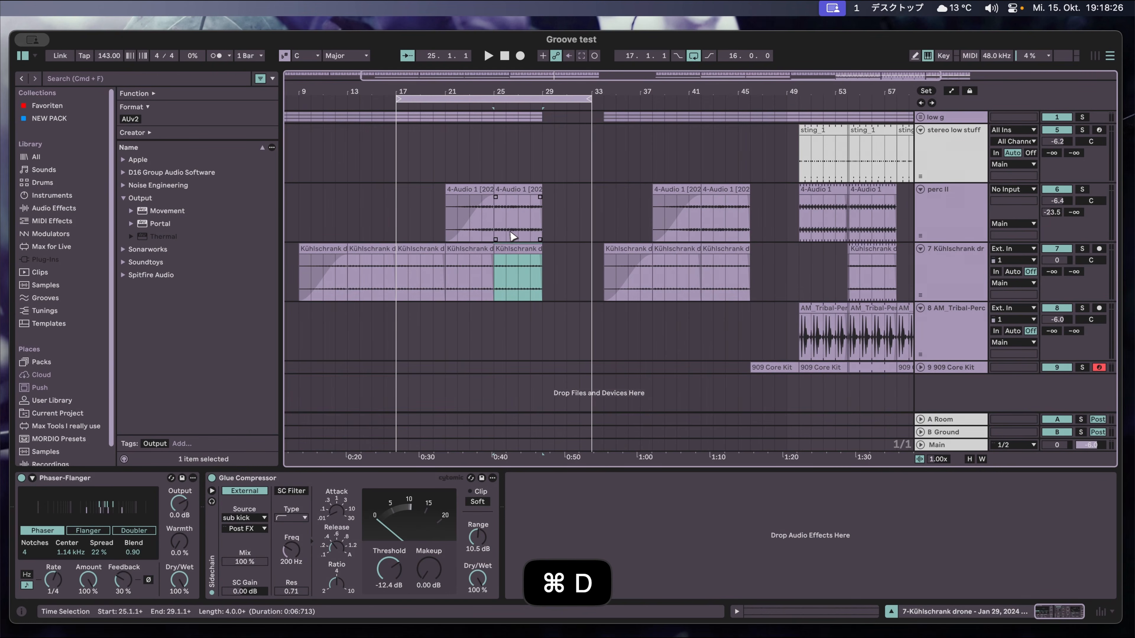
pyautogui.press('super+d')
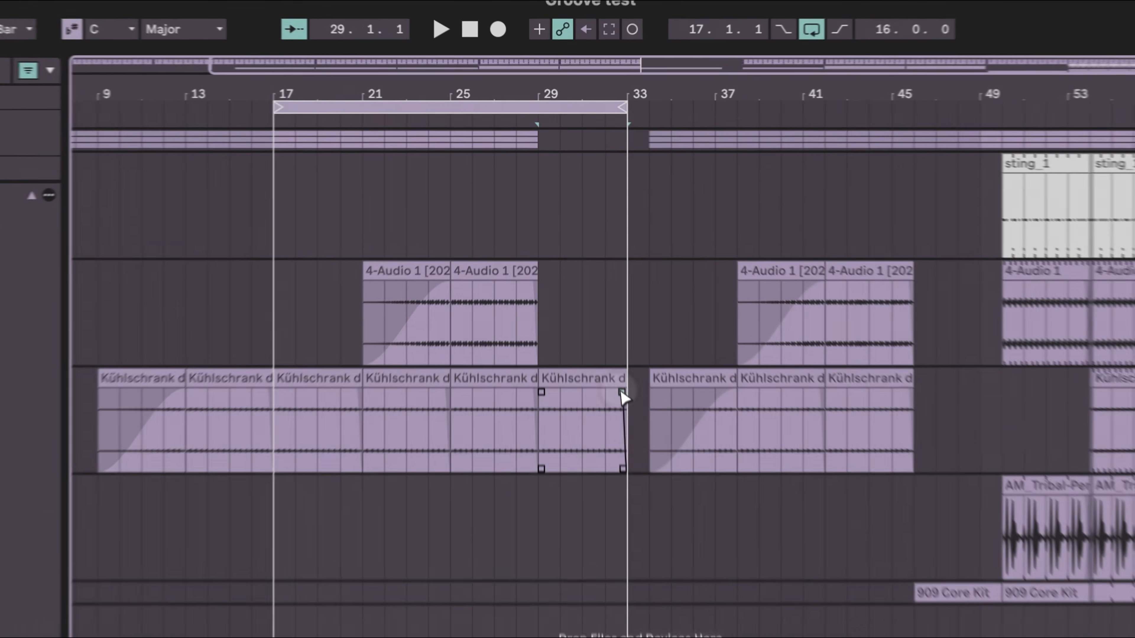
pyautogui.moveTo(590, 258); pyautogui.dragTo(543, 256)
# Move the two early 4-Audio 1 clips to bars 25 and 33, and shift all material from bar 34 onward one bar earlier.
pyautogui.click(527, 192)
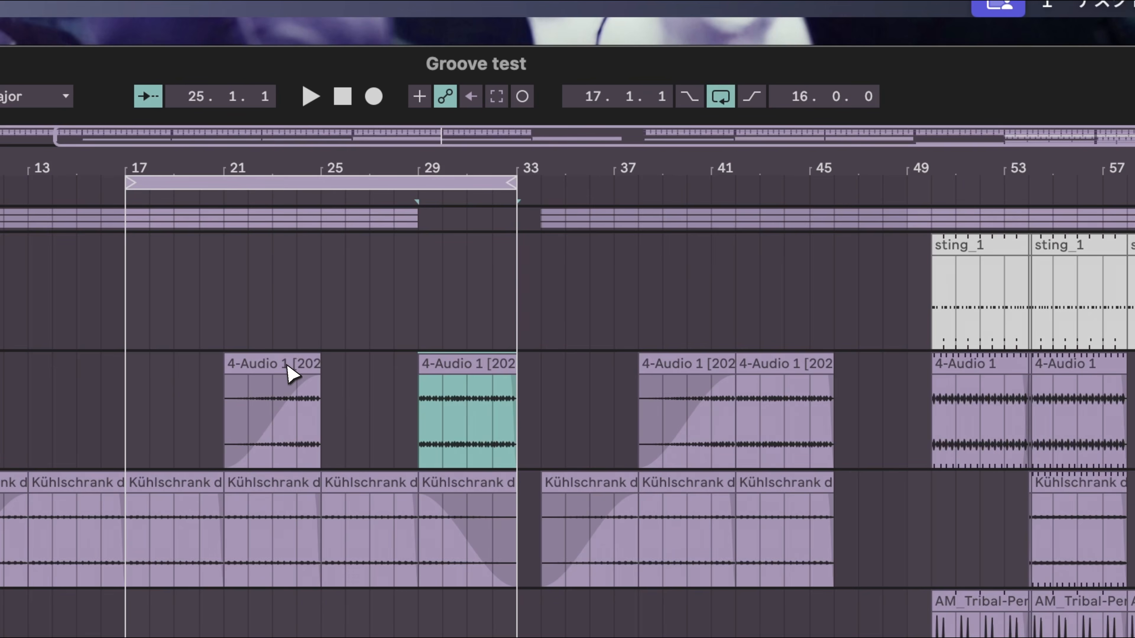
pyautogui.moveTo(476, 191); pyautogui.dragTo(525, 192)
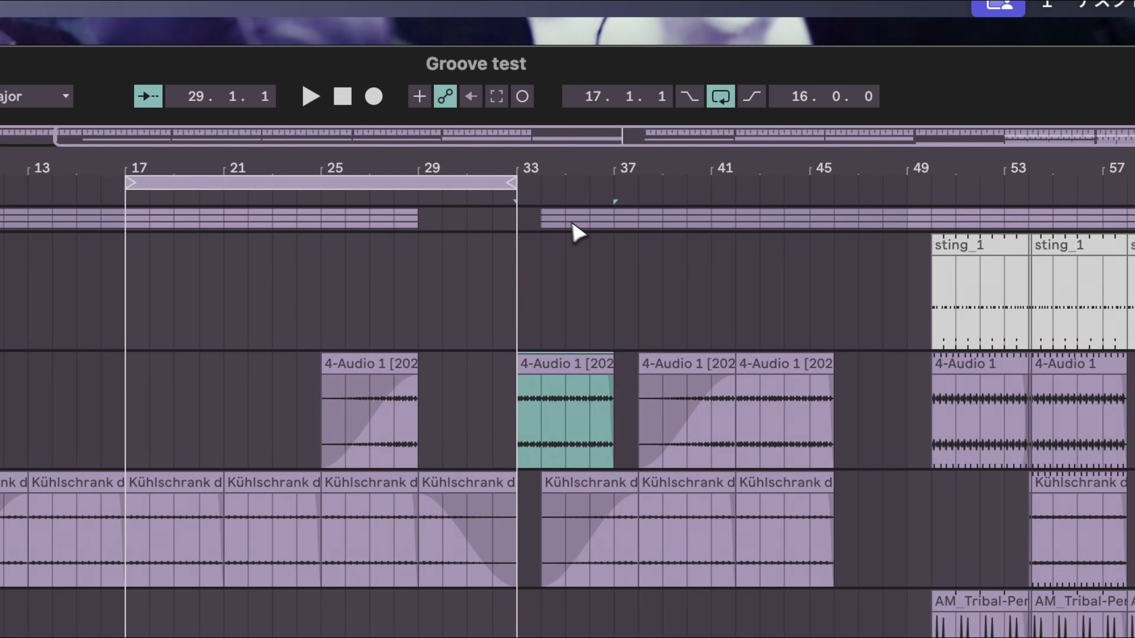
pyautogui.moveTo(542, 232); pyautogui.dragTo(1133, 634)
pyautogui.press('super+x')
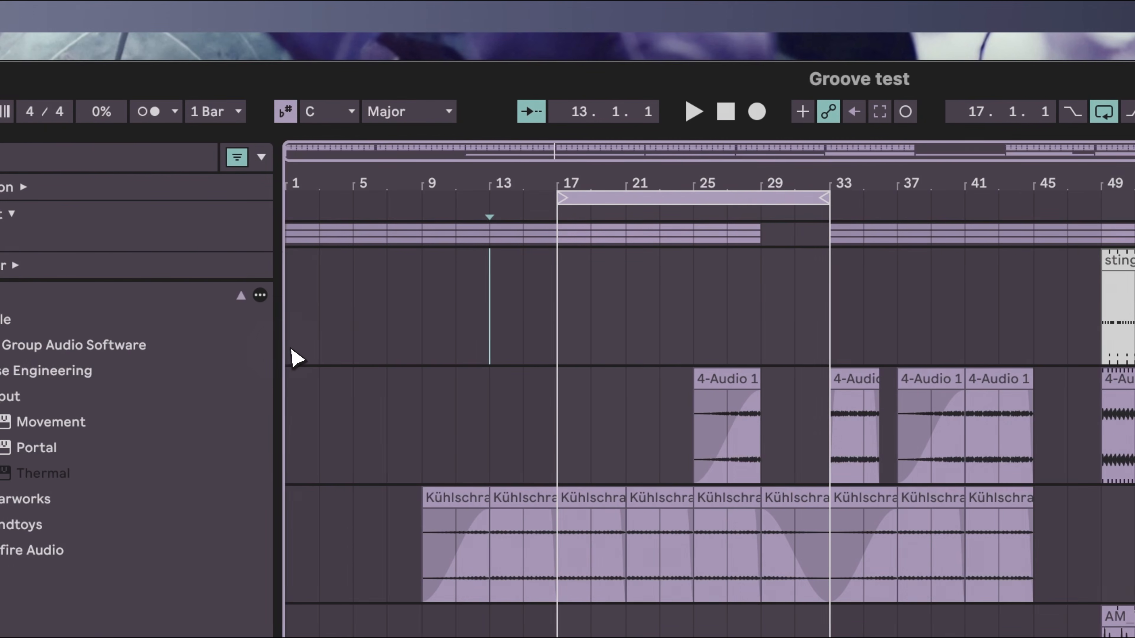
# Play the arrangement from bar 1 and move the 16-bar loop so it starts at bar 33.
pyautogui.click(295, 358)
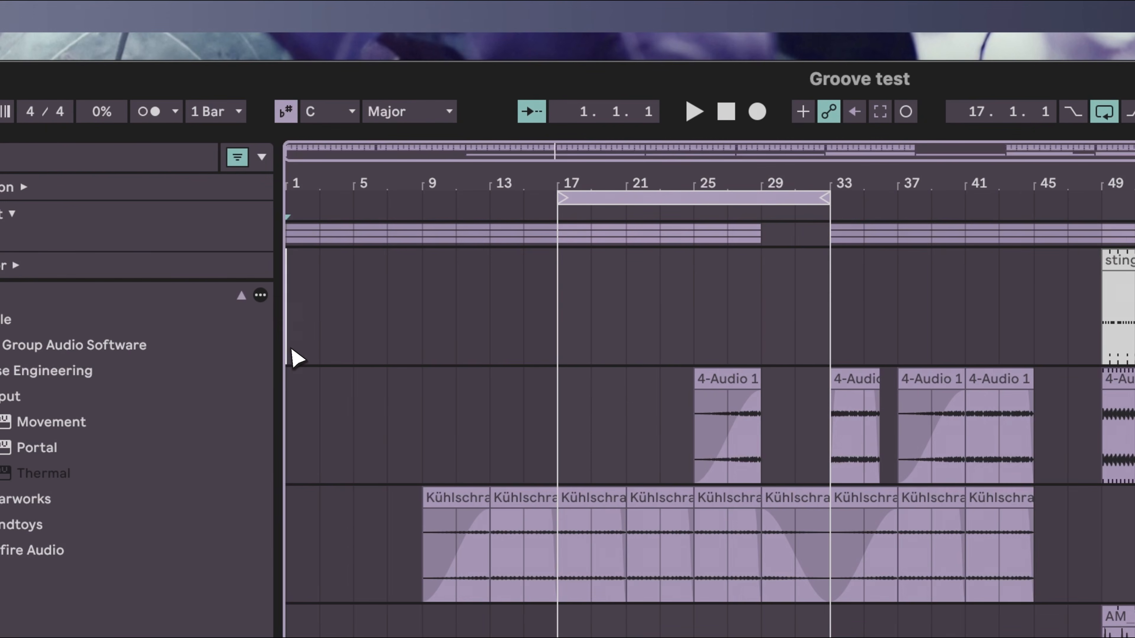
pyautogui.press('space')
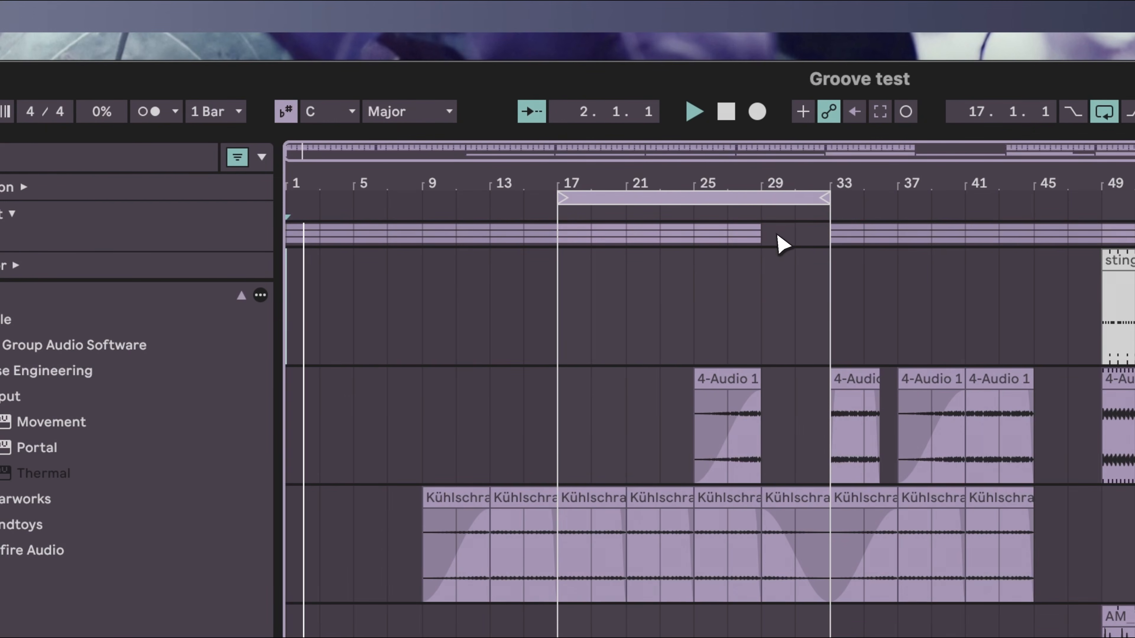
pyautogui.moveTo(712, 210); pyautogui.dragTo(992, 213)
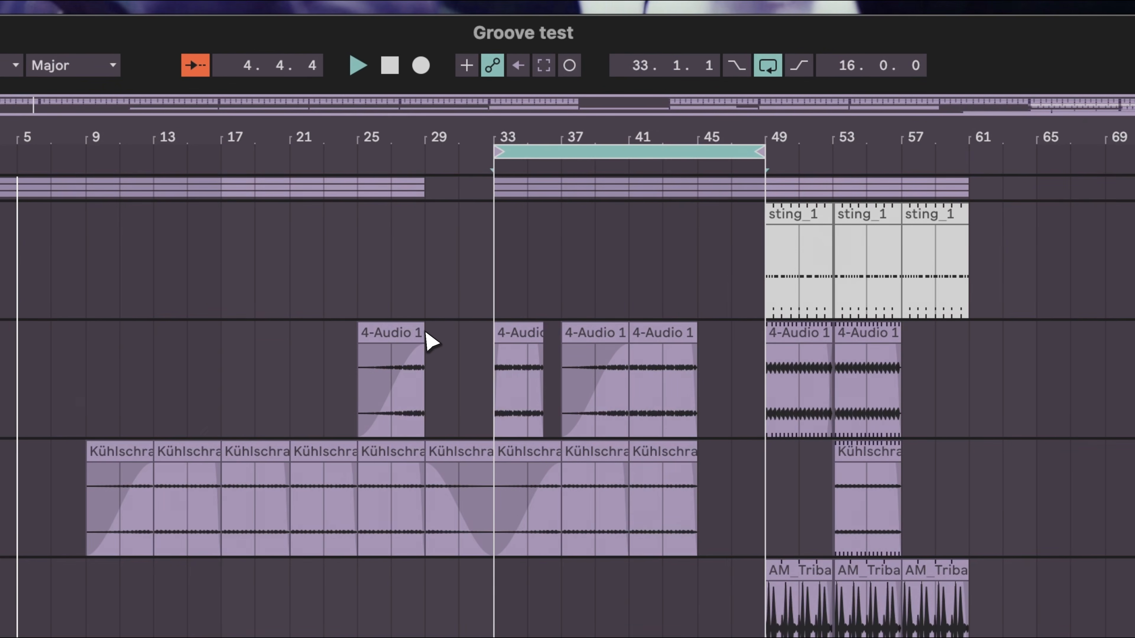
pyautogui.click(423, 337)
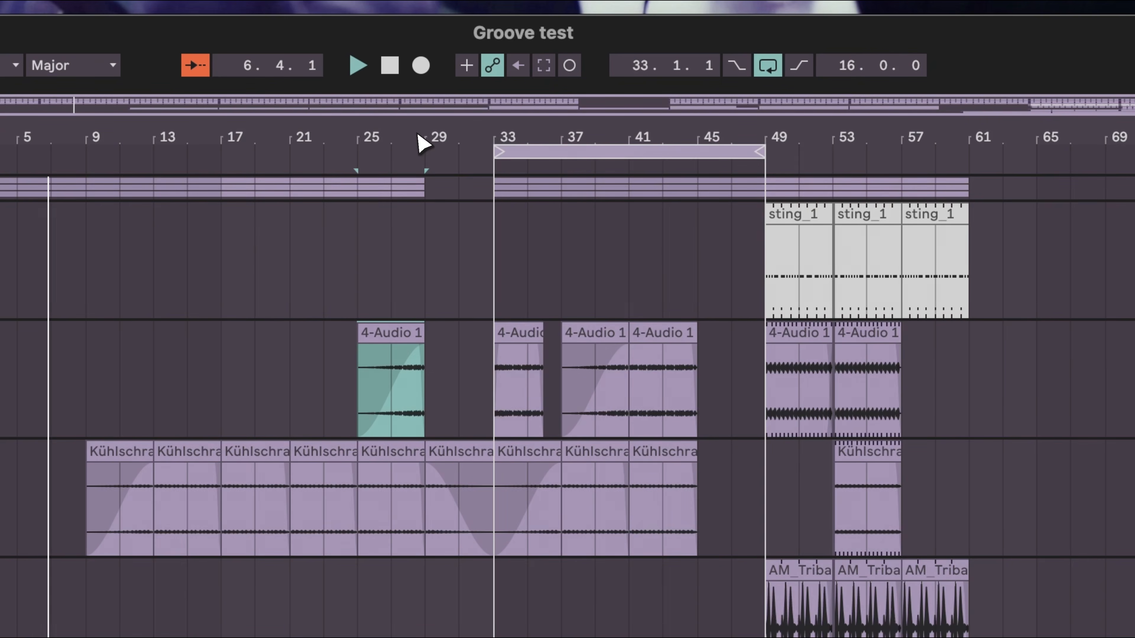
pyautogui.scroll(10, 420, 142)
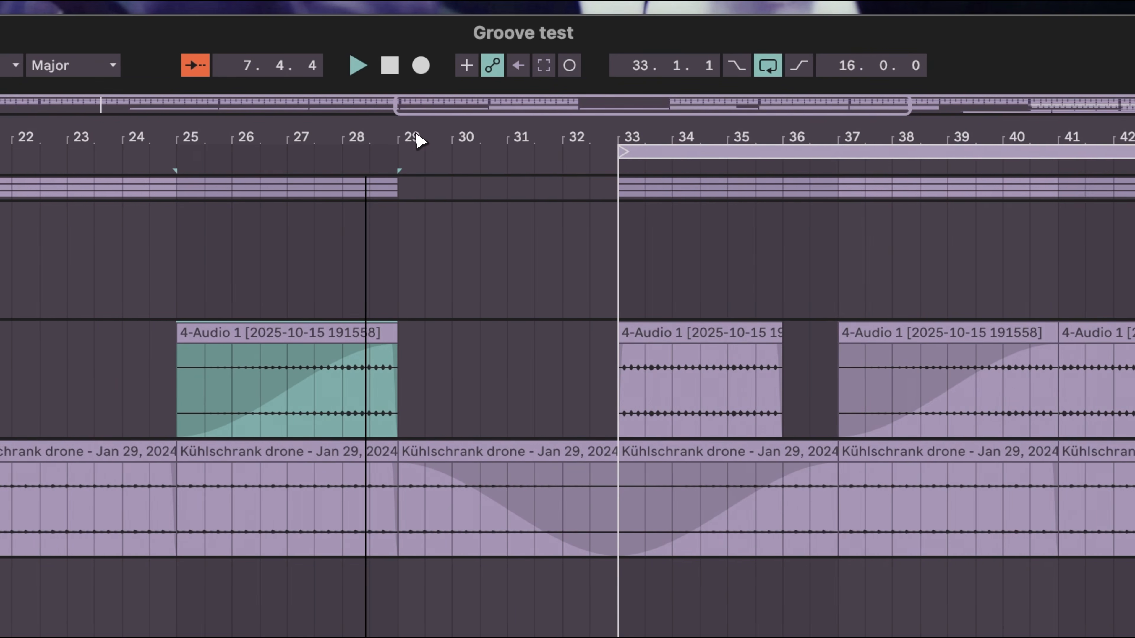
pyautogui.scroll(-10, 621, 143)
pyautogui.press('space')
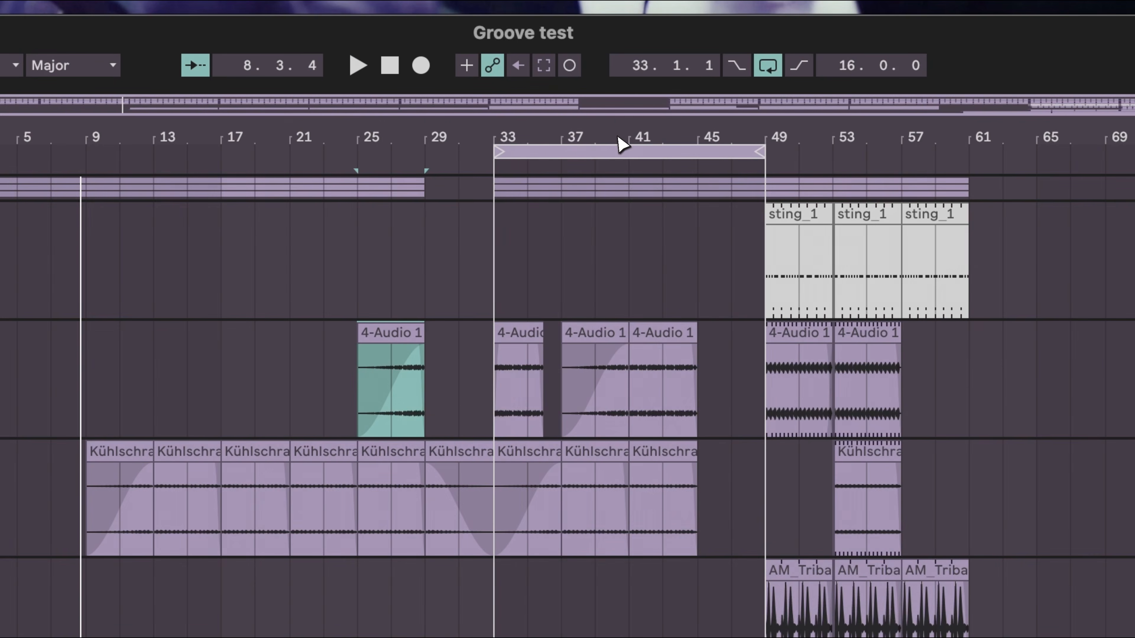
# Move the clips on all tracks from bar 33 onward so they start at bar 29.
pyautogui.moveTo(494, 190); pyautogui.dragTo(791, 539)
pyautogui.press('super+x')
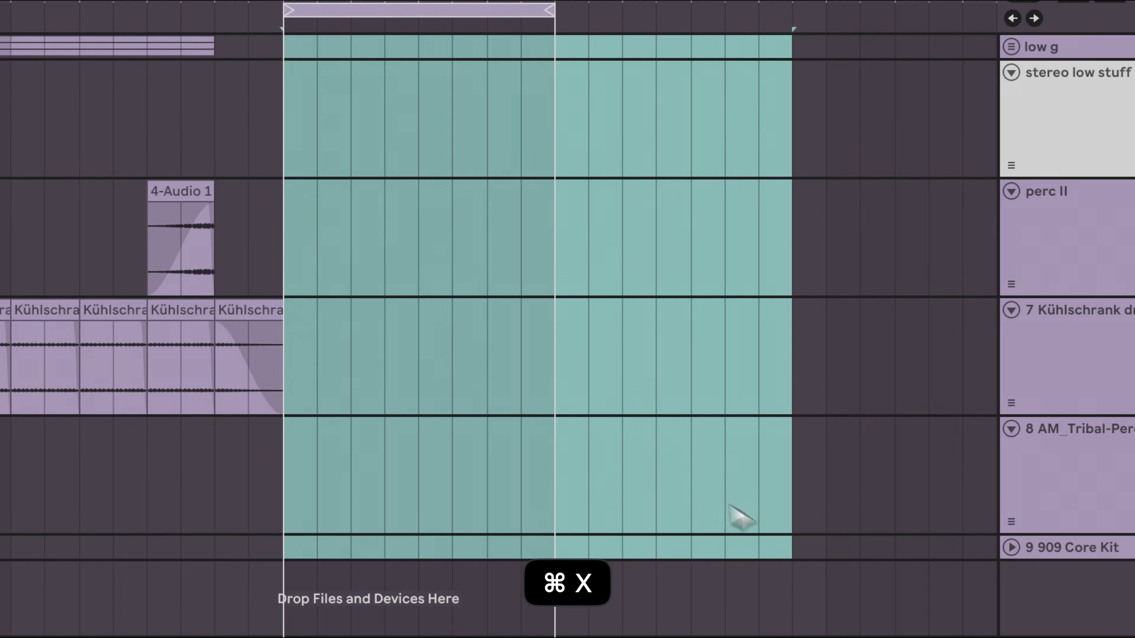
pyautogui.scroll(10, 424, 192)
pyautogui.click(465, 192)
pyautogui.press('super+v')
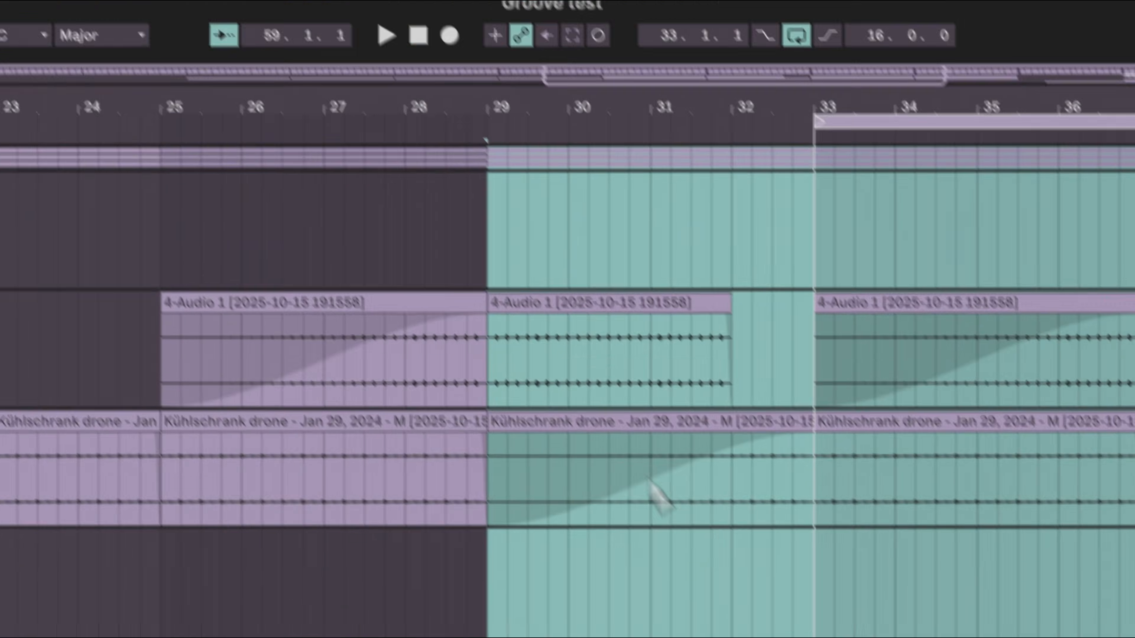
# Delete the faded-in Kühlschrank drone clip at bar 29 and the faded-in 4-Audio 1 clip at bar 33.
pyautogui.click(775, 445)
pyautogui.press('BackSpace')
pyautogui.scroll(-5, 725, 227)
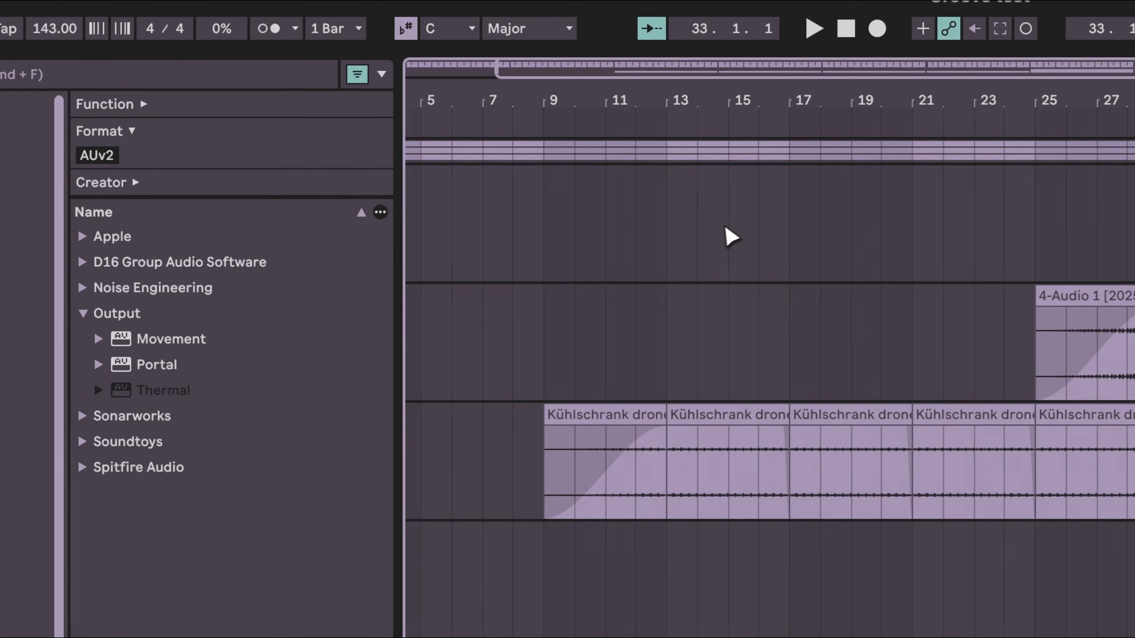
# Play back the arrangement from bar 9 and again from bar 17 to check the build-up.
pyautogui.hscroll(-5, 688, 238)
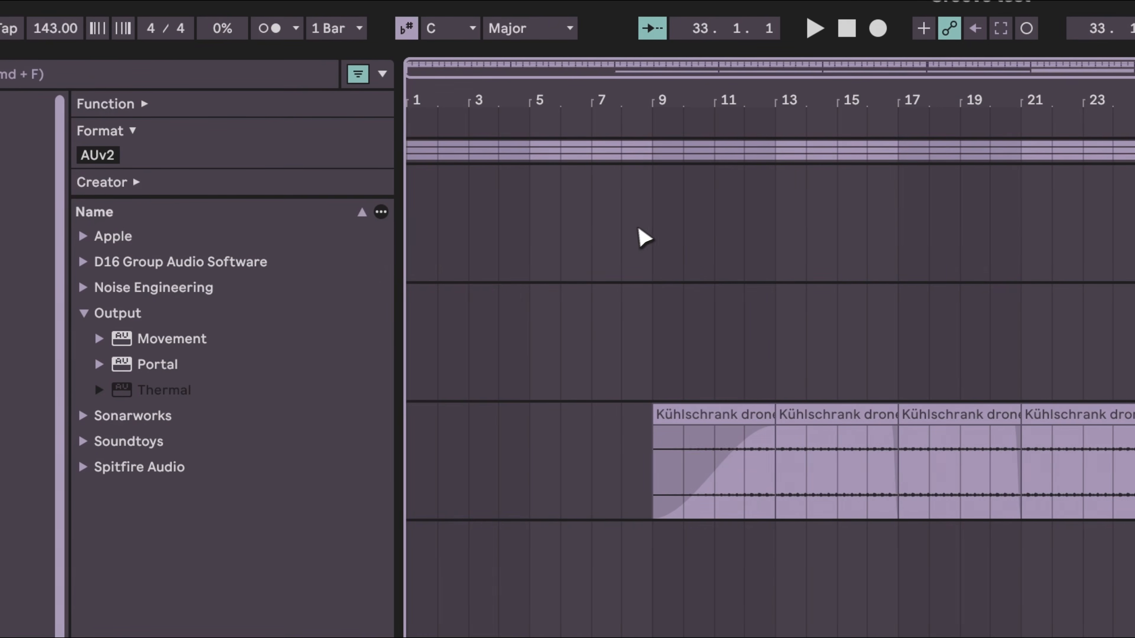
pyautogui.press('space')
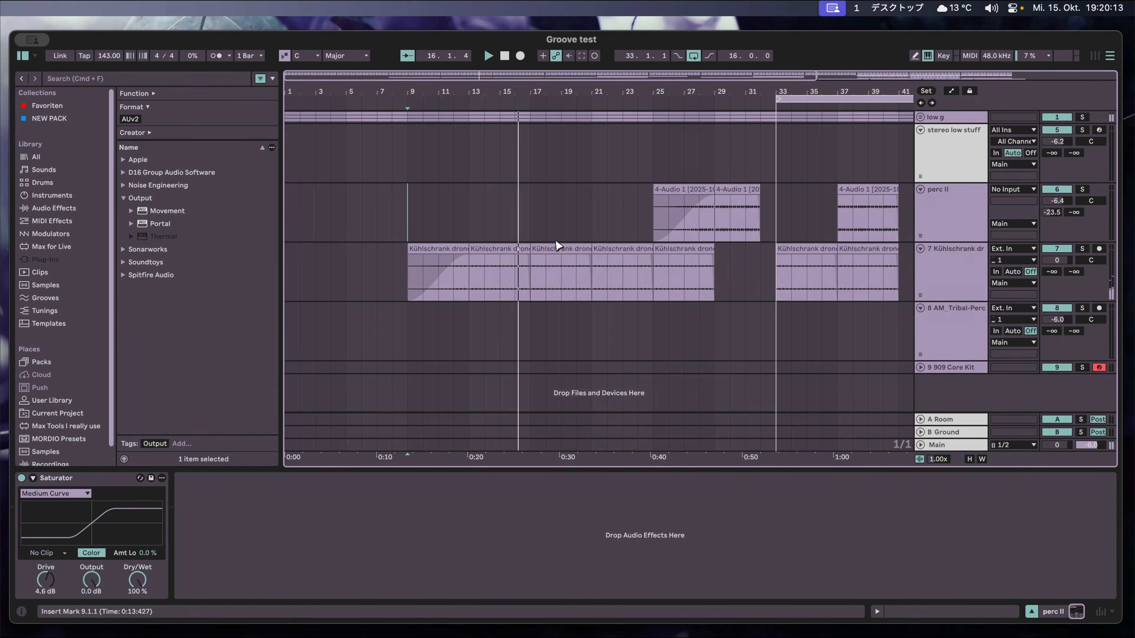
pyautogui.press('space')
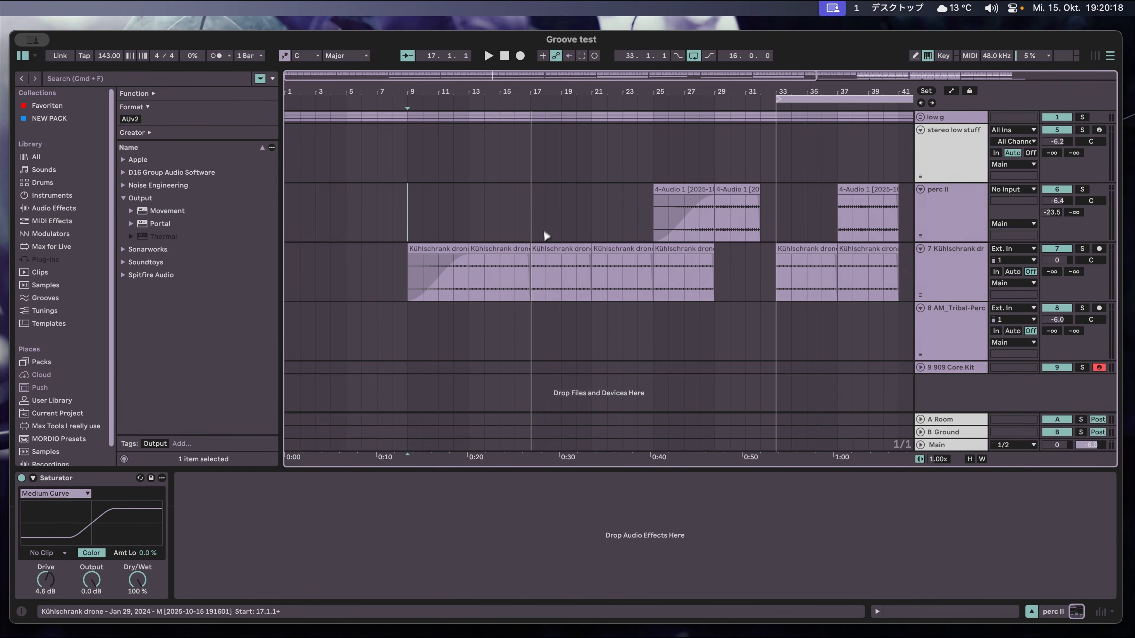
pyautogui.press('space')
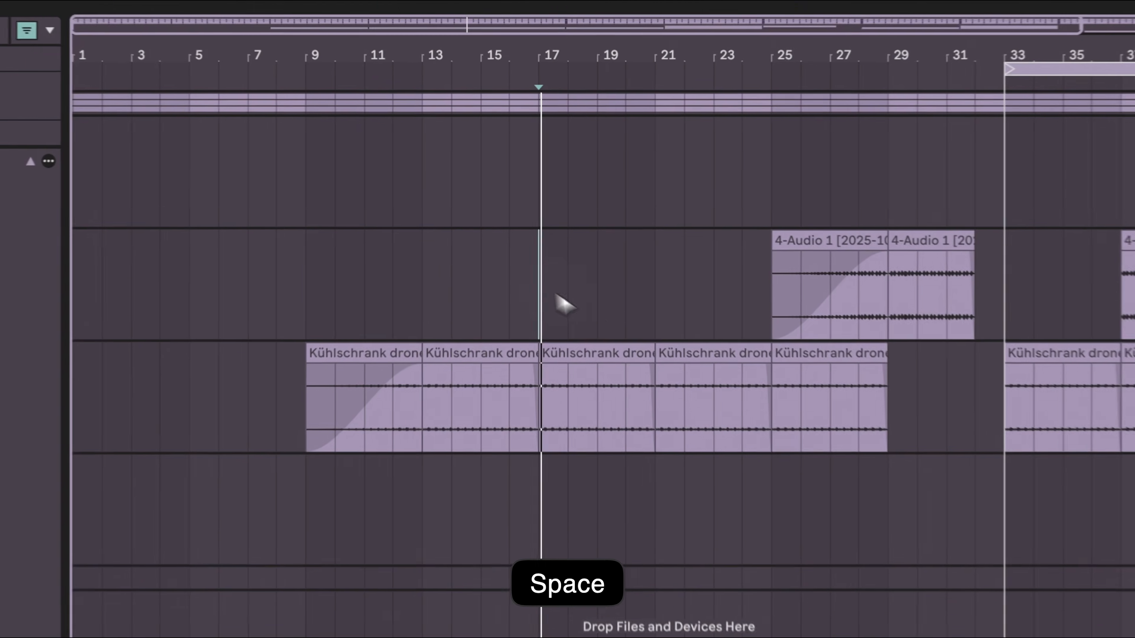
pyautogui.hscroll(5, 647, 318)
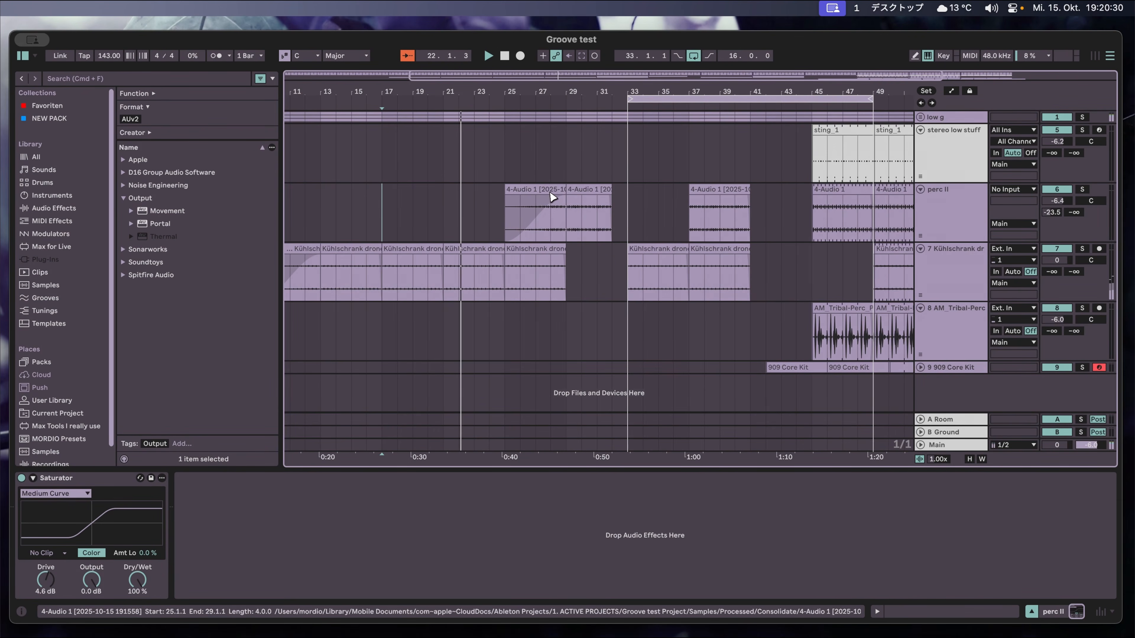
# Move the 16-bar loop to start at bar 29 and move the perc II clip from bar 37 to bar 29.
pyautogui.press('space')
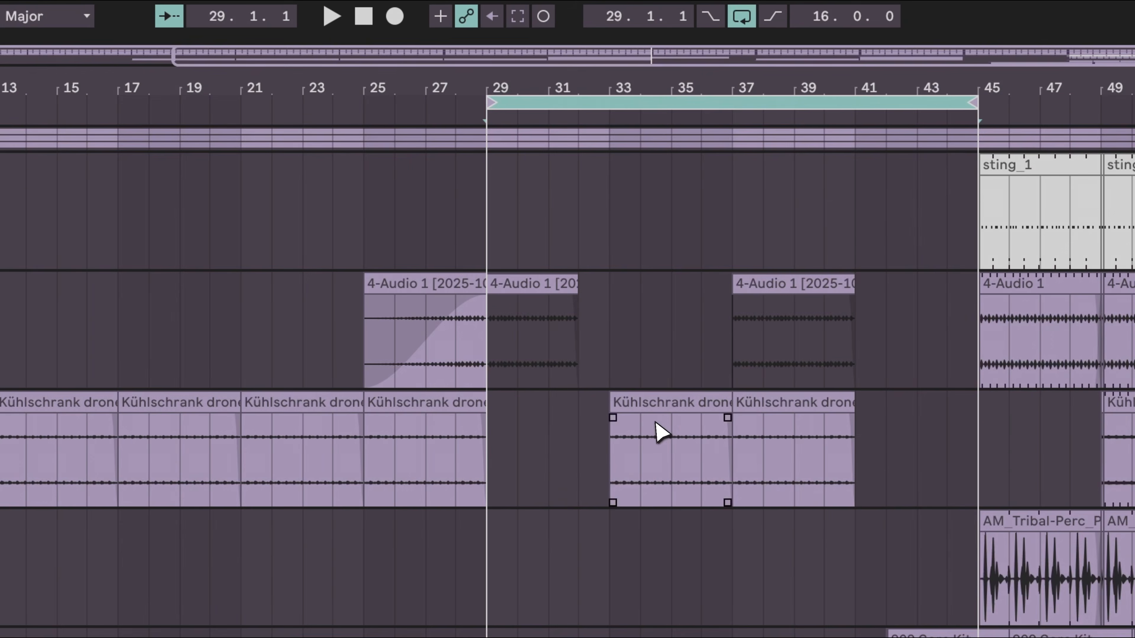
pyautogui.hscroll(3, 596, 282)
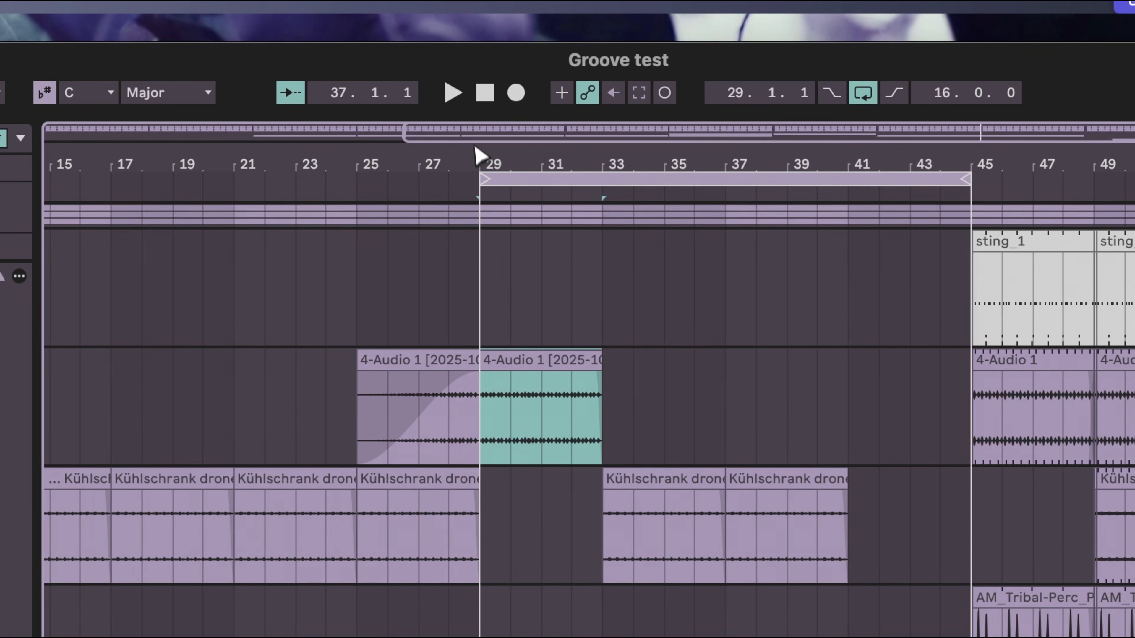
# Clear the last beat before bar 29 in the low g group and perc II, and trim the Kühlschrank drone clip's end before bar 29.
pyautogui.moveTo(472, 154); pyautogui.dragTo(471, 155)
pyautogui.press('BackSpace')
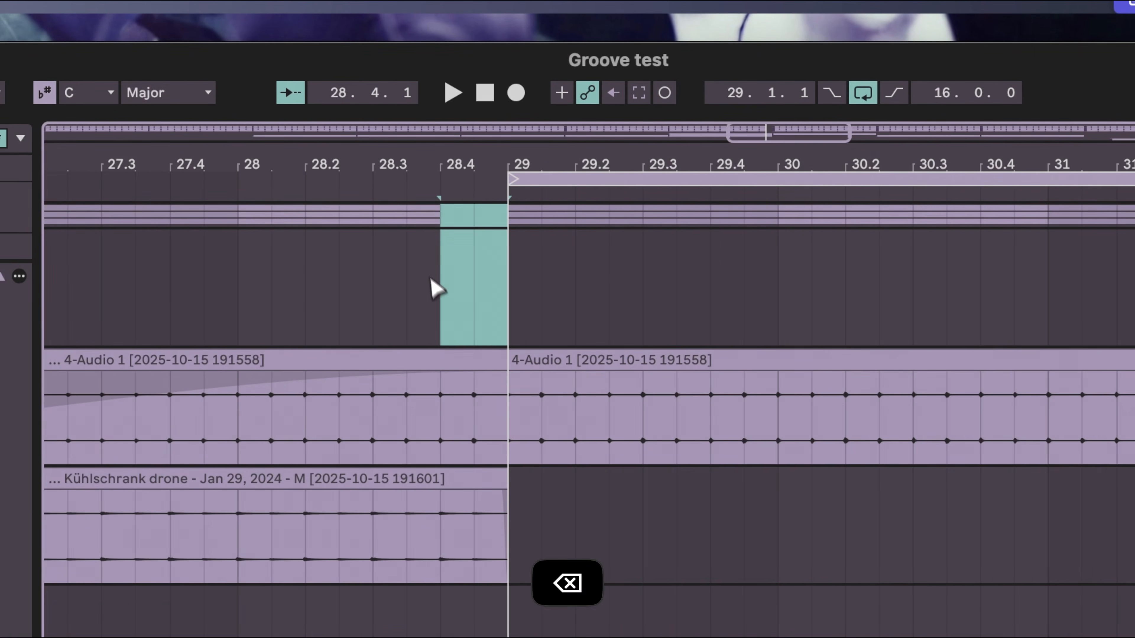
pyautogui.moveTo(474, 333); pyautogui.dragTo(514, 489)
pyautogui.press('BackSpace')
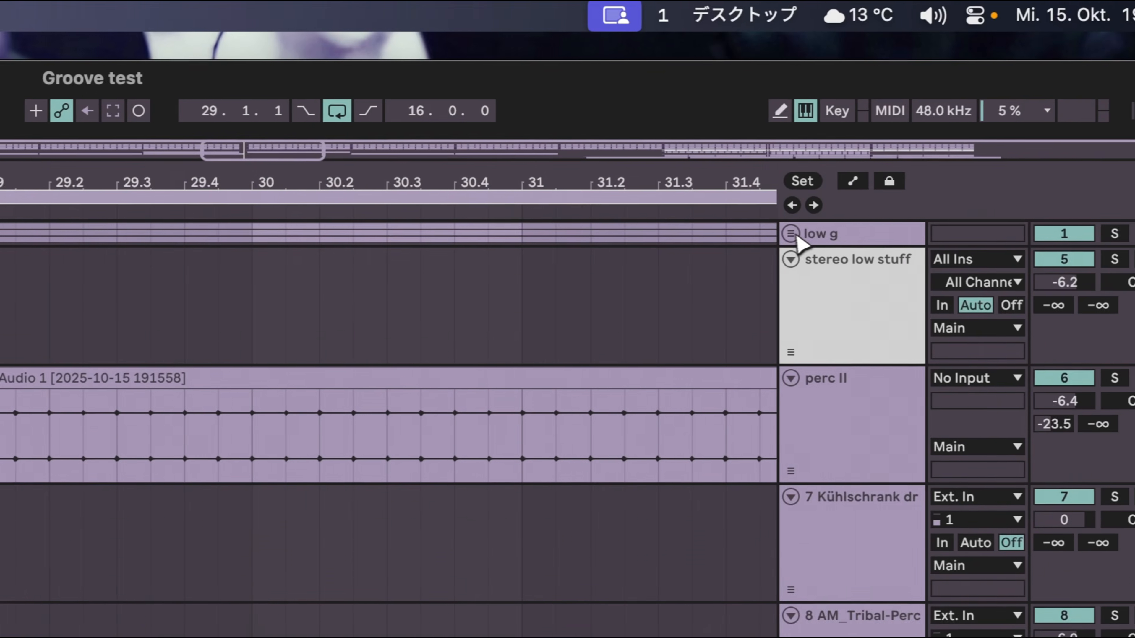
# Unfold the low g group and paste a copy of the kick's first half-beat from bar 29 at 28.4.3.
pyautogui.click(791, 235)
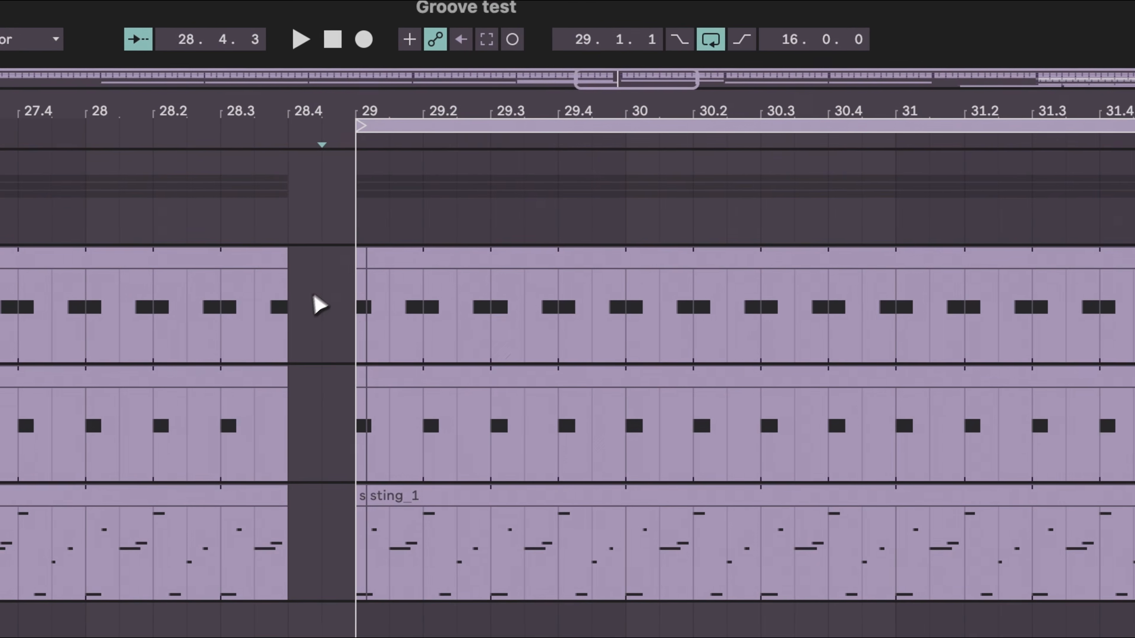
pyautogui.moveTo(357, 314); pyautogui.dragTo(367, 316)
pyautogui.click(337, 340)
pyautogui.press('super+v')
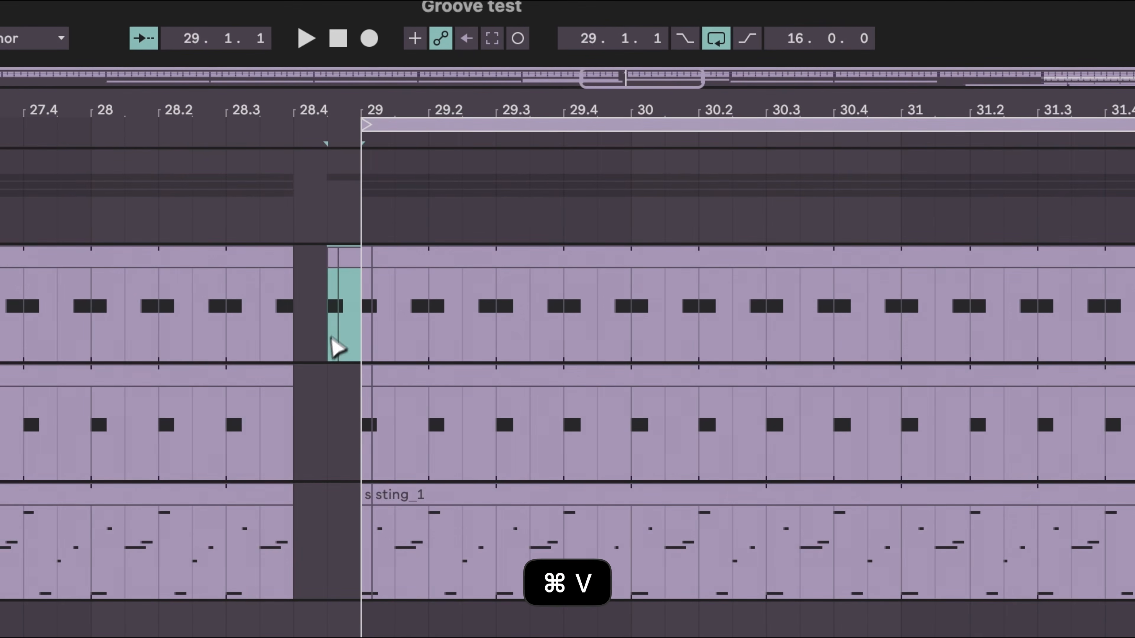
# Fold the sub kick and bass tracks and reduce the kick track's height.
pyautogui.scroll(-6, 318, 315)
pyautogui.click(797, 422)
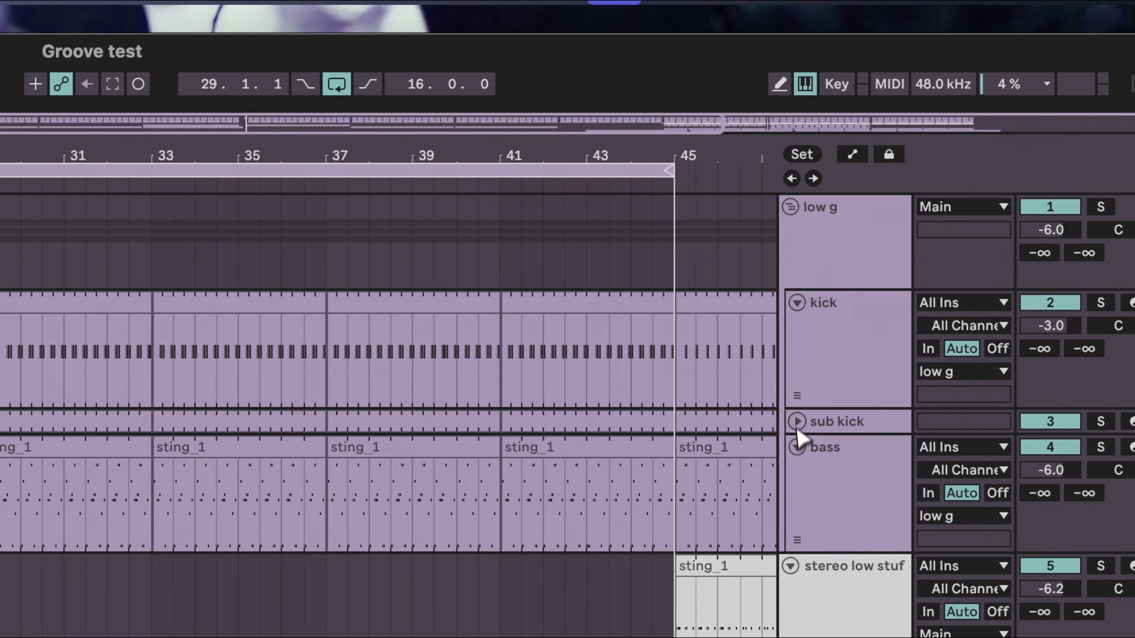
pyautogui.click(798, 449)
pyautogui.moveTo(877, 408); pyautogui.dragTo(867, 342)
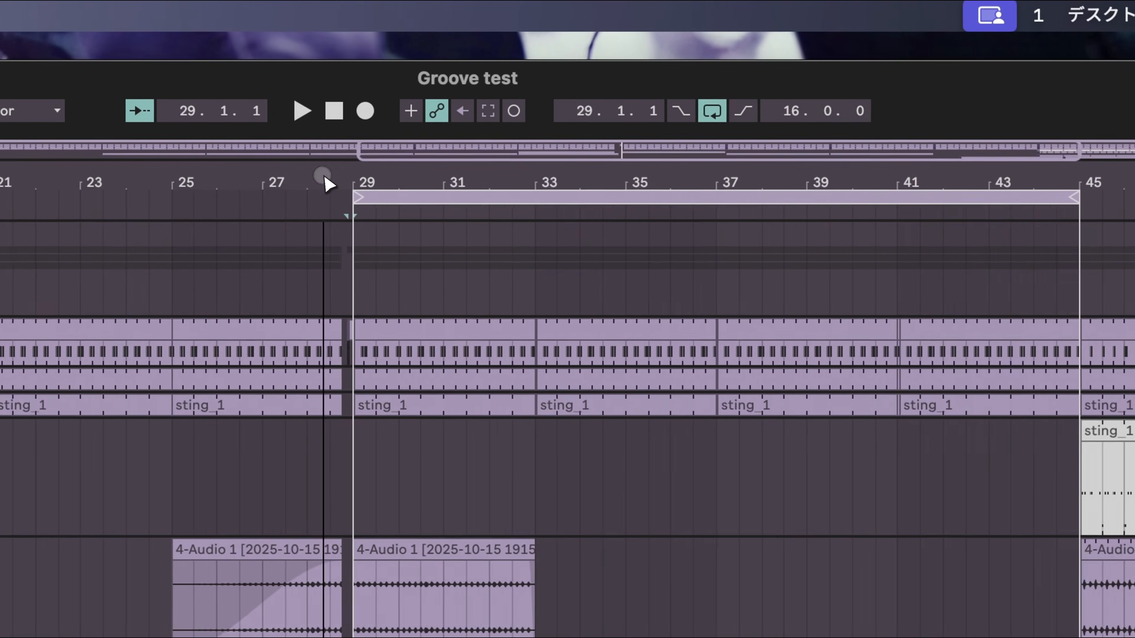
# Play back the transition into bar 29, starting from about bar 26.
pyautogui.scroll(5, 332, 184)
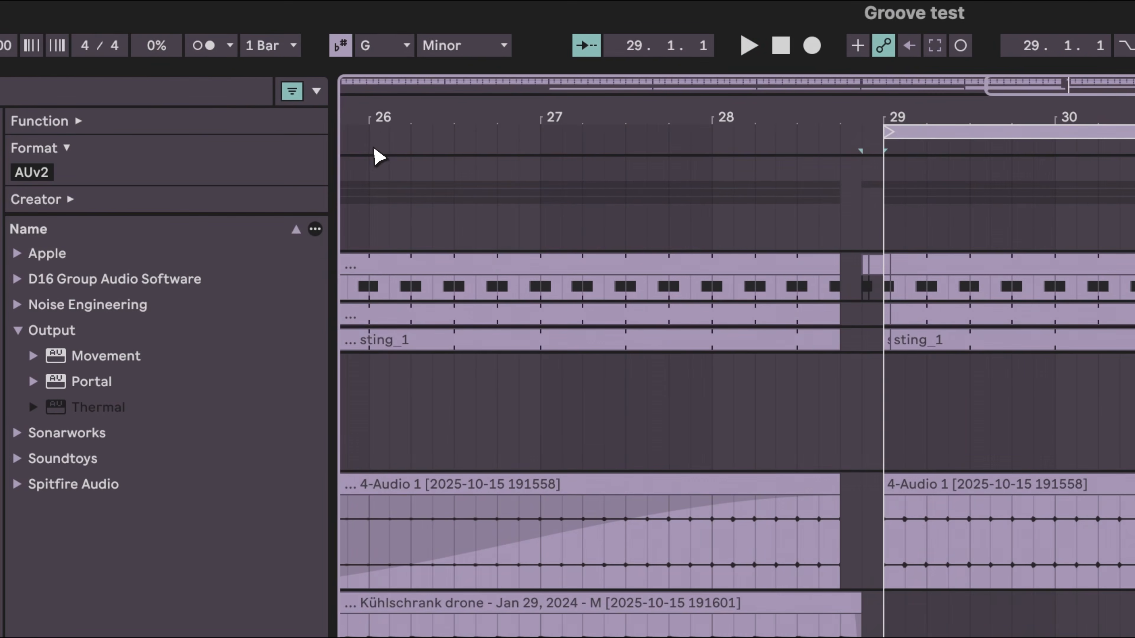
pyautogui.click(375, 150)
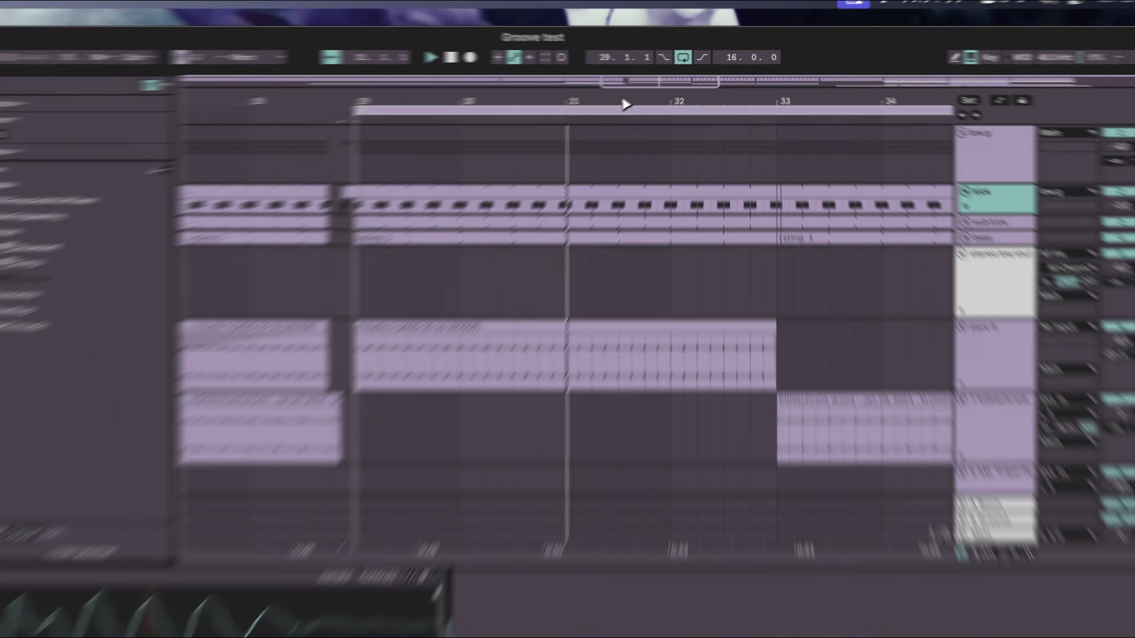
pyautogui.moveTo(644, 92); pyautogui.dragTo(643, 89)
pyautogui.moveTo(546, 126); pyautogui.dragTo(553, 136)
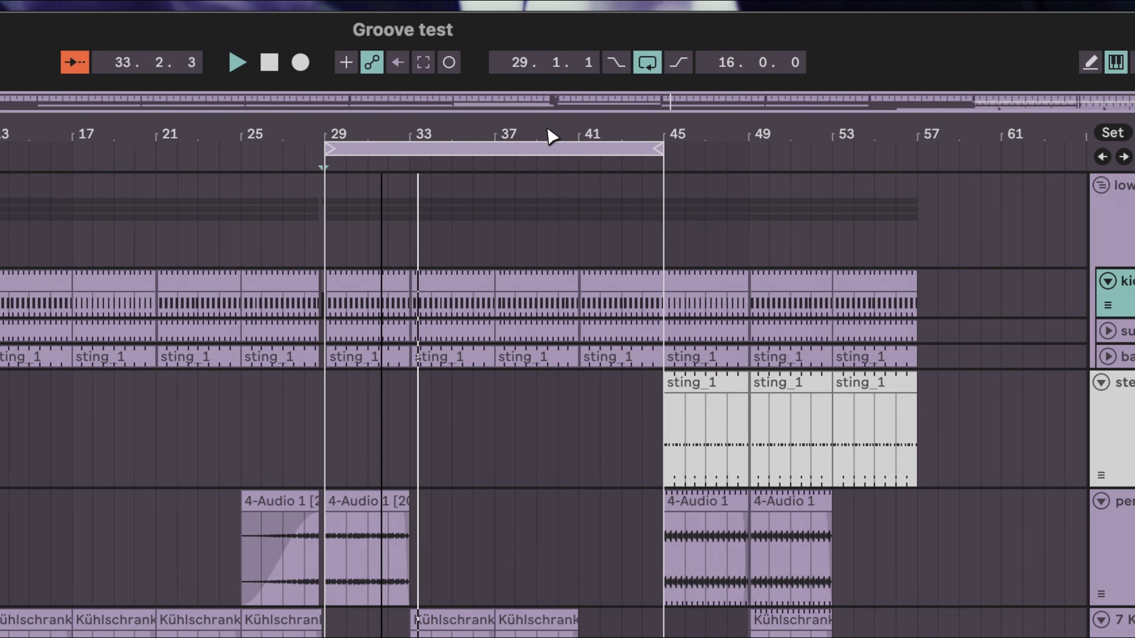
pyautogui.press('space')
# Duplicate the 4-Audio 1 clip at bar 29 three times up to bar 45 and delete the perc II clip at bar 45.
pyautogui.click(391, 514)
pyautogui.hotkey('ctrl', 'd')
pyautogui.hotkey('ctrl', 'd')
pyautogui.hotkey('ctrl', 'd')
pyautogui.click(724, 517)
pyautogui.press('BackSpace')
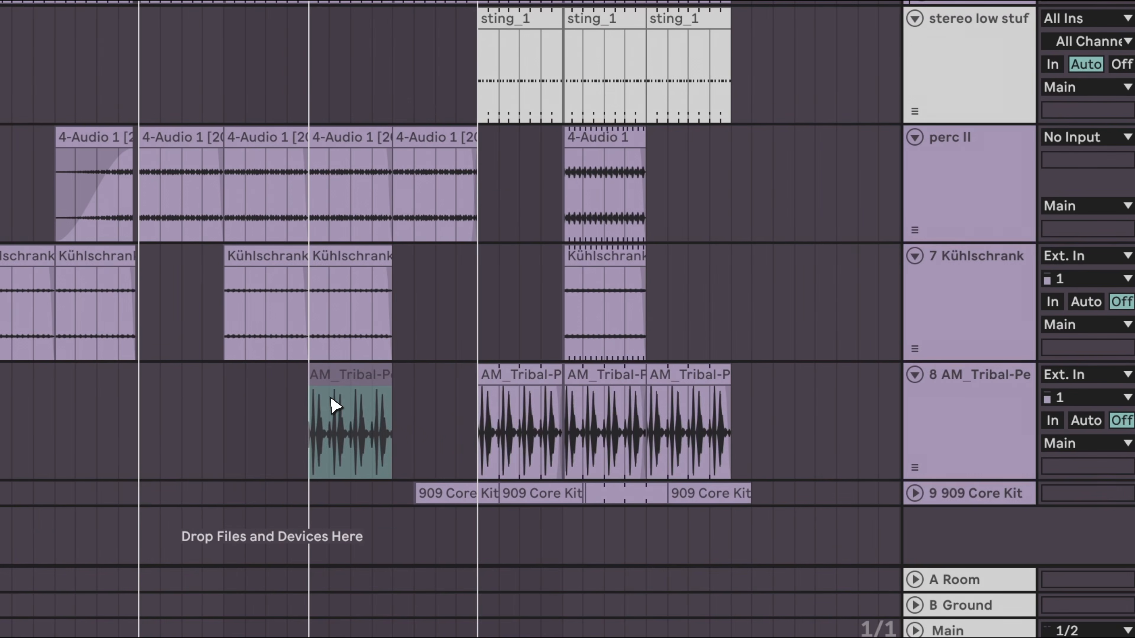
# Place AM_Tribal-Perc clips at bars 37 and 41 instead of bar 45, and move the first 909 Core Kit clip to bar 45.
pyautogui.hotkey('ctrl', 'd')
pyautogui.click(461, 500)
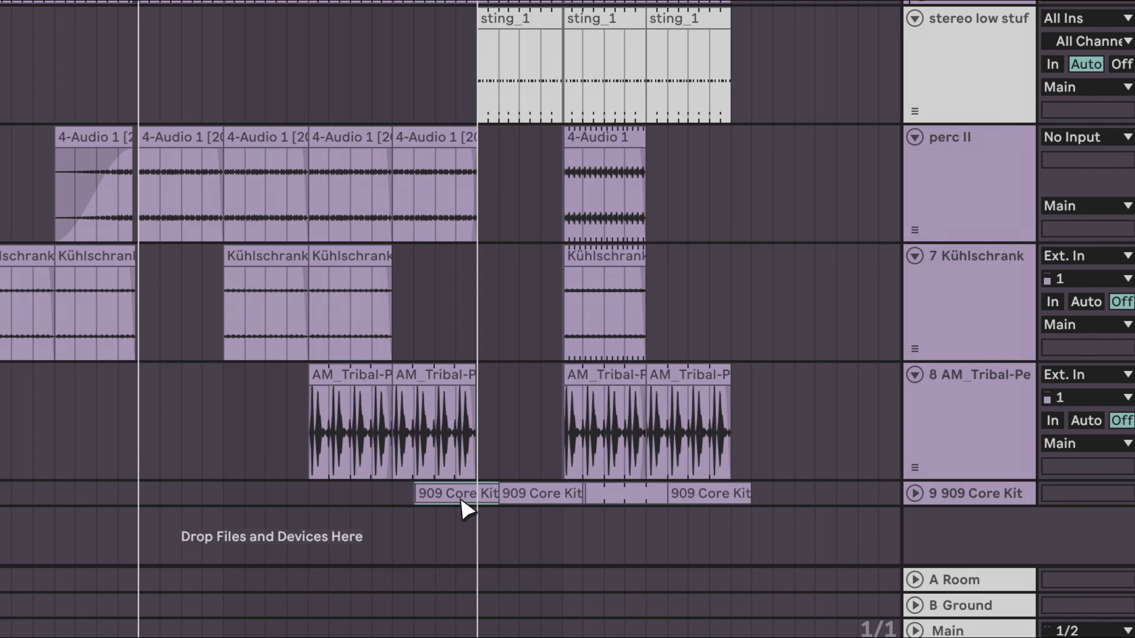
pyautogui.moveTo(461, 499); pyautogui.dragTo(562, 502)
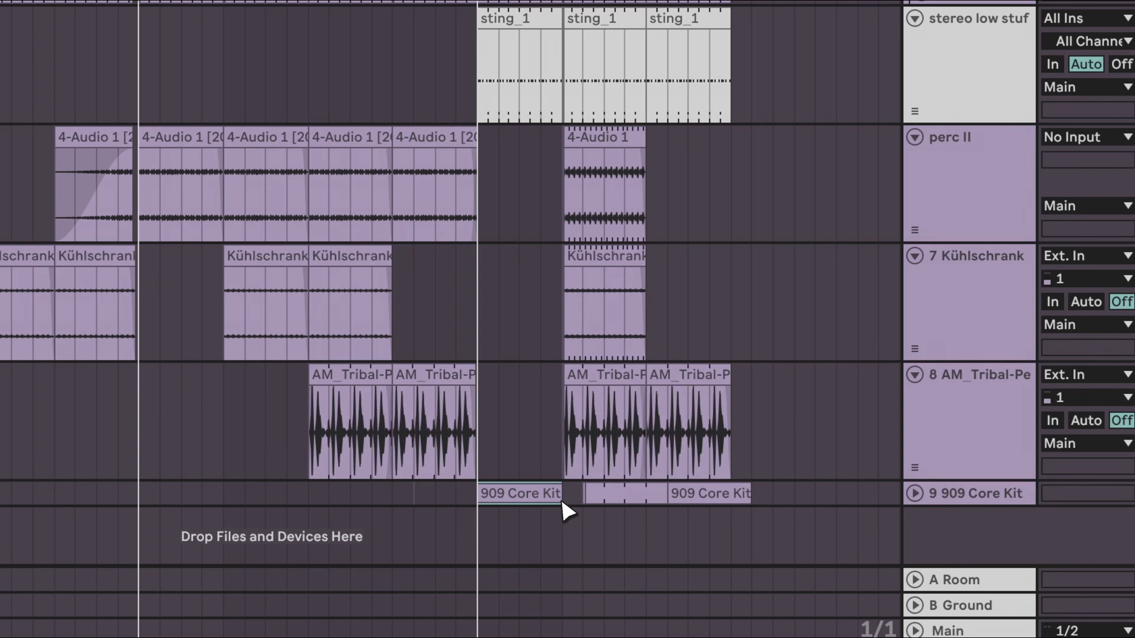
# Move the perc II clip from bar 49 to bar 53 and duplicate the Kühlschrank drone clip at bar 37 into bars 41–45.
pyautogui.click(611, 142)
pyautogui.press('super+d')
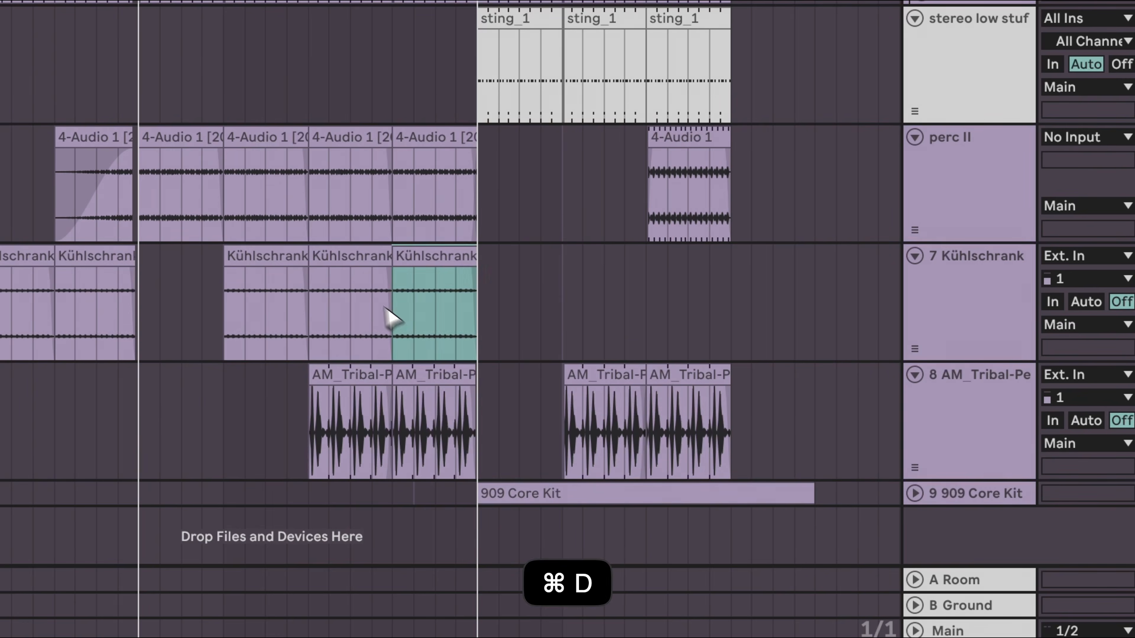
# Fade out the Kühlschrank drone clip at bars 41–45 and continue the AM_Tribal-Perc clips up to bar 49.
pyautogui.moveTo(472, 271); pyautogui.dragTo(394, 271)
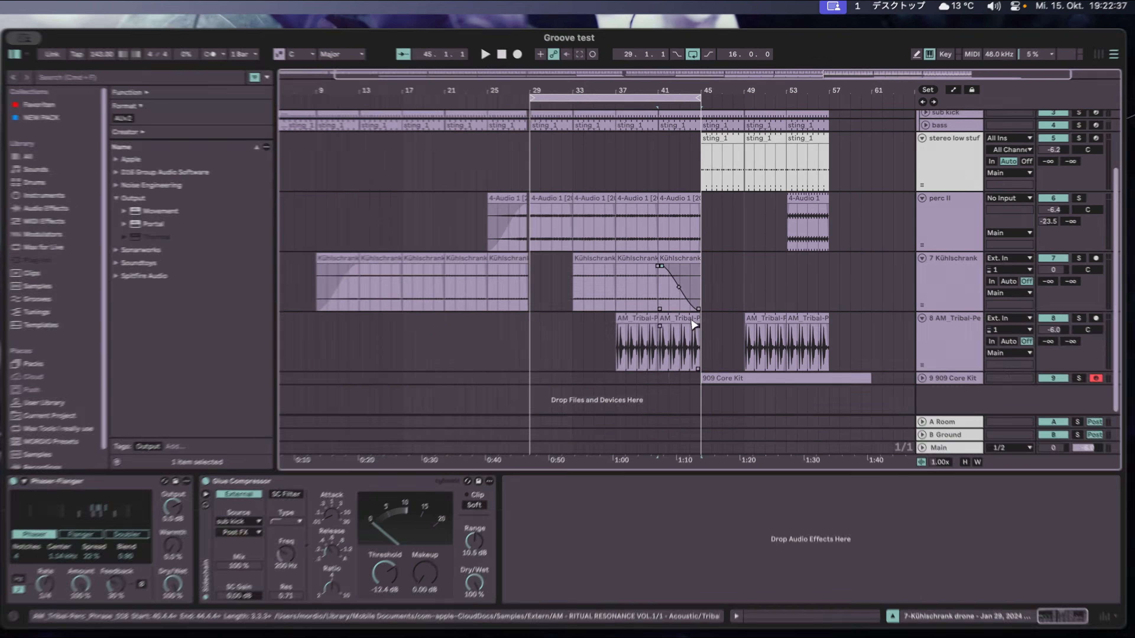
pyautogui.click(692, 318)
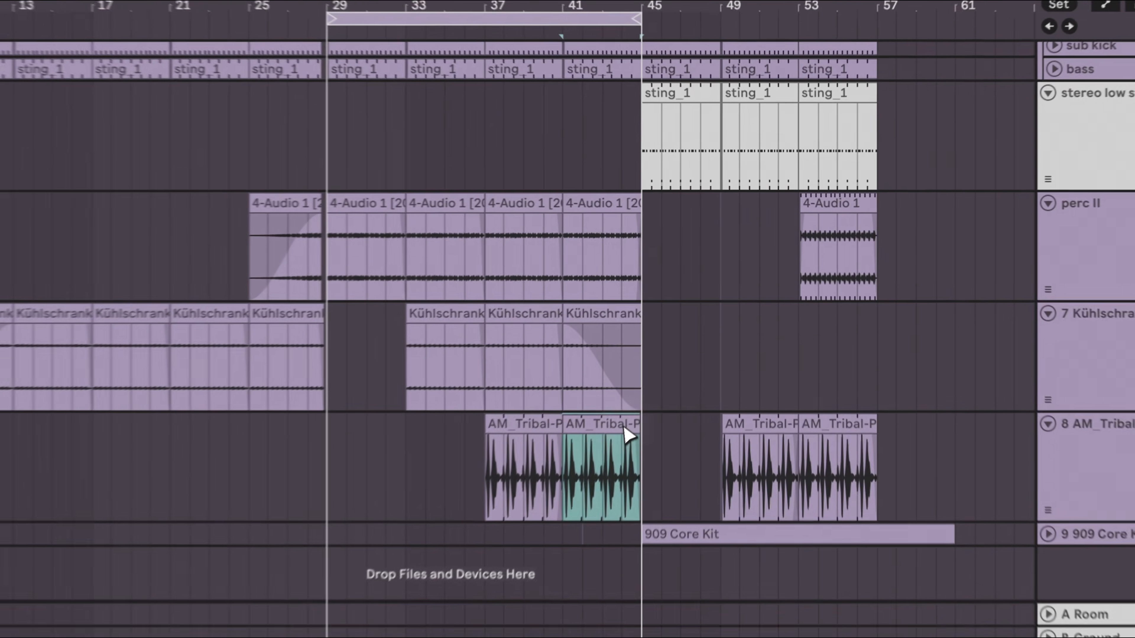
# Play back the arrangement from bar 13 through the transition at bar 29.
pyautogui.press('space')
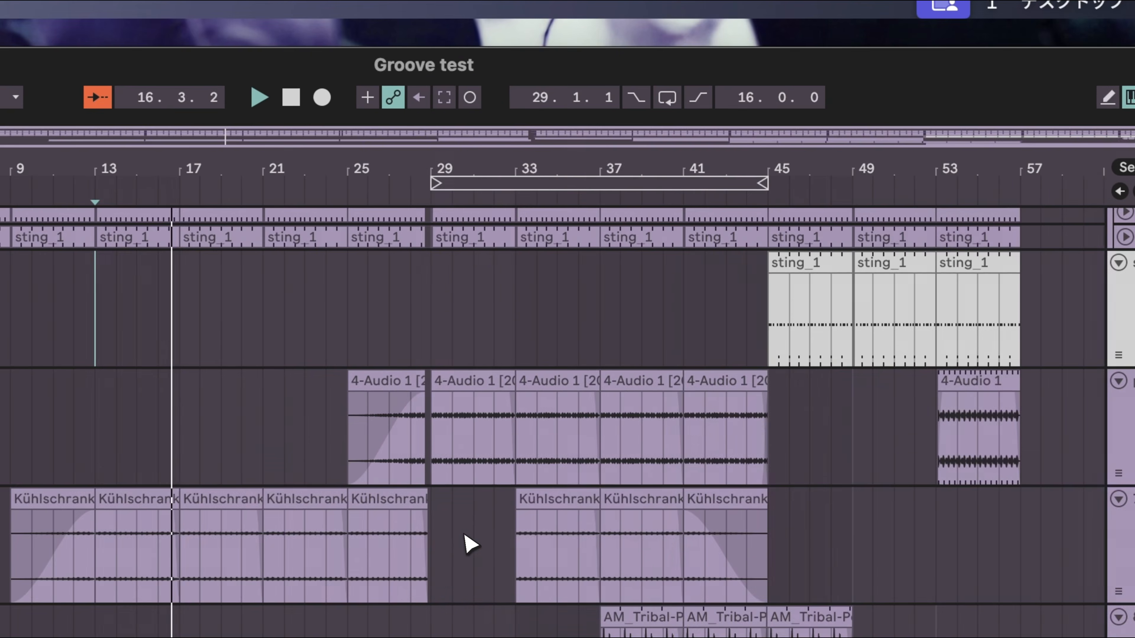
pyautogui.hscroll(4, 464, 535)
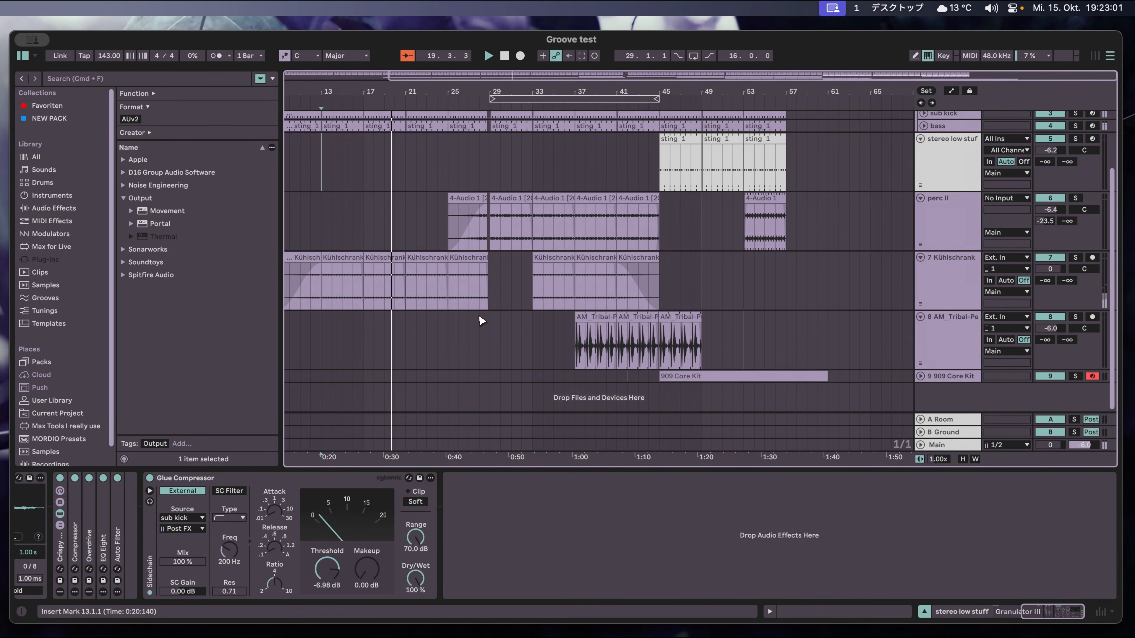
pyautogui.hscroll(-4, 481, 321)
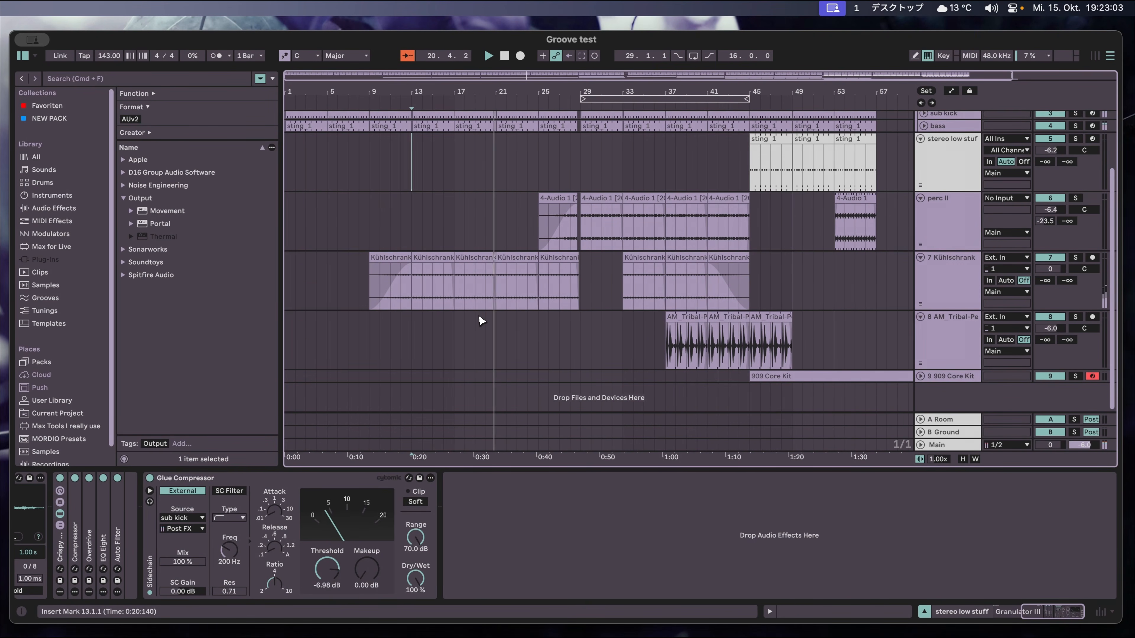
pyautogui.hscroll(2, 481, 321)
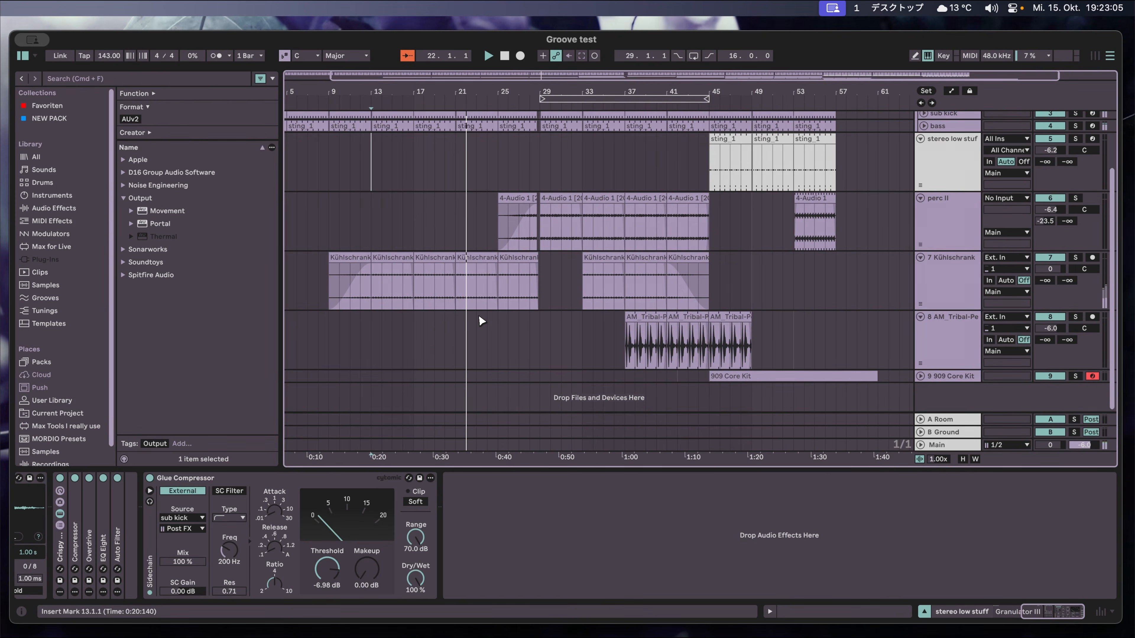
pyautogui.hscroll(2, 481, 320)
pyautogui.hscroll(-4, 481, 321)
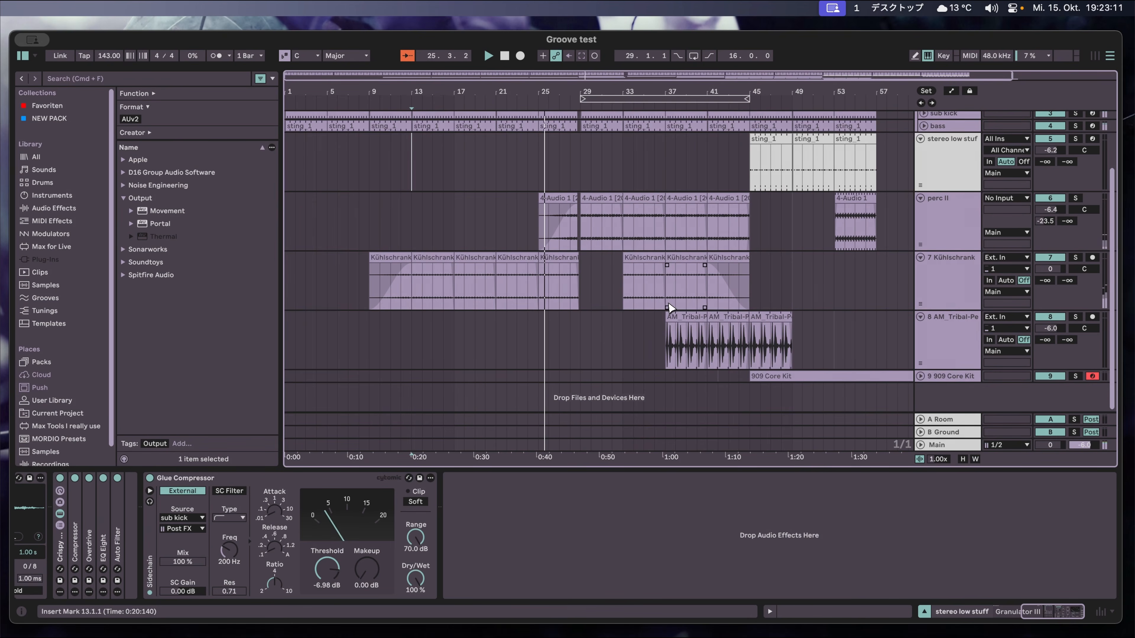
pyautogui.hscroll(4, 670, 307)
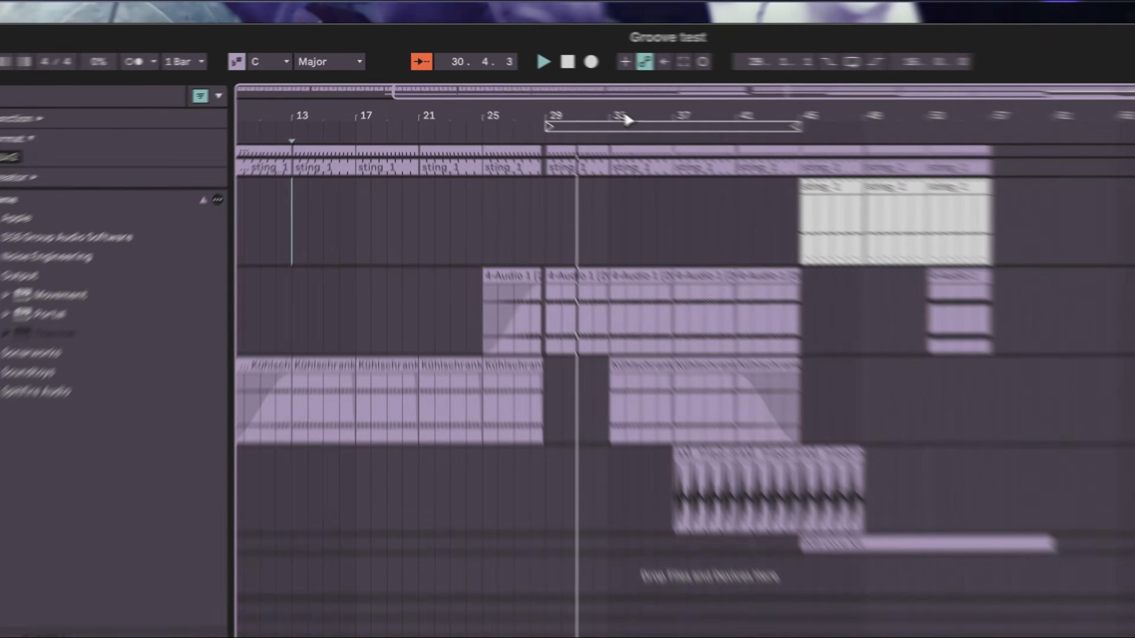
# Delete the Kühlschrank drone clip at bars 33–37 and make the view follow the playback again.
pyautogui.moveTo(540, 90); pyautogui.dragTo(532, 94)
pyautogui.press('BackSpace')
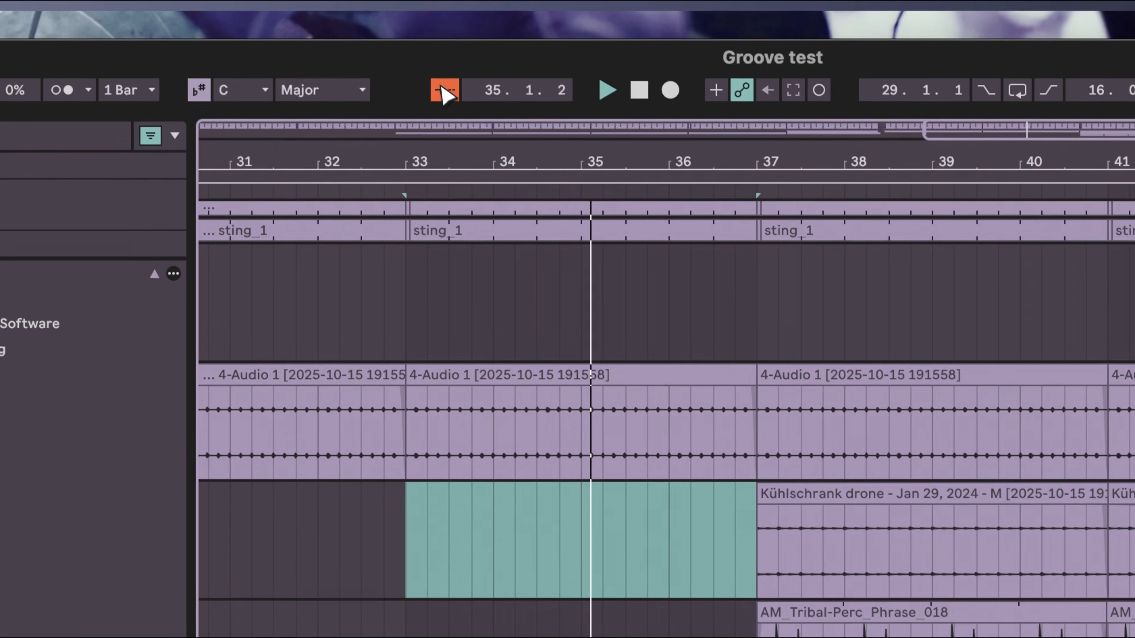
pyautogui.click(436, 67)
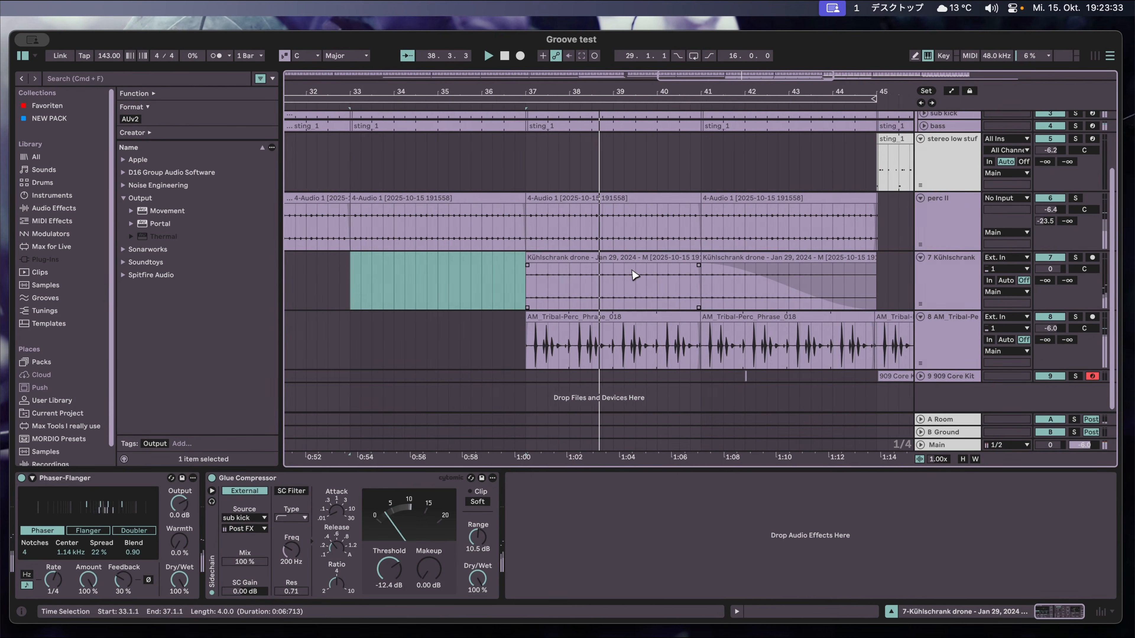
# Audition the AM_Tribal-Perc_Phrase_018 clip at bar 37 and inspect its waveform and clip settings.
pyautogui.press('space')
pyautogui.click(546, 326)
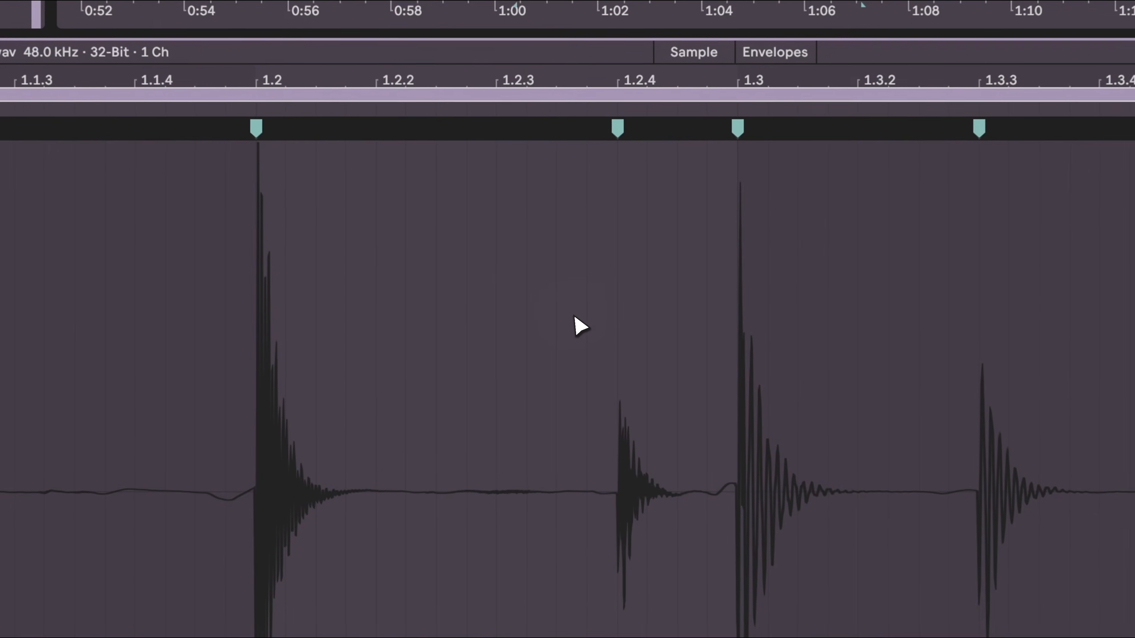
pyautogui.press('space')
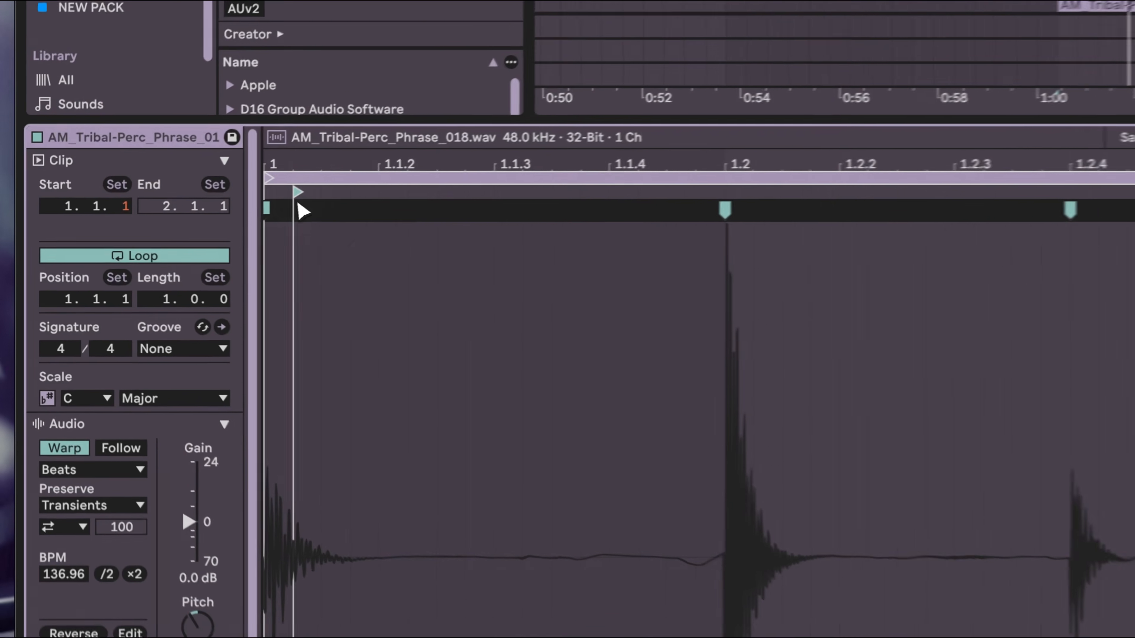
pyautogui.press('space')
pyautogui.hotkey('shift', 'Tab')
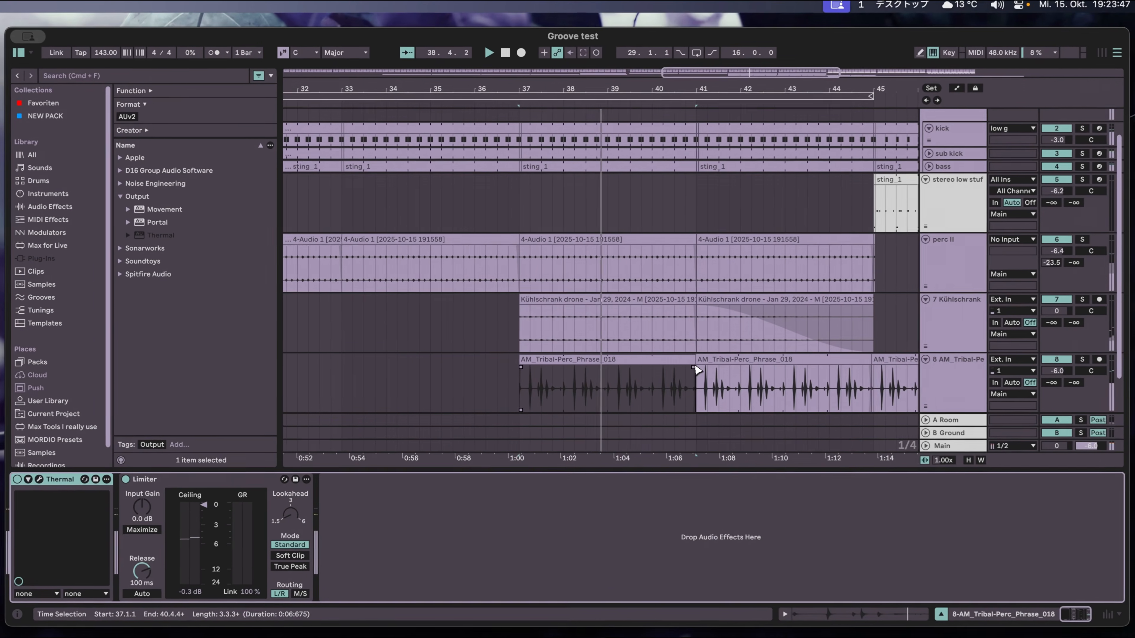
# Extend the AM_Tribal-Perc_Phrase_018 clip starting at bar 37 so it runs to bar 53.
pyautogui.press('space')
pyautogui.moveTo(735, 363); pyautogui.dragTo(880, 362)
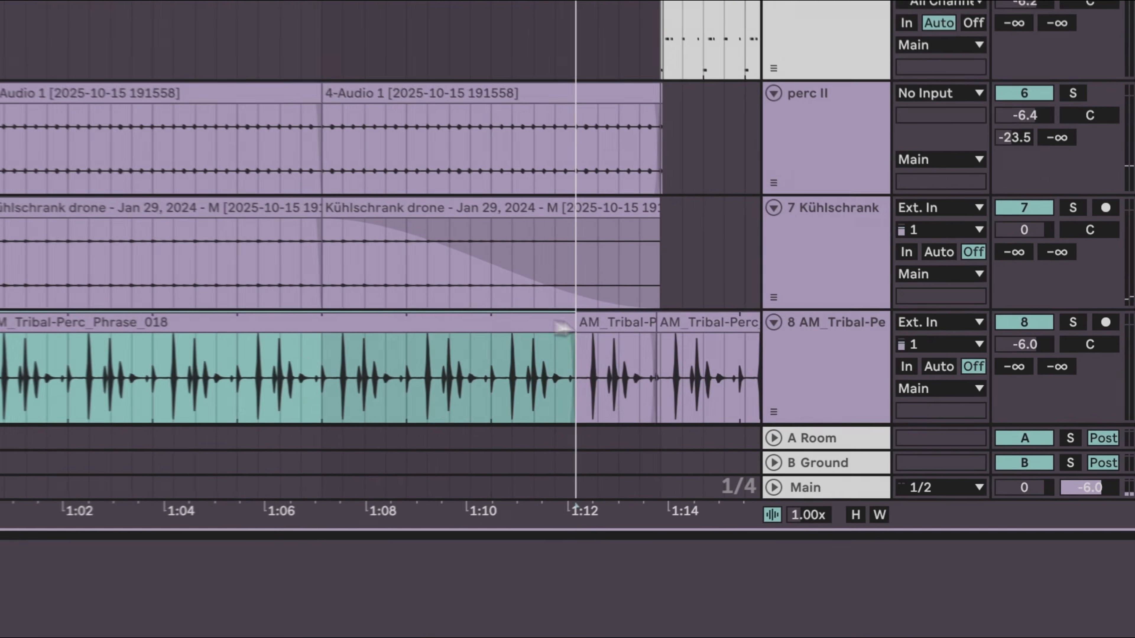
pyautogui.moveTo(556, 321); pyautogui.dragTo(803, 357)
# Delete the leftover Kühlschrank drone fragment at bar 49.
pyautogui.moveTo(585, 308); pyautogui.dragTo(331, 198)
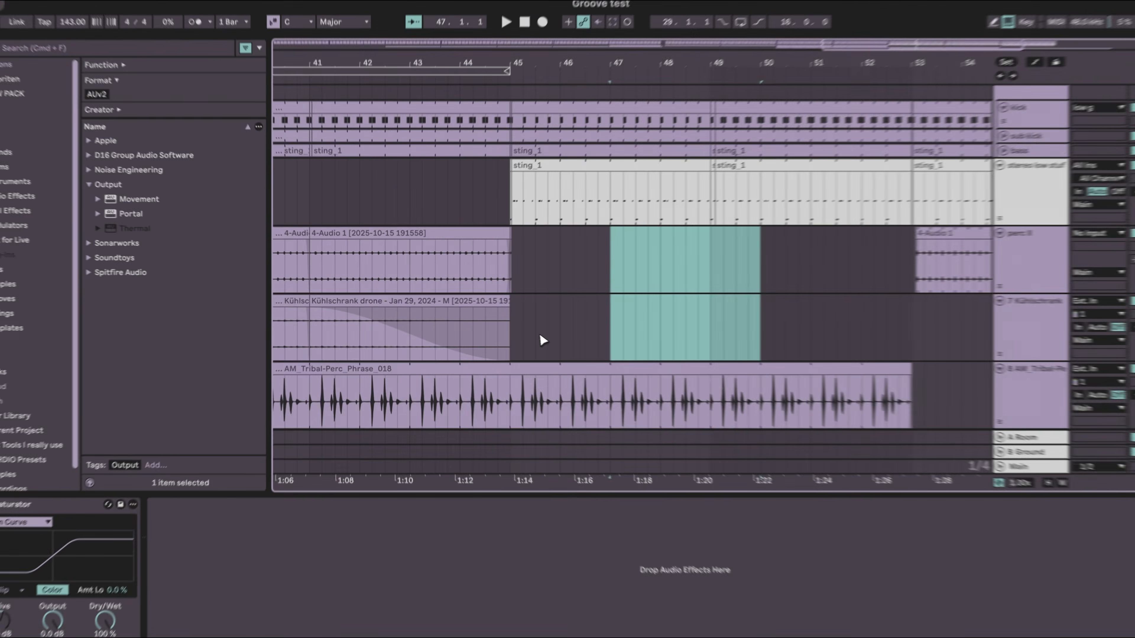
pyautogui.press('super+z')
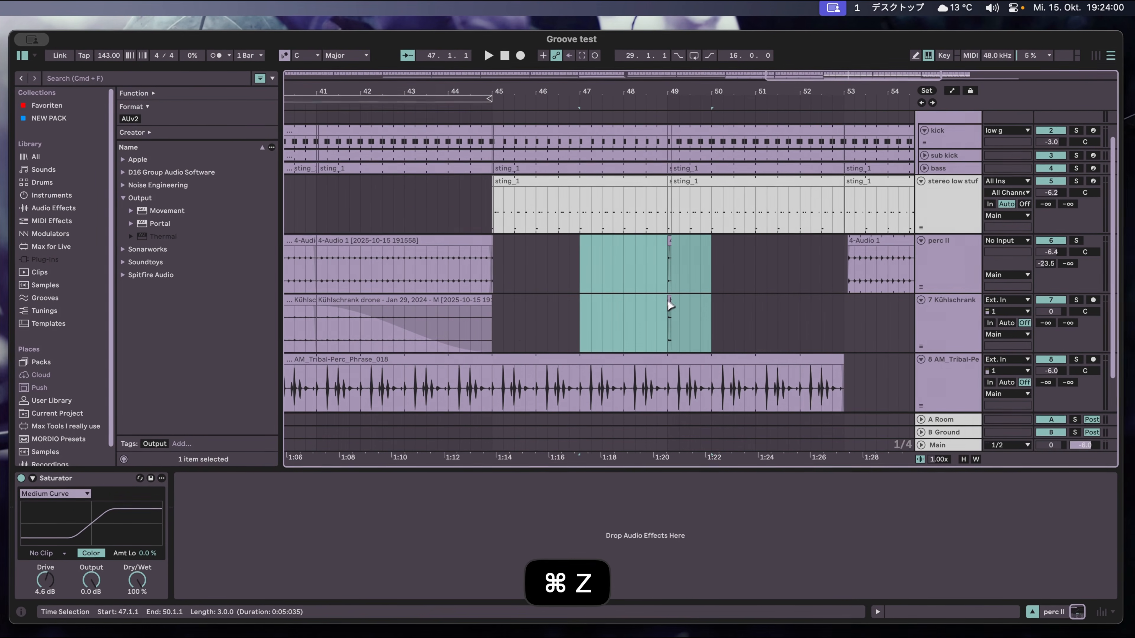
pyautogui.click(673, 246)
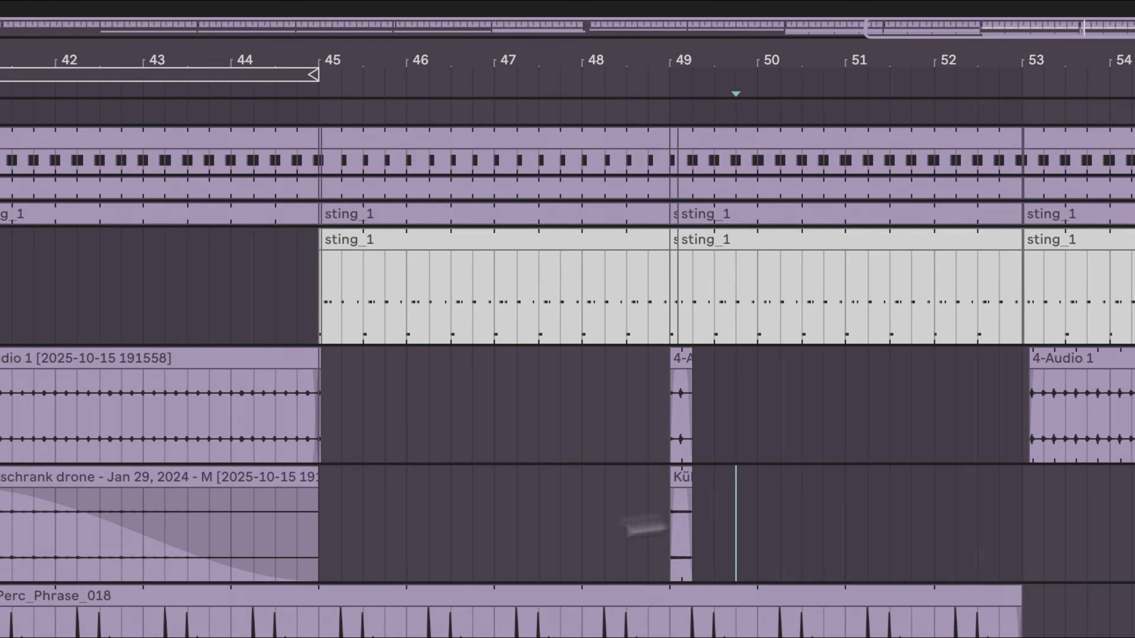
pyautogui.moveTo(744, 409); pyautogui.dragTo(429, 425)
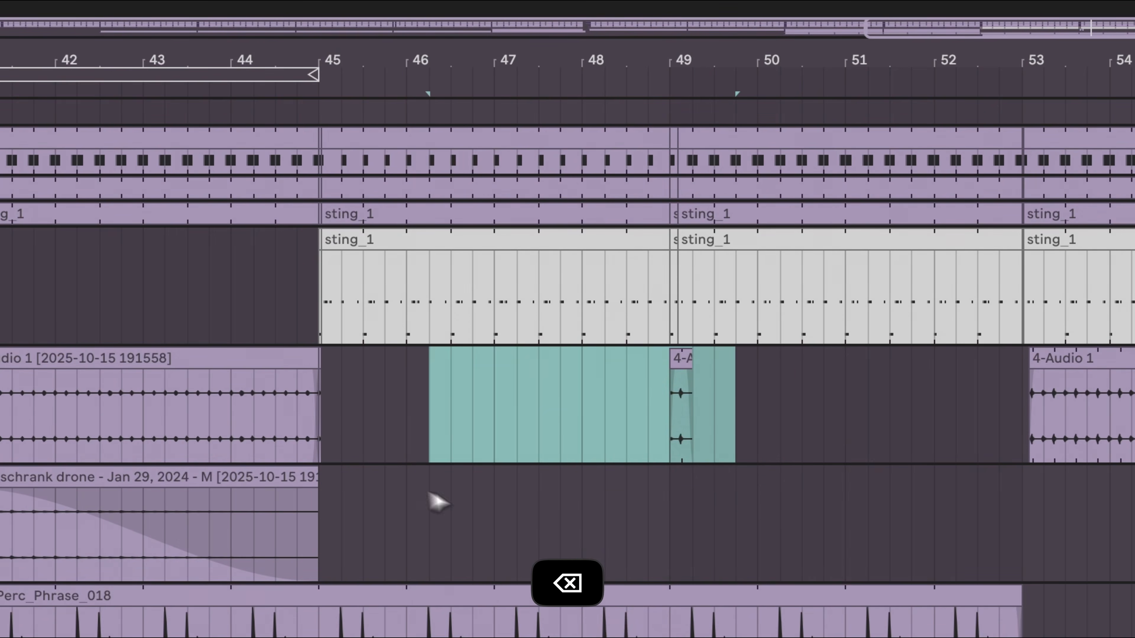
pyautogui.click(549, 421)
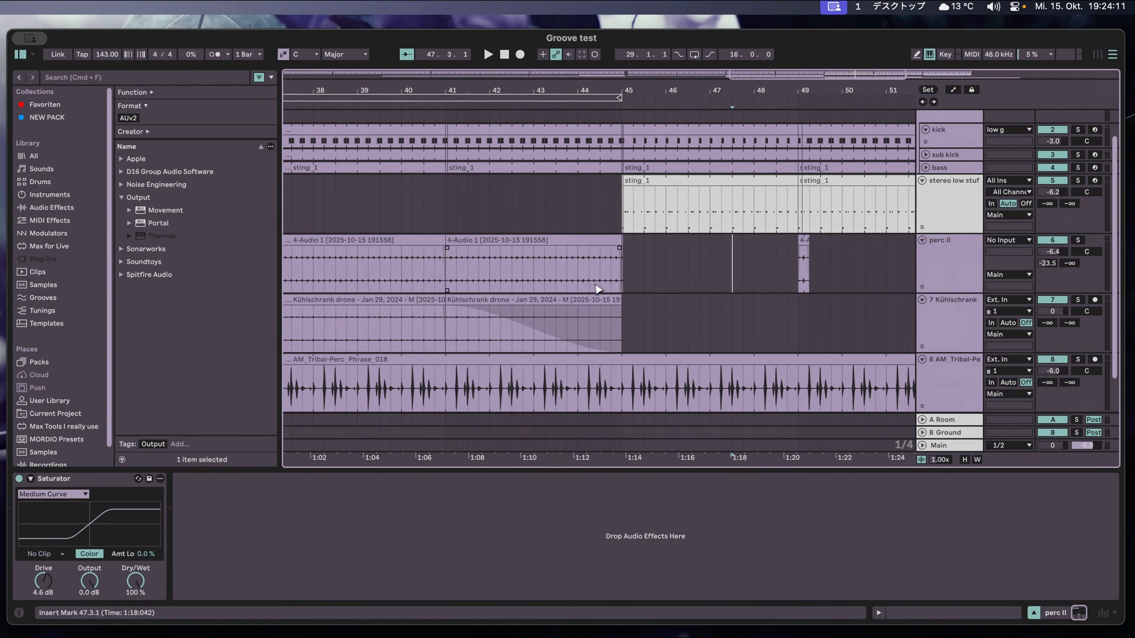
# Delete the two remaining Kühlschrank drone clips at bars 37 and 41.
pyautogui.hscroll(-5, 338, 332)
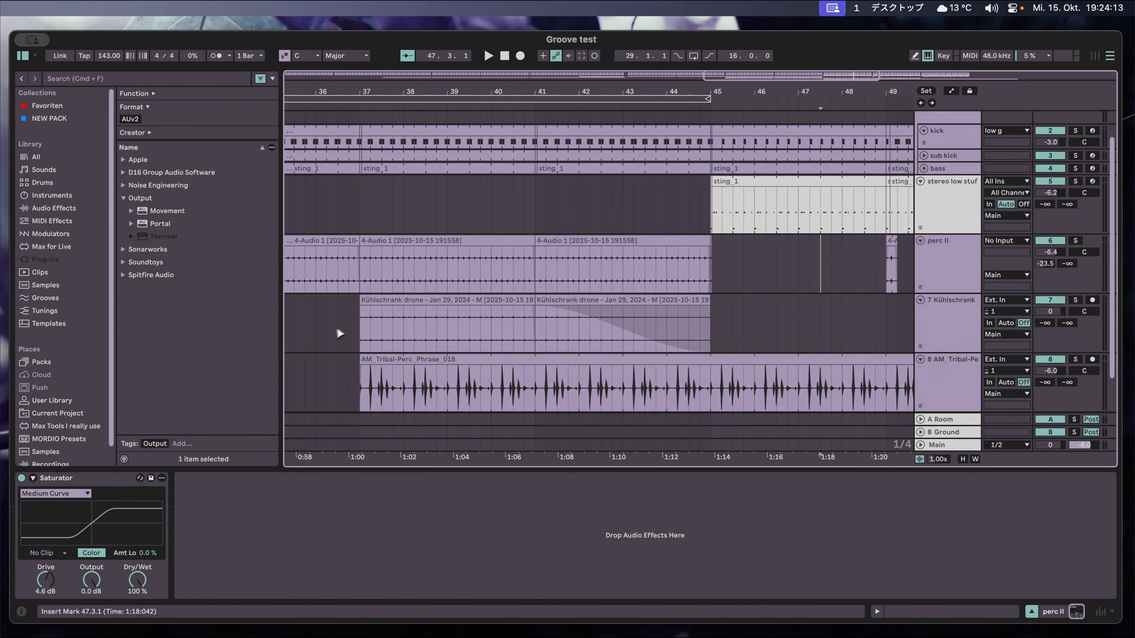
pyautogui.click(379, 309)
pyautogui.press('BackSpace')
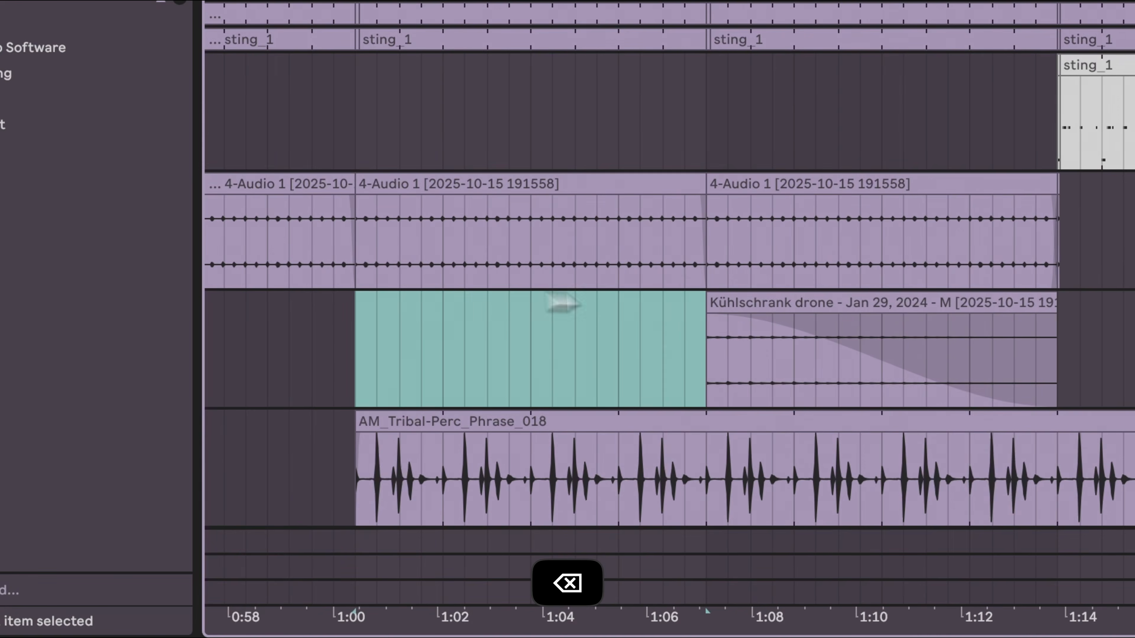
pyautogui.click(836, 317)
# Play back the section from about bar 34 and check the layout of the following bars.
pyautogui.press('space')
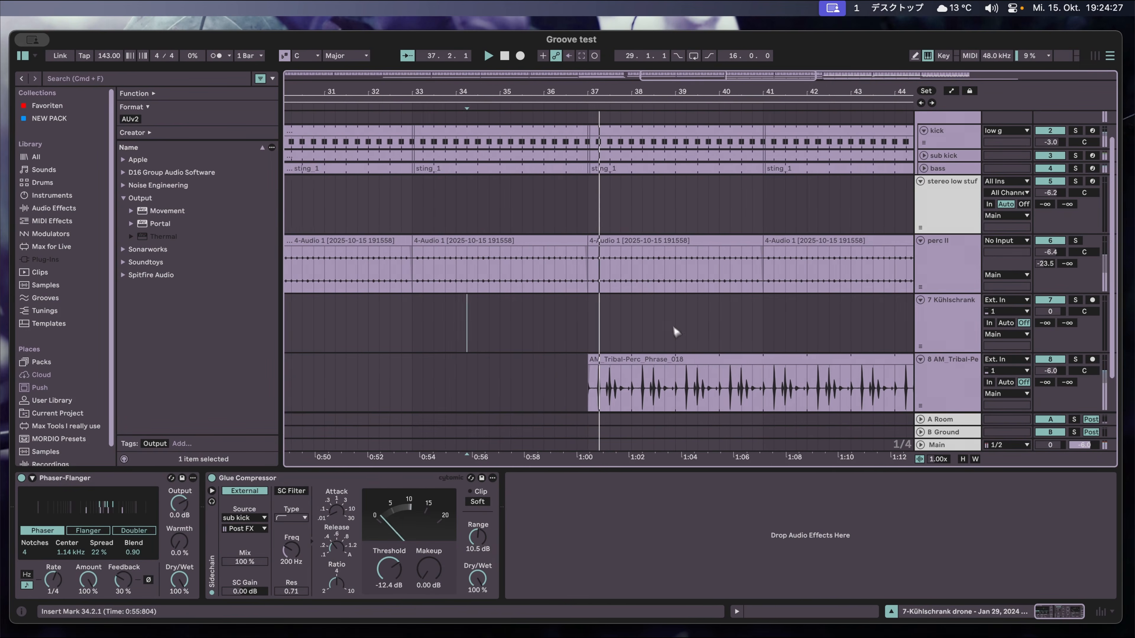
pyautogui.moveTo(717, 91); pyautogui.dragTo(716, 89)
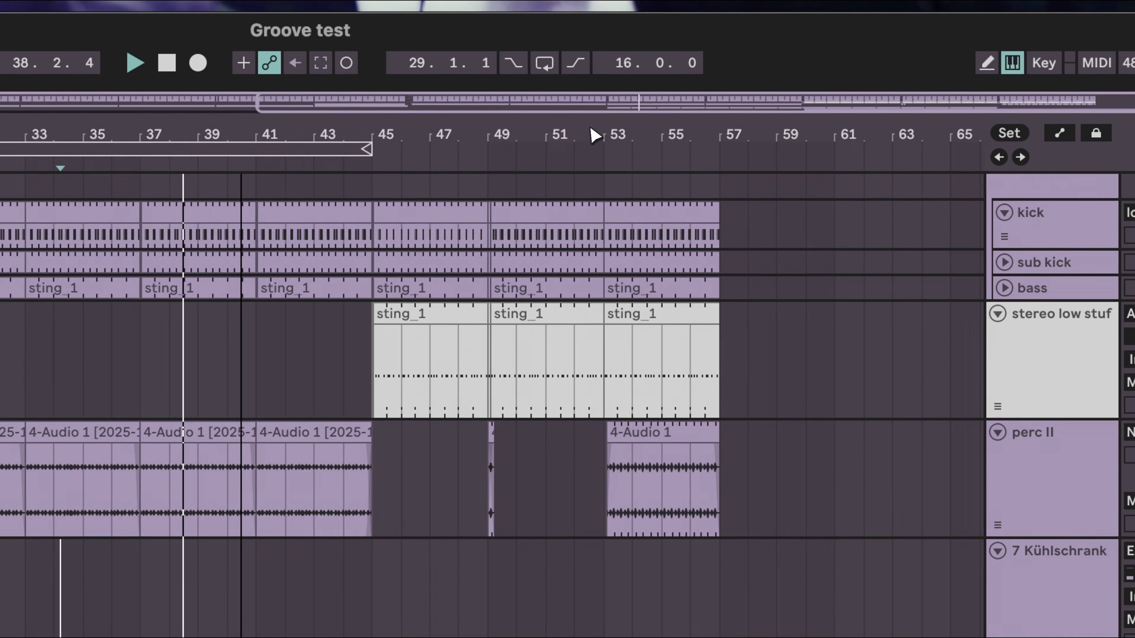
pyautogui.moveTo(590, 127); pyautogui.dragTo(592, 131)
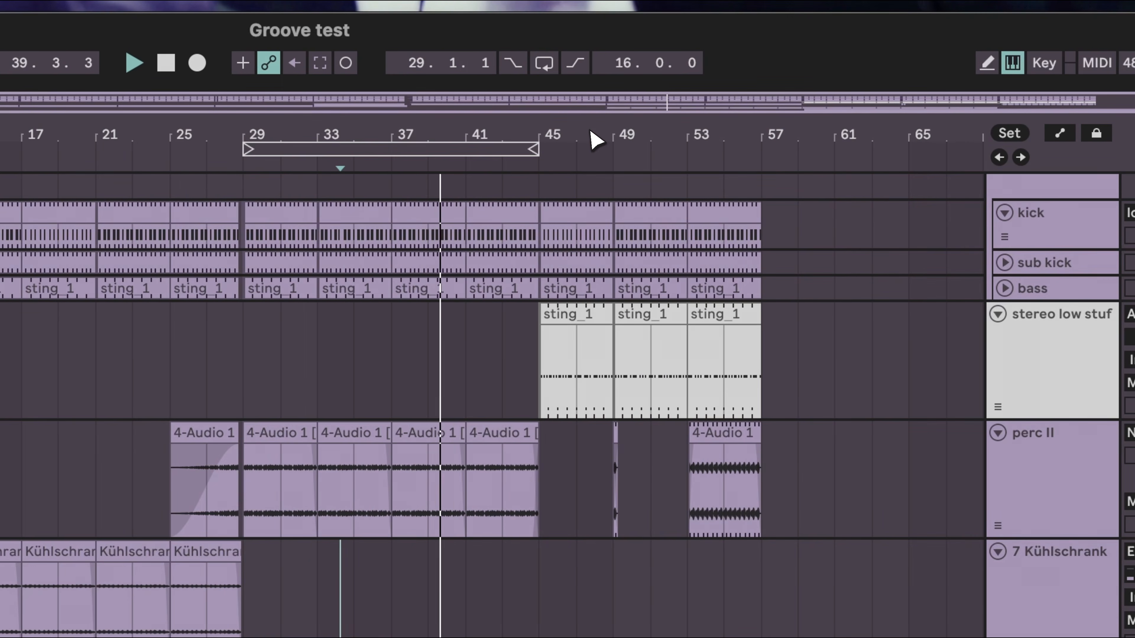
# Move the 909 Core Kit clip from bar 45 to bar 41 and shorten it to end at bar 49.
pyautogui.click(594, 336)
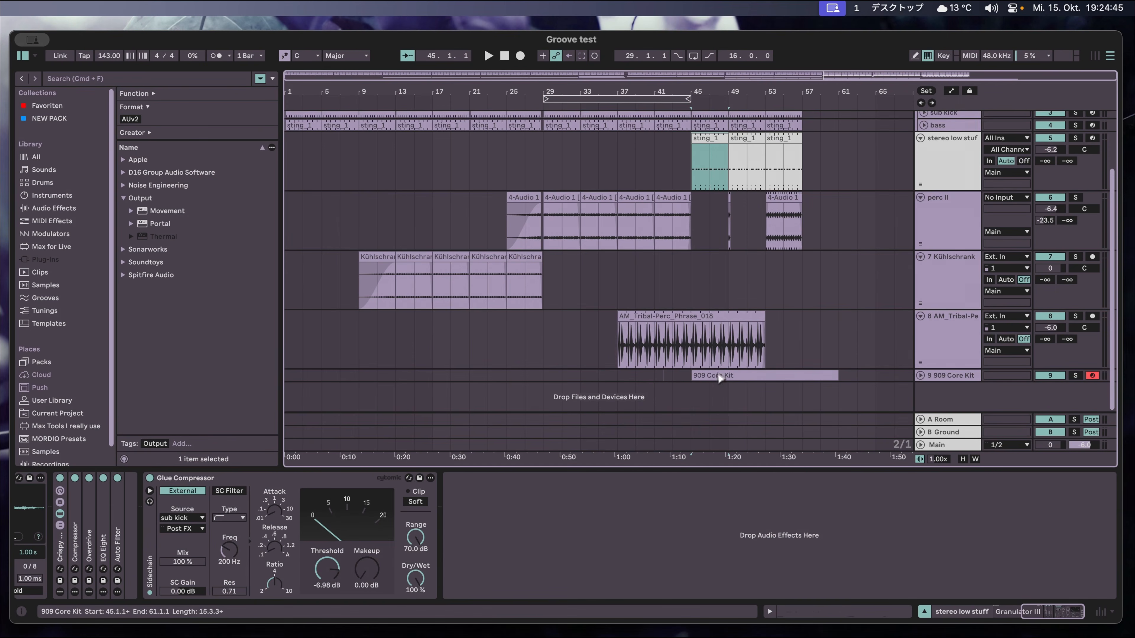
pyautogui.moveTo(704, 378); pyautogui.dragTo(622, 371)
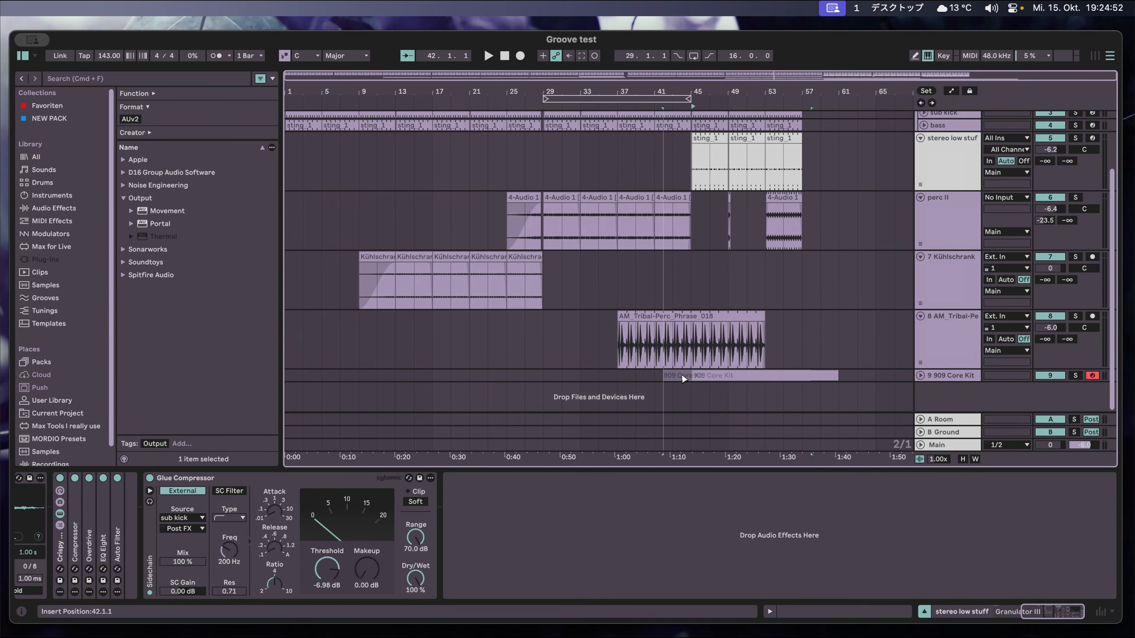
pyautogui.moveTo(691, 379); pyautogui.dragTo(742, 383)
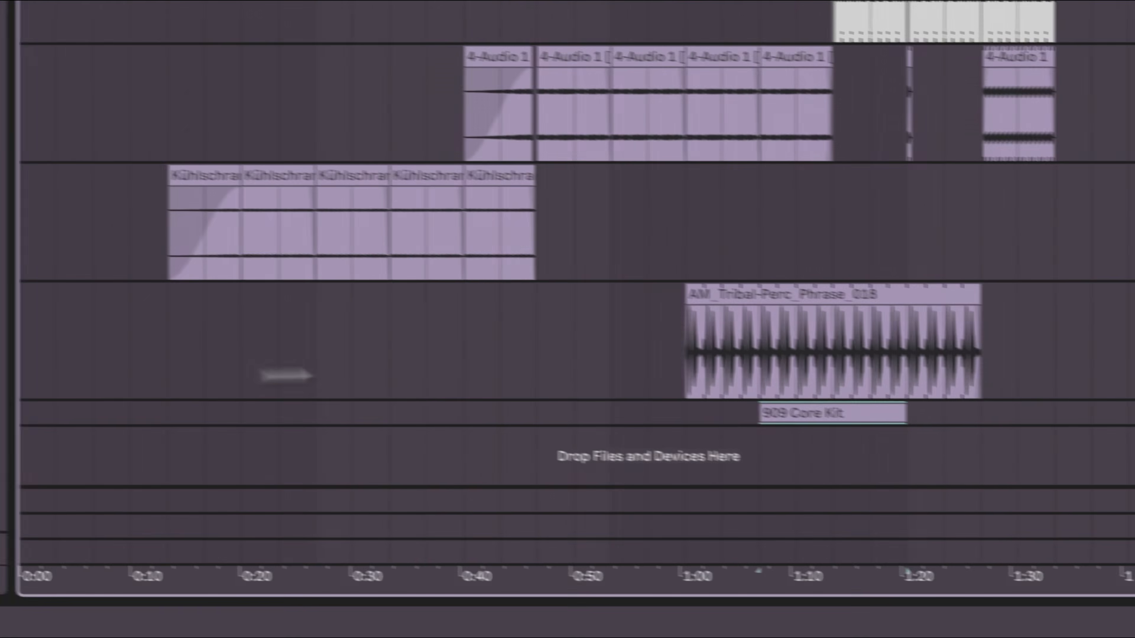
# Play back the arrangement from about bar 23 into the transition at bar 29.
pyautogui.click(224, 326)
pyautogui.press('space')
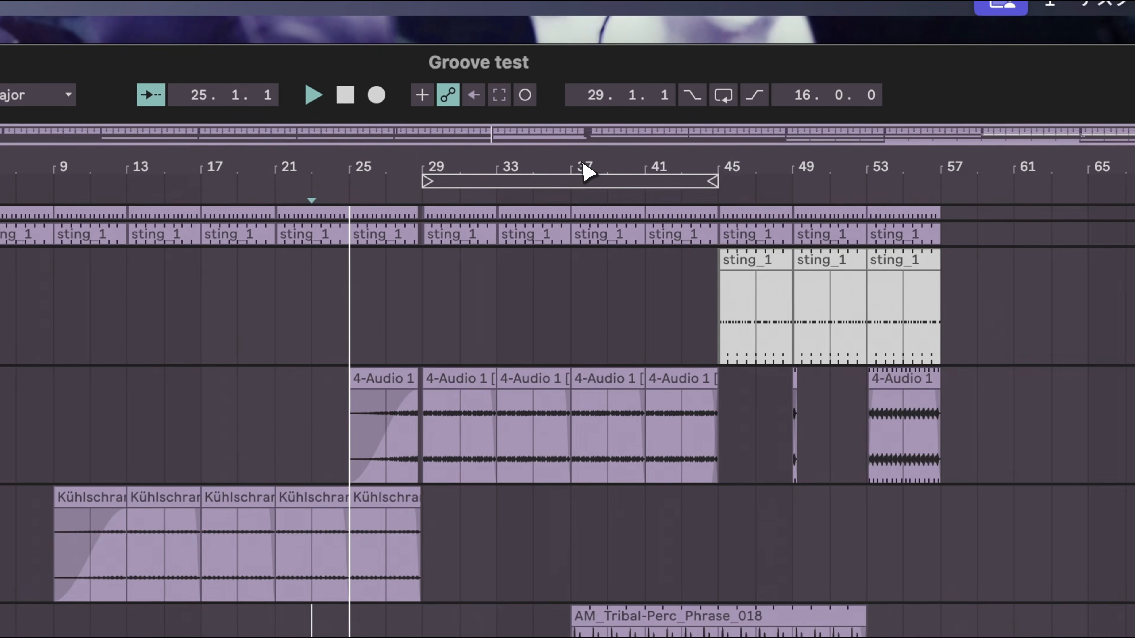
pyautogui.moveTo(582, 164); pyautogui.dragTo(711, 171)
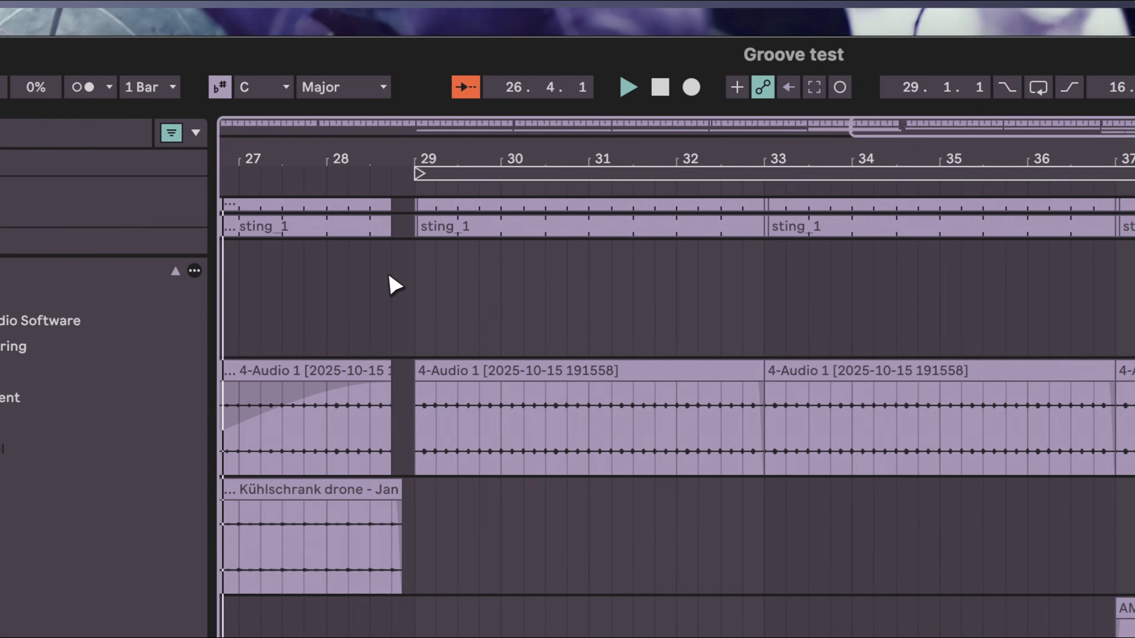
# Copy the range from 28.4 to bar 29 across the kick, sub kick, bass and stereo low stuff tracks.
pyautogui.moveTo(73, 286); pyautogui.dragTo(99, 256)
pyautogui.moveTo(431, 249); pyautogui.dragTo(433, 215)
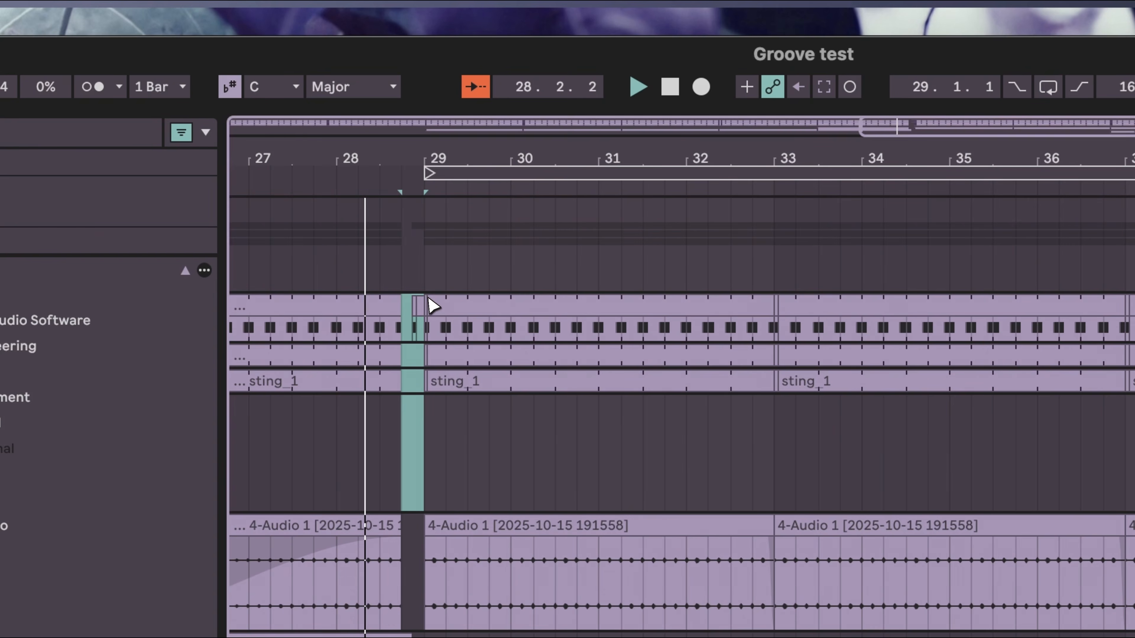
pyautogui.press('super+c')
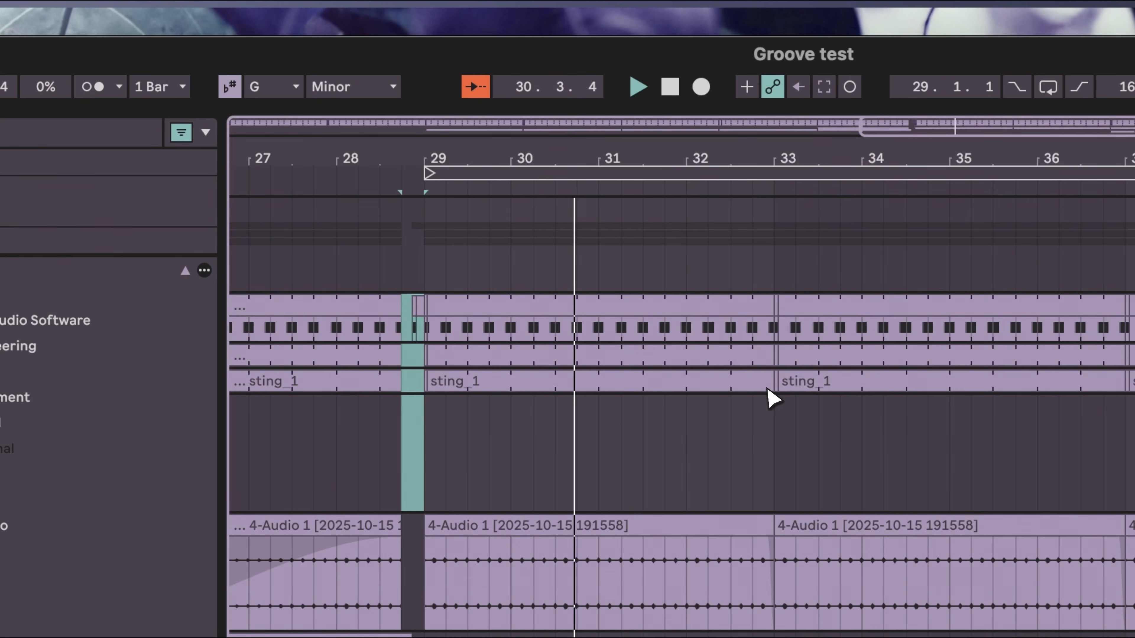
# Trim the kick clip before bar 33 to end at 32.4.4 and delete the short kick fragment at bar 33.
pyautogui.moveTo(767, 150); pyautogui.dragTo(766, 150)
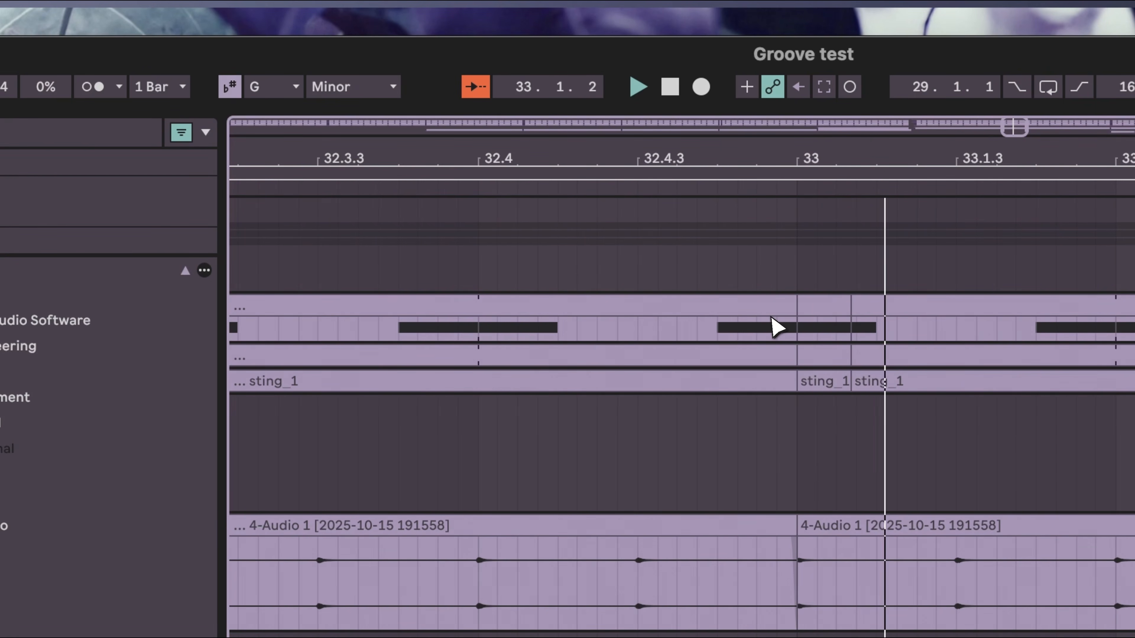
pyautogui.moveTo(797, 318); pyautogui.dragTo(769, 316)
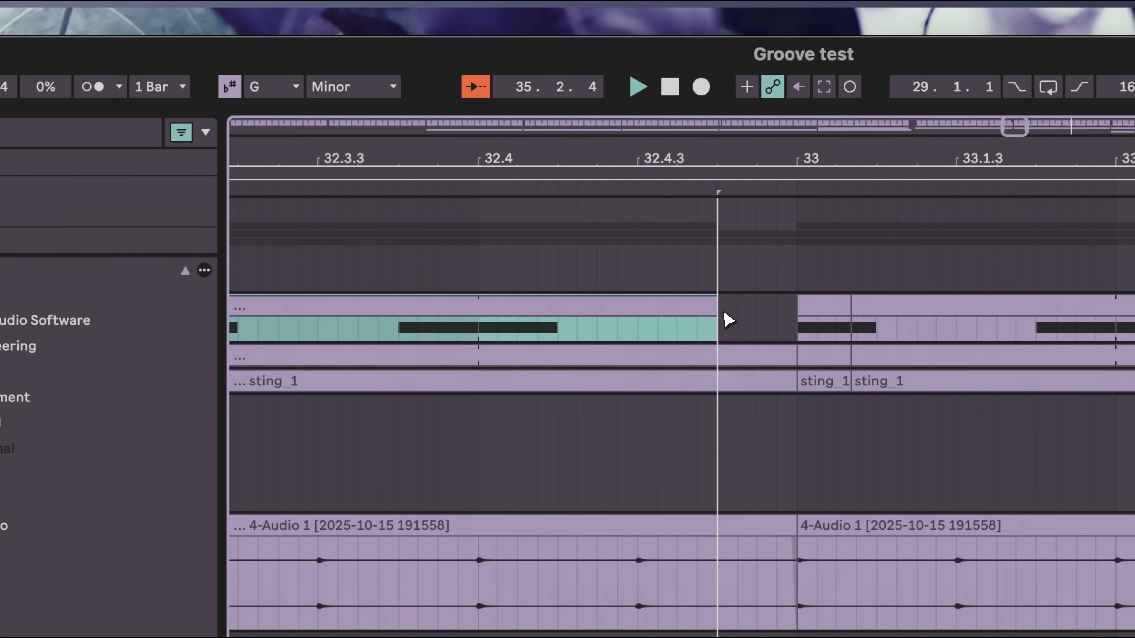
pyautogui.press('space')
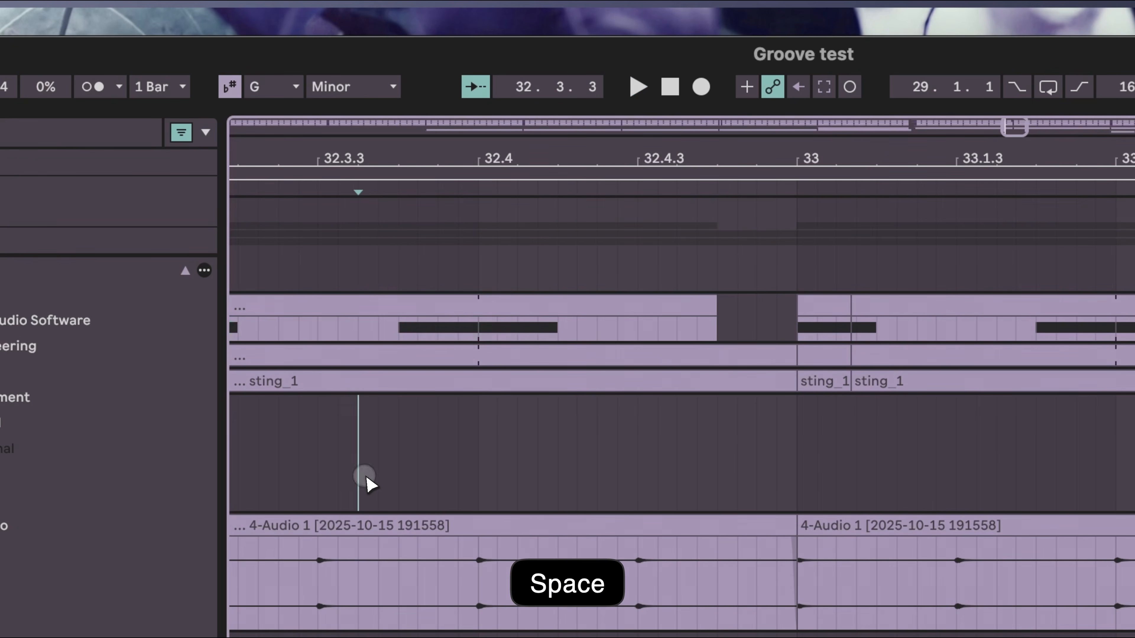
pyautogui.press('space')
pyautogui.press('space')
pyautogui.press('BackSpace')
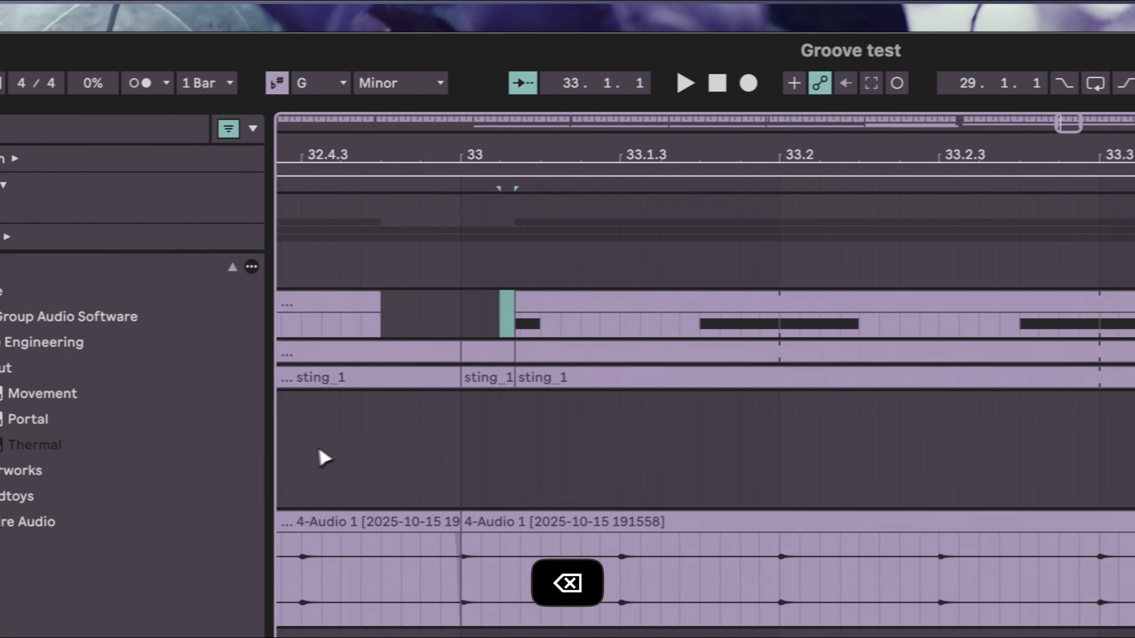
# Play back the arrangement across bar 33 to hear the gap in the kick.
pyautogui.click(319, 449)
pyautogui.press('space')
pyautogui.press('space')
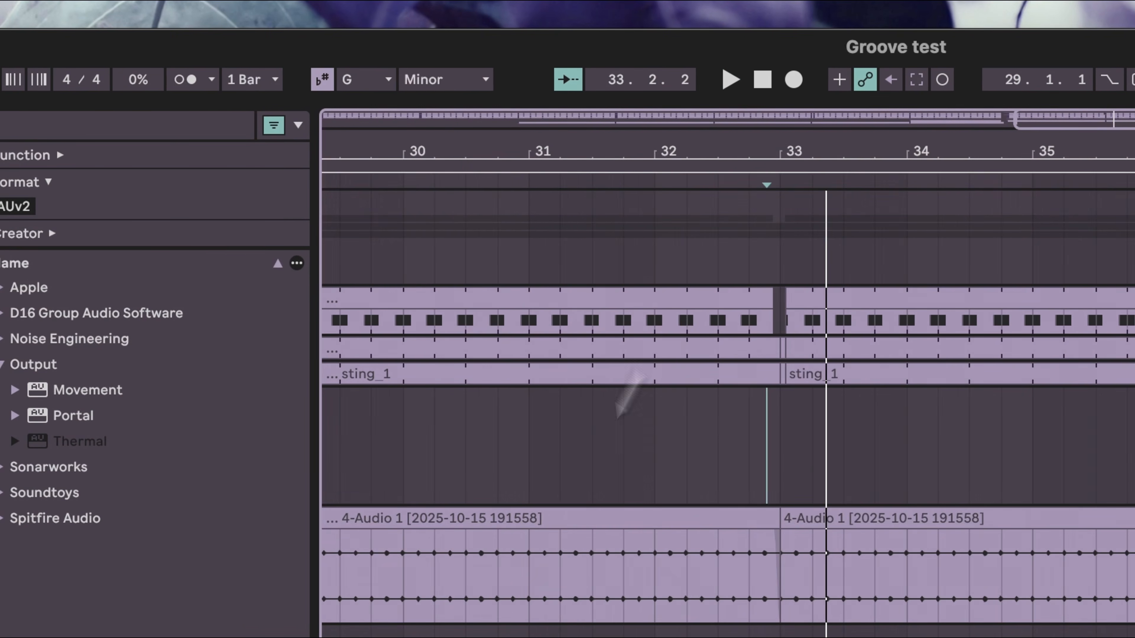
pyautogui.click(537, 476)
pyautogui.press('space')
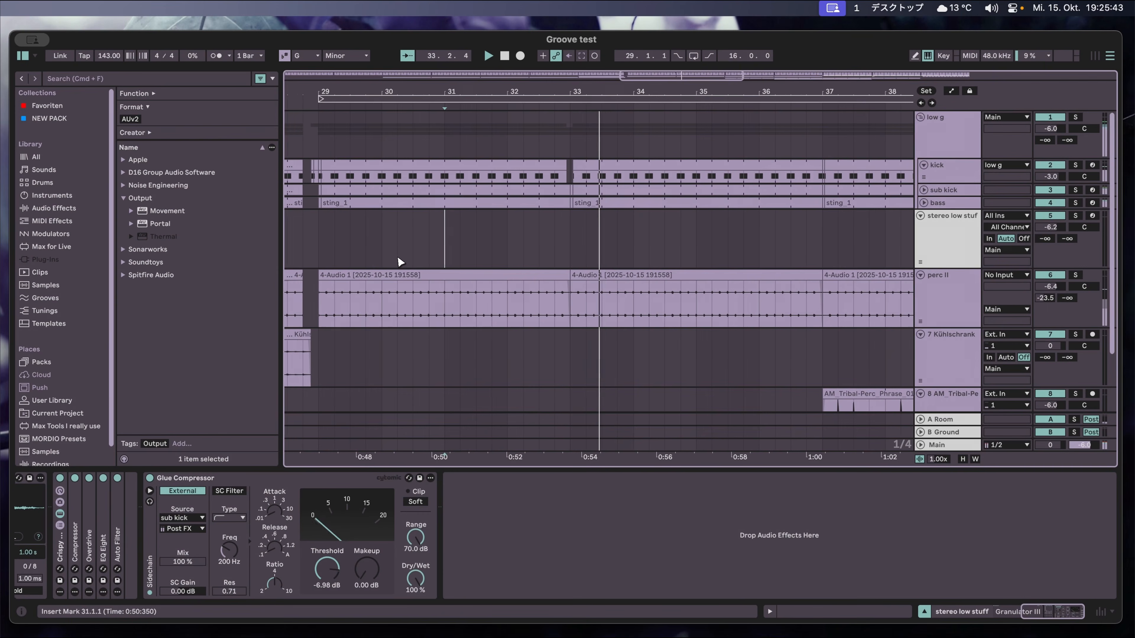
pyautogui.press('space')
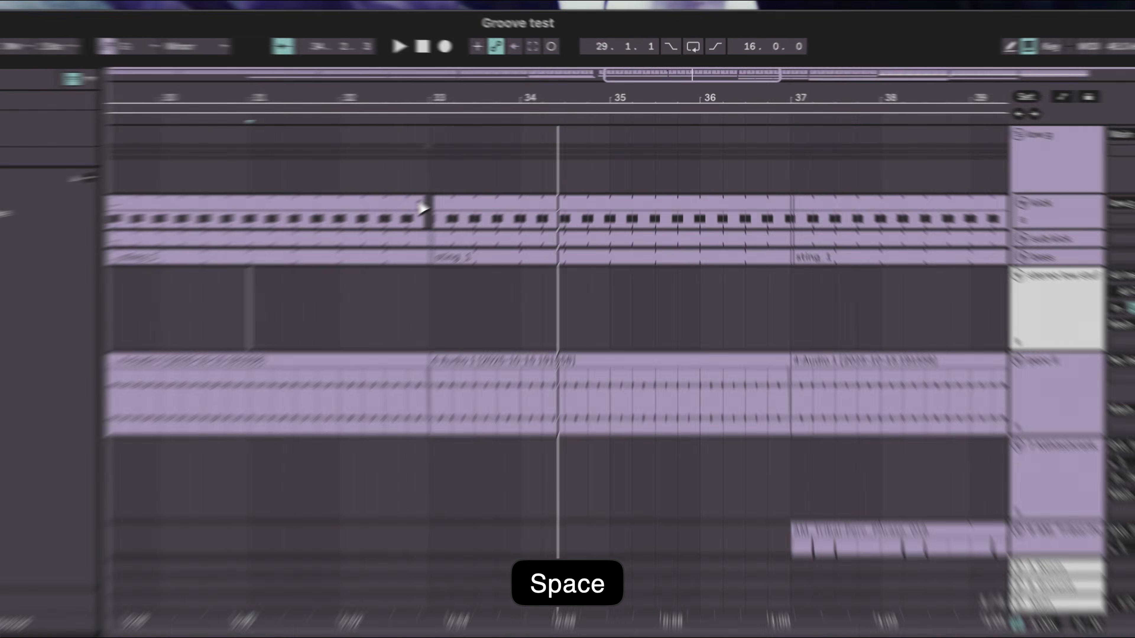
# Extend the kick clip before bar 33 to end at bar 37, closing the gap, and listen to it from bar 29.
pyautogui.moveTo(423, 203); pyautogui.dragTo(786, 200)
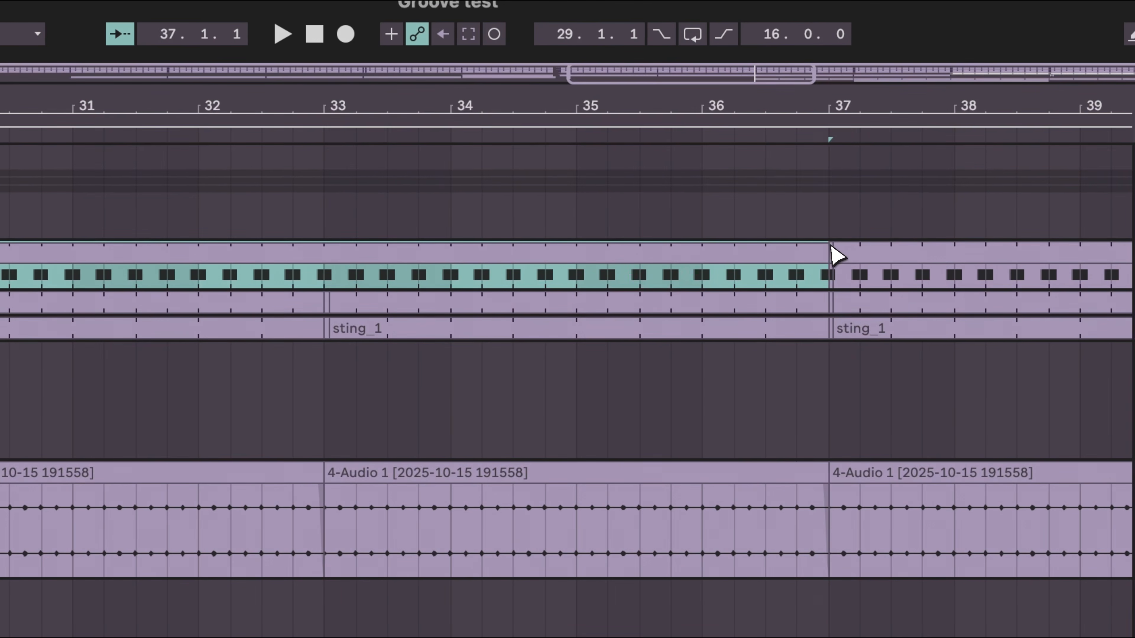
pyautogui.press('space')
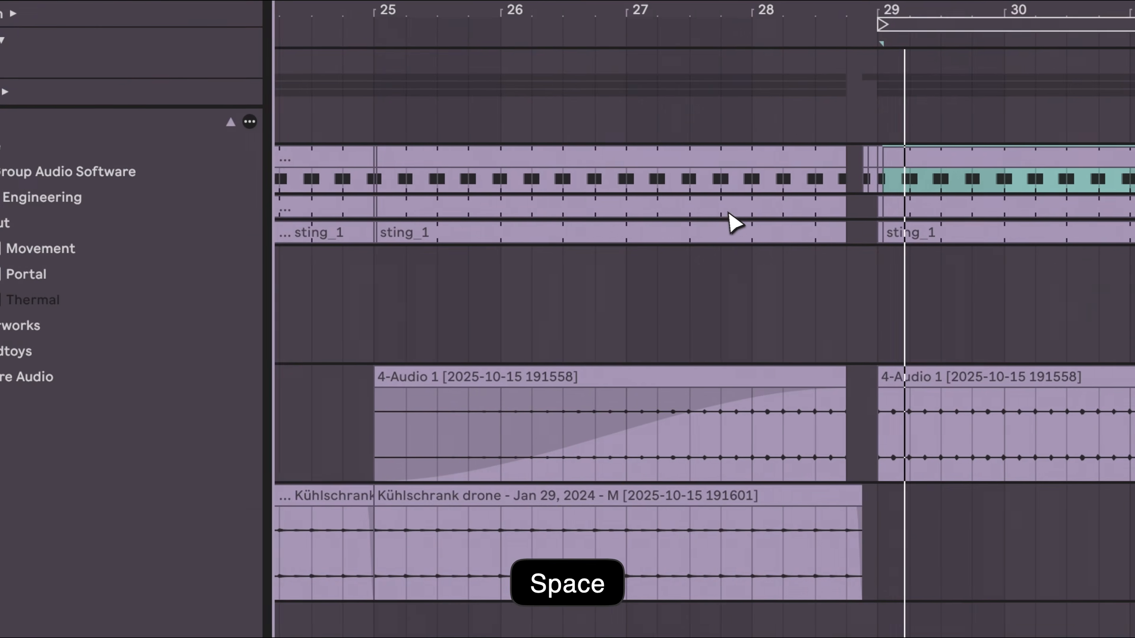
pyautogui.press('space')
# Play back the arrangement from 28.3 through the bar 29 transition to about bar 32.
pyautogui.hscroll(-3, 671, 345)
pyautogui.hscroll(5, 756, 327)
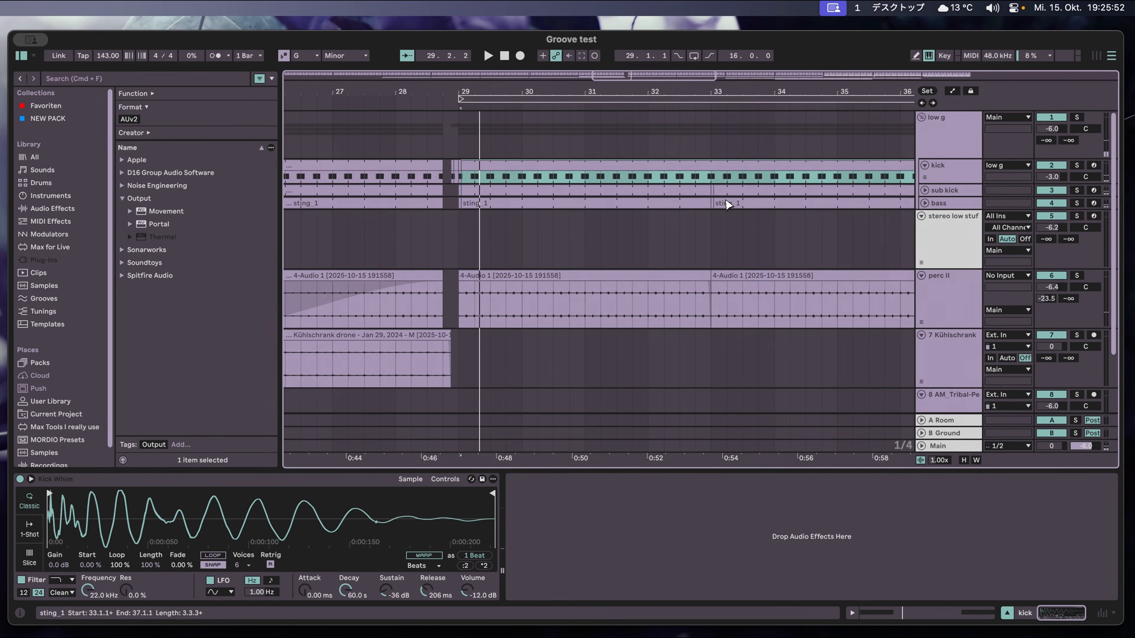
pyautogui.hscroll(4, 726, 203)
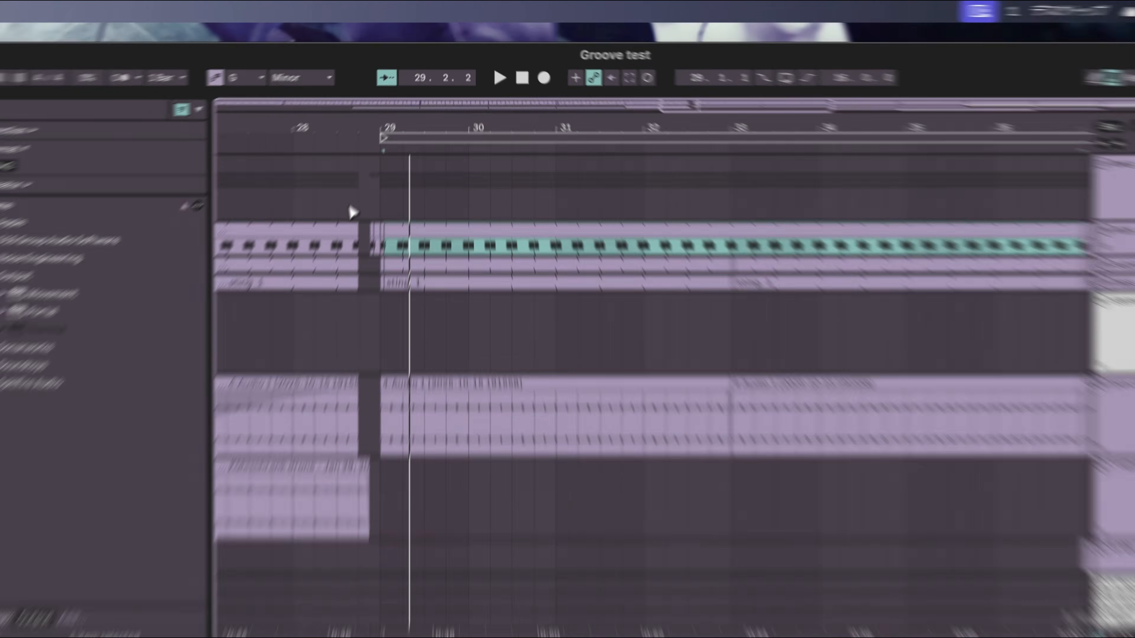
pyautogui.click(383, 150)
pyautogui.press('space')
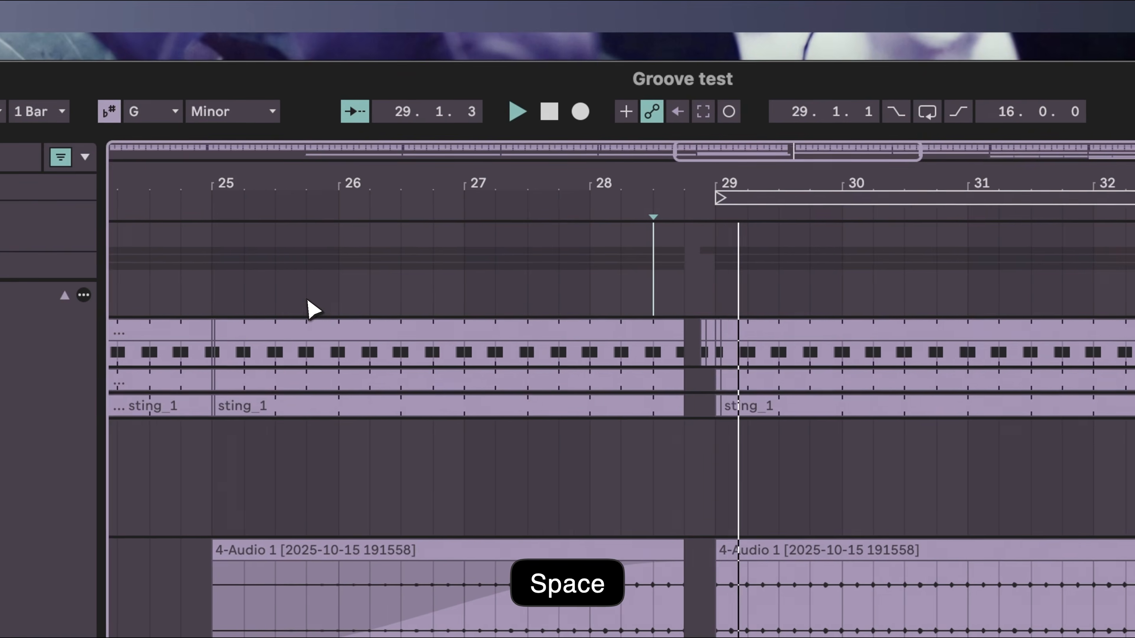
pyautogui.hscroll(8, 994, 351)
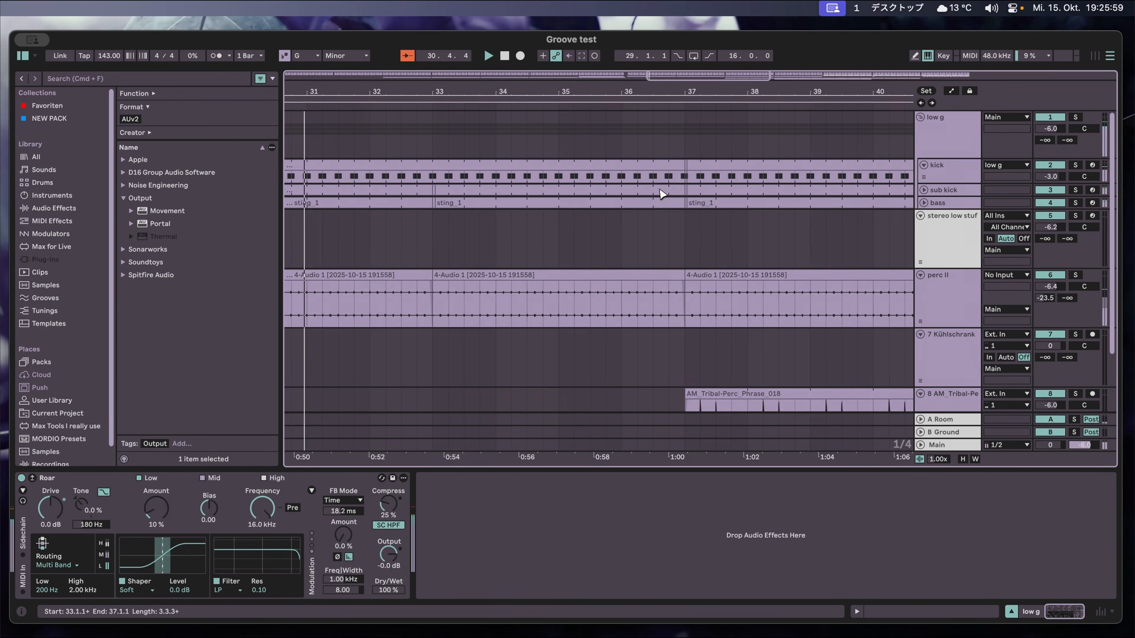
pyautogui.hscroll(5, 652, 197)
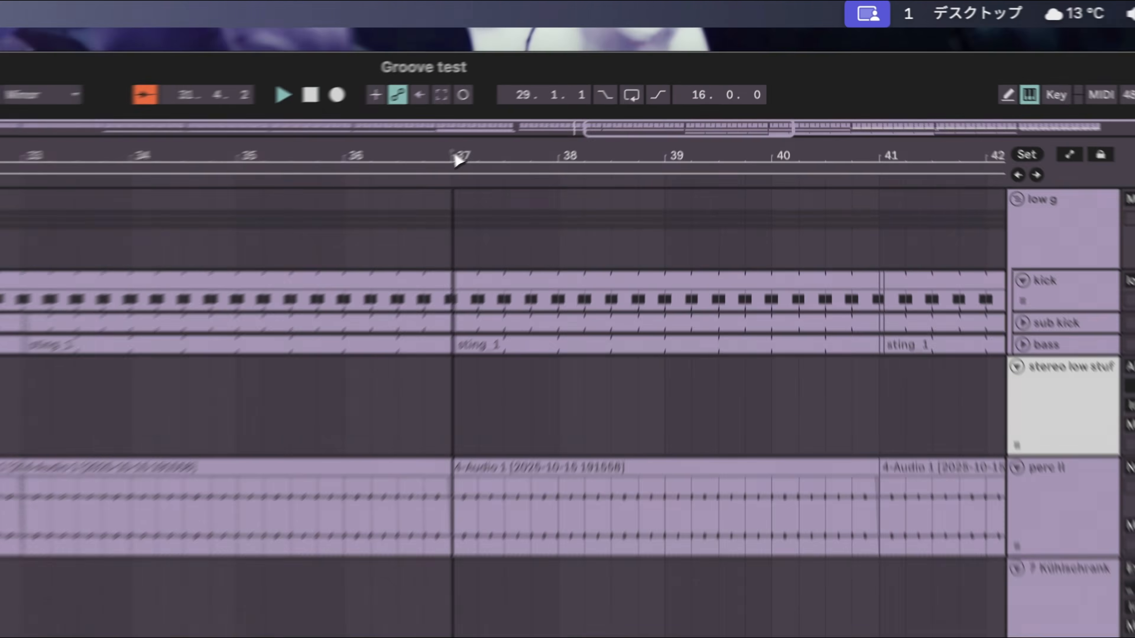
pyautogui.scroll(5, 588, 92)
pyautogui.press('space')
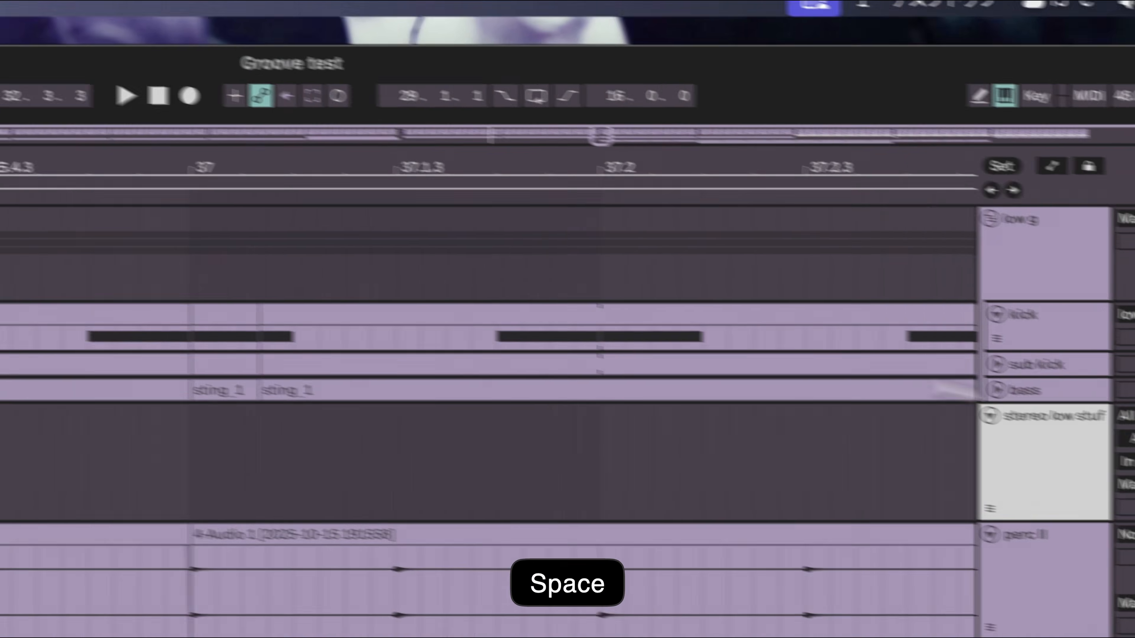
# Unfold the sub kick track and move the sub kick note at bar 37 to 37.1.3.
pyautogui.click(1038, 374)
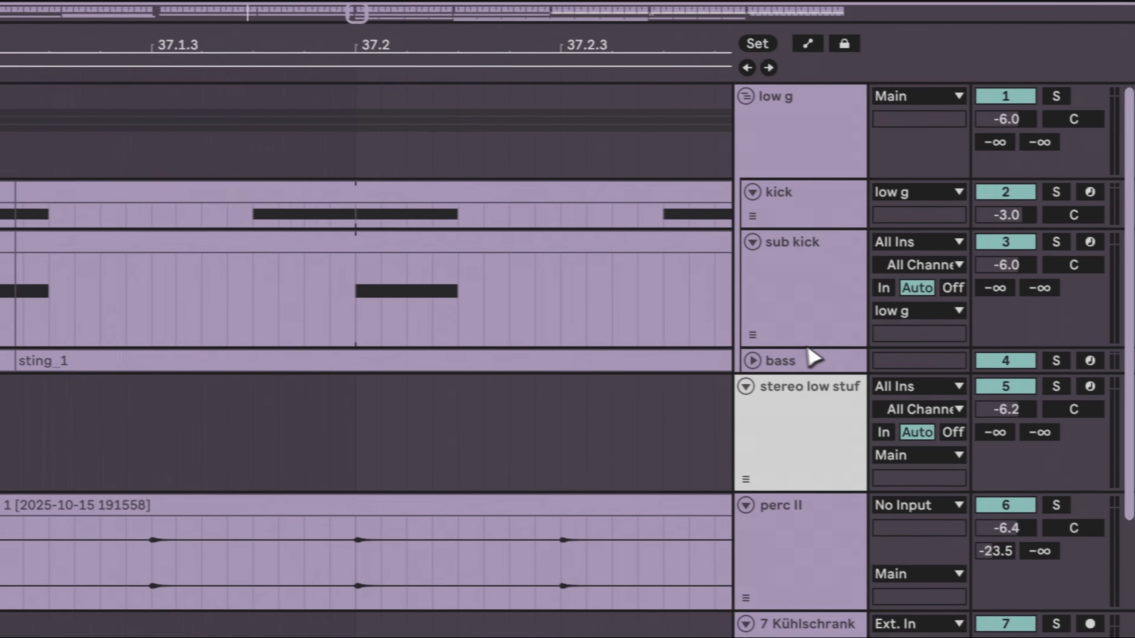
pyautogui.moveTo(1048, 391); pyautogui.dragTo(1046, 373)
pyautogui.click(230, 286)
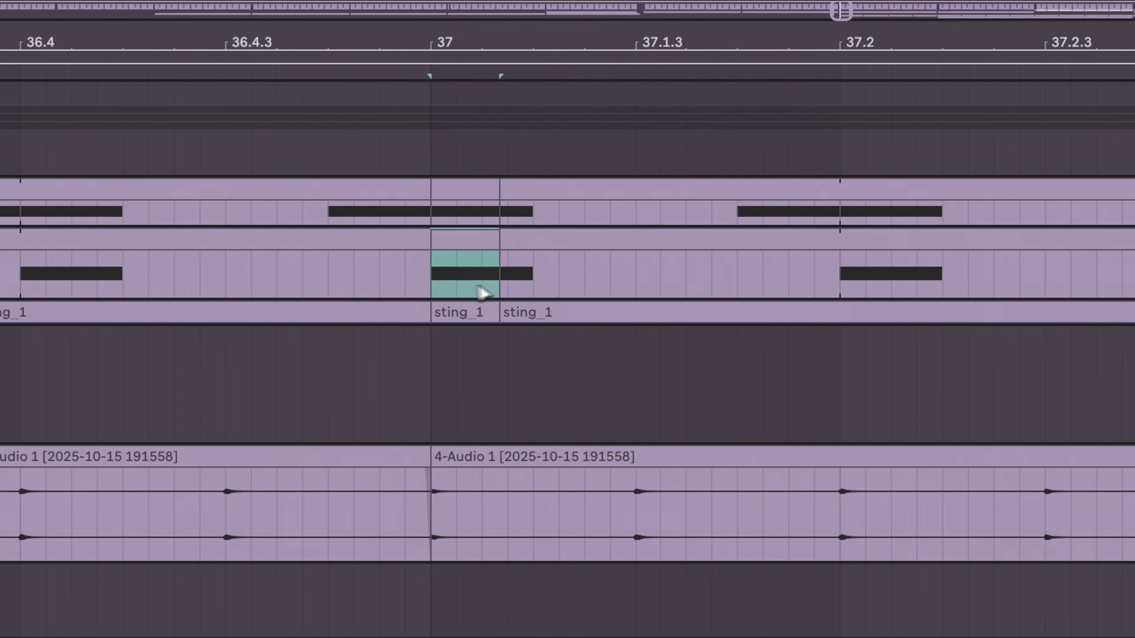
pyautogui.keyDown('shift'); pyautogui.click(539, 295); pyautogui.keyUp('shift')
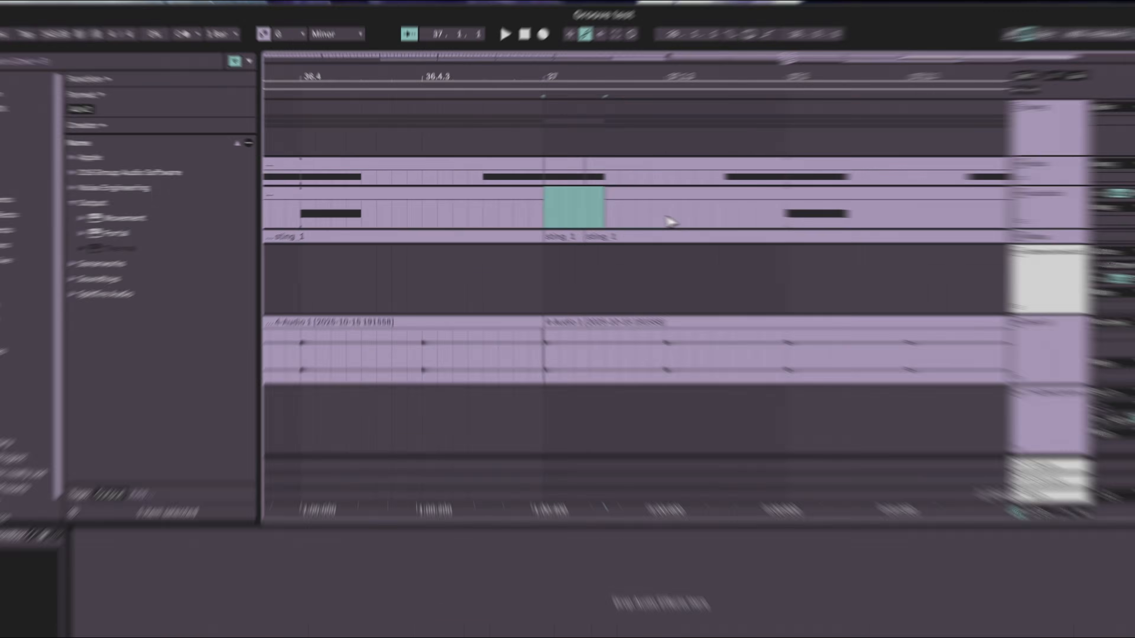
pyautogui.press('super+x')
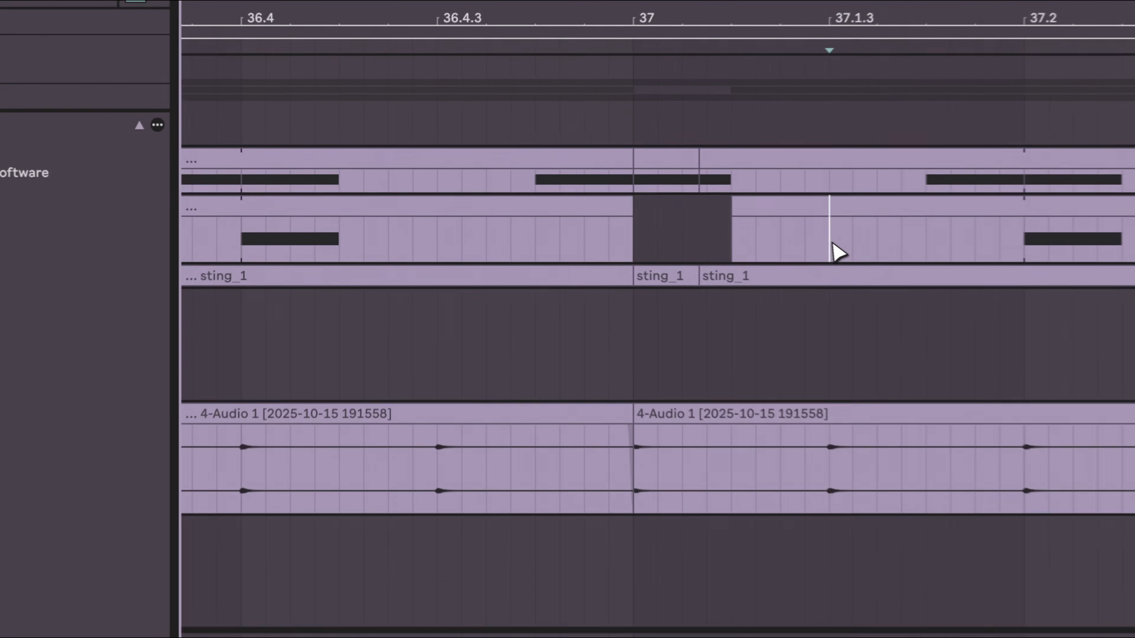
pyautogui.press('super+v')
# Play back from 36.4 across bar 37 and delete the short kick fragment at bar 37.
pyautogui.click(235, 368)
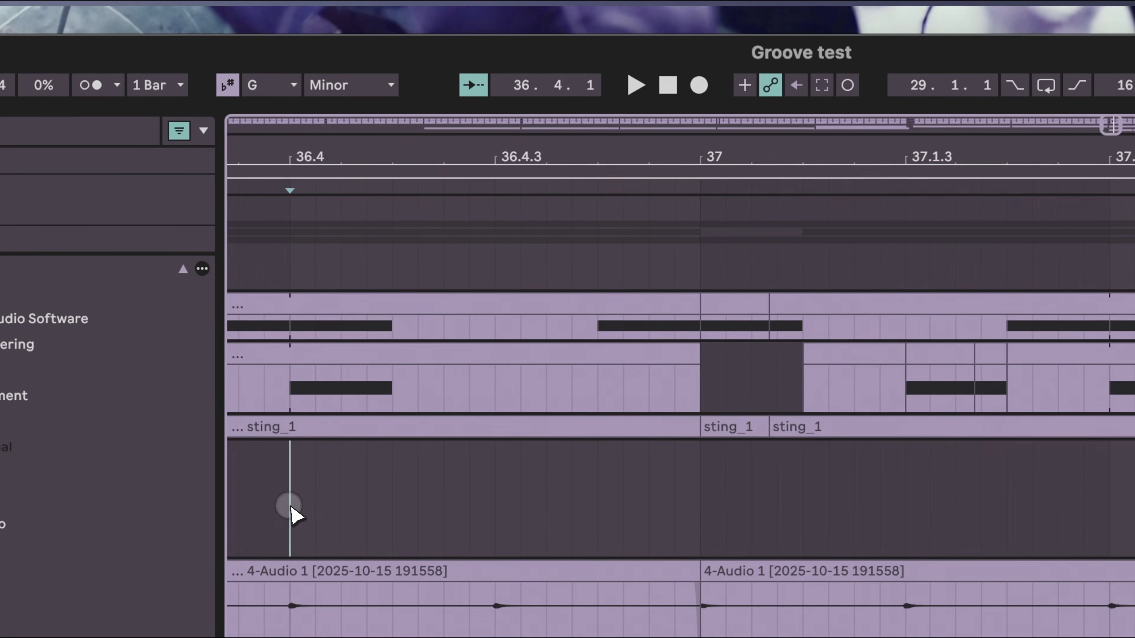
pyautogui.press('space')
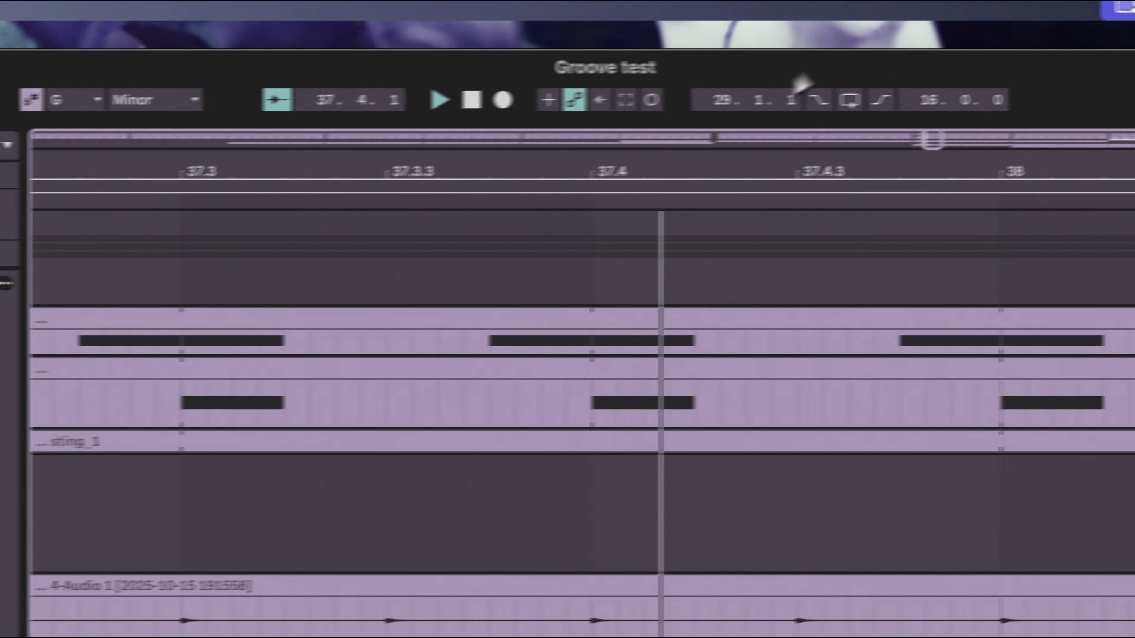
pyautogui.press('space')
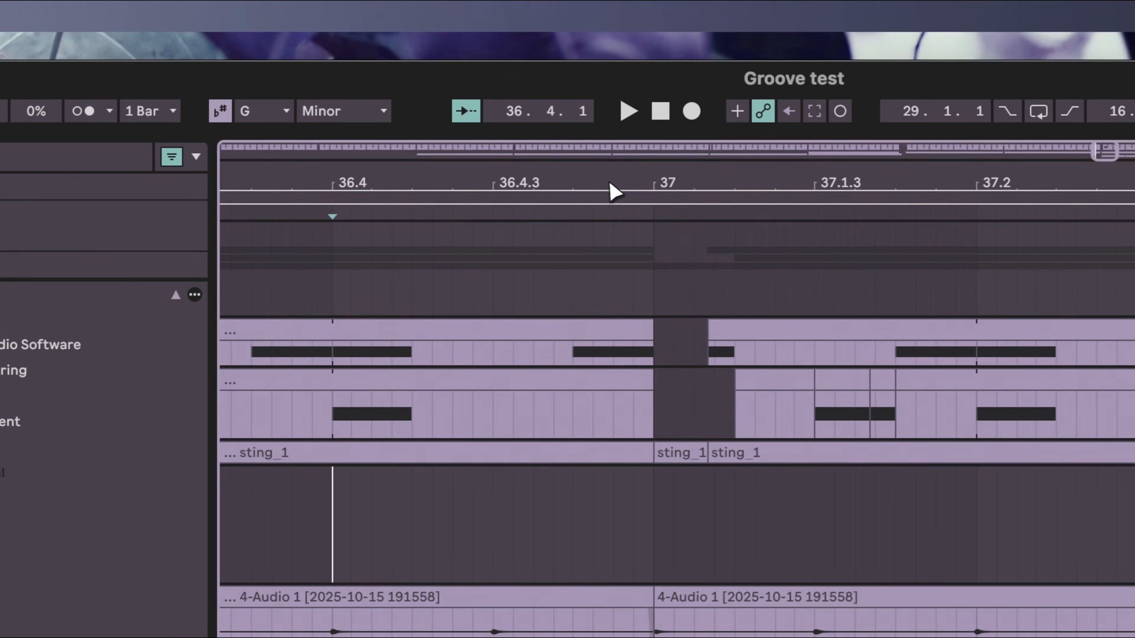
# Play back the reworked kick and sub kick transition at bar 37 and the bars following it.
pyautogui.moveTo(610, 184); pyautogui.dragTo(621, 184)
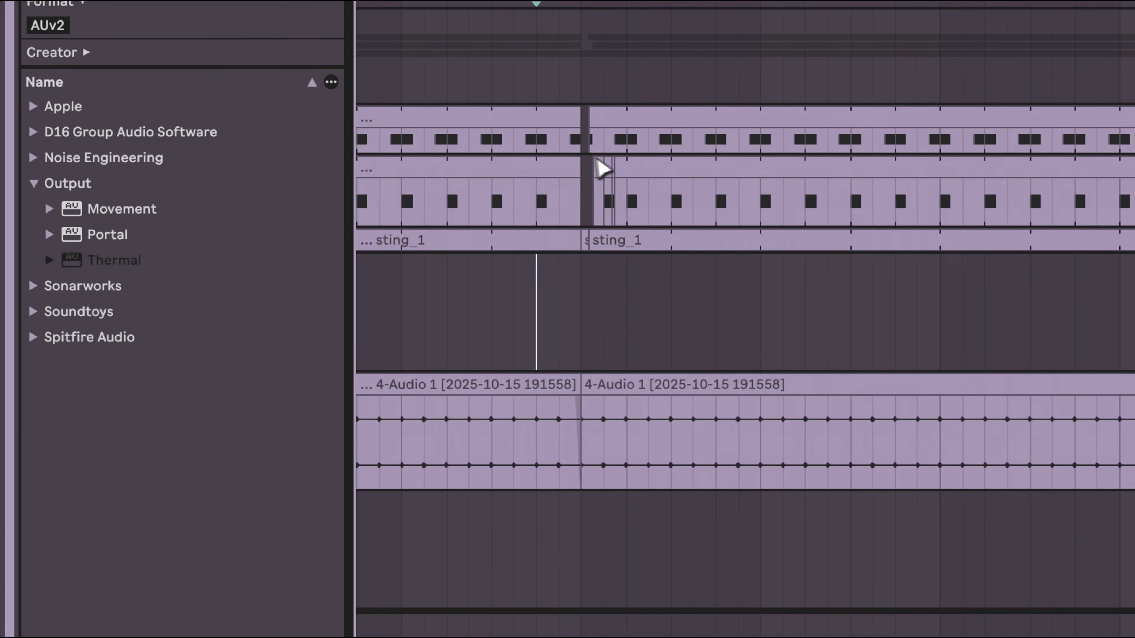
pyautogui.click(402, 315)
pyautogui.press('space')
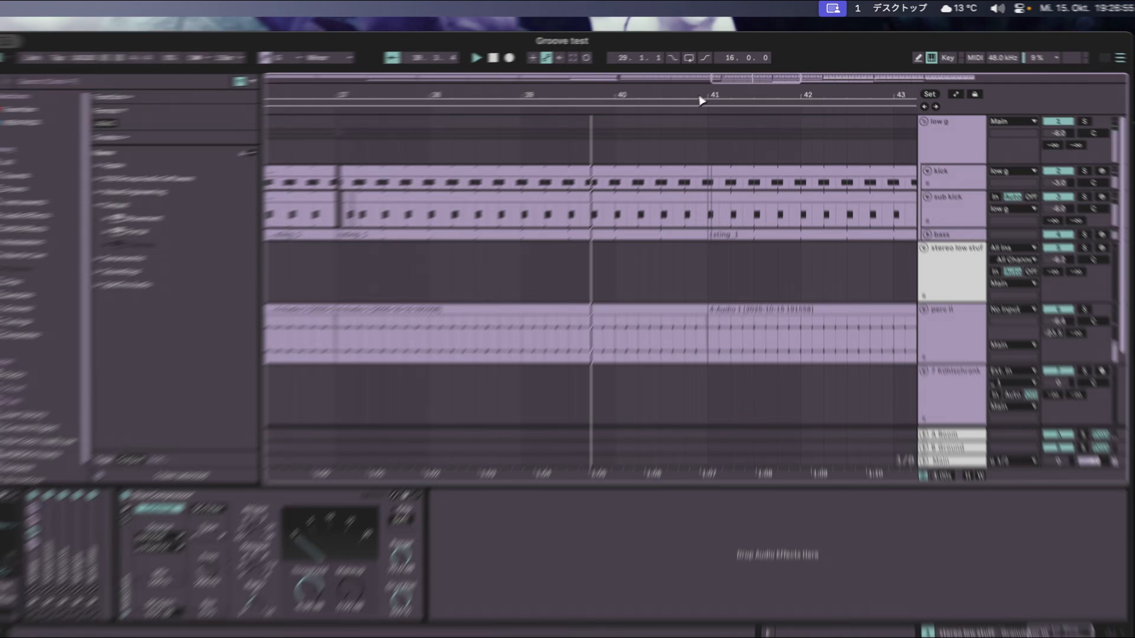
# Paste the copied sub kick note at 44.4.3, just before bar 45.
pyautogui.moveTo(703, 92); pyautogui.dragTo(403, 53)
pyautogui.moveTo(586, 184); pyautogui.dragTo(572, 185)
pyautogui.moveTo(692, 102)
pyautogui.mouseDown()
pyautogui.moveTo(704, 98)
pyautogui.moveTo(689, 99)
pyautogui.mouseUp()
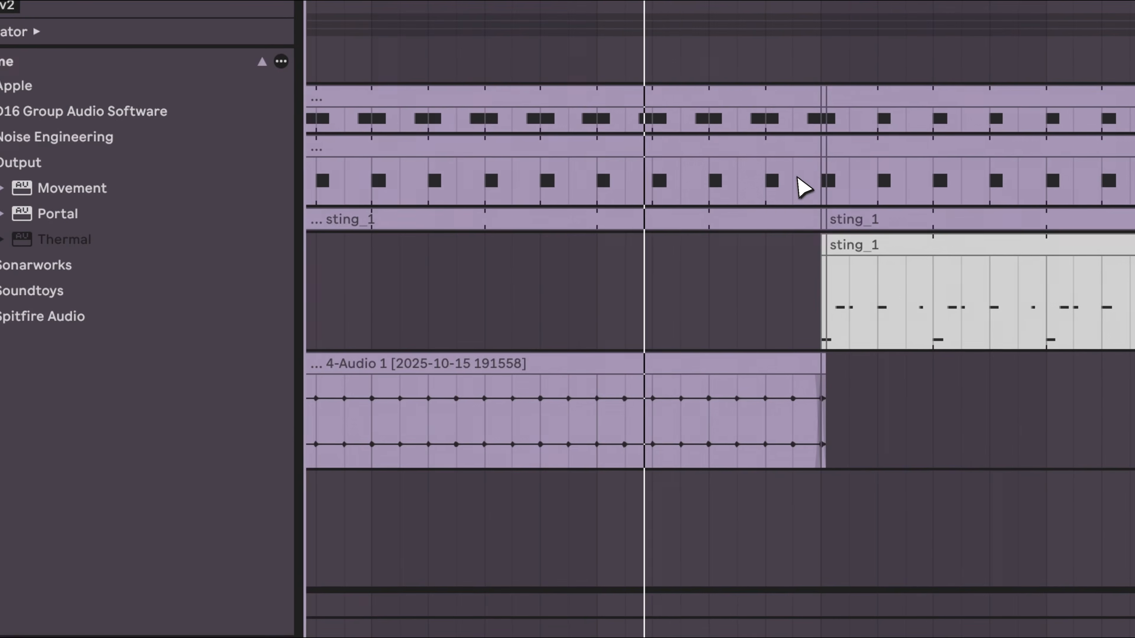
pyautogui.press('super+v')
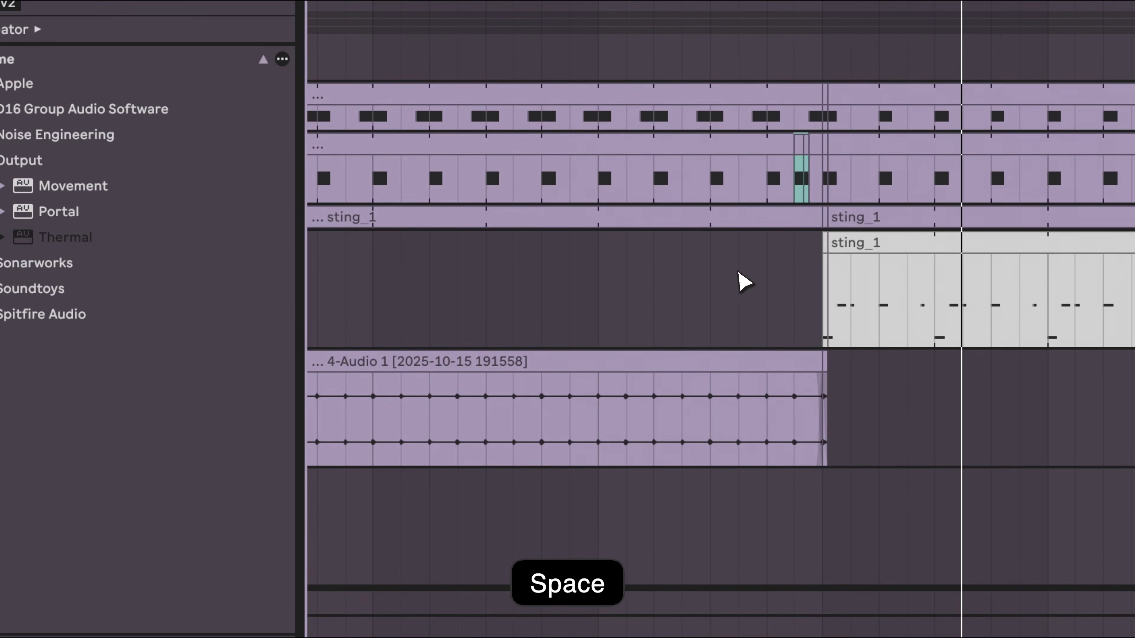
# Play back the transition into bar 45 and clear the kick and bass clips from 44.4 to bar 45.
pyautogui.click(738, 274)
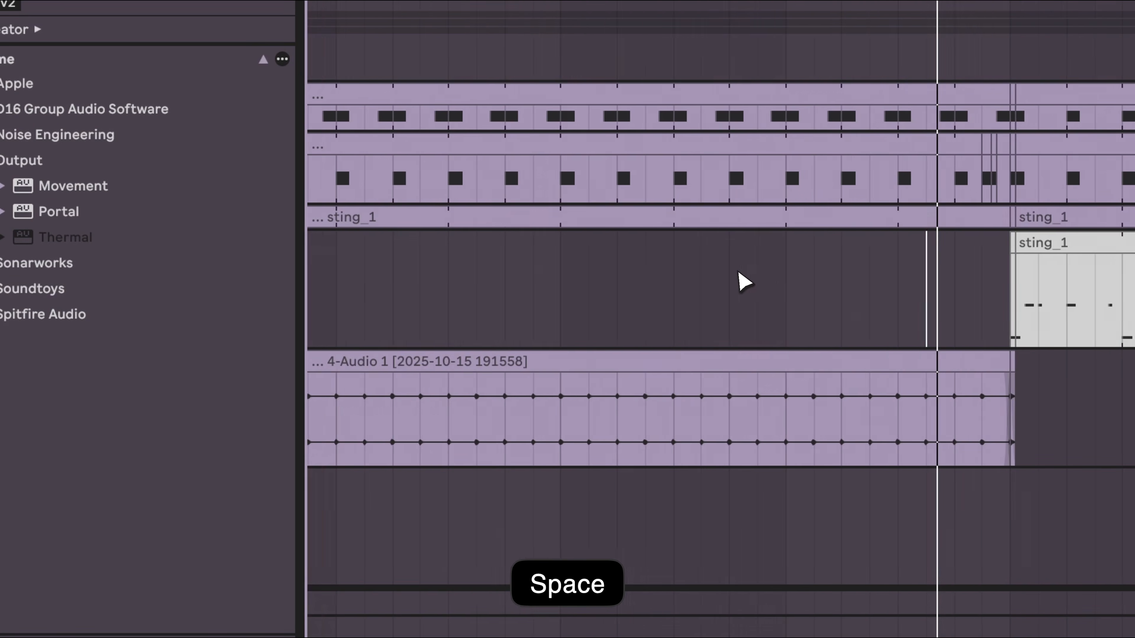
pyautogui.press('space')
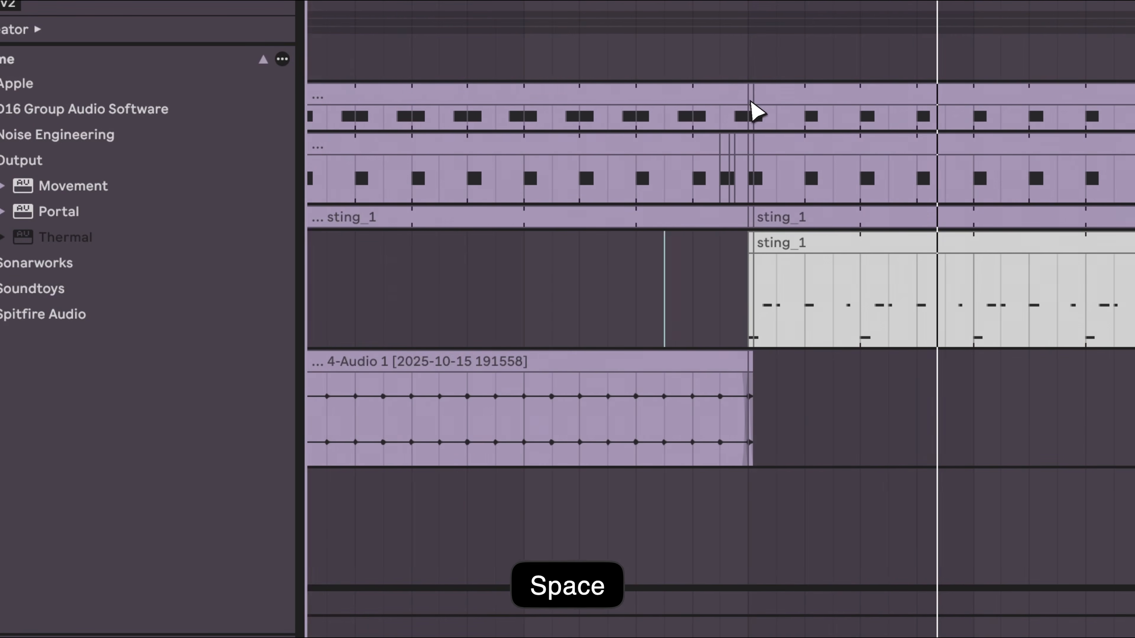
pyautogui.moveTo(749, 100); pyautogui.dragTo(740, 110)
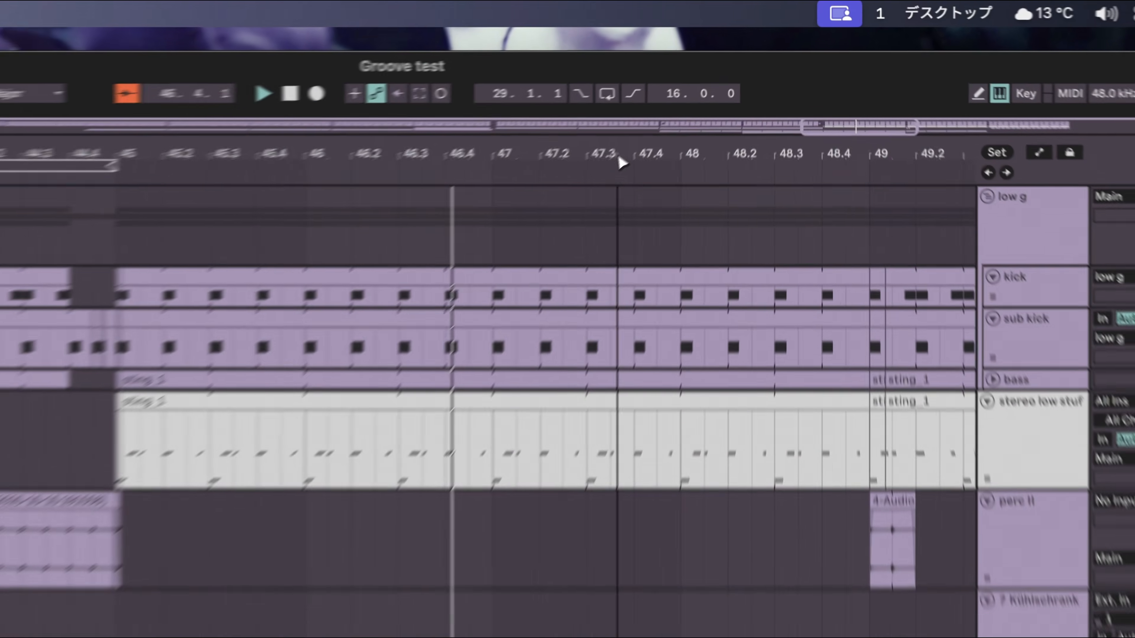
# Play back the section with the stereo low stuff clips from about bar 46 to bar 54.
pyautogui.moveTo(618, 155); pyautogui.dragTo(579, 186)
pyautogui.hscroll(3, 579, 187)
pyautogui.scroll(-2, 579, 188)
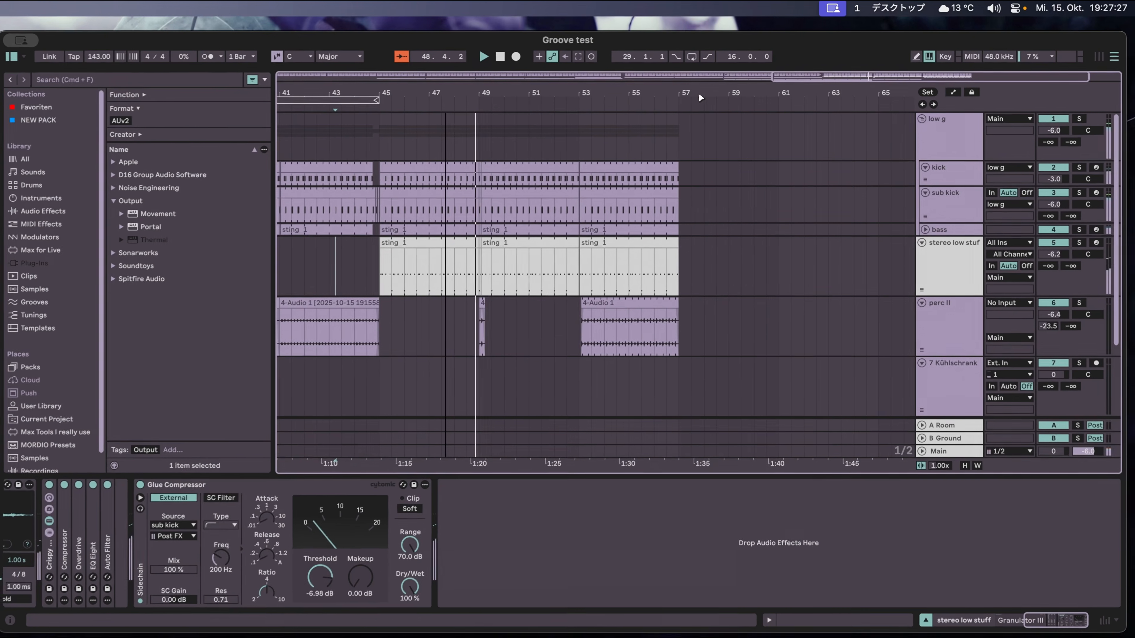
pyautogui.scroll(5, 703, 96)
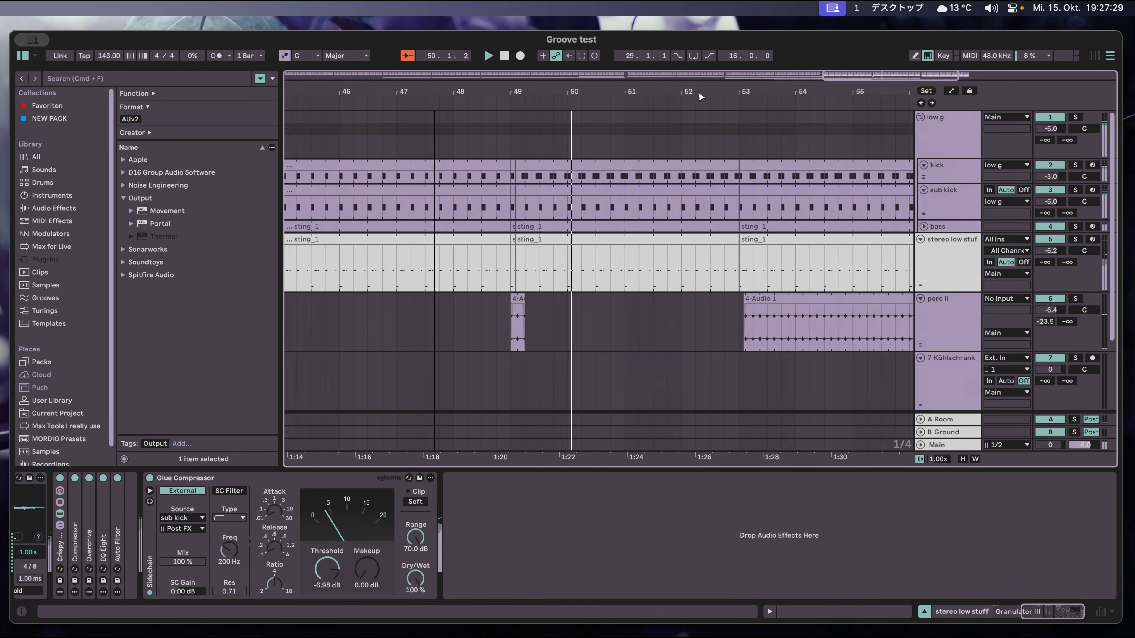
pyautogui.scroll(-1, 701, 97)
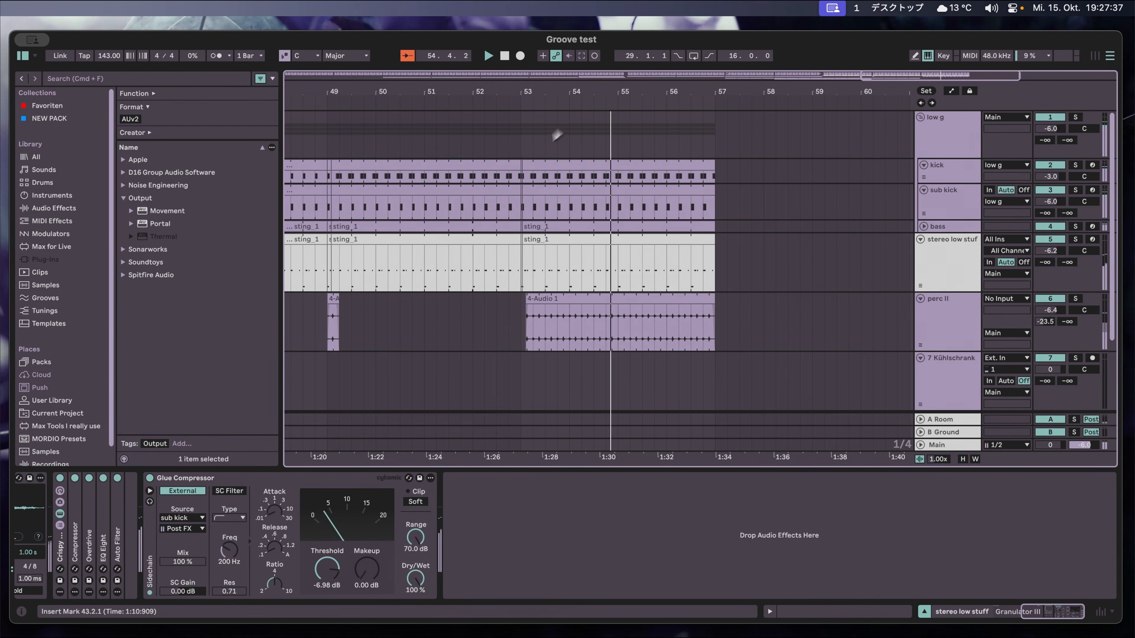
pyautogui.press('space')
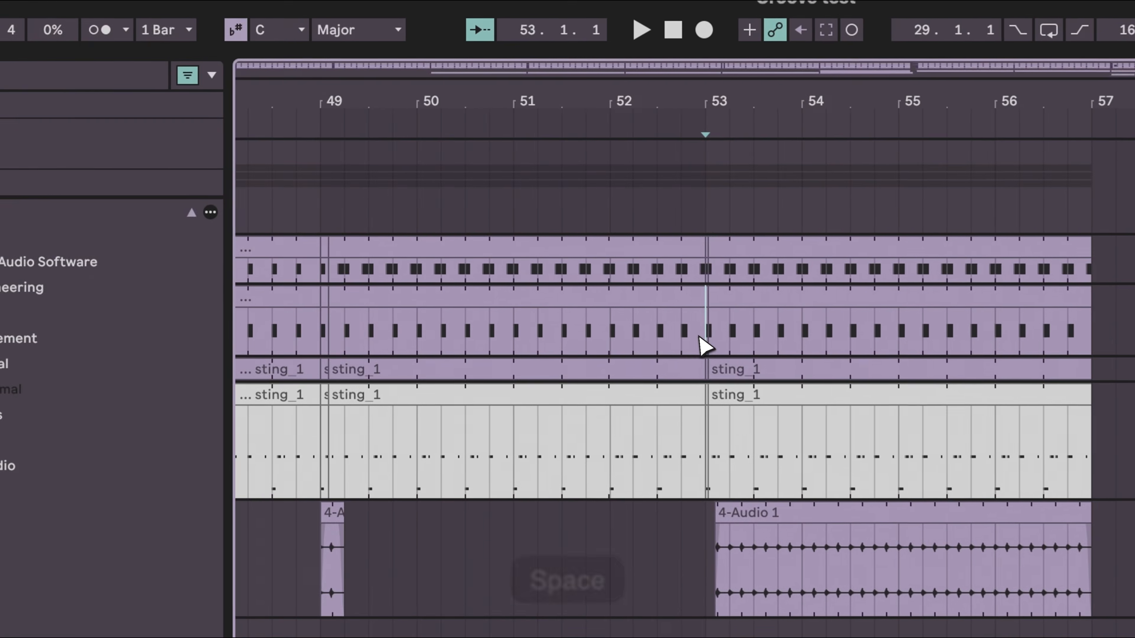
# Paste the sub kick note near bar 53, placing it just before the bar, and clear the kick and sub kick up to 53.1.2.
pyautogui.press('super+v')
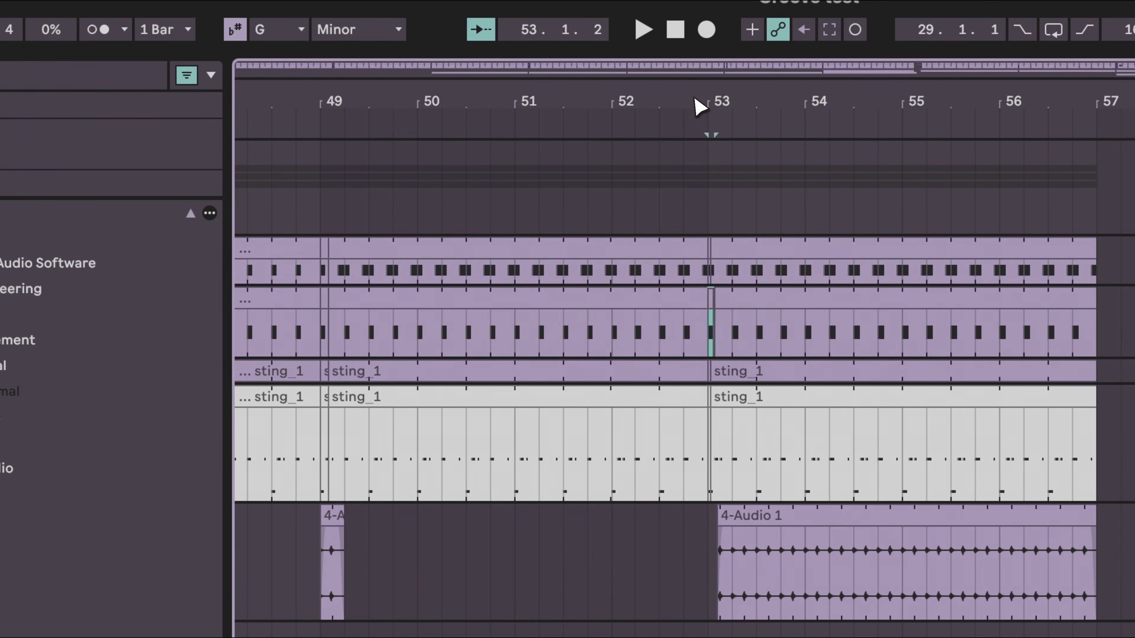
pyautogui.scroll(5, 698, 106)
pyautogui.click(723, 308)
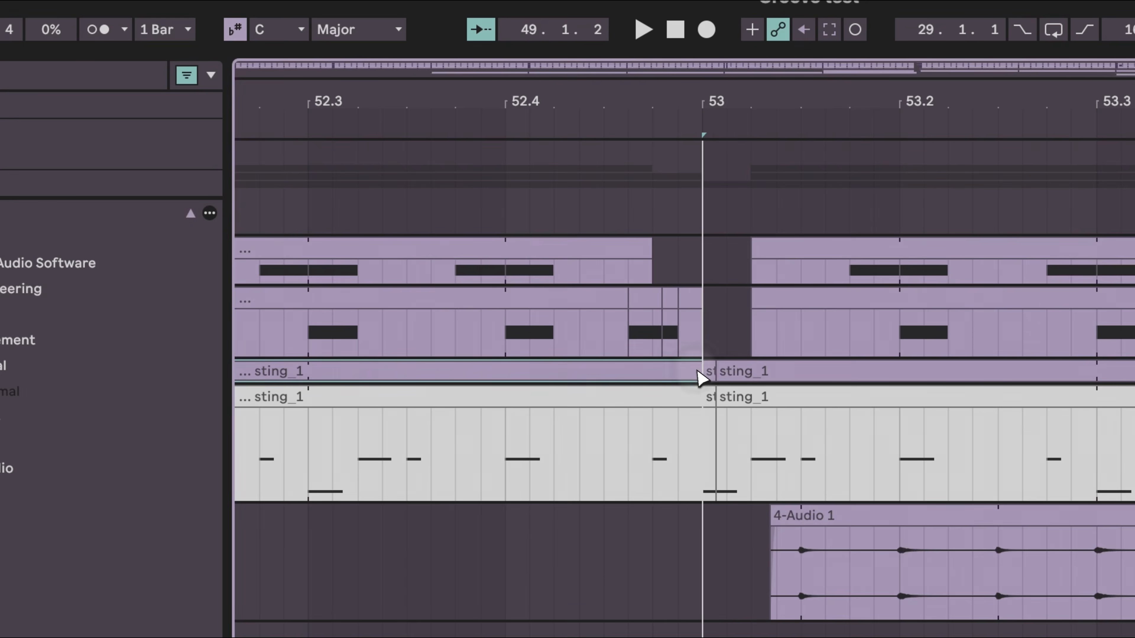
# Move the sub kick note before bar 53 to 52.4.3, deleting the leftover fragment, and shorten the bass clip before the bar.
pyautogui.press('space')
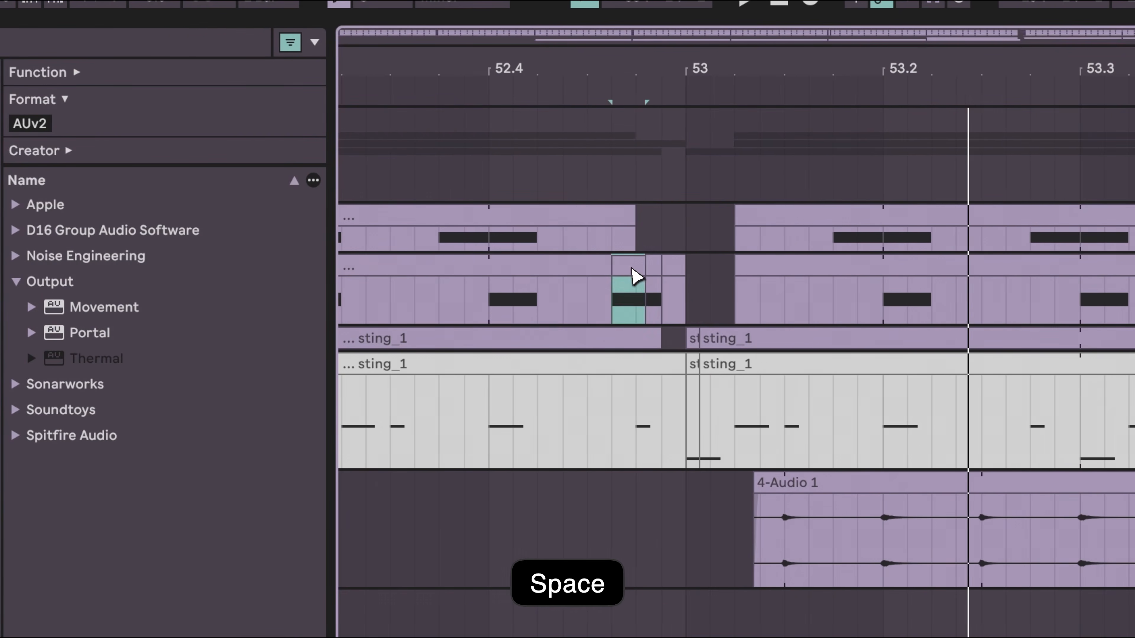
pyautogui.click(658, 268)
pyautogui.press('BackSpace')
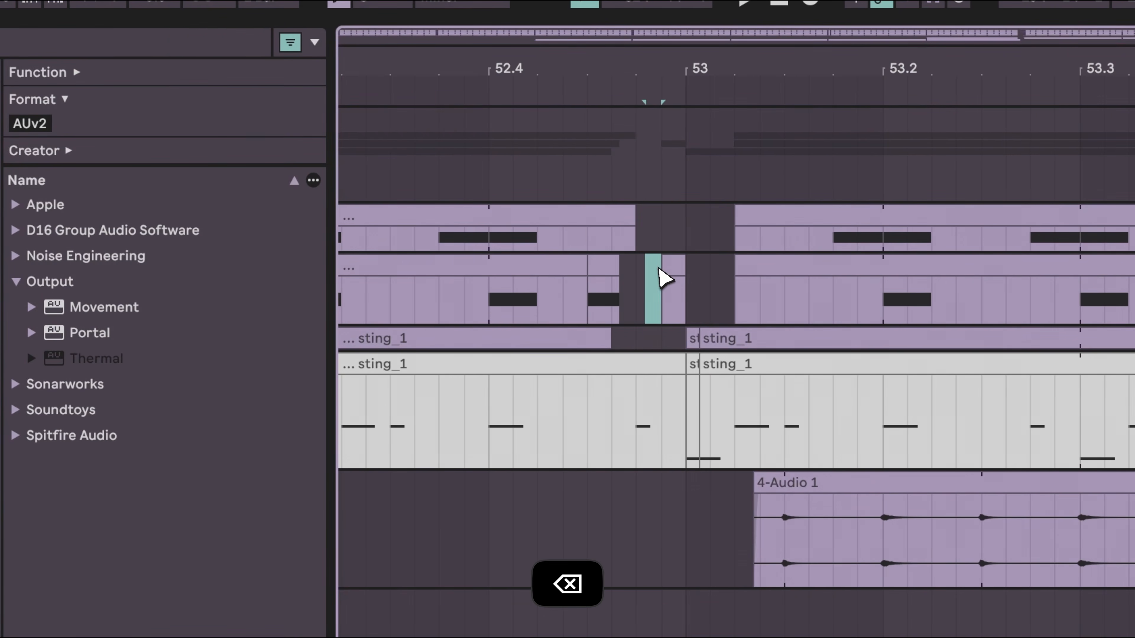
# Play back the arrangement through the bar 53 transition to the end of the clips at bar 57.
pyautogui.press('space')
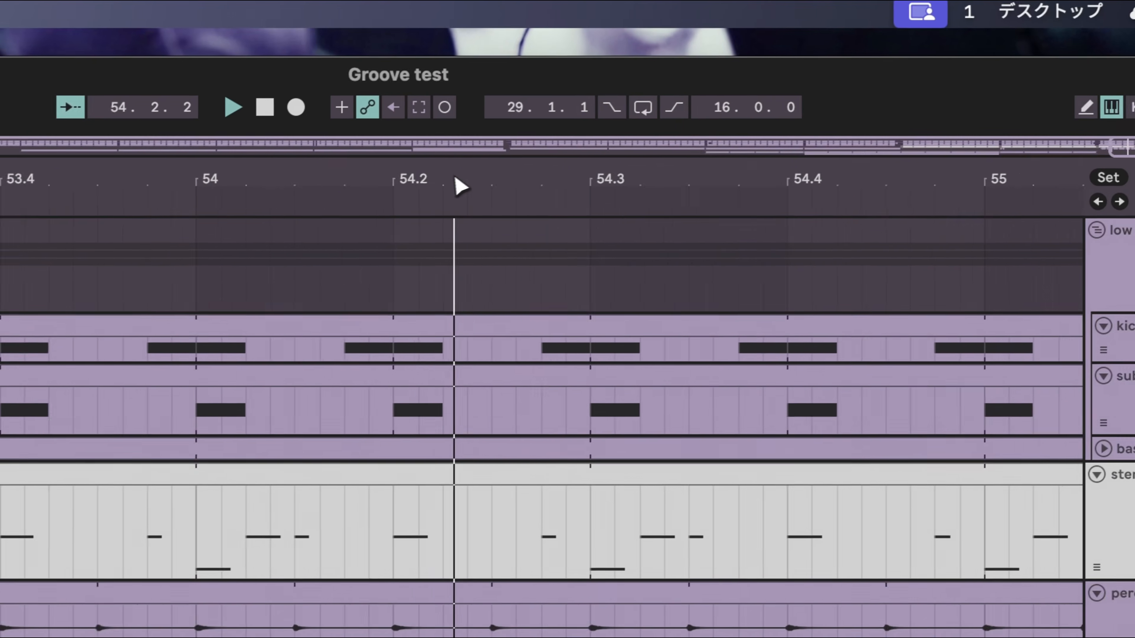
pyautogui.moveTo(456, 176); pyautogui.dragTo(432, 179)
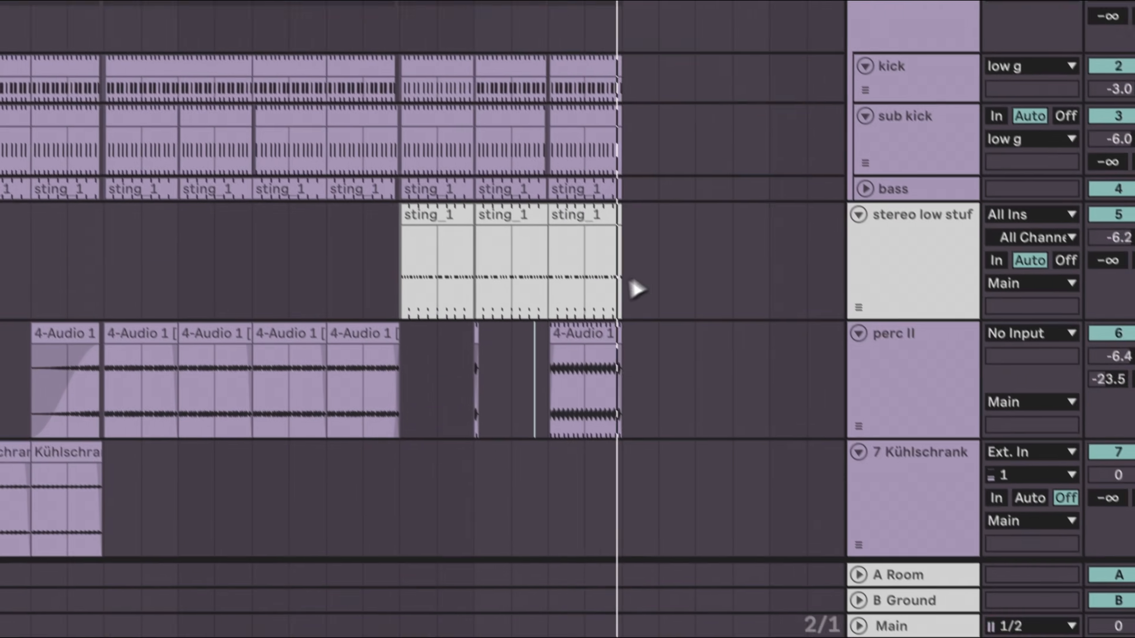
# Replace the 909 Core Kit clip near bar 41 with the track's Session view clip, placed at bar 45 in the arrangement.
pyautogui.press('space')
pyautogui.scroll(-5, 763, 573)
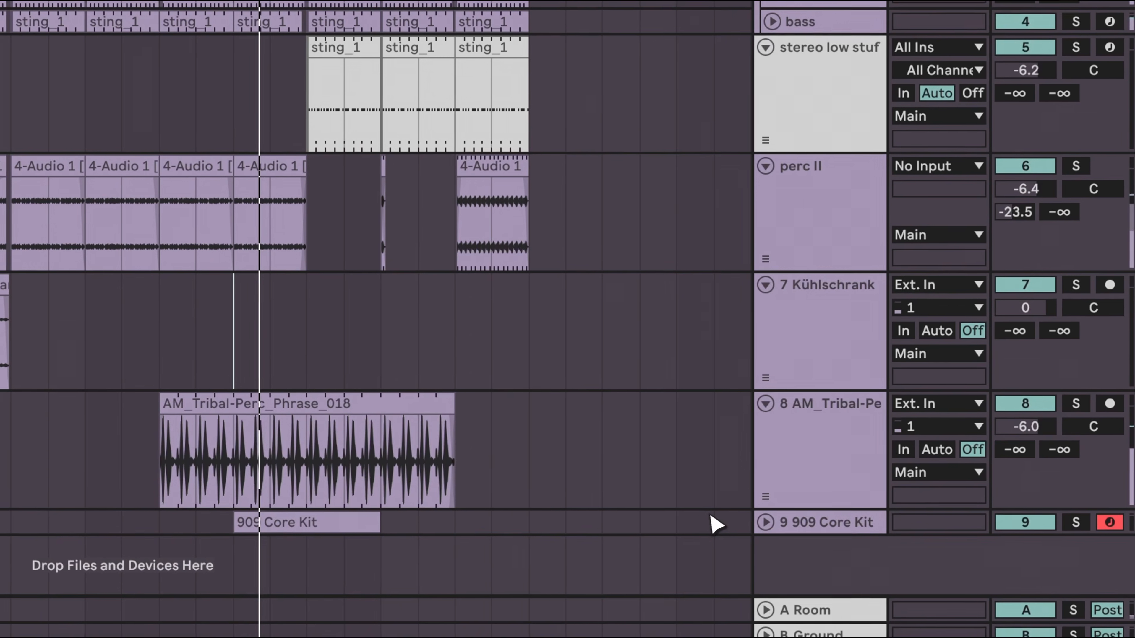
pyautogui.click(297, 530)
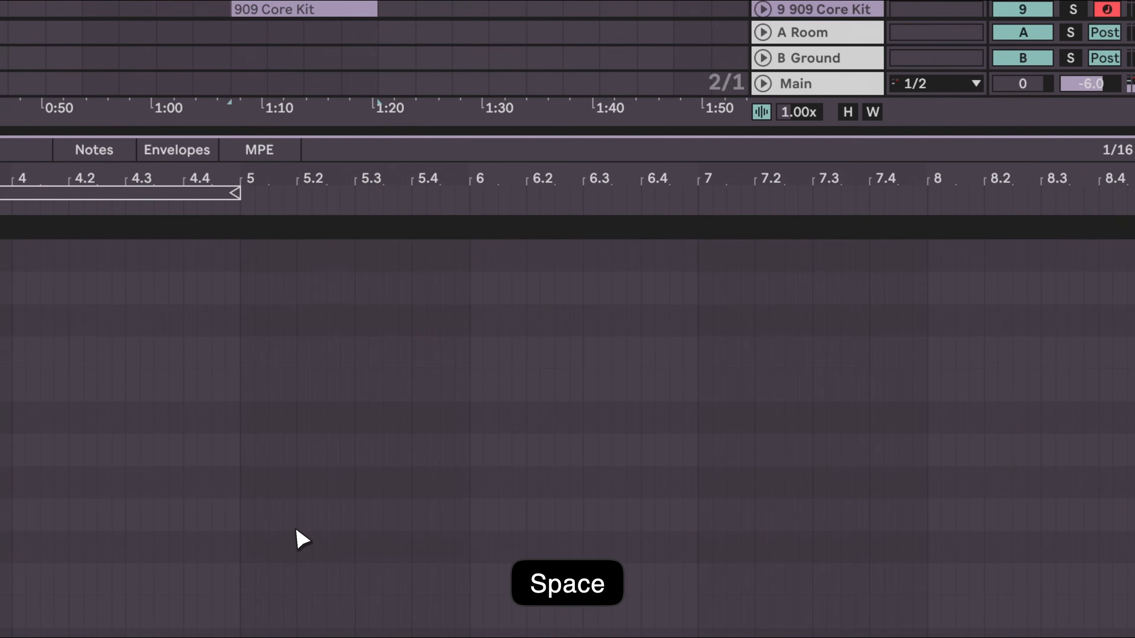
pyautogui.press('Tab')
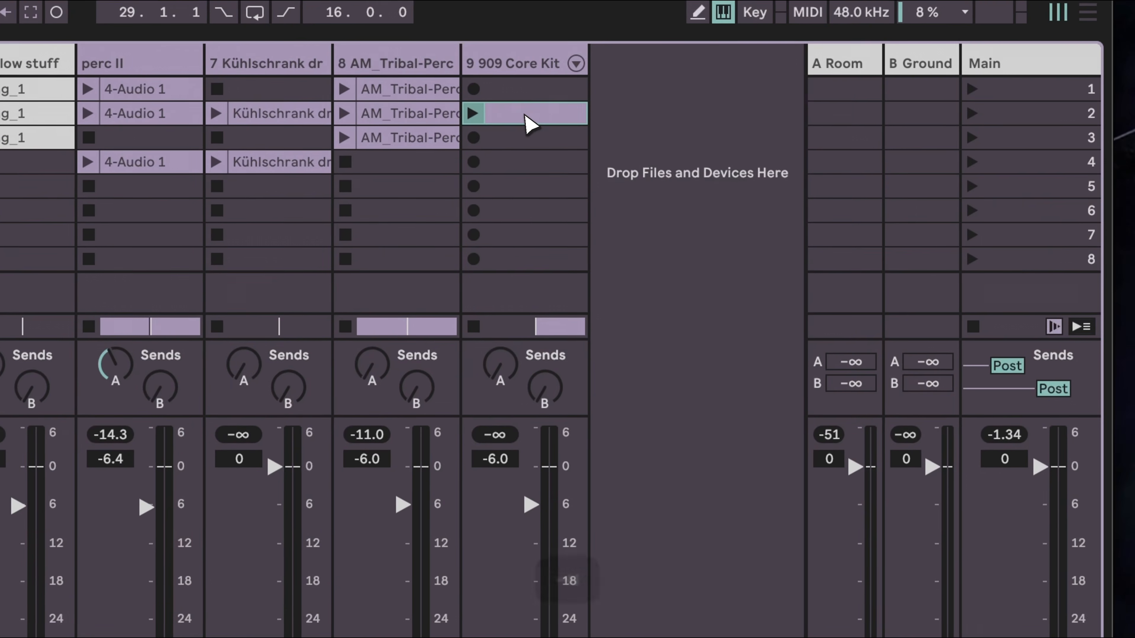
pyautogui.press('Tab')
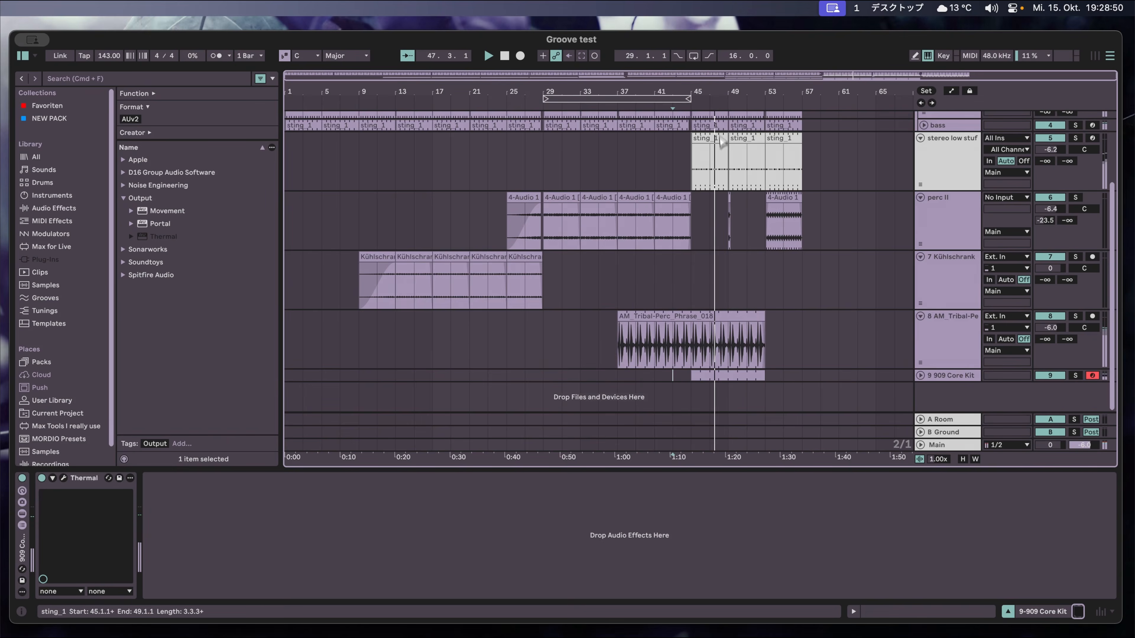
# Duplicate the clips of bars 45 to 57 across the tracks down to the second 909 Core Kit, filling bars 57 to 69.
pyautogui.moveTo(730, 99); pyautogui.dragTo(680, 98)
pyautogui.press('space')
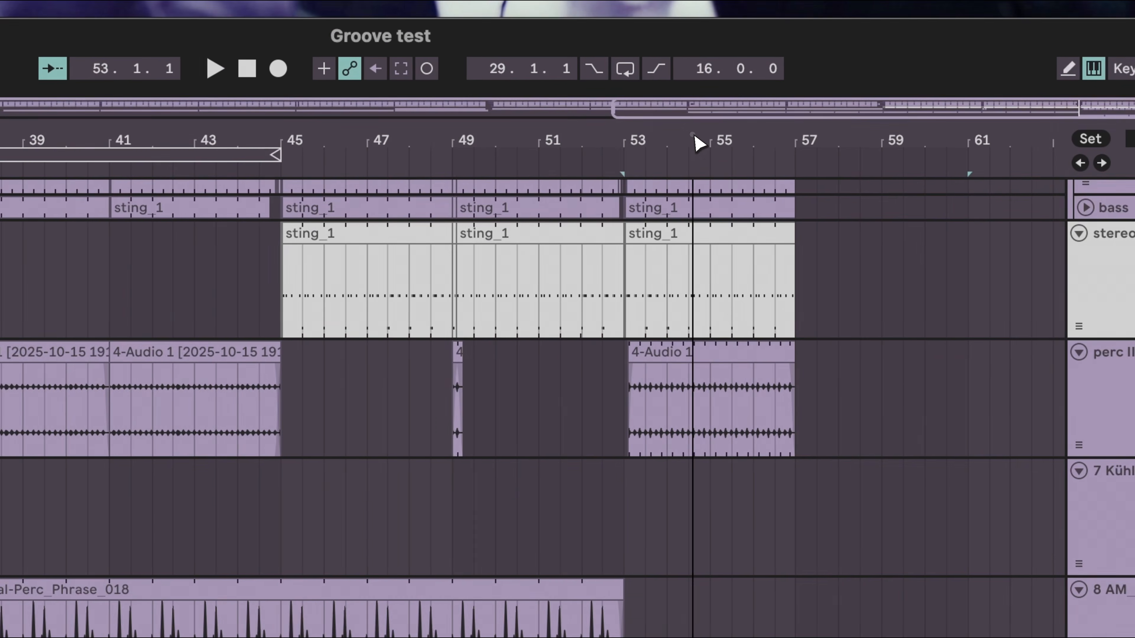
pyautogui.moveTo(695, 99); pyautogui.dragTo(693, 75)
pyautogui.moveTo(442, 147); pyautogui.dragTo(709, 595)
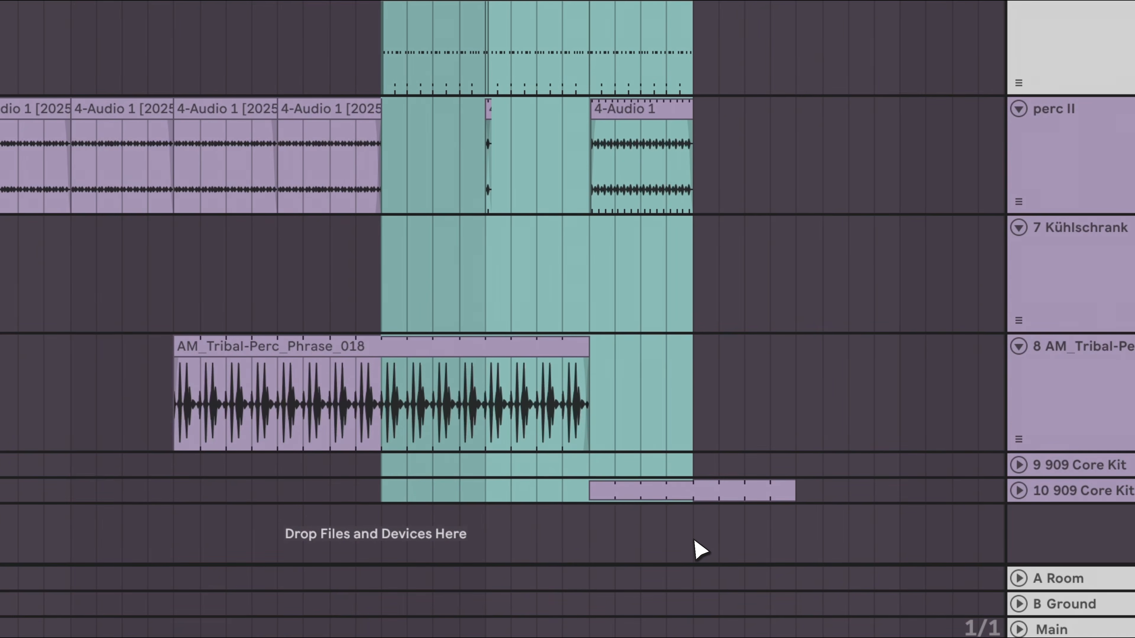
pyautogui.press('super+d')
# Play back the arrangement from bar 43 to the end of the clips at bar 69.
pyautogui.moveTo(378, 117); pyautogui.dragTo(371, 125)
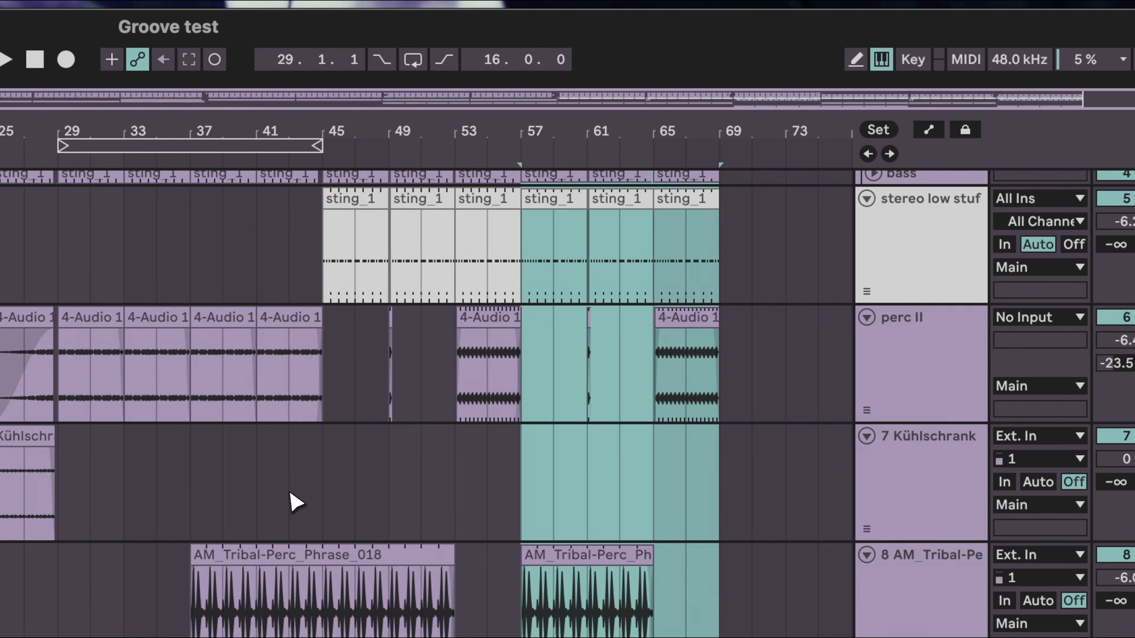
pyautogui.click(290, 501)
pyautogui.press('space')
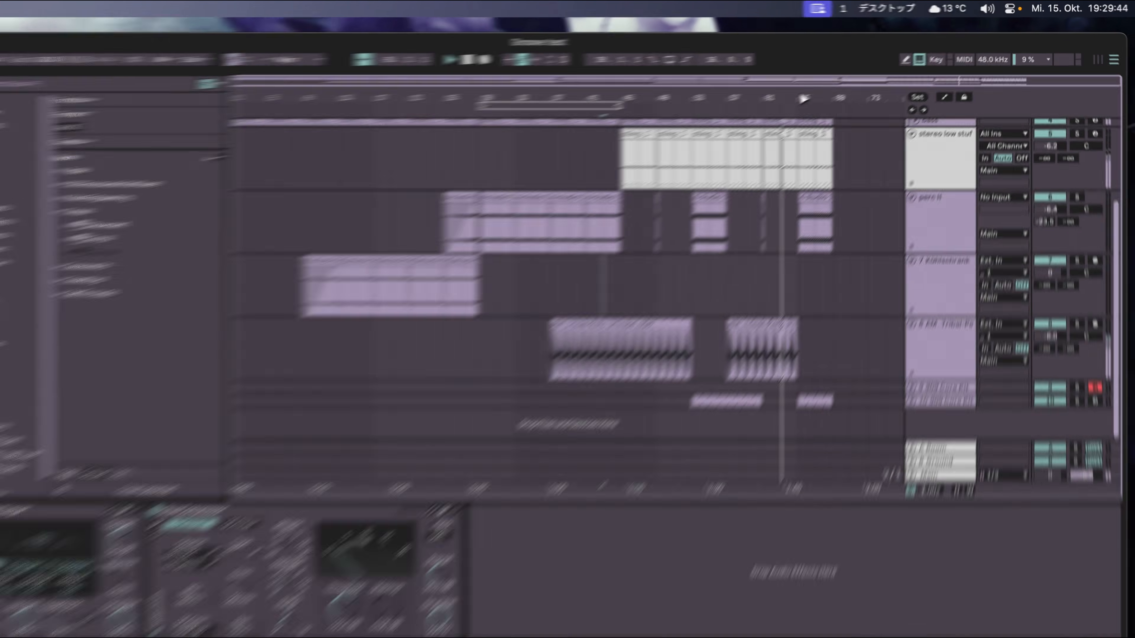
pyautogui.moveTo(816, 91); pyautogui.dragTo(814, 88)
pyautogui.moveTo(578, 177); pyautogui.dragTo(579, 177)
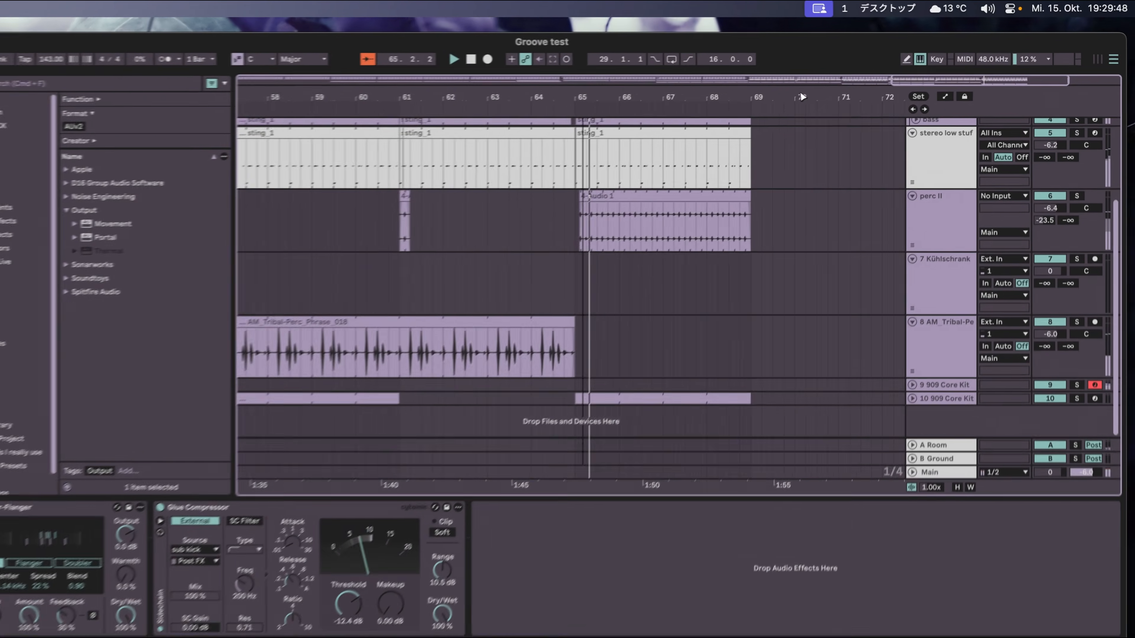
pyautogui.moveTo(803, 97); pyautogui.dragTo(817, 92)
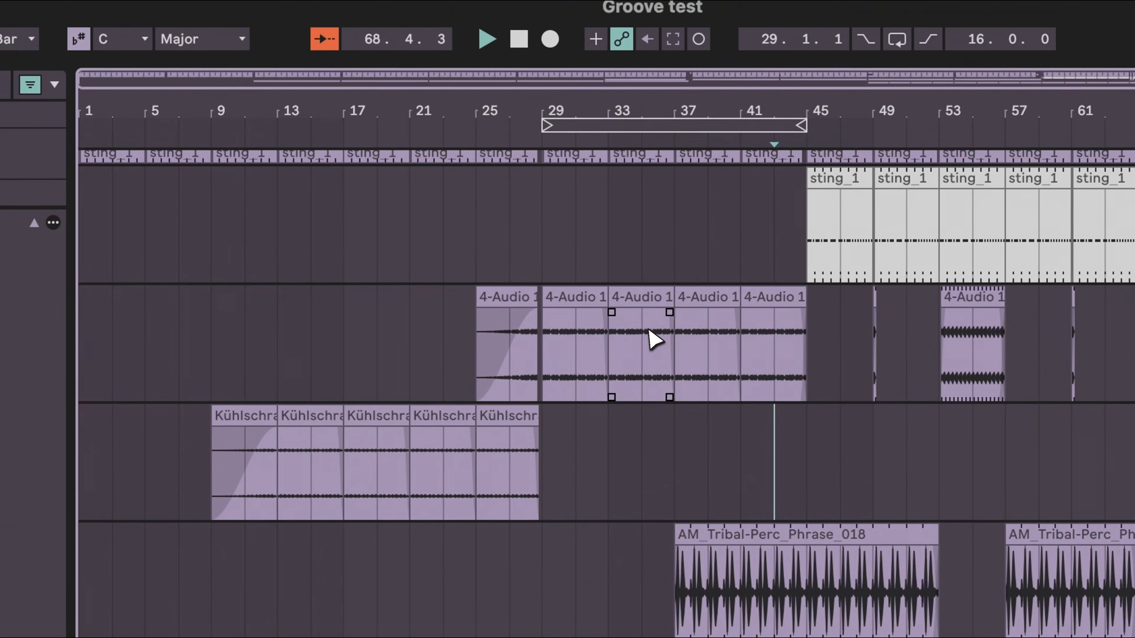
pyautogui.press('space')
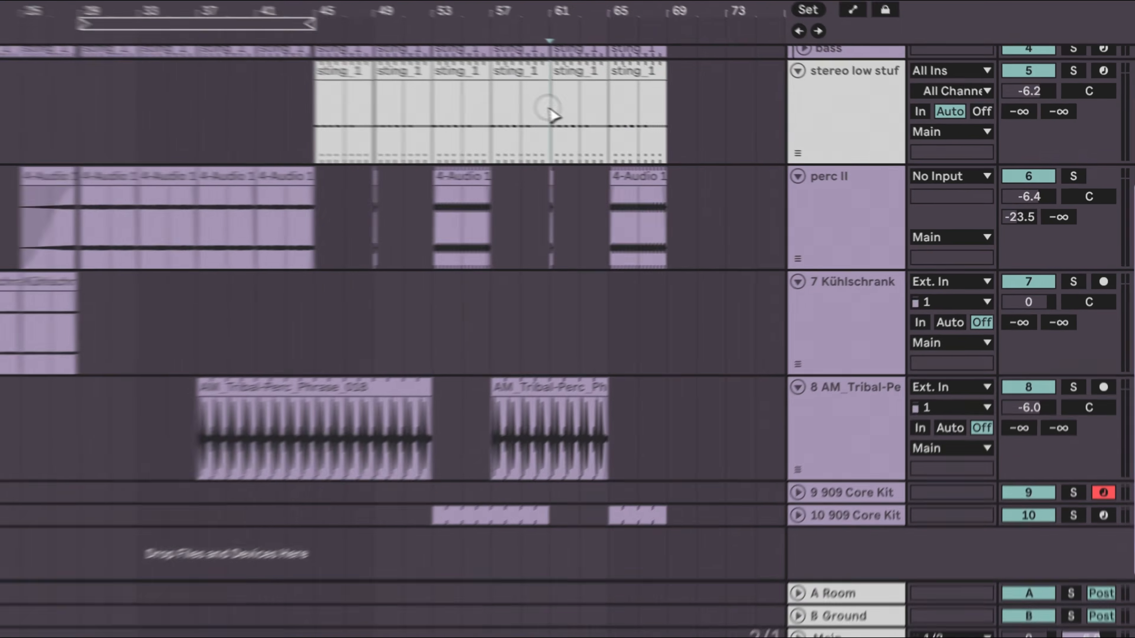
# Duplicate bars 61 to 69 from stereo low stuff downwards, replacing the copied perc II clip at bar 73 by extending the previous one to bar 75.
pyautogui.moveTo(782, 152); pyautogui.dragTo(854, 433)
pyautogui.press('super+d')
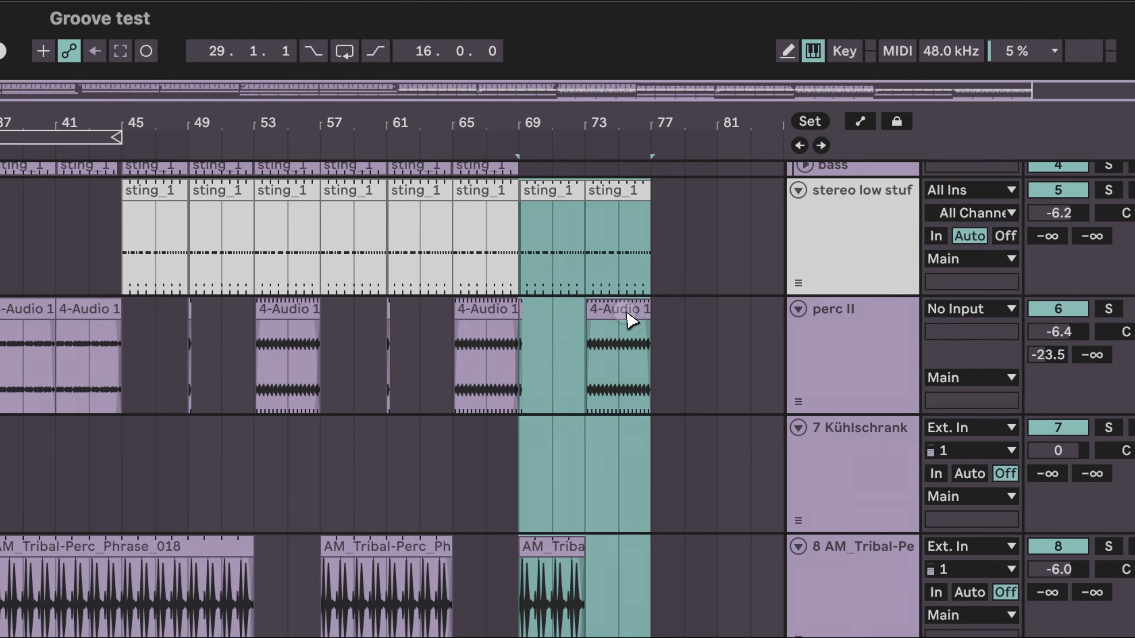
pyautogui.click(573, 126)
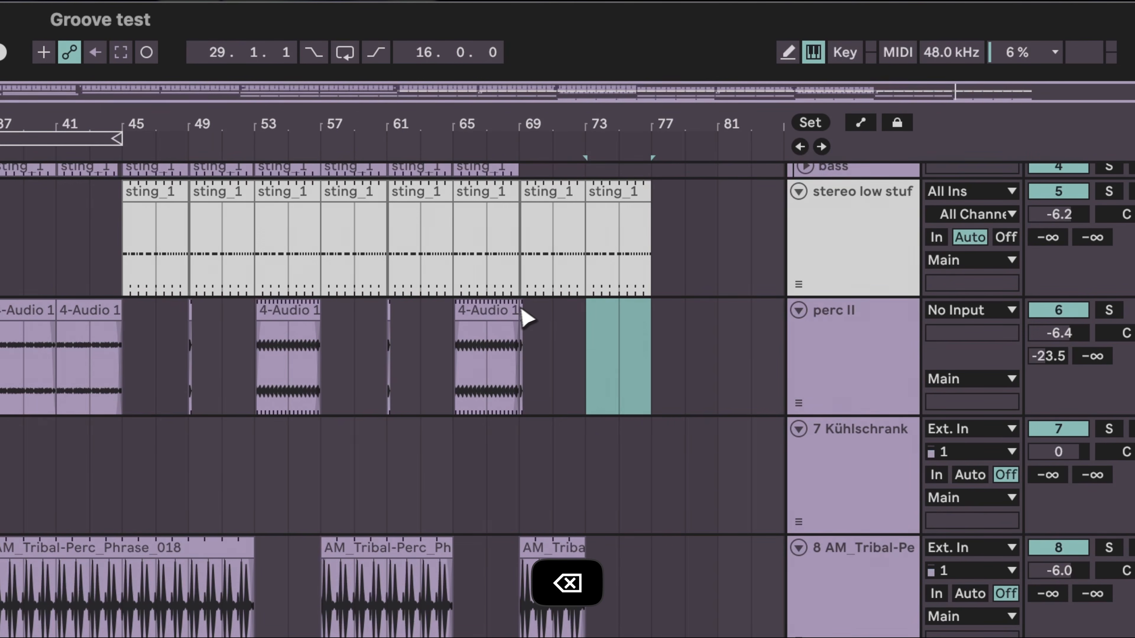
pyautogui.moveTo(585, 324); pyautogui.dragTo(618, 326)
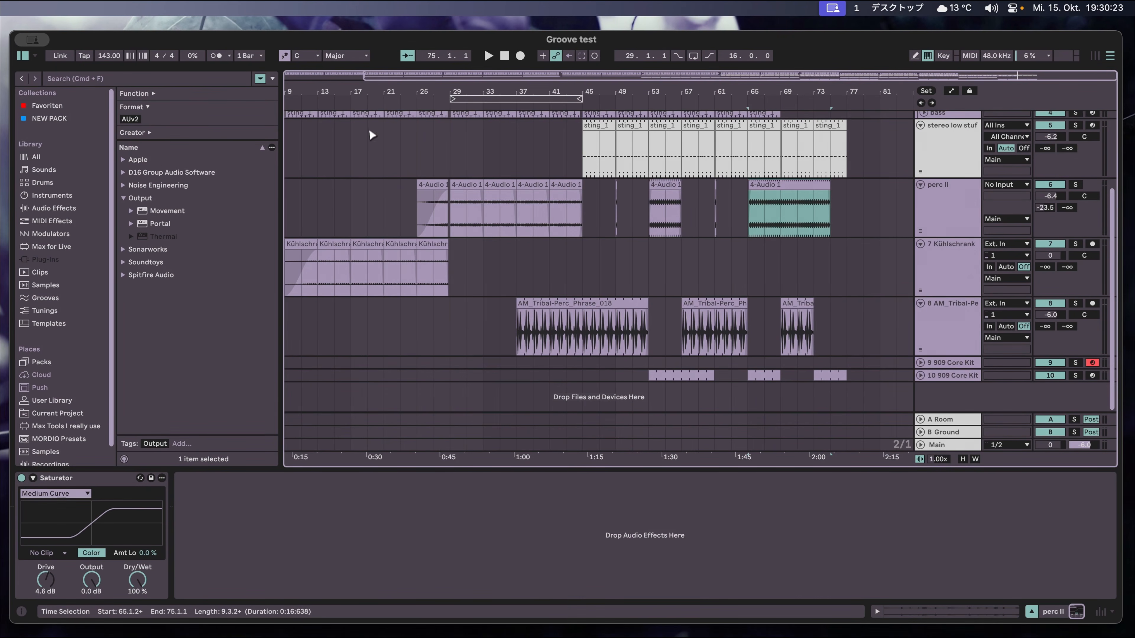
# Copy a run of earlier unnamed clips and paste it into the stereo low stuff track at bar 81.
pyautogui.moveTo(433, 141); pyautogui.dragTo(255, 42)
pyautogui.press('super+c')
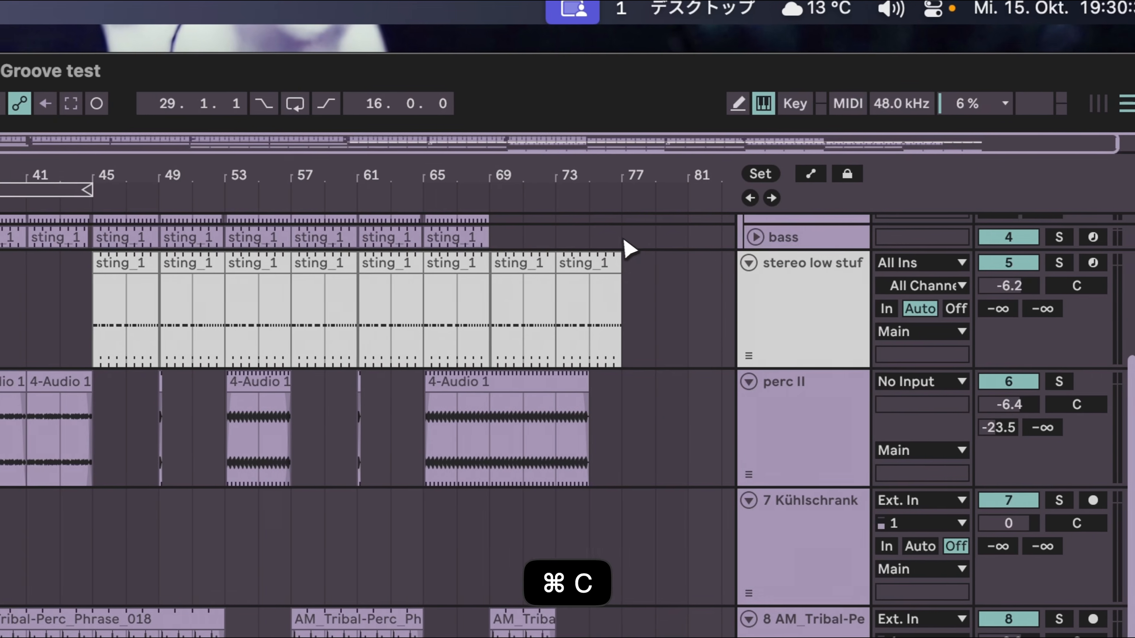
pyautogui.click(623, 241)
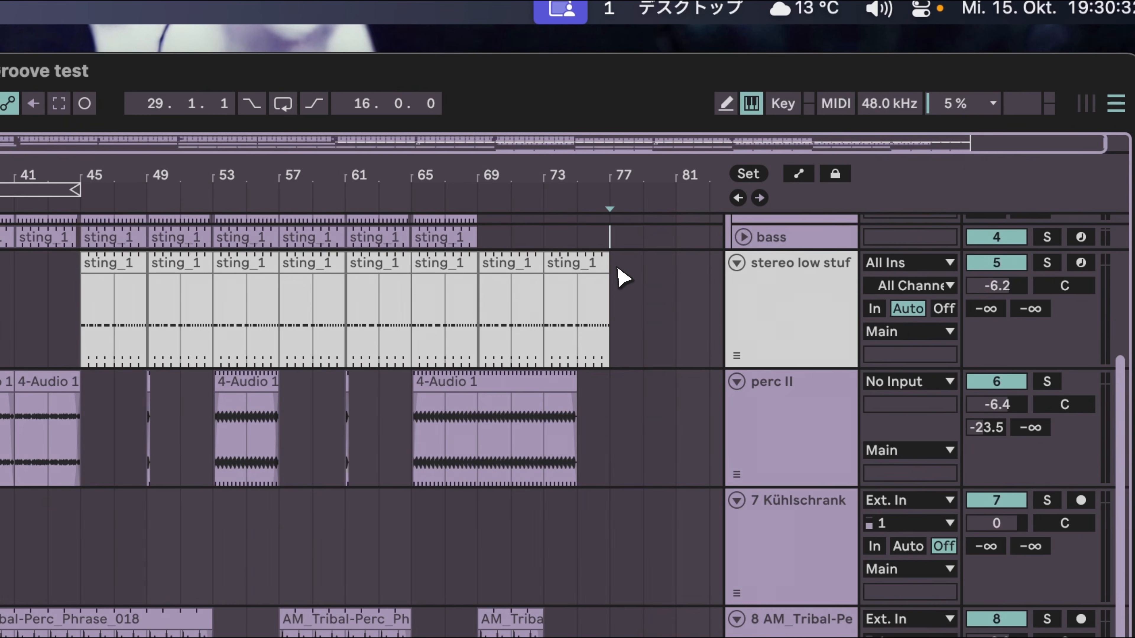
pyautogui.hscroll(2, 639, 293)
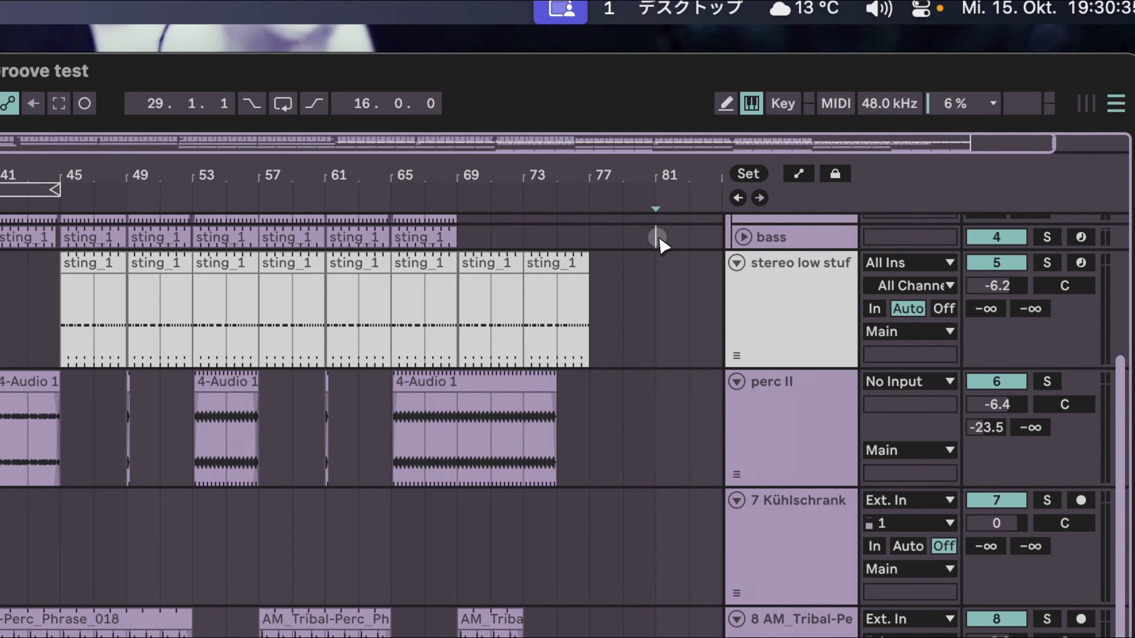
pyautogui.press('super+v')
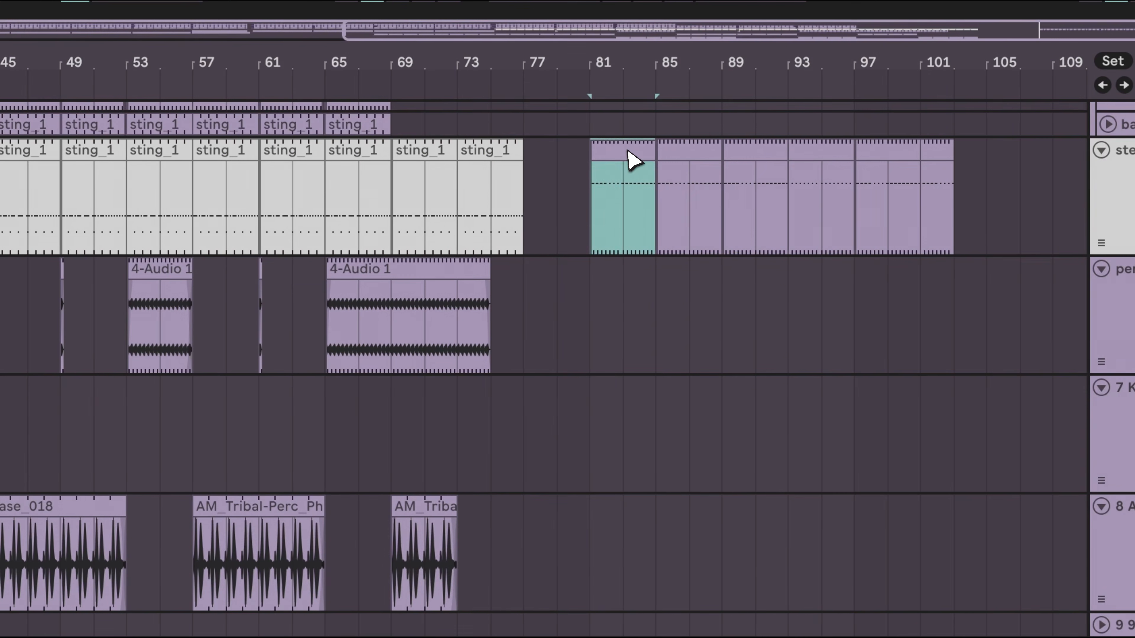
# Play back the new section from bar 73 to about bar 76.
pyautogui.click(514, 561)
pyautogui.press('space')
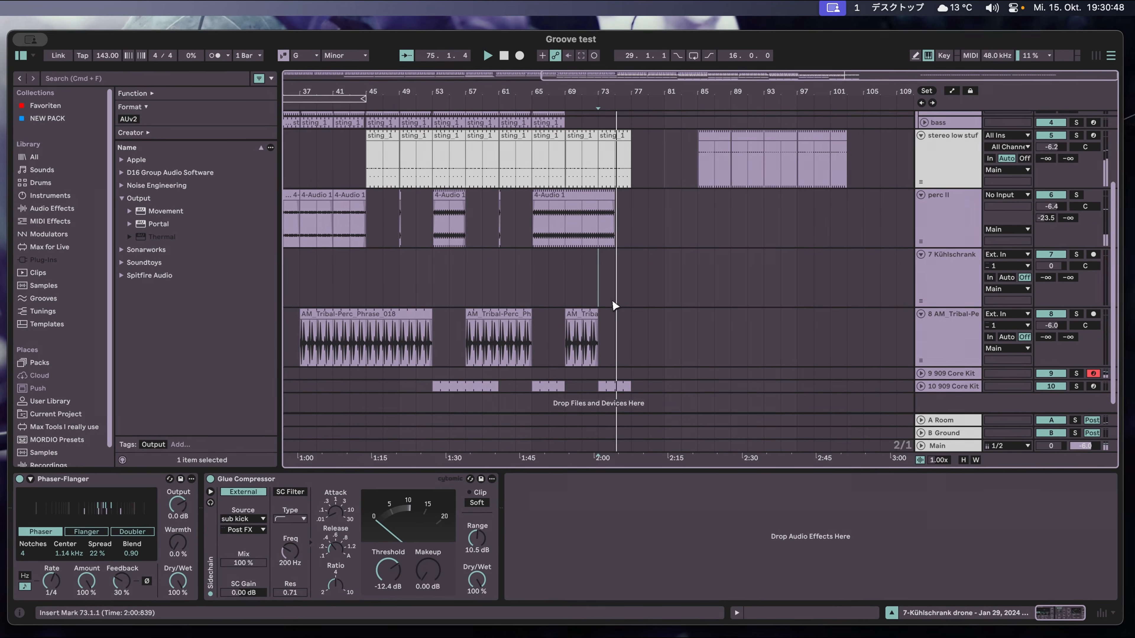
pyautogui.press('space')
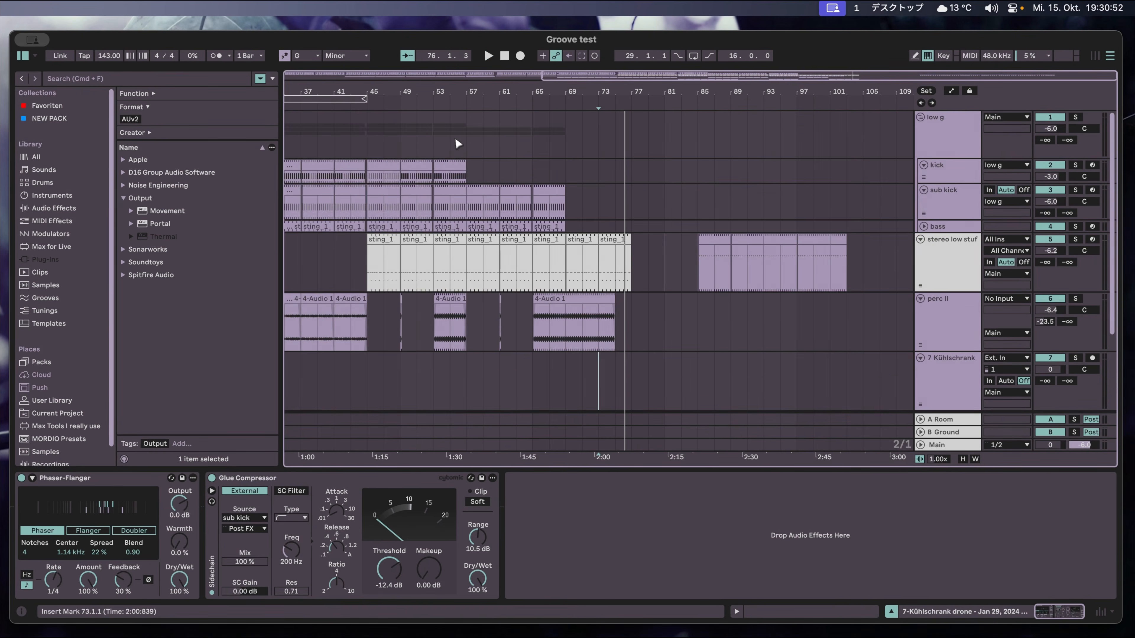
# Play back the bar 65 transition from 64.3.1 up to about bar 69, undoing the last perc II clip change.
pyautogui.press('space')
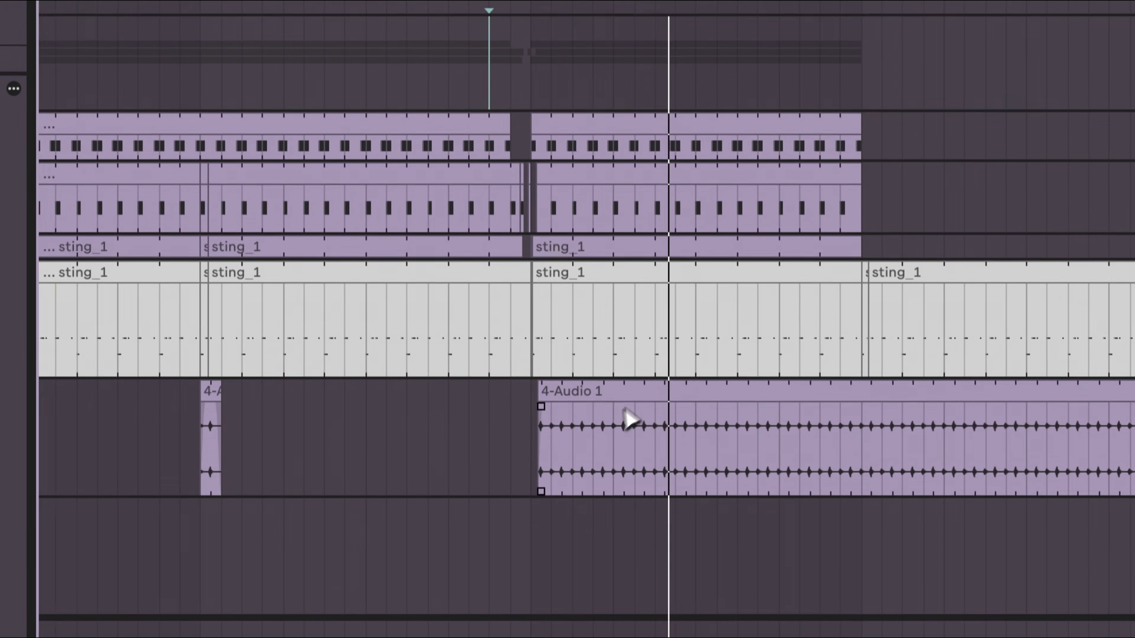
pyautogui.press('space')
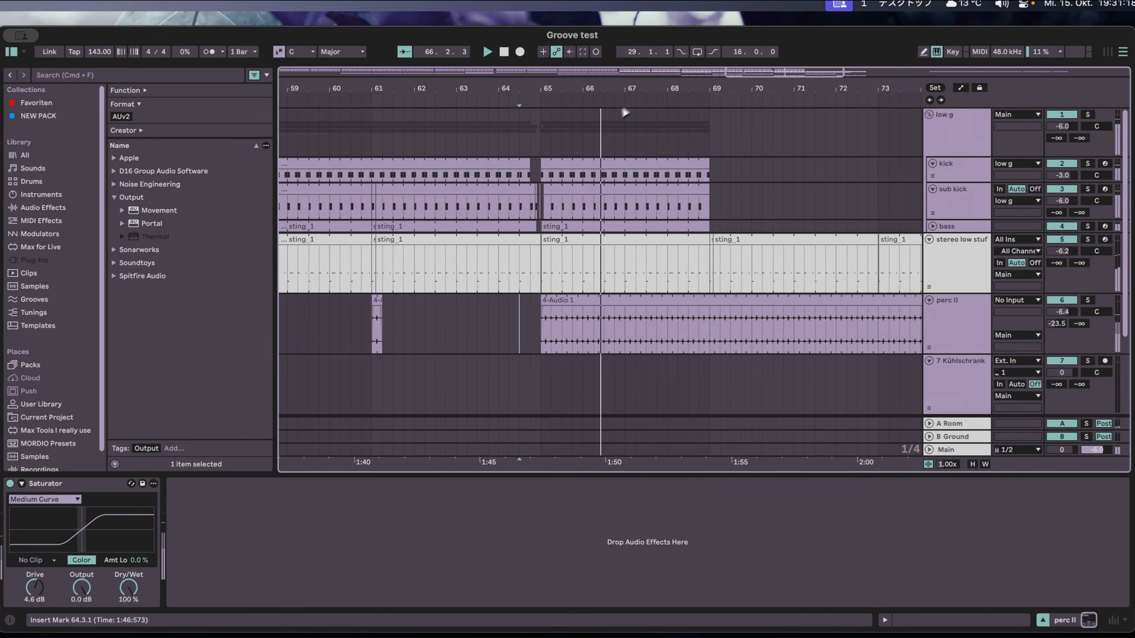
pyautogui.press('space')
pyautogui.press('super+z')
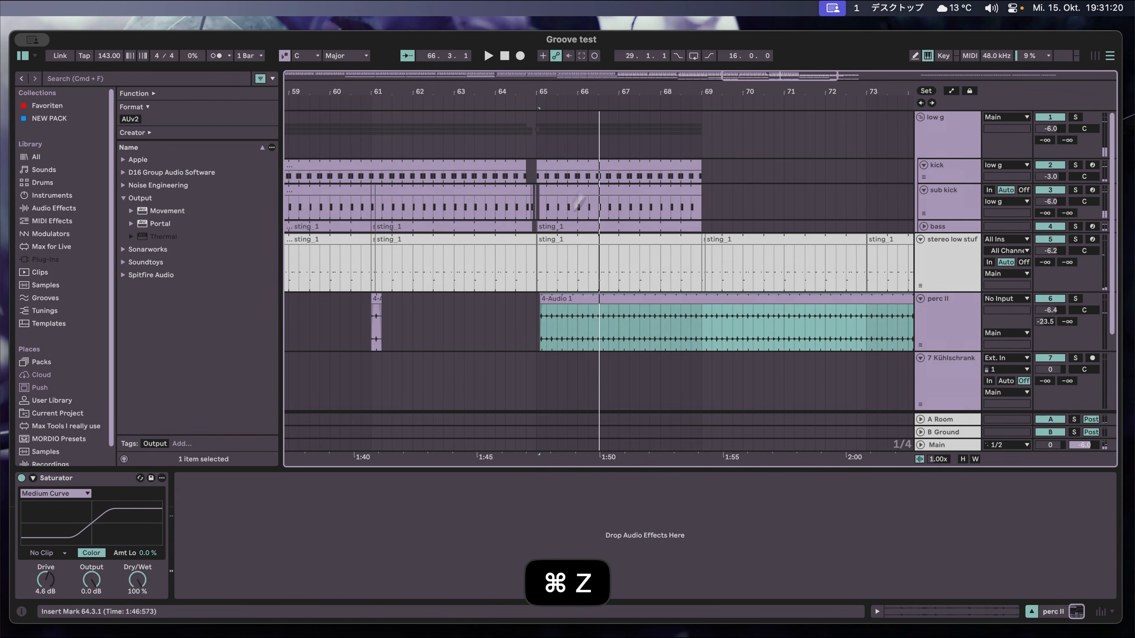
pyautogui.press('space')
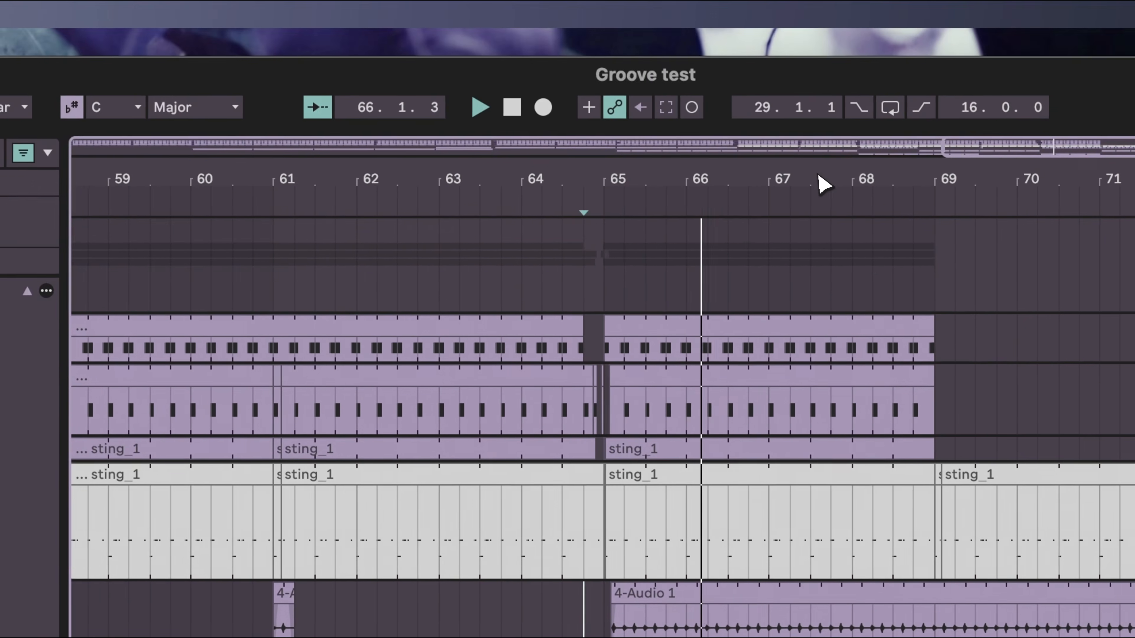
pyautogui.moveTo(819, 175); pyautogui.dragTo(826, 183)
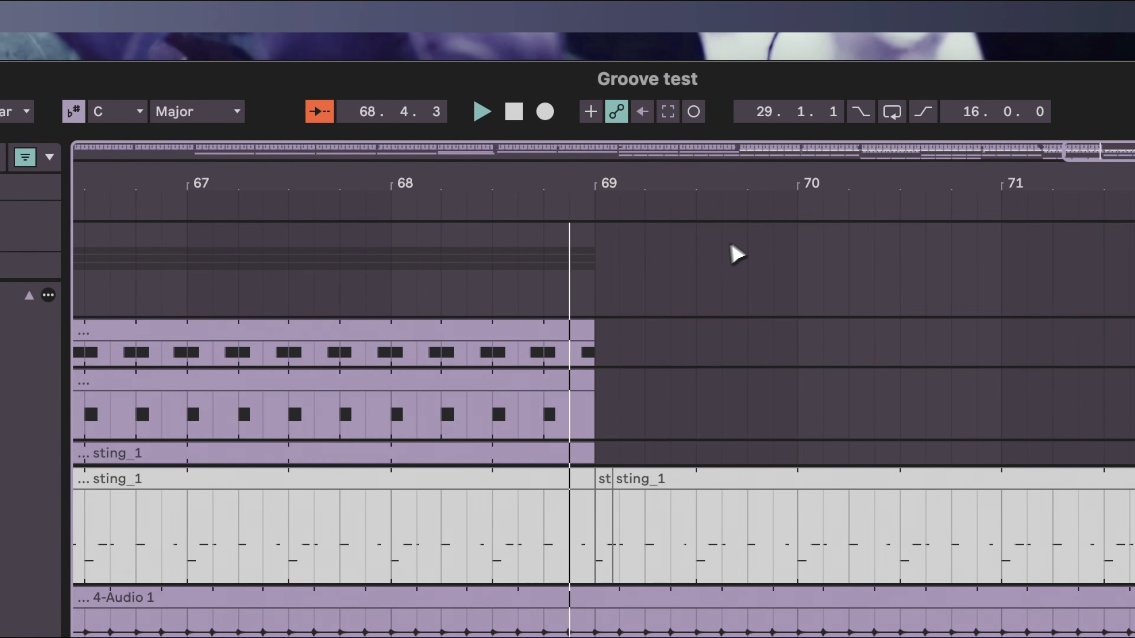
# Duplicate the kick, sub kick and bass clips of bars 65 to 69 repeatedly until they reach bar 81.
pyautogui.moveTo(699, 196); pyautogui.dragTo(581, 251)
pyautogui.press('space')
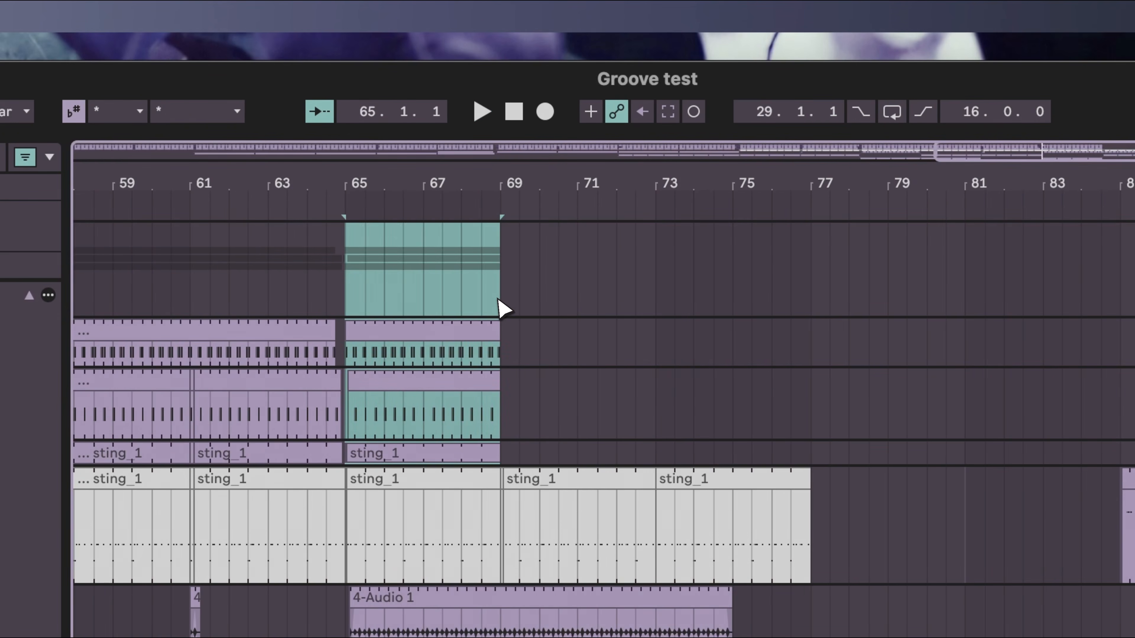
pyautogui.press('super+d')
# Play back from 68.3.1 to about bar 77 while examining the clips on all tracks.
pyautogui.press('space')
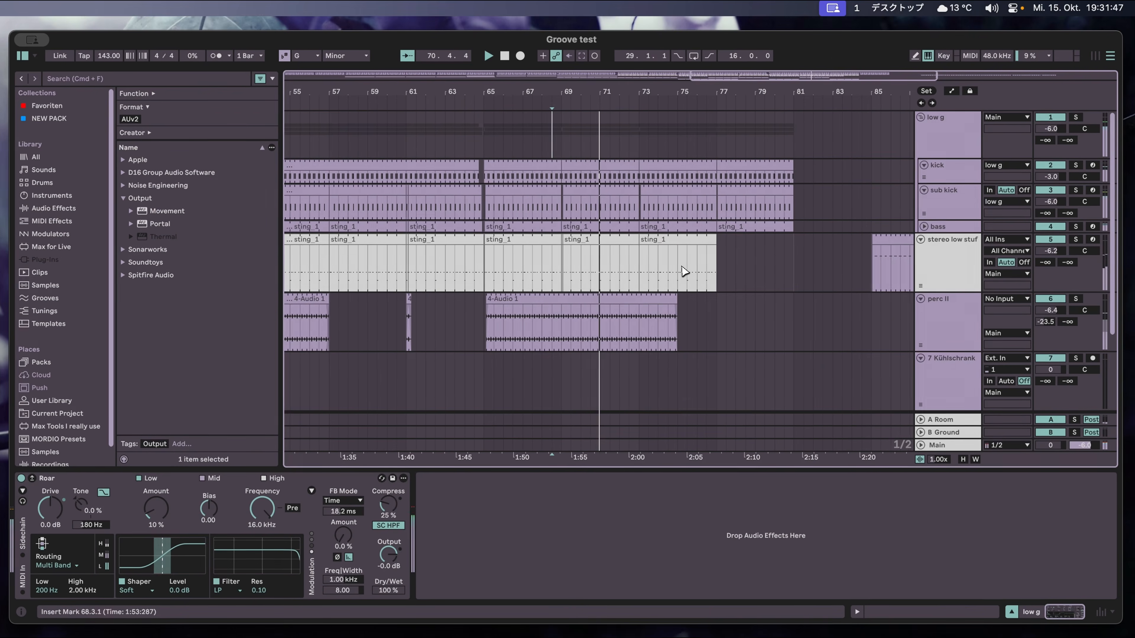
pyautogui.scroll(-5, 680, 274)
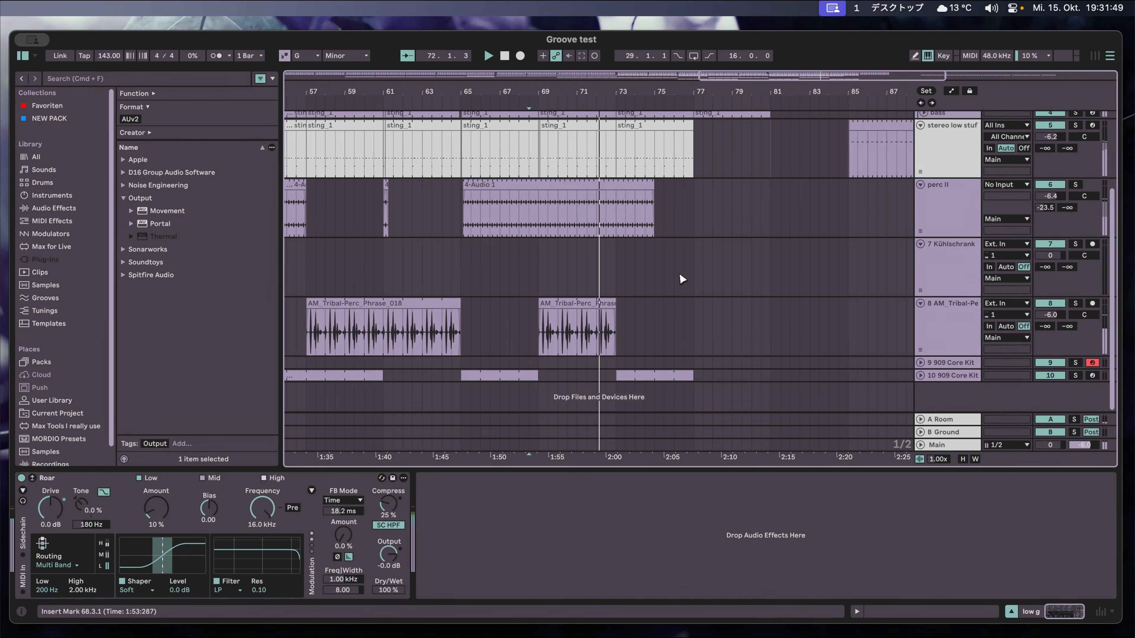
pyautogui.scroll(2, 679, 274)
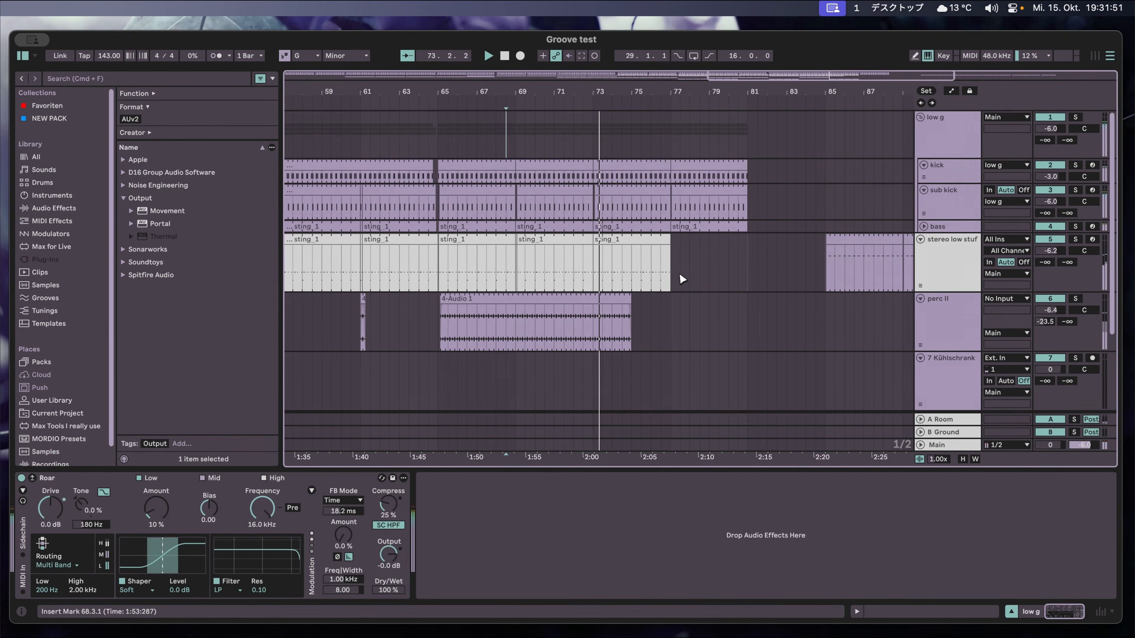
pyautogui.scroll(-2, 682, 279)
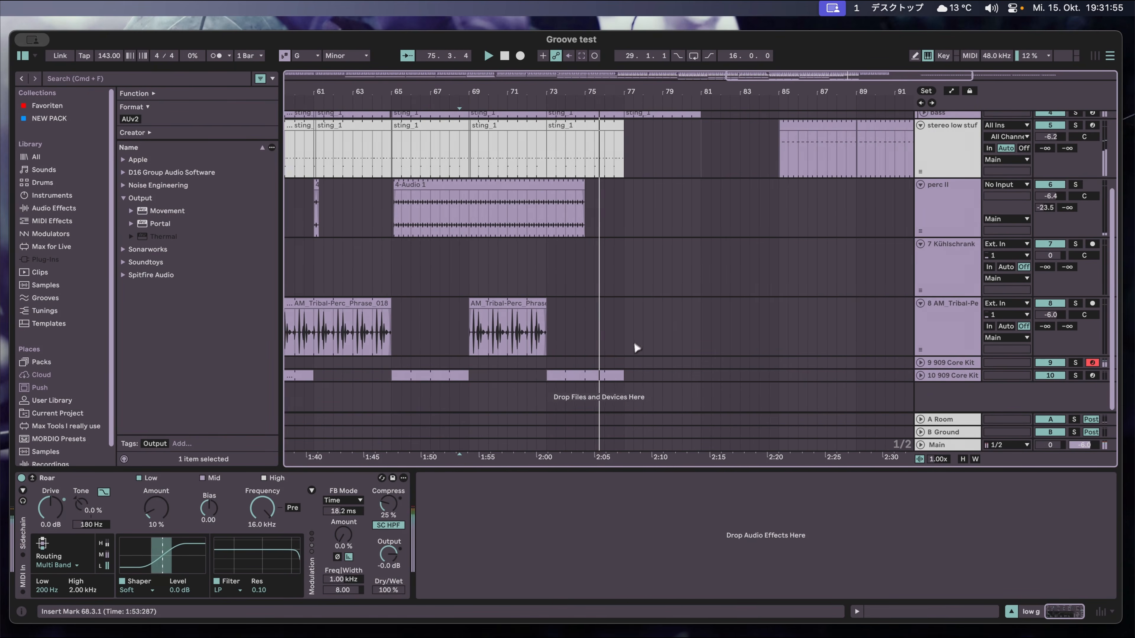
pyautogui.scroll(1, 636, 342)
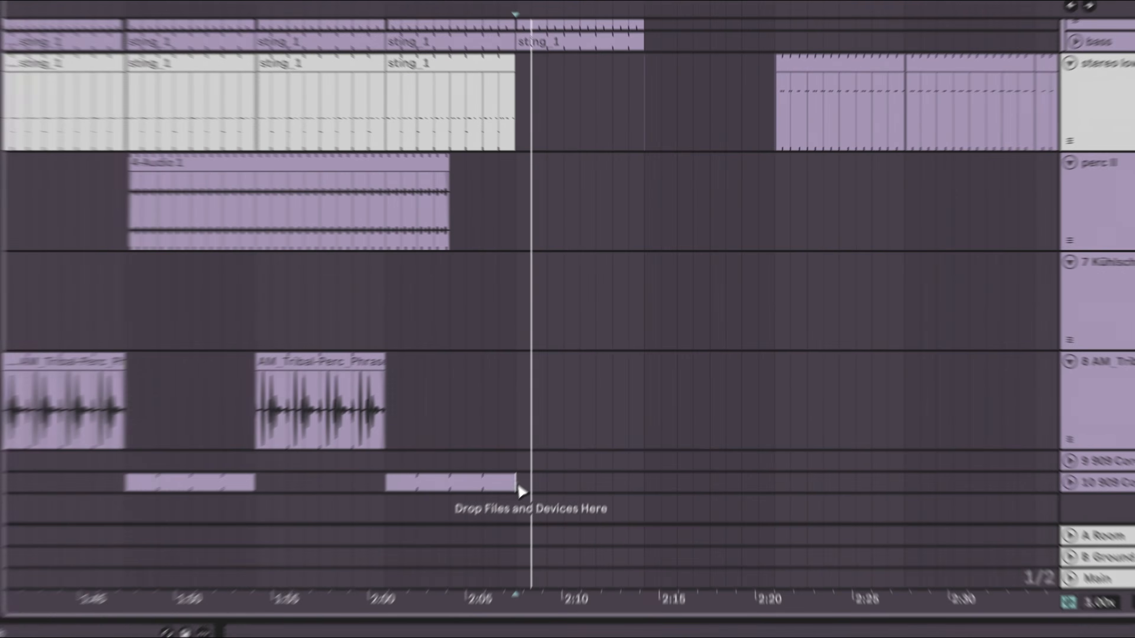
# Extend the second 909 Core Kit track's clip that starts at bar 73 to bar 81 and on to bar 85.
pyautogui.moveTo(598, 386); pyautogui.dragTo(666, 389)
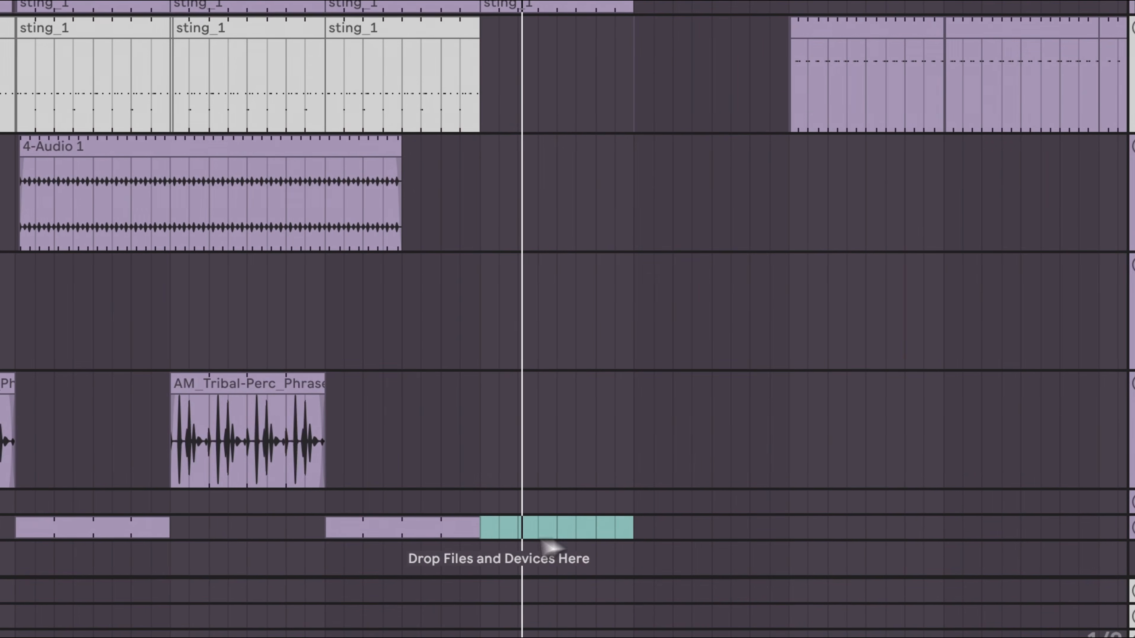
pyautogui.moveTo(482, 536); pyautogui.dragTo(637, 540)
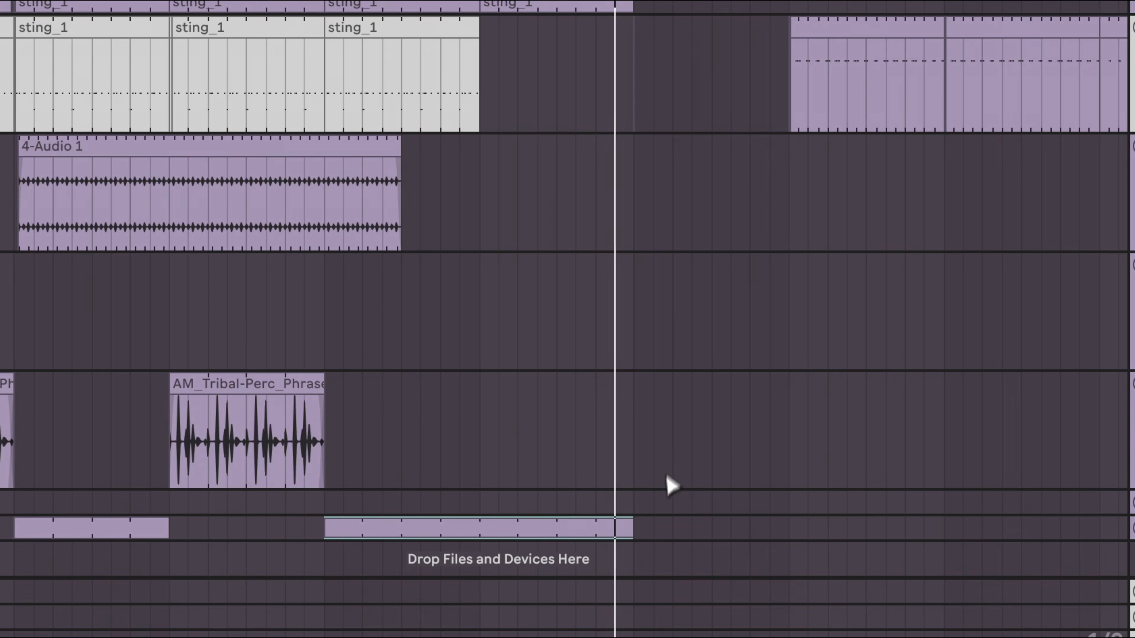
pyautogui.moveTo(634, 535); pyautogui.dragTo(804, 534)
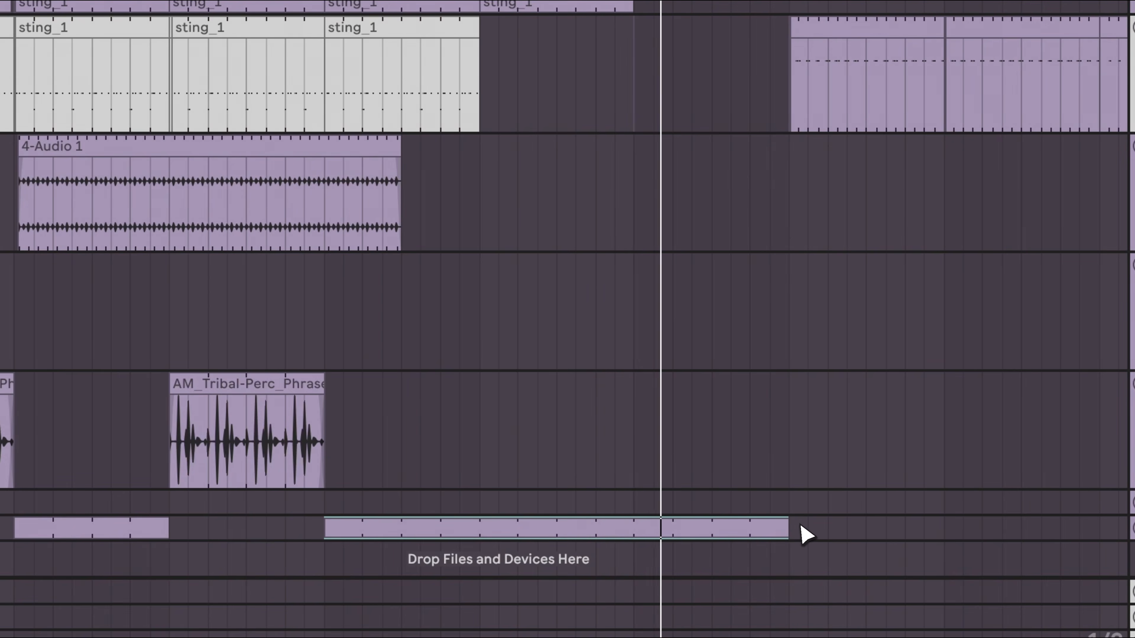
pyautogui.hscroll(-3, 773, 416)
pyautogui.hscroll(10, 722, 413)
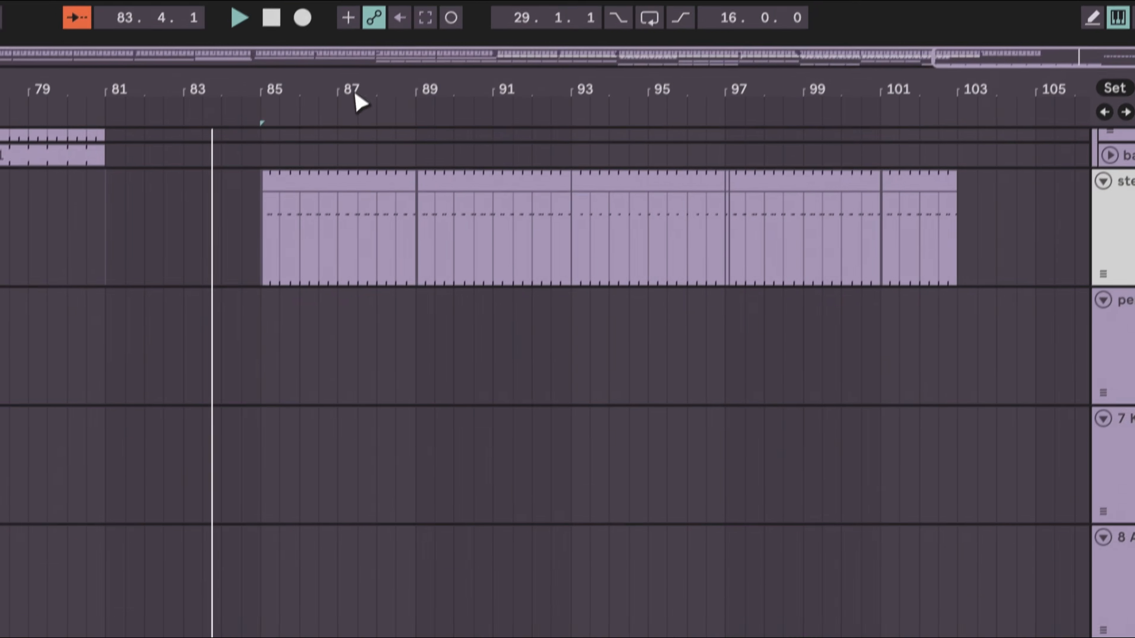
# Play back the stereo low stuff clips from bar 85 and again from bar 89 with the track soloed.
pyautogui.moveTo(341, 138); pyautogui.dragTo(676, 145)
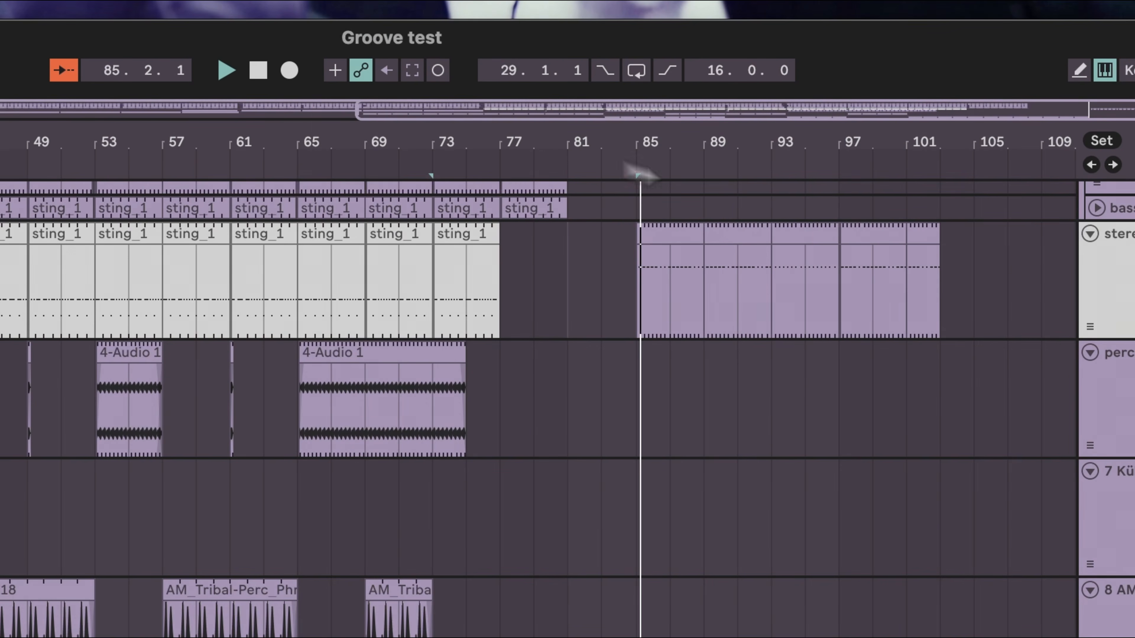
pyautogui.scroll(5, 775, 386)
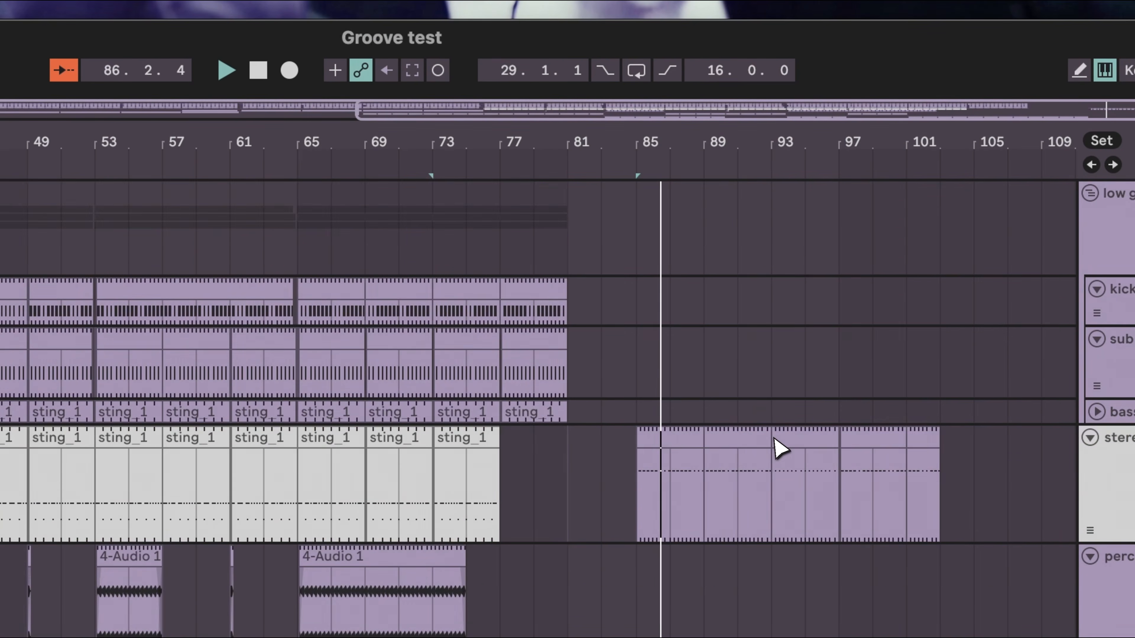
pyautogui.press('space')
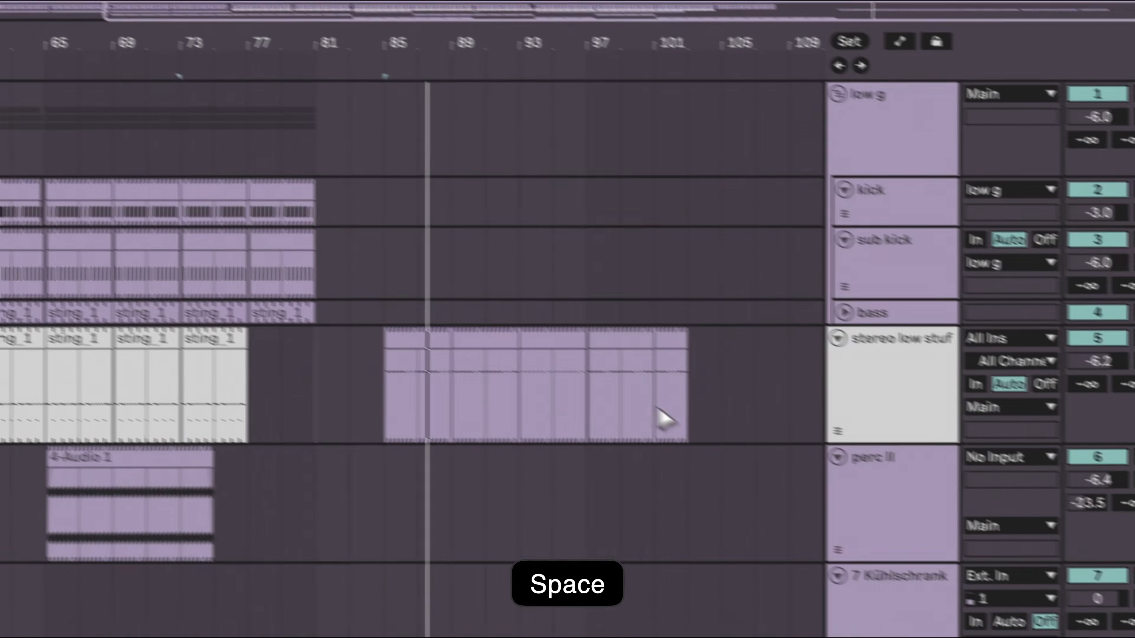
pyautogui.click(732, 441)
pyautogui.press('space')
pyautogui.click(1016, 307)
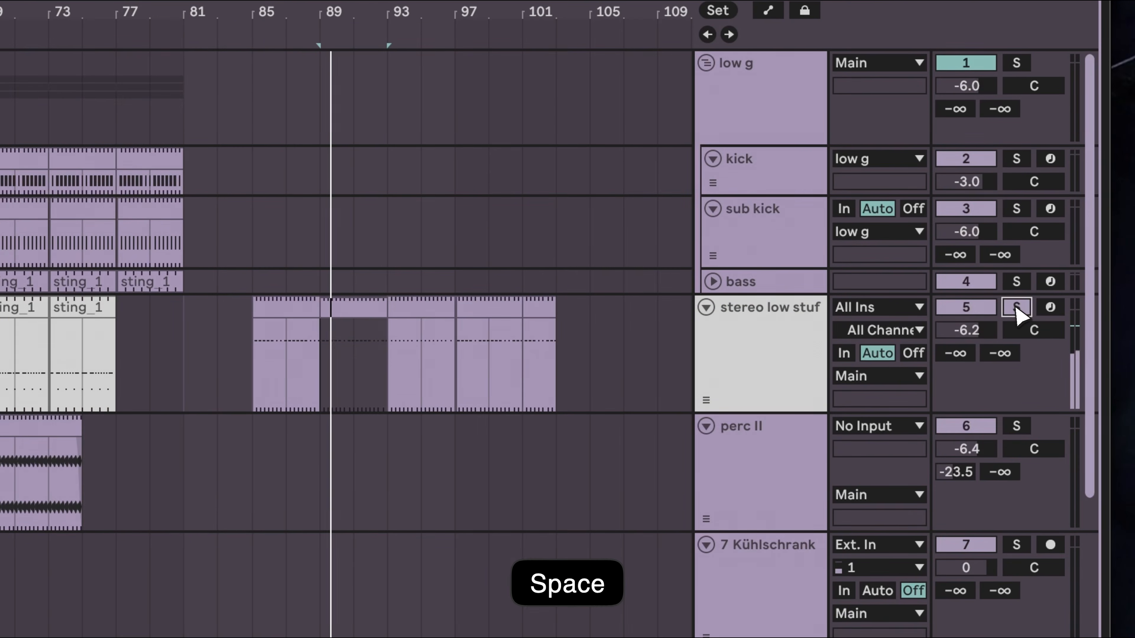
# Delete the separate group of stereo low stuff clips between bars 83 and 105.
pyautogui.moveTo(217, 333); pyautogui.dragTo(587, 333)
pyautogui.press('BackSpace')
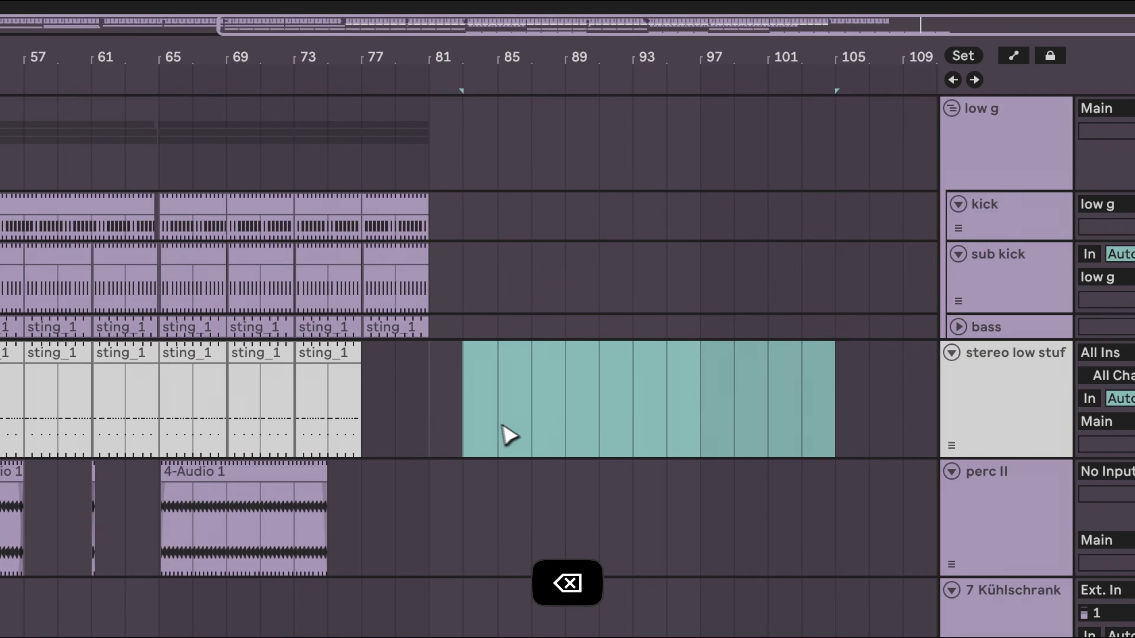
pyautogui.click(395, 387)
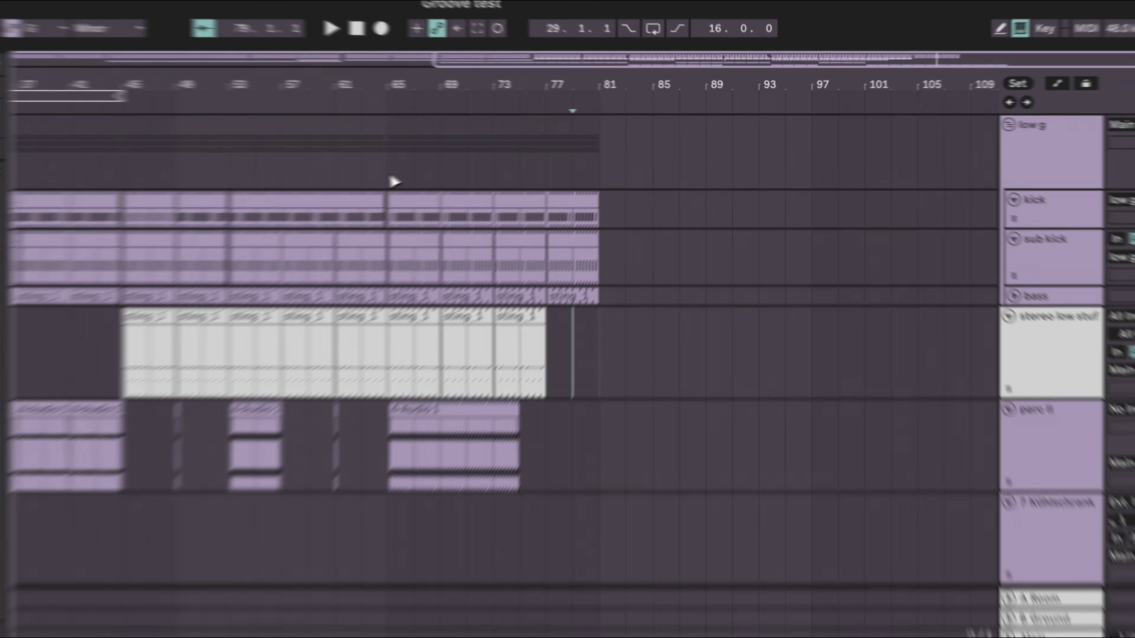
# Copy the kick, sub kick and bass clips of bars 65 to 81 and paste them at bar 97.
pyautogui.moveTo(528, 157); pyautogui.dragTo(661, 218)
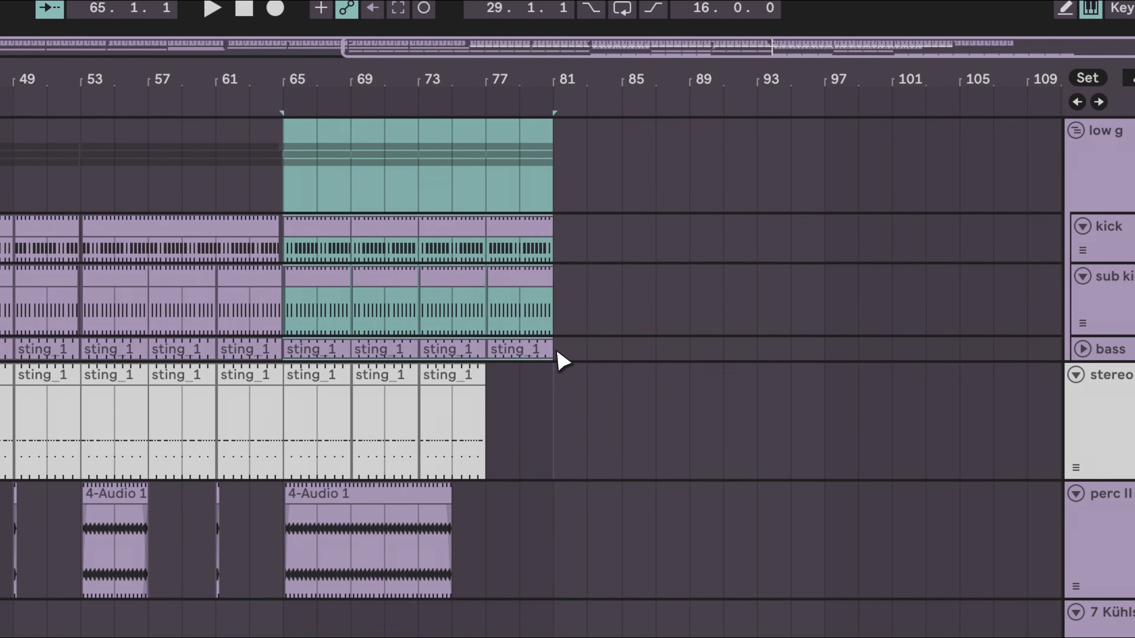
pyautogui.click(825, 208)
pyautogui.hotkey('ctrl', 'v')
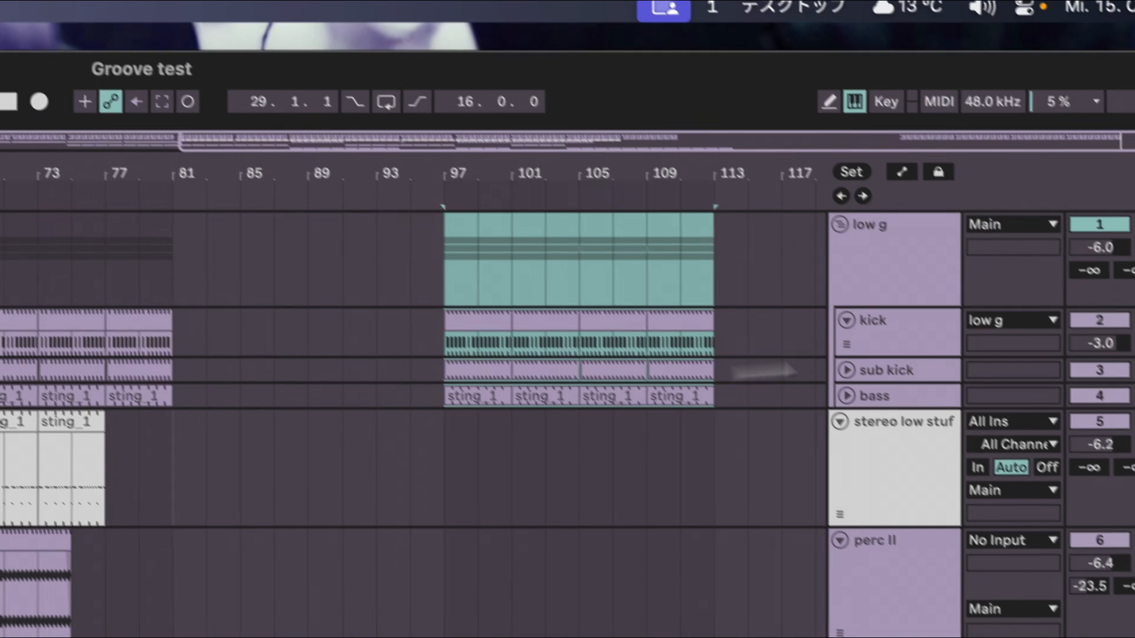
pyautogui.click(857, 377)
pyautogui.click(592, 465)
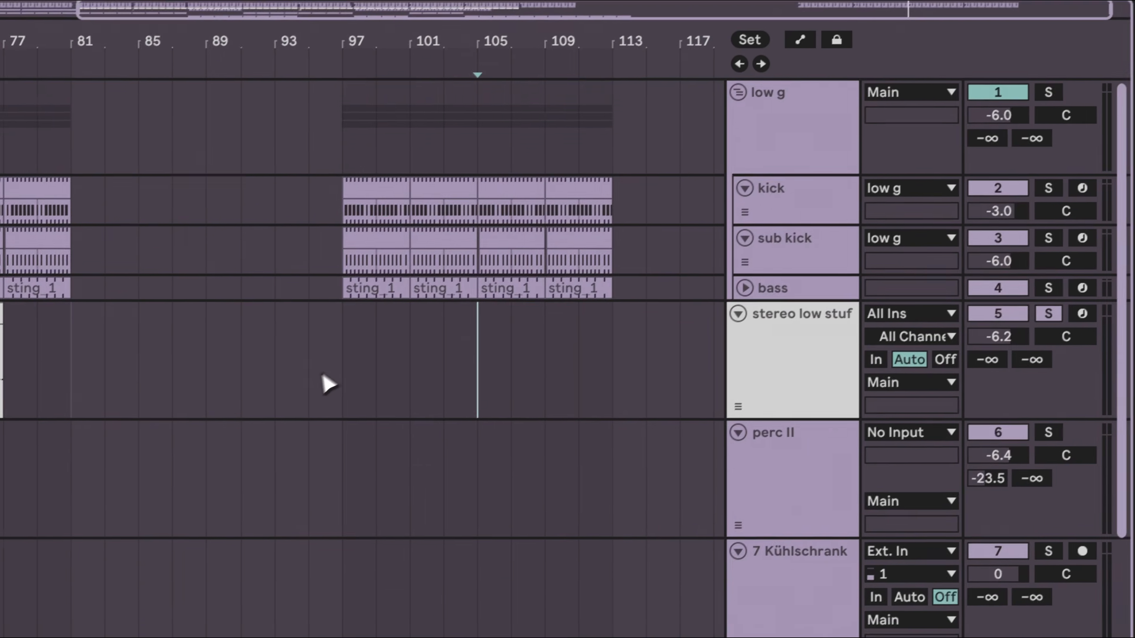
# Fold the stereo low stuff, perc II, Kühlschrank, AM_Tribal-Perc and both 909 Core Kit tracks while playing back from bar 69.
pyautogui.press('space')
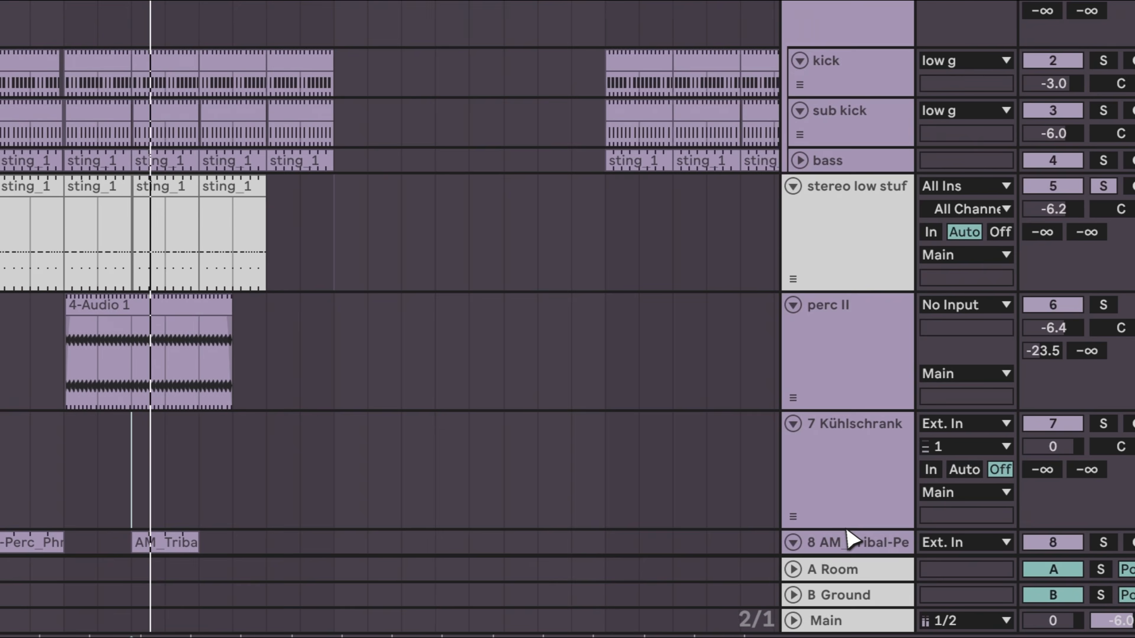
pyautogui.click(793, 423)
pyautogui.click(793, 449)
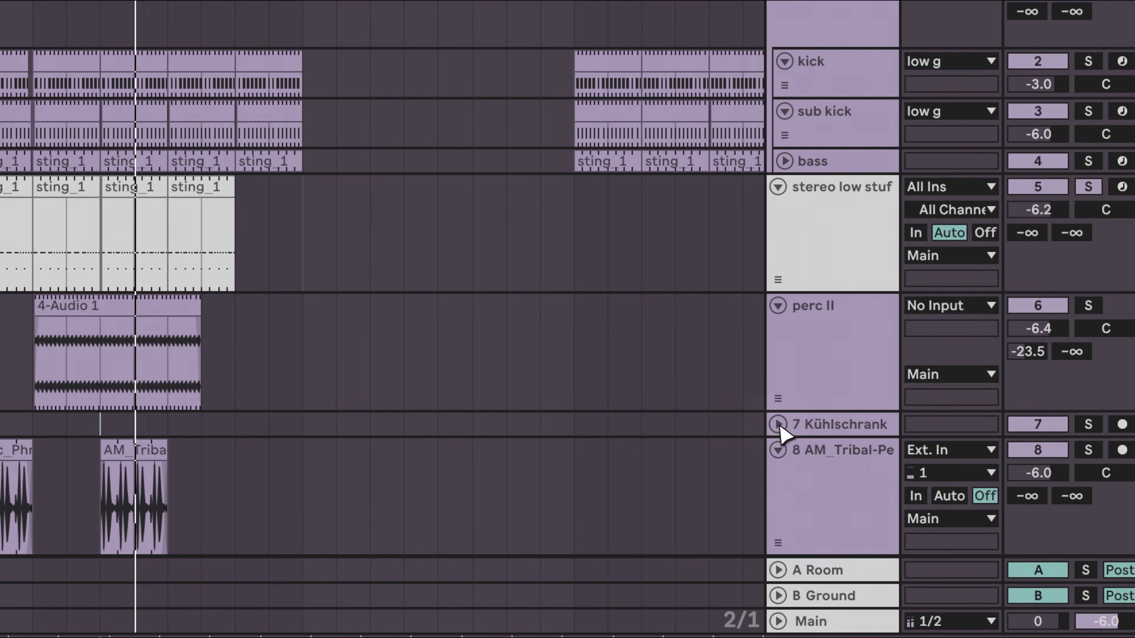
pyautogui.click(779, 451)
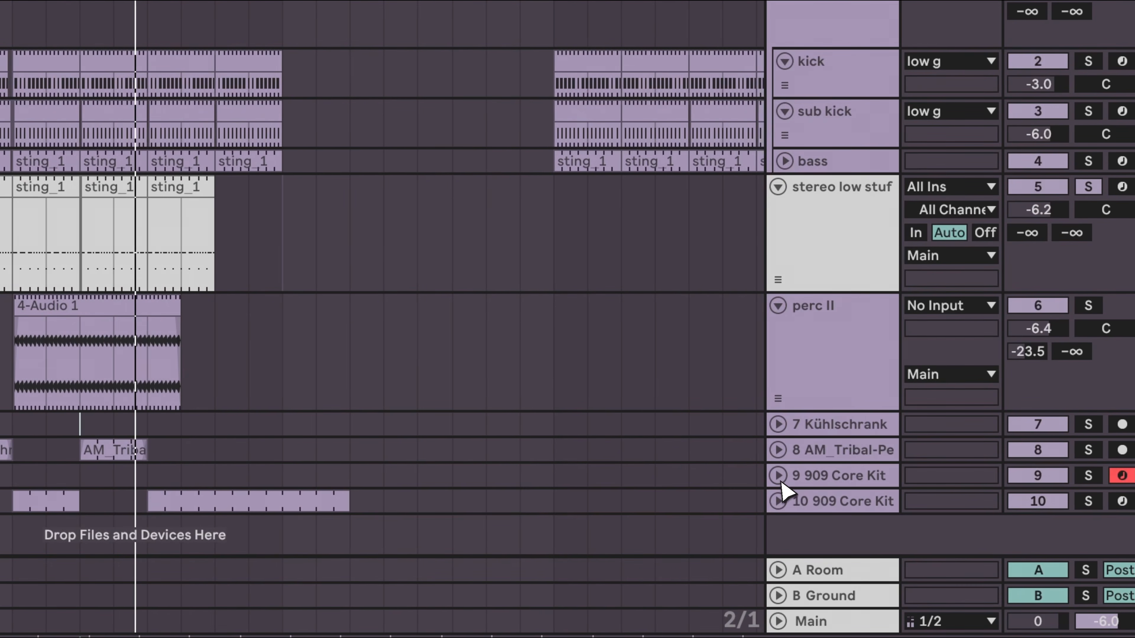
pyautogui.click(778, 305)
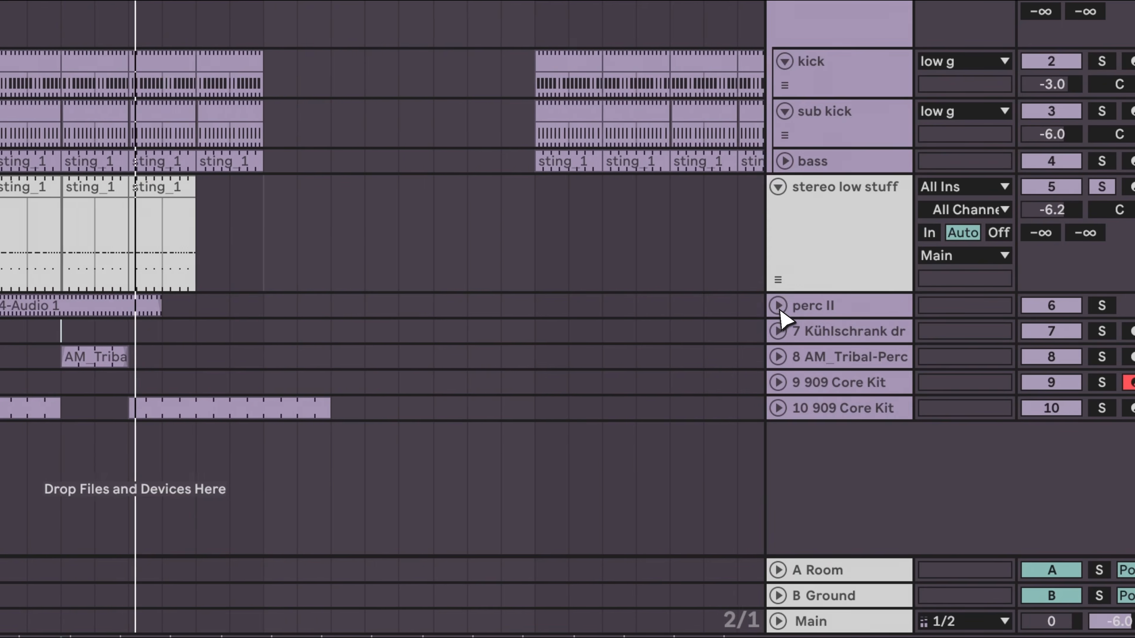
pyautogui.click(778, 186)
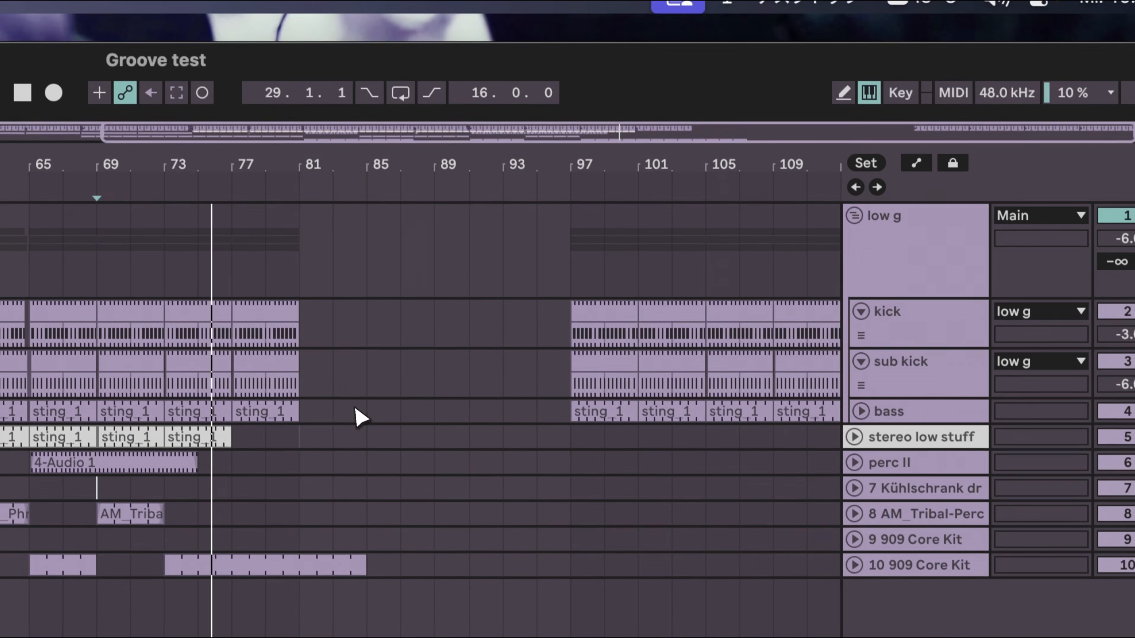
pyautogui.scroll(-3, 309, 183)
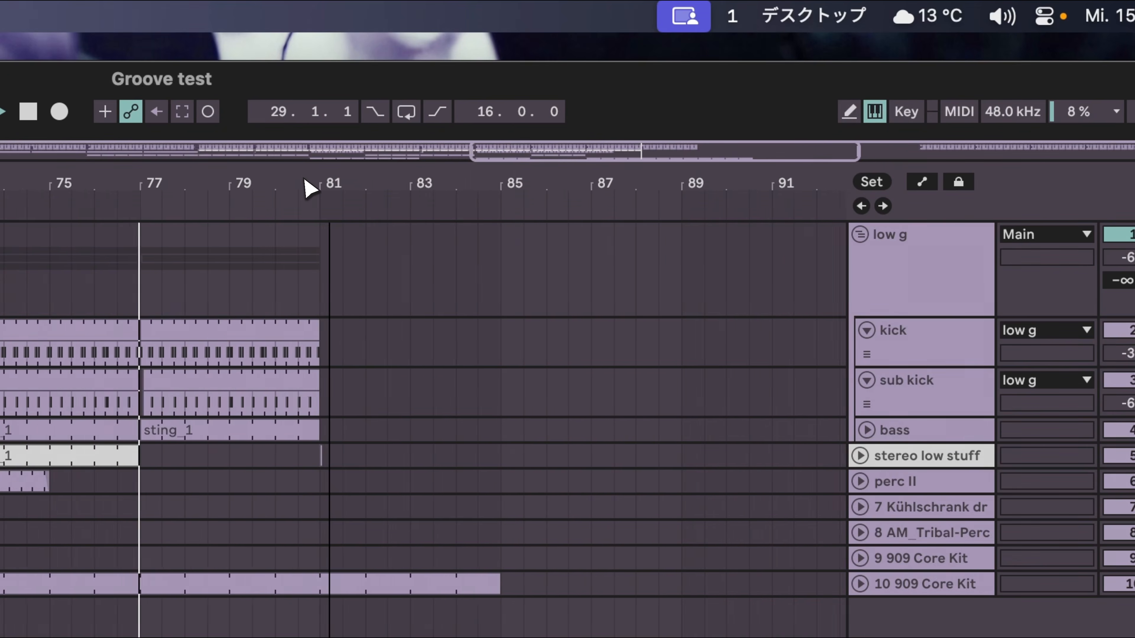
pyautogui.press('space')
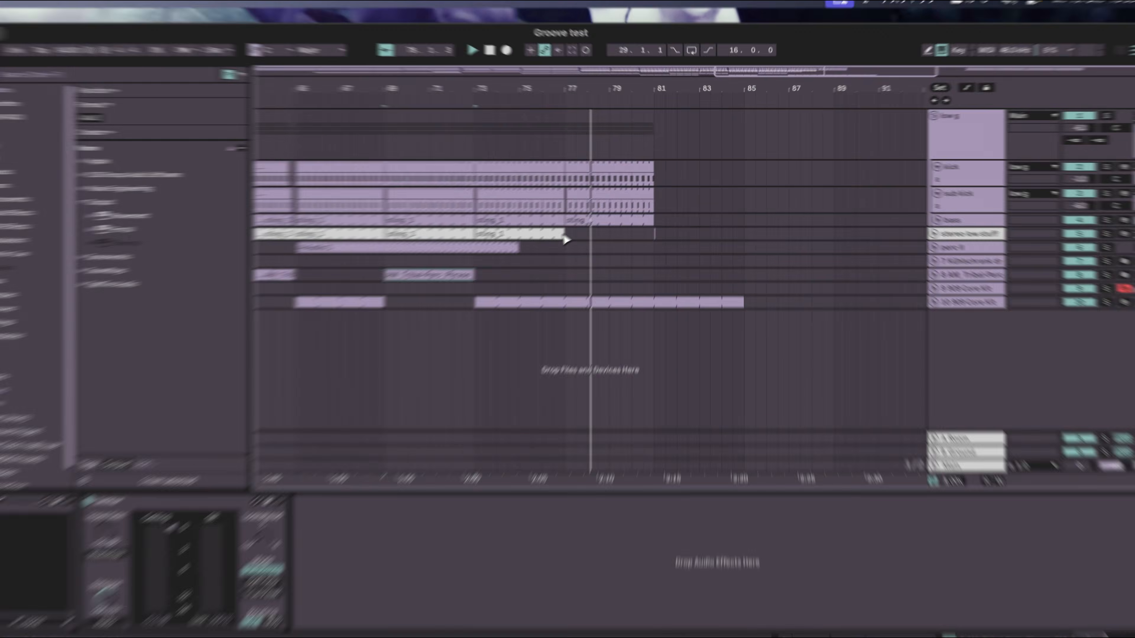
# Extend the stereo low stuff clip that starts at bar 73 until it ends at bar 89.
pyautogui.moveTo(566, 236); pyautogui.dragTo(612, 236)
pyautogui.click(562, 235)
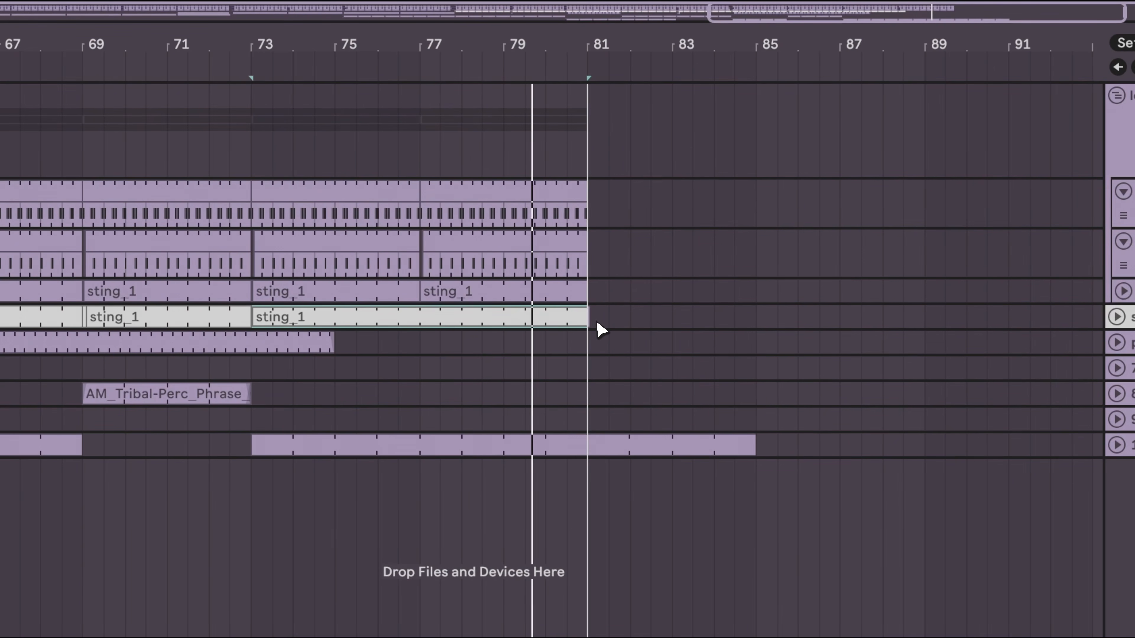
pyautogui.moveTo(659, 331); pyautogui.dragTo(756, 318)
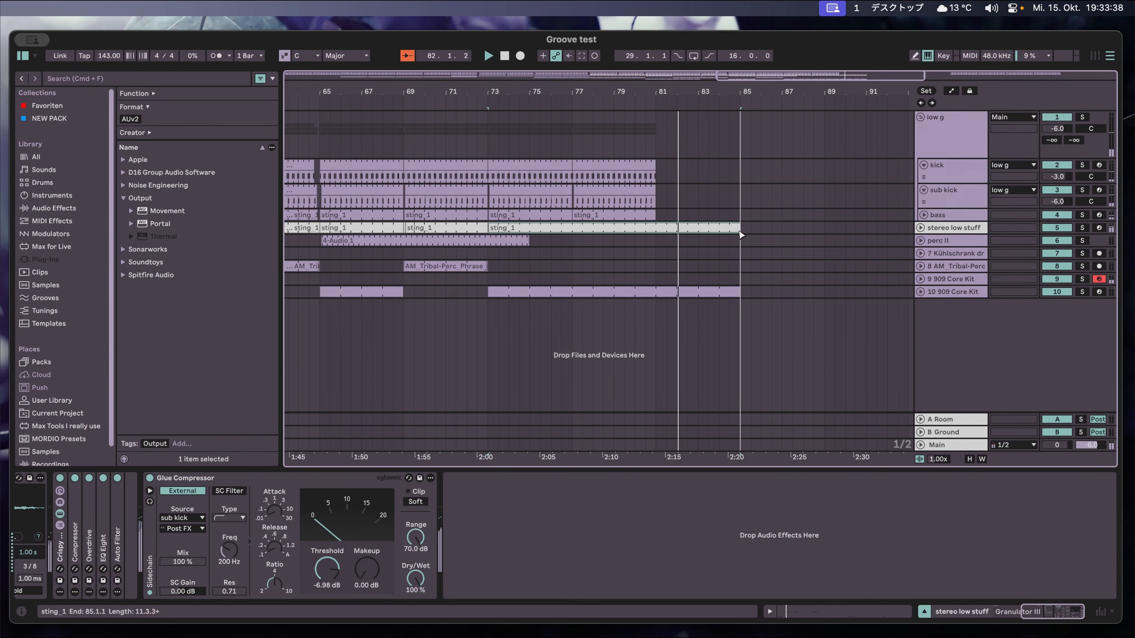
pyautogui.moveTo(804, 232); pyautogui.dragTo(824, 233)
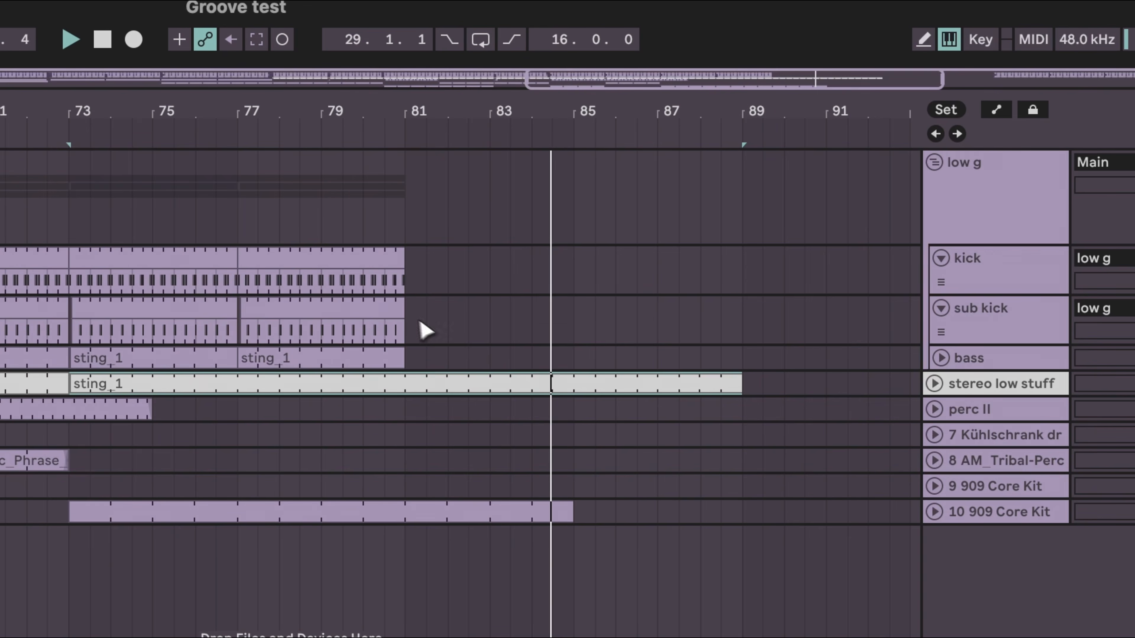
# Set the last clips' ends to bar 85 for kick, bar 88 for stereo low stuff and bar 89 for the second 909 Core Kit.
pyautogui.moveTo(404, 326)
pyautogui.mouseDown()
pyautogui.moveTo(484, 327)
pyautogui.moveTo(357, 327)
pyautogui.moveTo(433, 327)
pyautogui.moveTo(403, 331)
pyautogui.mouseUp()
pyautogui.moveTo(405, 260); pyautogui.dragTo(597, 279)
pyautogui.press('space')
pyautogui.hscroll(3, 686, 443)
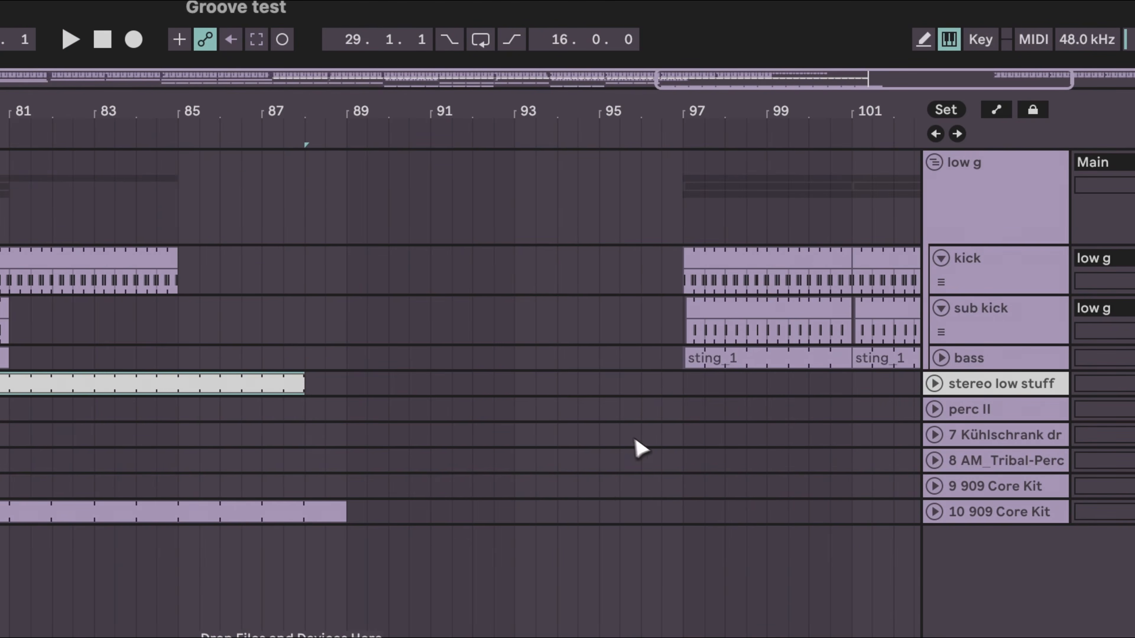
# Move the kick, sub kick and bass clips from bar 97 to bar 89 and add perc II's 4-Audio 1 Session clip there.
pyautogui.scroll(-5, 663, 189)
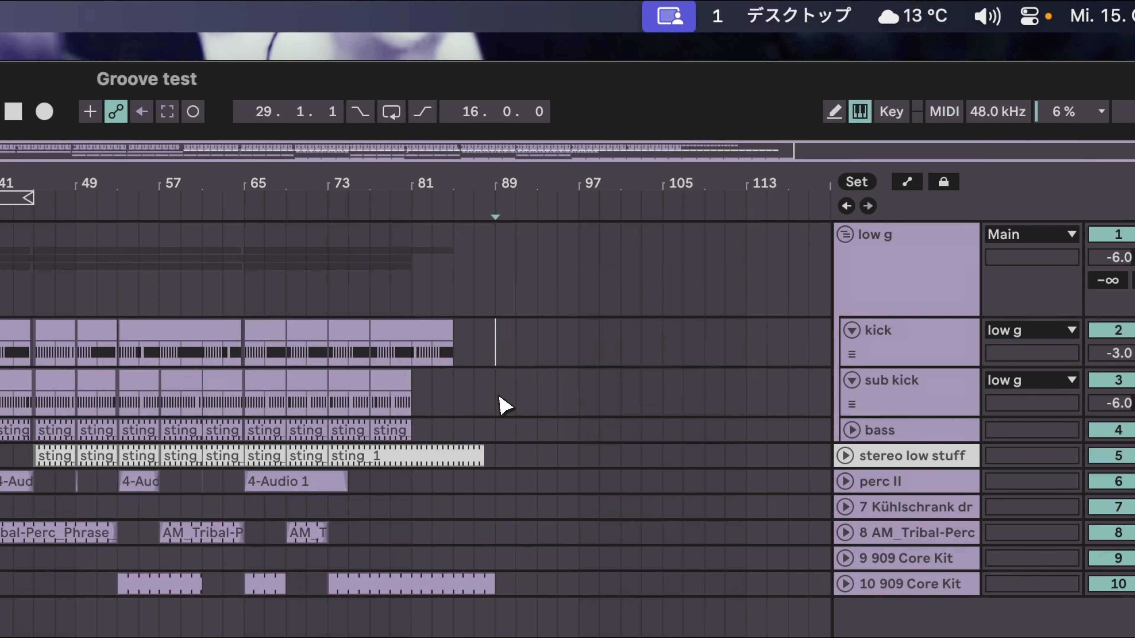
pyautogui.press('Tab')
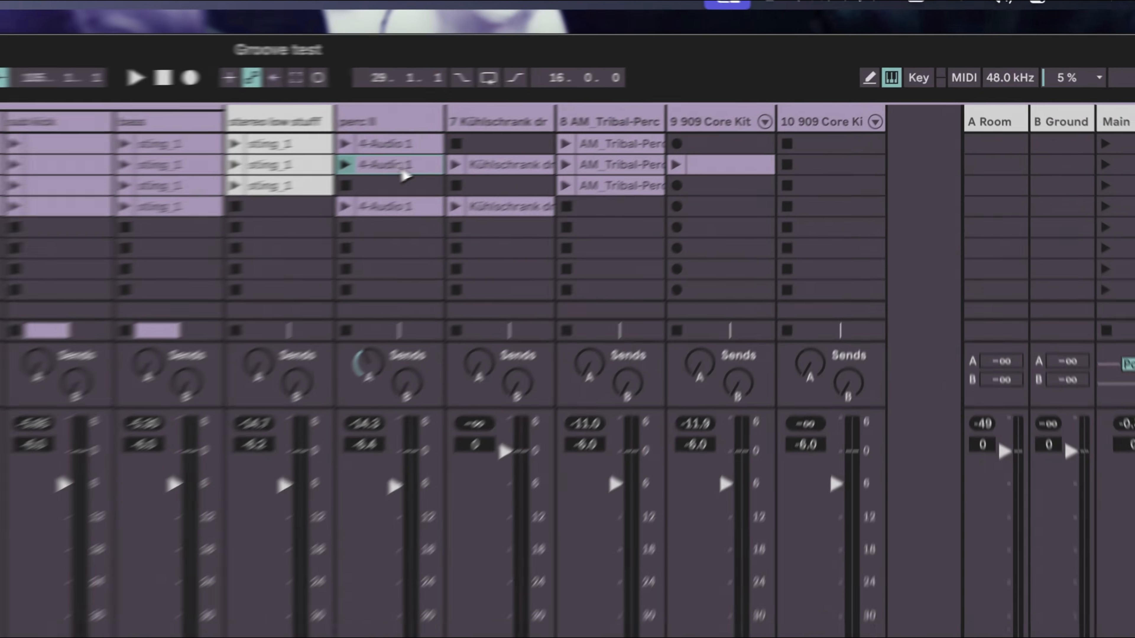
pyautogui.press('Tab')
pyautogui.click(521, 459)
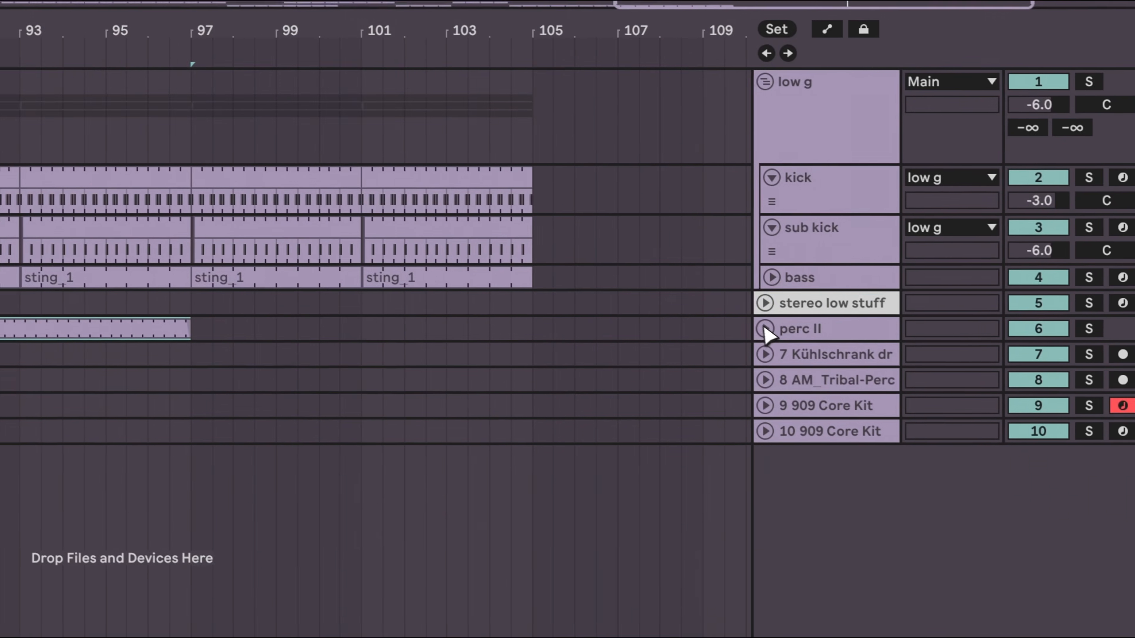
# Consolidate the perc II clip of bars 89 to 97 and give it a fade-in spanning almost its full length.
pyautogui.click(863, 456)
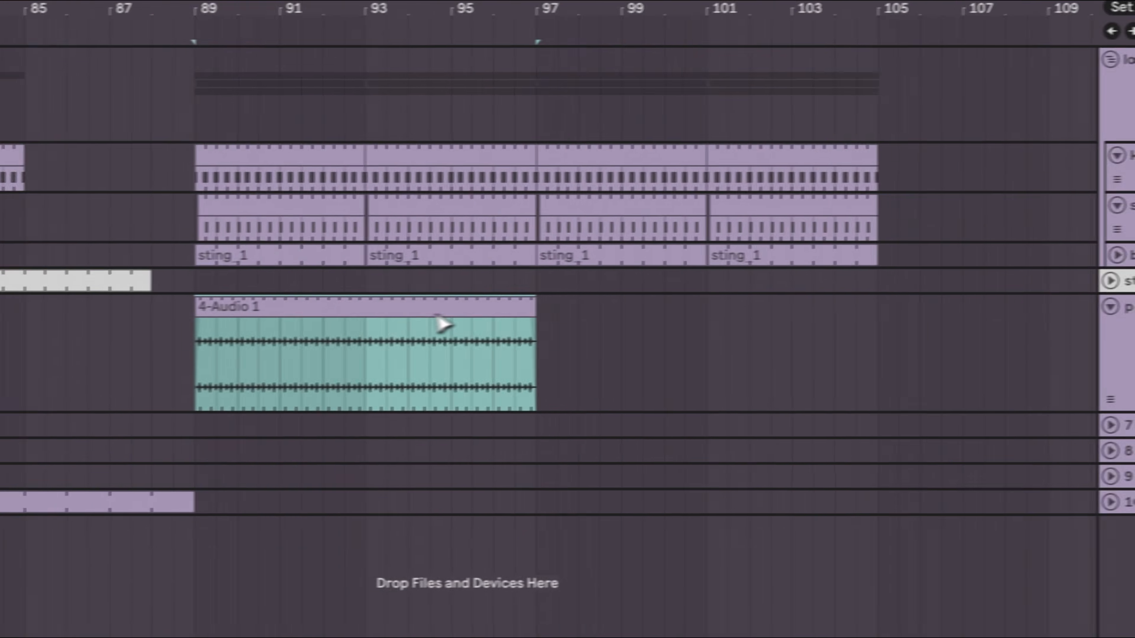
pyautogui.press('super+j')
pyautogui.moveTo(365, 317); pyautogui.dragTo(619, 323)
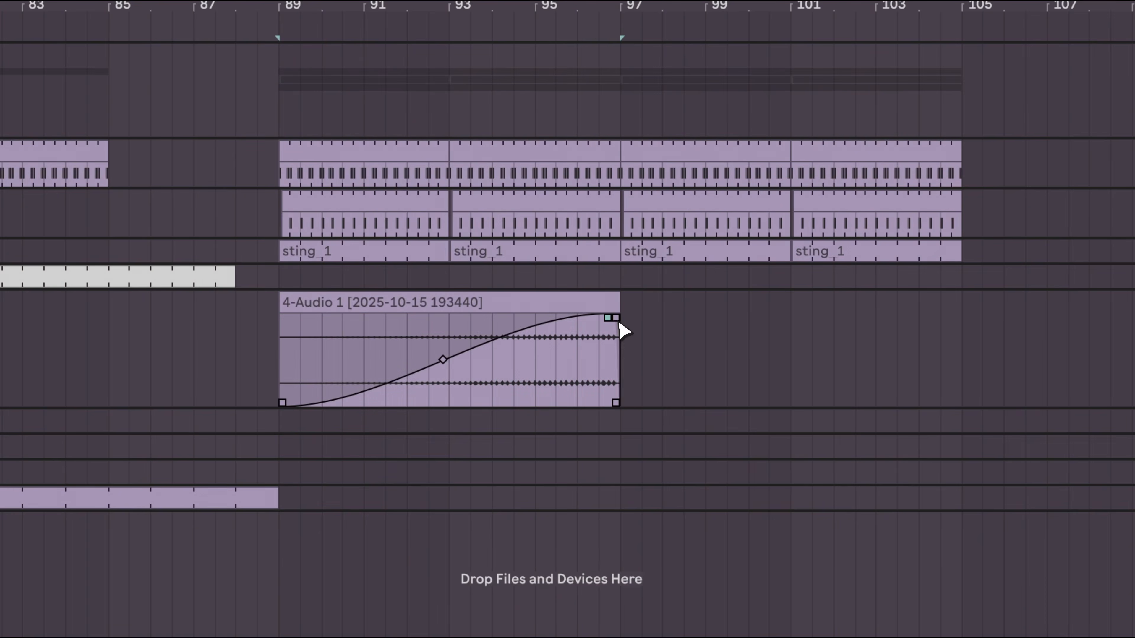
# Move the faded perc II clip to start at bar 93 and duplicate it to bar 101 without the fade-in.
pyautogui.moveTo(504, 313); pyautogui.dragTo(671, 316)
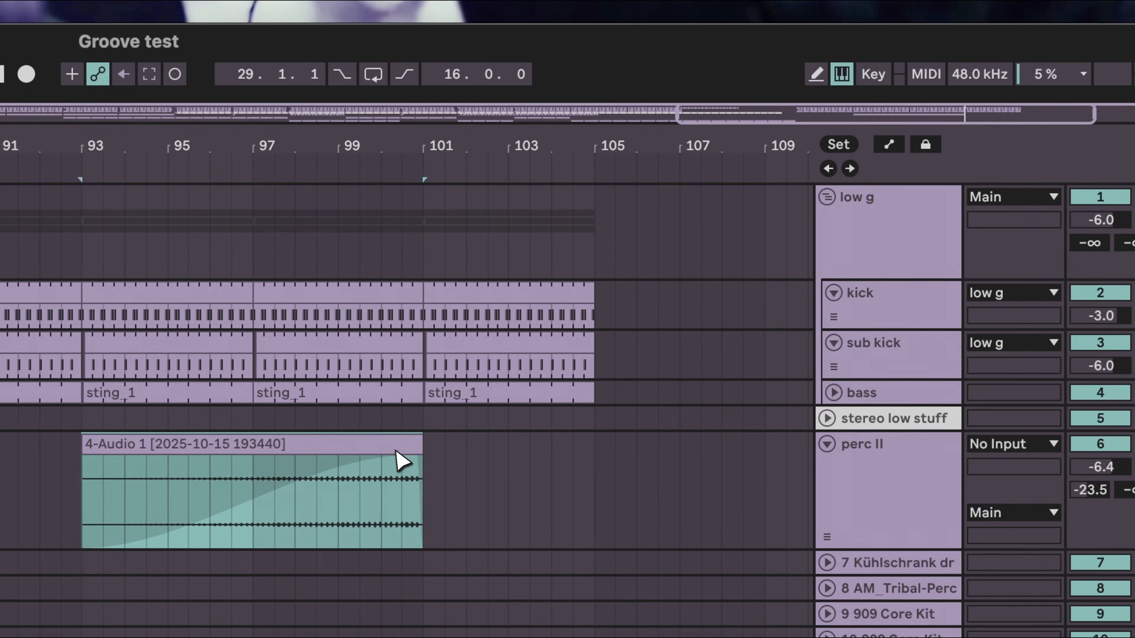
pyautogui.press('super+d')
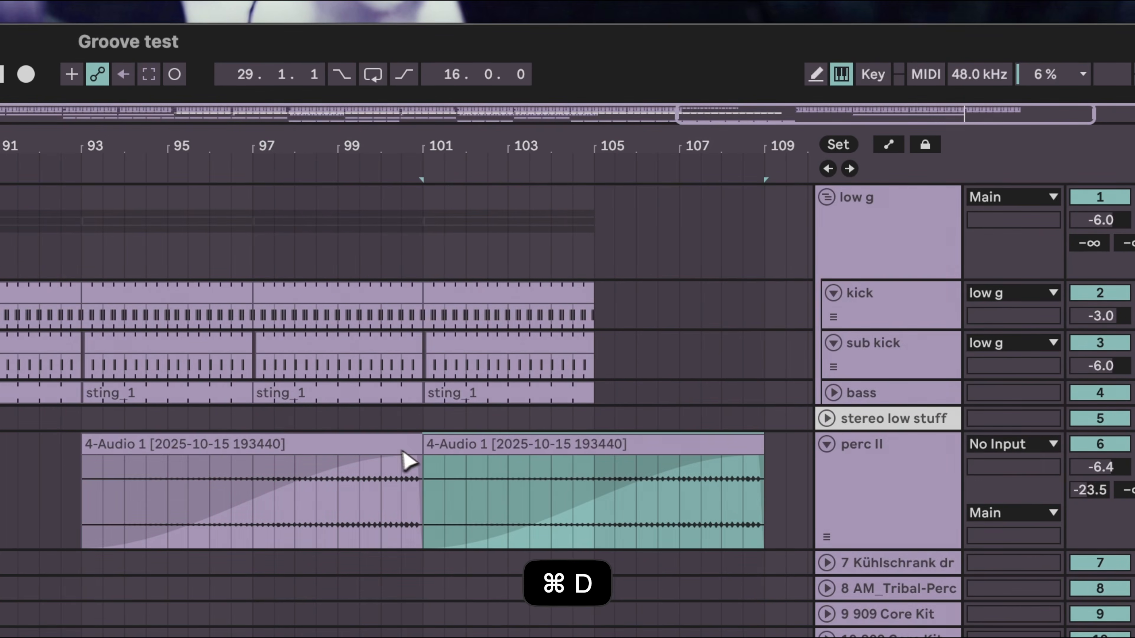
pyautogui.moveTo(478, 149); pyautogui.dragTo(483, 98)
# Play back the arrangement from about bar 78 to about bar 106 to check the new break and re-entry.
pyautogui.click(389, 243)
pyautogui.press('space')
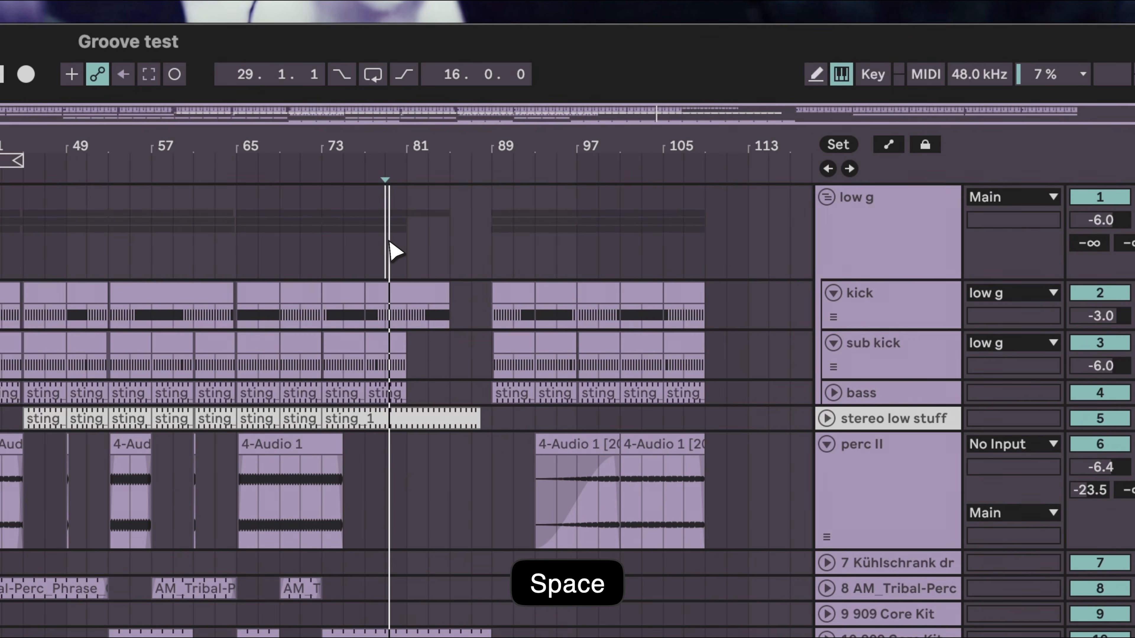
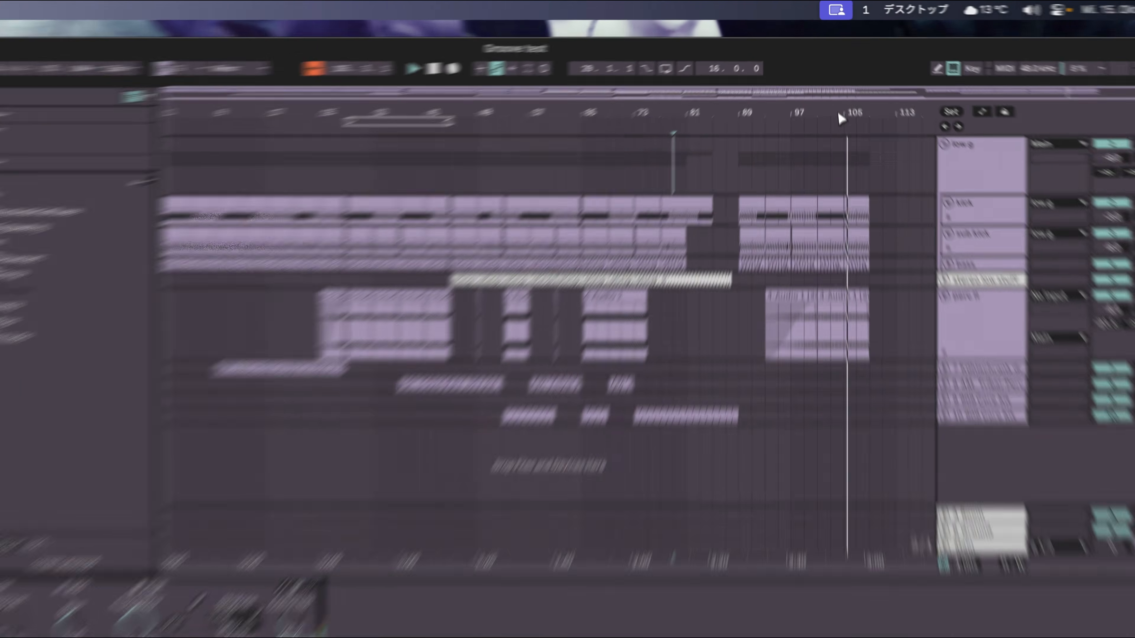
pyautogui.moveTo(834, 91); pyautogui.dragTo(830, 92)
pyautogui.moveTo(845, 191); pyautogui.dragTo(856, 193)
pyautogui.press('space')
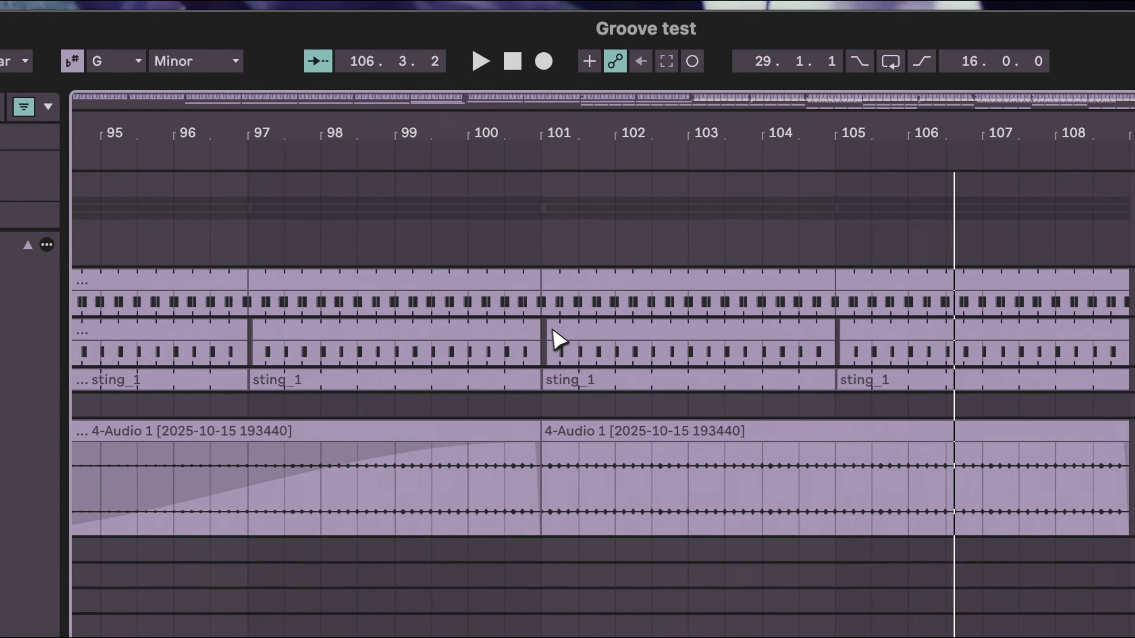
# Duplicate the sub kick clip over bars 101 to 109 so the short gaps at bars 101 and 105 are filled.
pyautogui.click(226, 382)
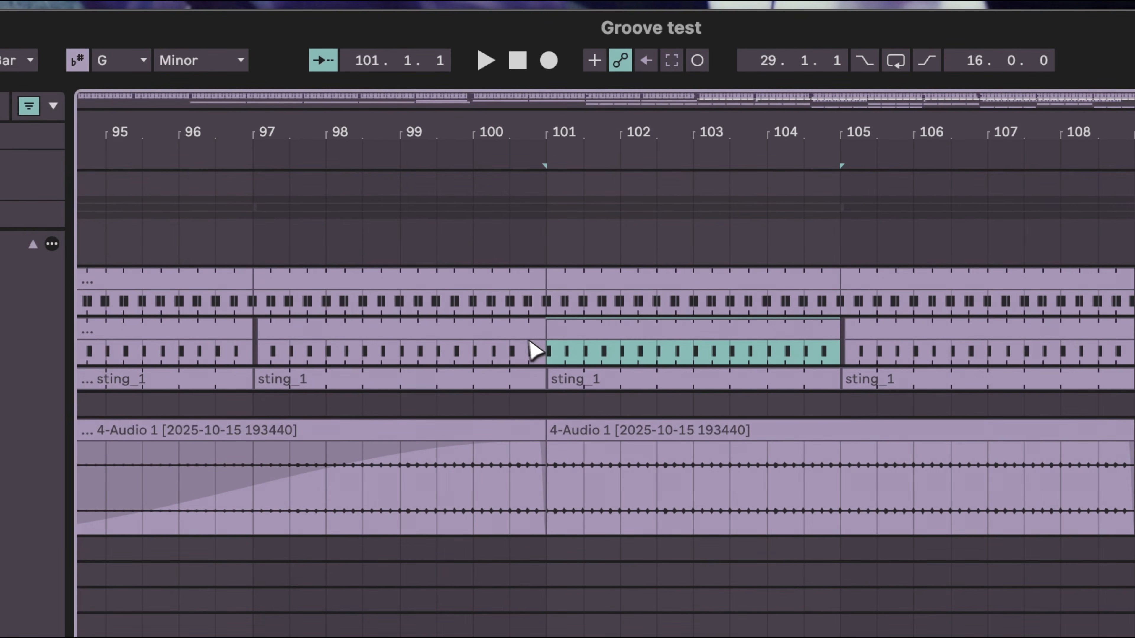
pyautogui.press('super+d')
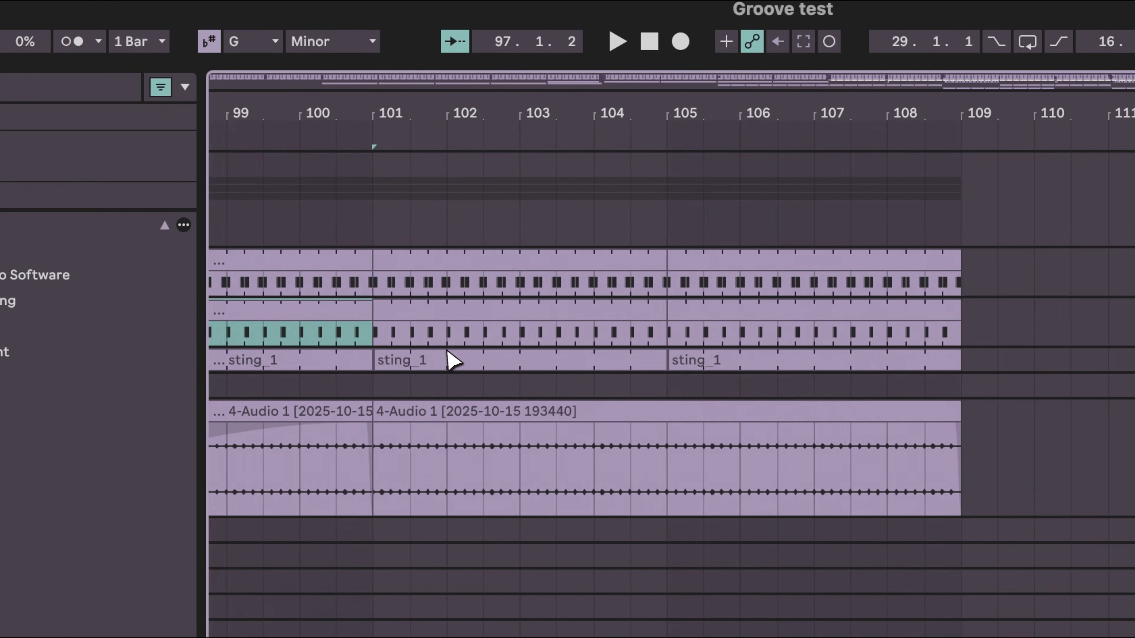
# Delete the last half bar of the kick before bar 97 and narrow the editing grid.
pyautogui.hscroll(-15, 449, 352)
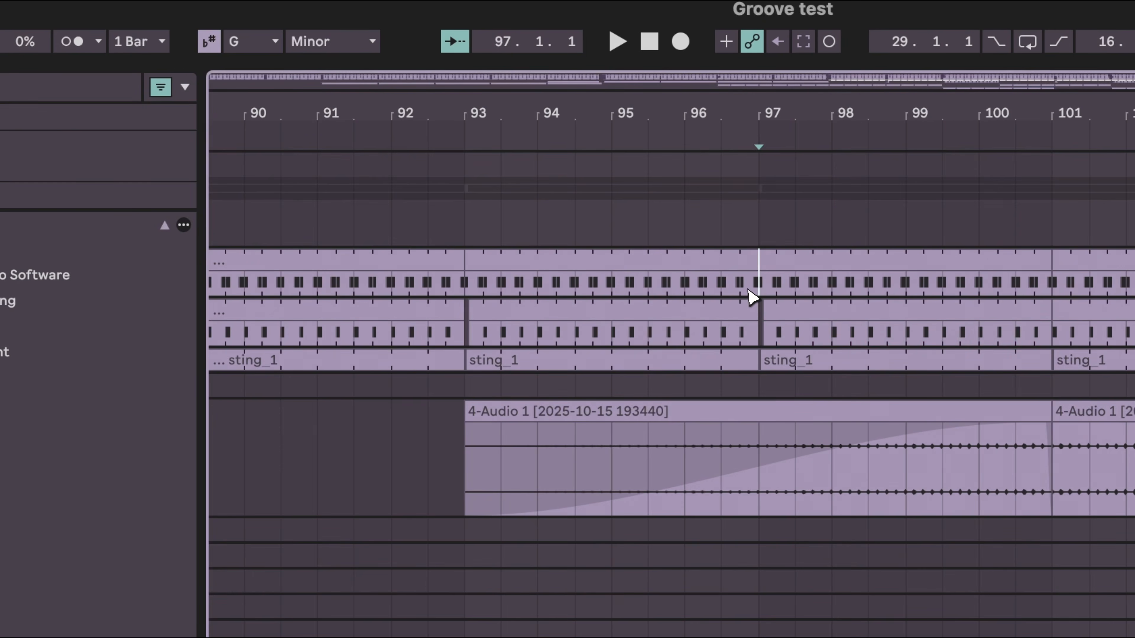
pyautogui.moveTo(749, 291); pyautogui.dragTo(730, 257)
pyautogui.press('Delete')
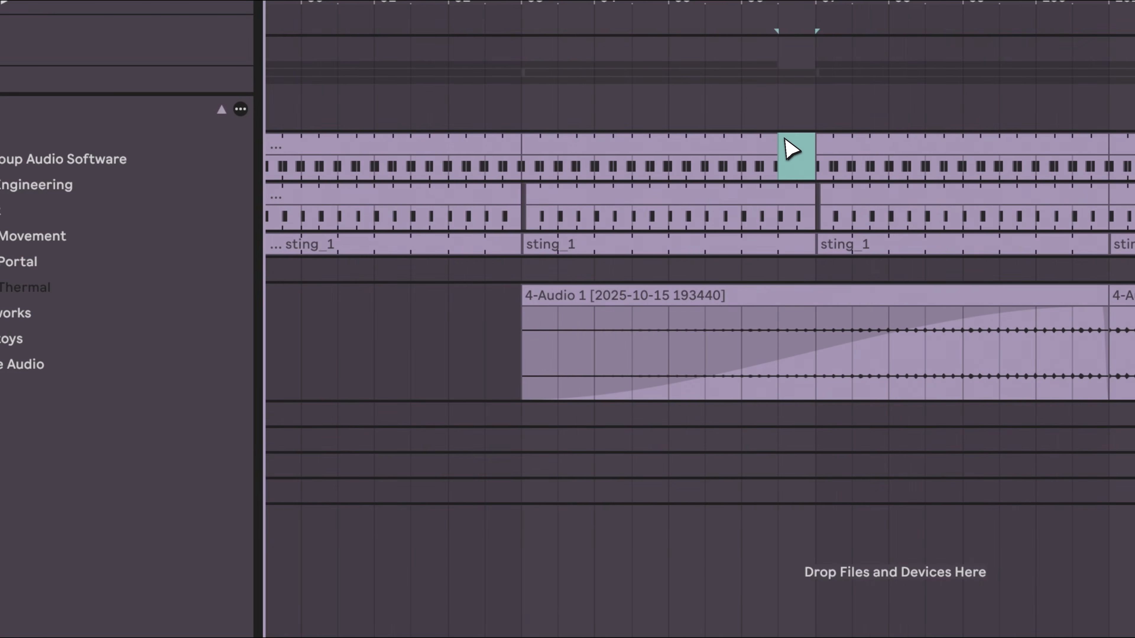
pyautogui.press('super+1')
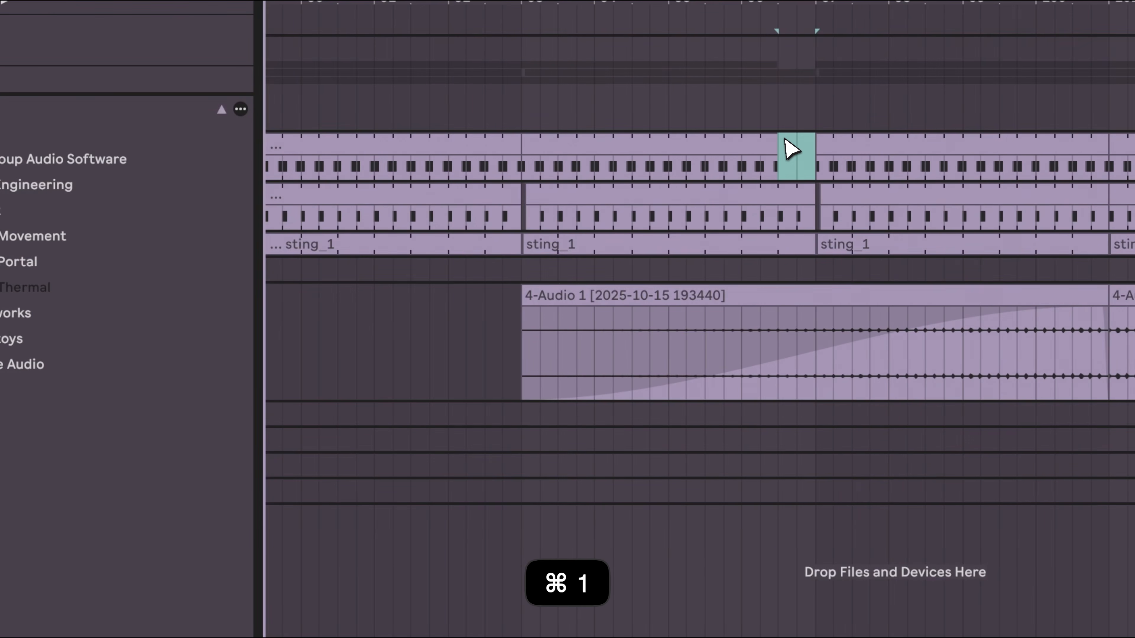
# Narrow the kick gap before bar 97 so it starts at 96.4.1, and play back the transition from bar 91.
pyautogui.moveTo(777, 144); pyautogui.dragTo(798, 144)
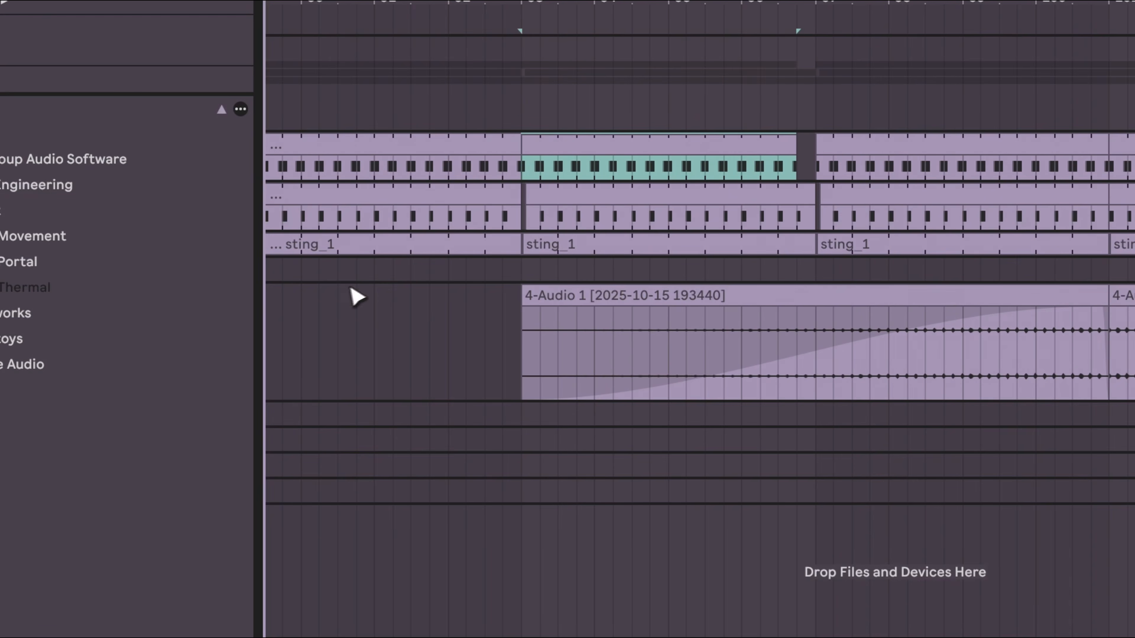
pyautogui.click(529, 197)
pyautogui.press('space')
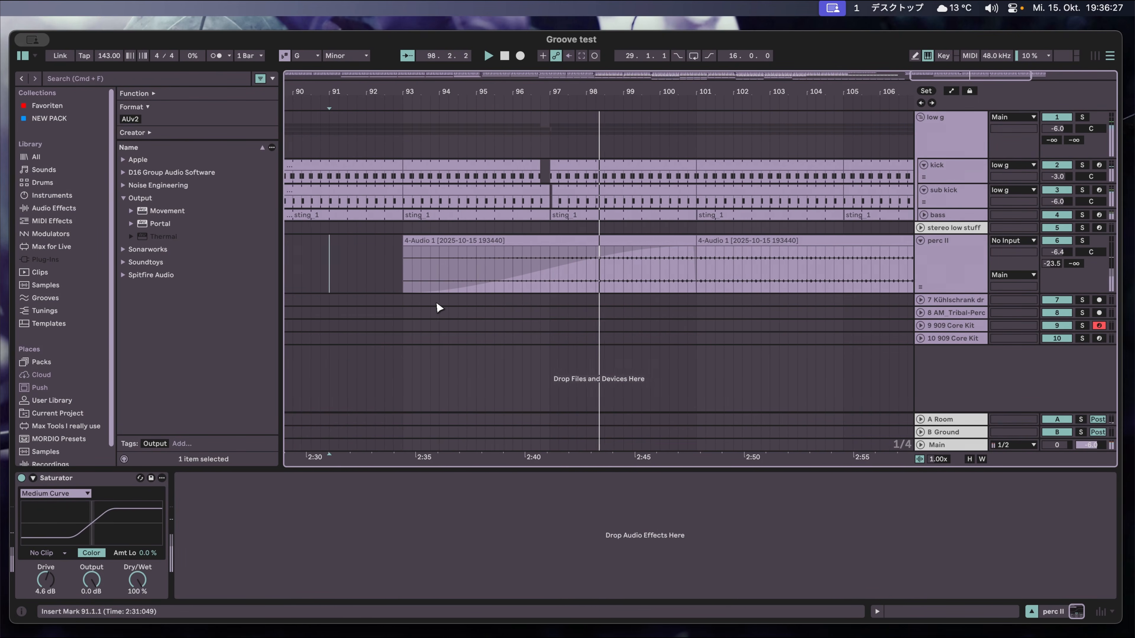
pyautogui.press('space')
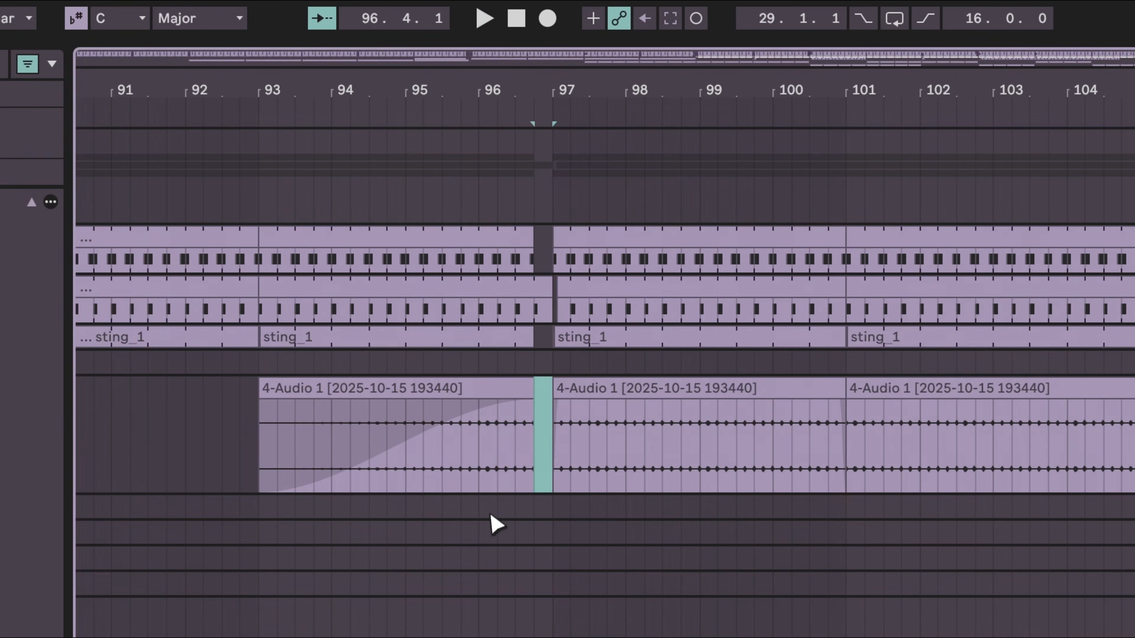
# Remove the last beat before bar 97 from sub kick, bass and perc II, start the following sub kick at 97, and extend the kick to 96.4.3.
pyautogui.press('space')
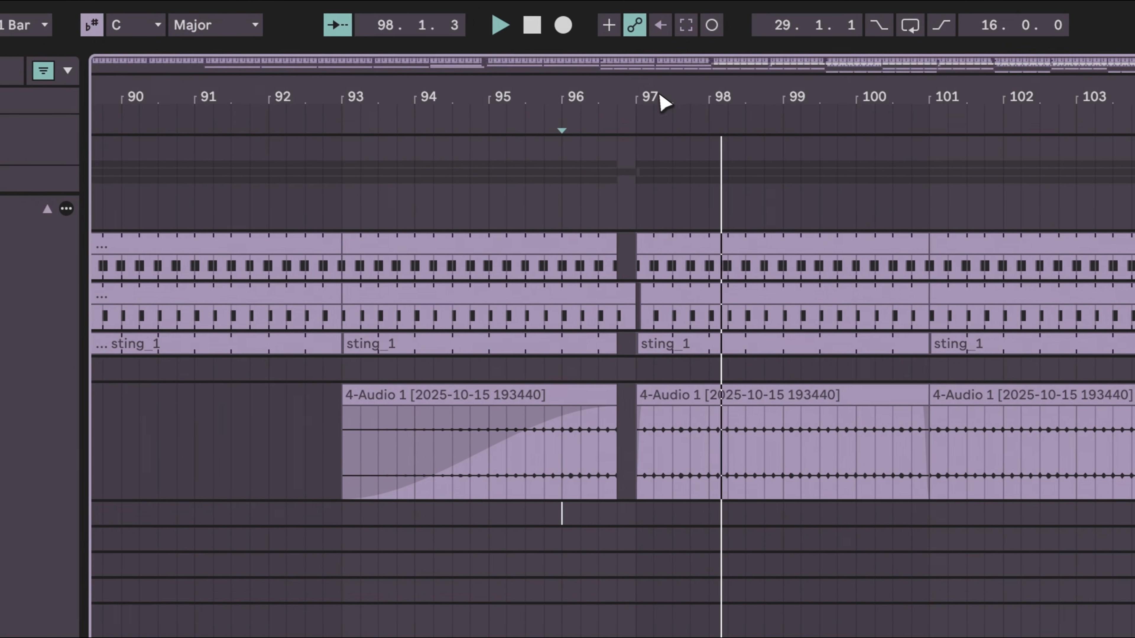
pyautogui.scroll(5, 651, 99)
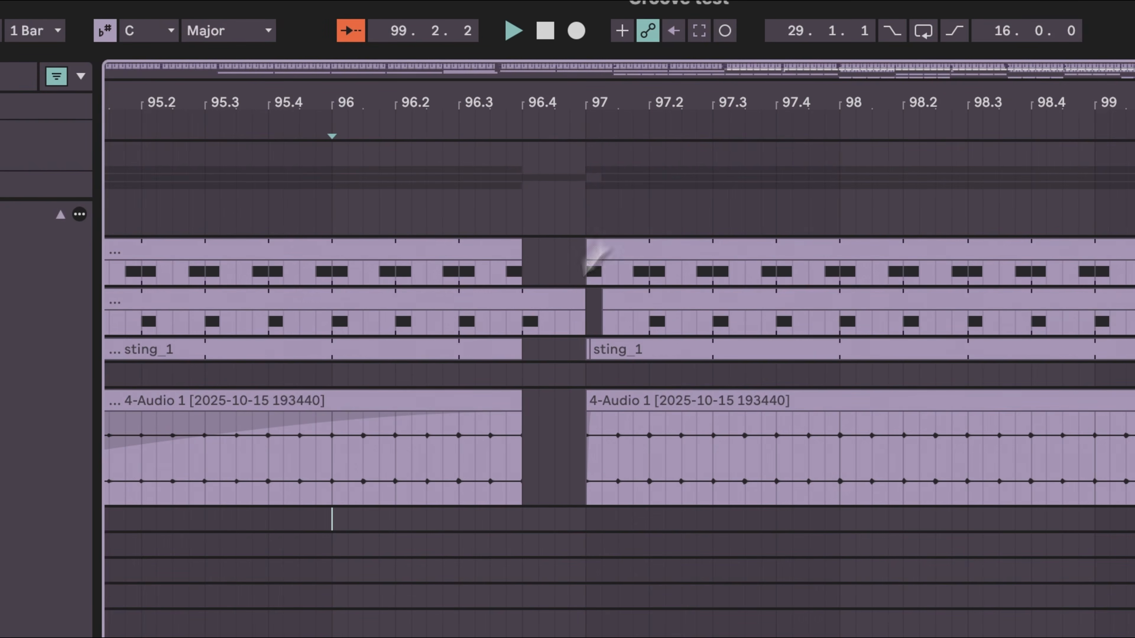
pyautogui.moveTo(602, 302); pyautogui.dragTo(587, 302)
pyautogui.moveTo(522, 251); pyautogui.dragTo(555, 251)
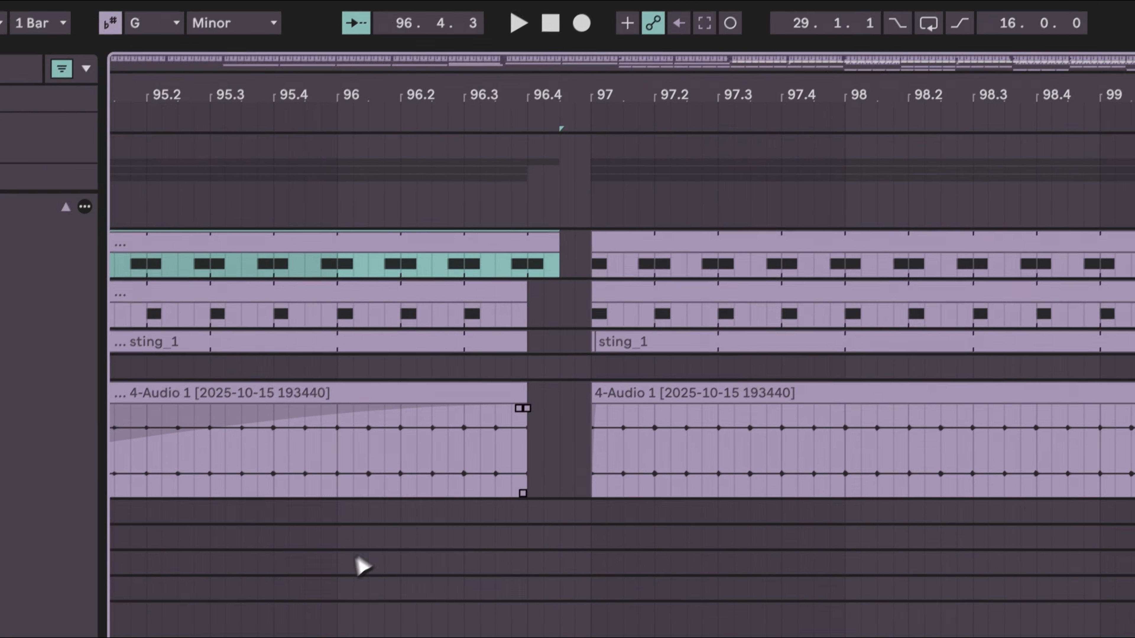
# Play back the reworked gap before bar 97 from about bar 96 to check the re-entry.
pyautogui.click(353, 572)
pyautogui.press('space')
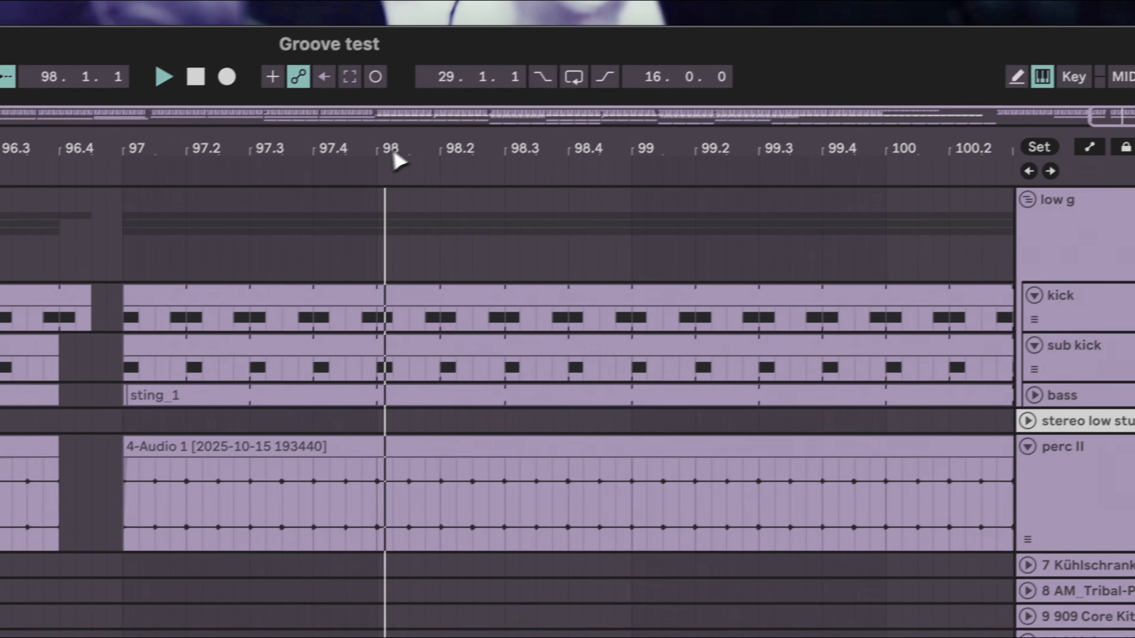
pyautogui.moveTo(736, 56); pyautogui.dragTo(732, 53)
pyautogui.moveTo(341, 165); pyautogui.dragTo(341, 165)
pyautogui.press('space')
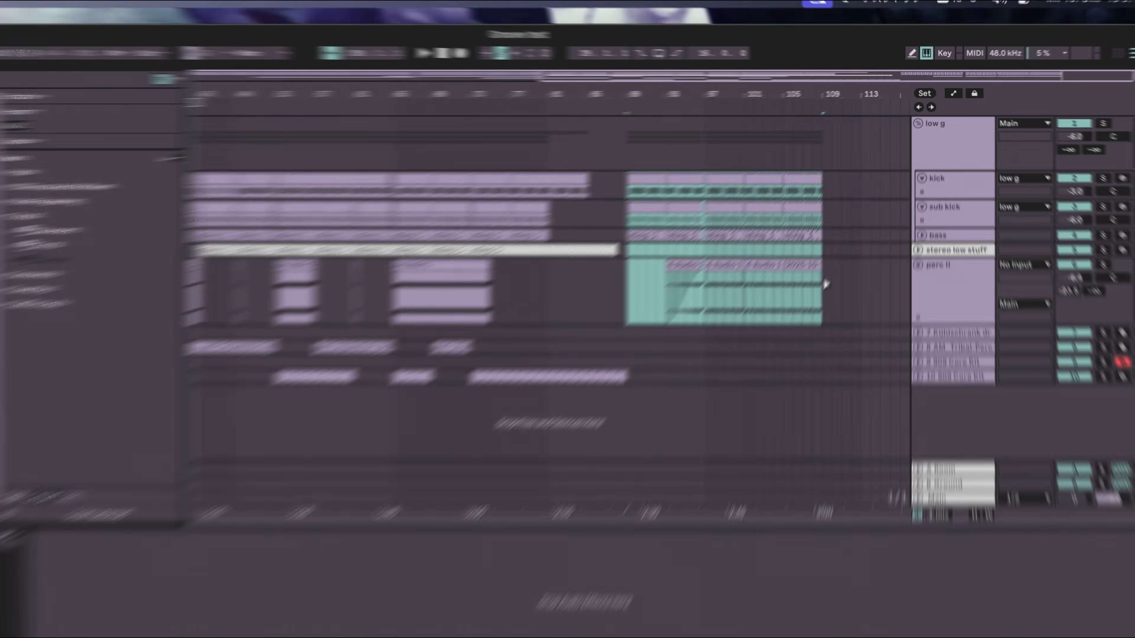
# Duplicate the section from bar 89 to 109 four times and delete the last copy so the arrangement ends at bar 169.
pyautogui.press('super+d')
pyautogui.press('super+d')
pyautogui.press('super+d')
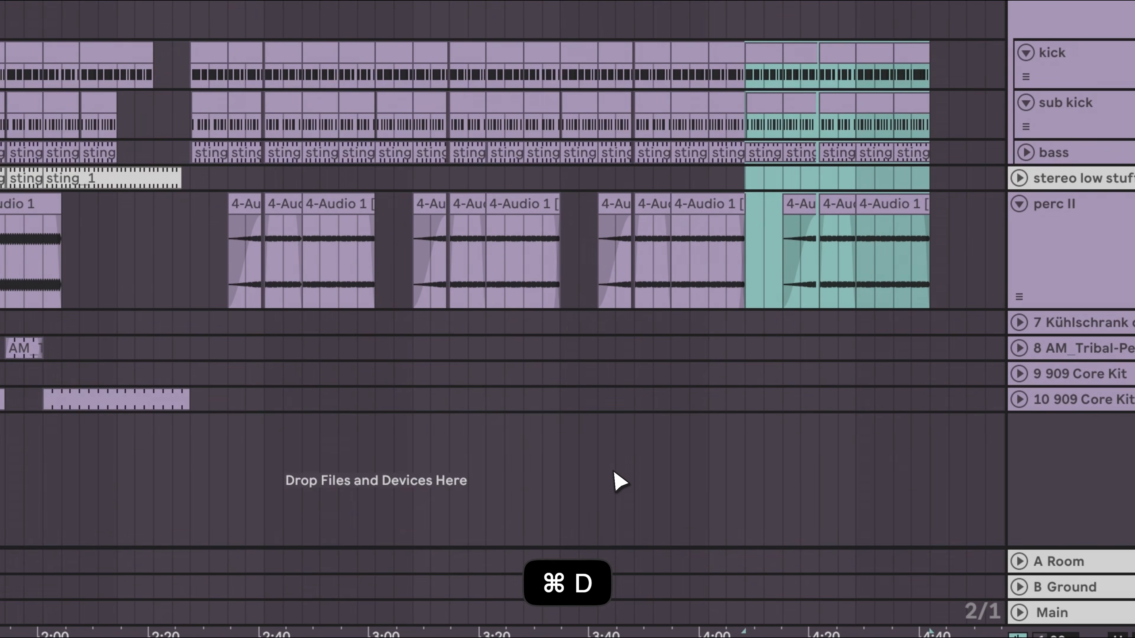
pyautogui.press('super+d')
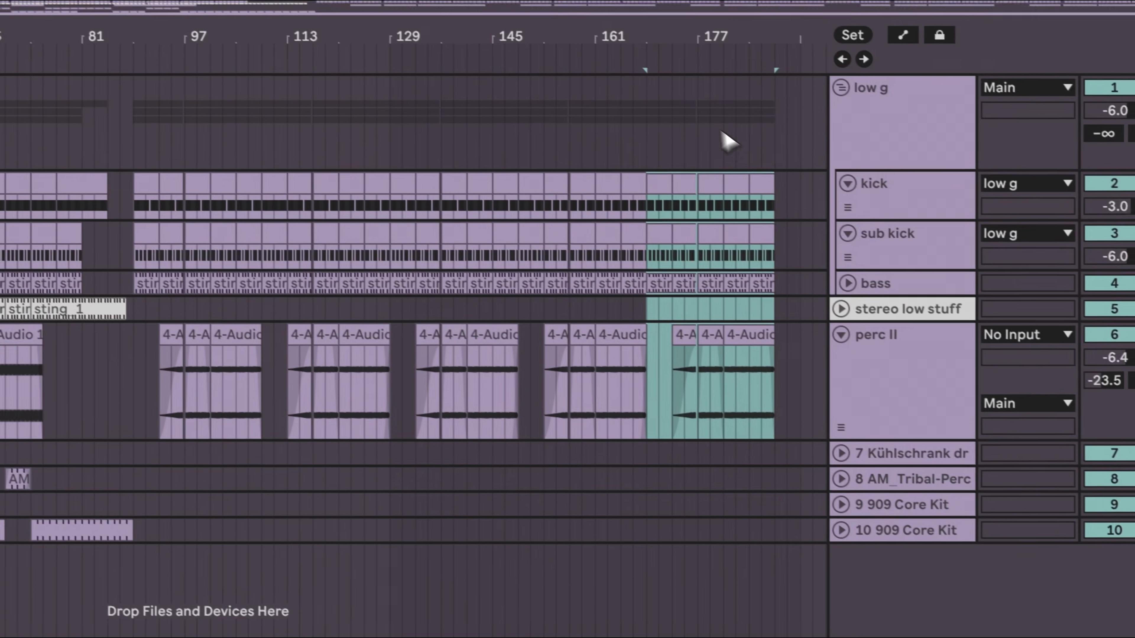
pyautogui.press('BackSpace')
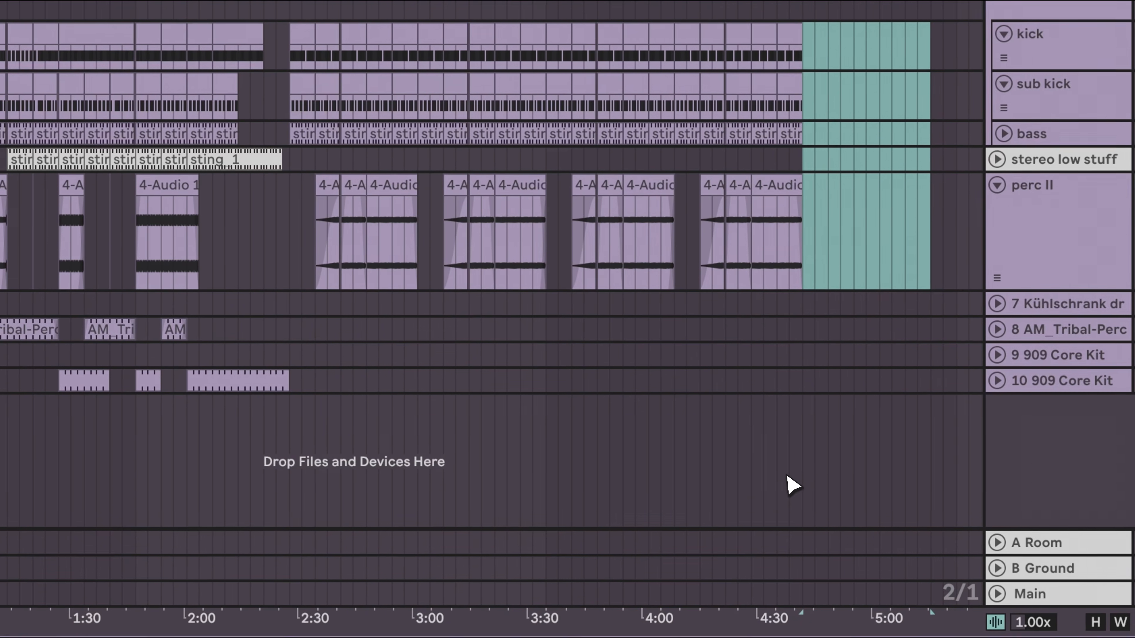
# Replace the perc II copies after bar 109 with pasted clips from bar 129 to 153 that end in a fade-out.
pyautogui.click(631, 520)
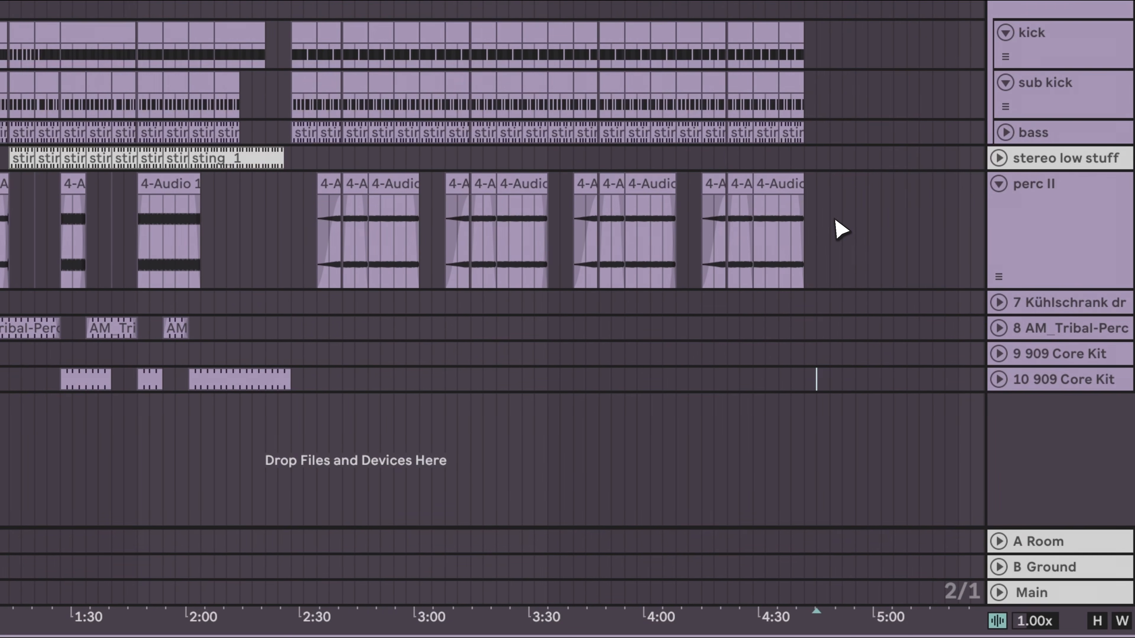
pyautogui.click(548, 208)
pyautogui.press('super+v')
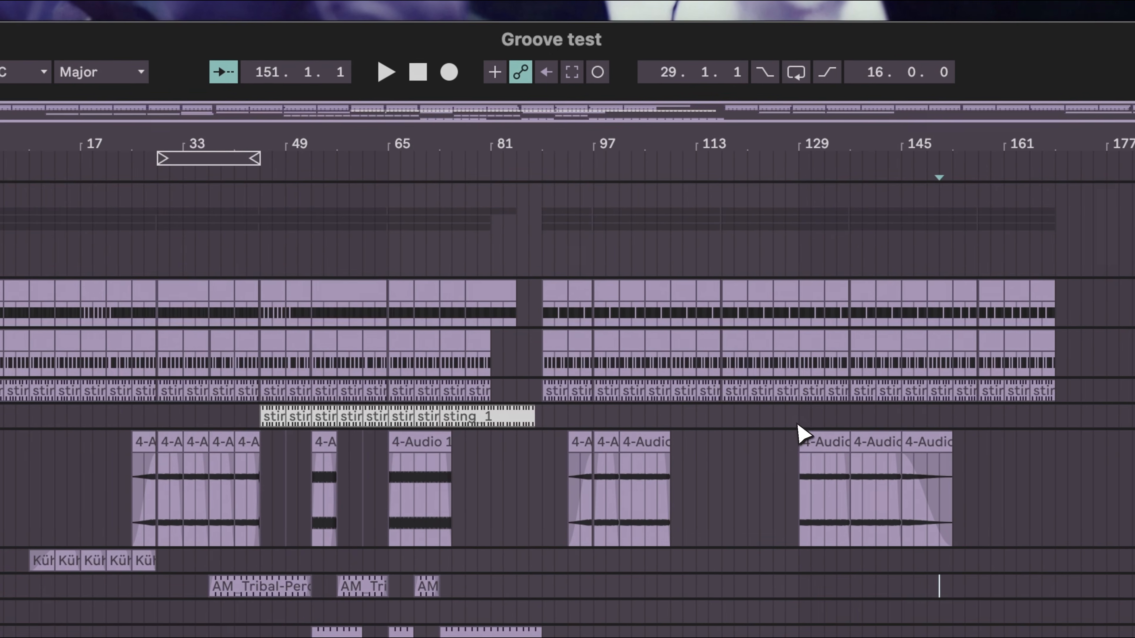
# Cut short staggered gaps into the kick, sub kick and bass just before bar 129.
pyautogui.moveTo(799, 424); pyautogui.dragTo(789, 425)
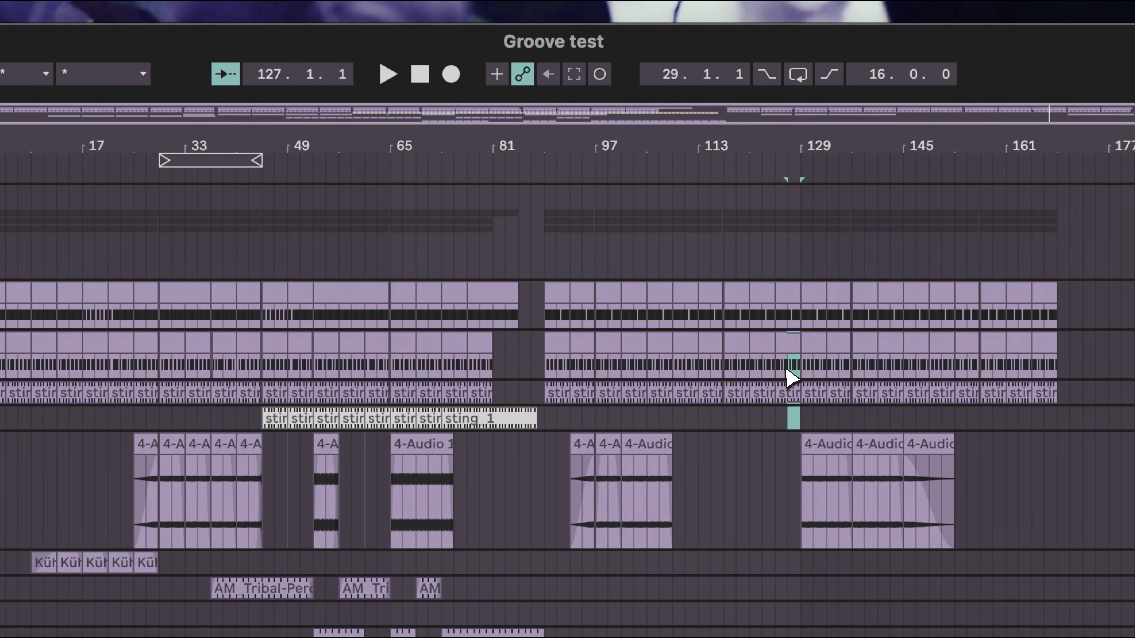
pyautogui.moveTo(806, 144); pyautogui.dragTo(806, 147)
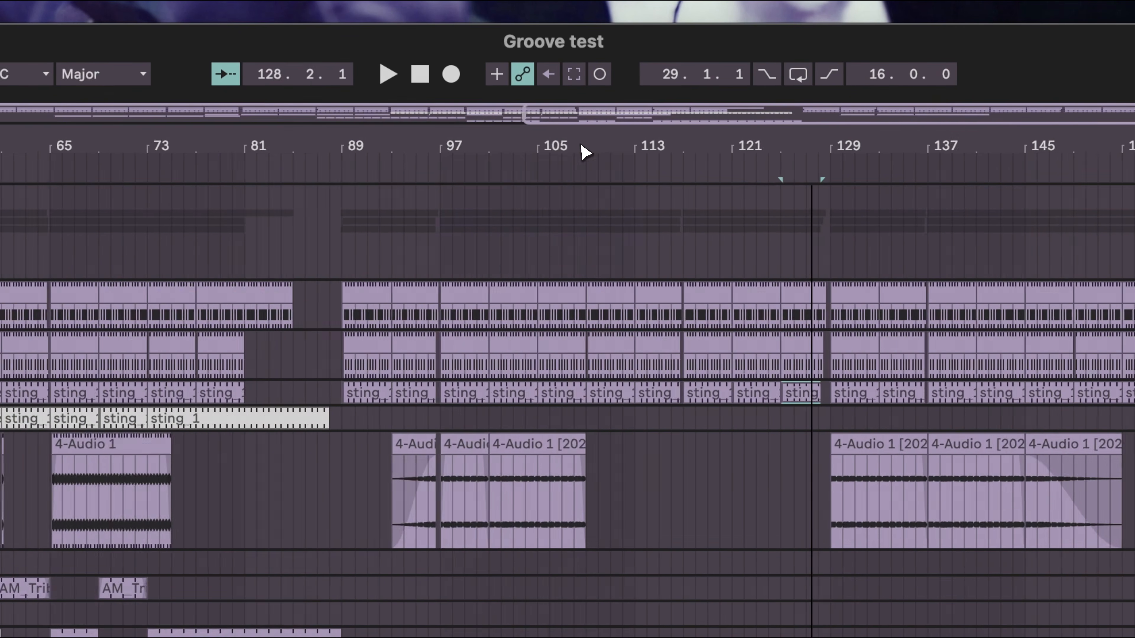
pyautogui.moveTo(583, 152); pyautogui.dragTo(582, 145)
# Copy the long sting_1 clip at bar 73 on the stereo low stuff track to bar 109.
pyautogui.click(364, 419)
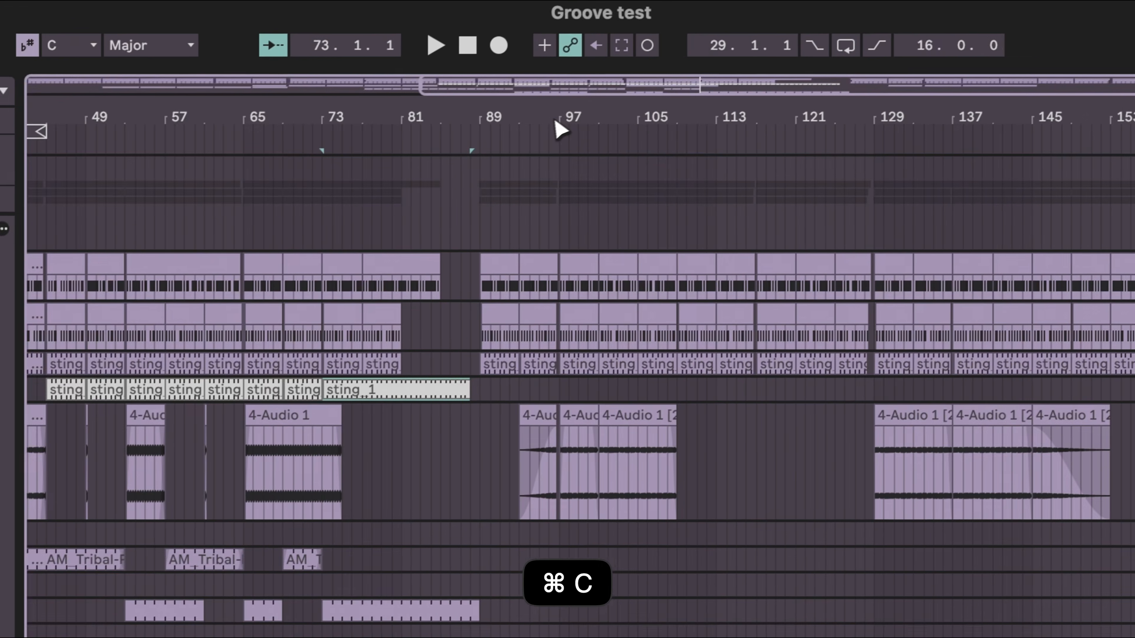
pyautogui.moveTo(849, 14); pyautogui.dragTo(845, 9)
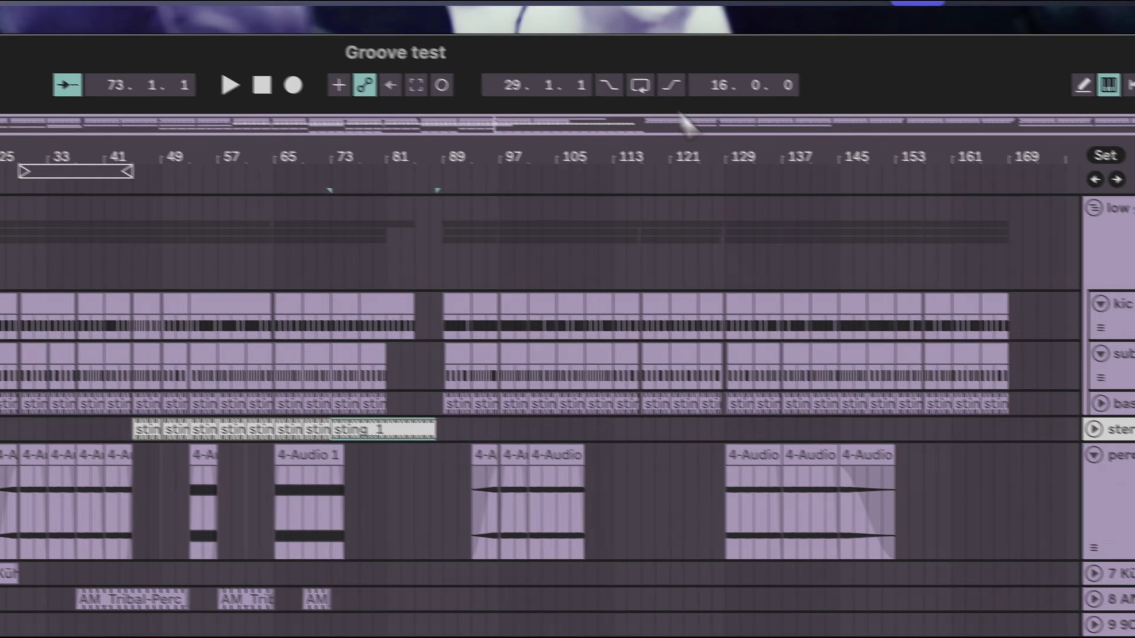
pyautogui.moveTo(697, 159); pyautogui.dragTo(698, 159)
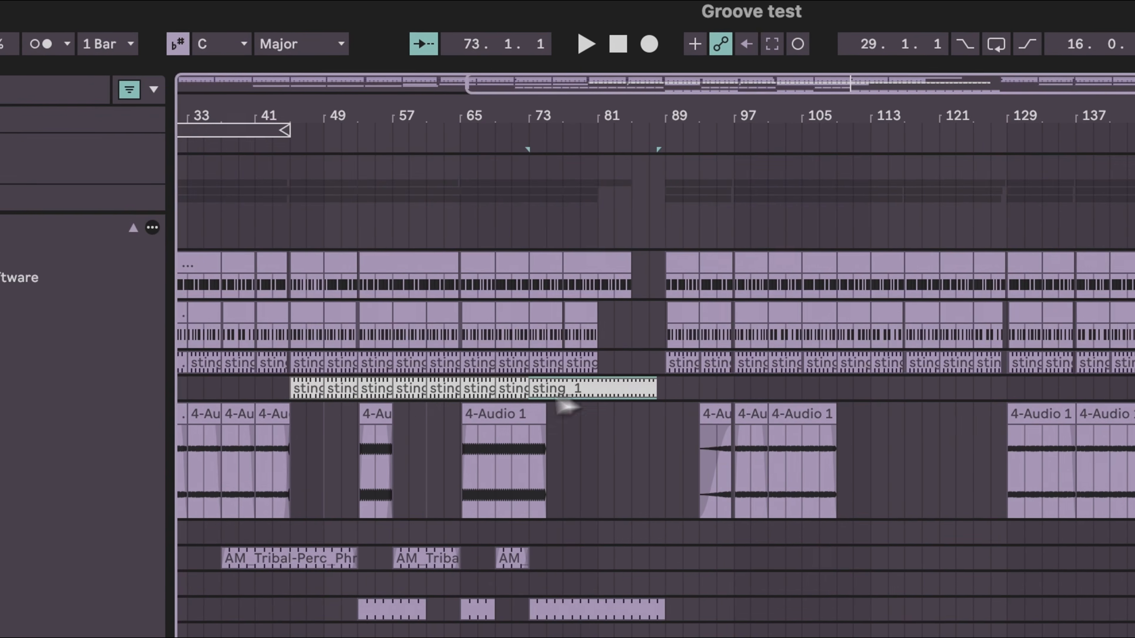
pyautogui.moveTo(609, 112); pyautogui.dragTo(608, 111)
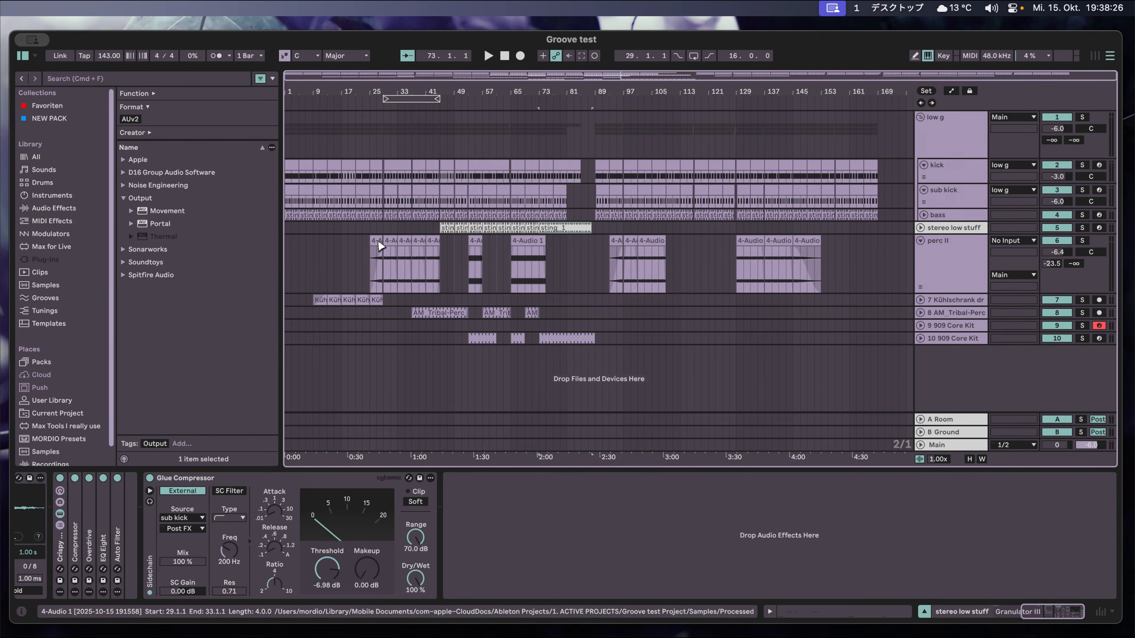
pyautogui.click(665, 227)
pyautogui.moveTo(674, 93); pyautogui.dragTo(674, 145)
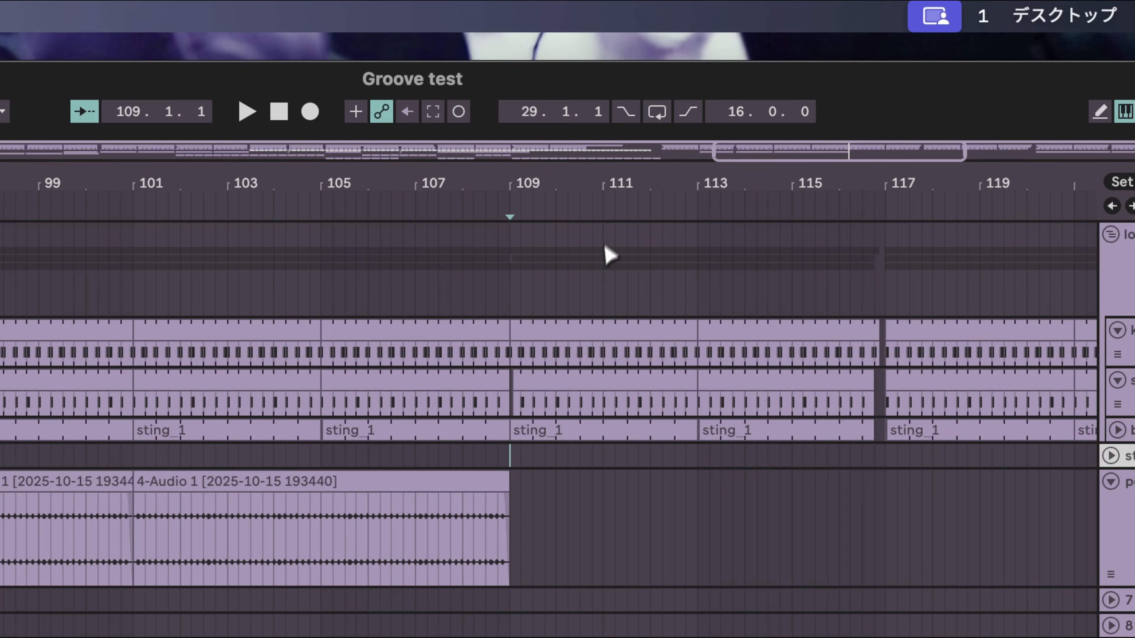
pyautogui.press('super+v')
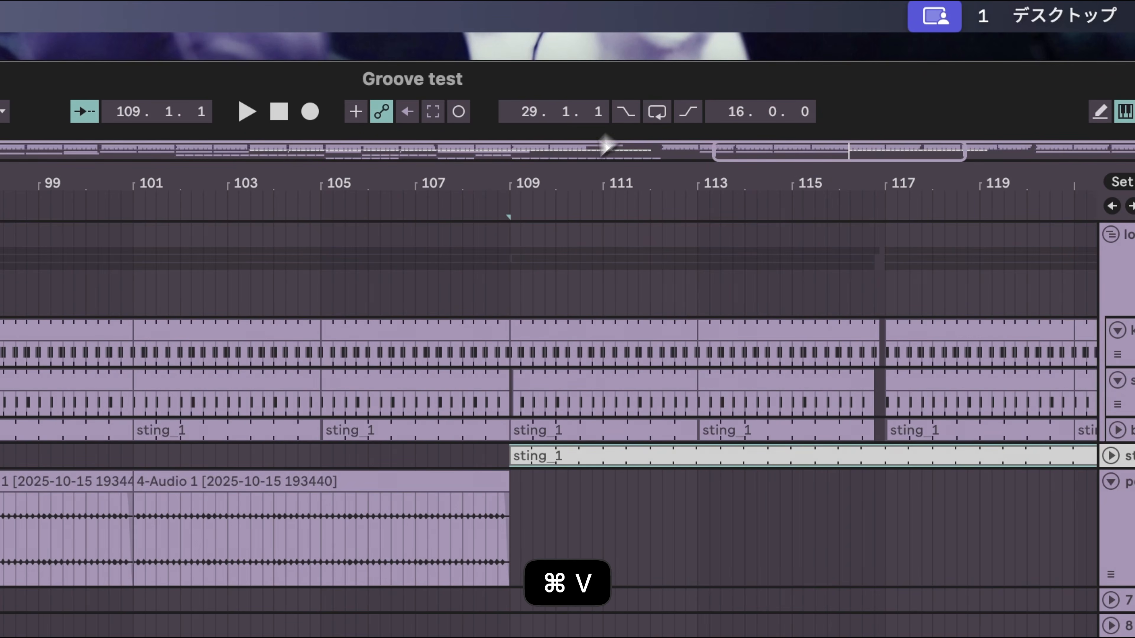
# Delete the last beat before bar 109 from the kick, sub kick and bass, from 108.4.1 to 109.1.1.
pyautogui.moveTo(511, 319); pyautogui.dragTo(500, 316)
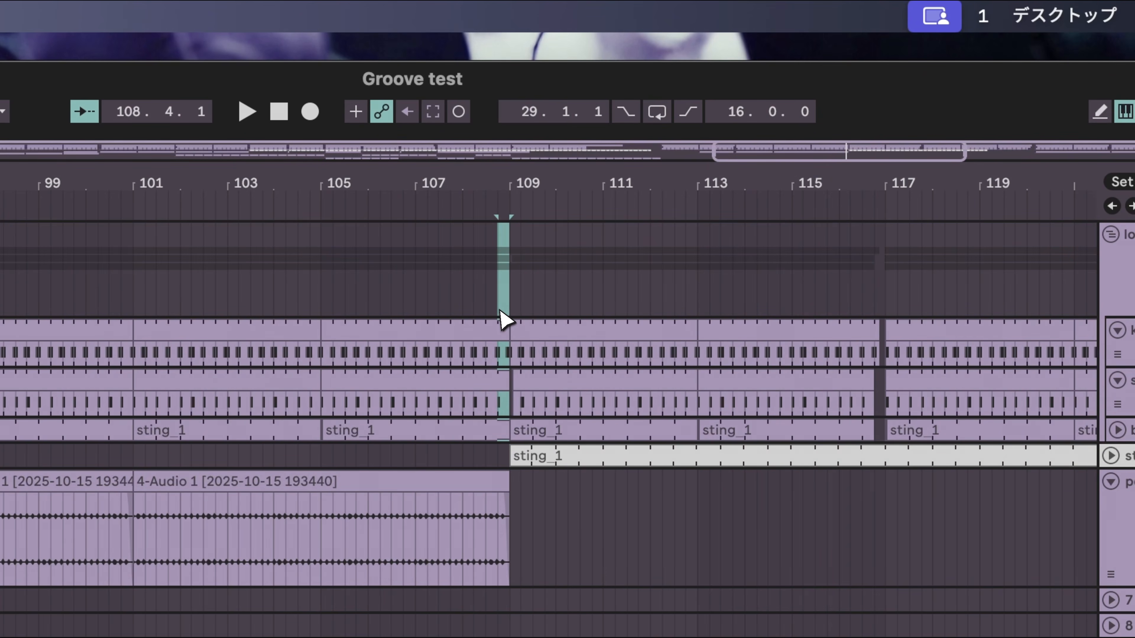
pyautogui.press('BackSpace')
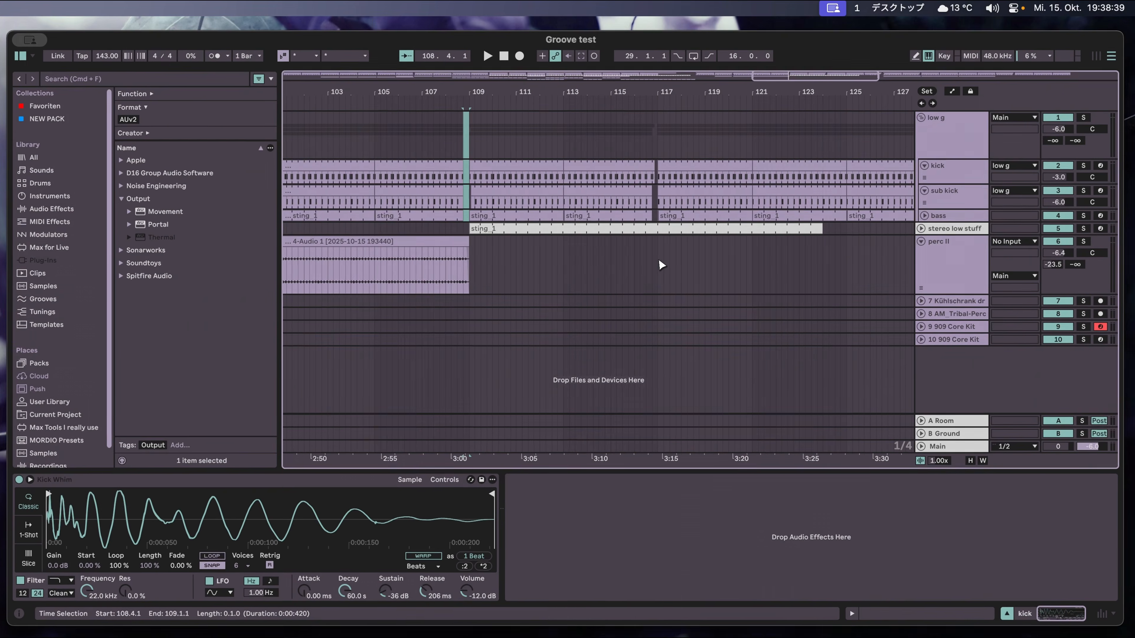
# Extend the stereo low stuff clip from bar 109 to bar 125 and delete its beat from 116.4.1 to bar 117.
pyautogui.hscroll(2, 661, 262)
pyautogui.moveTo(810, 398); pyautogui.dragTo(852, 406)
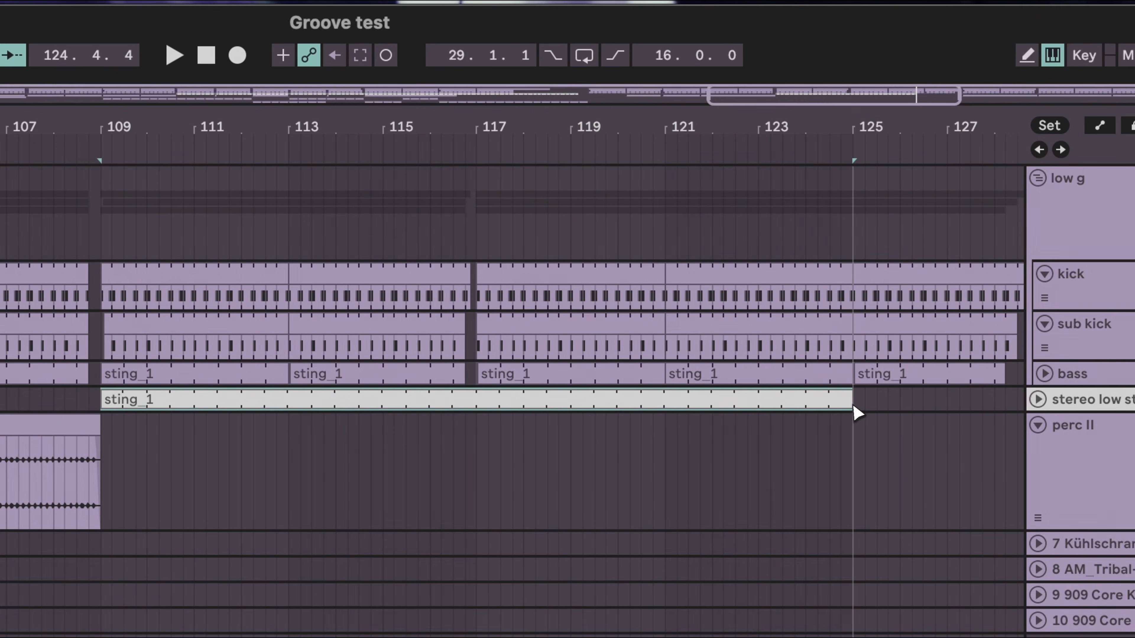
pyautogui.click(465, 429)
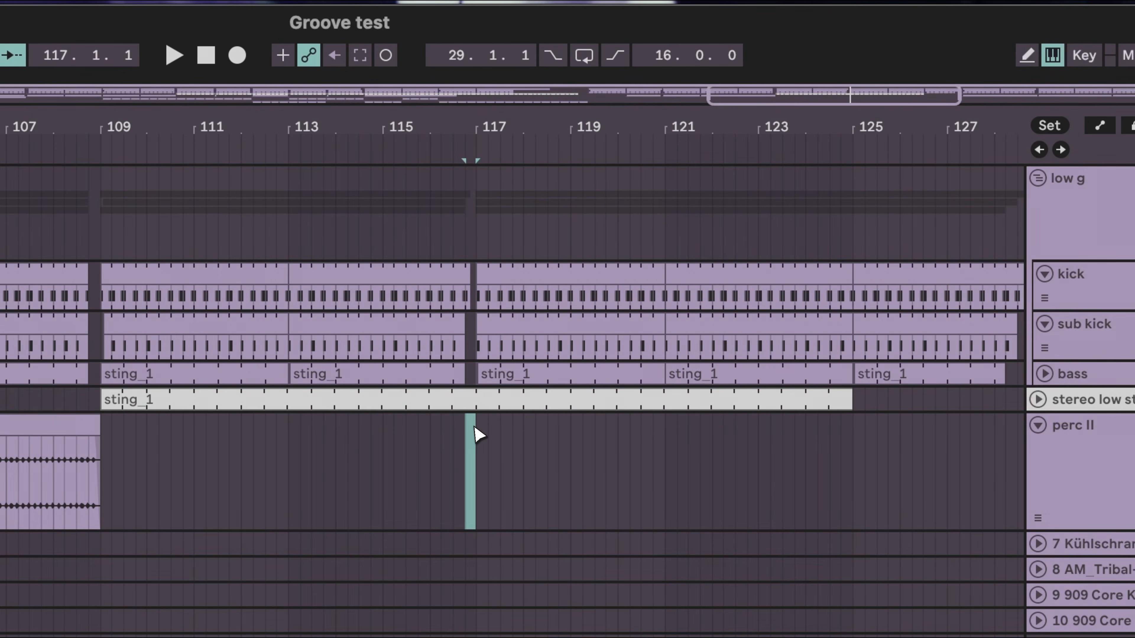
pyautogui.press('BackSpace')
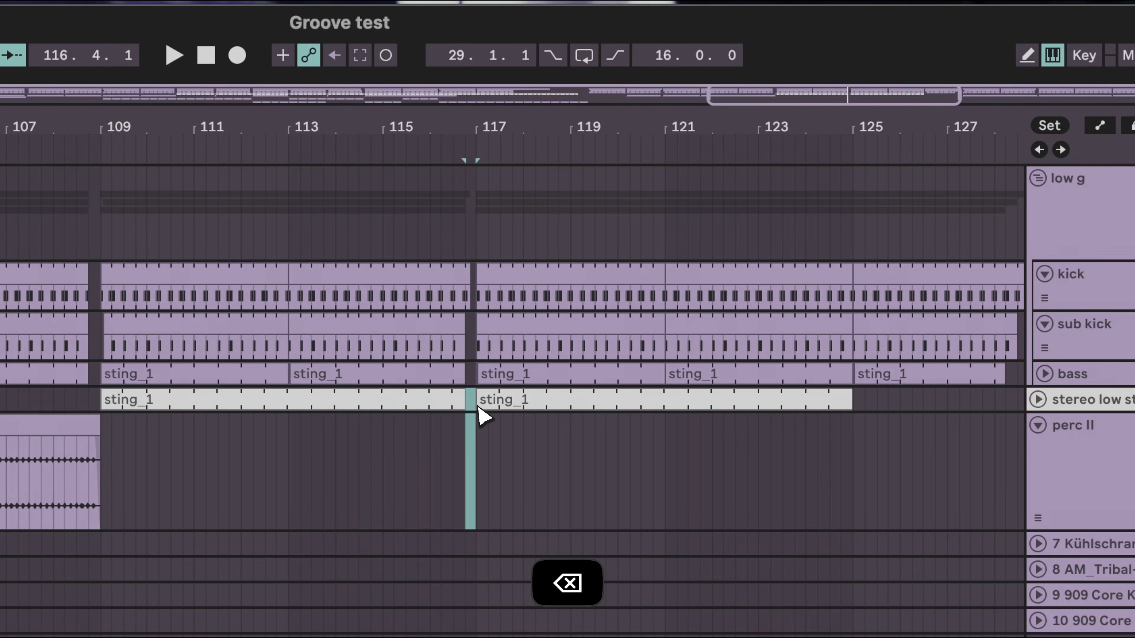
# Copy the clip at bar 73 on track 10 909 Core Kit to bar 117 and extend it to bar 137.
pyautogui.moveTo(671, 134); pyautogui.dragTo(672, 136)
pyautogui.click(290, 357)
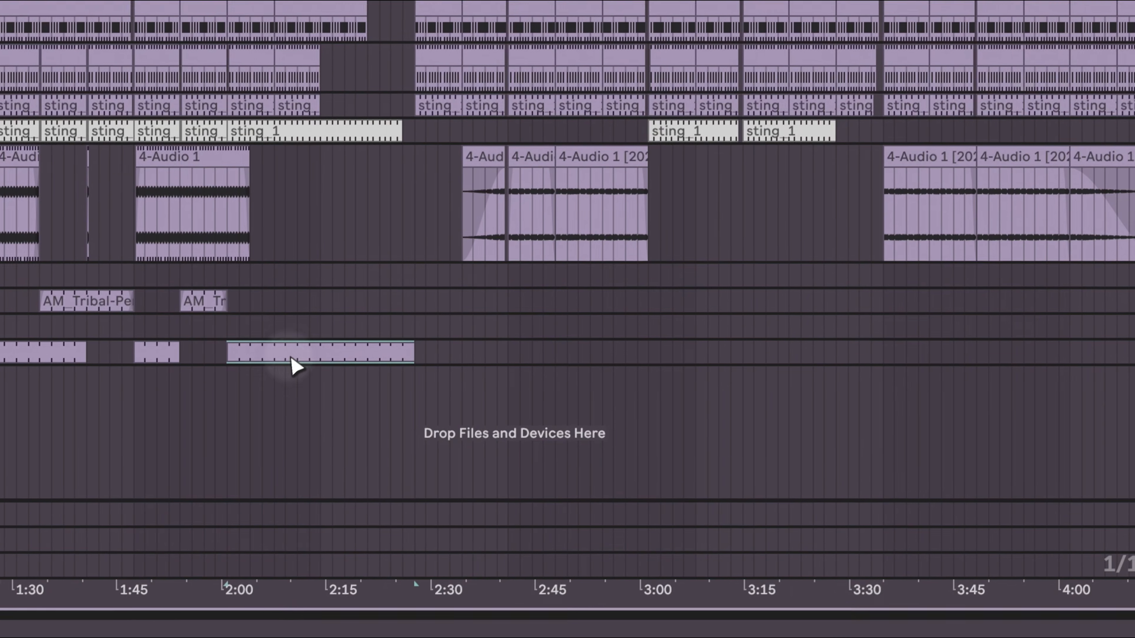
pyautogui.press('super+c')
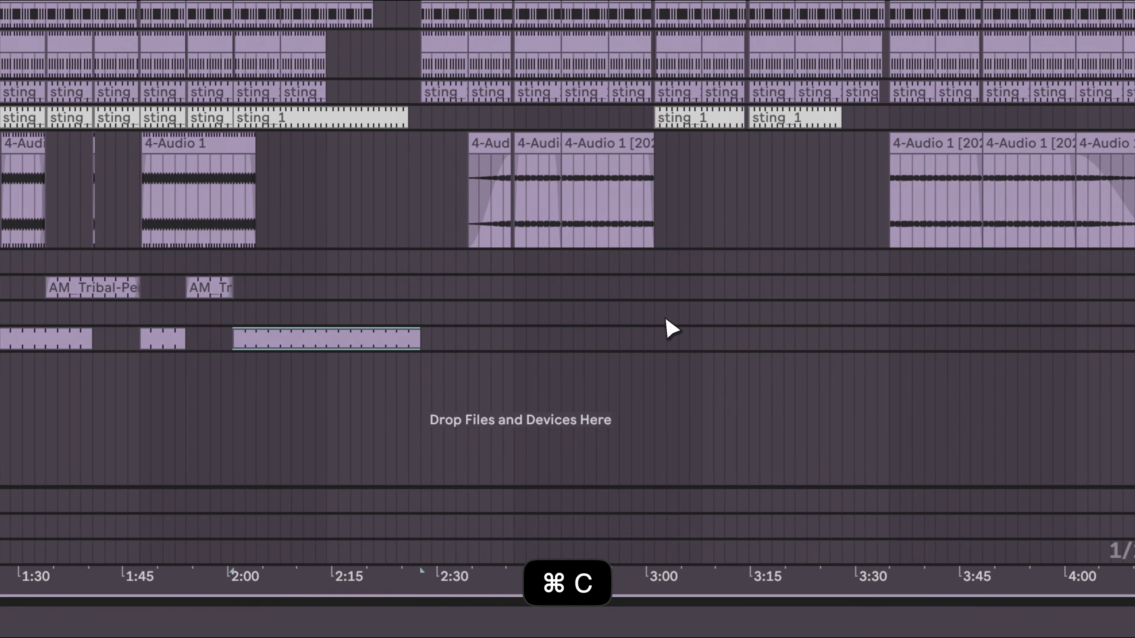
pyautogui.click(654, 337)
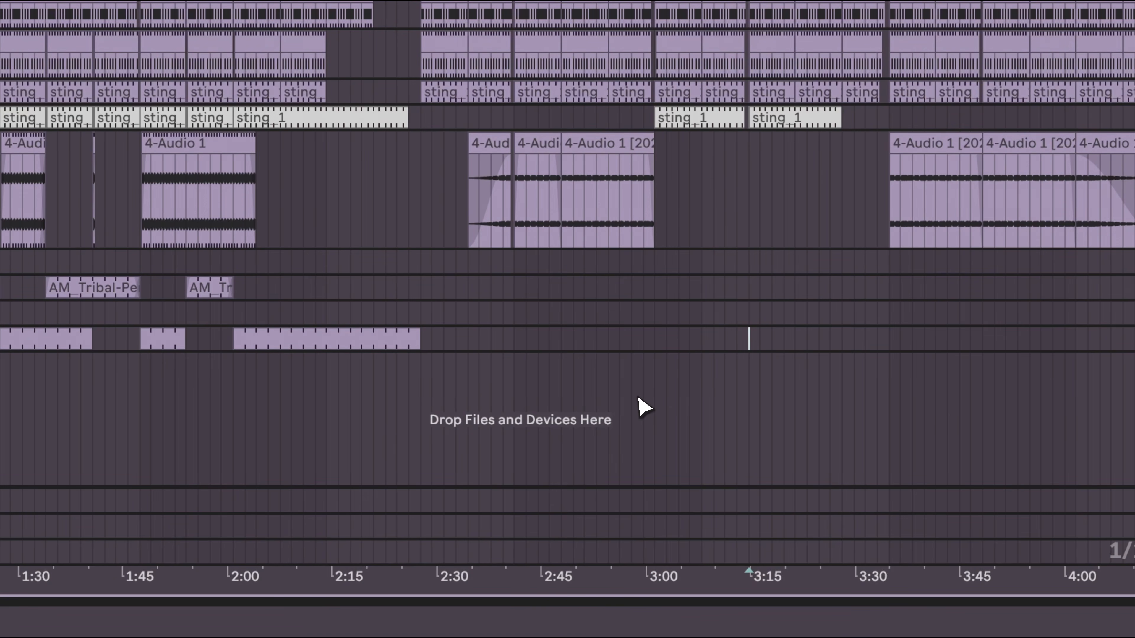
pyautogui.press('super+v')
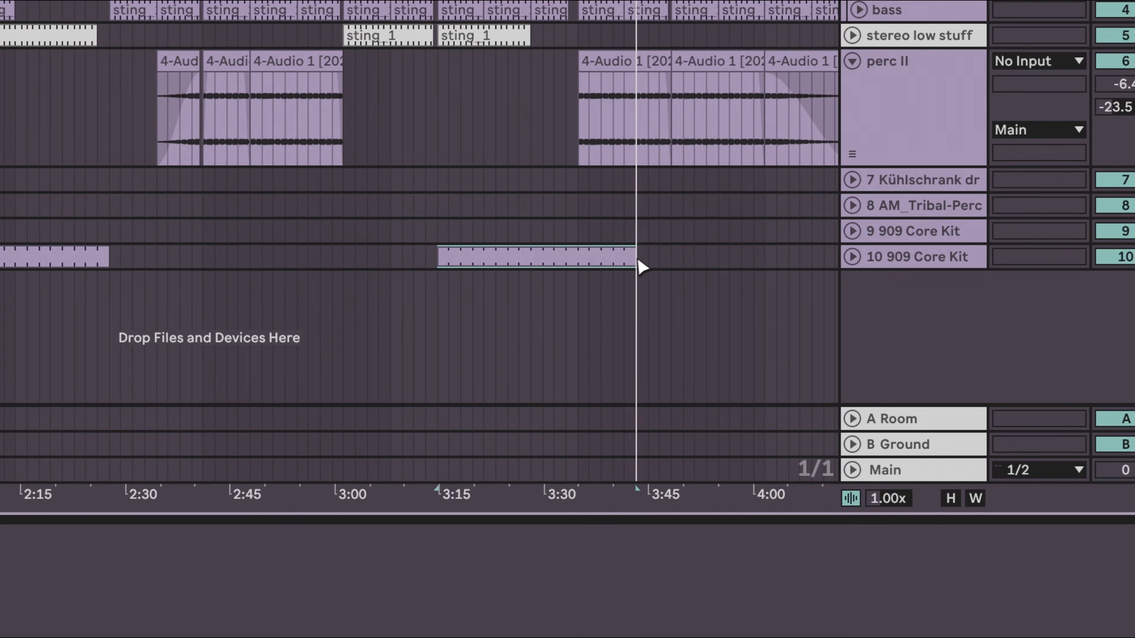
pyautogui.moveTo(638, 260); pyautogui.dragTo(686, 255)
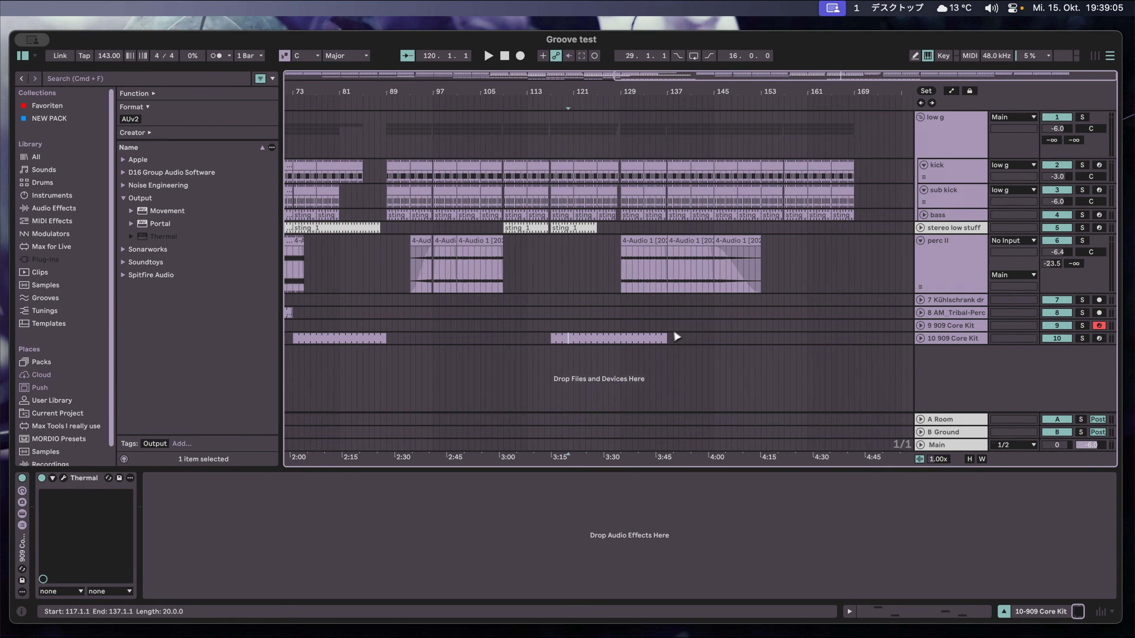
# Copy the AM_Tribal-Perc clip at bar 57 to bar 101 on the same track and extend it to bar 117.
pyautogui.hscroll(-10, 585, 347)
pyautogui.click(469, 316)
pyautogui.press('super+c')
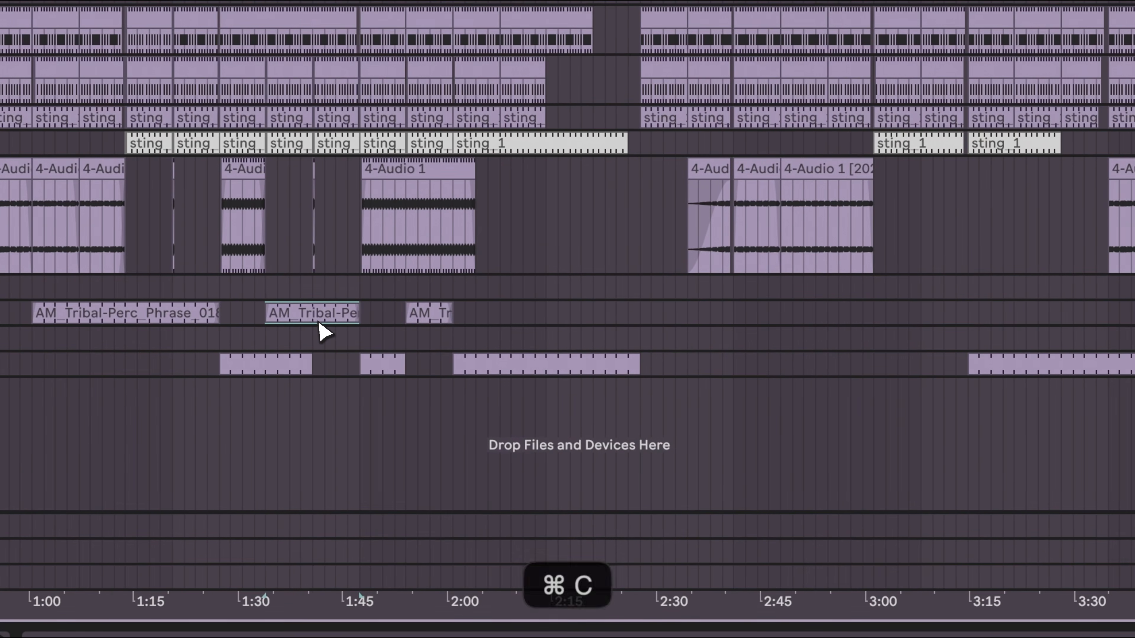
pyautogui.hscroll(8, 318, 322)
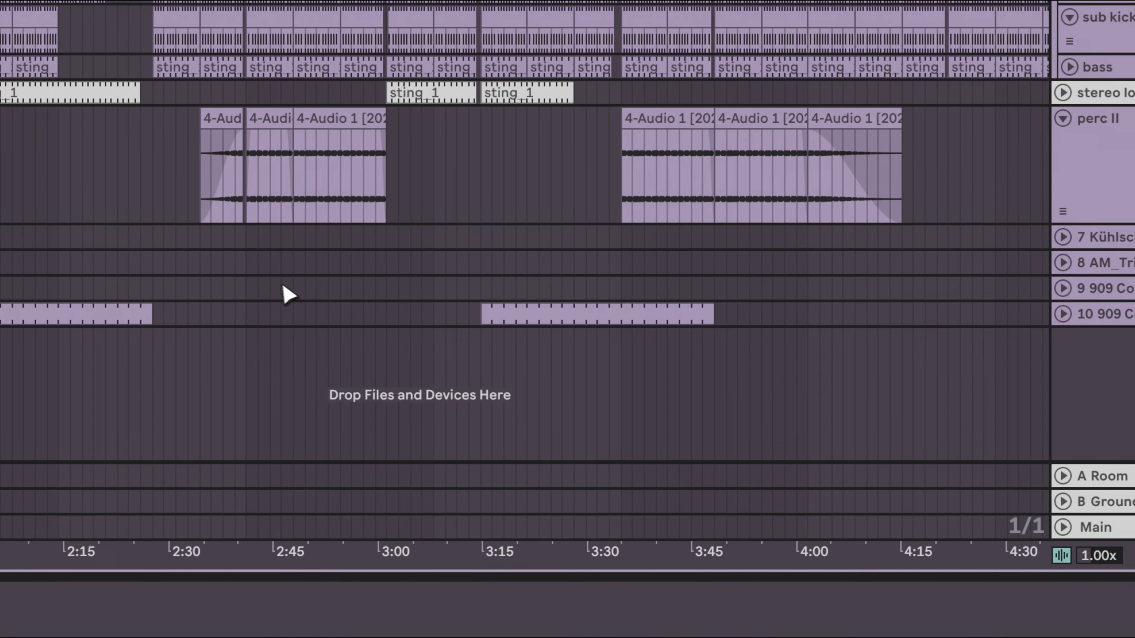
pyautogui.click(457, 316)
pyautogui.press('super+v')
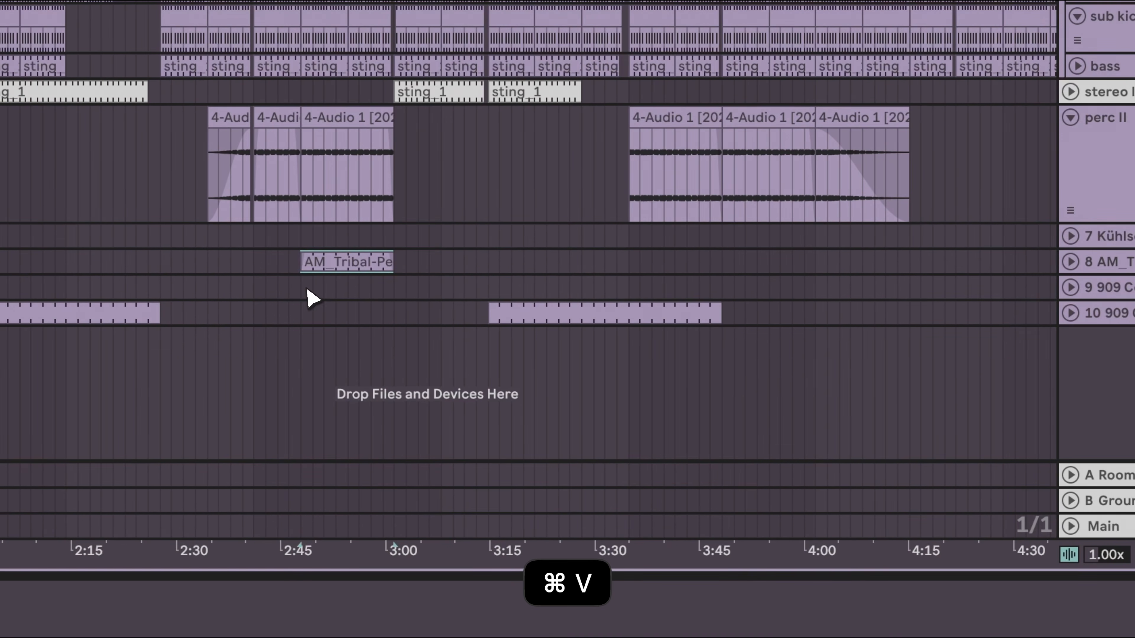
pyautogui.moveTo(383, 267); pyautogui.dragTo(486, 267)
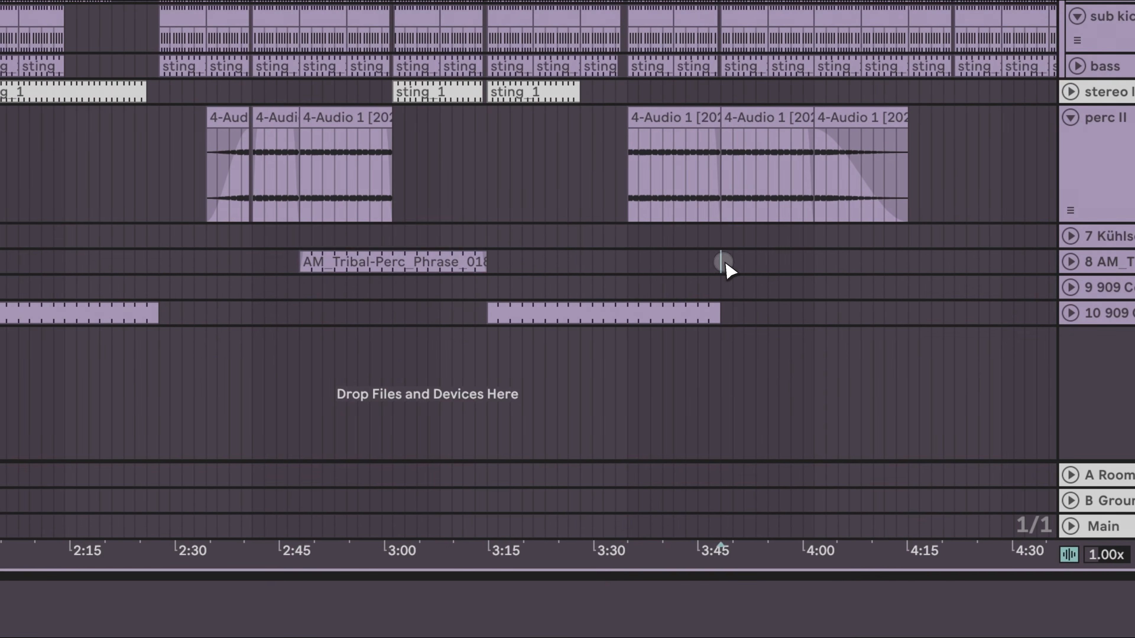
# Paste the AM_Tribal-Perc clip at bar 137 on track 8 and the 909 Core Kit clip from bar 53 at bar 145 on track 10.
pyautogui.press('super+v')
pyautogui.scroll(-5, 572, 181)
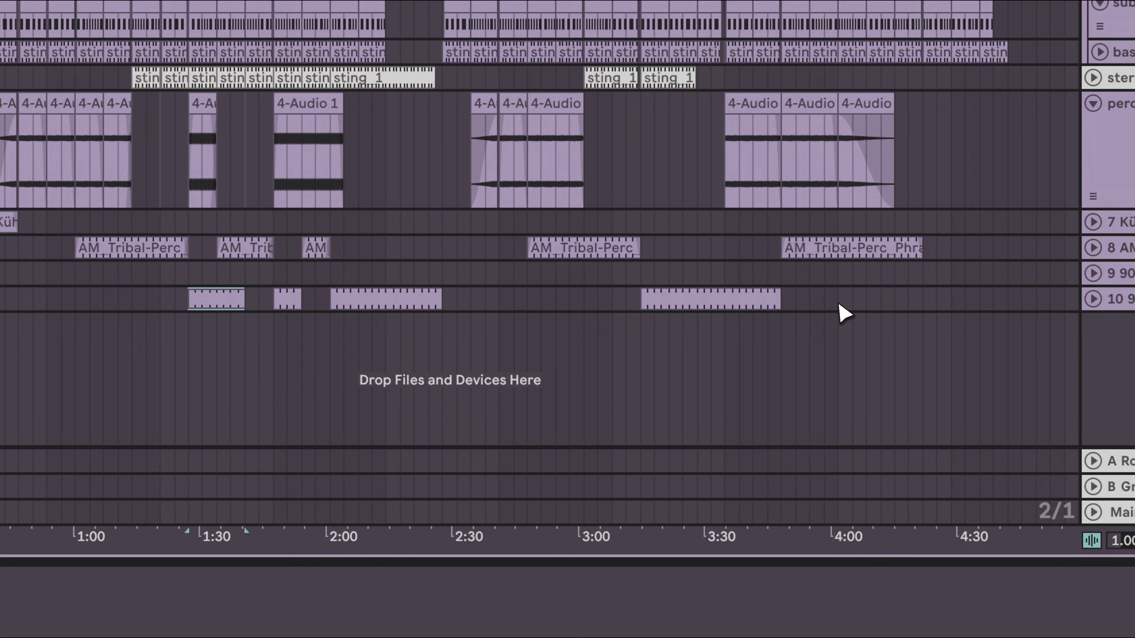
pyautogui.click(838, 299)
pyautogui.press('super+v')
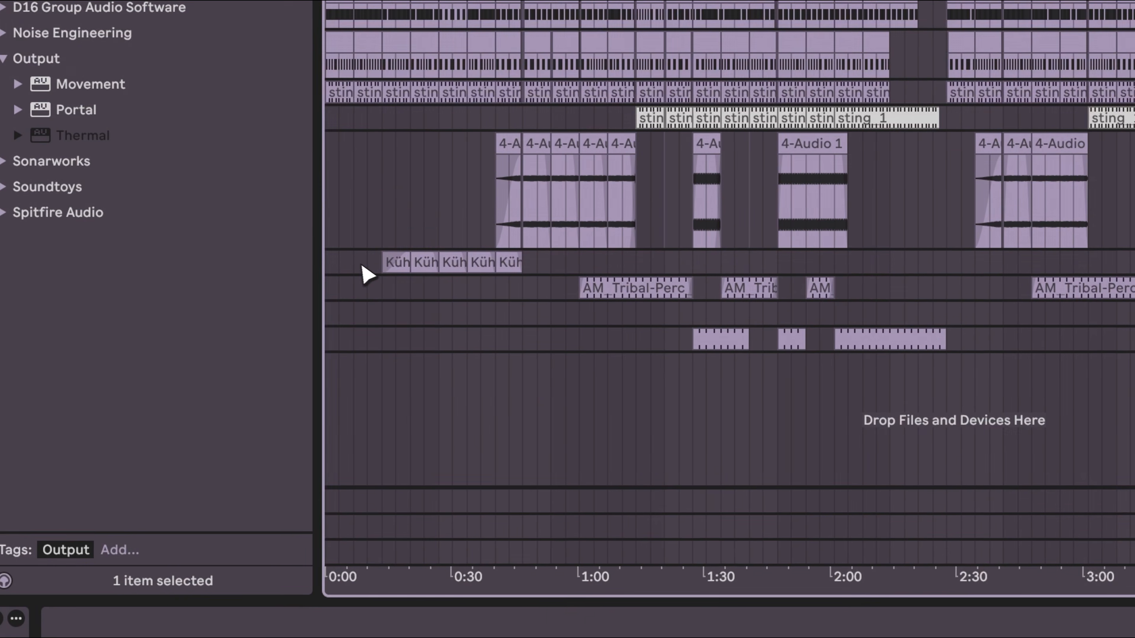
# Copy the five Kühlschrank drone clips starting at bar 9 to bars 65 and 129 on the same track.
pyautogui.moveTo(385, 270); pyautogui.dragTo(524, 269)
pyautogui.press('super+c')
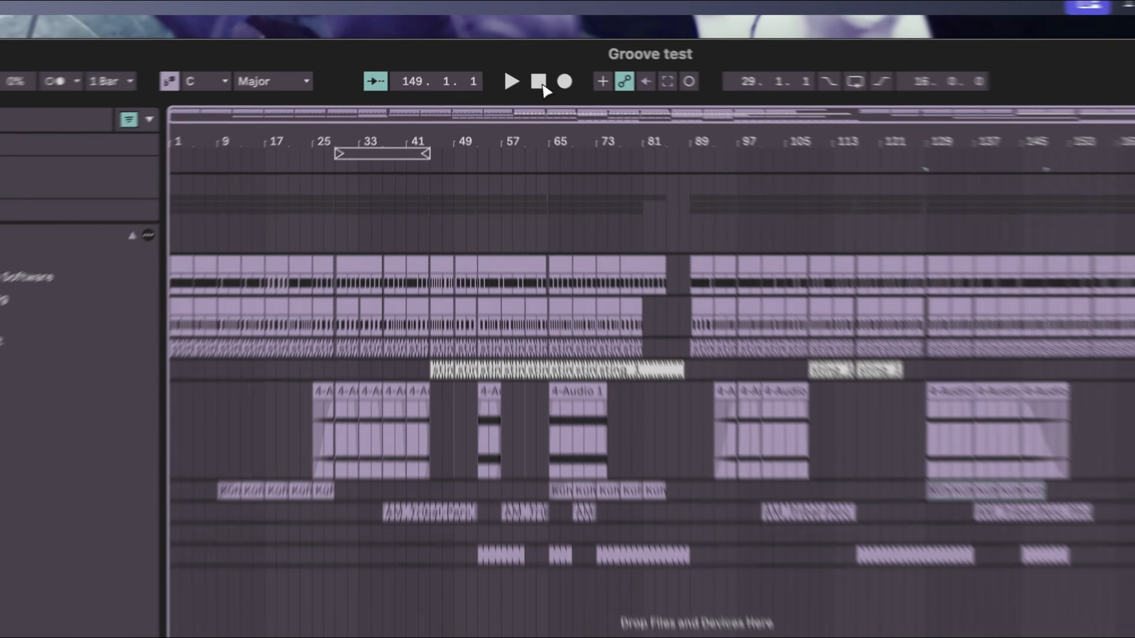
pyautogui.click(512, 43)
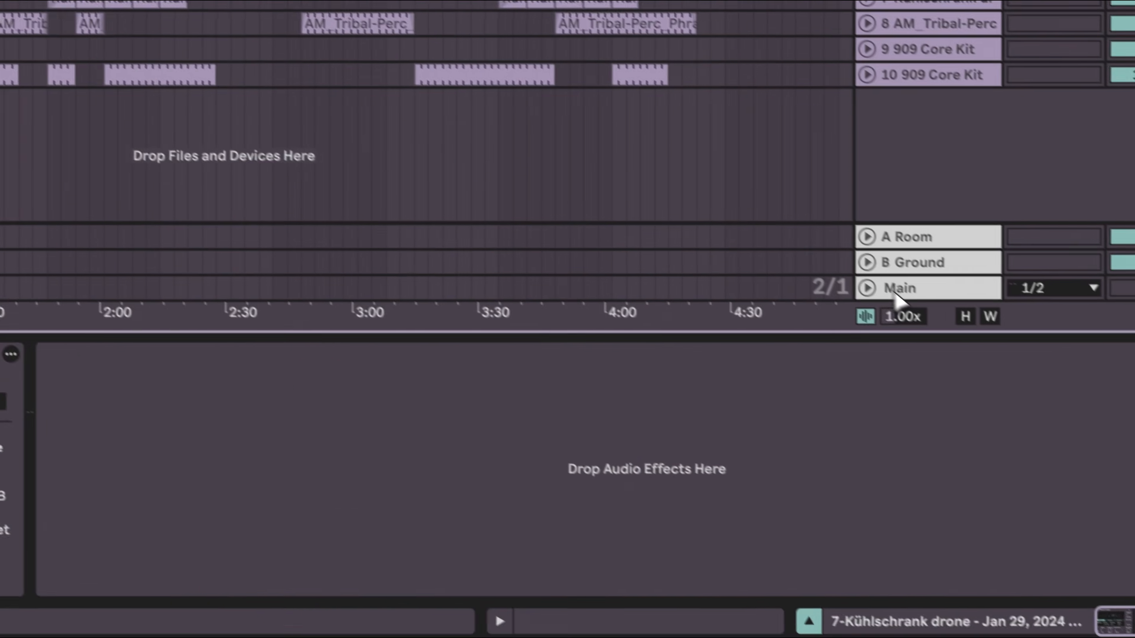
# Reduce the height of the perc II track and display the Main track's devices.
pyautogui.click(893, 289)
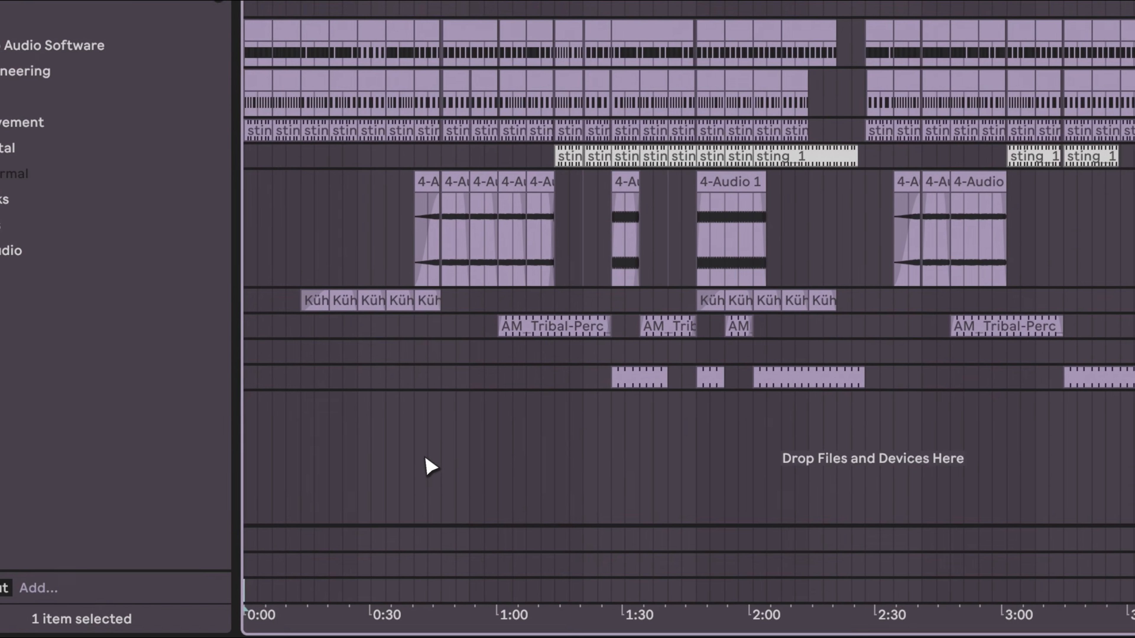
pyautogui.click(427, 460)
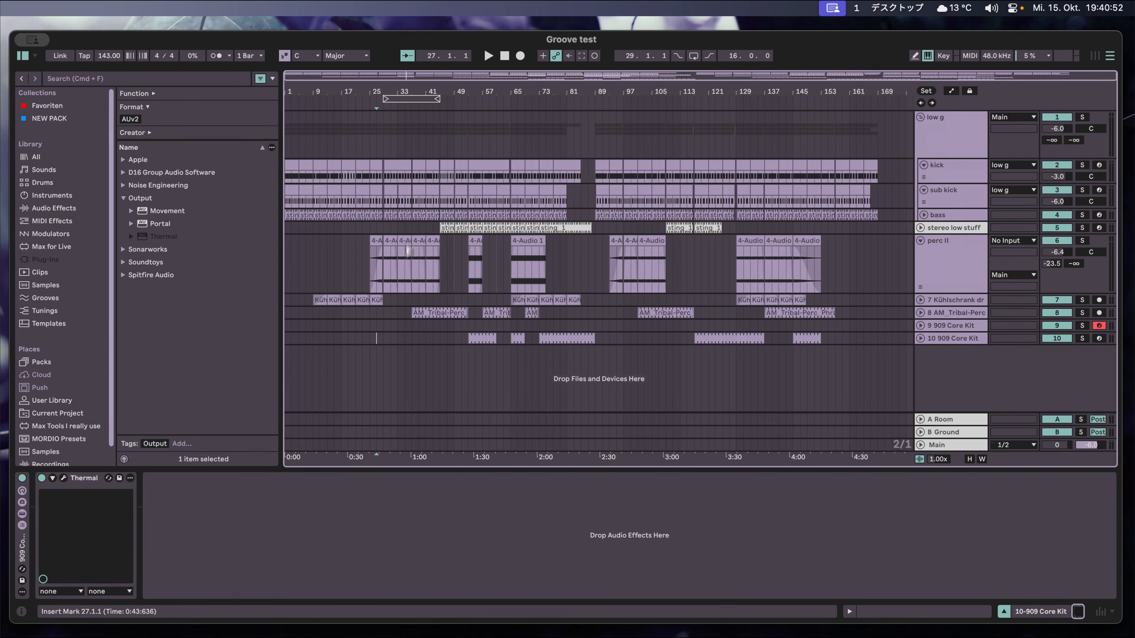
pyautogui.click(954, 270)
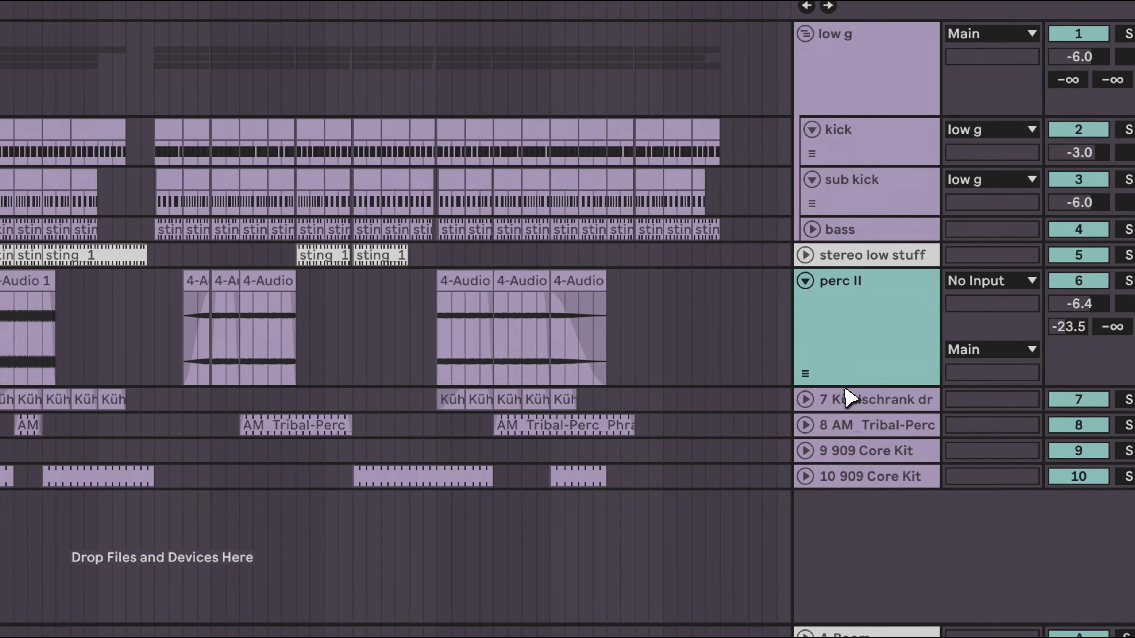
pyautogui.moveTo(901, 357); pyautogui.dragTo(914, 297)
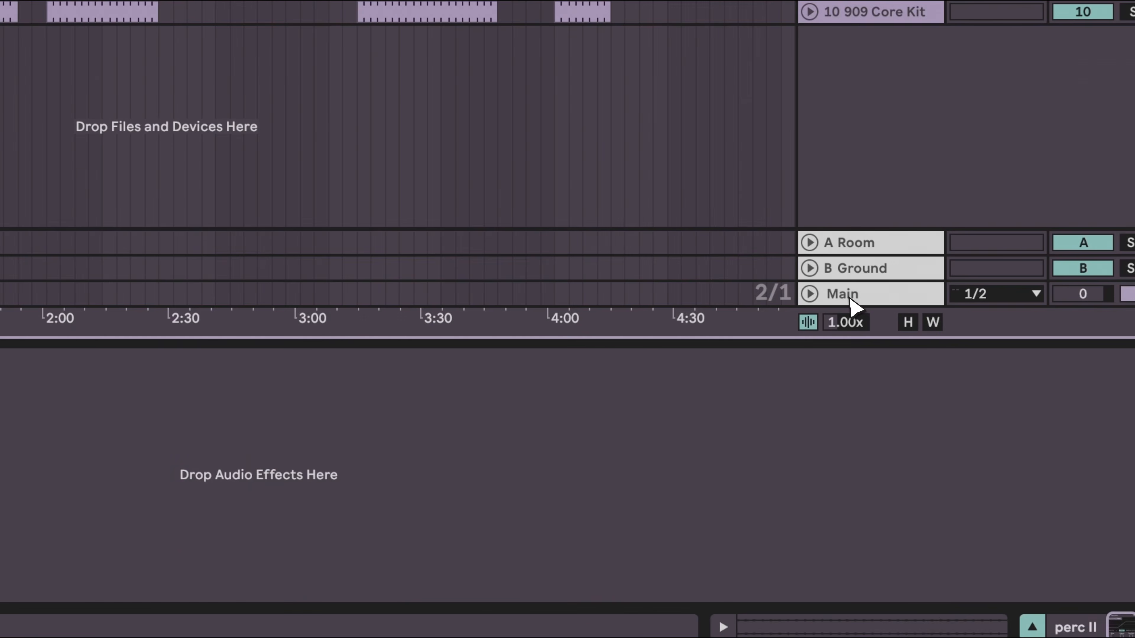
pyautogui.click(850, 299)
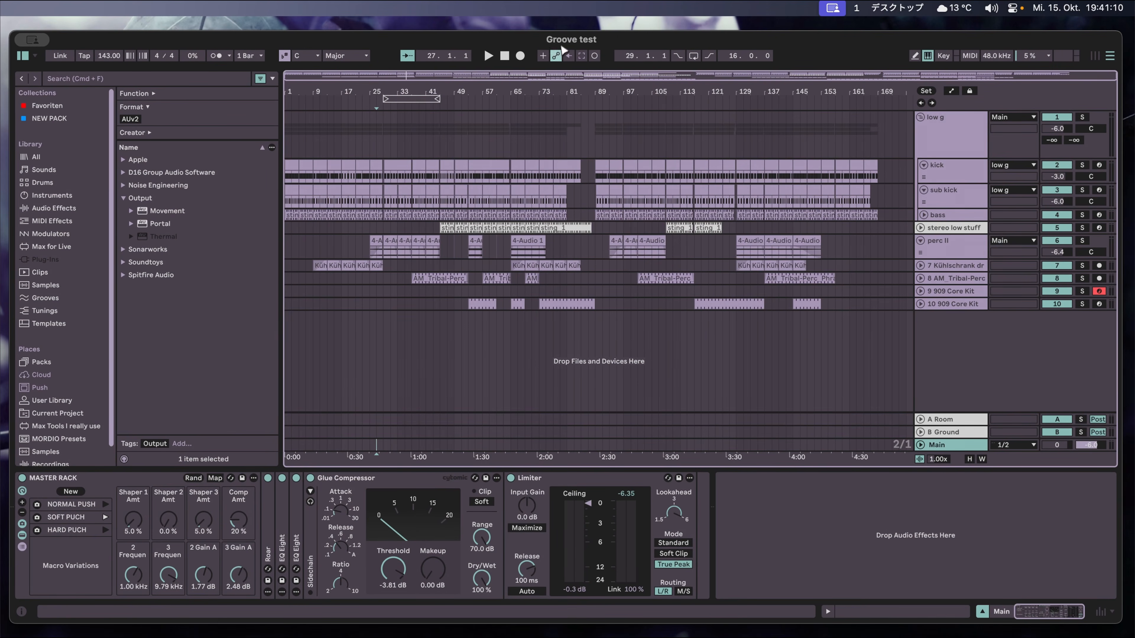
# Play the arrangement from the start and nudge Granulator III's Transpose down on the stereo low stuff track.
pyautogui.click(504, 56)
pyautogui.press('space')
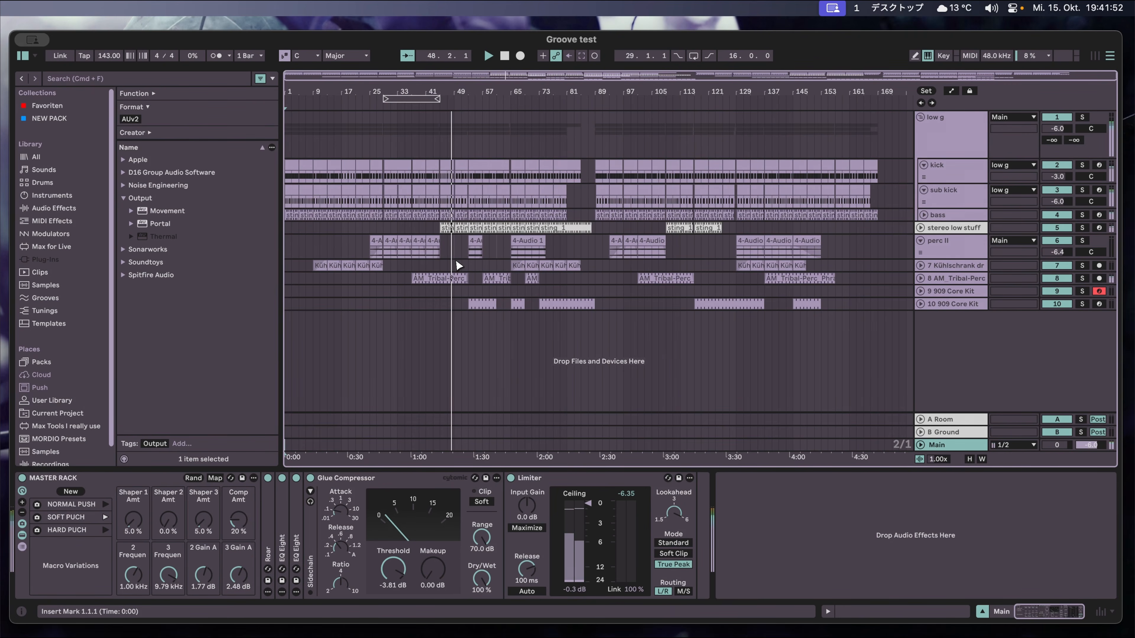
pyautogui.click(939, 229)
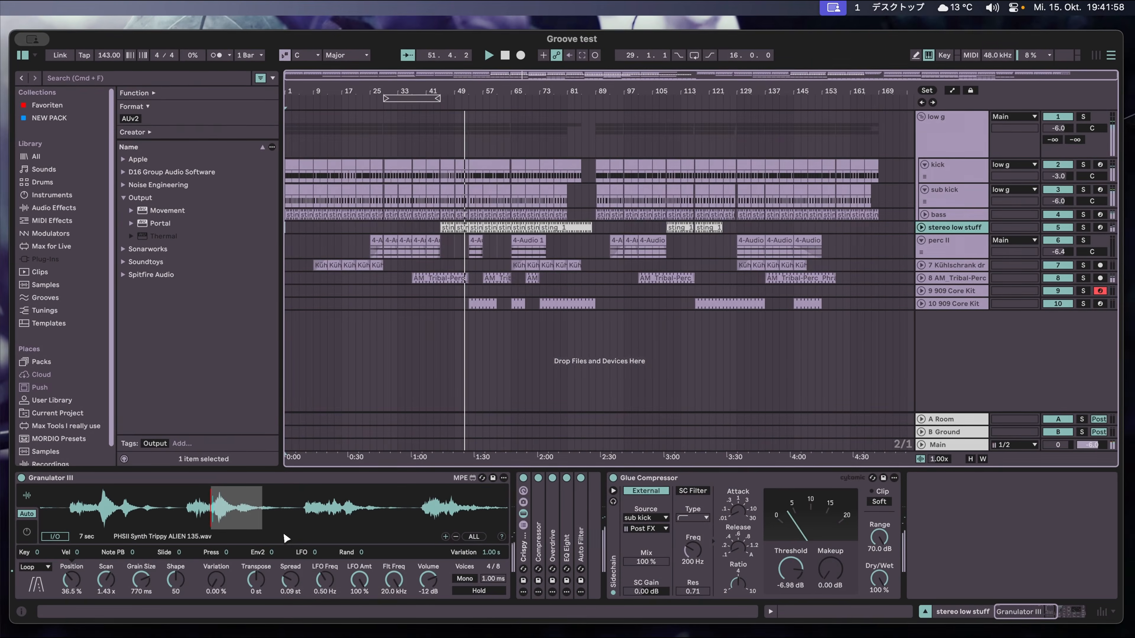
pyautogui.click(258, 570)
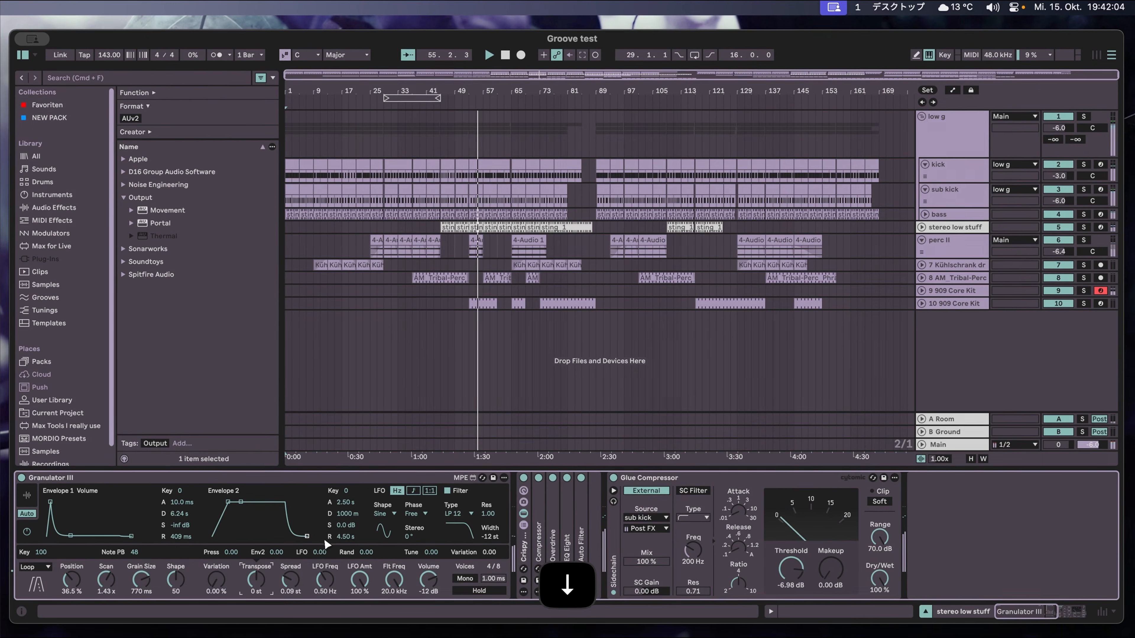
pyautogui.press('Down')
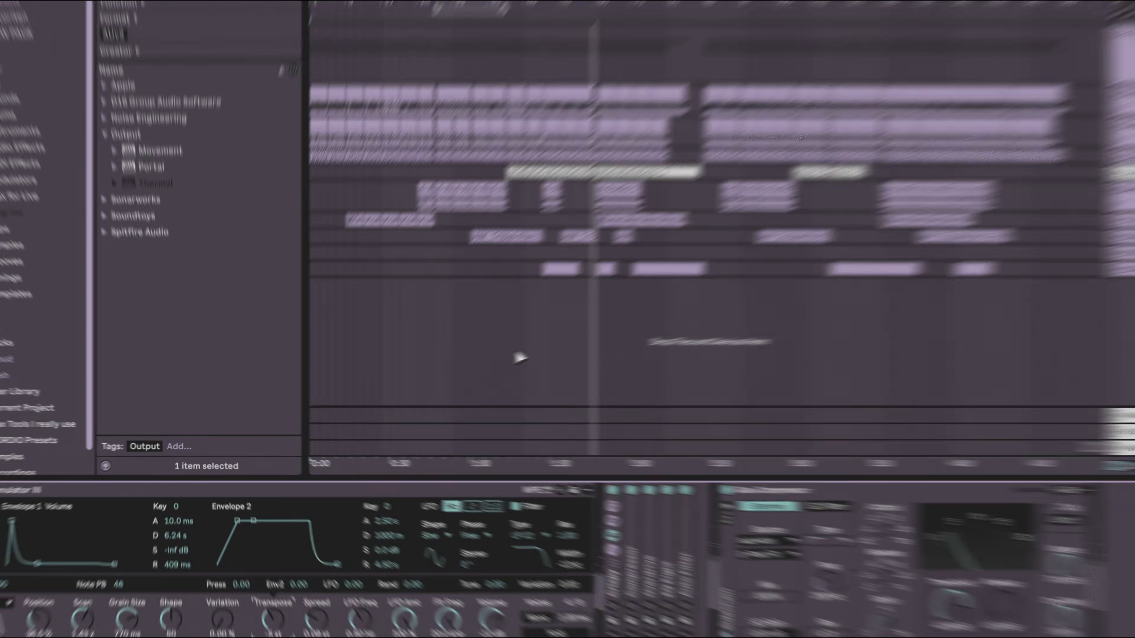
# In the stereo low stuff track's EQ Eight, set band 1 to 186 Hz and band 3 to 726 Hz with 4.34 dB gain.
pyautogui.click(448, 305)
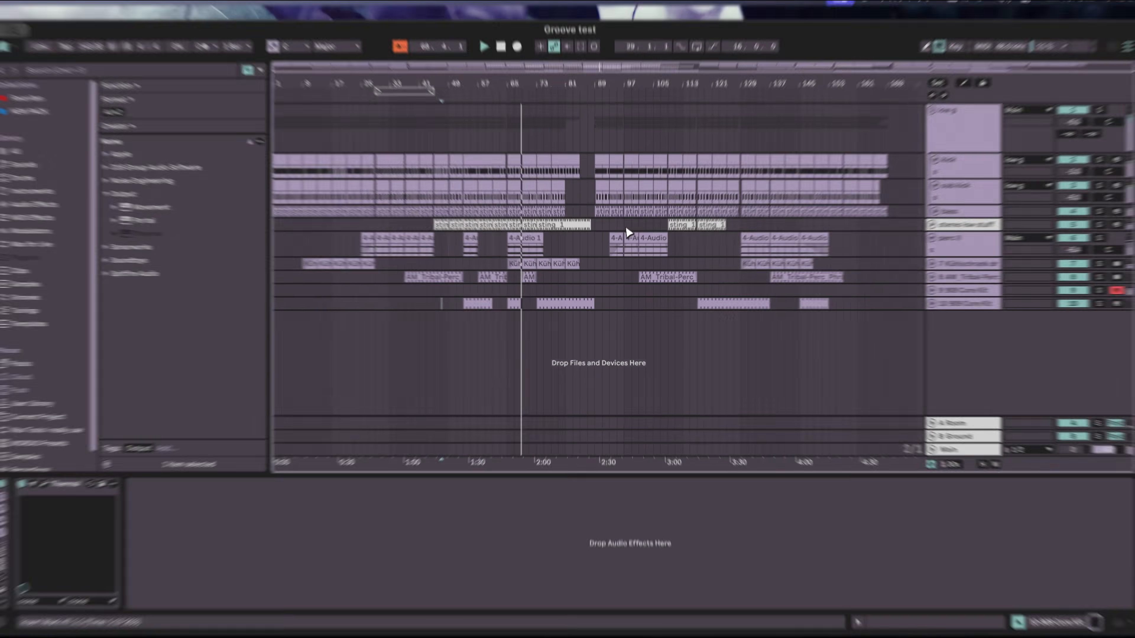
pyautogui.click(625, 228)
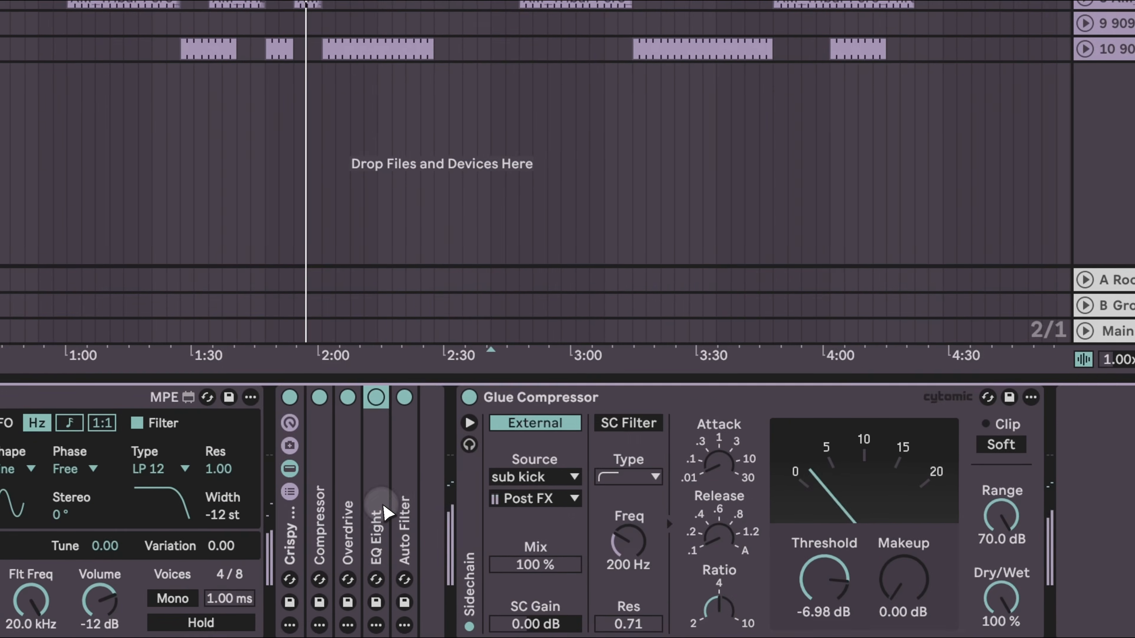
pyautogui.doubleClick(383, 510)
pyautogui.moveTo(621, 513)
pyautogui.mouseDown()
pyautogui.moveTo(652, 505)
pyautogui.moveTo(635, 510)
pyautogui.mouseUp()
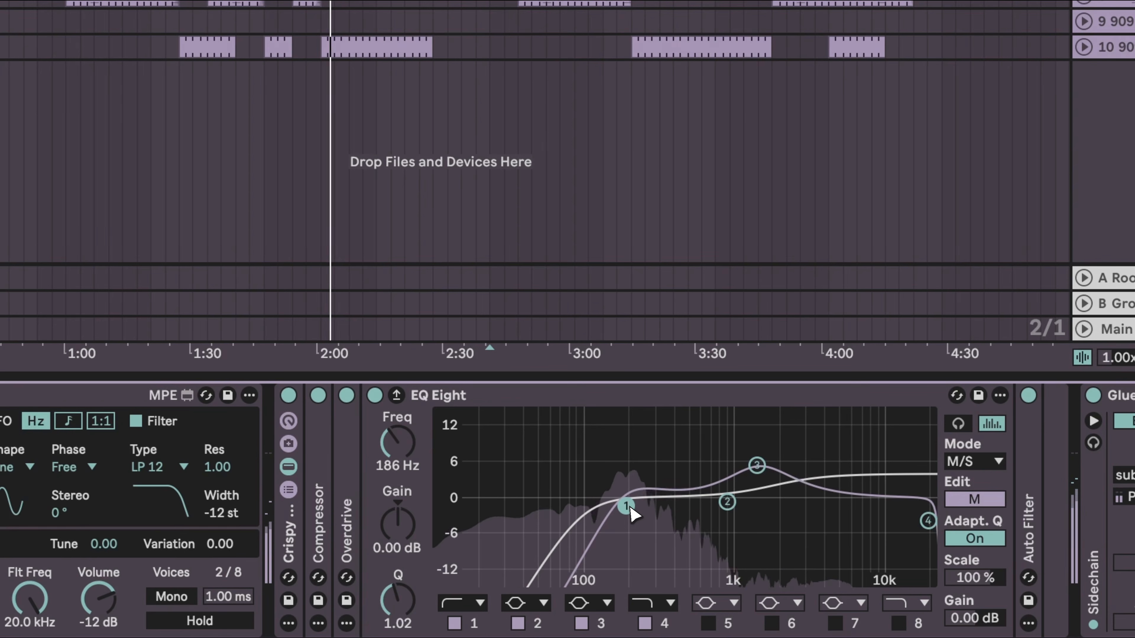
pyautogui.moveTo(759, 469); pyautogui.dragTo(697, 475)
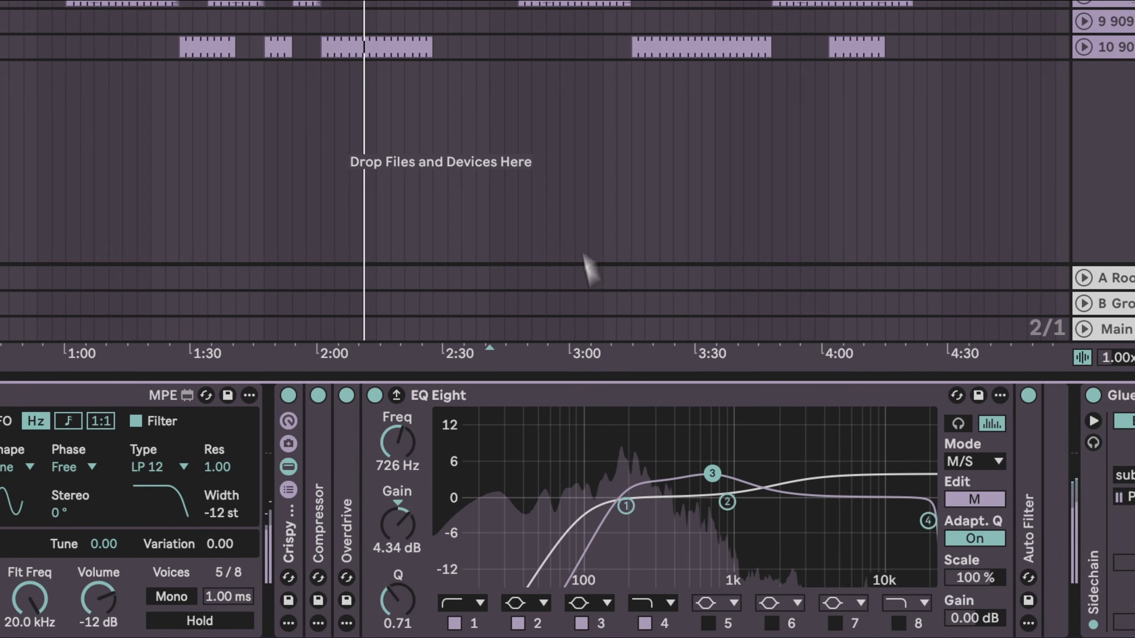
# Play the arrangement from bar 79 to listen to the transition through the break.
pyautogui.click(560, 182)
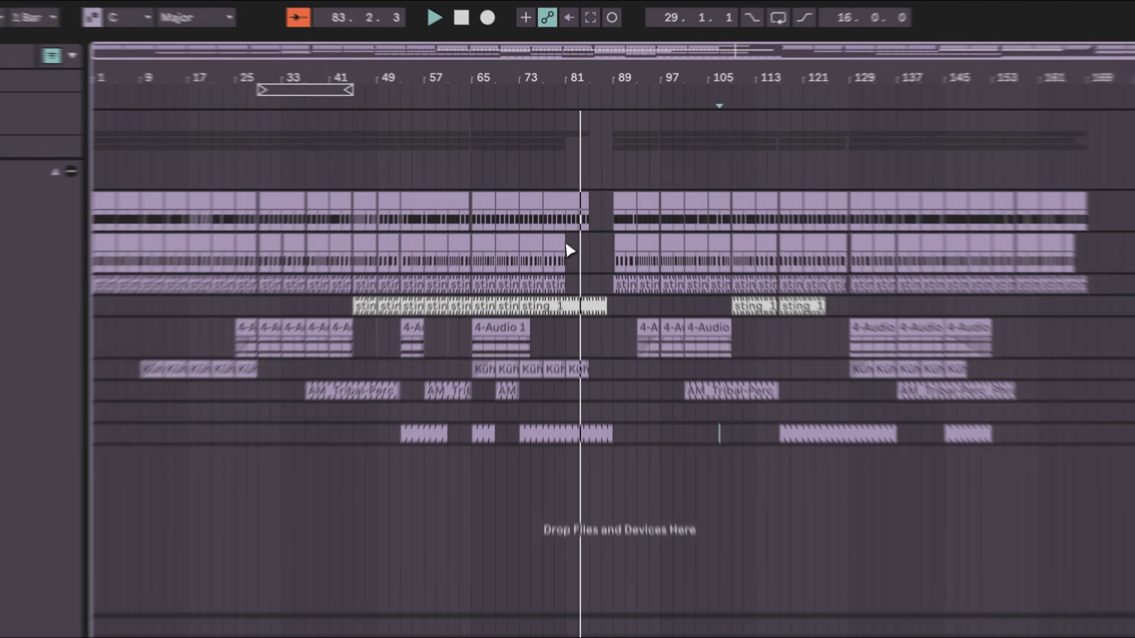
pyautogui.moveTo(567, 190); pyautogui.dragTo(574, 191)
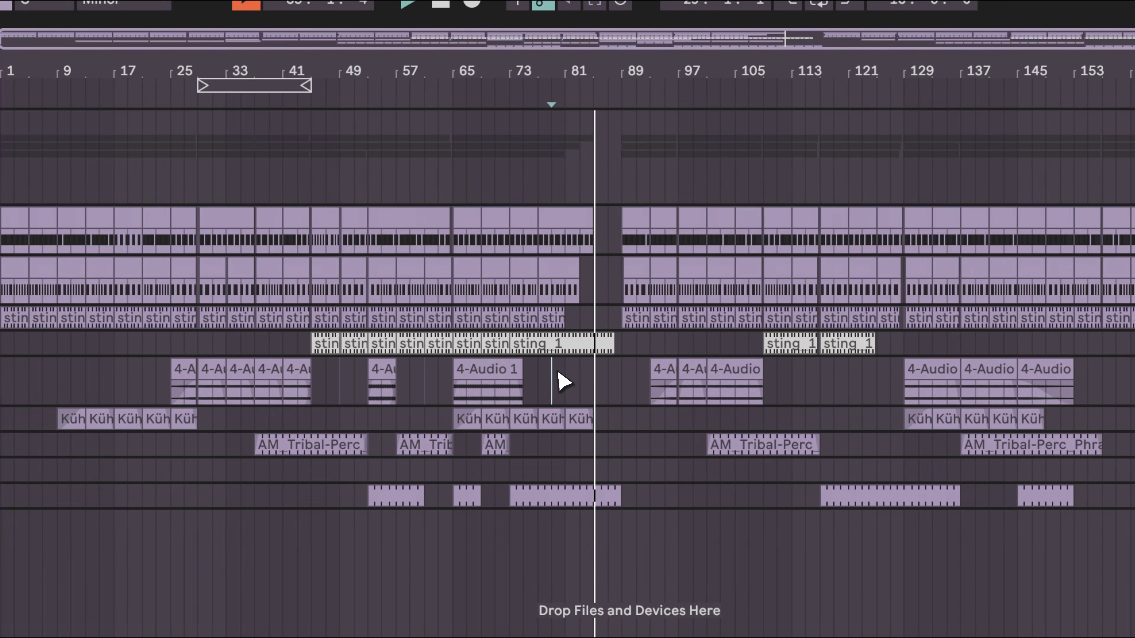
pyautogui.press('space')
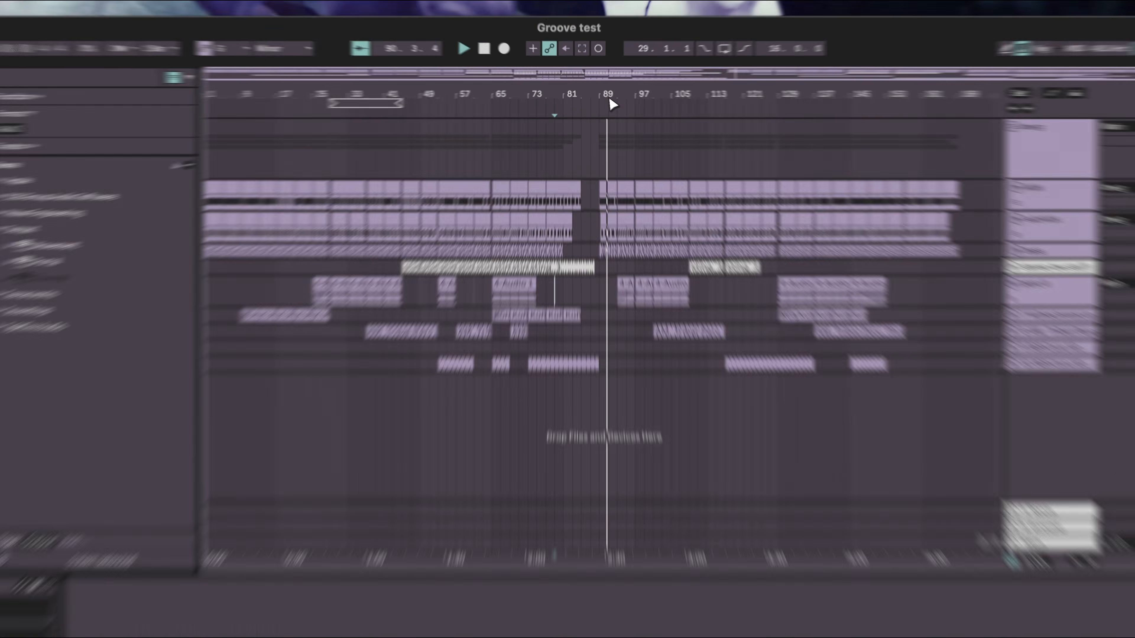
# Trim the end of the track 10 909 Core Kit clip before the second half back to bar 88.
pyautogui.moveTo(603, 94); pyautogui.dragTo(602, 95)
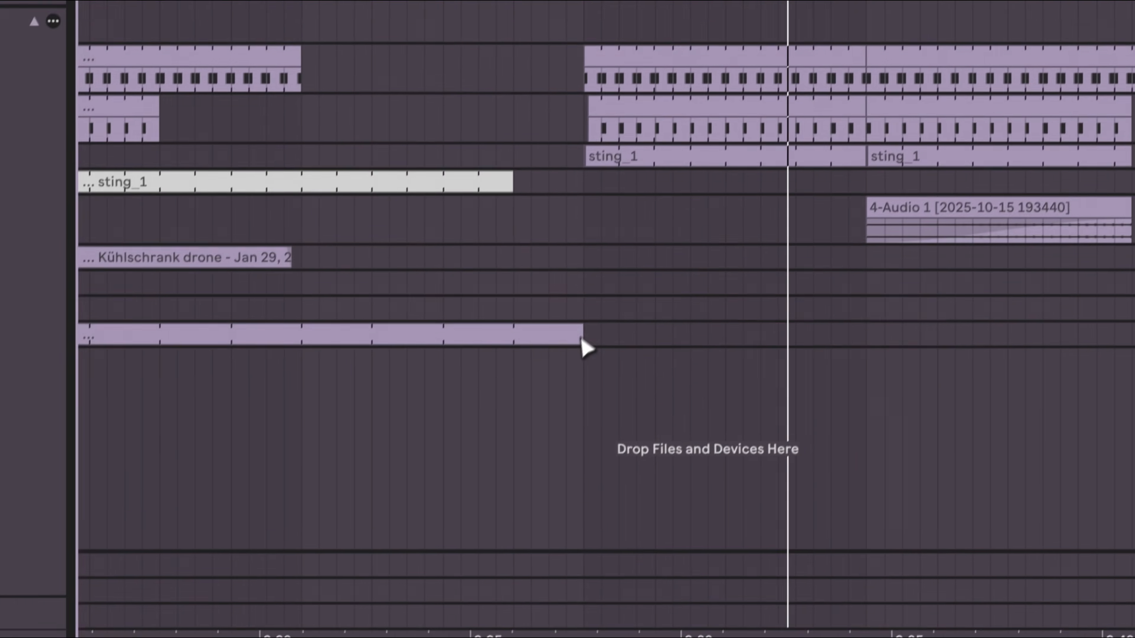
pyautogui.moveTo(491, 530); pyautogui.dragTo(463, 530)
pyautogui.click(523, 338)
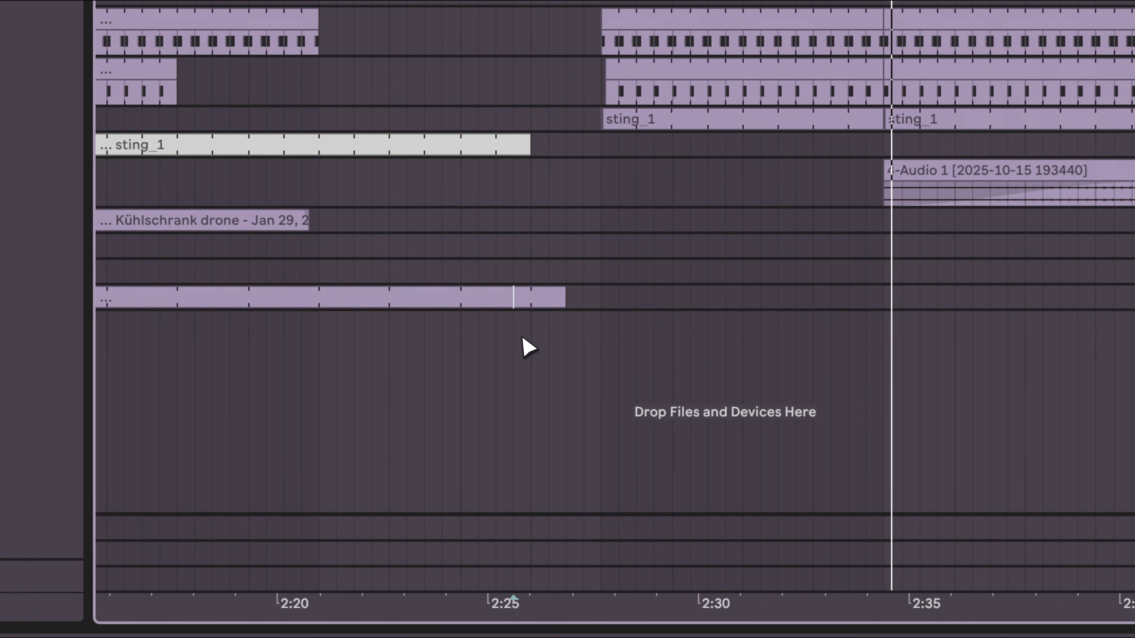
pyautogui.press('space')
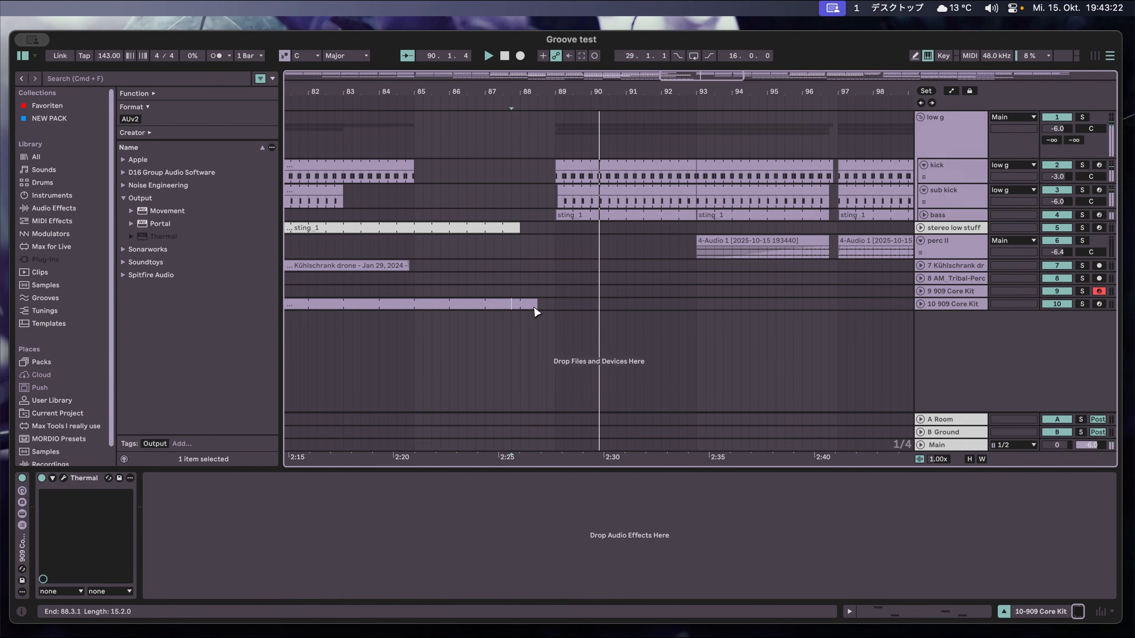
pyautogui.moveTo(533, 308); pyautogui.dragTo(520, 307)
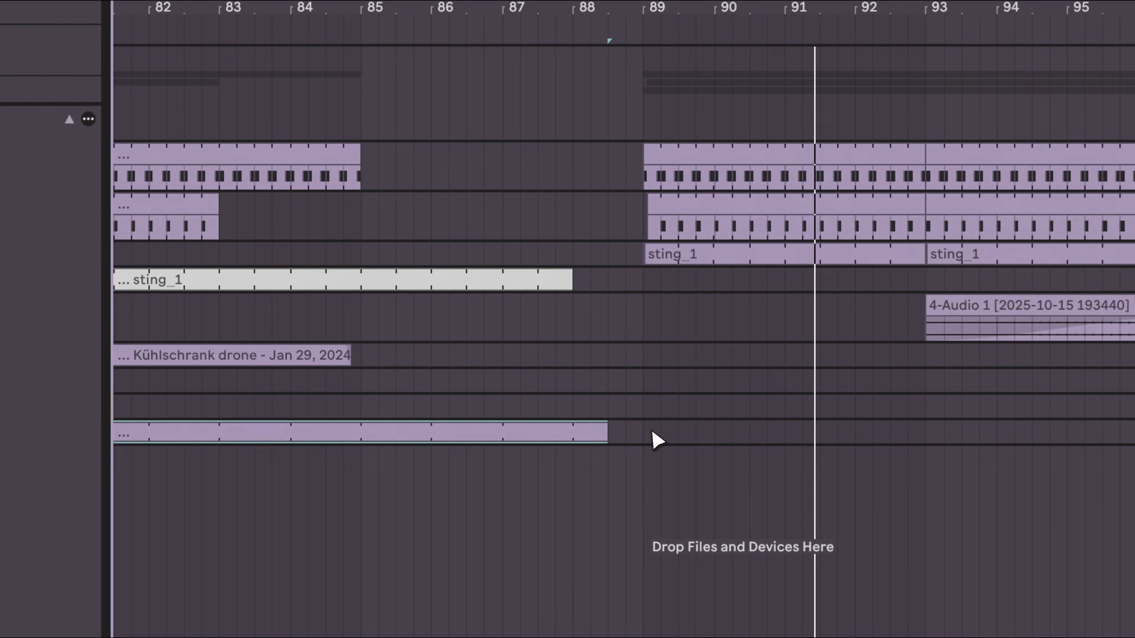
pyautogui.moveTo(659, 436); pyautogui.dragTo(575, 442)
pyautogui.press('BackSpace')
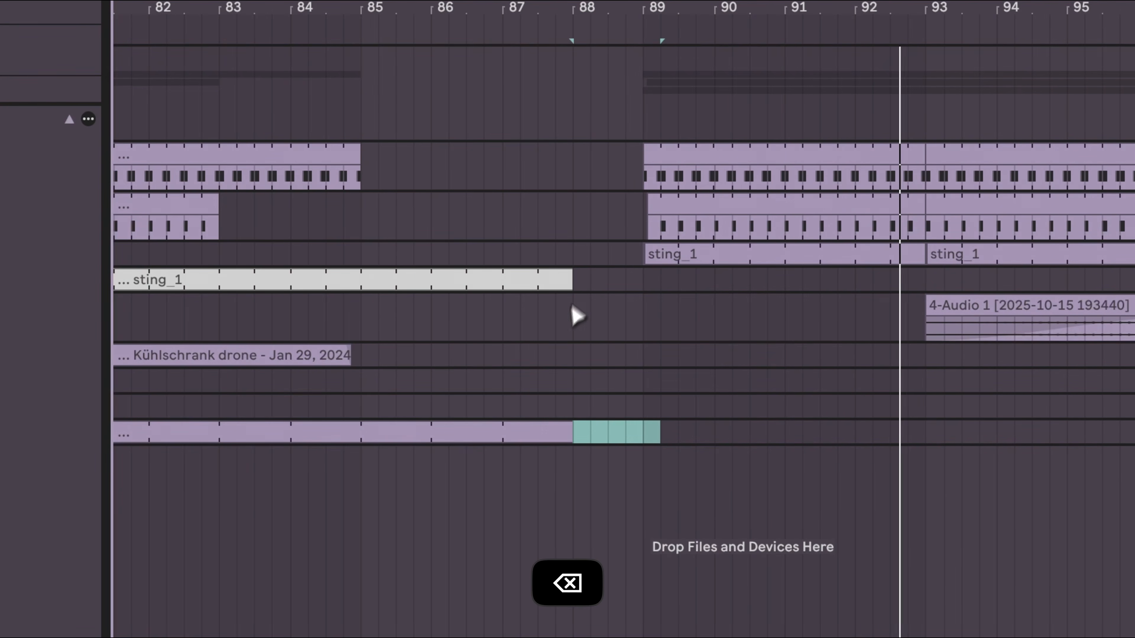
# Trim the end of the stereo low stuff clip in the break to 87.3.1 and play from 86.4.1.
pyautogui.moveTo(586, 286); pyautogui.dragTo(539, 304)
pyautogui.press('BackSpace')
pyautogui.click(486, 210)
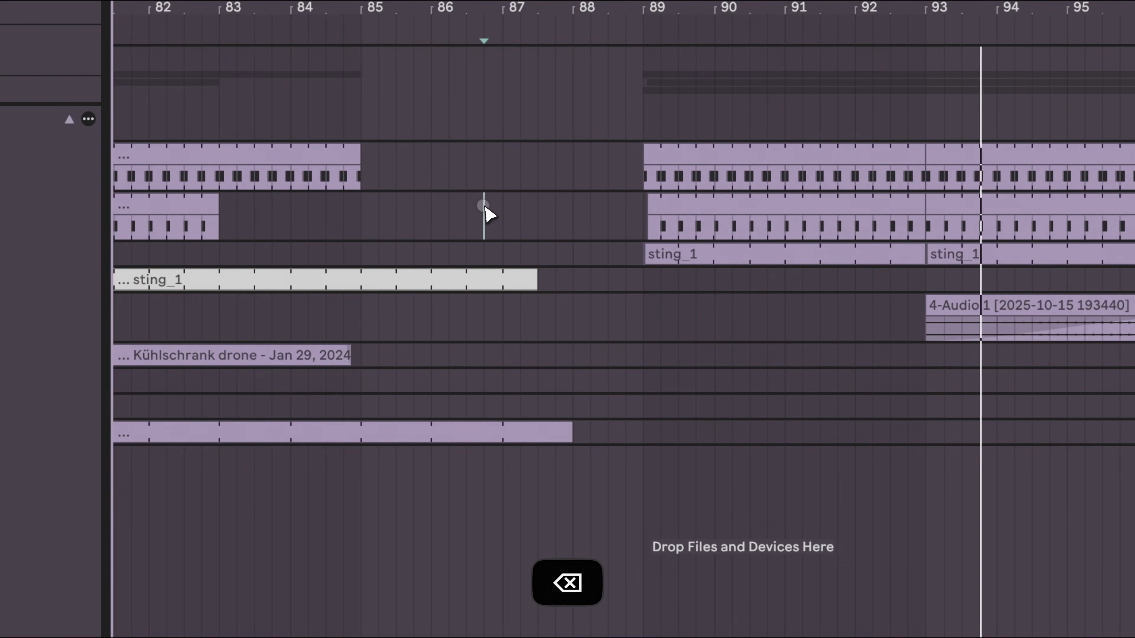
pyautogui.press('space')
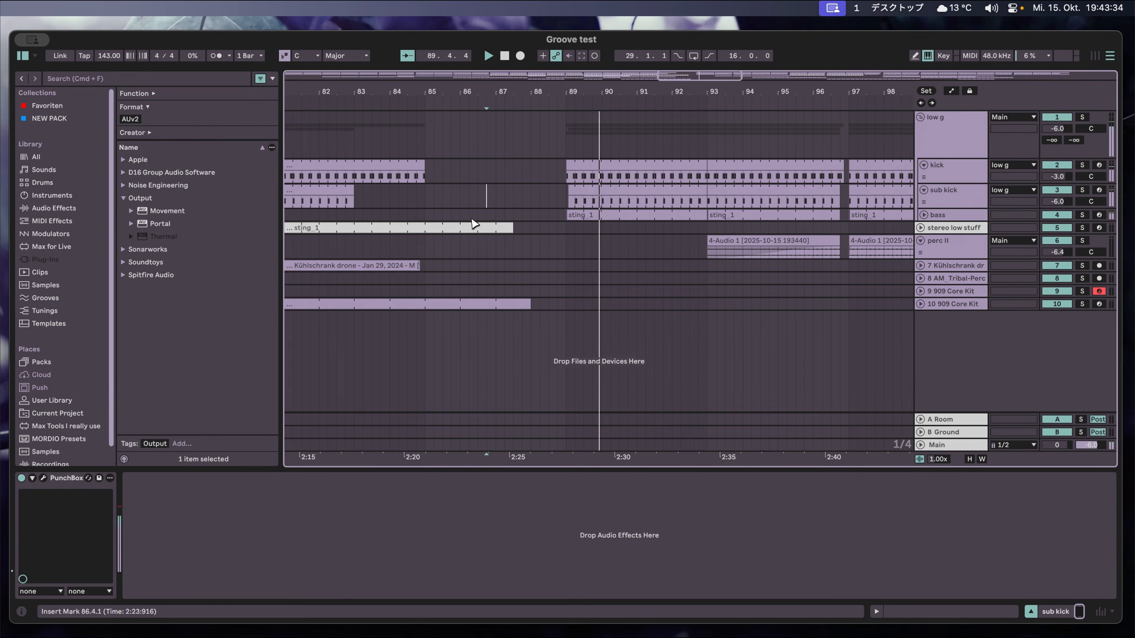
# Stop playback and extend the start of the sub kick clip after the break back to 89.1.1.
pyautogui.press('space')
pyautogui.moveTo(565, 91); pyautogui.dragTo(564, 100)
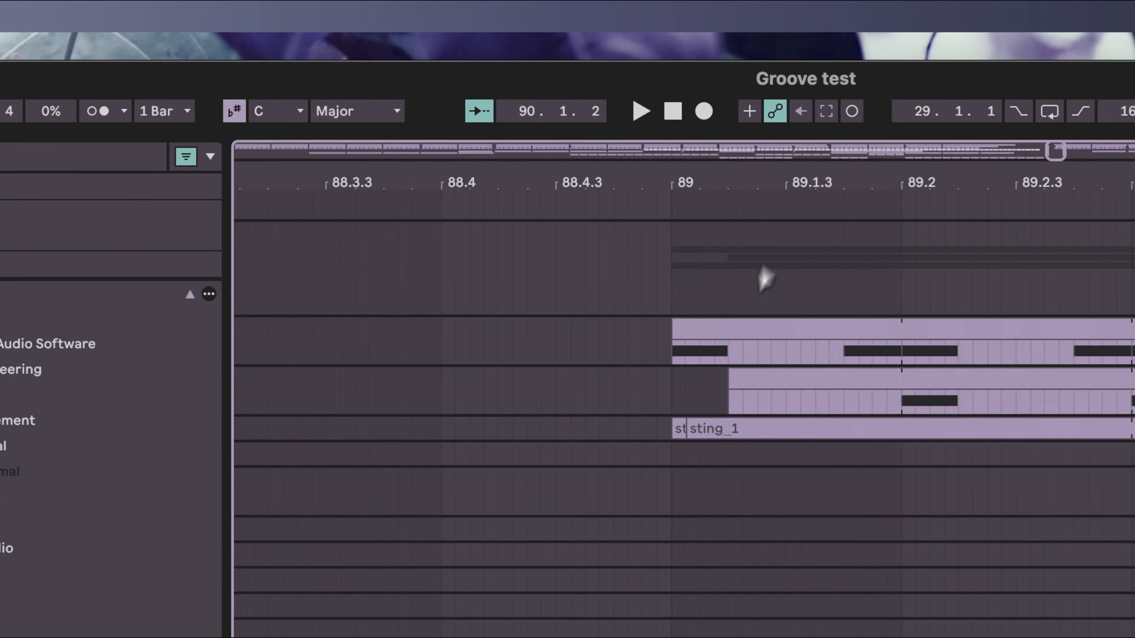
pyautogui.moveTo(732, 381); pyautogui.dragTo(708, 380)
# Copy the kick clip's first sixteenth at bar 89 and fill the beat from 88.4.1 to bar 89 with its copies.
pyautogui.click(674, 354)
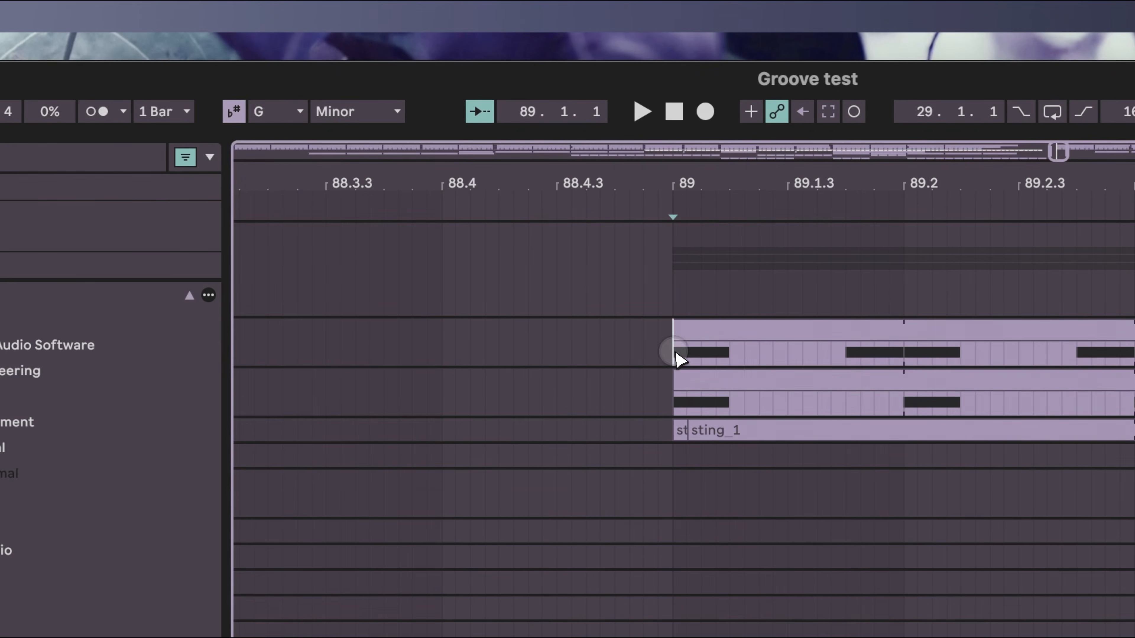
pyautogui.press('super+c')
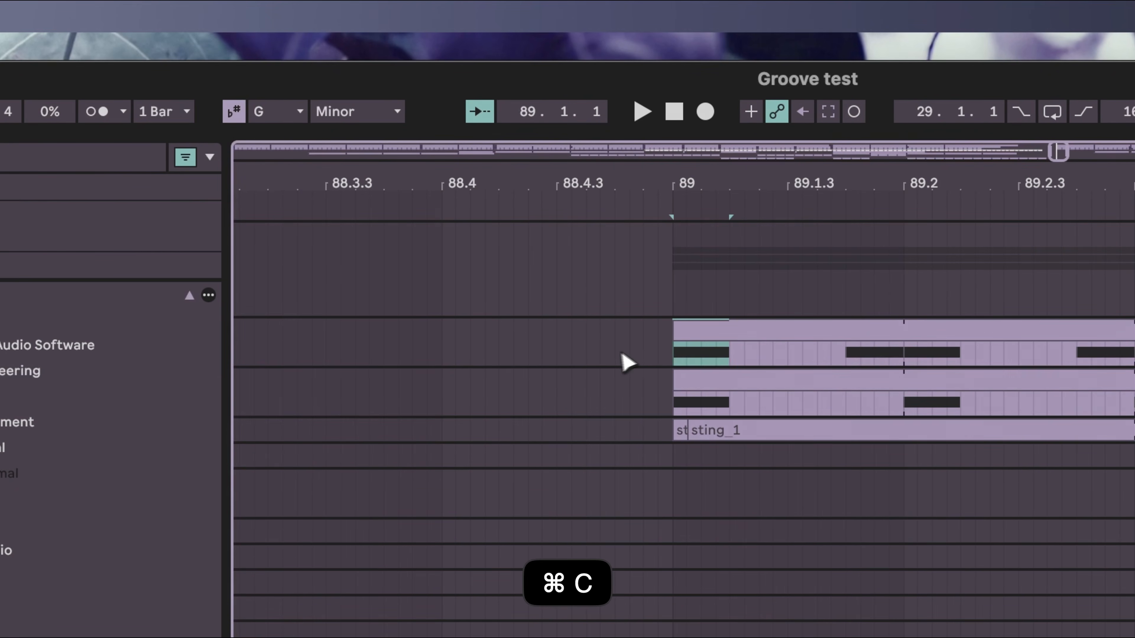
pyautogui.click(561, 348)
pyautogui.press('super+v')
pyautogui.press('space')
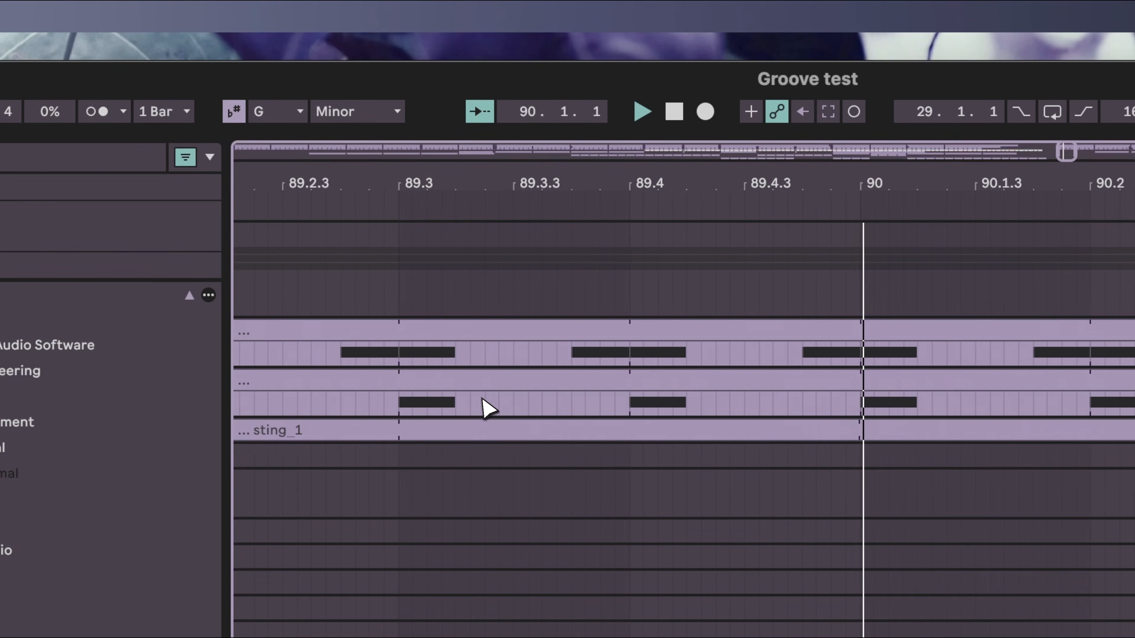
pyautogui.press('space')
pyautogui.press('super+d')
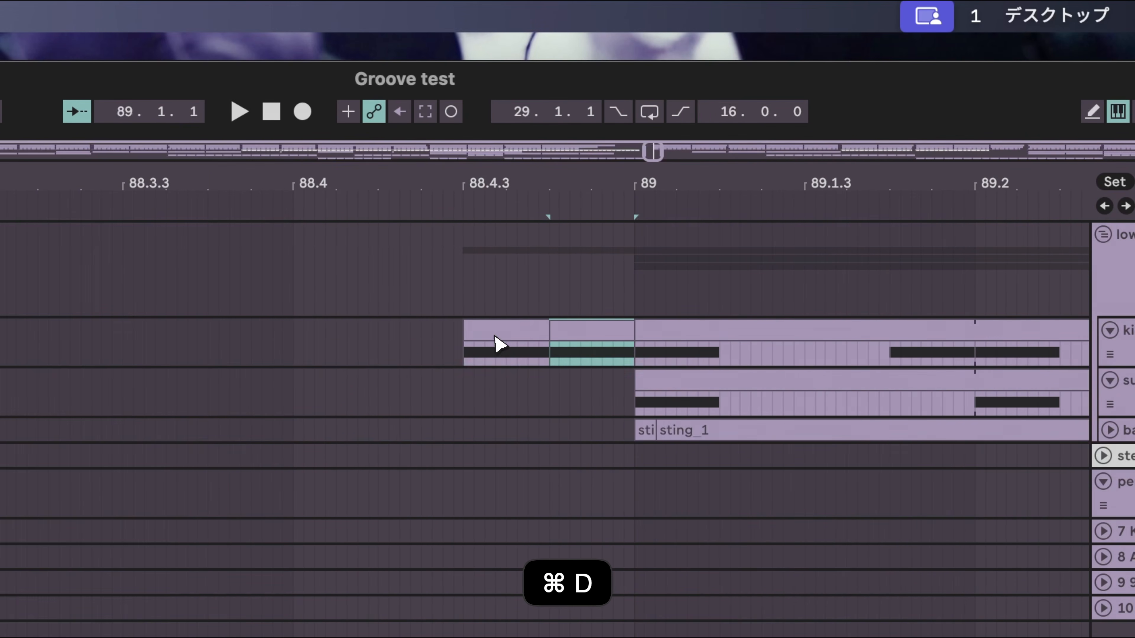
pyautogui.click(359, 342)
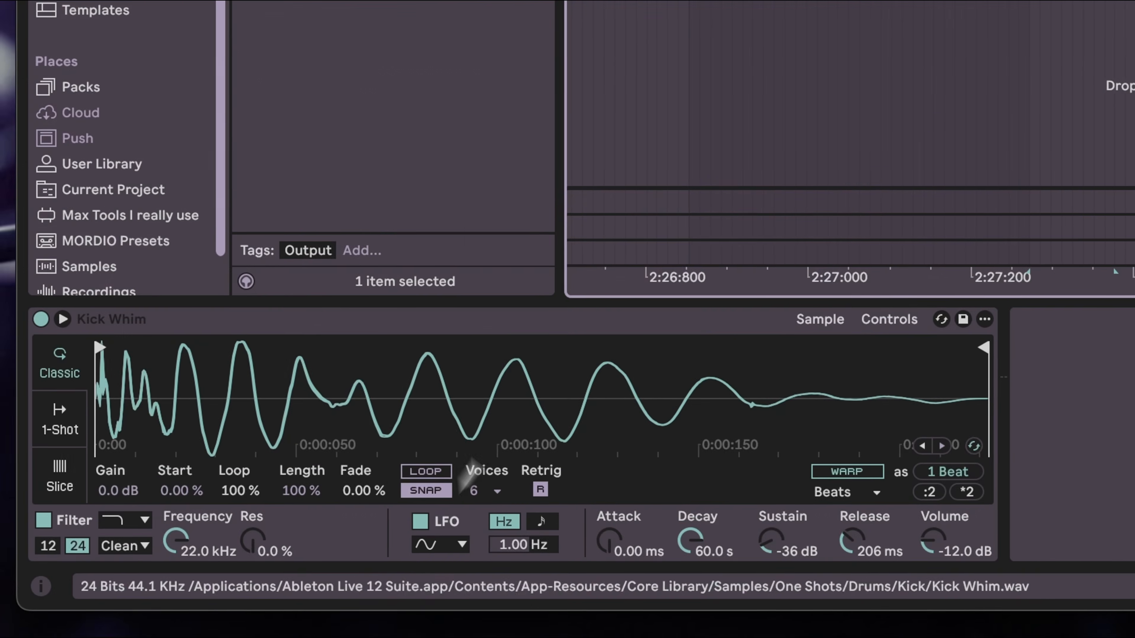
# Open the notes of the kick clip at 88.4.1 and set its C3 note's velocity to 11.
pyautogui.hotkey('shift', 'Tab')
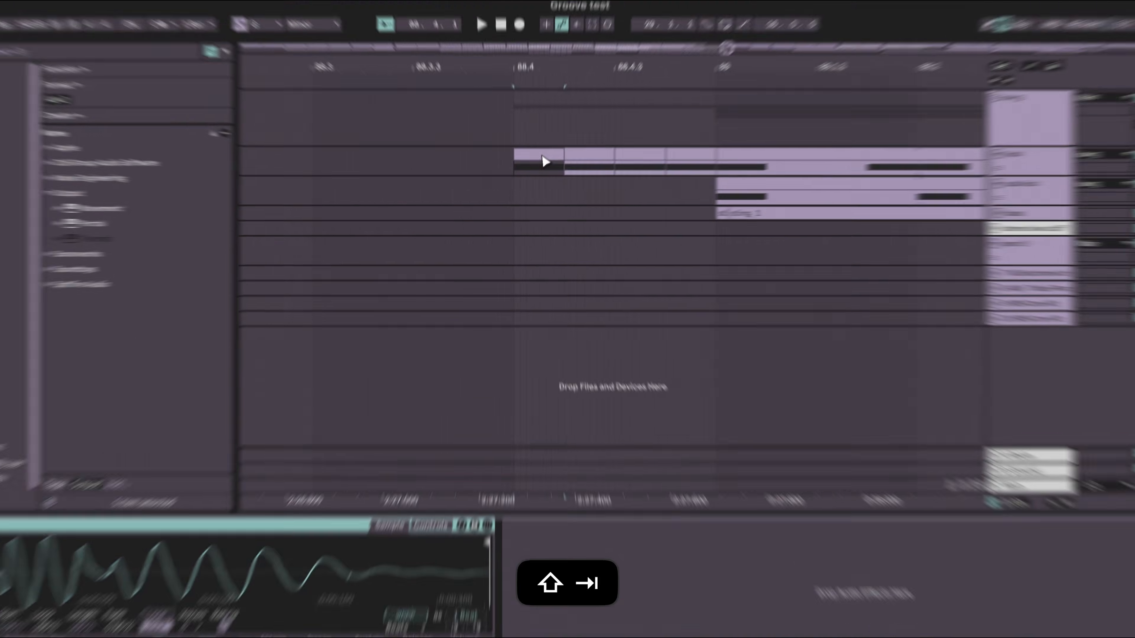
pyautogui.hotkey('shift', 'Tab')
pyautogui.moveTo(348, 498); pyautogui.dragTo(347, 499)
pyautogui.moveTo(366, 459); pyautogui.dragTo(366, 460)
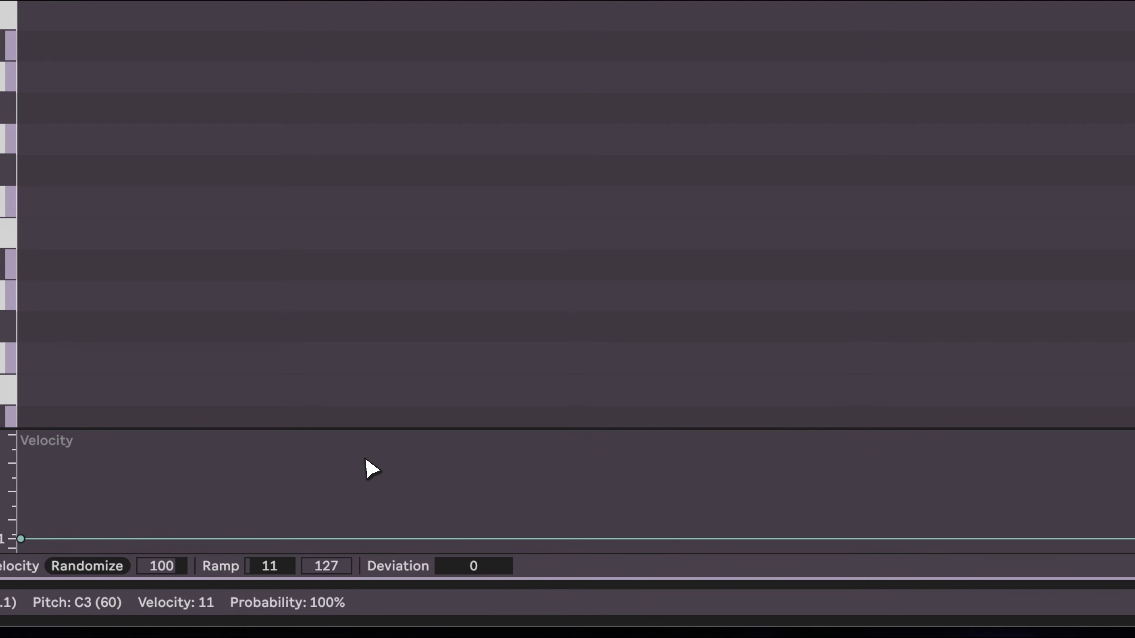
# Raise the C3 velocities of the remaining kick fill clips in steps, from 26 on the second clip to 74 on the last.
pyautogui.hotkey('shift', 'Tab')
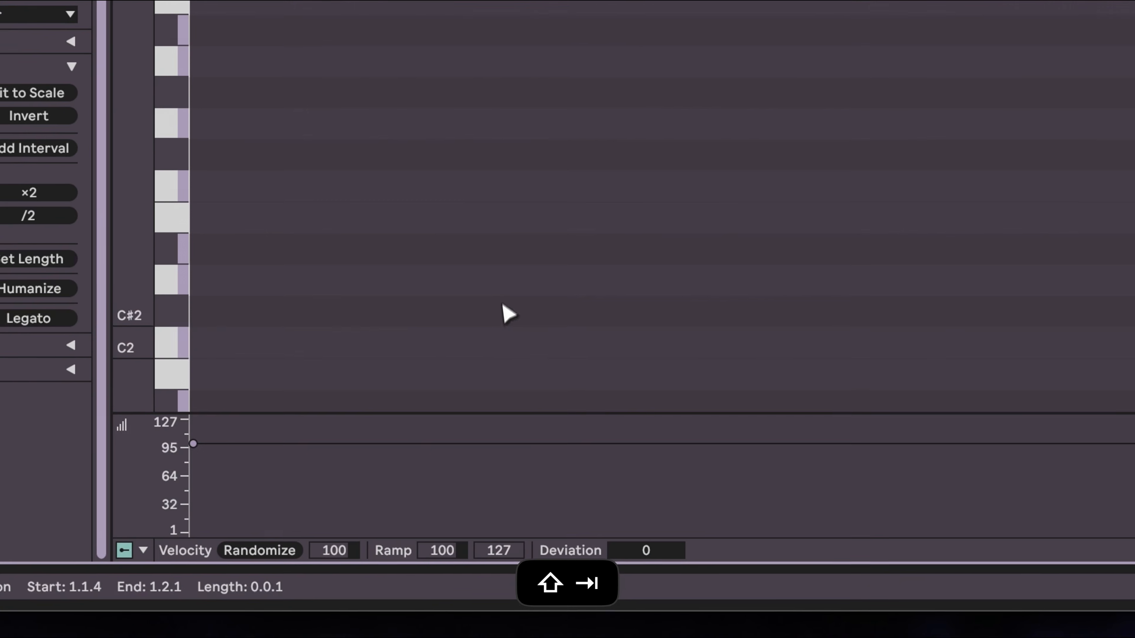
pyautogui.moveTo(471, 442); pyautogui.dragTo(472, 444)
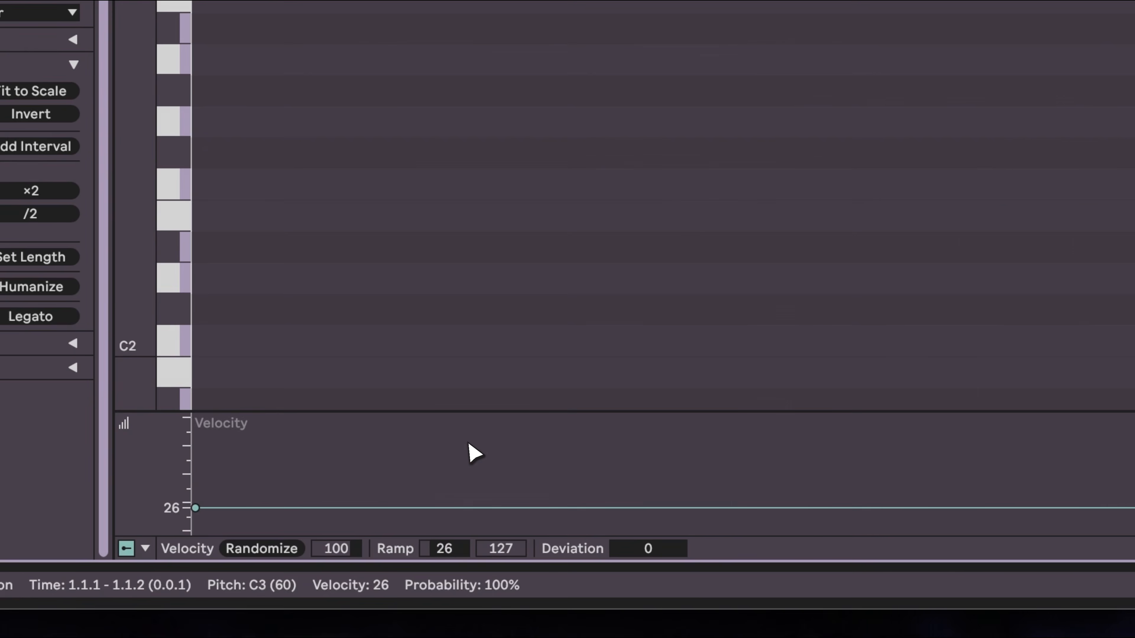
pyautogui.hotkey('shift', 'Tab')
pyautogui.hotkey('shift', 'Tab')
pyautogui.moveTo(371, 506); pyautogui.dragTo(379, 491)
pyautogui.hotkey('shift', 'Tab')
pyautogui.moveTo(404, 488); pyautogui.dragTo(407, 536)
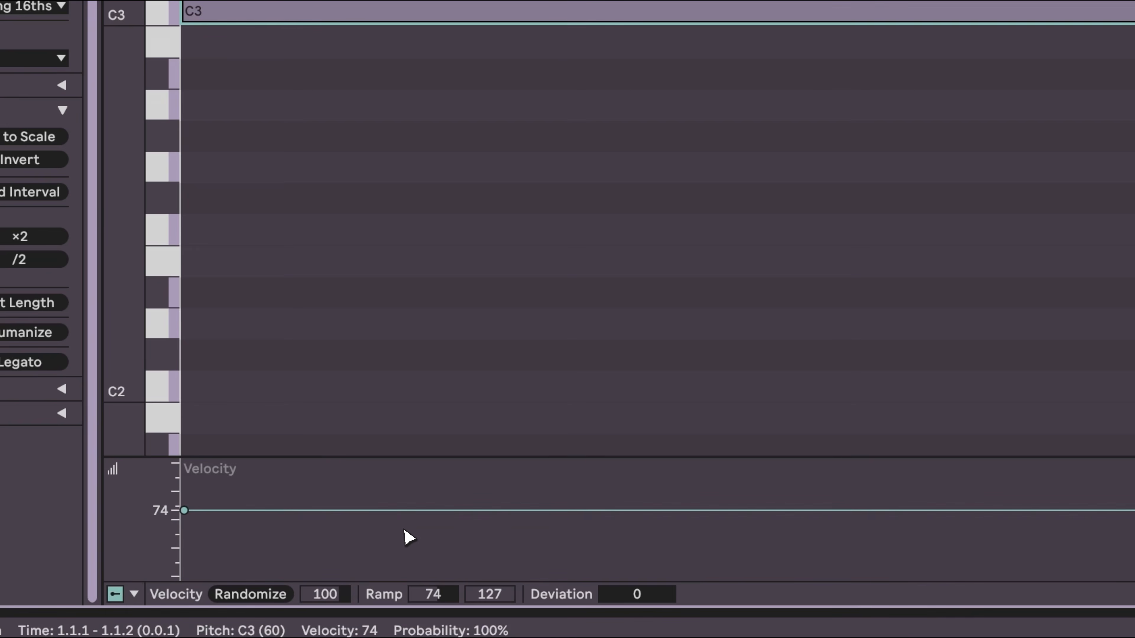
pyautogui.hotkey('shift', 'Tab')
# Play the transition out of the break from 86.1.1 to check the kick fill leading into bar 89.
pyautogui.press('space')
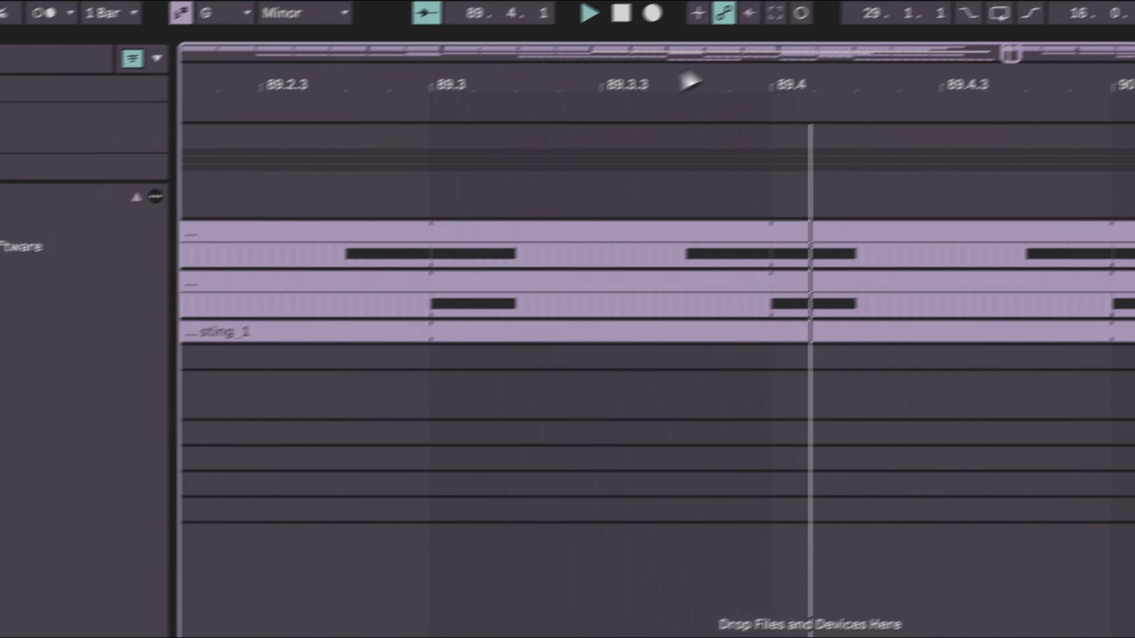
pyautogui.press('space')
pyautogui.moveTo(811, 30); pyautogui.dragTo(810, 30)
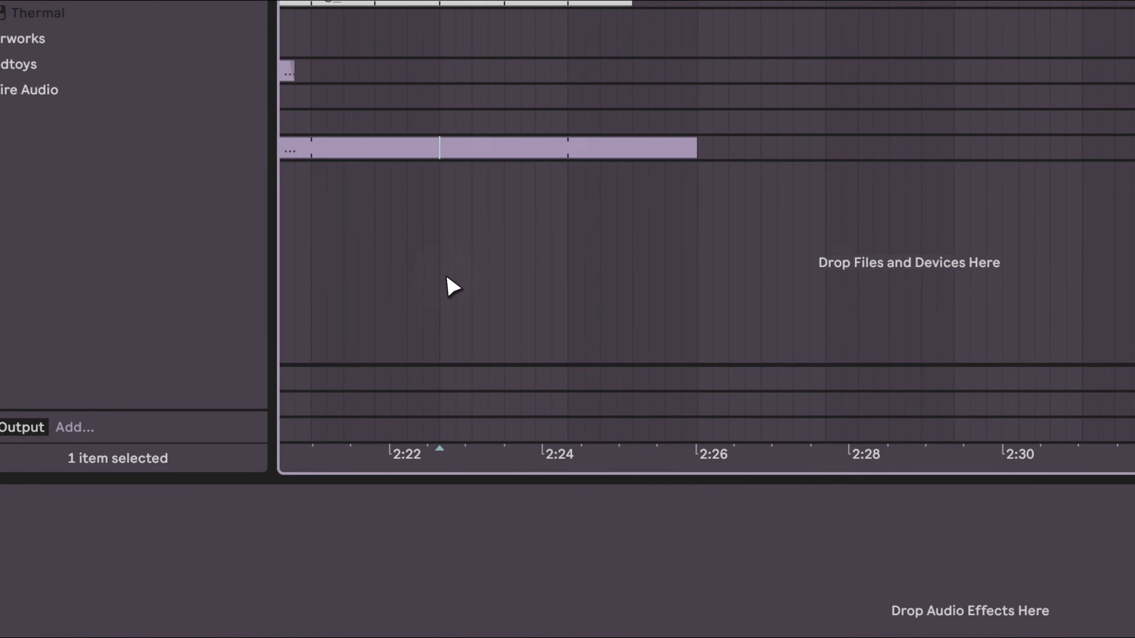
pyautogui.press('space')
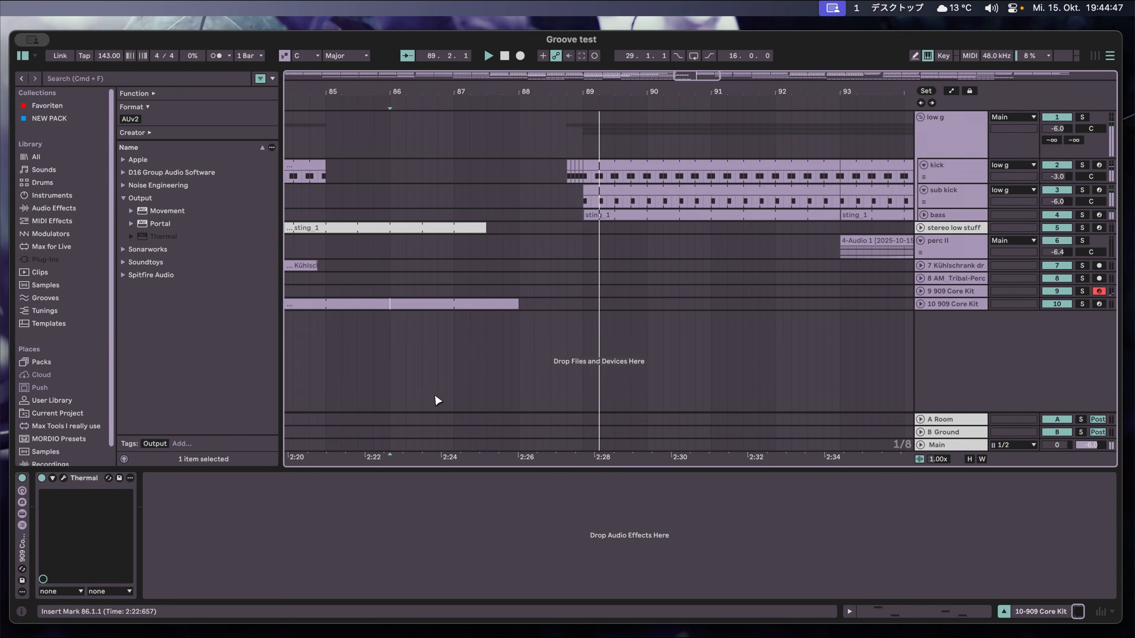
pyautogui.press('space')
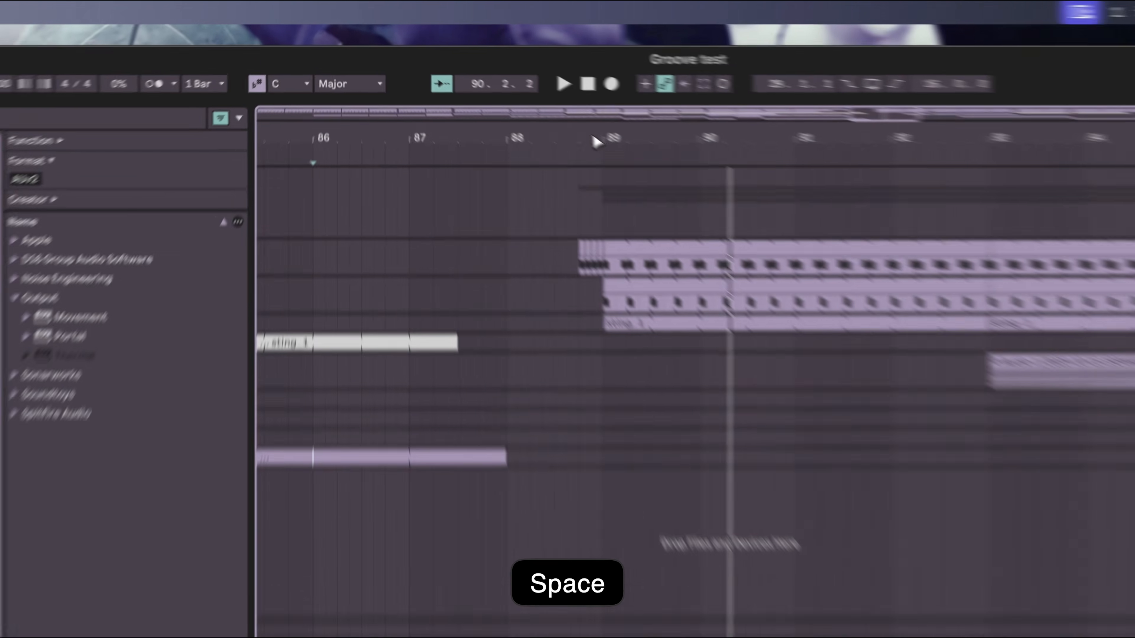
# Thin the kick fill to the copies at 88.4.1 and 88.4.3, shift the second one to 88.4.4 and play it.
pyautogui.moveTo(509, 93); pyautogui.dragTo(510, 148)
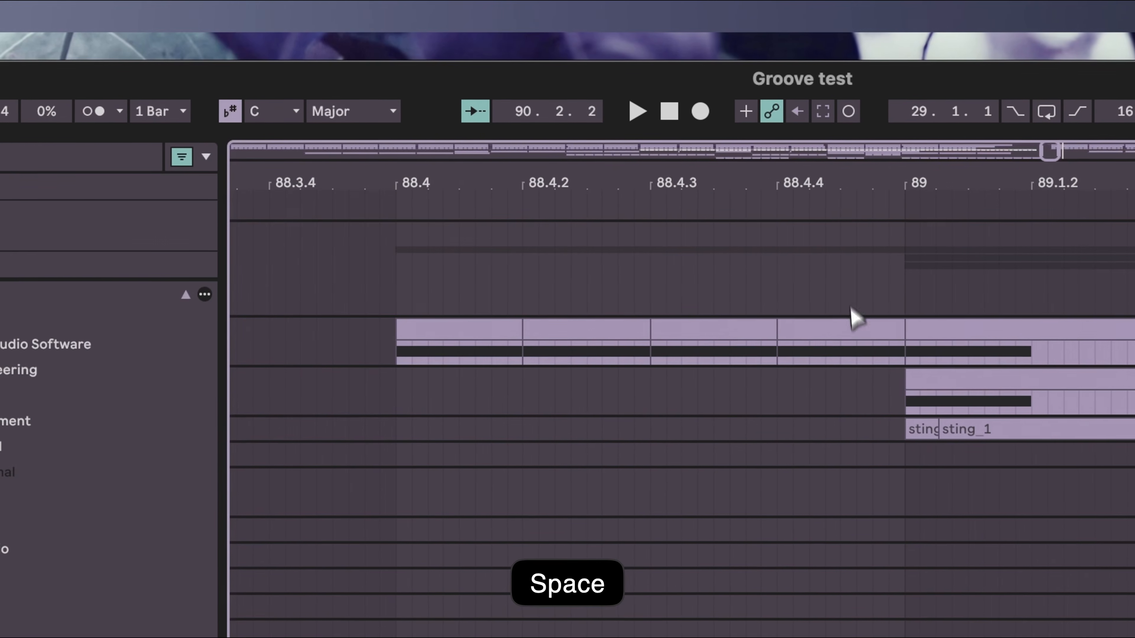
pyautogui.click(850, 321)
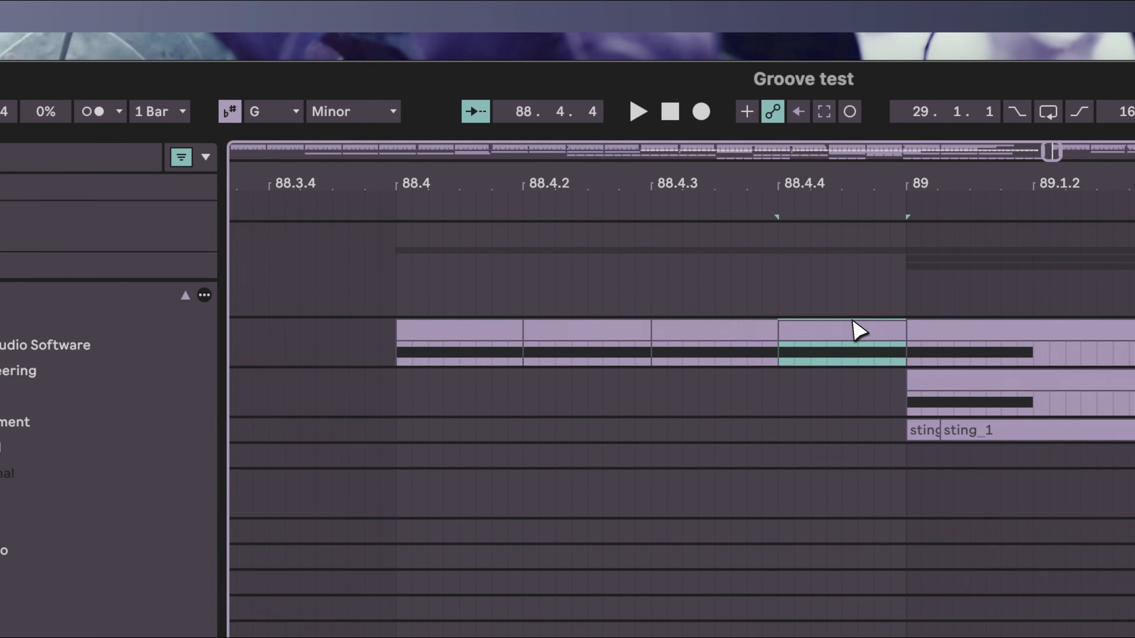
pyautogui.press('space')
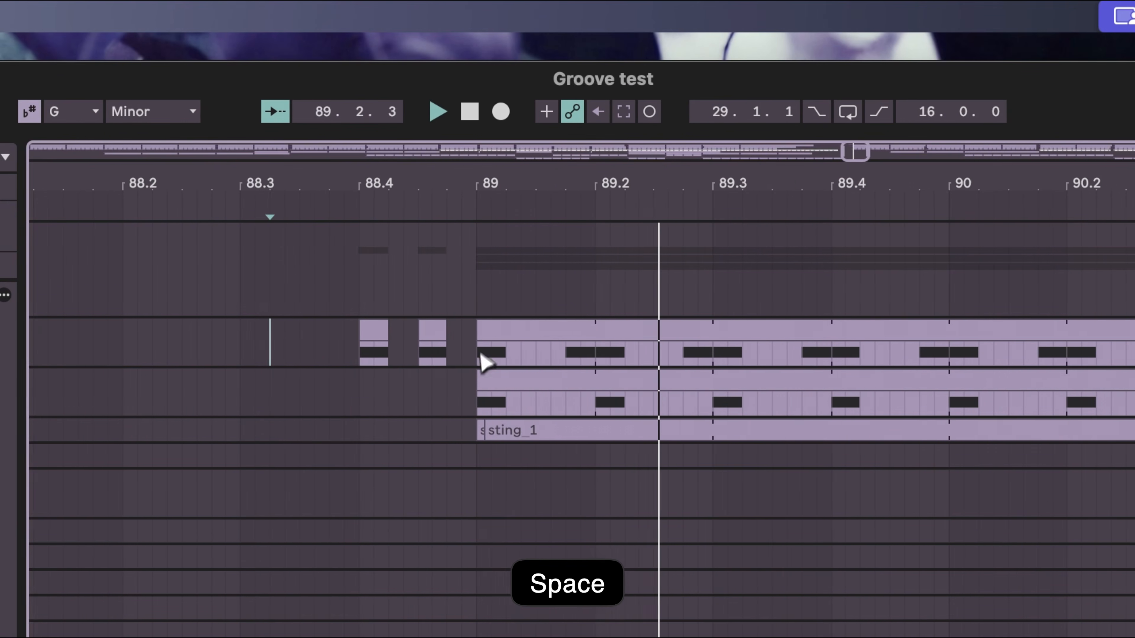
pyautogui.moveTo(593, 185)
pyautogui.mouseDown()
pyautogui.moveTo(618, 193)
pyautogui.moveTo(598, 188)
pyautogui.mouseUp()
pyautogui.press('space')
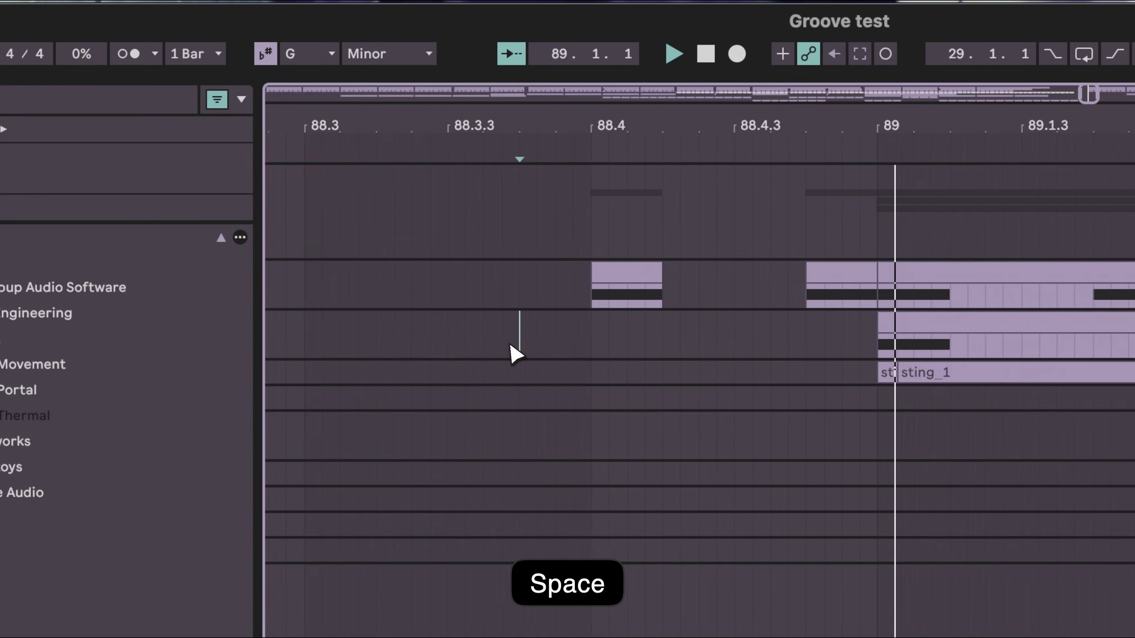
# Try the first kick copy at 88.3.4 and the second at 88.4.3, playing from before beat 88.3.
pyautogui.press('space')
pyautogui.hscroll(-2, 346, 274)
pyautogui.moveTo(348, 281); pyautogui.dragTo(387, 286)
pyautogui.press('space')
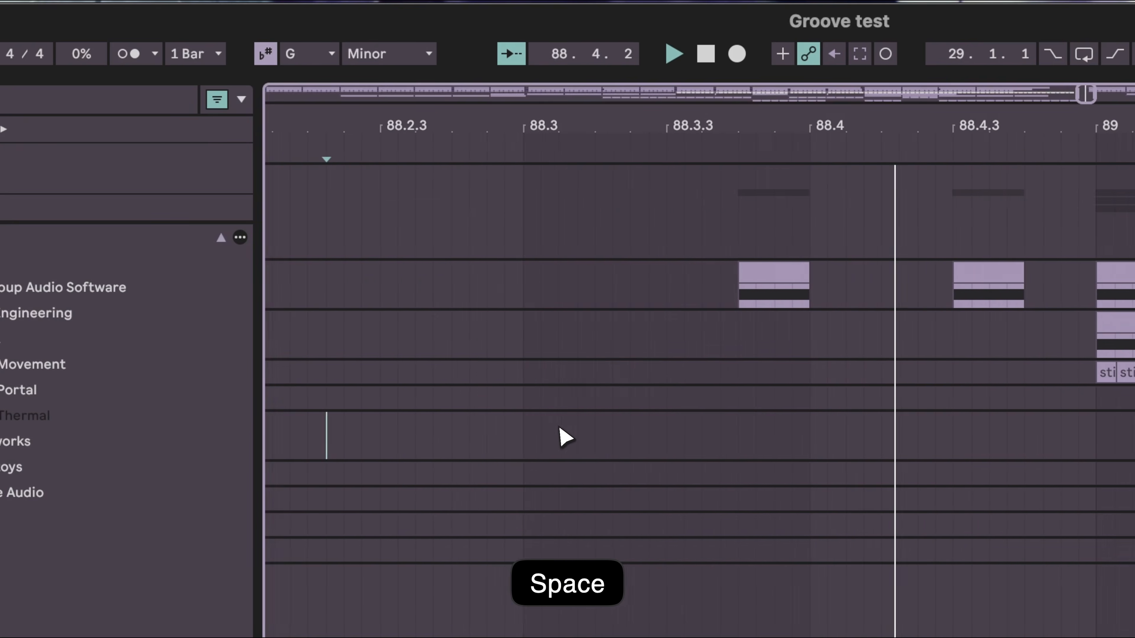
# Undo the second kick copy's last move, shift the first copy to 88.4.2 and play the pattern.
pyautogui.press('super+z')
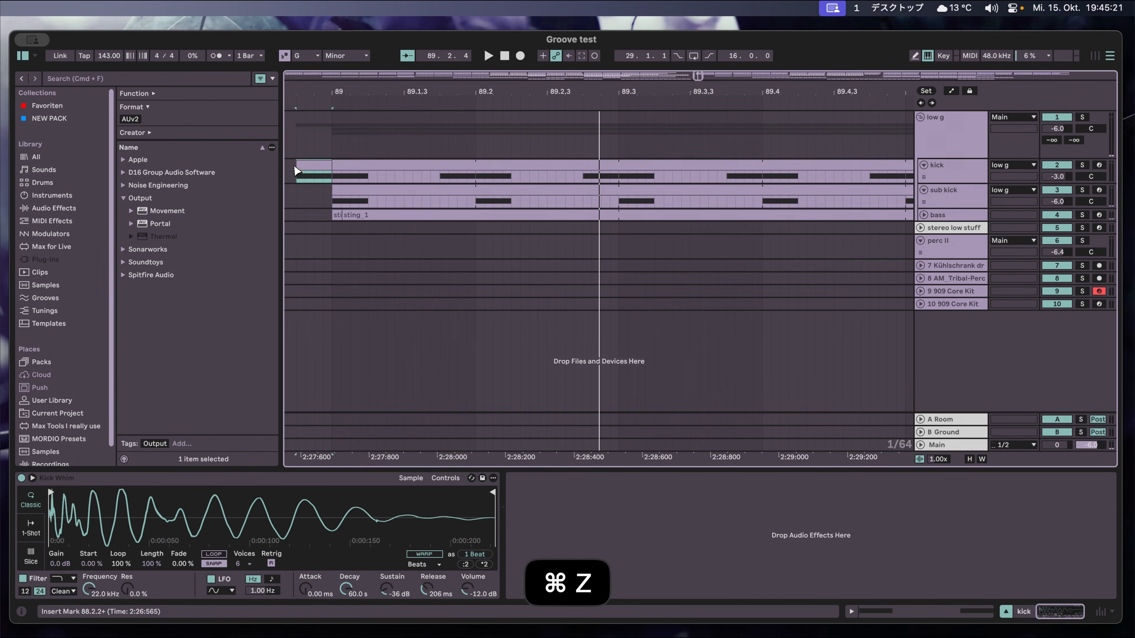
pyautogui.press('space')
pyautogui.hscroll(-5, 378, 238)
pyautogui.click(360, 227)
pyautogui.press('space')
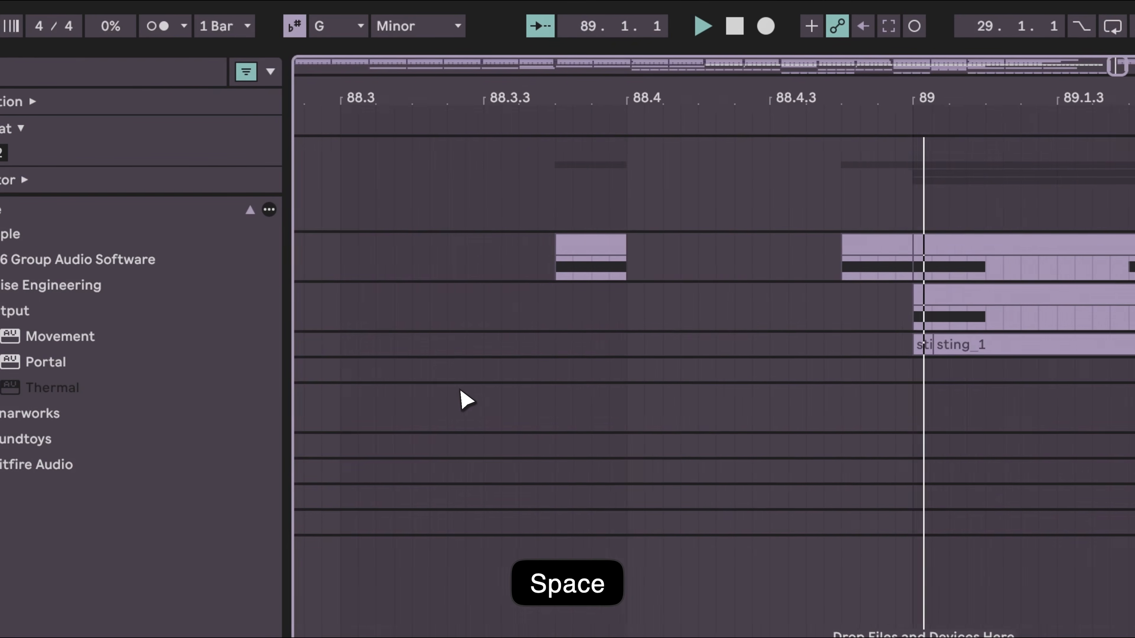
pyautogui.press('space')
pyautogui.click(387, 365)
pyautogui.press('space')
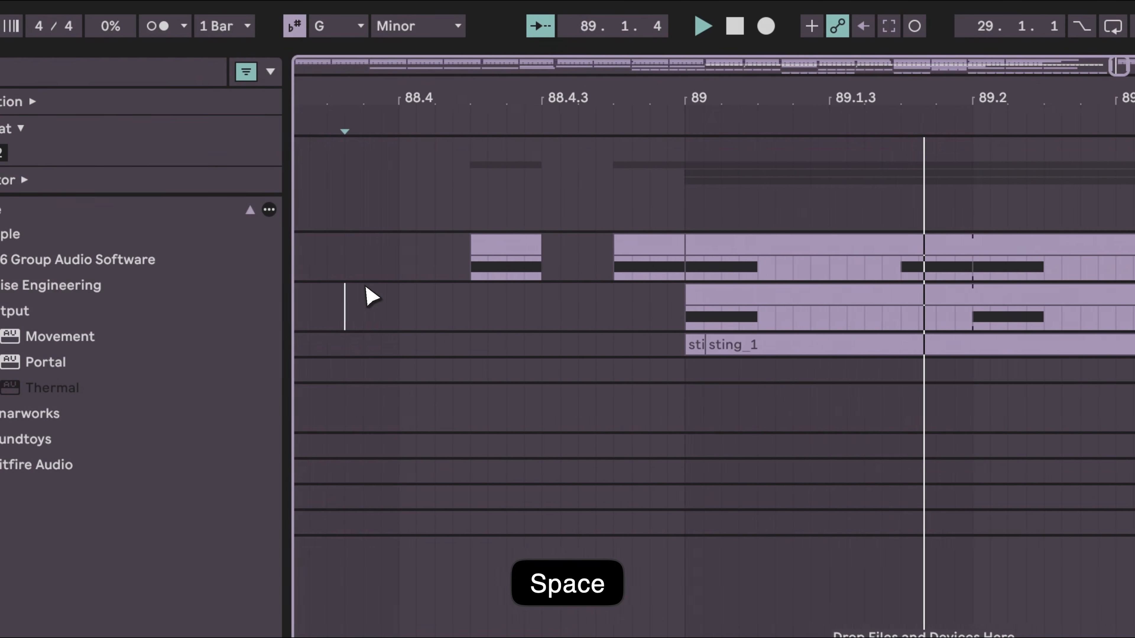
# Move the first kick copy halfway between 88.3.3 and 88.3.4 and the second to 88.4.3, and play the result.
pyautogui.press('space')
pyautogui.hscroll(-10, 534, 290)
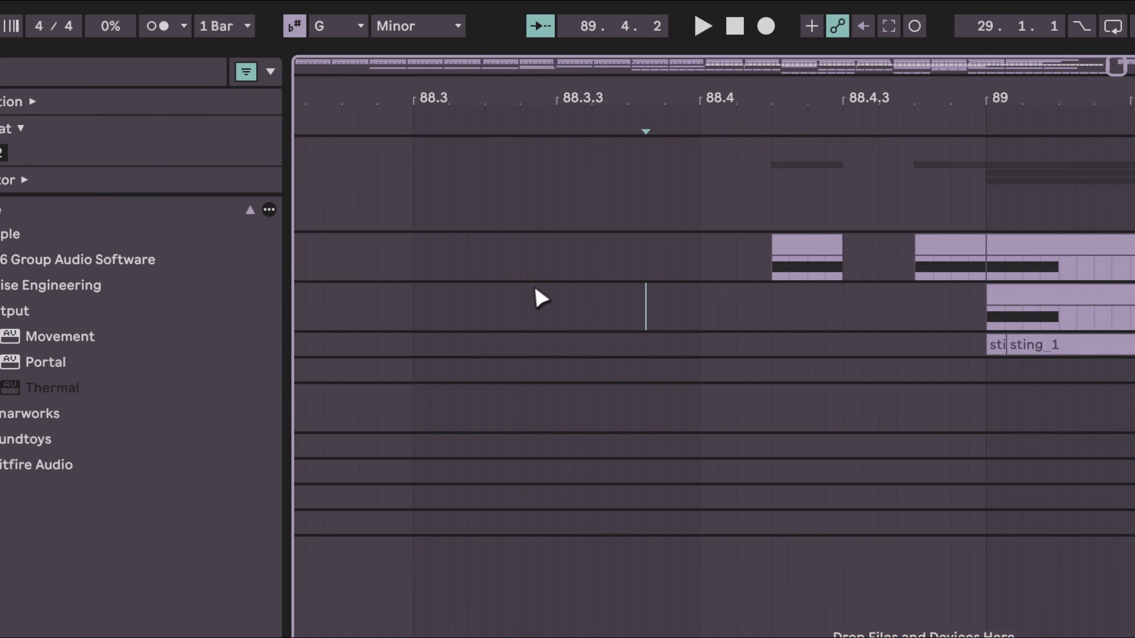
pyautogui.moveTo(821, 257); pyautogui.dragTo(684, 250)
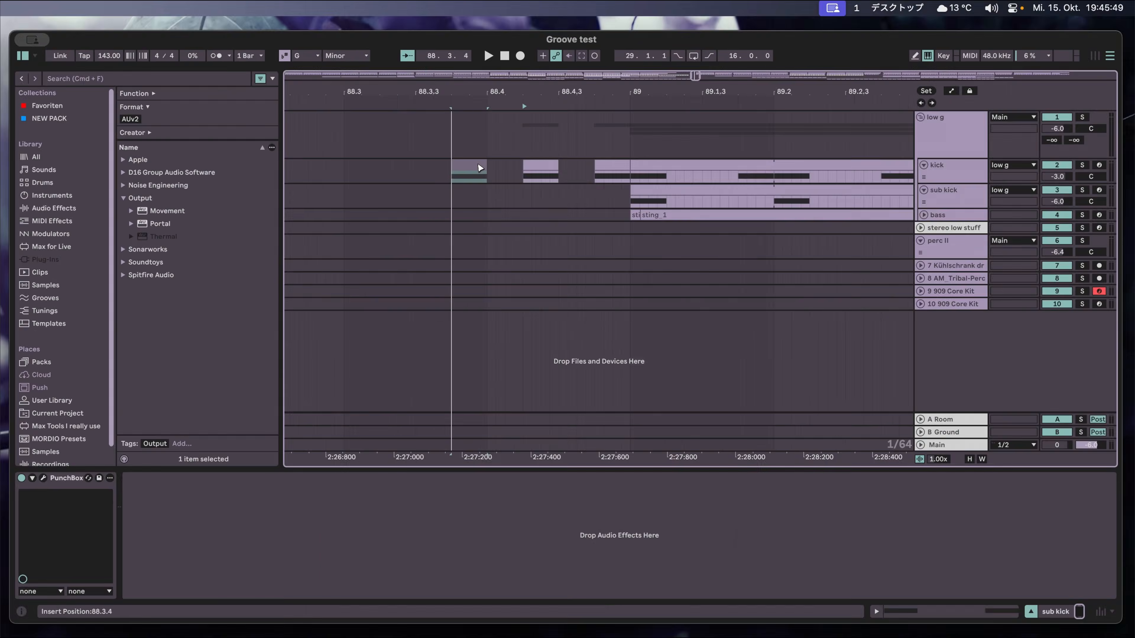
pyautogui.moveTo(461, 169); pyautogui.dragTo(567, 170)
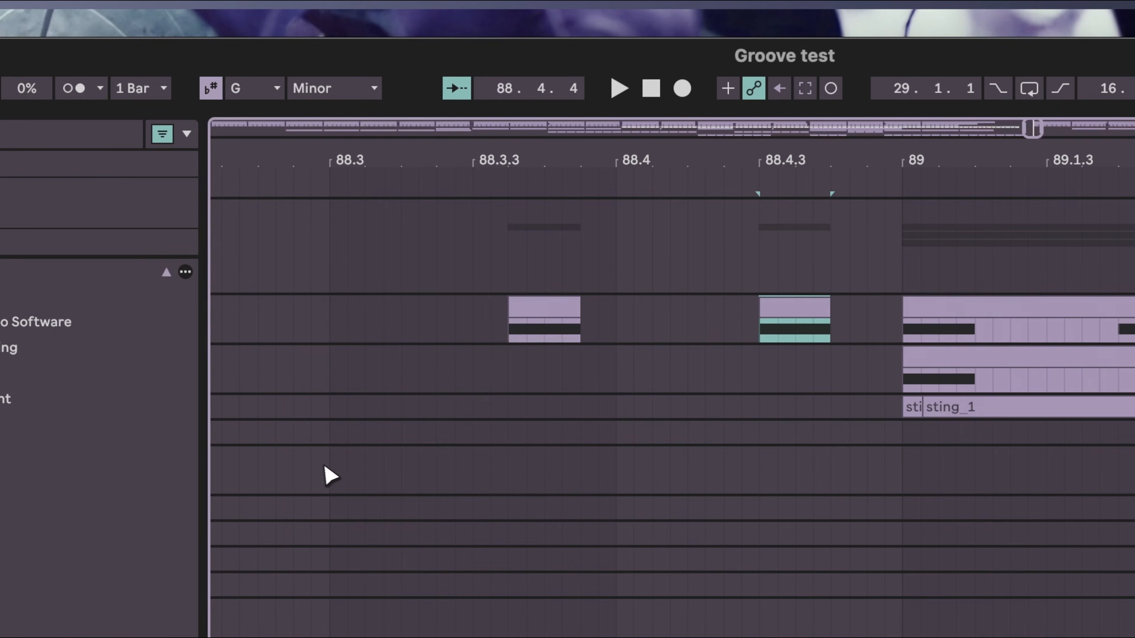
pyautogui.press('space')
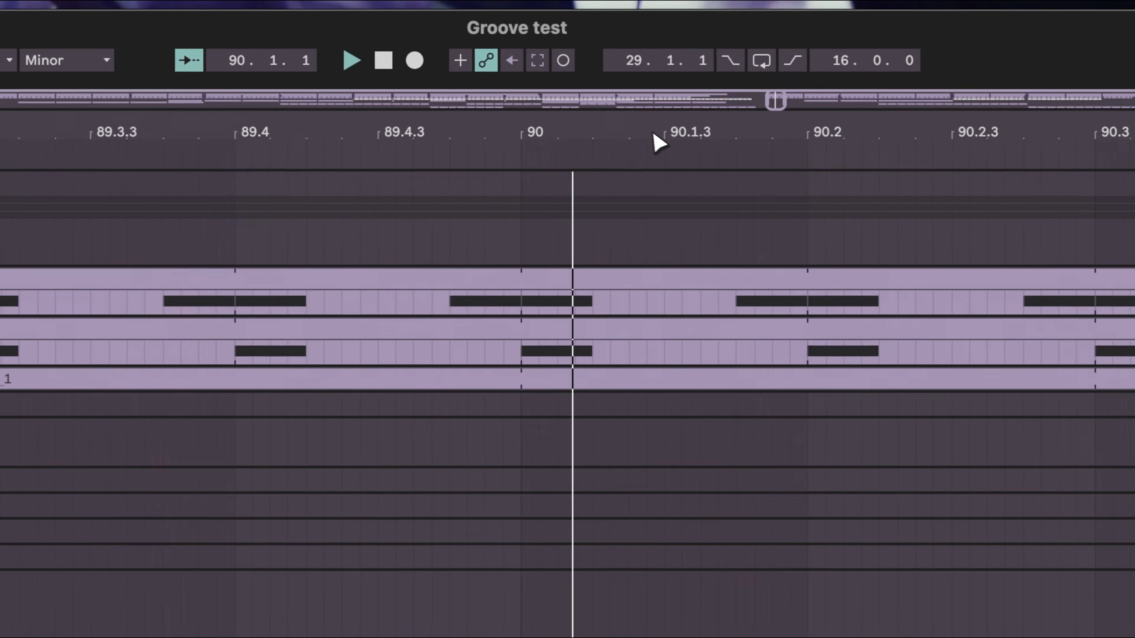
pyautogui.press('space')
# Copy the sub kick's first sixteenth at 89.1.1 directly beneath the first kick copy and play from 88.2.1.
pyautogui.scroll(-10, 924, 169)
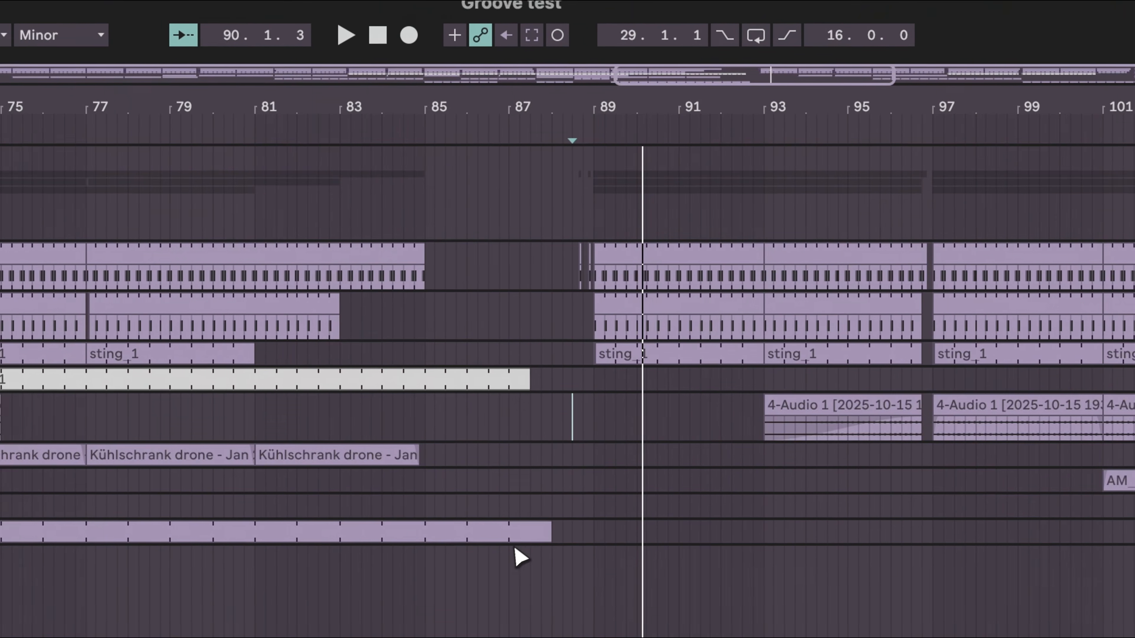
pyautogui.moveTo(568, 125); pyautogui.dragTo(324, 222)
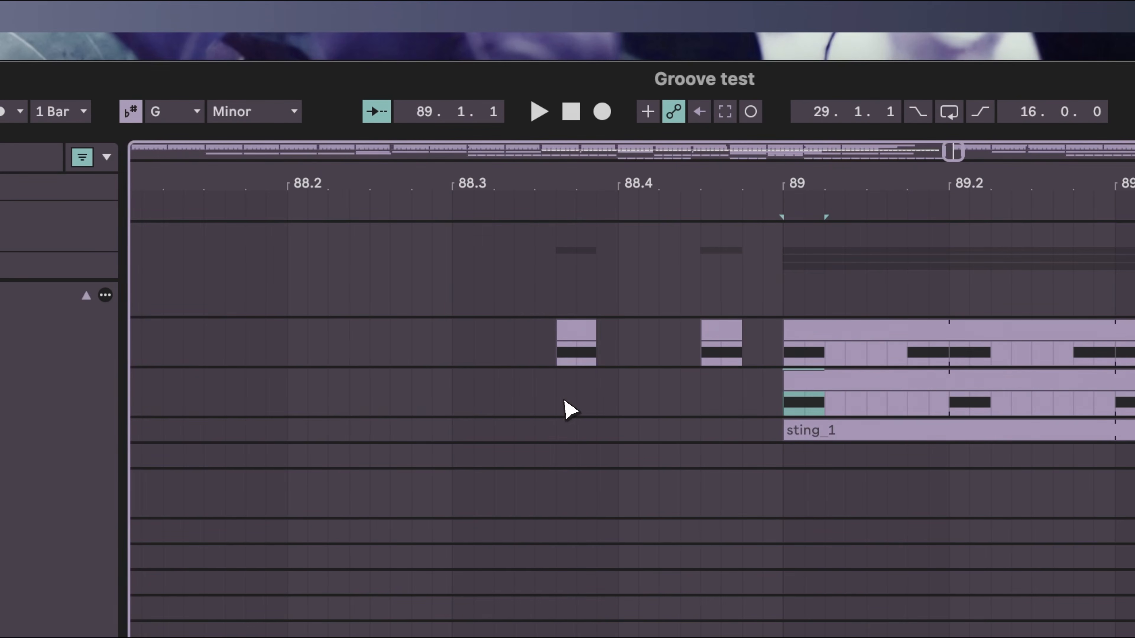
pyautogui.press('space')
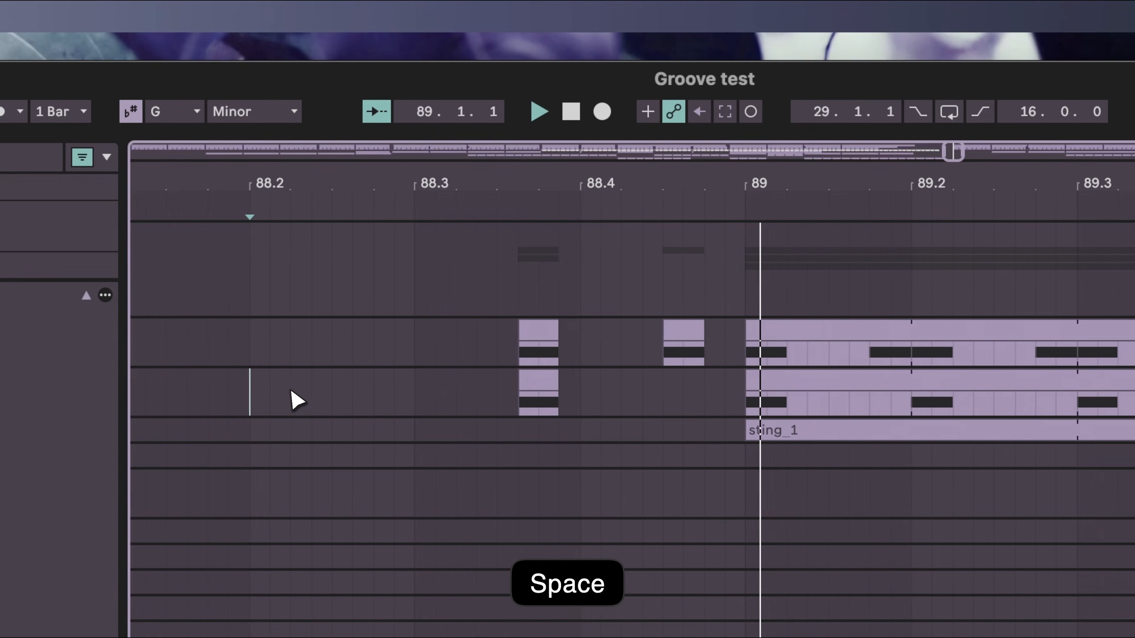
# Try the sub kick copy at 88.4.1 and play the transition from 88.2.1.
pyautogui.press('space')
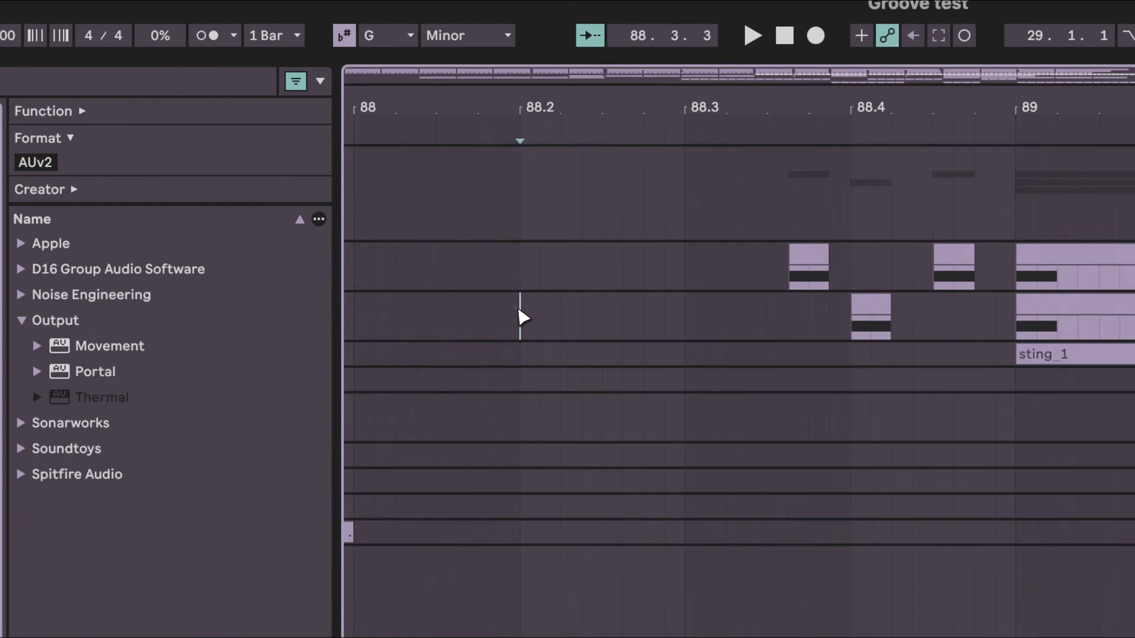
pyautogui.press('space')
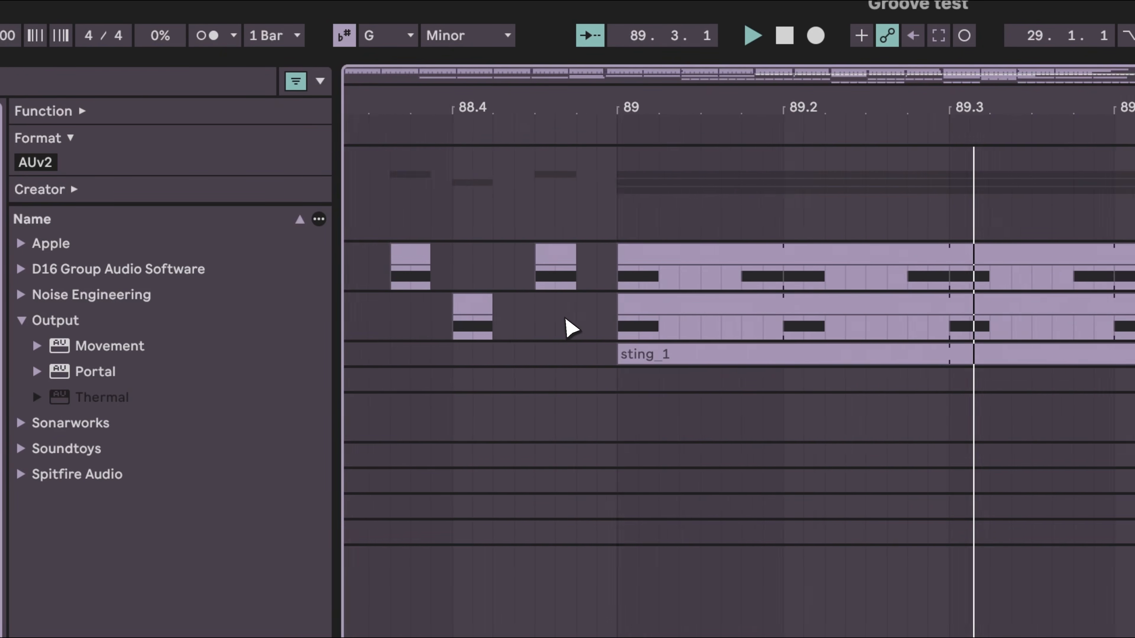
pyautogui.press('space')
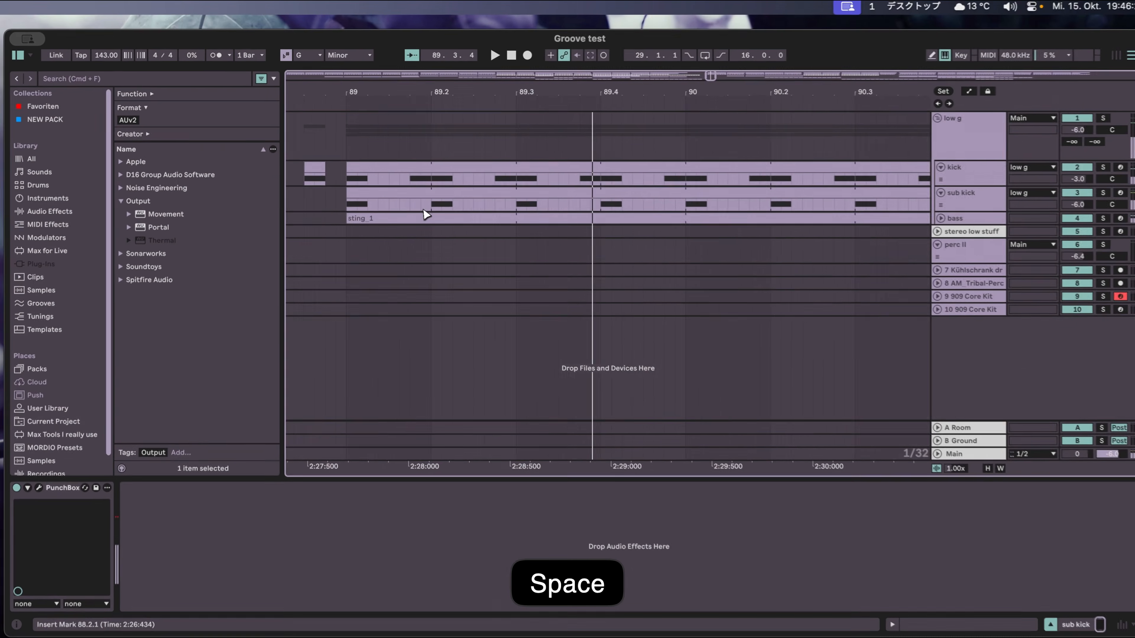
# Move the sub kick copy so it ends exactly where the first kick copy starts, and play it from just before 88.3.
pyautogui.hscroll(-8, 425, 211)
pyautogui.moveTo(556, 196); pyautogui.dragTo(503, 196)
pyautogui.click(490, 335)
pyautogui.press('space')
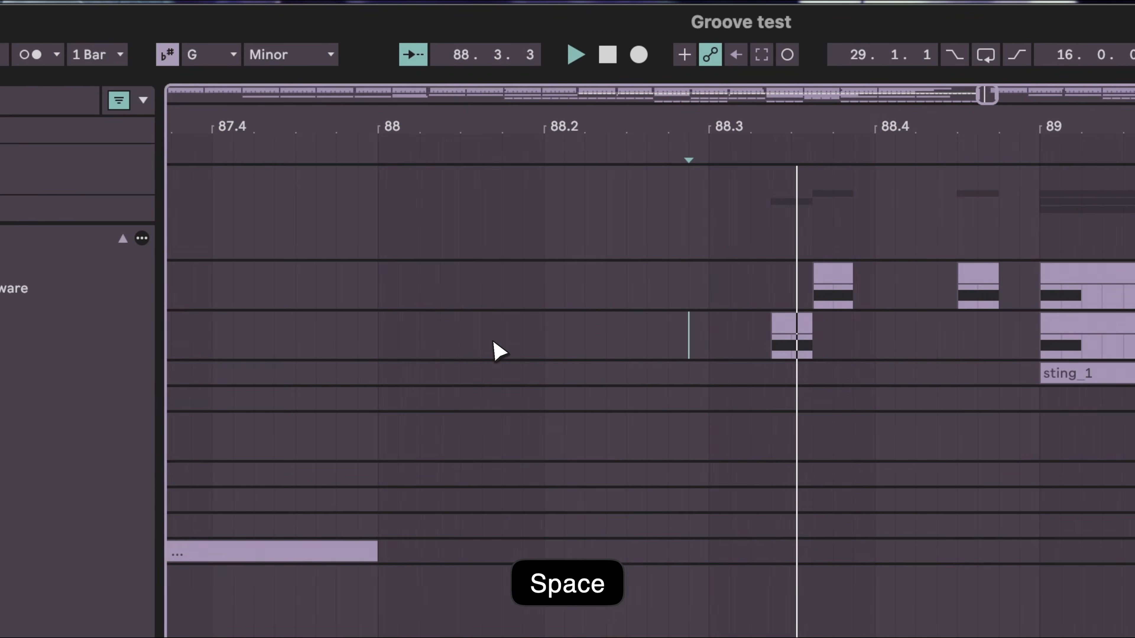
pyautogui.press('space')
# Play the lead-in and the whole break from 81.1.1.
pyautogui.moveTo(715, 127); pyautogui.dragTo(714, 125)
pyautogui.click(510, 530)
pyautogui.press('space')
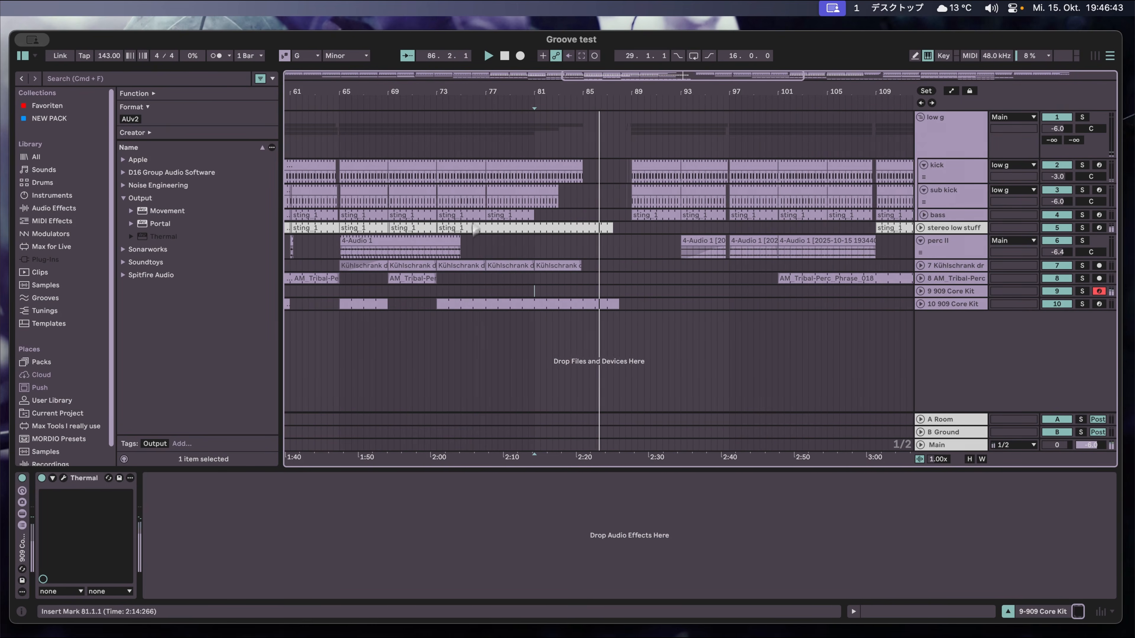
# Extend the last bass clip before the break to just short of bar 85, check it from 80.3.1 and save the set.
pyautogui.press('space')
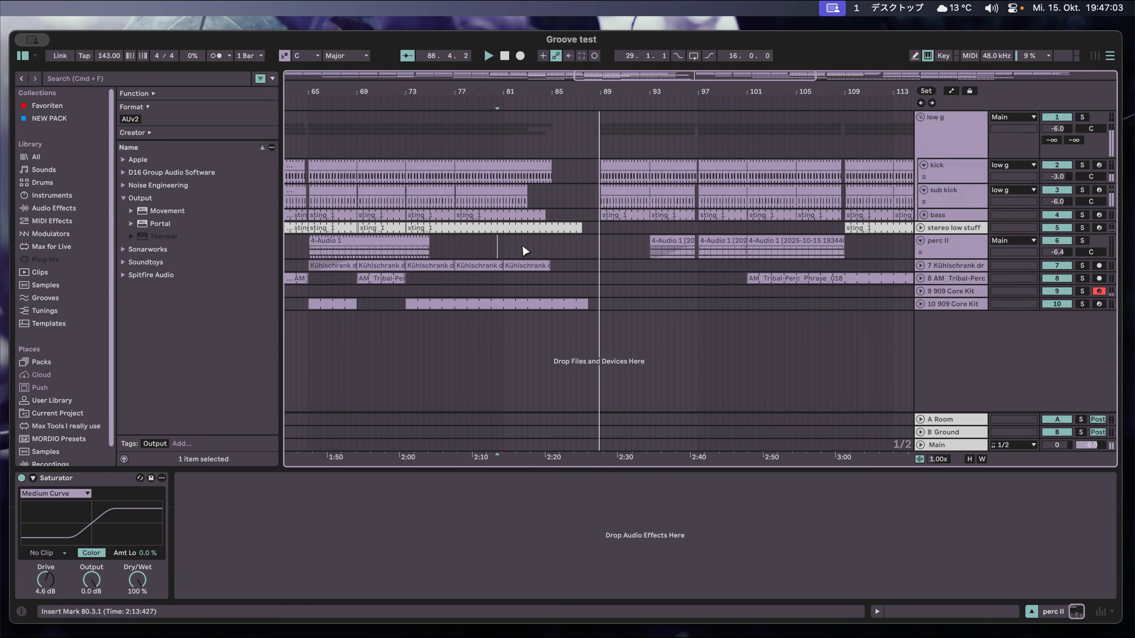
pyautogui.moveTo(643, 93); pyautogui.dragTo(644, 112)
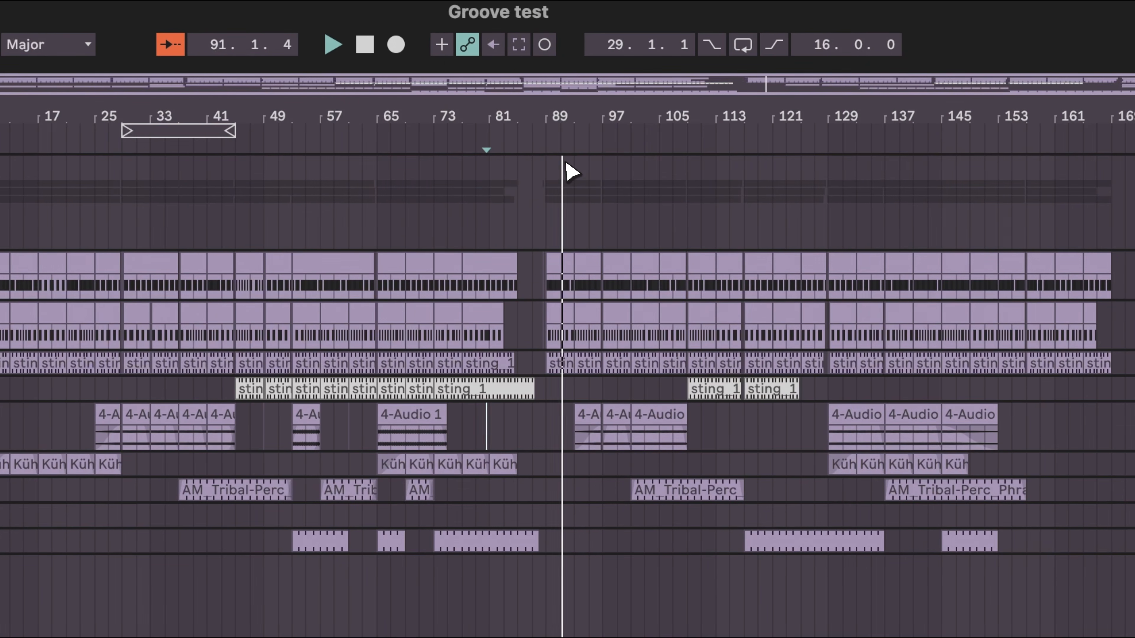
pyautogui.press('super+s')
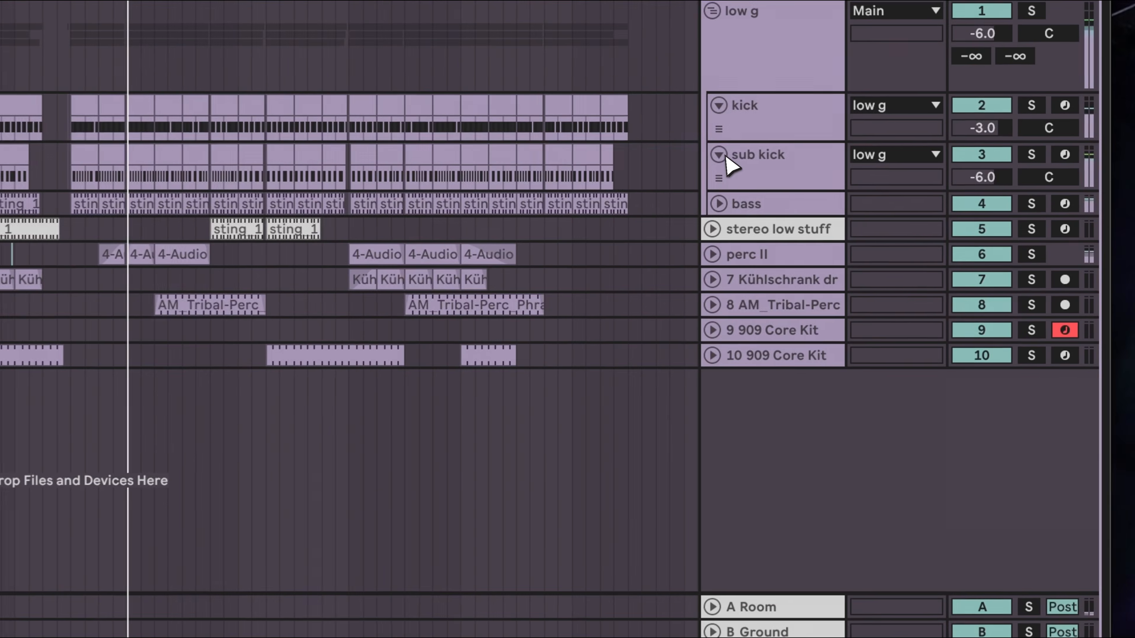
# Add two audio tracks below the last 909 Core Kit track and name both fx.
pyautogui.click(923, 190)
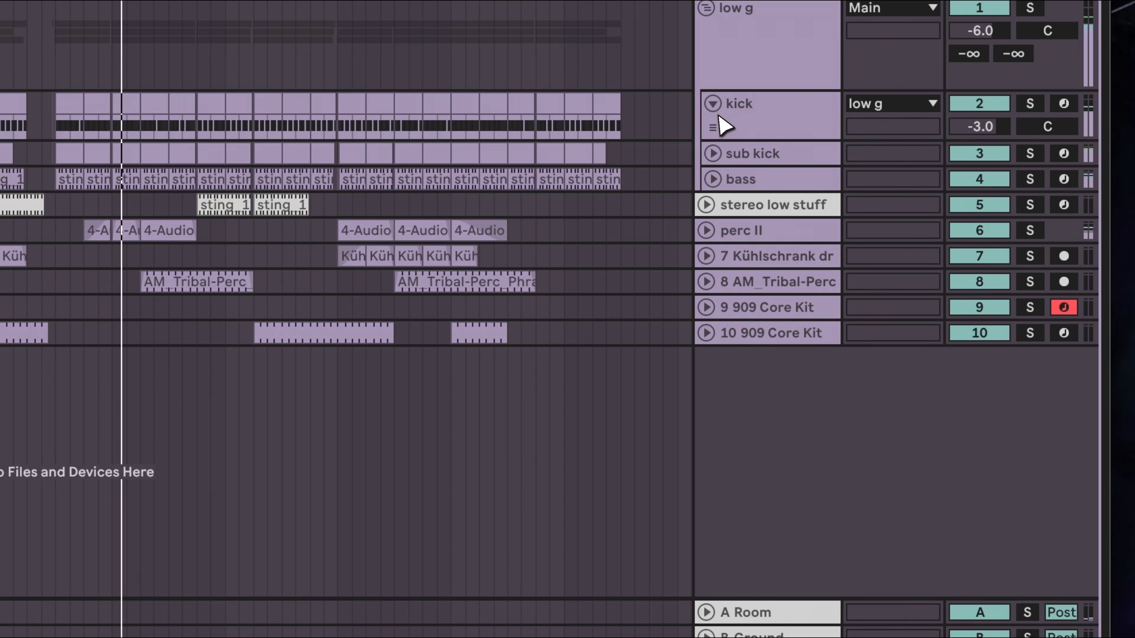
pyautogui.click(713, 154)
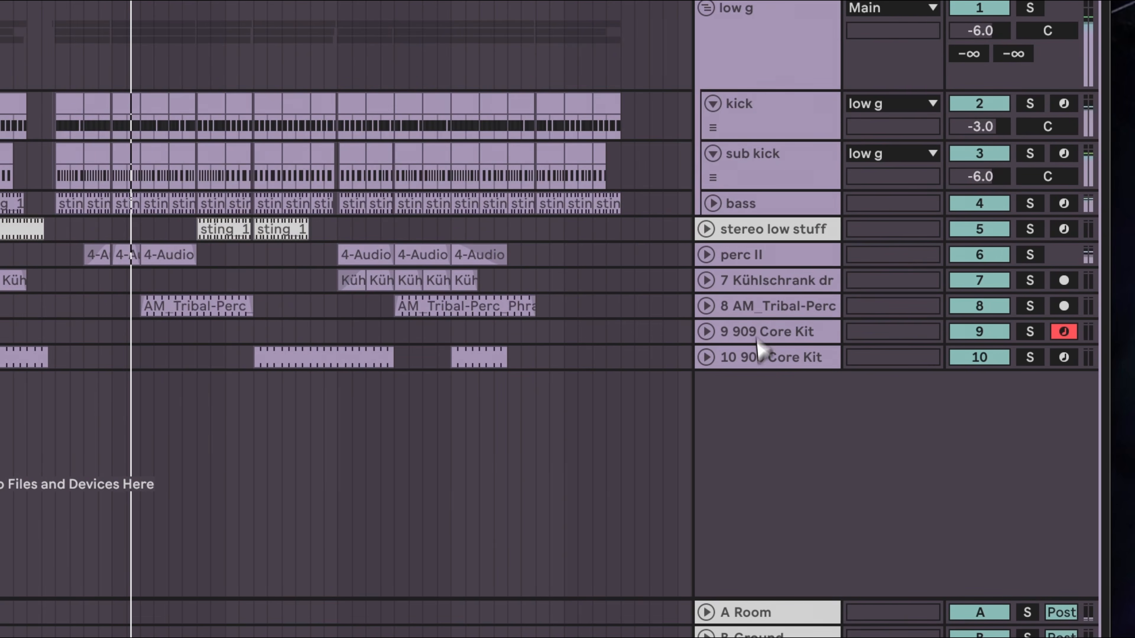
pyautogui.press('super+t')
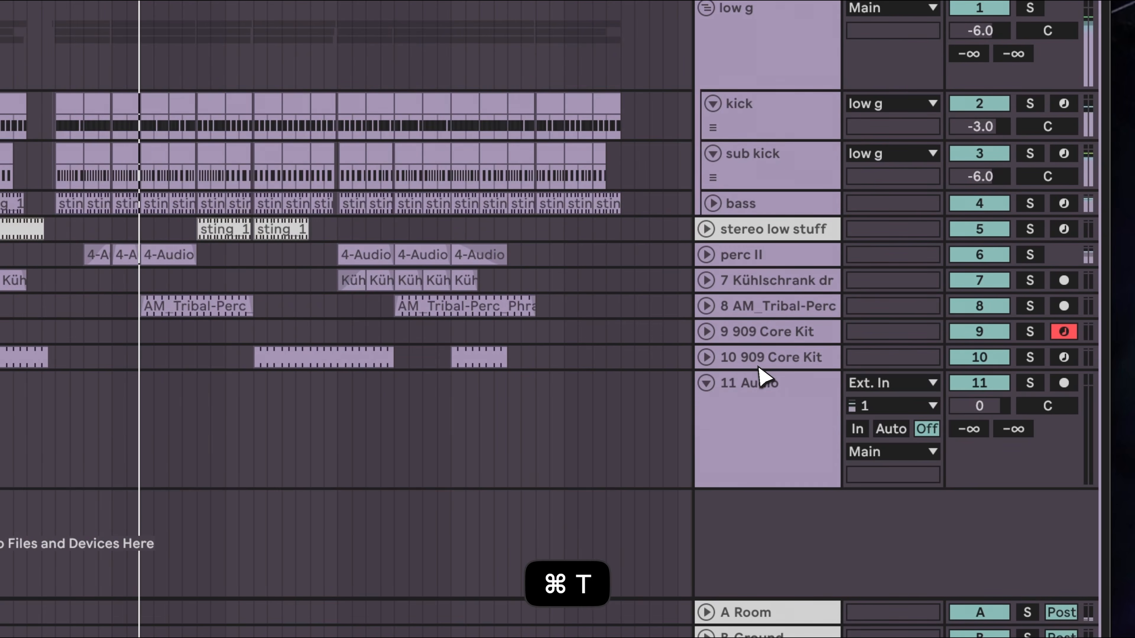
pyautogui.press('super+t')
pyautogui.click(778, 398)
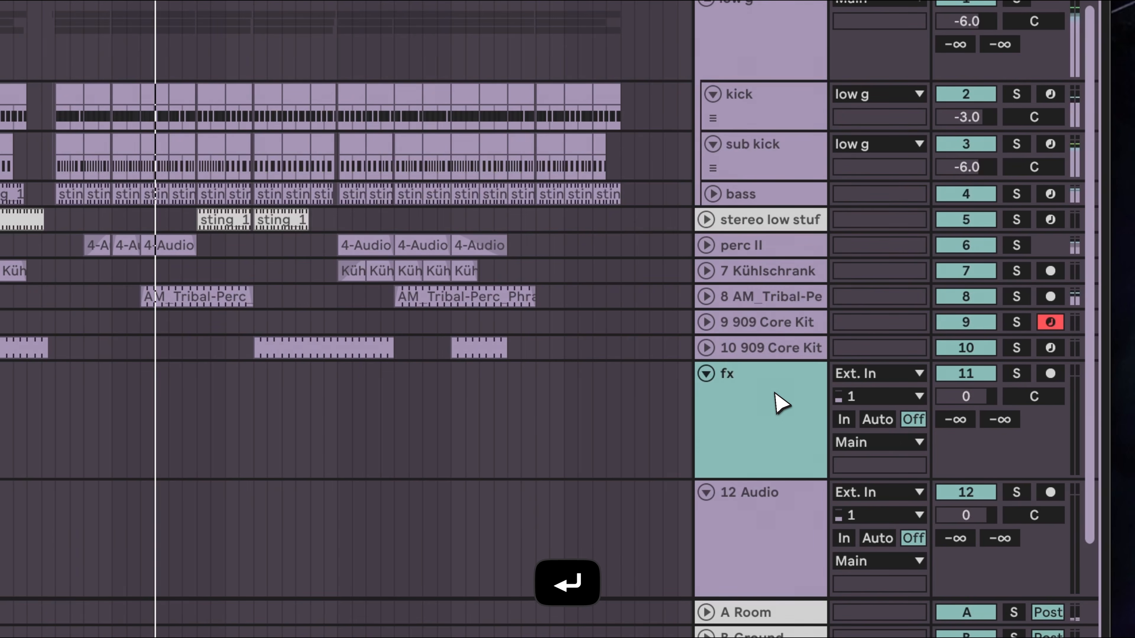
pyautogui.click(770, 529)
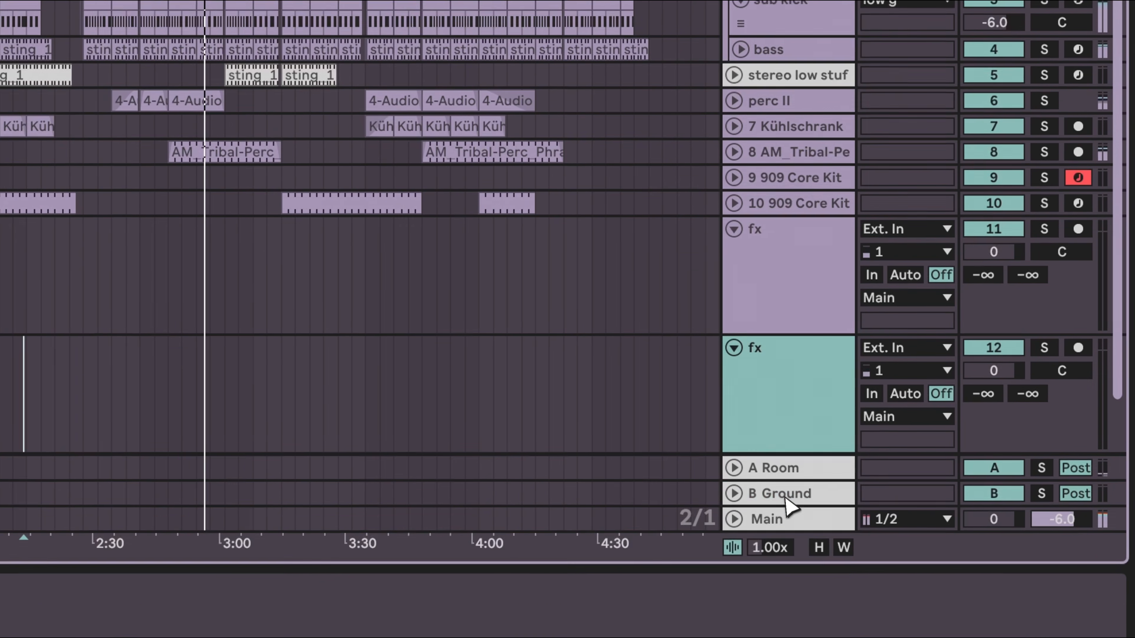
# Fold the low g group in the session mixer and load the Output Portal plug-in onto the B Ground return track.
pyautogui.click(762, 636)
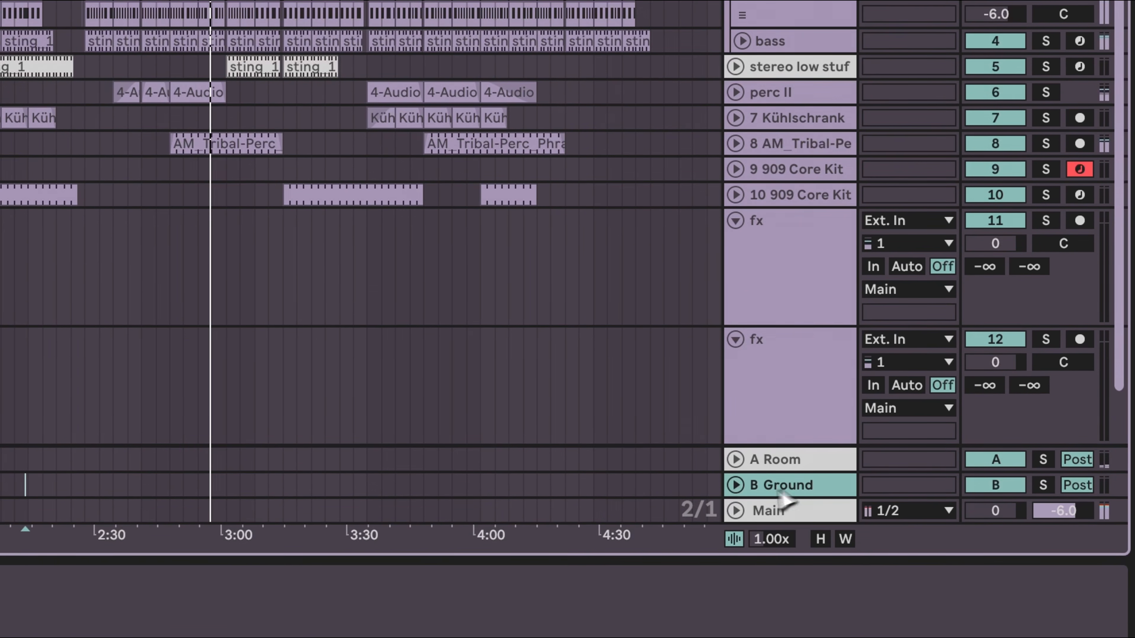
pyautogui.press('Tab')
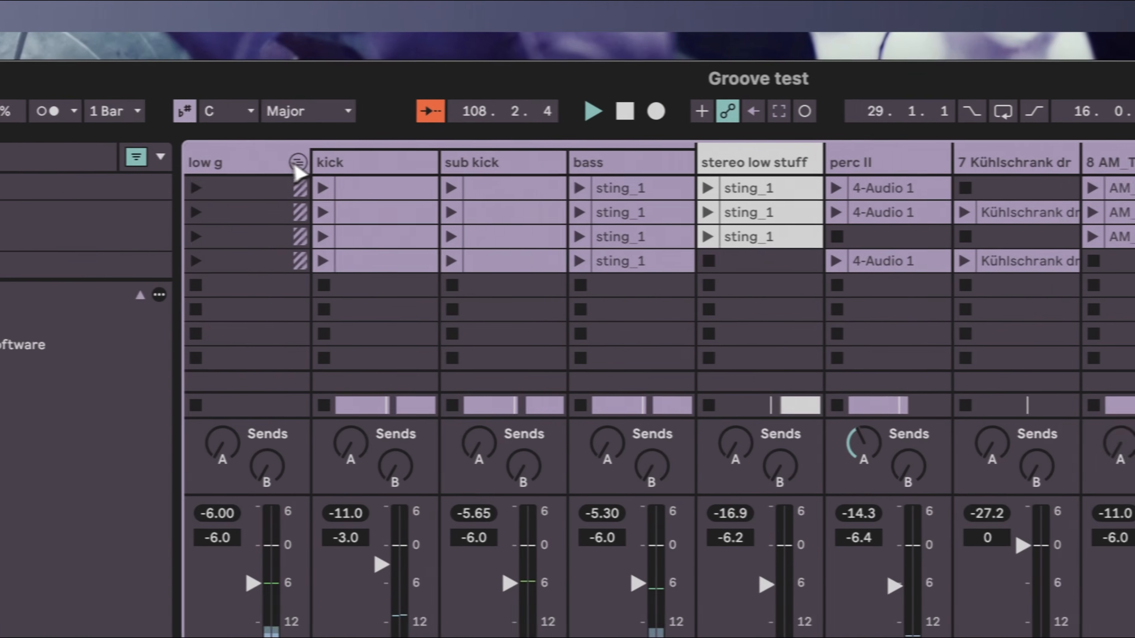
pyautogui.click(298, 163)
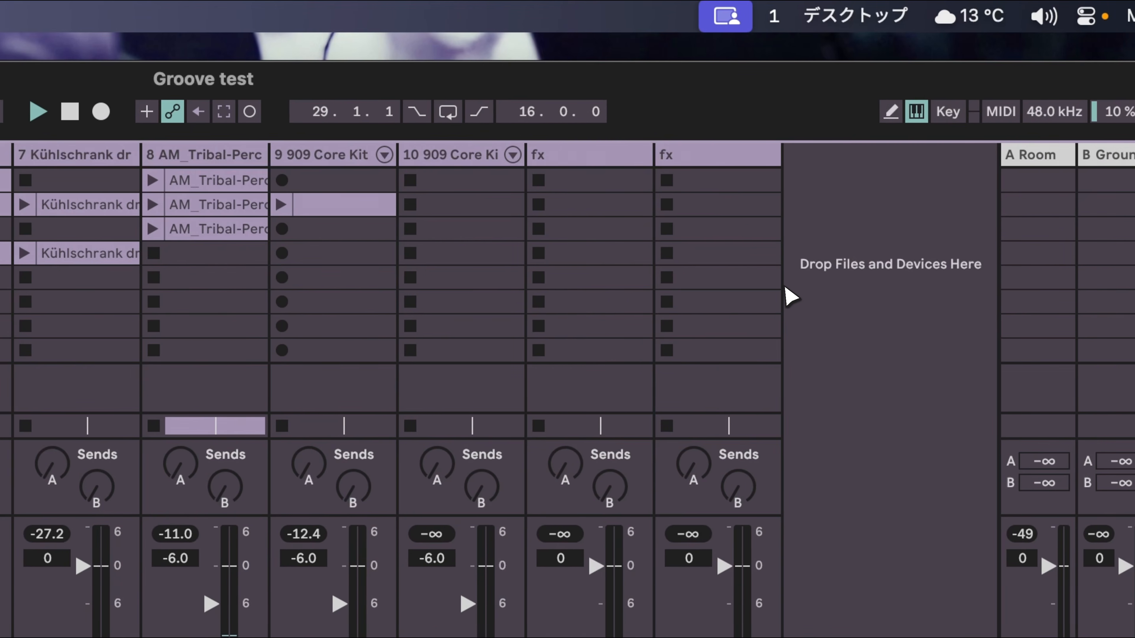
pyautogui.click(1120, 158)
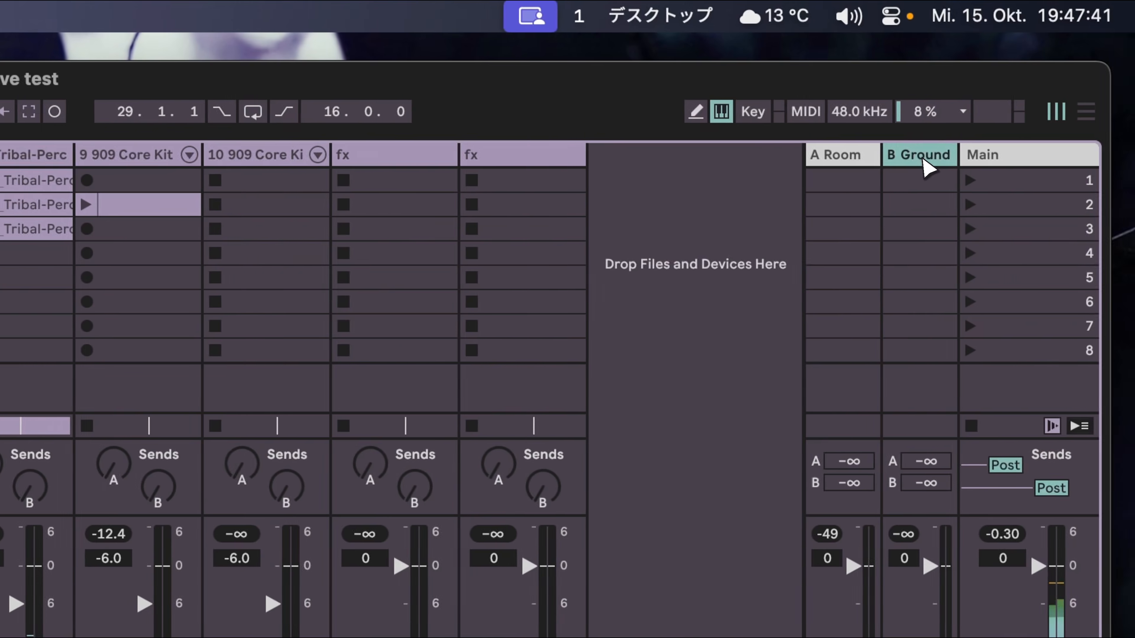
pyautogui.press('space')
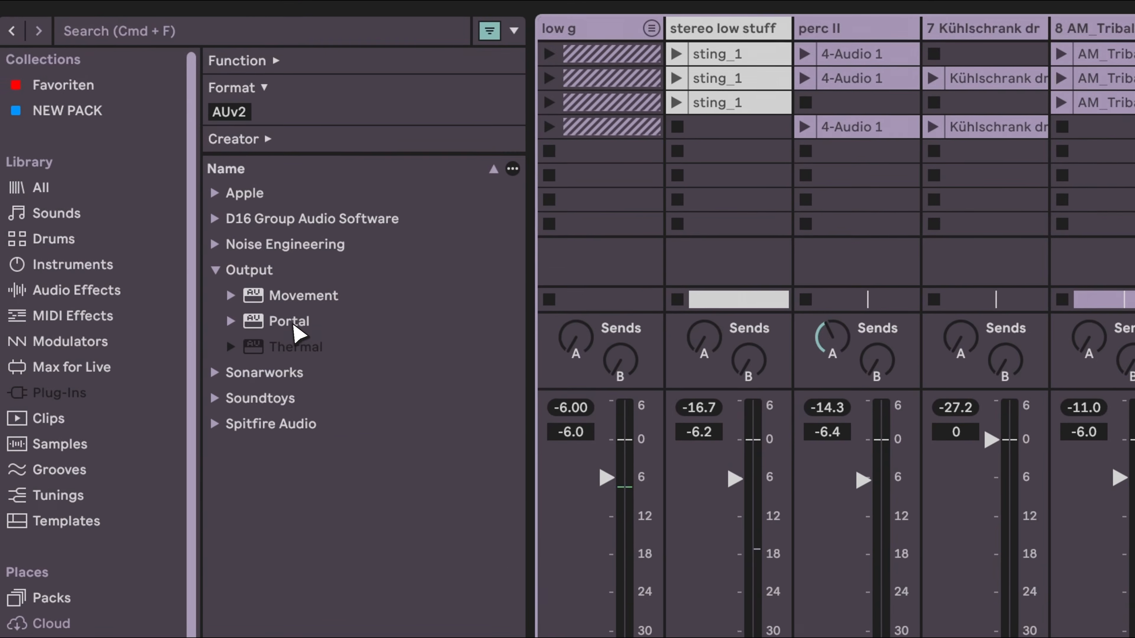
pyautogui.click(294, 325)
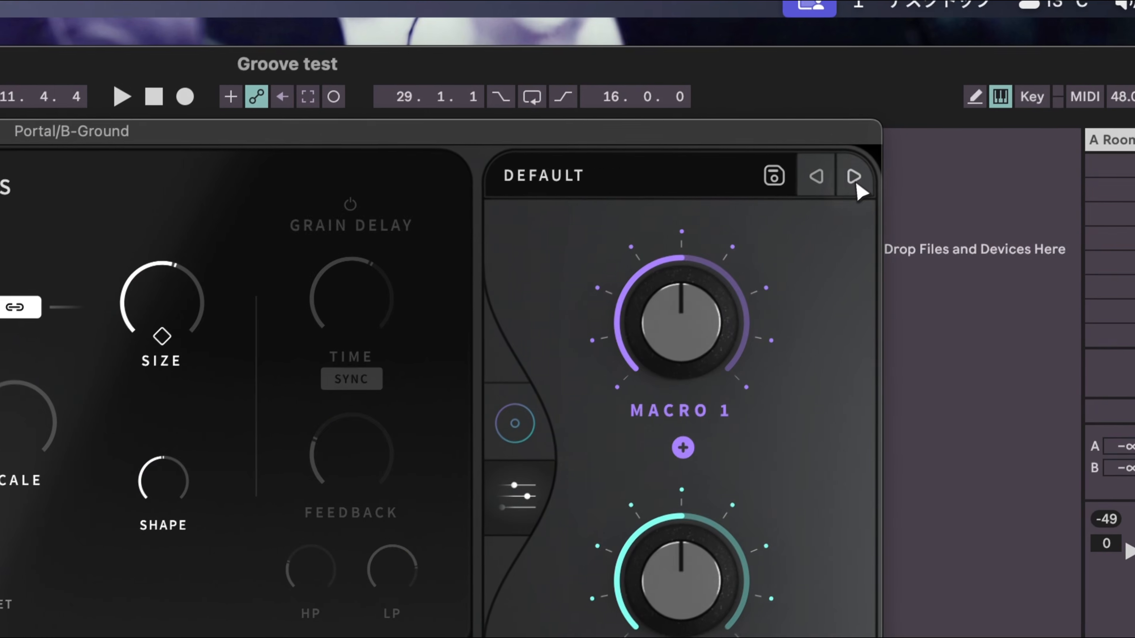
# Advance Portal to another preset and raise send B on the stereo low stuff track.
pyautogui.click(854, 176)
pyautogui.click(848, 187)
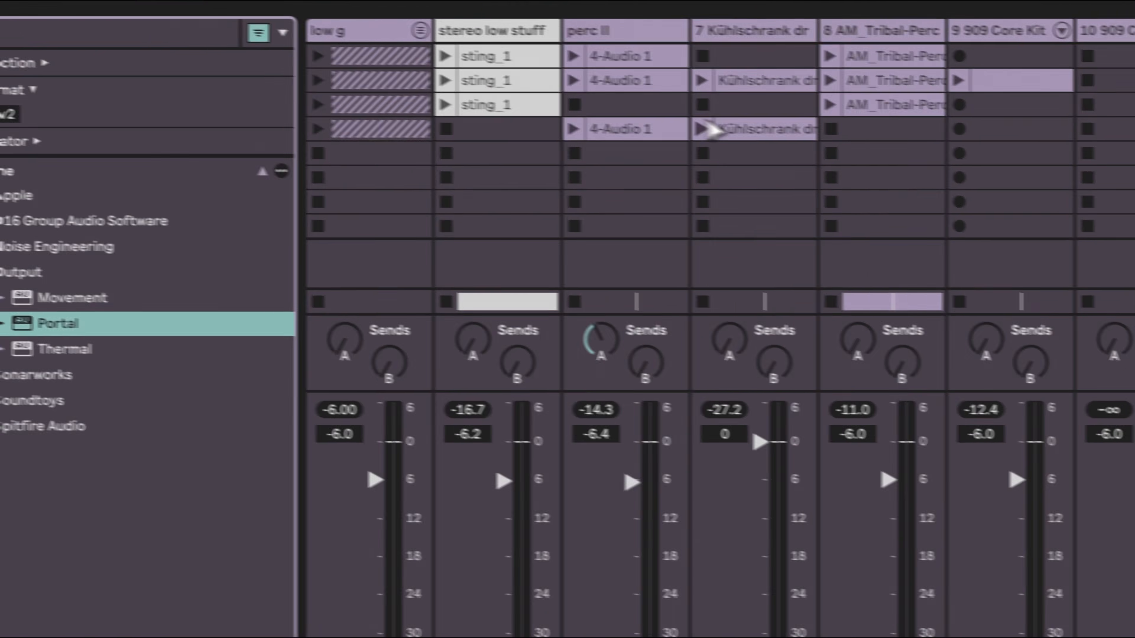
pyautogui.moveTo(523, 372); pyautogui.dragTo(526, 364)
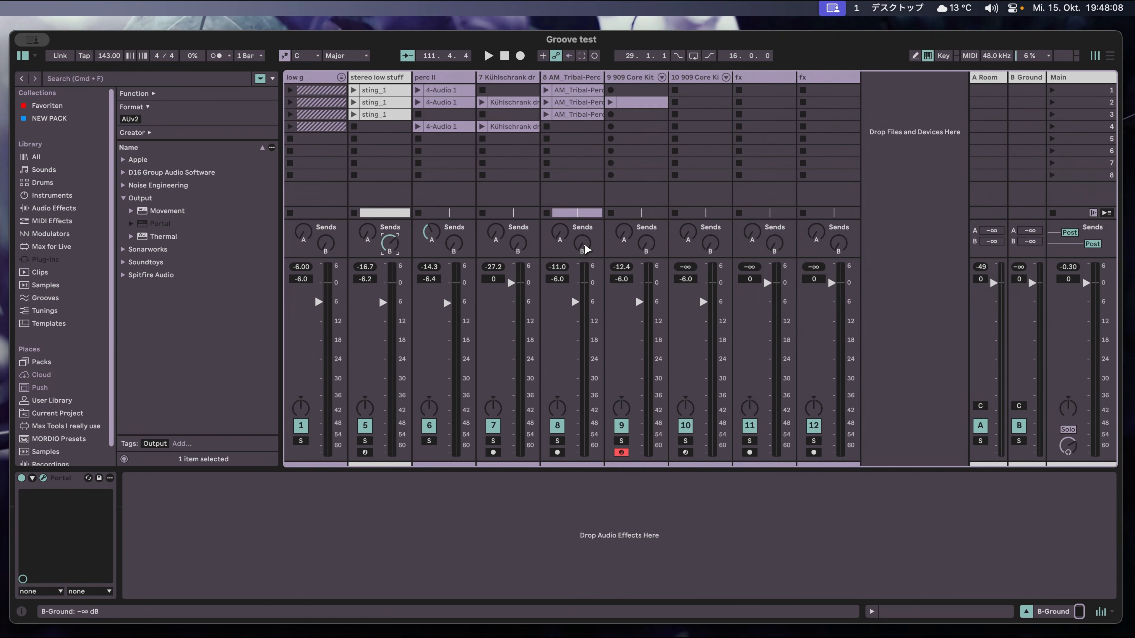
# Set the arrangement loop to the 16 bars from 49.1.1 over the stereo low stuff clips and play it.
pyautogui.press('Tab')
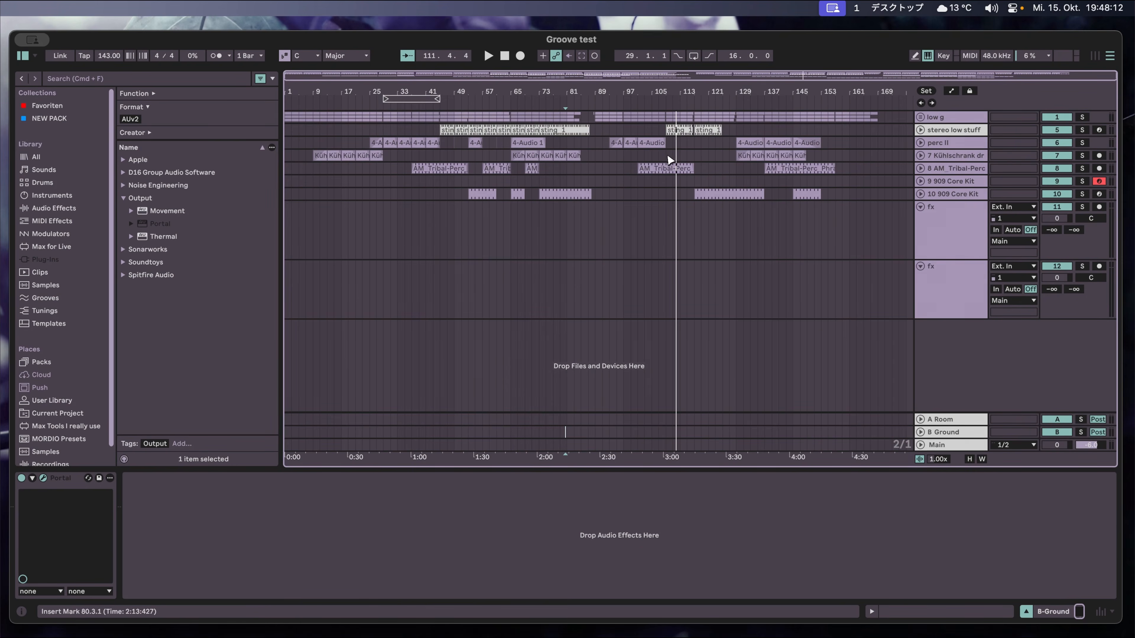
pyautogui.moveTo(682, 304); pyautogui.dragTo(735, 403)
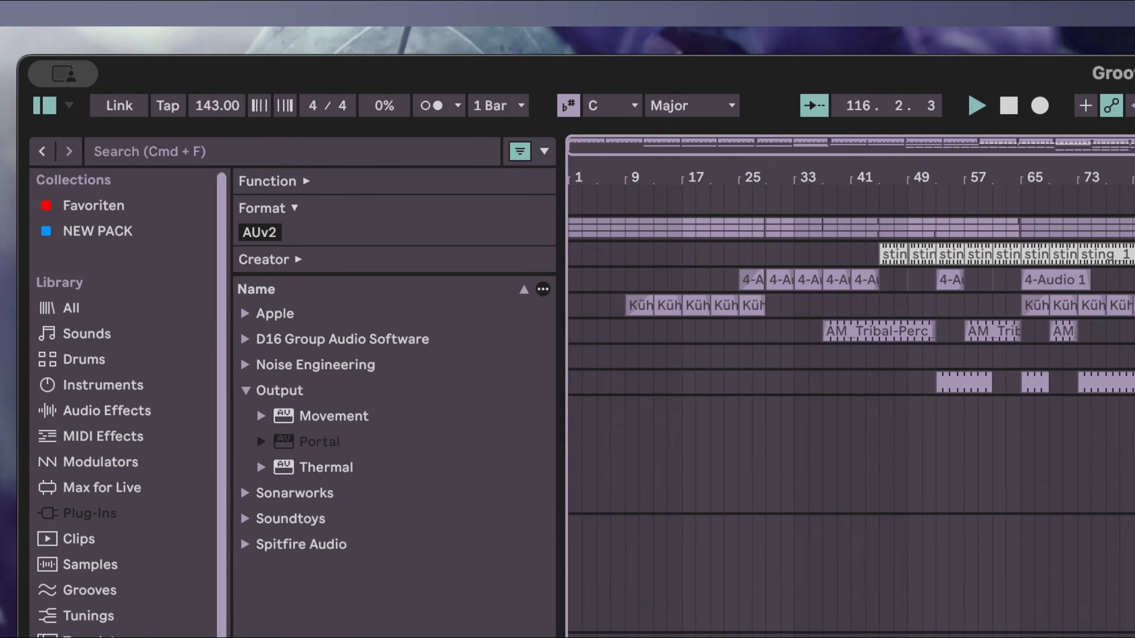
pyautogui.press('Tab')
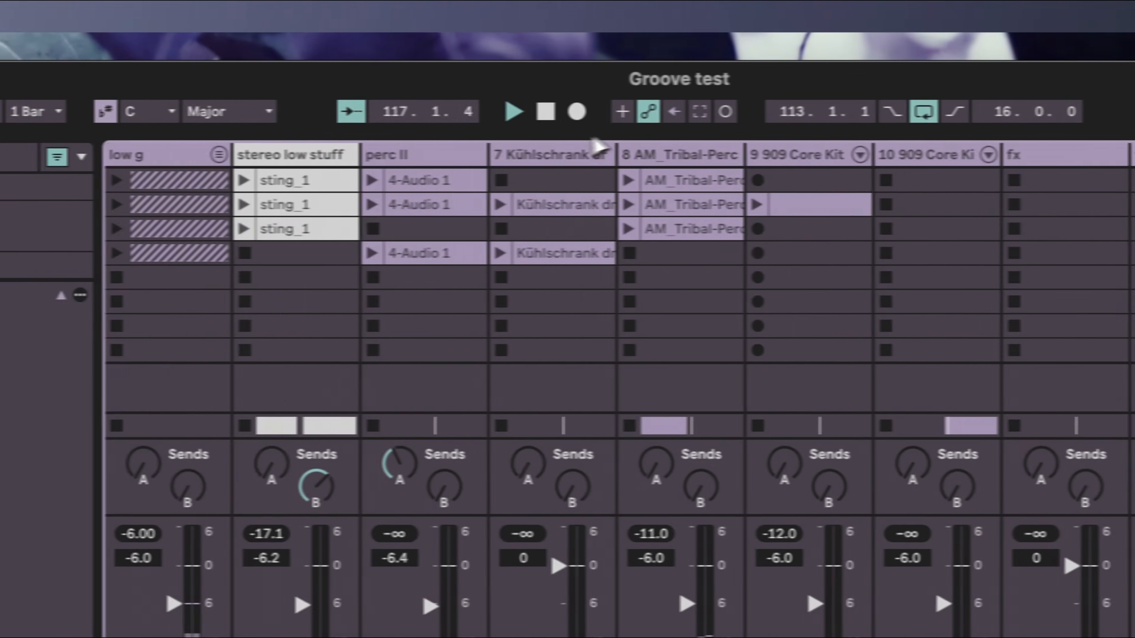
pyautogui.press('Tab')
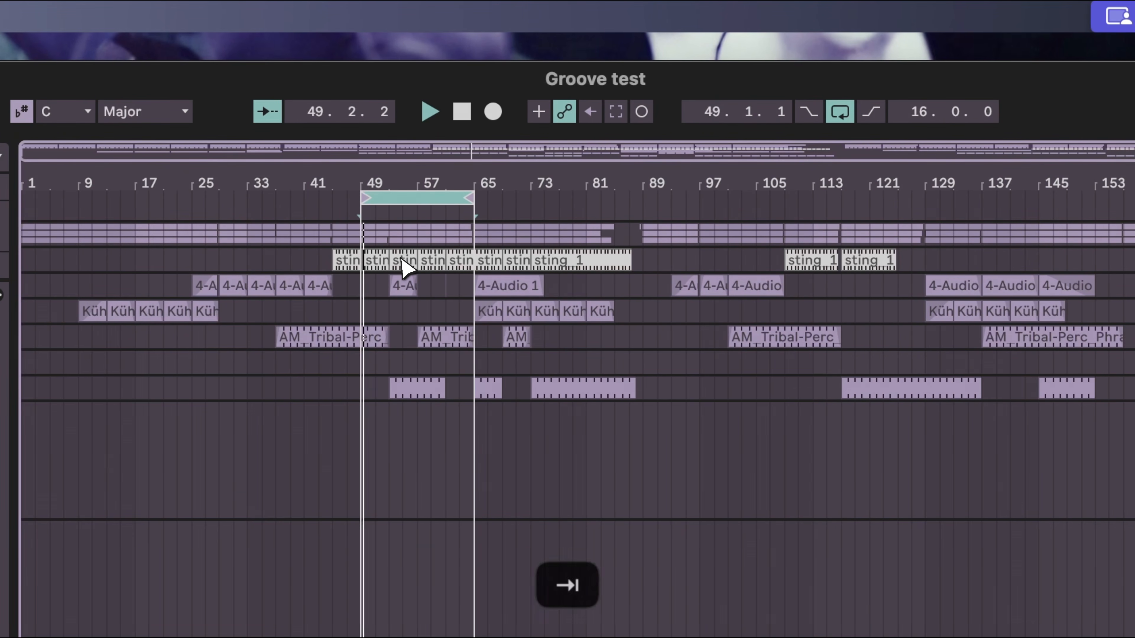
# Switch Portal on B Ground from Glaciers to the Pitched and Glitched preset and move its XY control.
pyautogui.press('Tab')
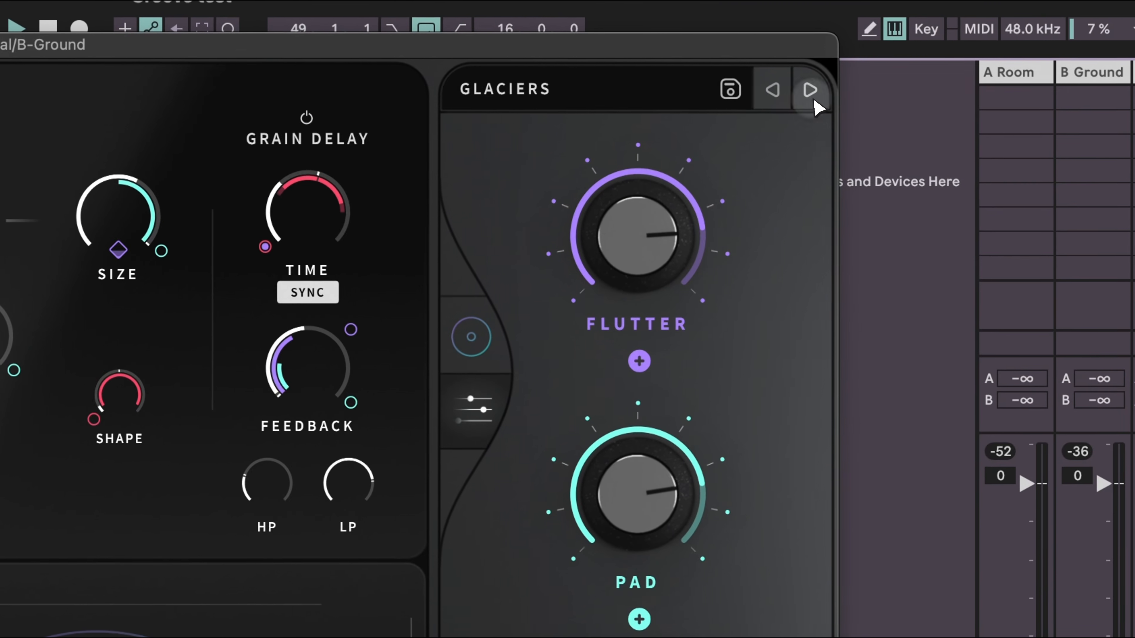
pyautogui.click(980, 0)
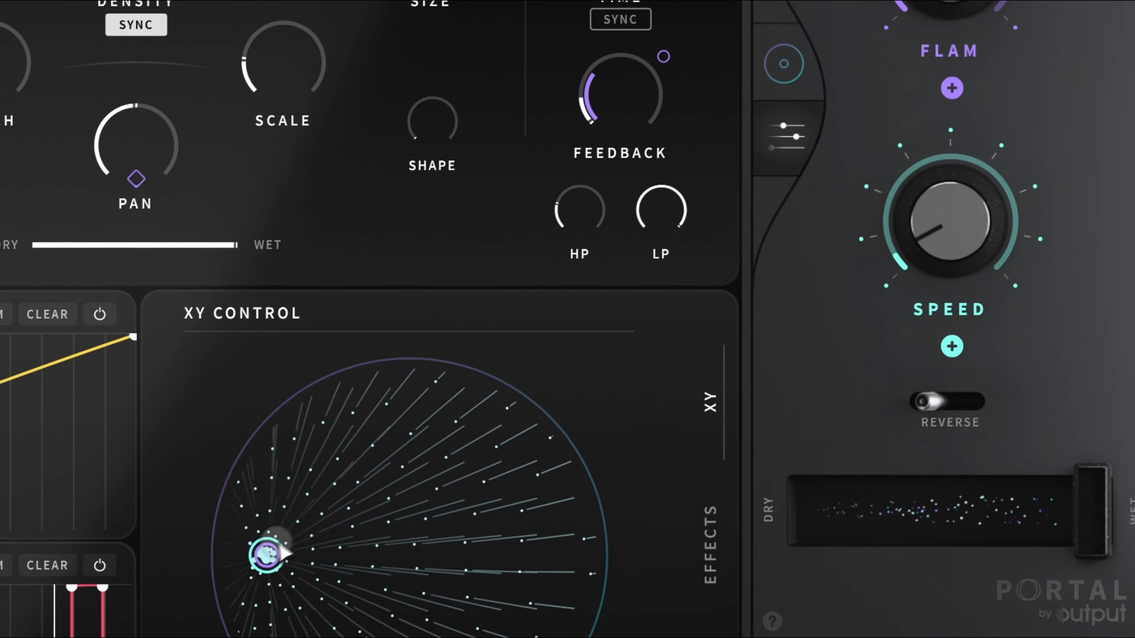
pyautogui.moveTo(278, 543); pyautogui.dragTo(481, 463)
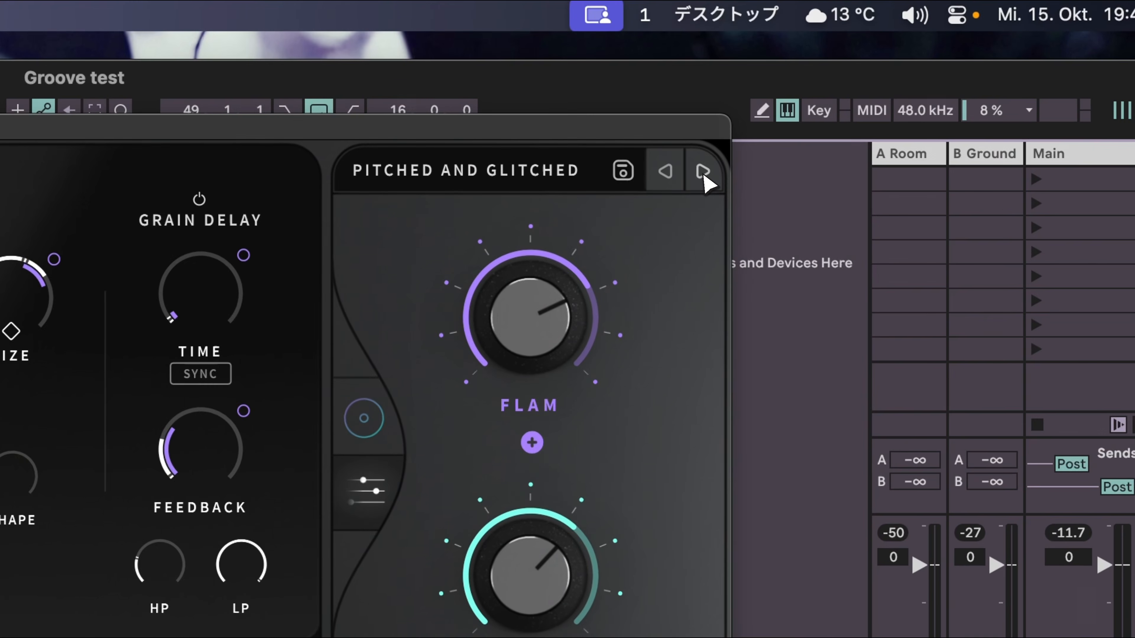
# Audition the next Portal presets, including Tranquility Garden and Vox Motion, moving the XY control in each.
pyautogui.click(699, 175)
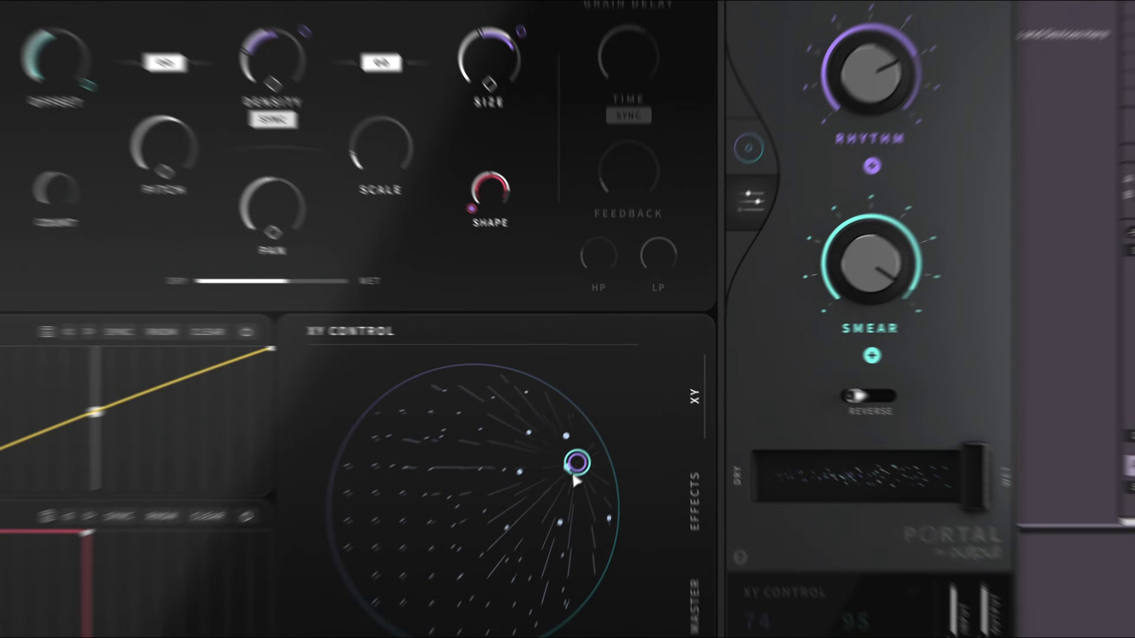
pyautogui.moveTo(598, 430); pyautogui.dragTo(497, 442)
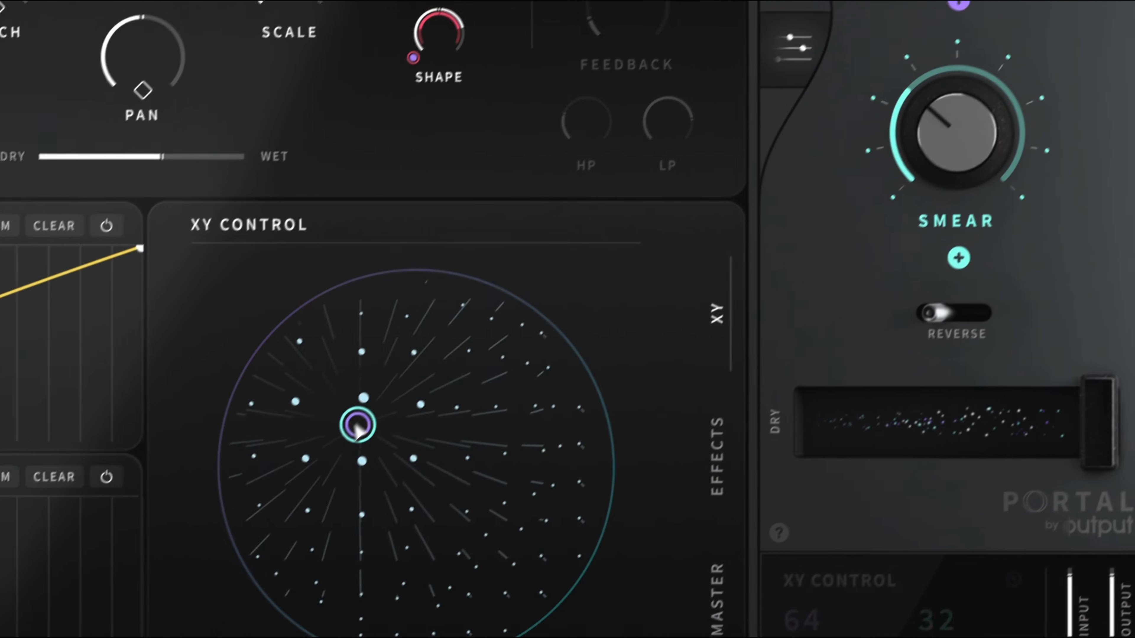
pyautogui.moveTo(357, 425); pyautogui.dragTo(389, 514)
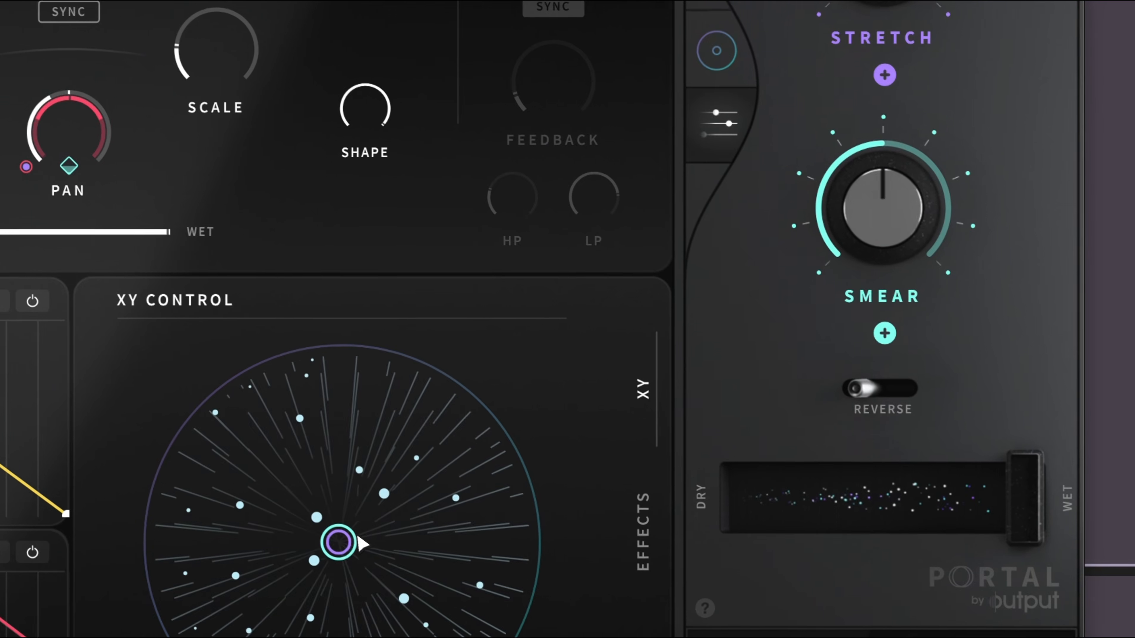
pyautogui.moveTo(354, 539); pyautogui.dragTo(390, 464)
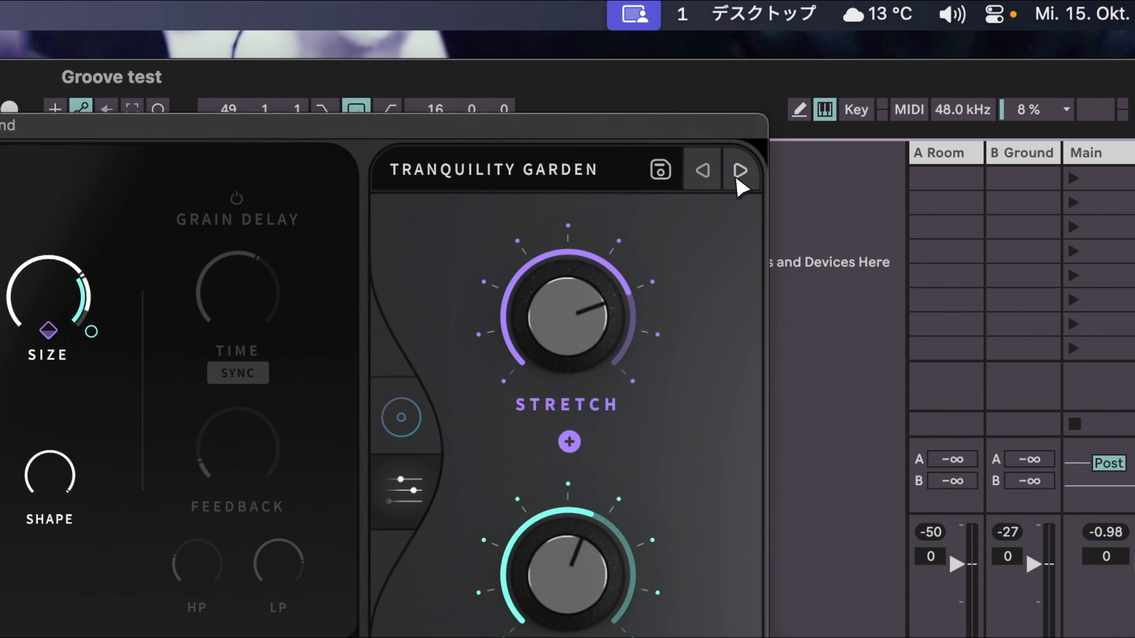
pyautogui.click(737, 175)
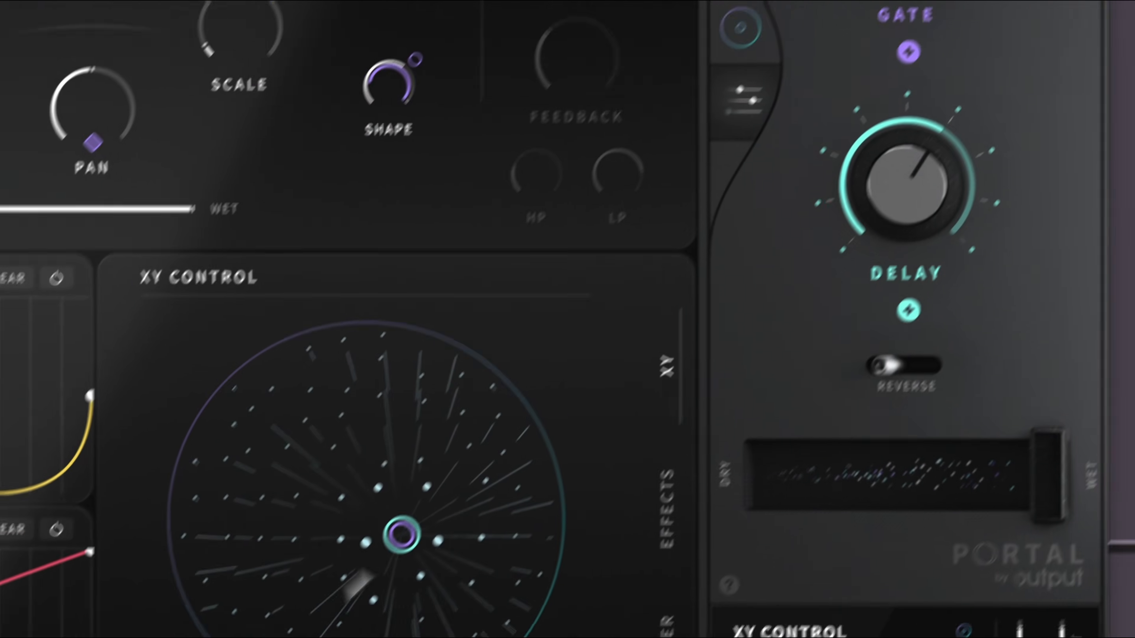
pyautogui.moveTo(487, 437); pyautogui.dragTo(445, 328)
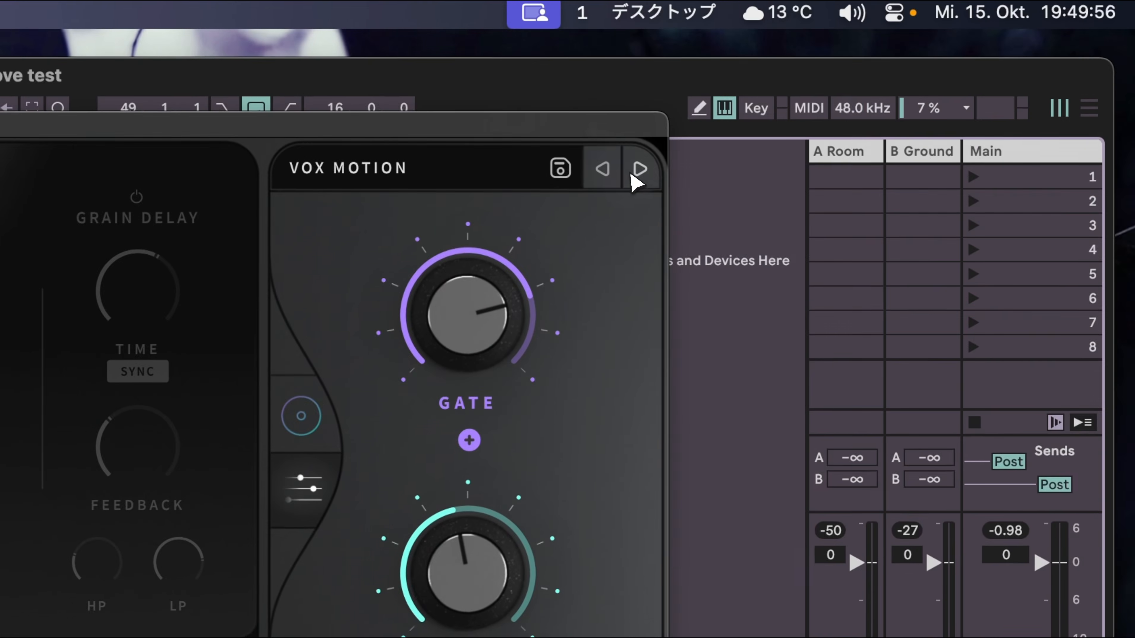
# Switch Portal to the preset with the Stretch and Wash macros, adjust its XY control and Scale, and close the plug-in window.
pyautogui.click(637, 174)
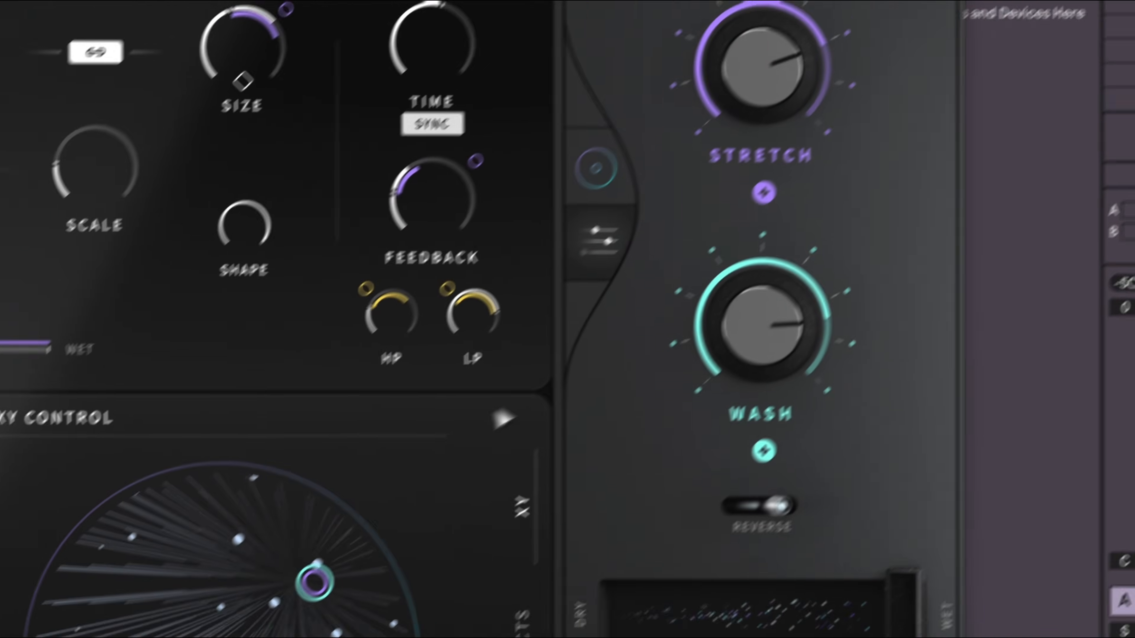
pyautogui.moveTo(424, 487); pyautogui.dragTo(228, 559)
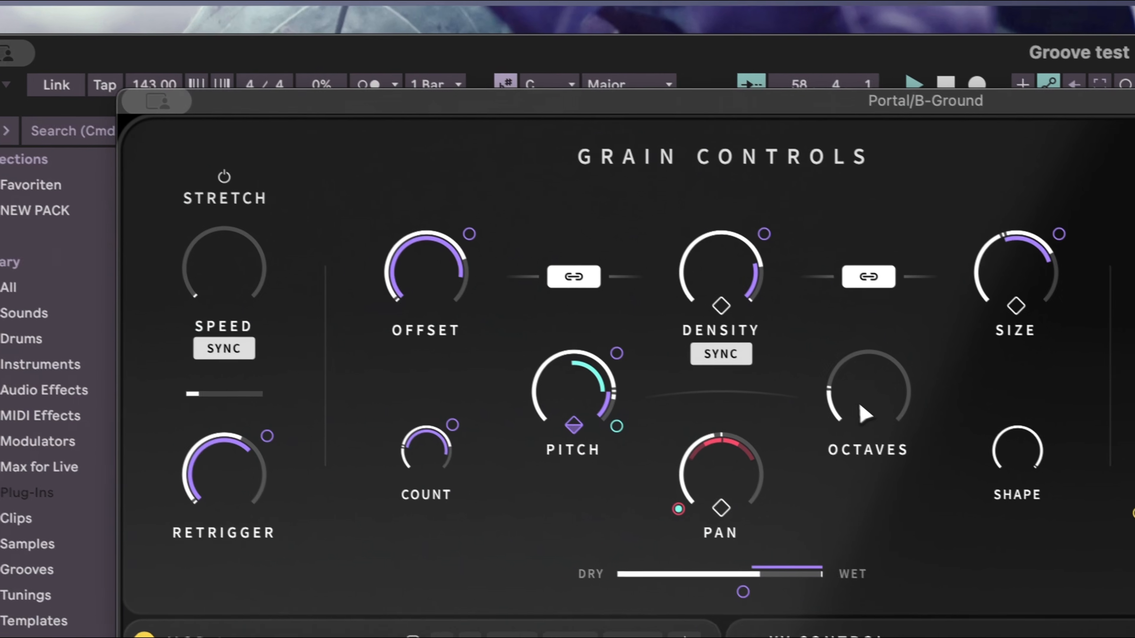
pyautogui.moveTo(920, 431)
pyautogui.mouseDown()
pyautogui.moveTo(945, 381)
pyautogui.moveTo(922, 416)
pyautogui.mouseUp()
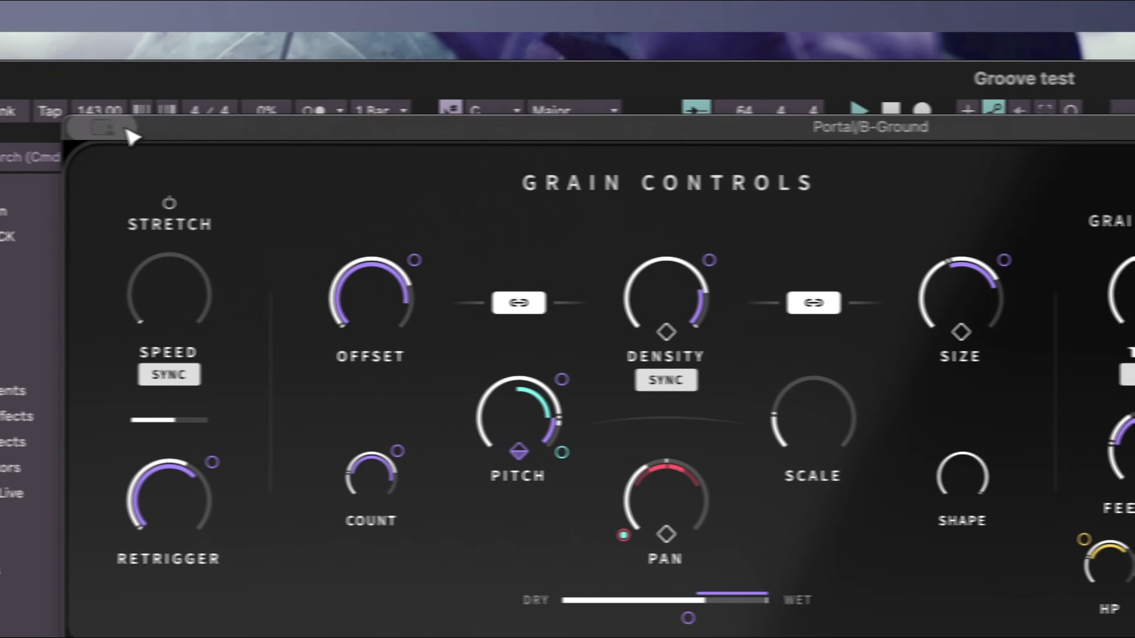
pyautogui.click(213, 130)
pyautogui.click(288, 186)
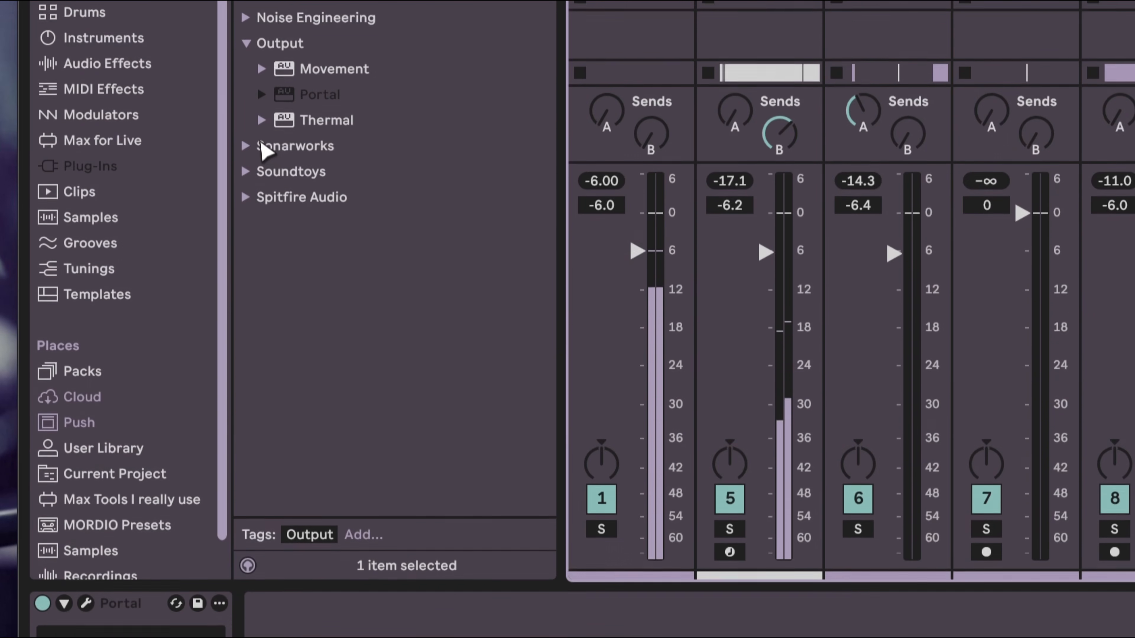
# Load Thermal onto the B Ground return ahead of Portal and try the XY control on its Rich Bass and Aggression preset.
pyautogui.moveTo(341, 144); pyautogui.dragTo(501, 492)
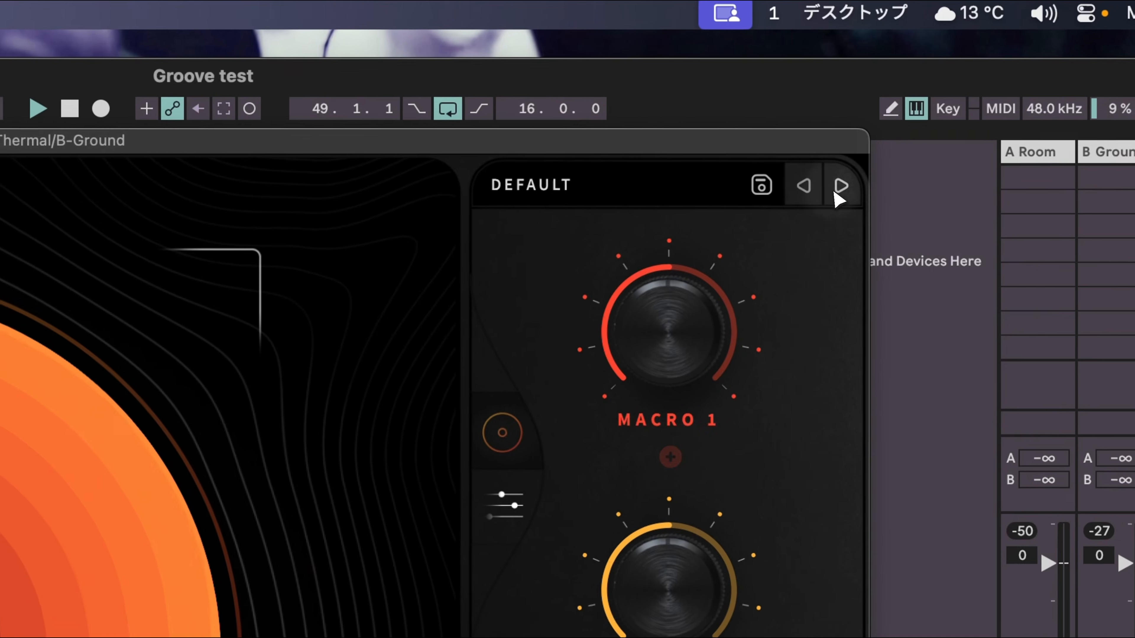
pyautogui.click(834, 190)
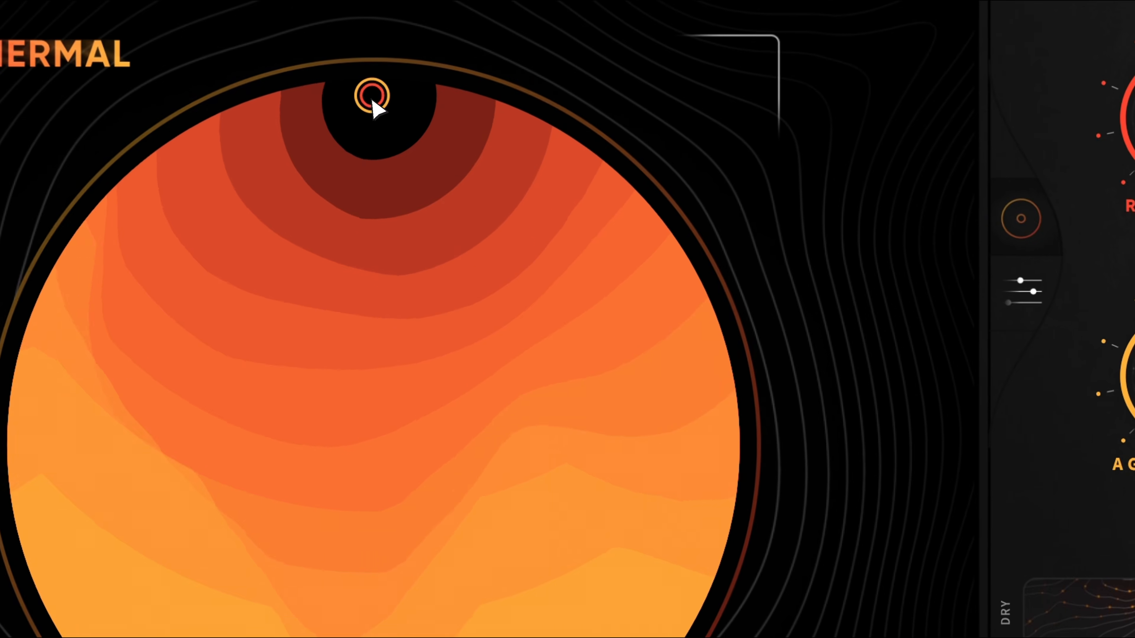
pyautogui.moveTo(374, 107); pyautogui.dragTo(174, 560)
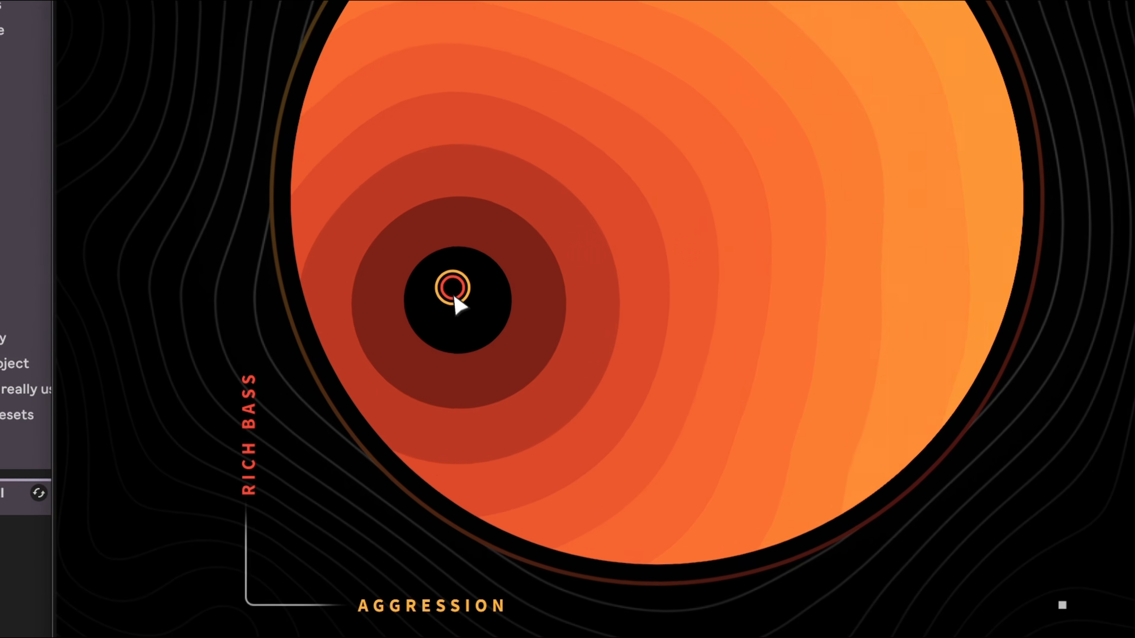
pyautogui.moveTo(454, 296); pyautogui.dragTo(494, 281)
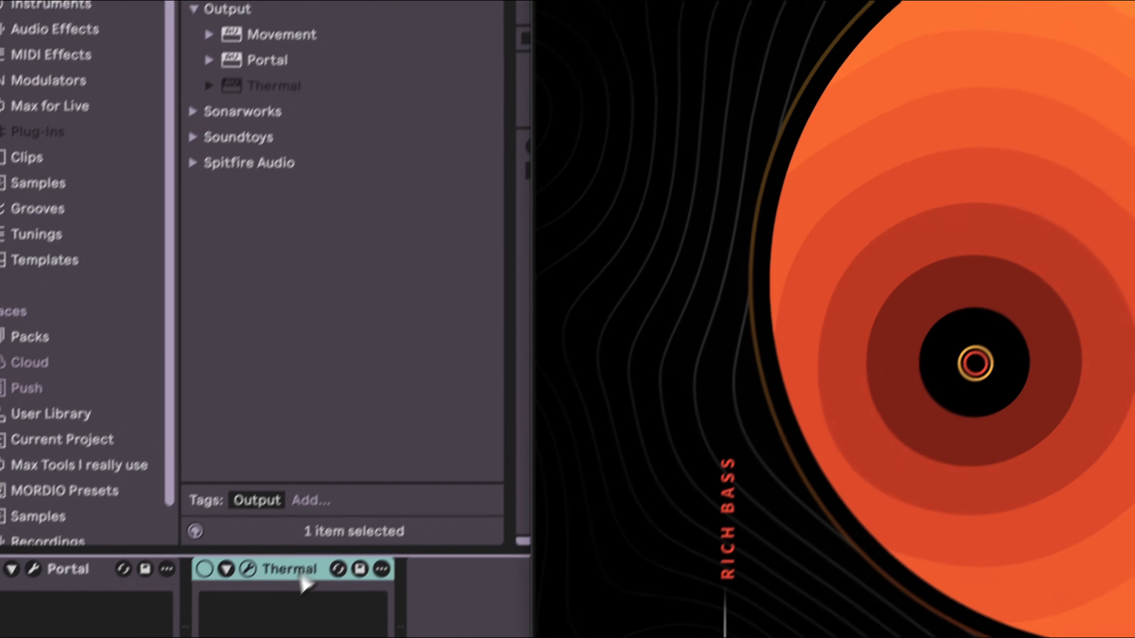
pyautogui.moveTo(302, 577); pyautogui.dragTo(44, 581)
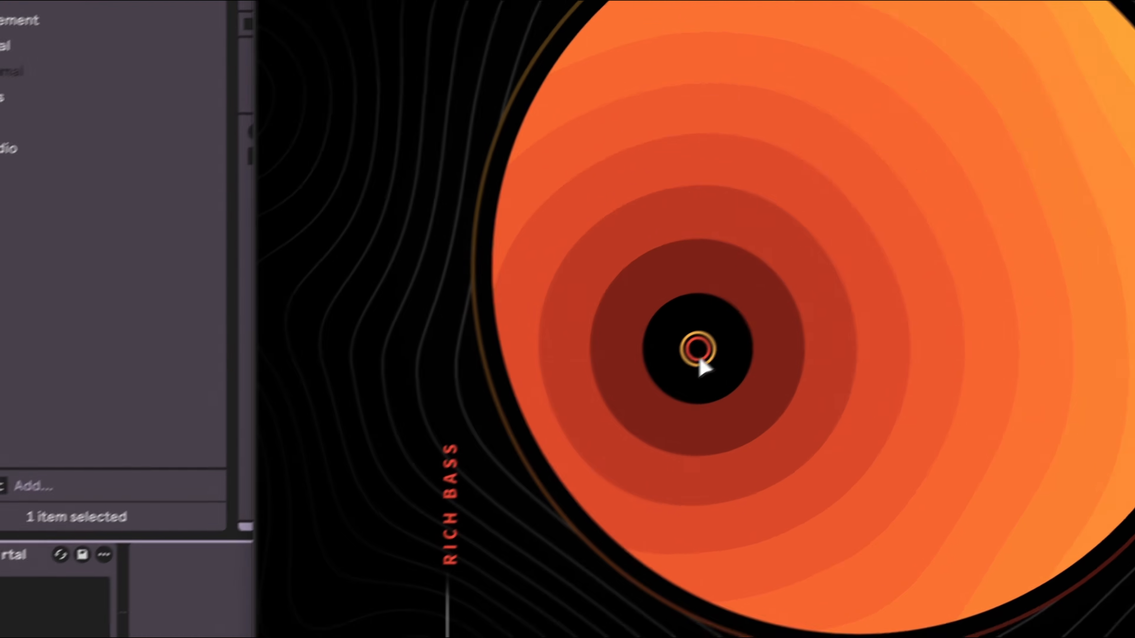
pyautogui.moveTo(700, 360); pyautogui.dragTo(637, 519)
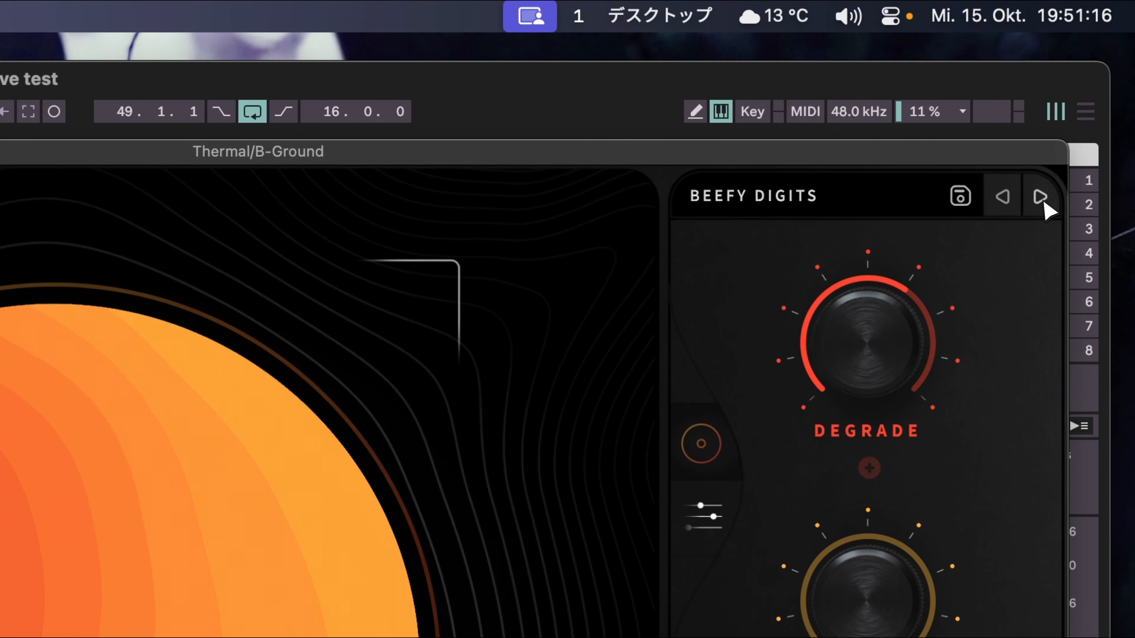
# Advance Thermal from Beefy Digits through Freq Shimmy to the preset with the Feedback macro, moving the XY control in each.
pyautogui.click(1045, 204)
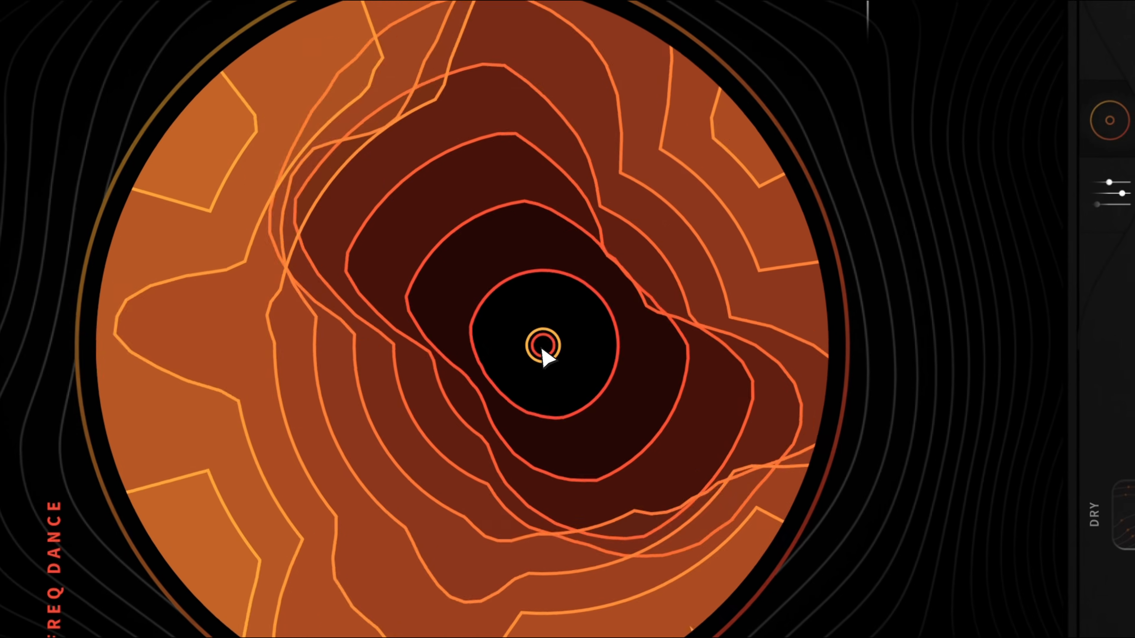
pyautogui.moveTo(485, 396); pyautogui.dragTo(241, 574)
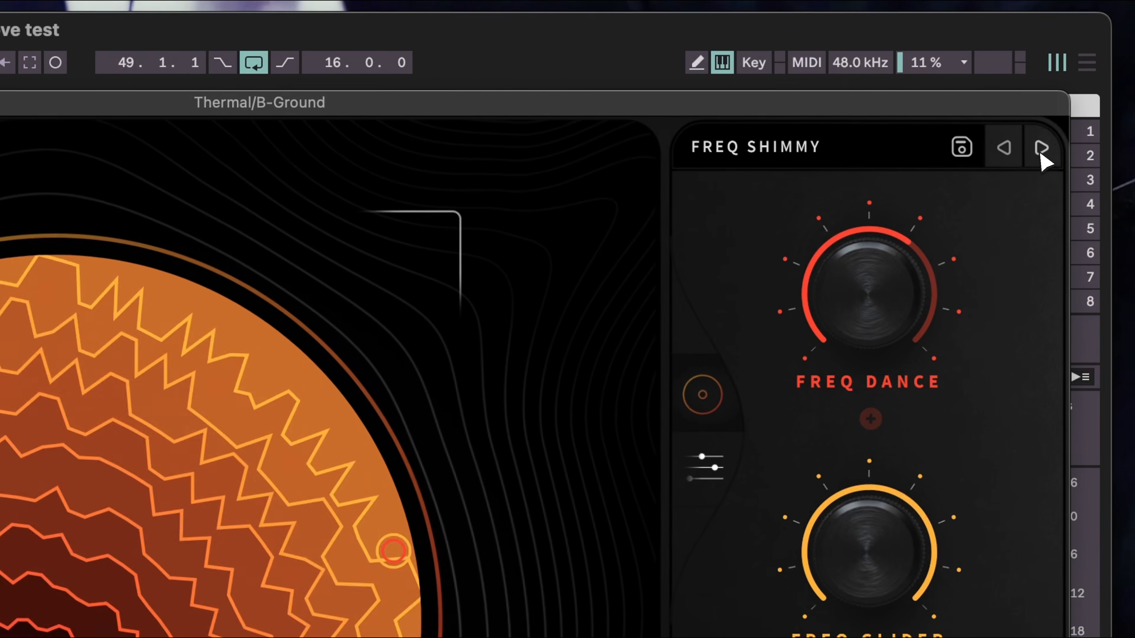
pyautogui.click(1041, 149)
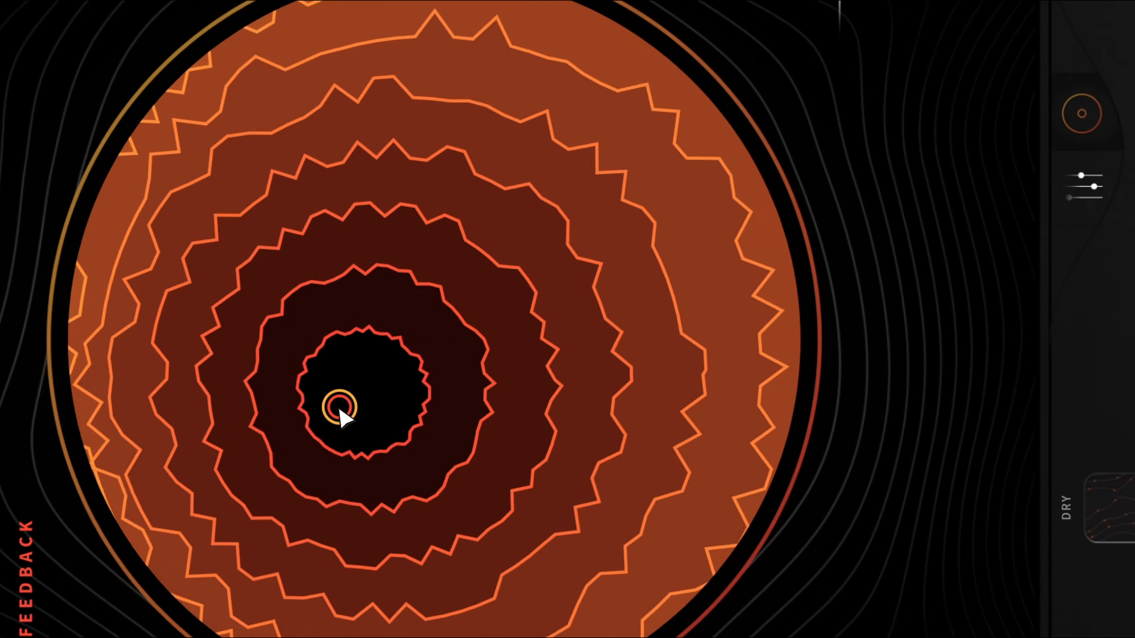
pyautogui.moveTo(340, 408); pyautogui.dragTo(289, 436)
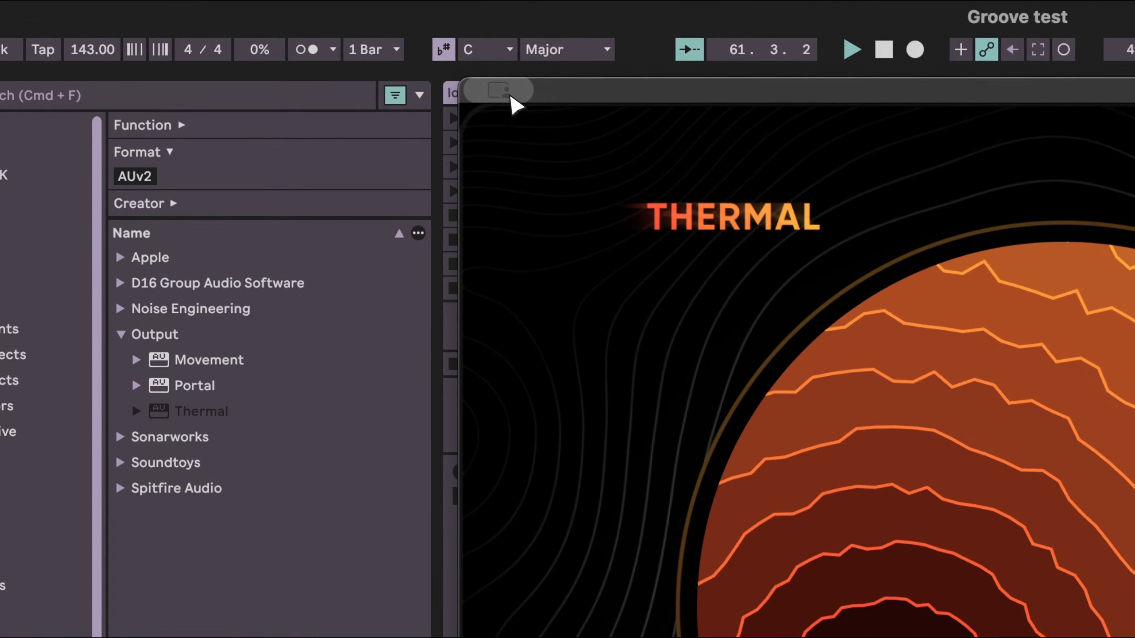
# Close the Thermal plug-in window, delete Thermal from the B Ground return, and collapse the Output plug-in folder.
pyautogui.click(514, 103)
pyautogui.click(574, 151)
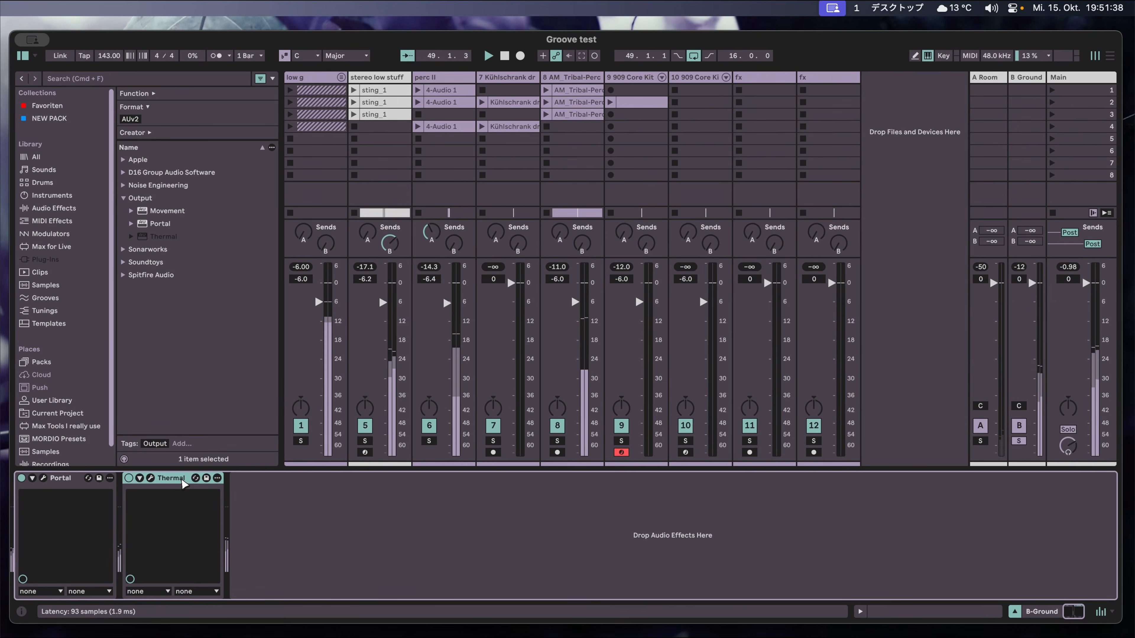
pyautogui.press('BackSpace')
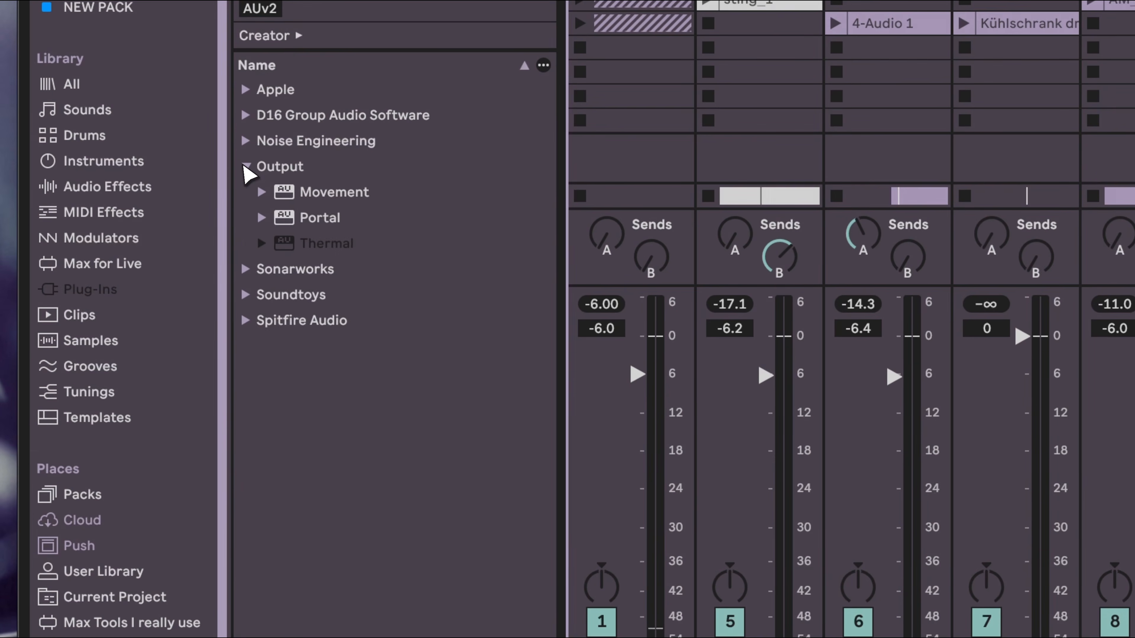
pyautogui.click(243, 165)
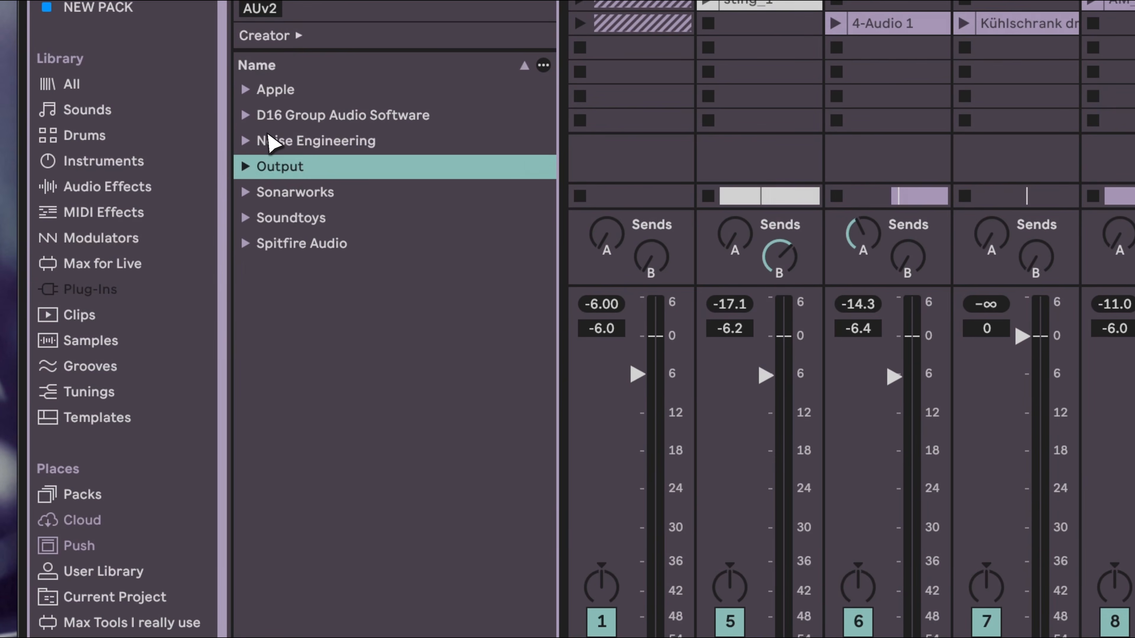
# Search the browser for "hy" and load Hybrid Reverb after Portal on the B Ground return.
pyautogui.press('super+f')
pyautogui.write('hy')
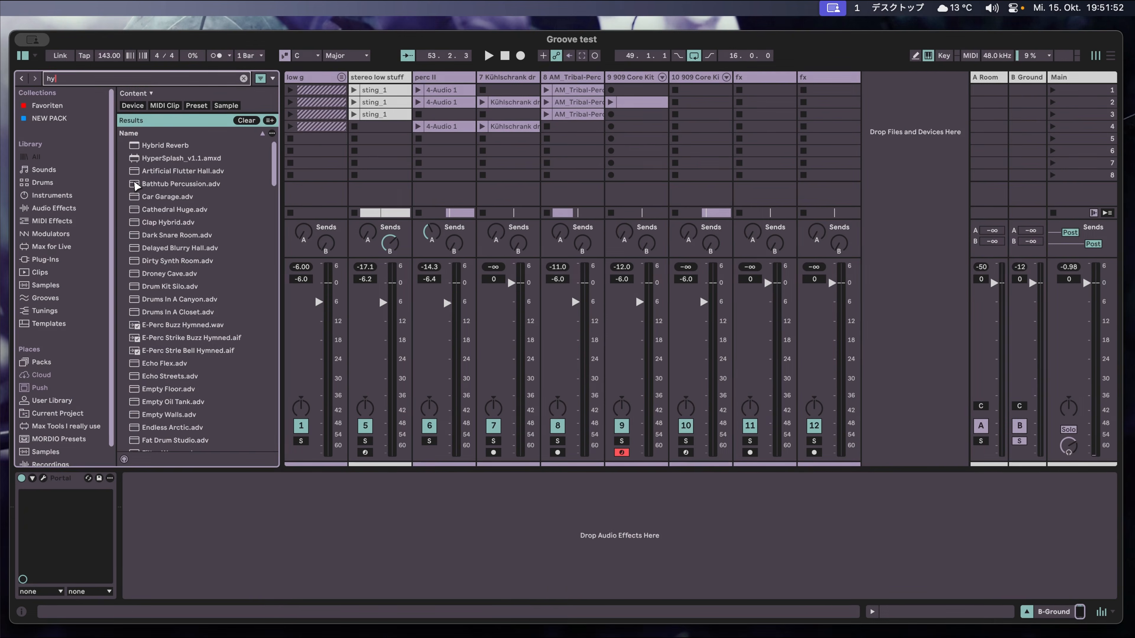
pyautogui.press('Down')
pyautogui.press('Return')
# Set Hybrid Reverb to the Shimmer algorithm with Stereo 140 %, Dry/Wet 60 %, Pitch 5.00 st, Size 50 % and Decay 10.9 s.
pyautogui.moveTo(338, 582); pyautogui.dragTo(338, 580)
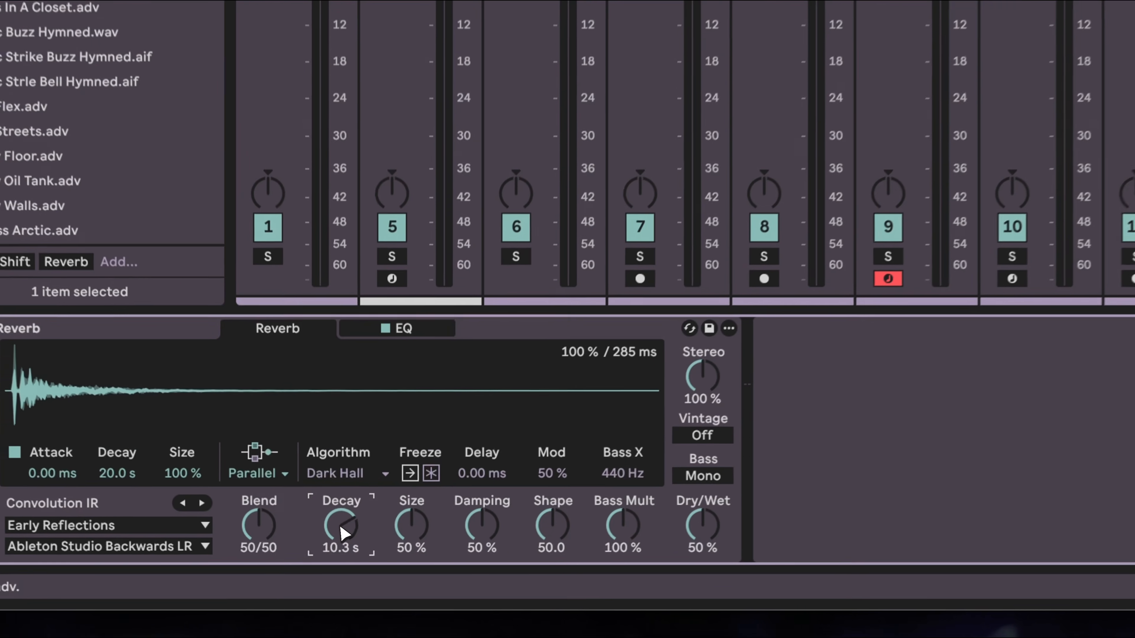
pyautogui.moveTo(410, 523); pyautogui.dragTo(410, 521)
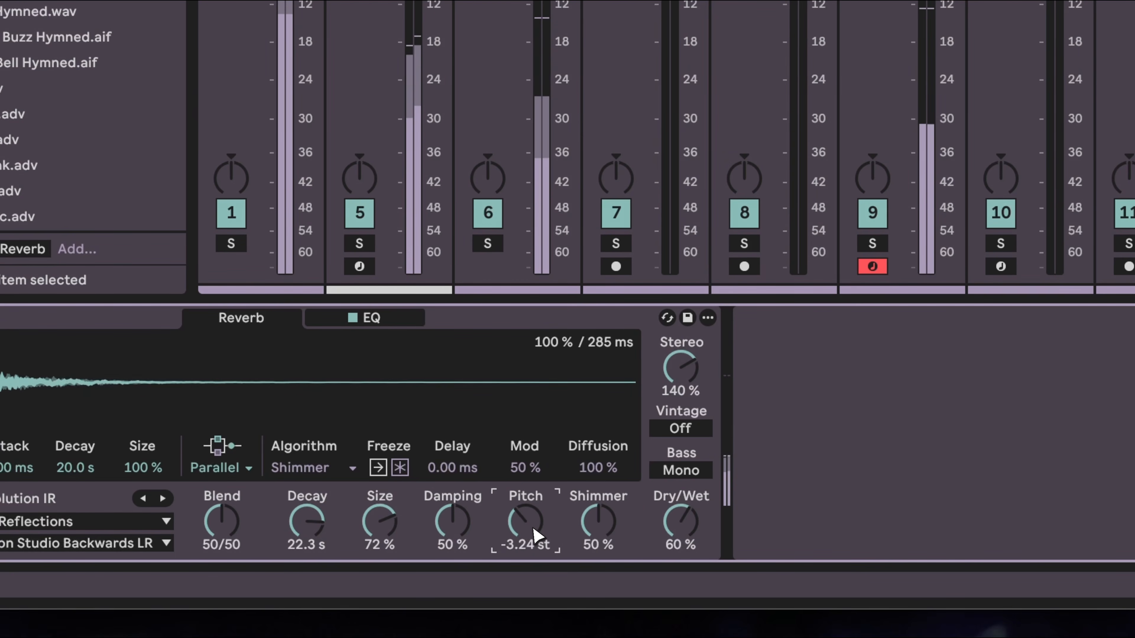
pyautogui.moveTo(534, 530); pyautogui.dragTo(534, 528)
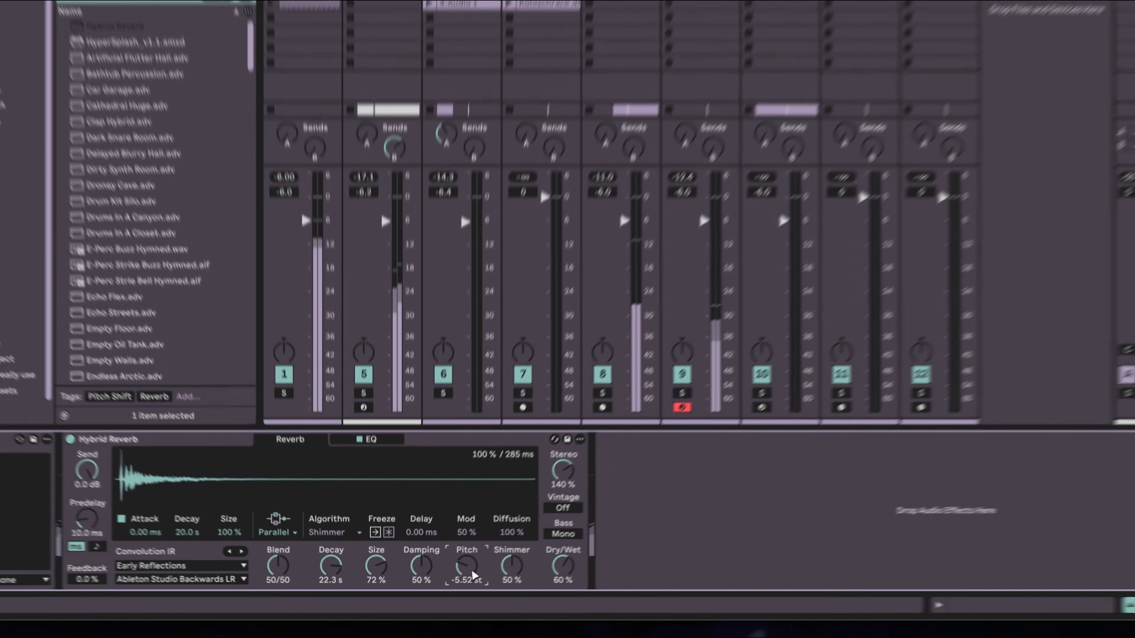
pyautogui.moveTo(453, 587); pyautogui.dragTo(453, 587)
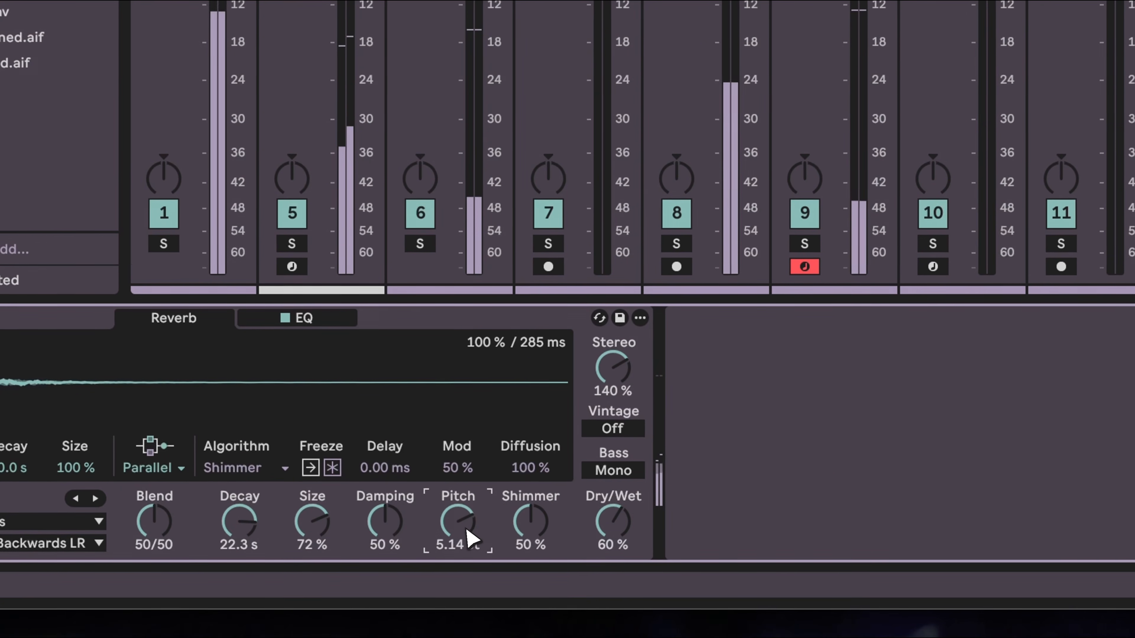
pyautogui.write('5')
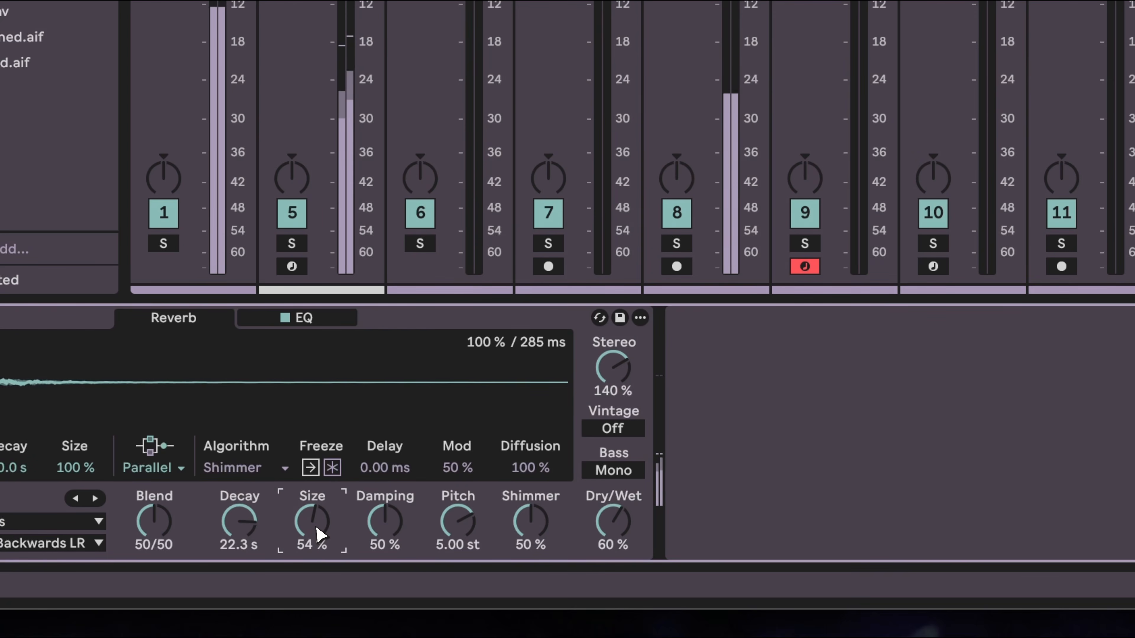
pyautogui.moveTo(316, 528); pyautogui.dragTo(316, 528)
pyautogui.moveTo(231, 528); pyautogui.dragTo(231, 527)
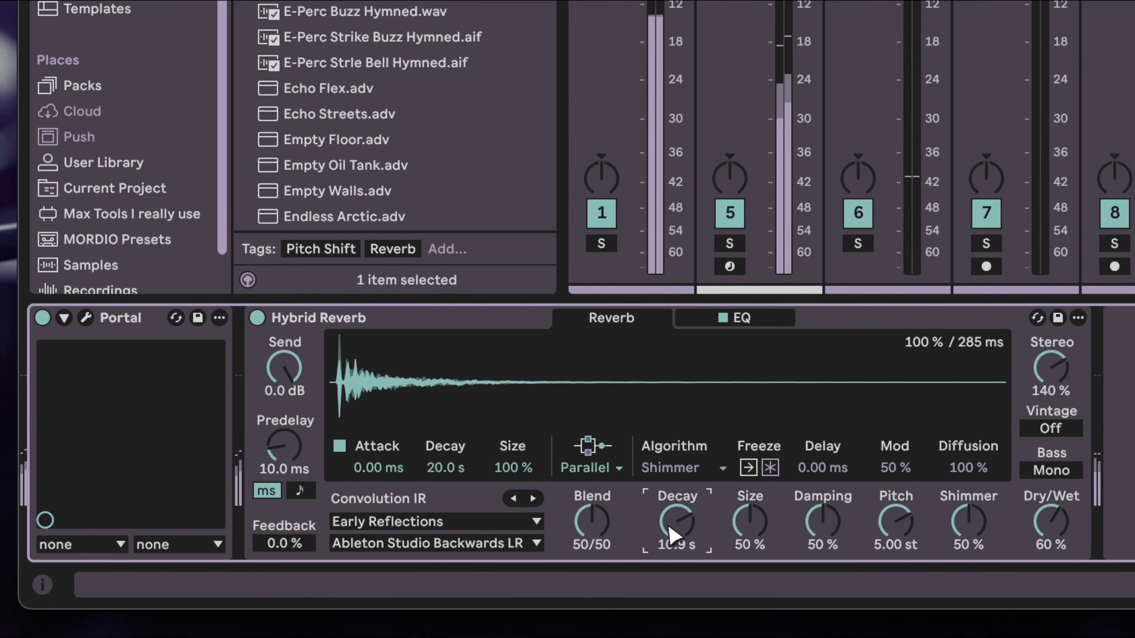
# Switch the convolution impulse response category to Real Places, trying Mornac Church and Igny Church Tiled Chamber.
pyautogui.click(536, 522)
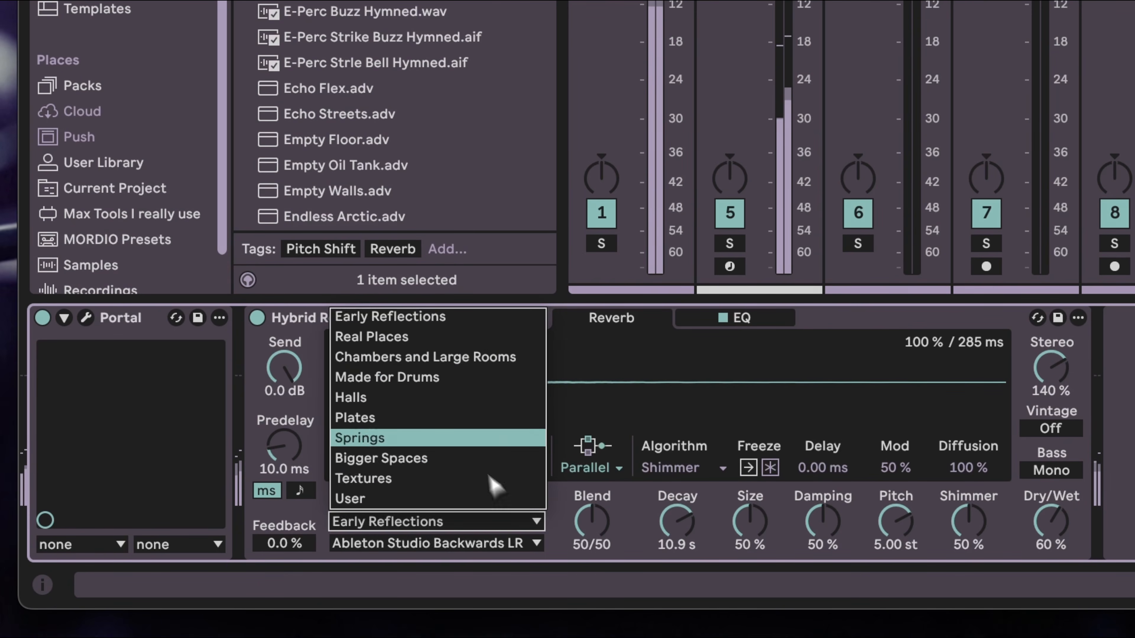
pyautogui.click(488, 340)
pyautogui.click(537, 549)
pyautogui.click(491, 256)
pyautogui.click(535, 543)
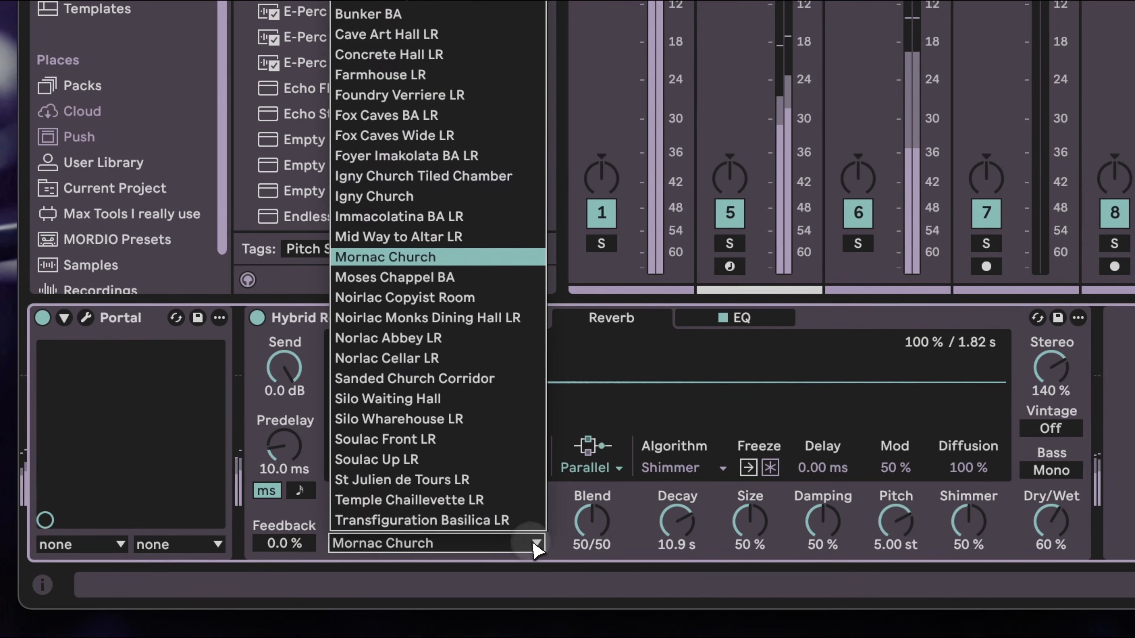
pyautogui.click(467, 104)
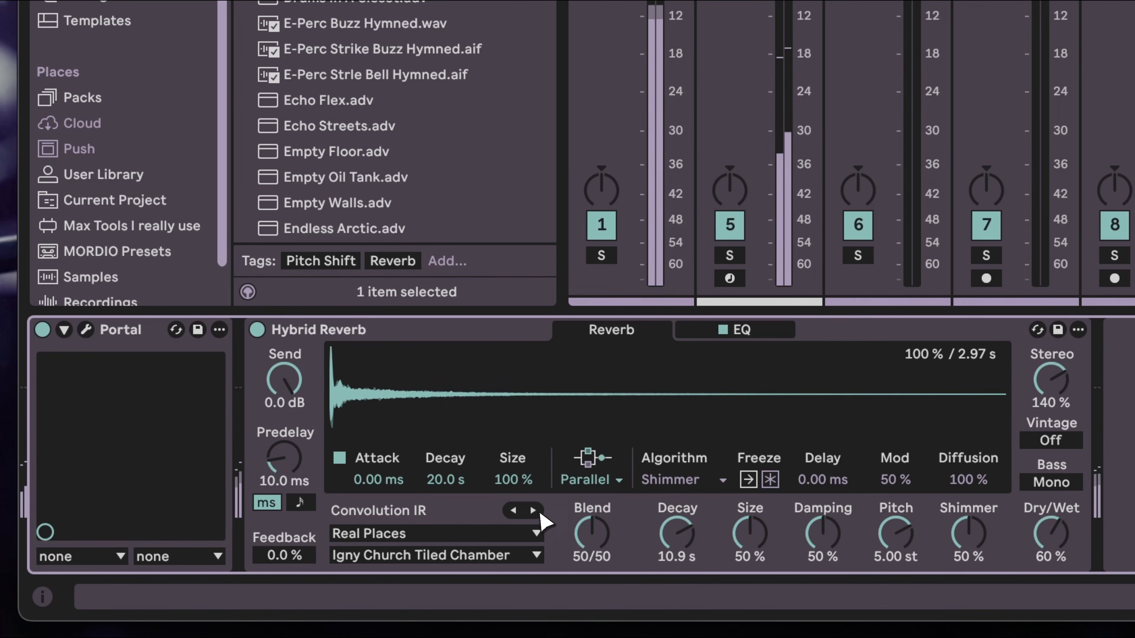
# Try the Serial and Algorithm routings in Hybrid Reverb and settle on Convolution.
pyautogui.click(610, 491)
pyautogui.click(603, 504)
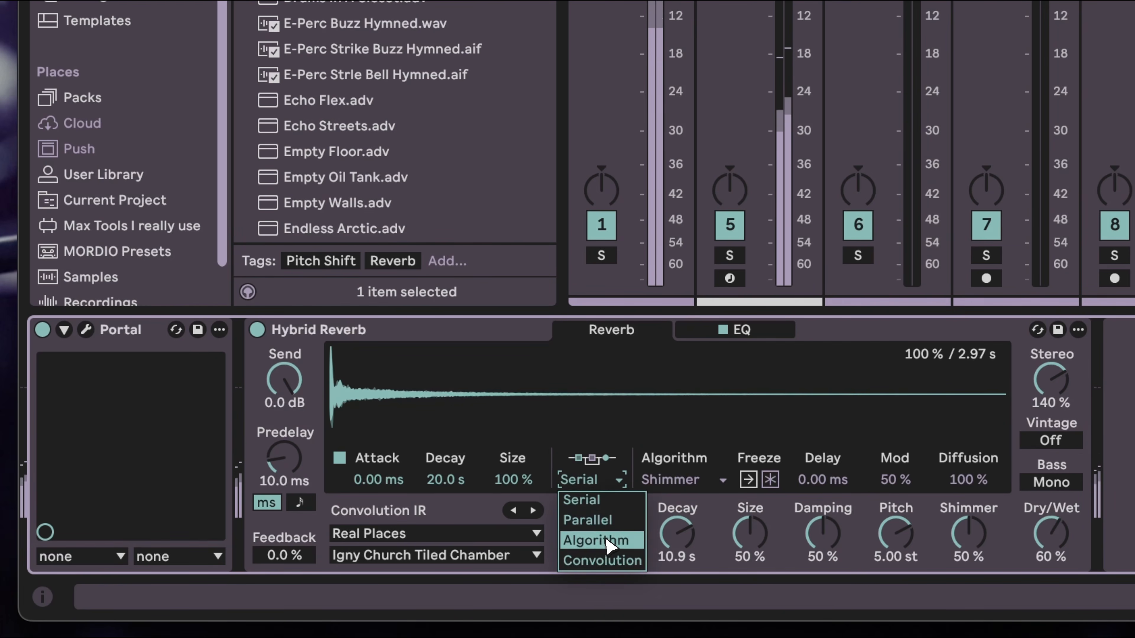
pyautogui.click(608, 542)
pyautogui.click(621, 486)
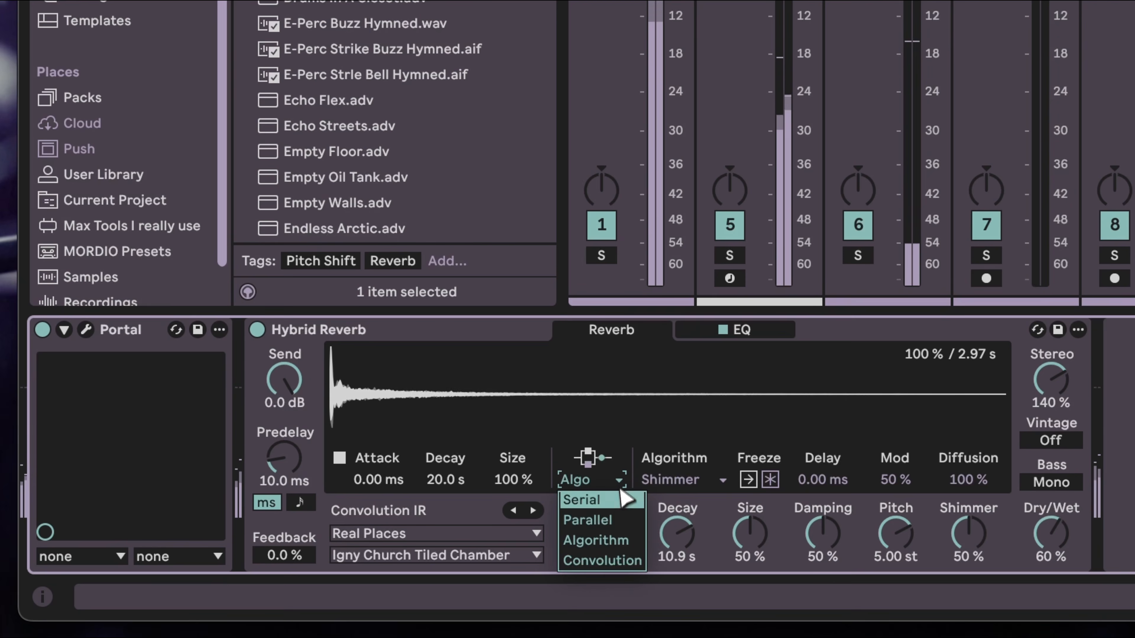
pyautogui.click(608, 555)
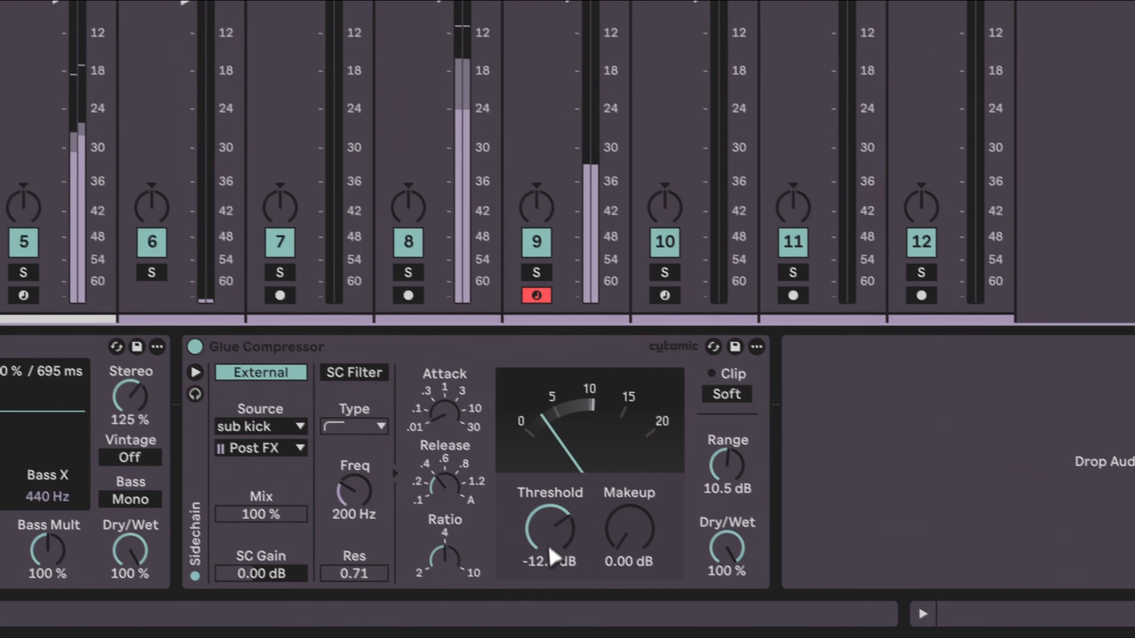
# Set the A Room return's Glue Compressor threshold to -9.84 dB and copy the device to the end of the B Ground return's chain.
pyautogui.moveTo(584, 607); pyautogui.dragTo(585, 602)
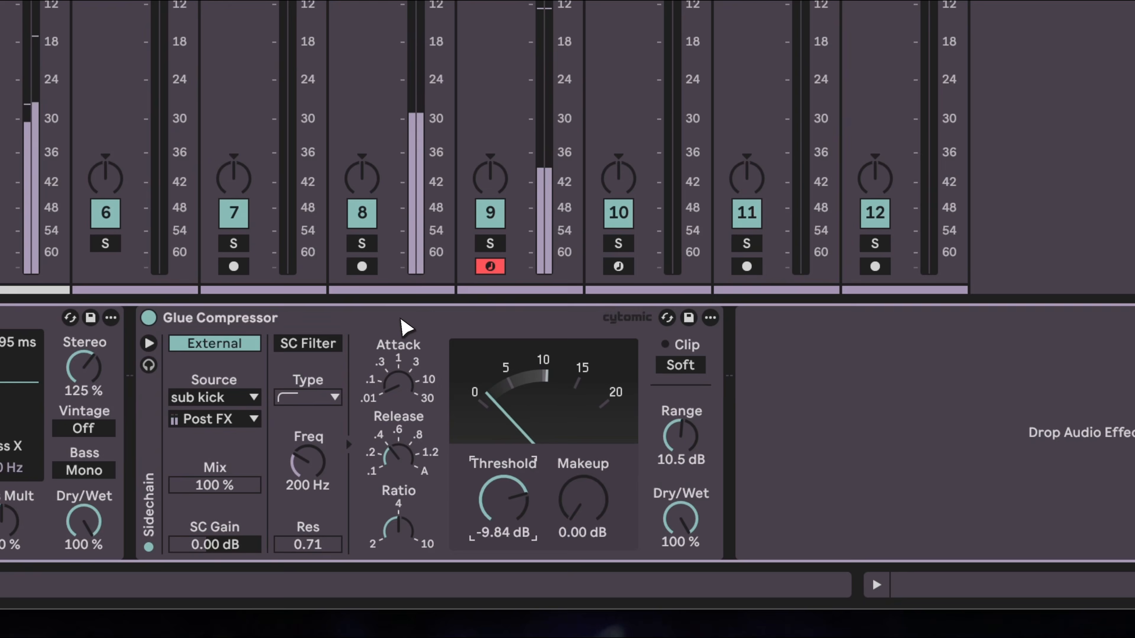
pyautogui.click(405, 322)
pyautogui.press('super+c')
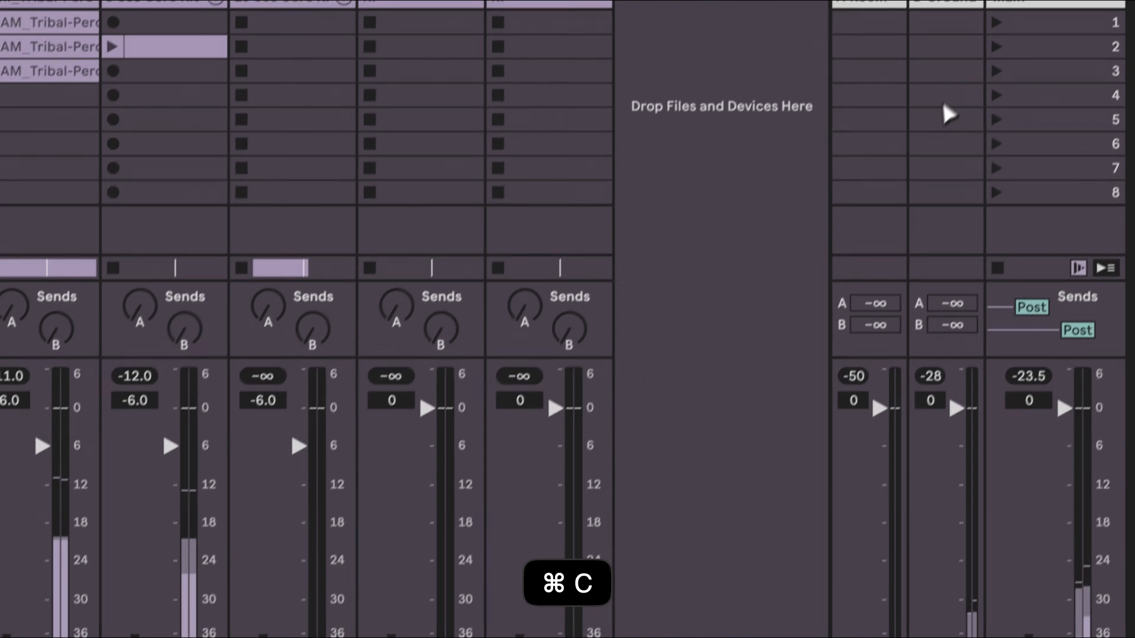
pyautogui.click(944, 105)
pyautogui.click(348, 550)
pyautogui.press('super+v')
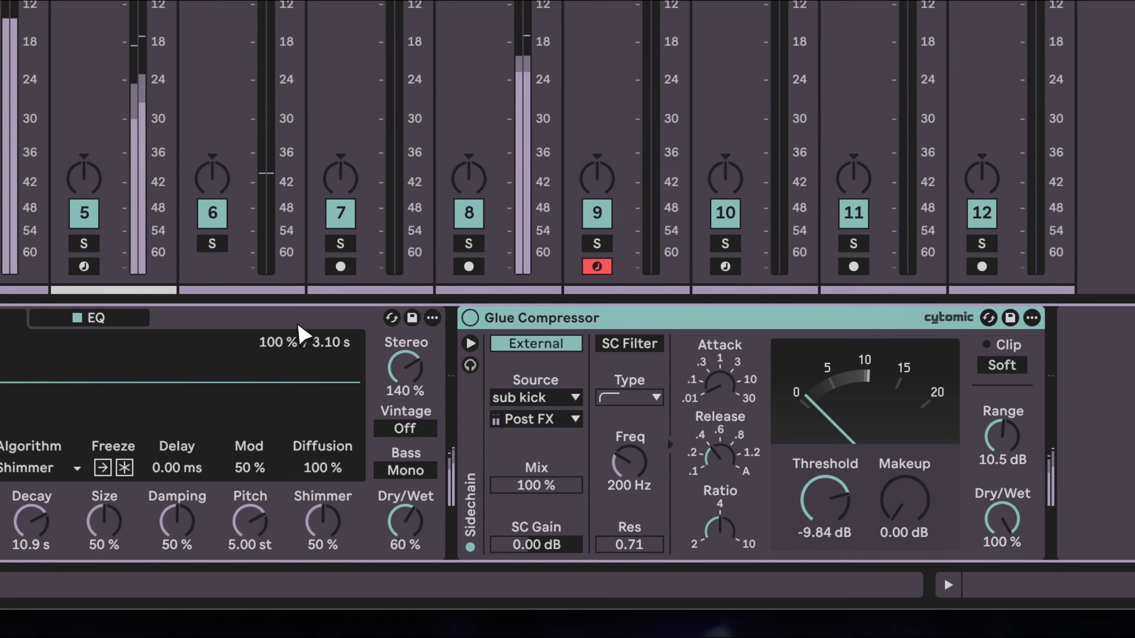
# Search the browser for "ph" and add Phaser-Flanger between Portal and Hybrid Reverb on the B Ground return.
pyautogui.click(299, 331)
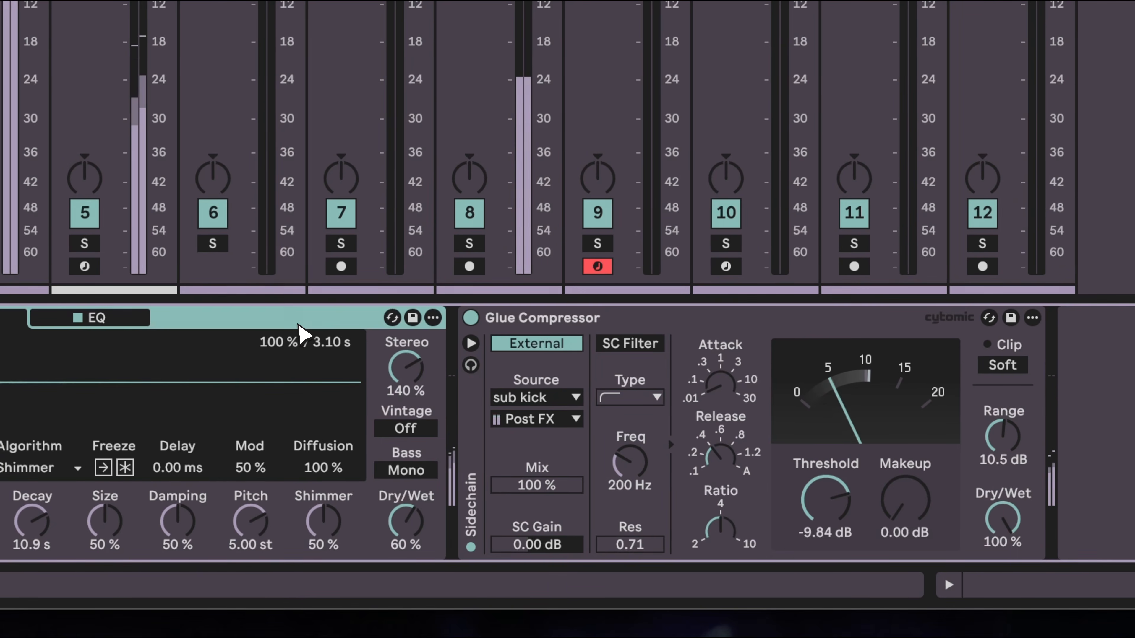
pyautogui.press('super+f')
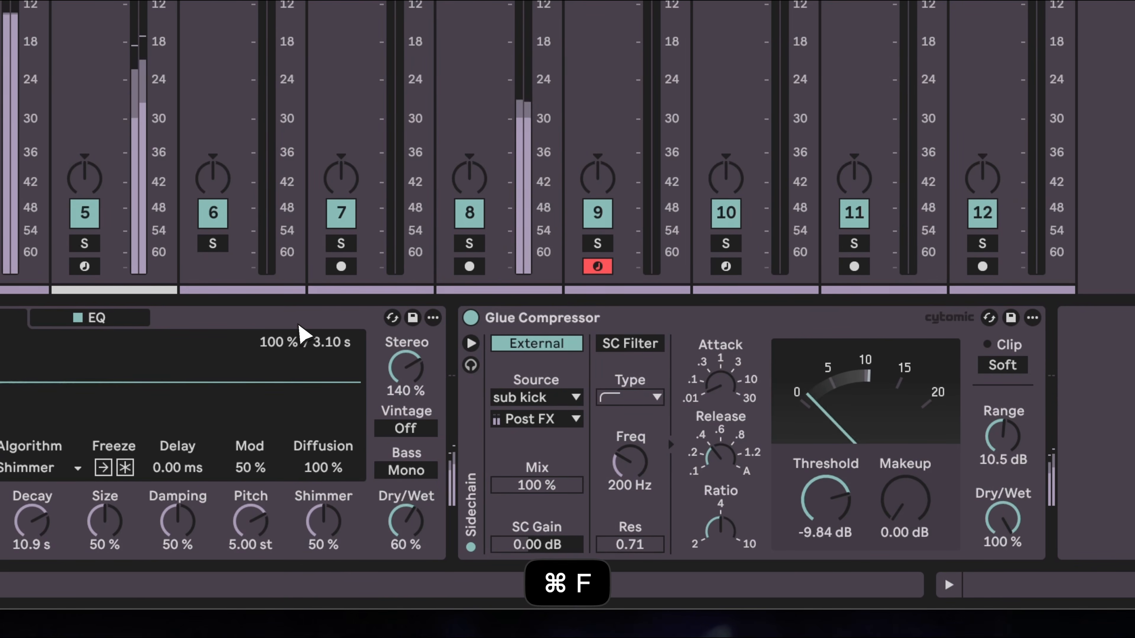
pyautogui.press('Down')
pyautogui.press('Return')
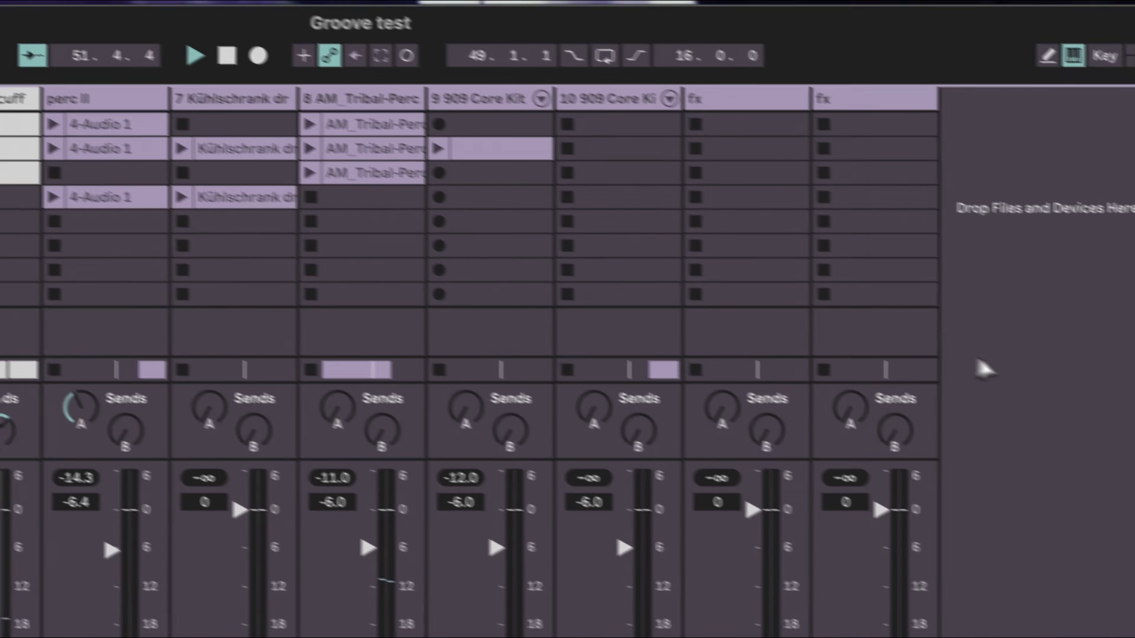
# Check the arrangement, return to the mixer, and rename the B Ground return track as background.
pyautogui.press('Tab')
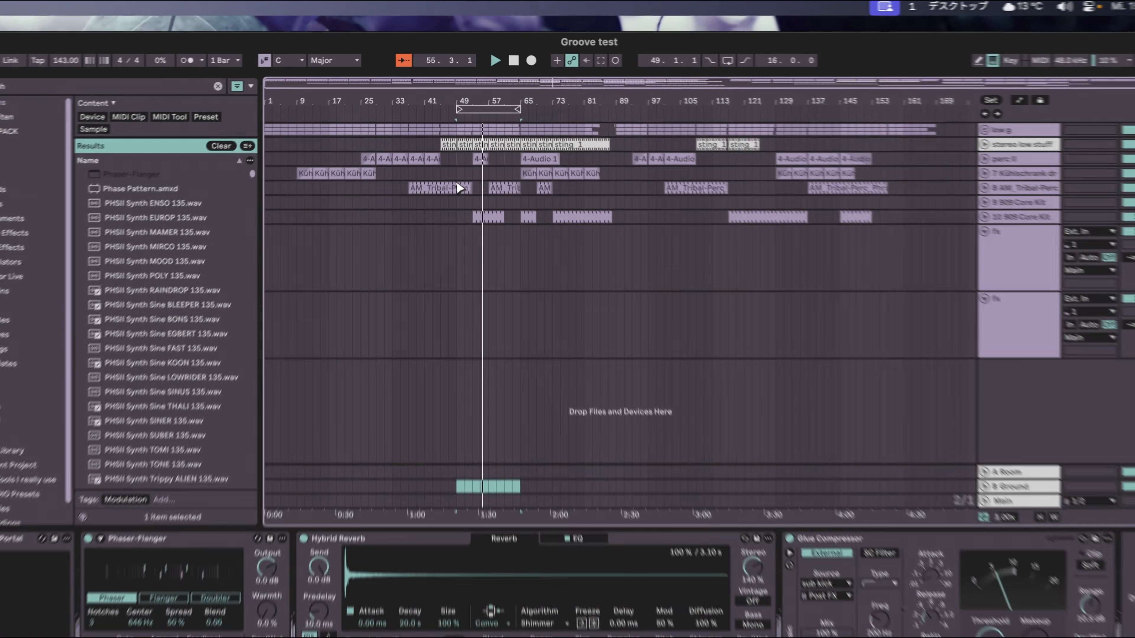
pyautogui.press('Tab')
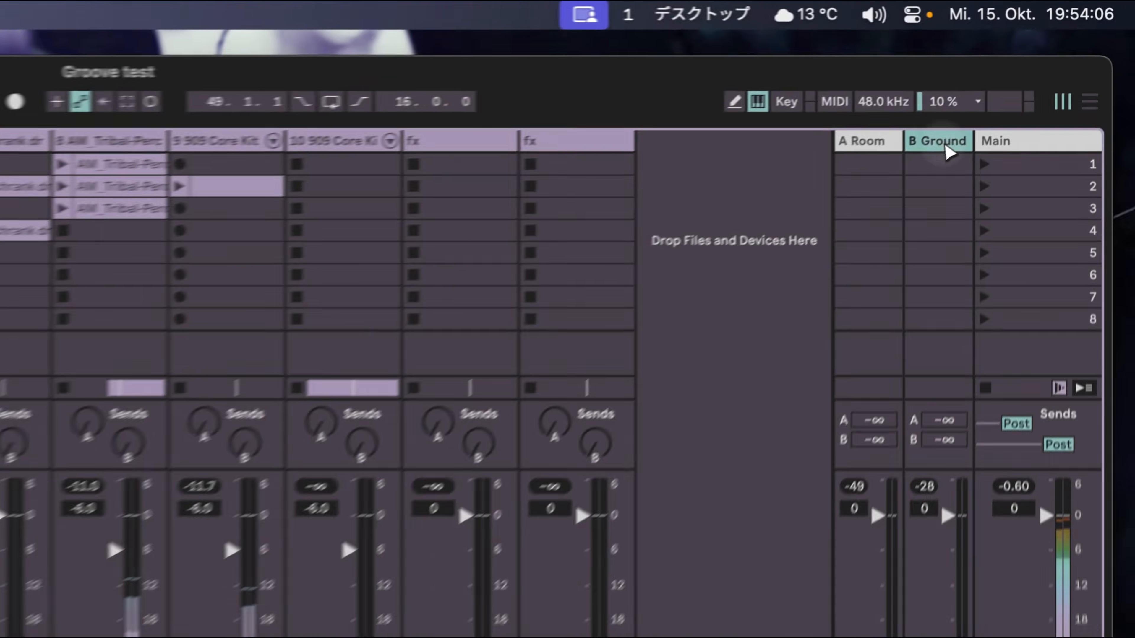
pyautogui.press('super+r')
pyautogui.write('backgroun')
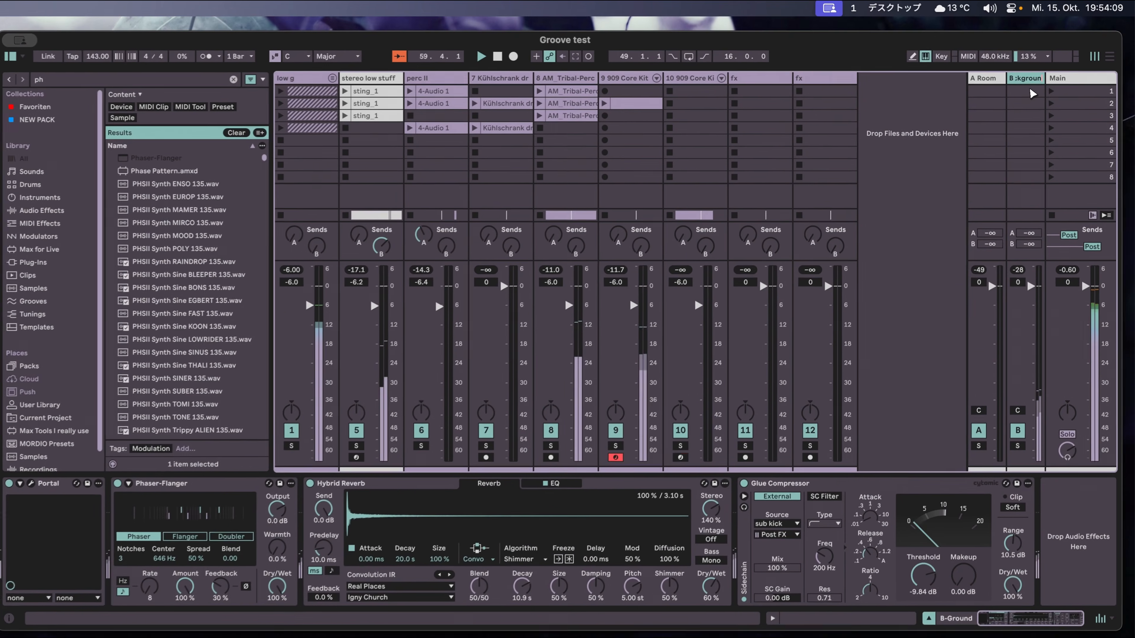
pyautogui.write('d')
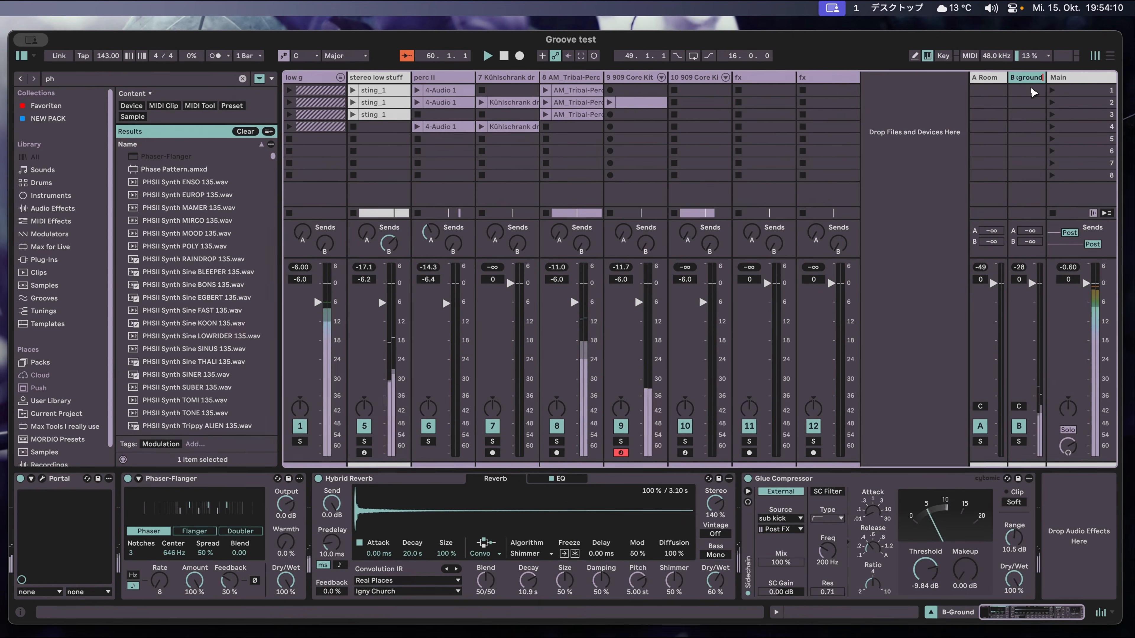
pyautogui.press('Return')
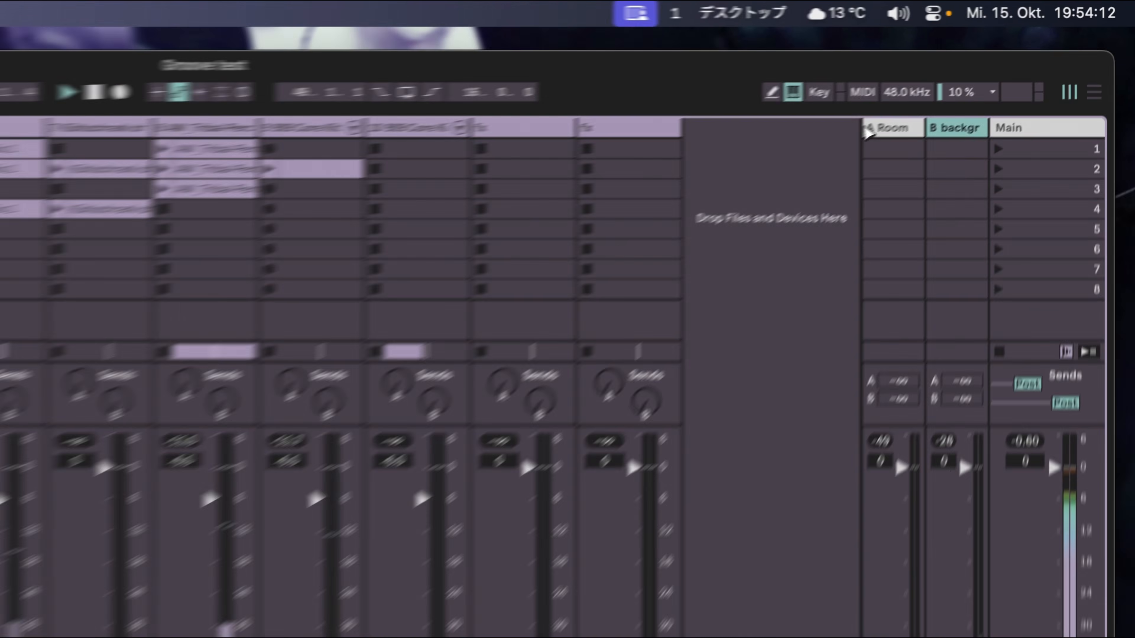
# Widen the background return's mixer column to fit its full name, and narrow the A Room column again.
pyautogui.click(985, 78)
pyautogui.moveTo(899, 161); pyautogui.dragTo(836, 172)
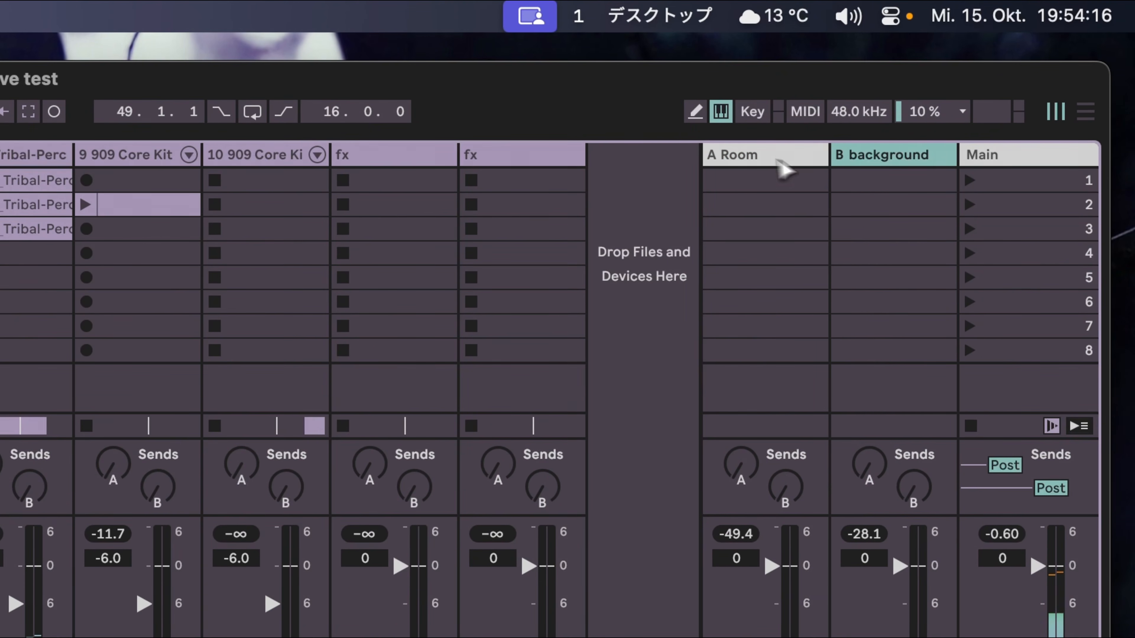
pyautogui.moveTo(714, 168); pyautogui.dragTo(760, 167)
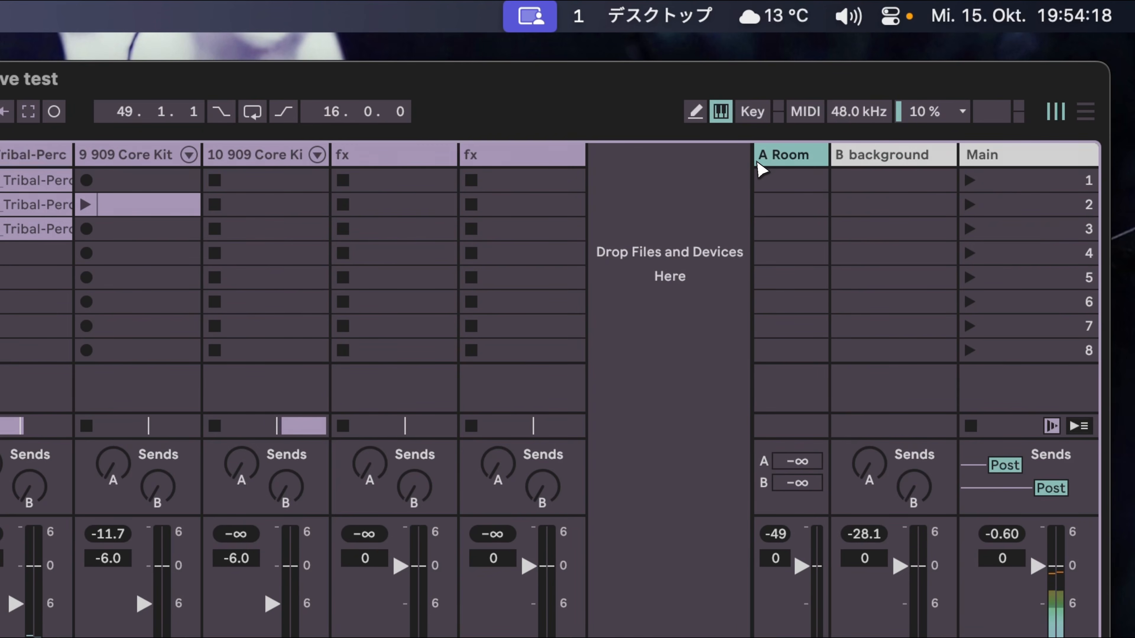
pyautogui.click(712, 204)
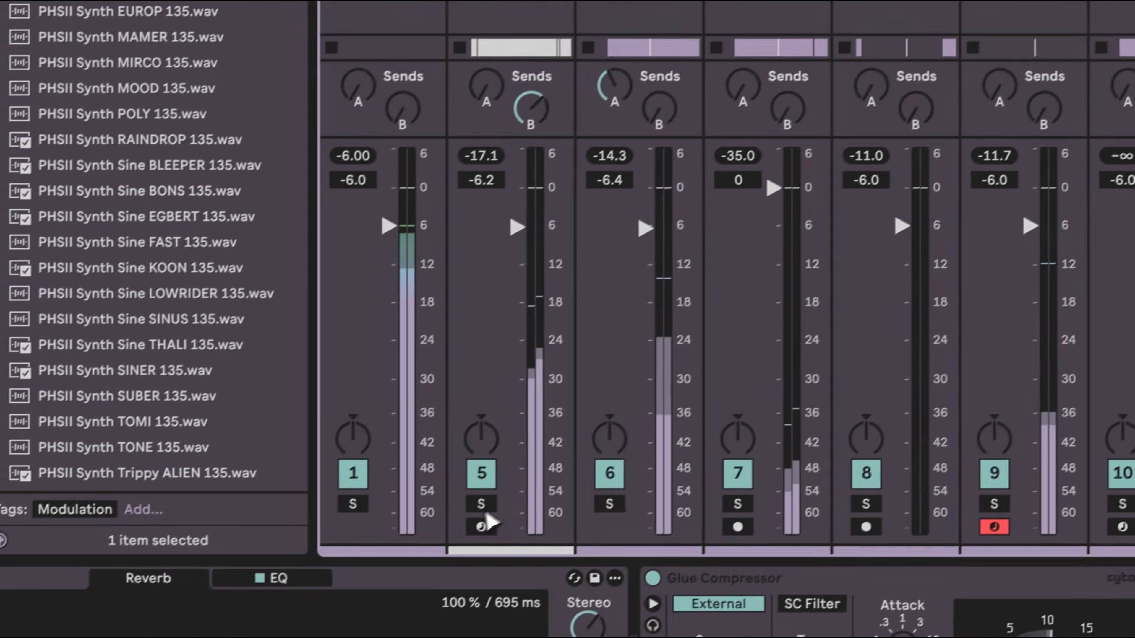
# Solo stereo low stuff to turn its B send fully down, unsolo it, and raise the AM_Tribal-Perc track's B send to about -12.7 dB.
pyautogui.click(482, 504)
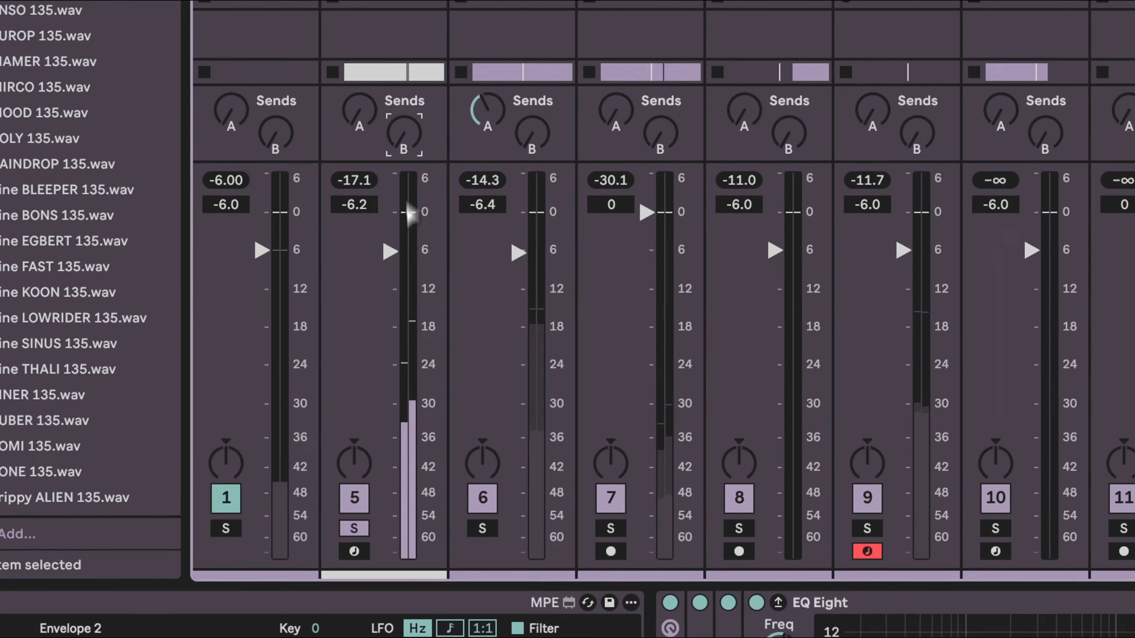
pyautogui.click(355, 530)
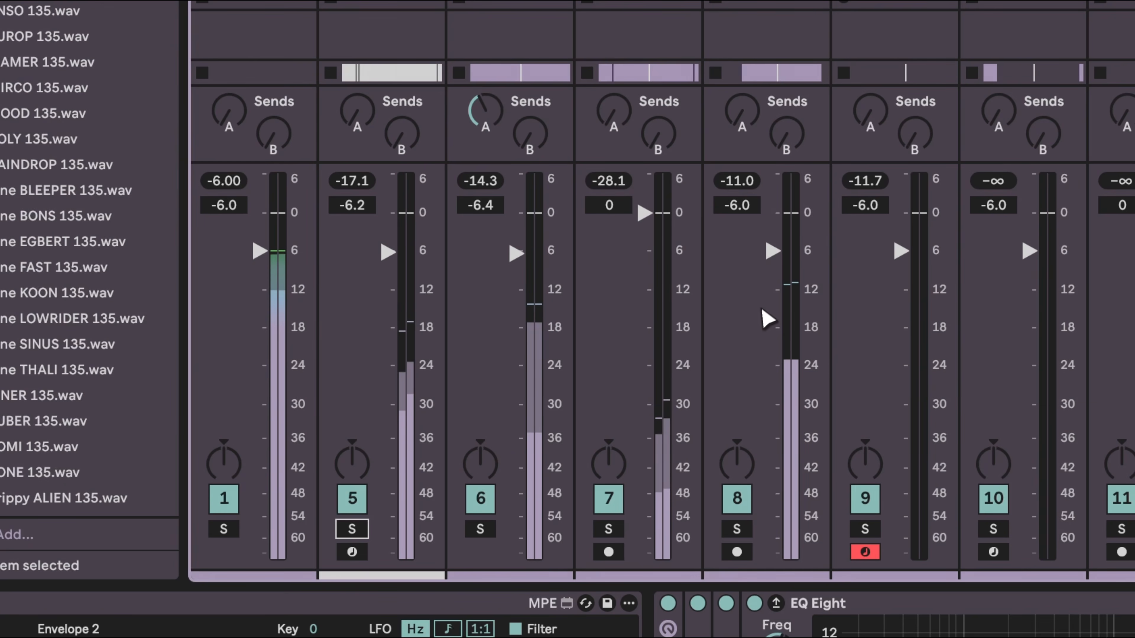
pyautogui.moveTo(785, 144); pyautogui.dragTo(790, 141)
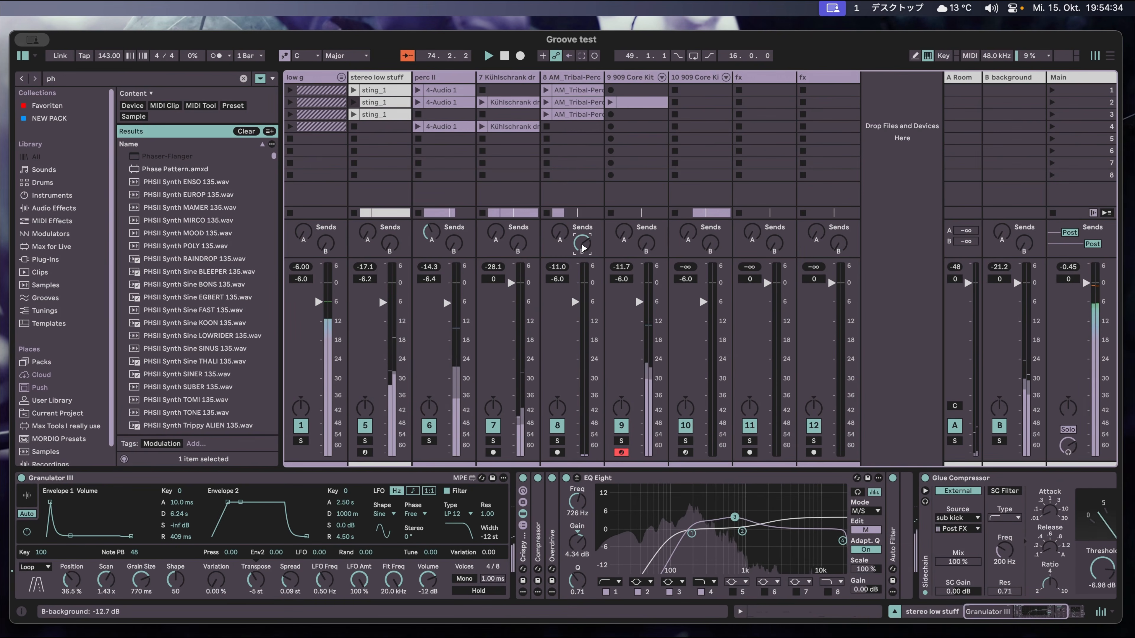
pyautogui.moveTo(582, 244); pyautogui.dragTo(583, 245)
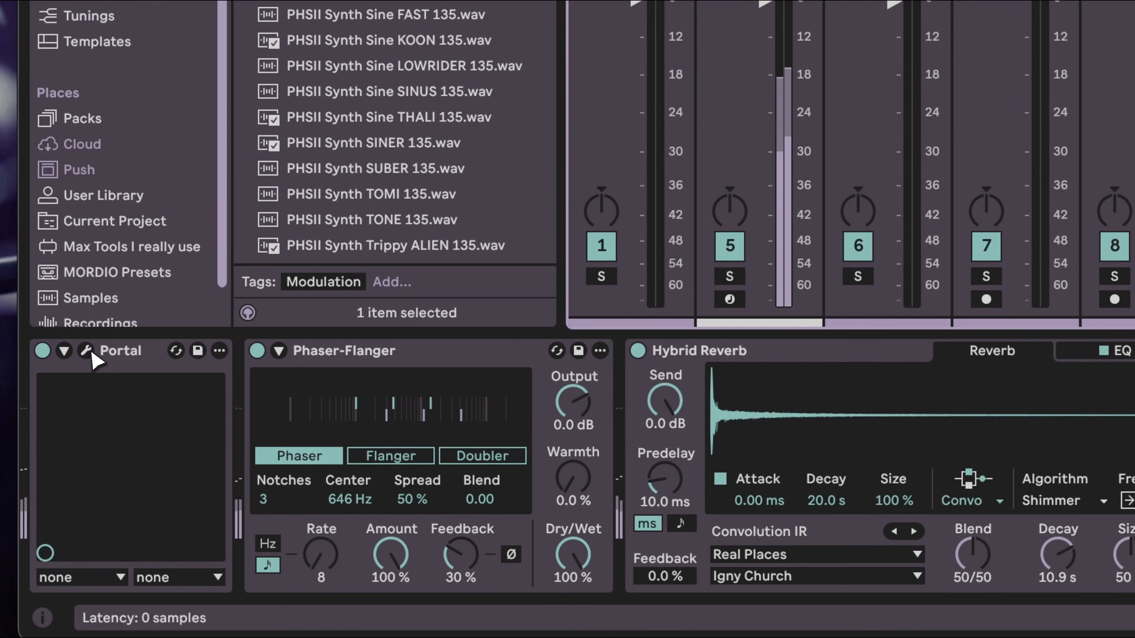
# Open Portal on the background return and advance its Mod 2 shape preset to Stair Steps 01.
pyautogui.click(87, 350)
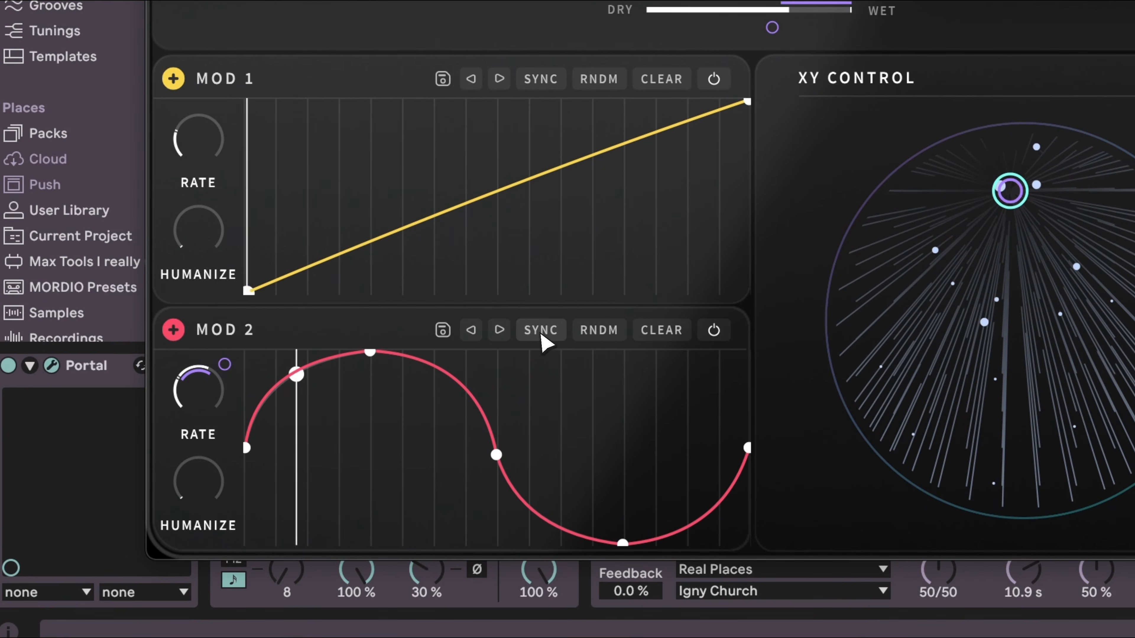
pyautogui.click(505, 333)
pyautogui.click(504, 333)
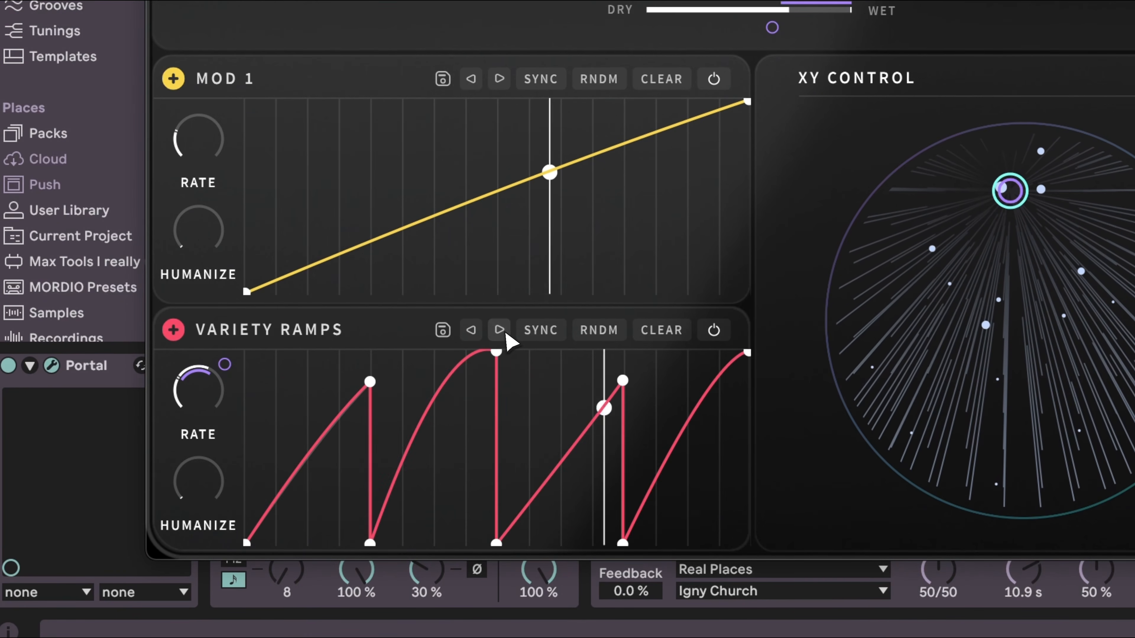
pyautogui.click(505, 333)
pyautogui.click(504, 333)
pyautogui.click(505, 333)
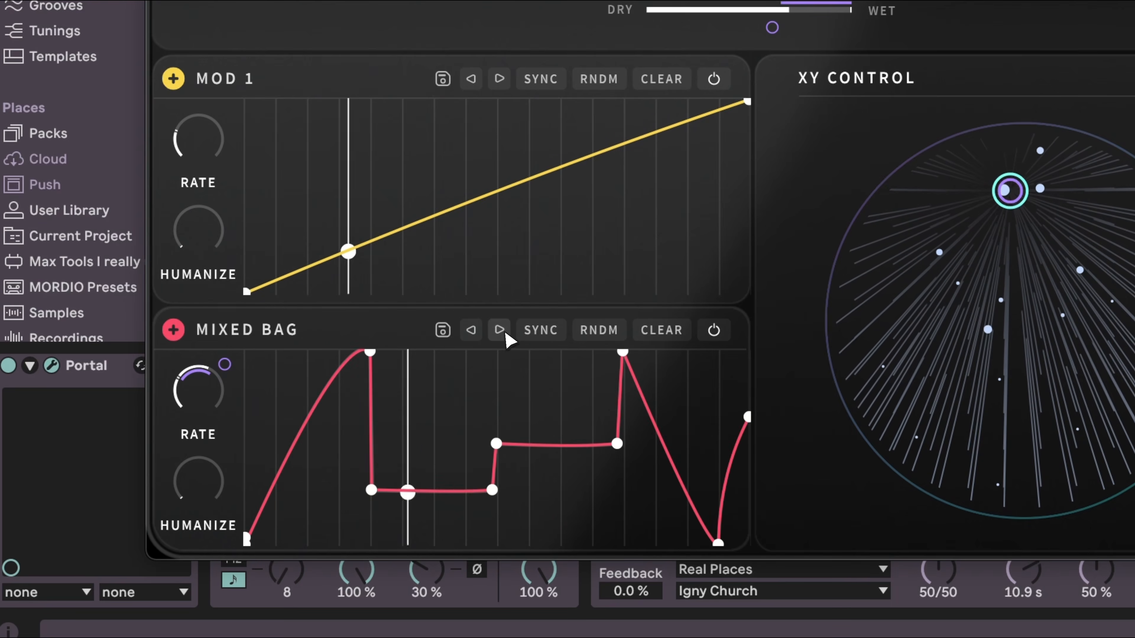
pyautogui.click(505, 333)
pyautogui.click(505, 333)
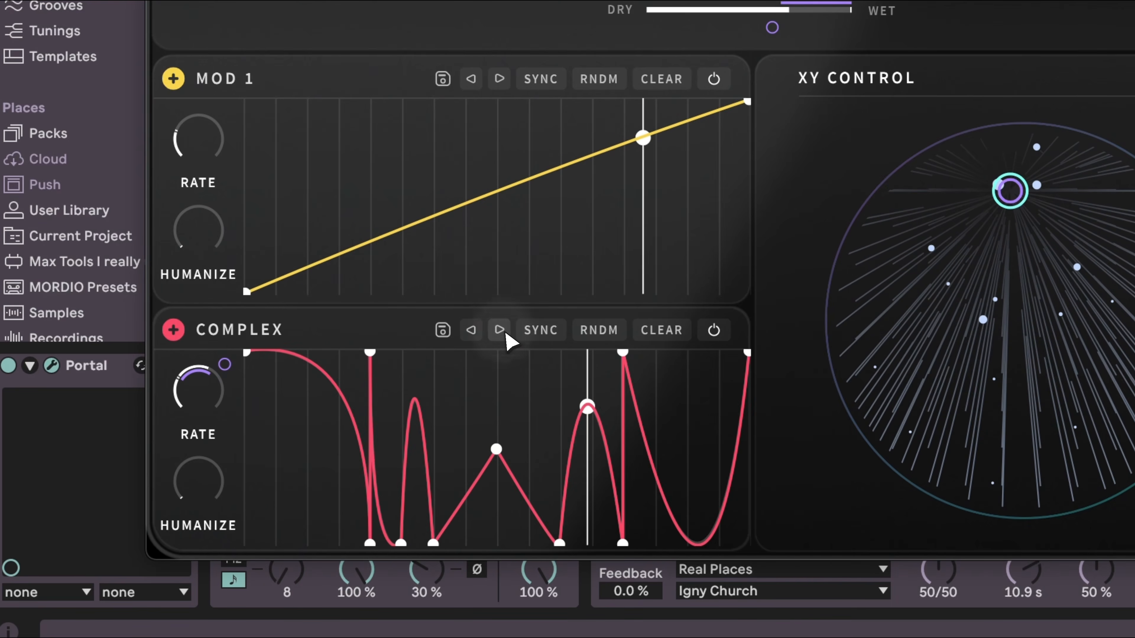
pyautogui.click(505, 333)
# During playback, move Portal's XY point to about 35 and 87 percent, and close the Portal window.
pyautogui.press('space')
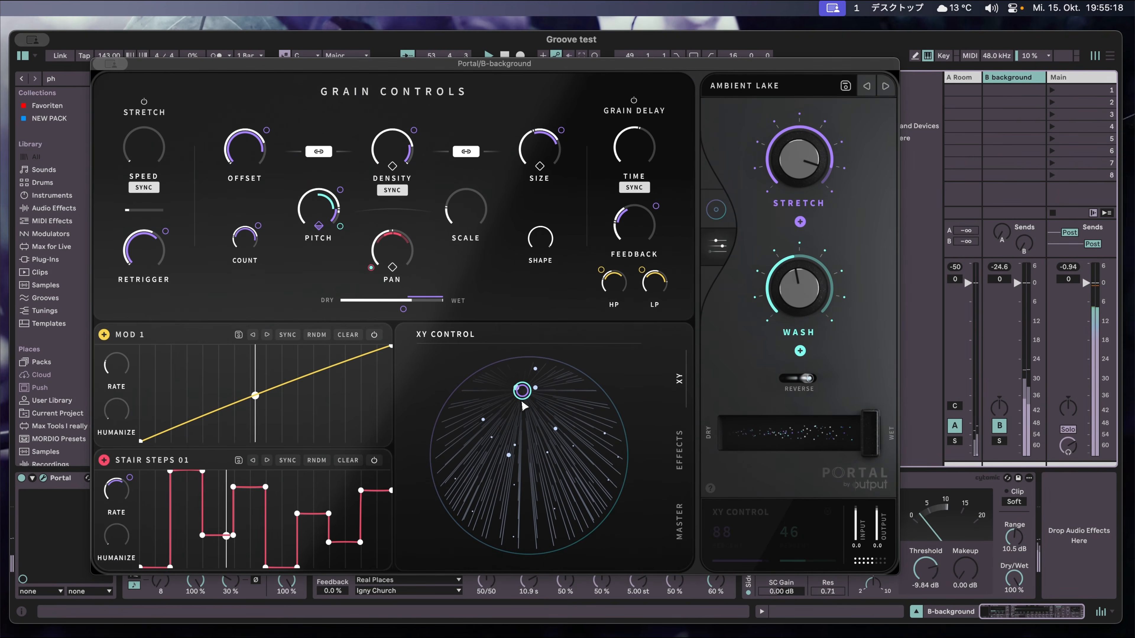
pyautogui.moveTo(523, 409); pyautogui.dragTo(609, 414)
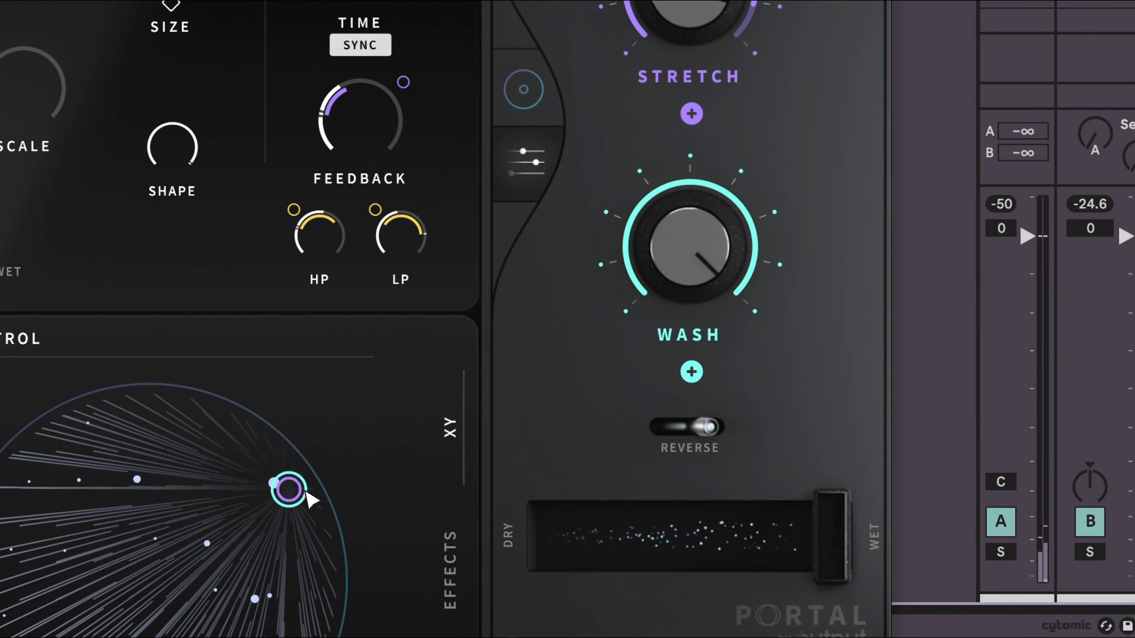
pyautogui.moveTo(306, 491); pyautogui.dragTo(307, 631)
pyautogui.moveTo(848, 359); pyautogui.dragTo(827, 353)
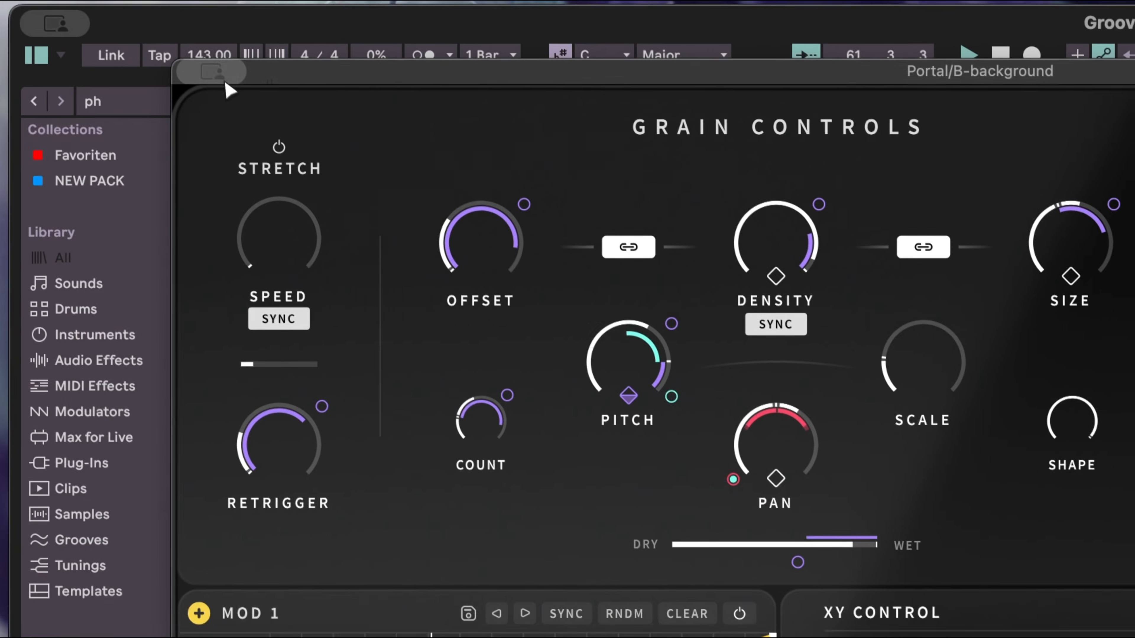
pyautogui.click(224, 85)
pyautogui.click(291, 151)
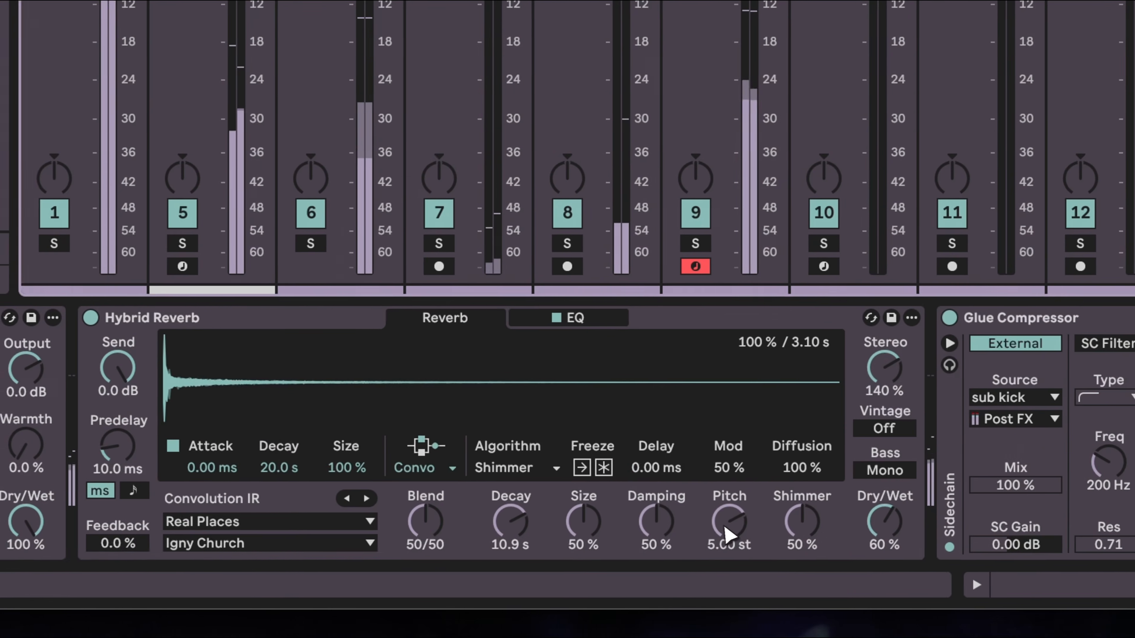
# Set the Hybrid Reverb's shimmer pitch to 12.00 st and its algorithm routing to Parallel.
pyautogui.moveTo(725, 535); pyautogui.dragTo(707, 484)
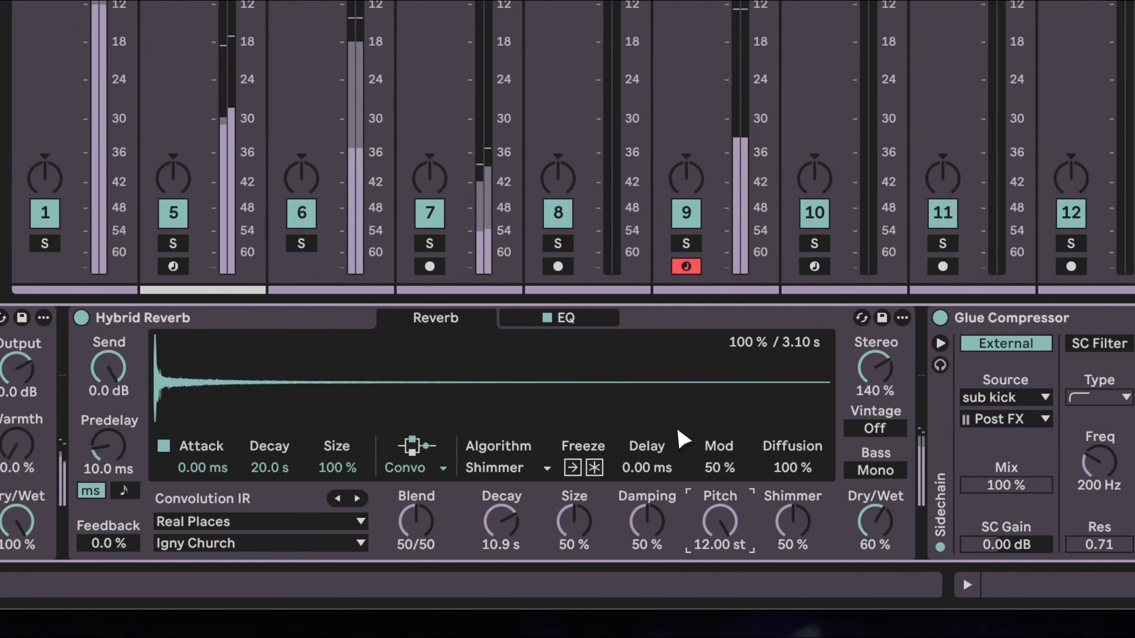
pyautogui.click(428, 471)
pyautogui.click(431, 487)
pyautogui.click(426, 470)
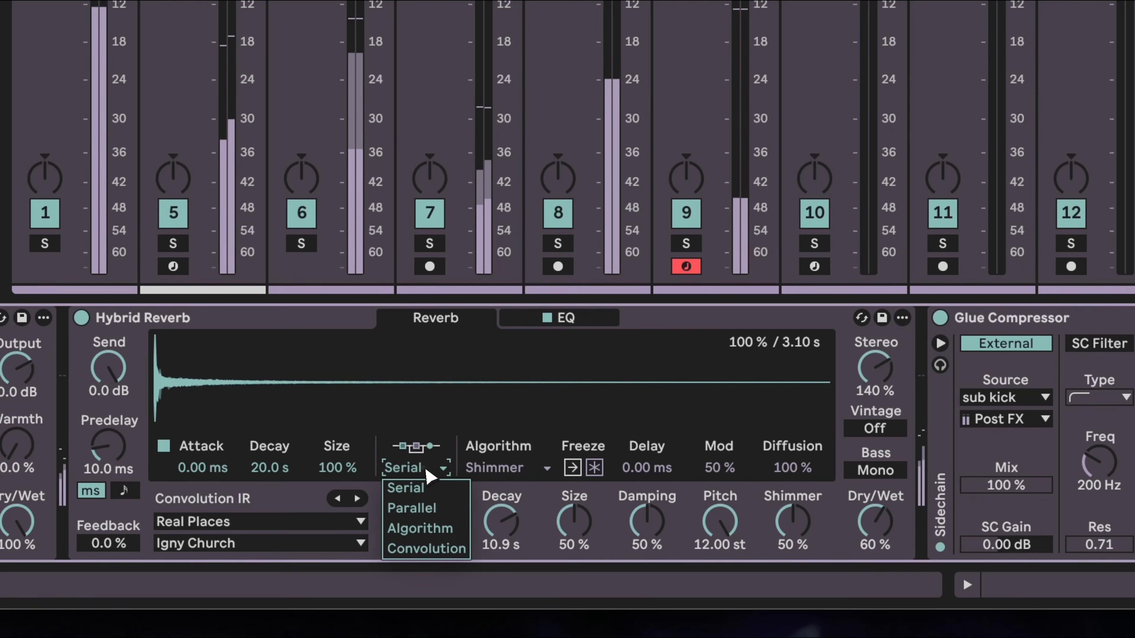
pyautogui.click(430, 512)
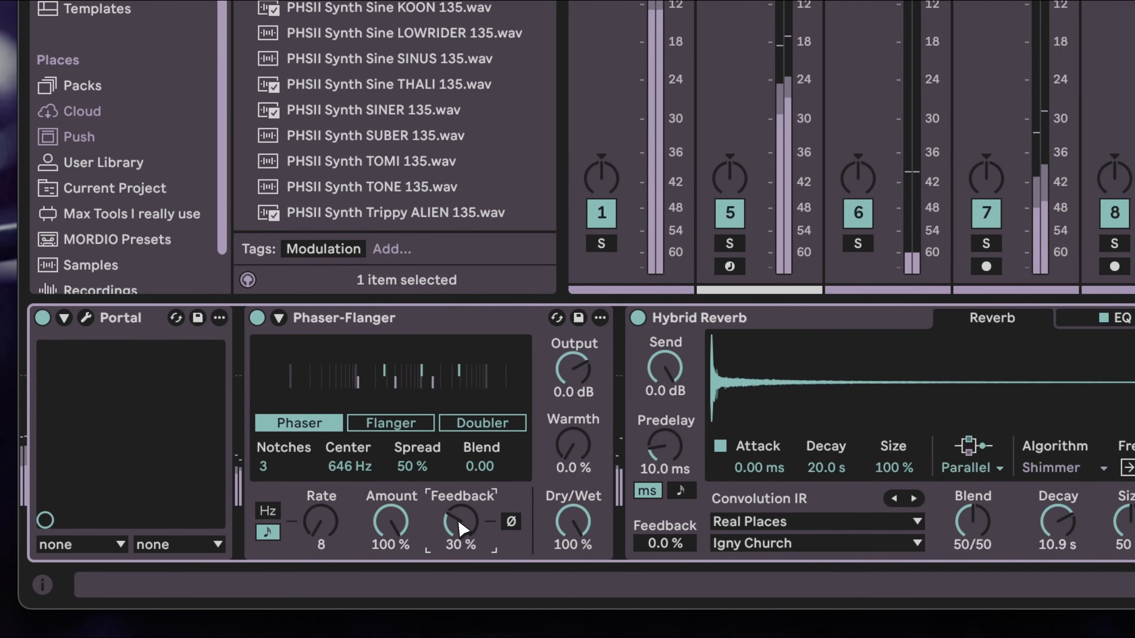
# Expand the Phaser-Flanger and set its Warmth to 90 % and Dry/Wet to 50 %.
pyautogui.click(279, 318)
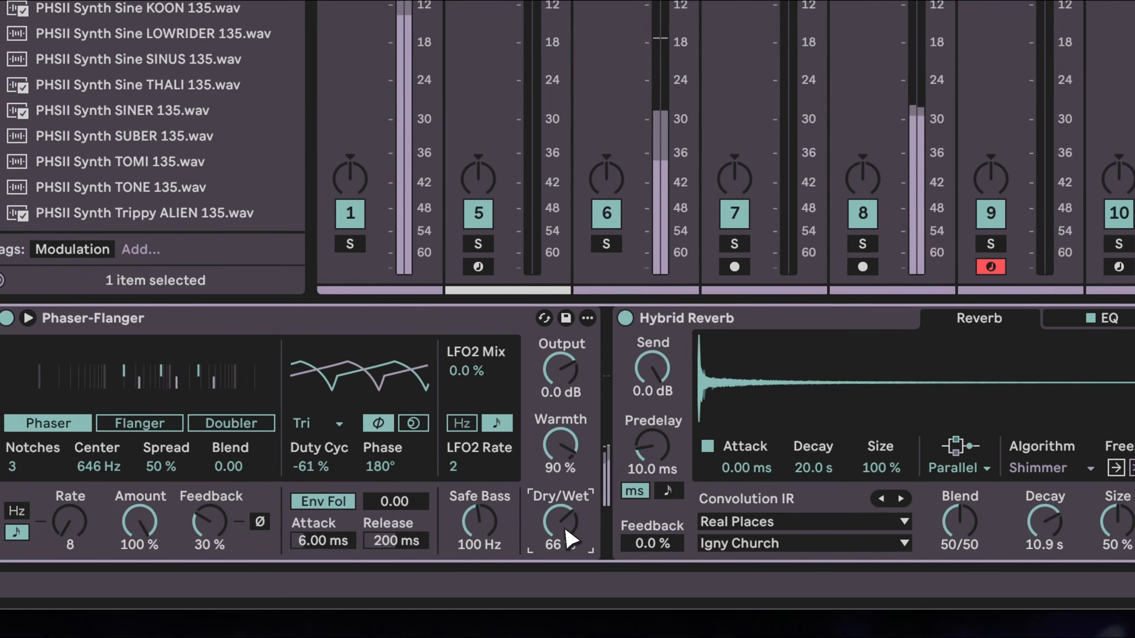
pyautogui.moveTo(814, 524); pyautogui.dragTo(819, 539)
pyautogui.moveTo(566, 530); pyautogui.dragTo(566, 539)
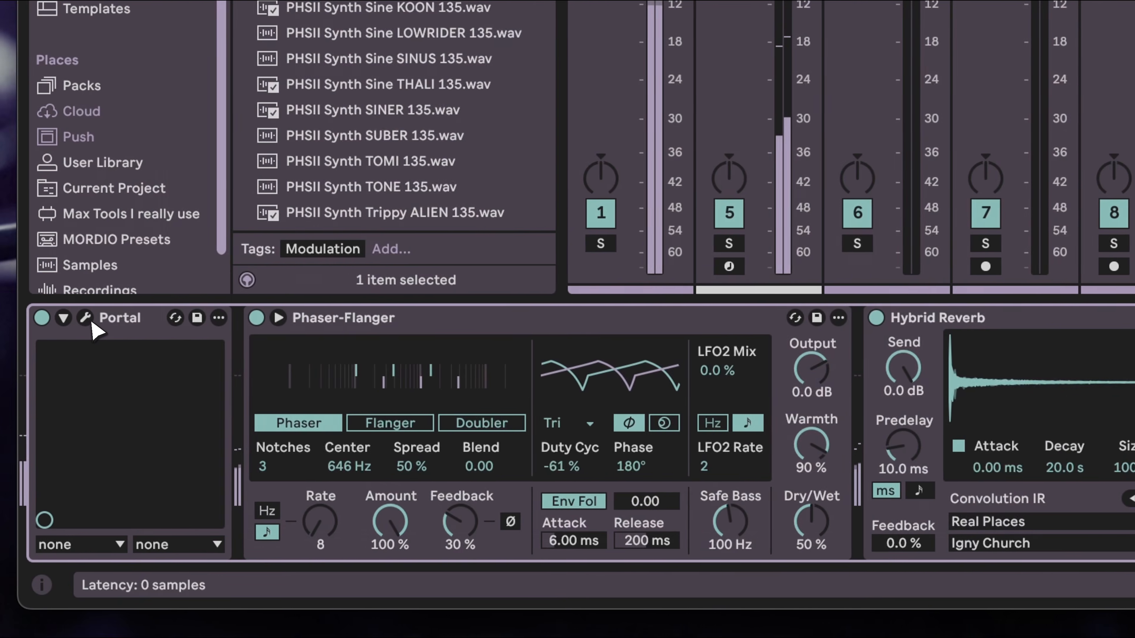
# Reopen Portal, pull its Dry/Wet slider back slightly from fully wet, and close the window.
pyautogui.click(87, 320)
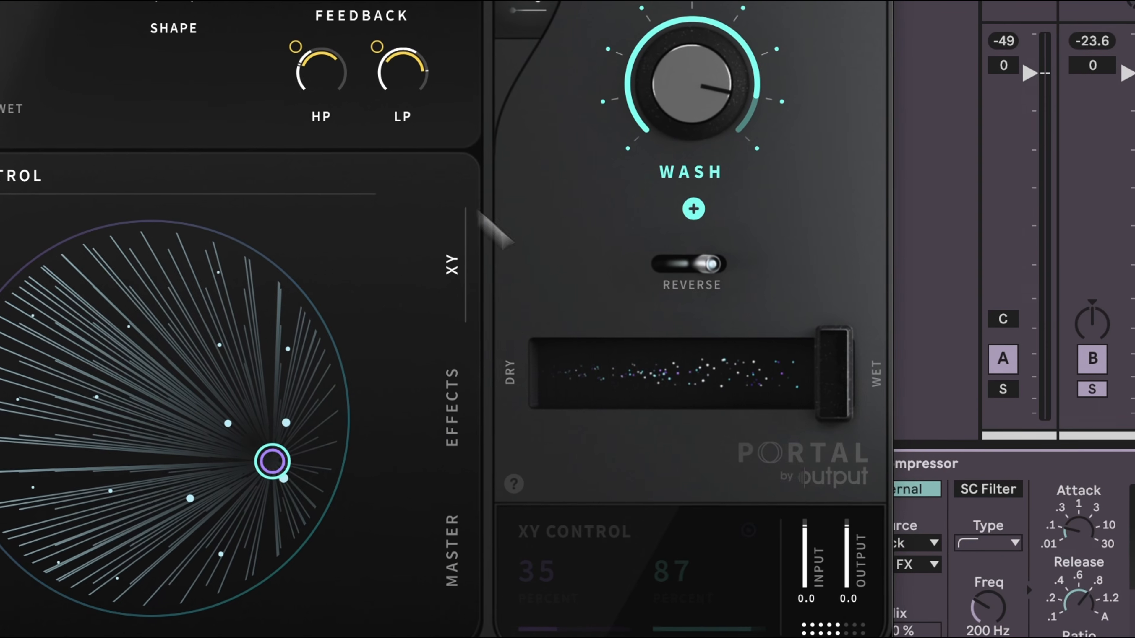
pyautogui.moveTo(830, 393); pyautogui.dragTo(767, 389)
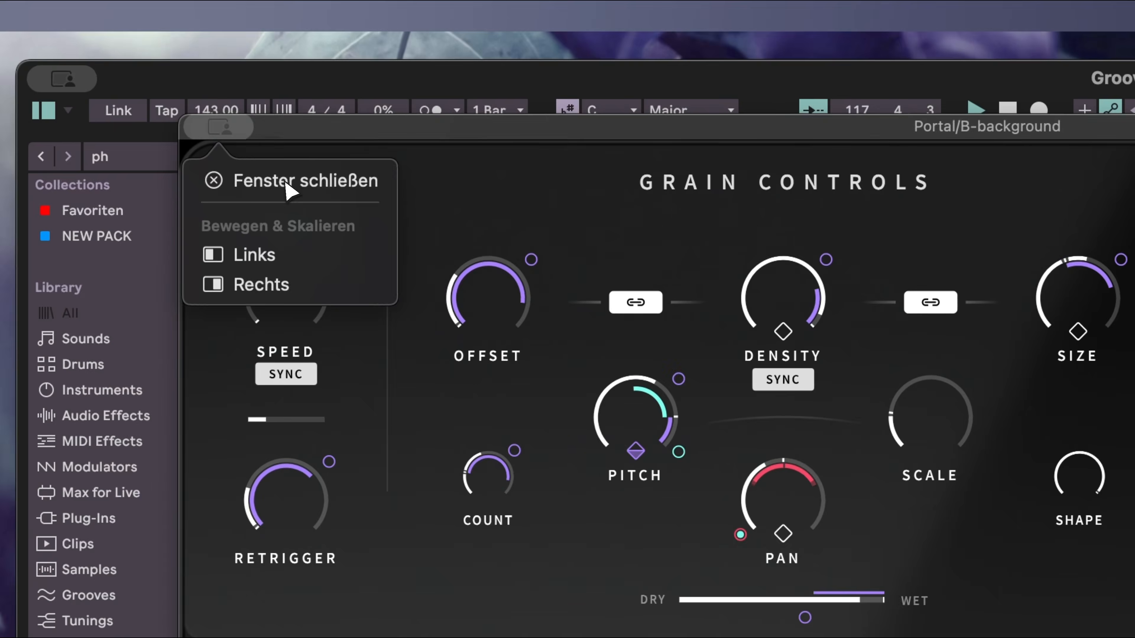
pyautogui.click(287, 183)
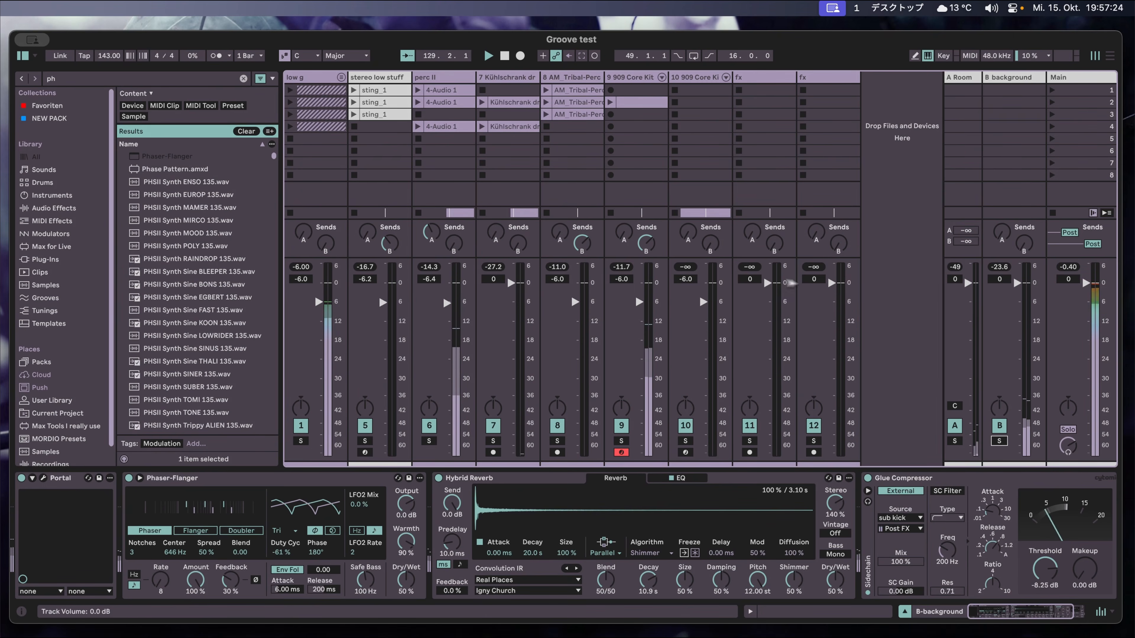
# Select the whole arrangement from bar 1 to bar 169 and loop the selection.
pyautogui.press('Tab')
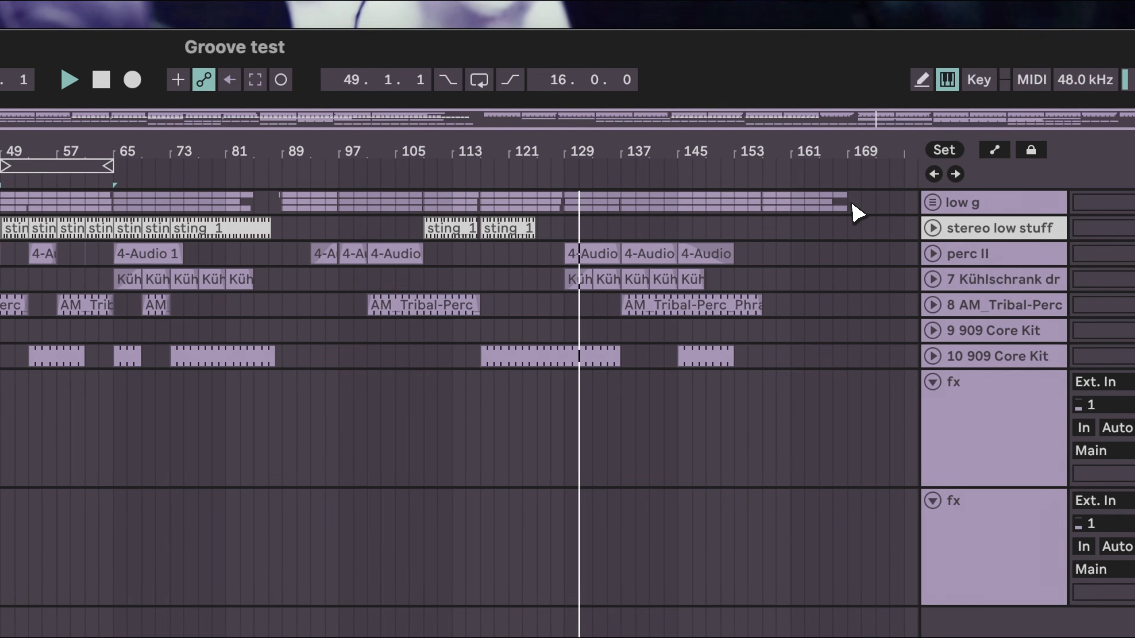
pyautogui.moveTo(851, 203); pyautogui.dragTo(193, 336)
pyautogui.press('super+l')
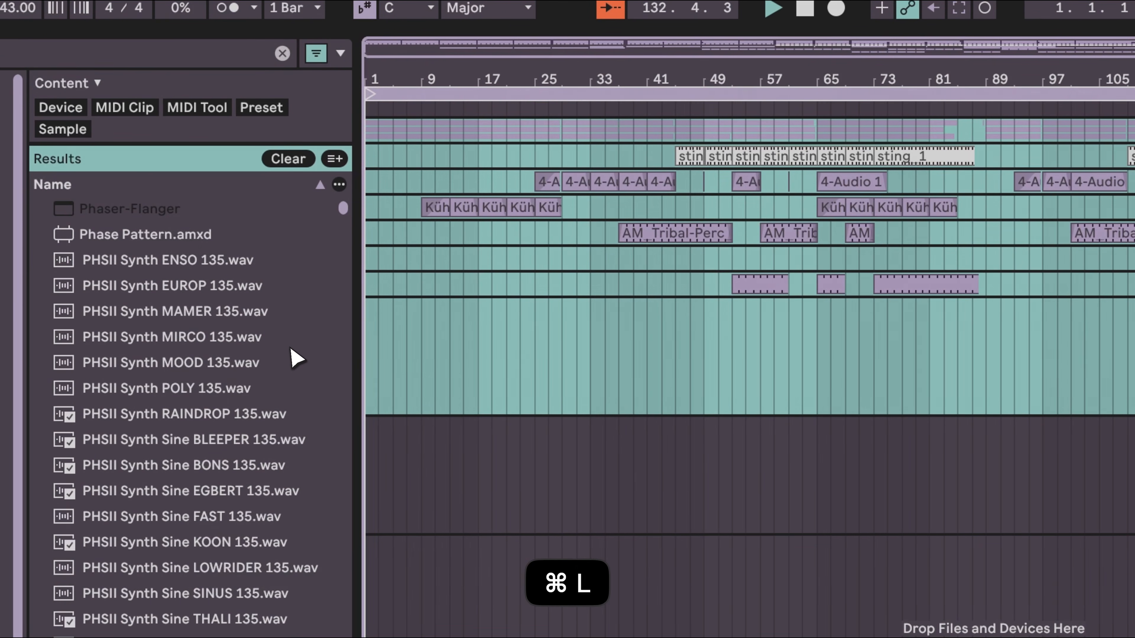
pyautogui.press('Tab')
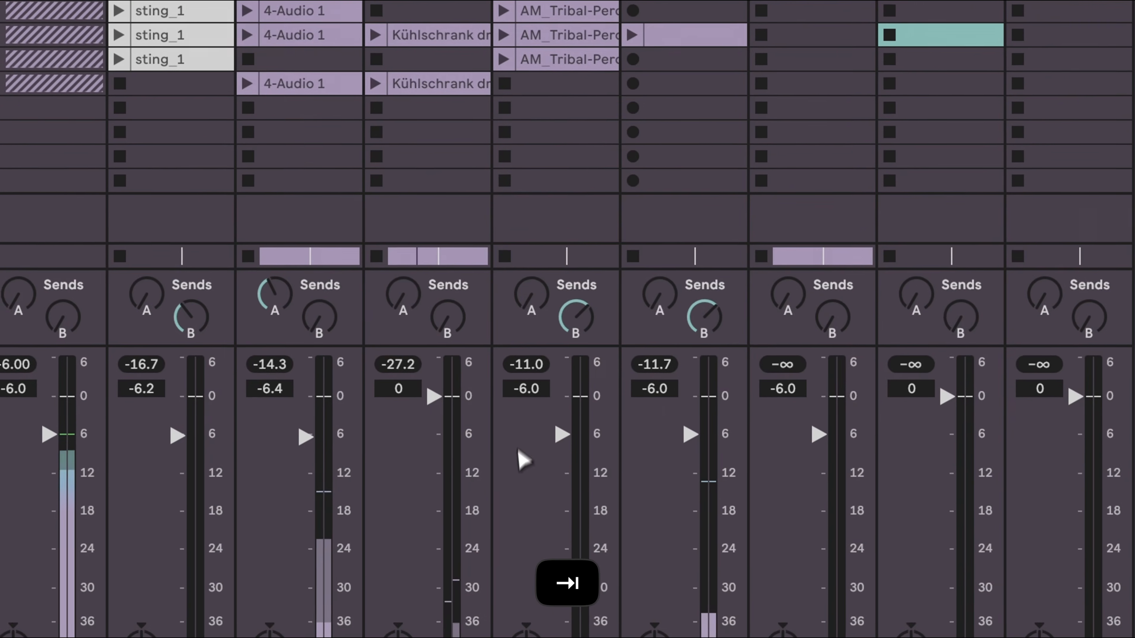
pyautogui.press('Tab')
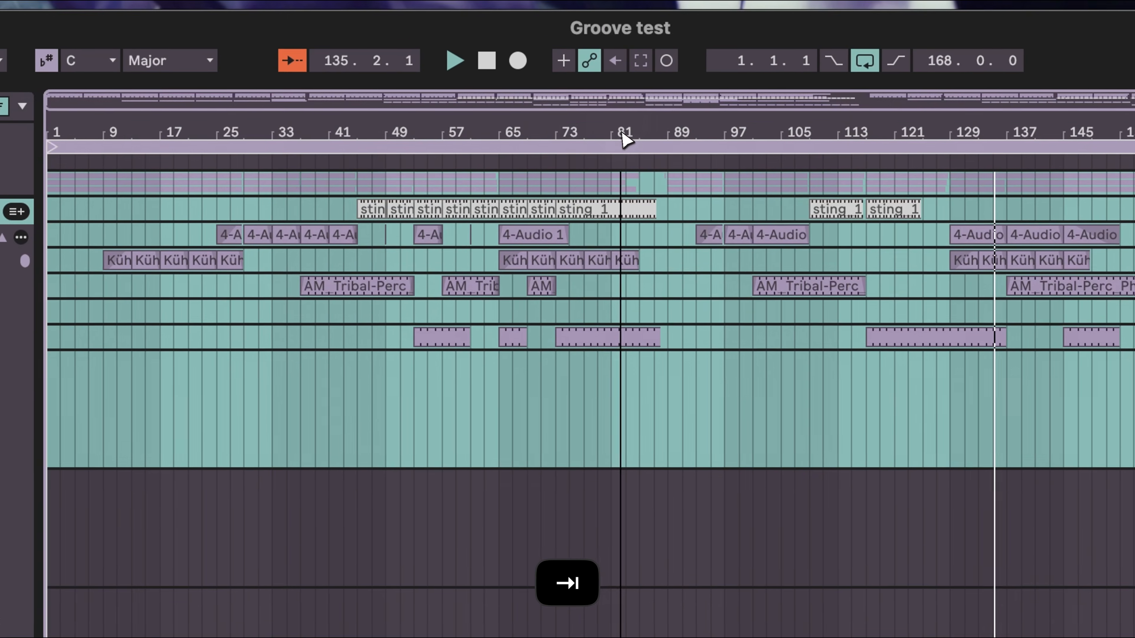
pyautogui.press('Tab')
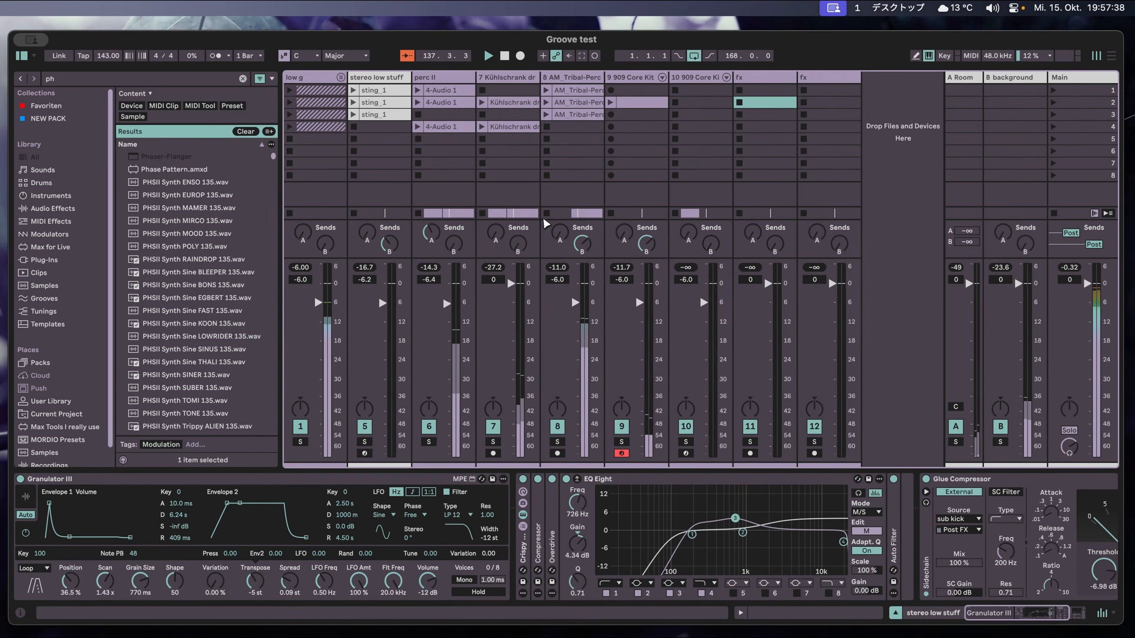
pyautogui.press('Tab')
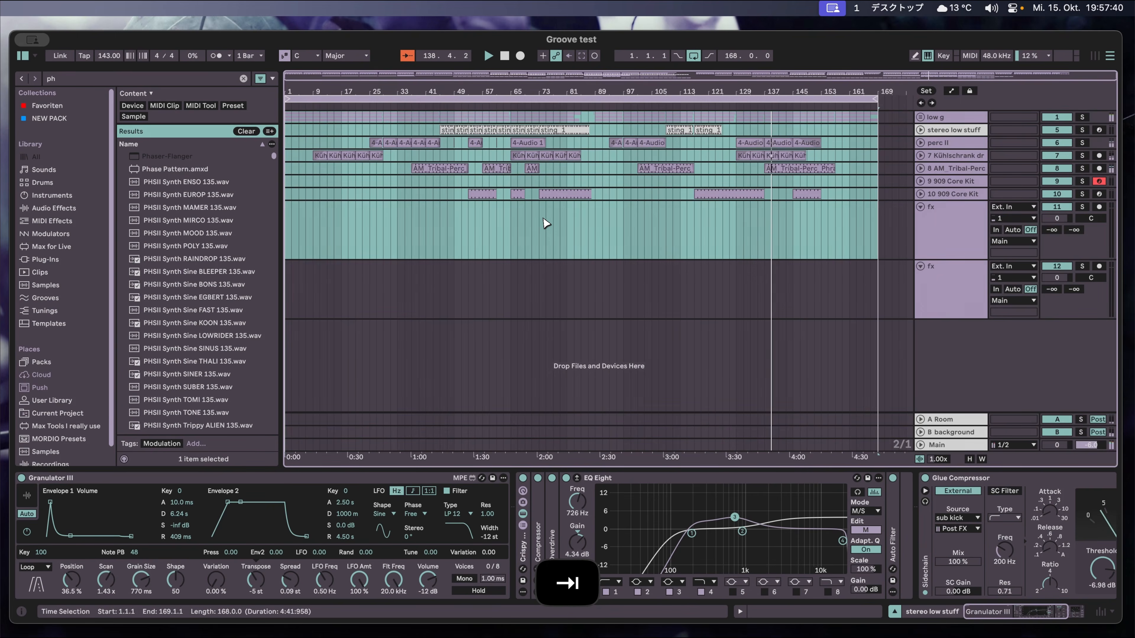
pyautogui.press('Tab')
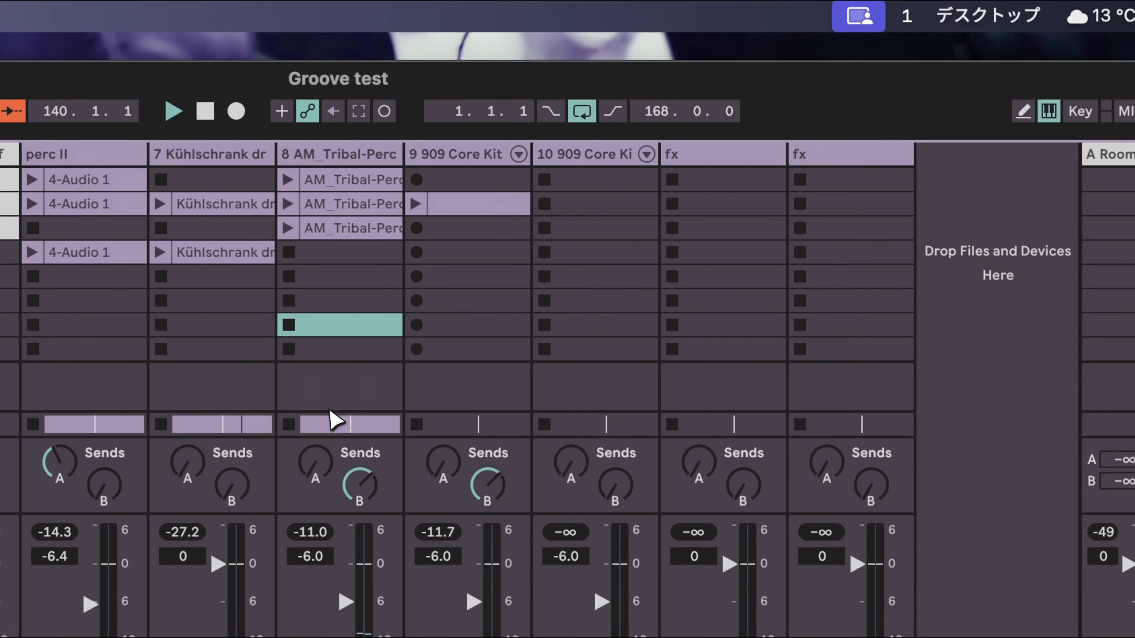
pyautogui.click(838, 157)
pyautogui.click(578, 160)
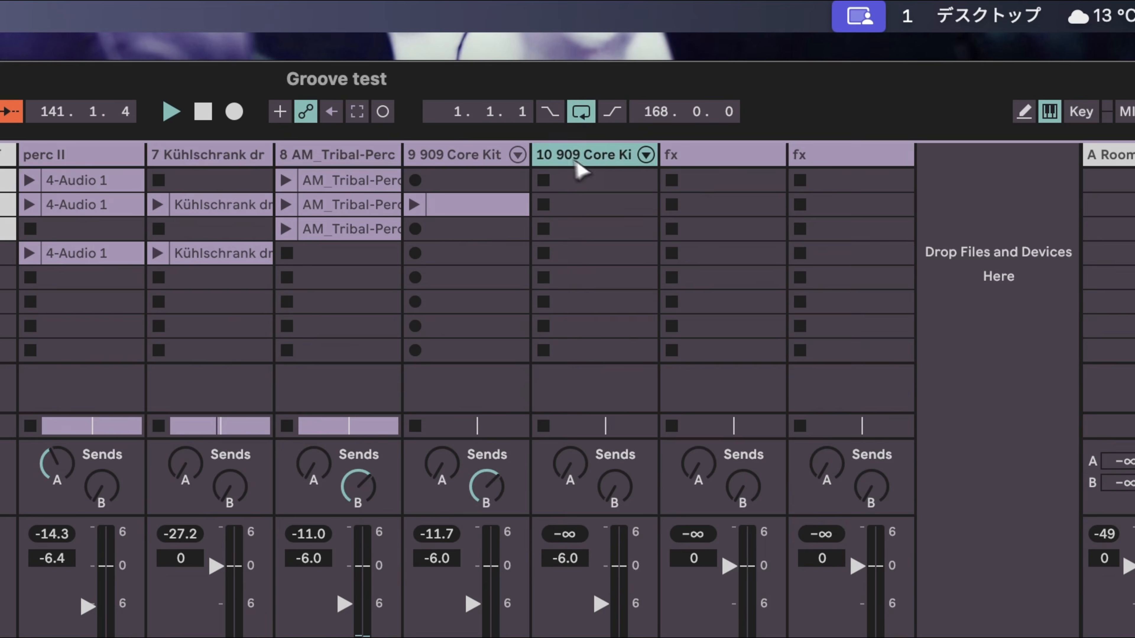
# Deactivate the background return's Hybrid Reverb and raise the stereo low stuff track's B send in the mixer.
pyautogui.press('Tab')
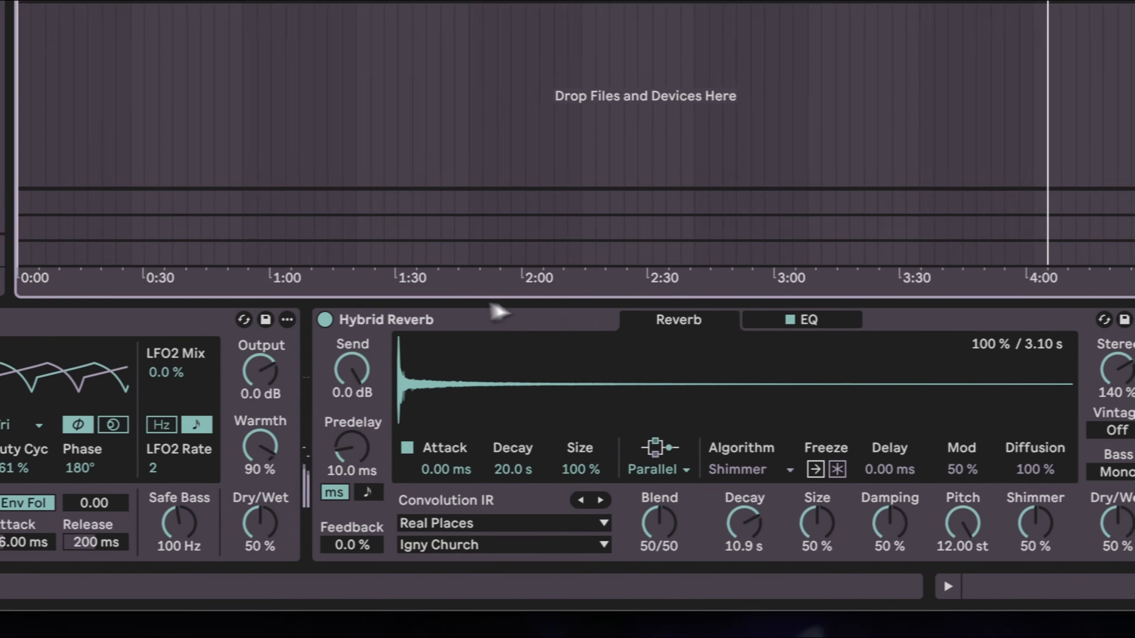
pyautogui.click(357, 318)
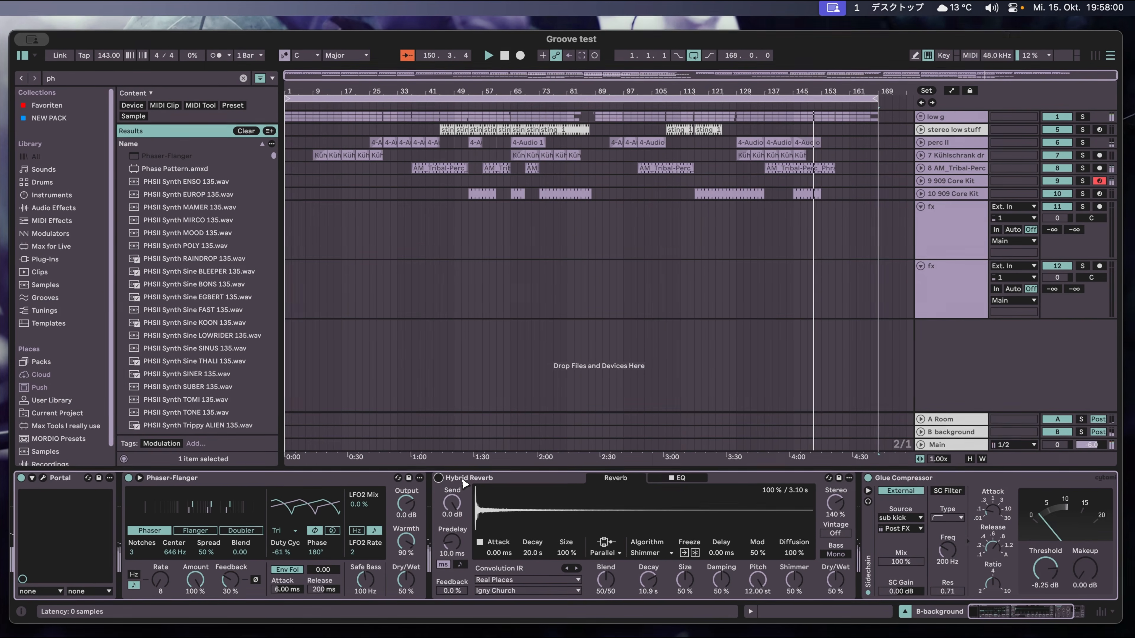
pyautogui.press('Tab')
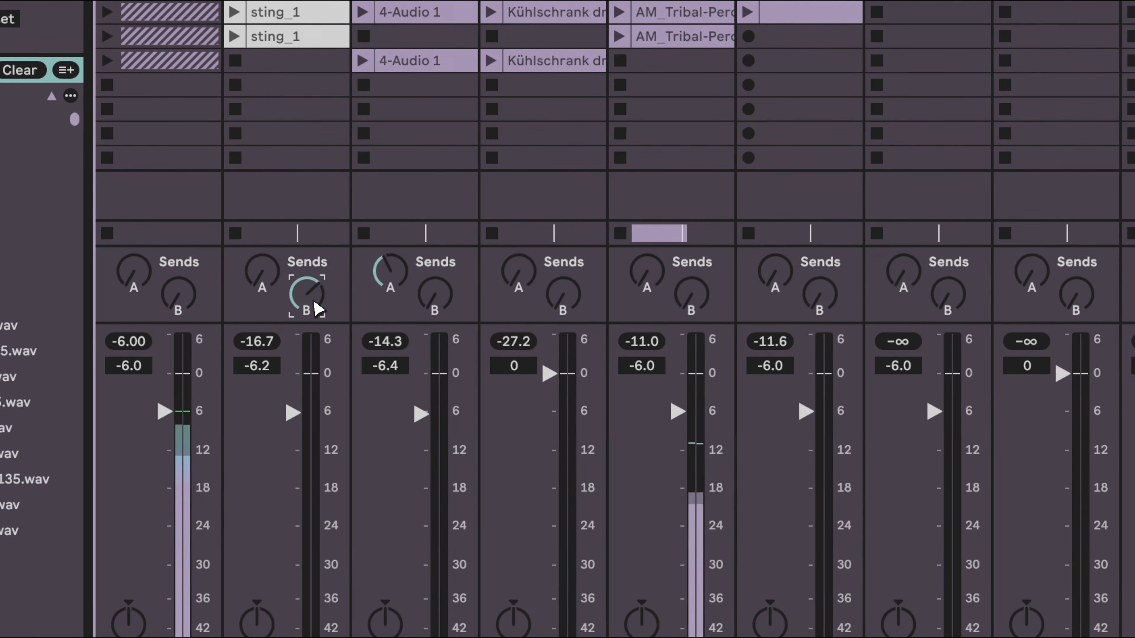
pyautogui.press('Tab')
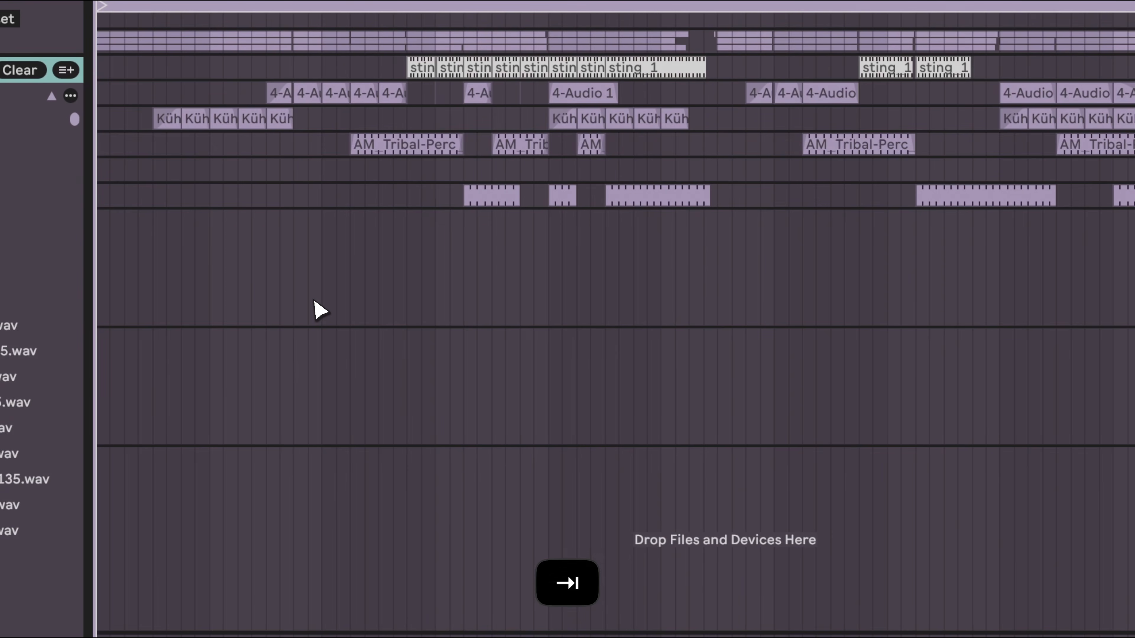
# Play the arrangement from bar 43 to check the mix, select the lower fx track, and stop playback.
pyautogui.press('space')
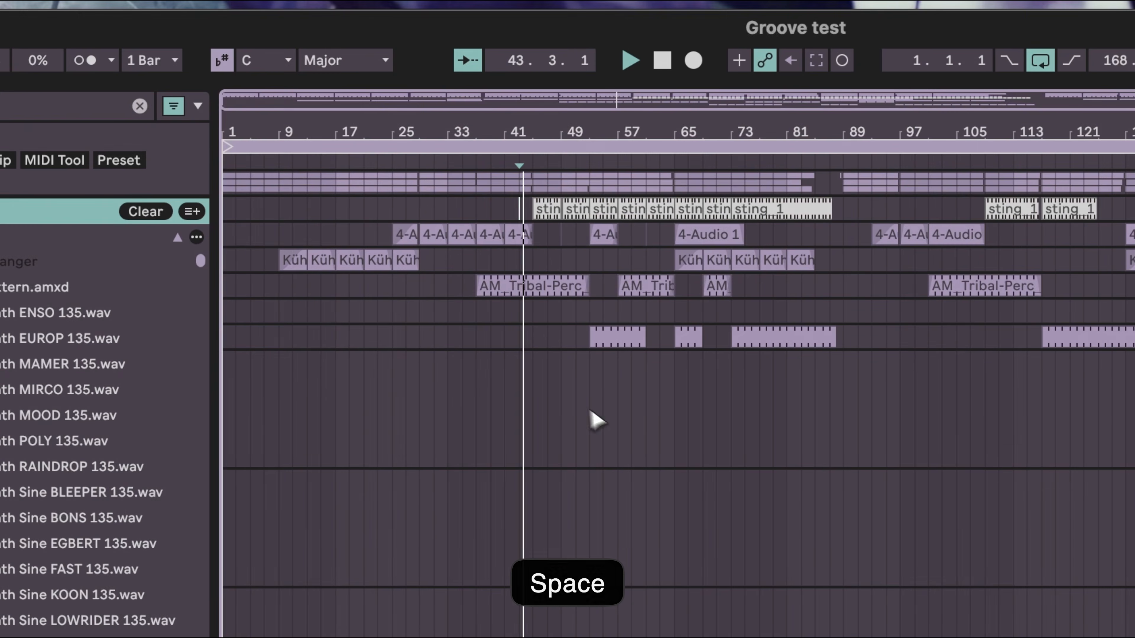
pyautogui.press('Tab')
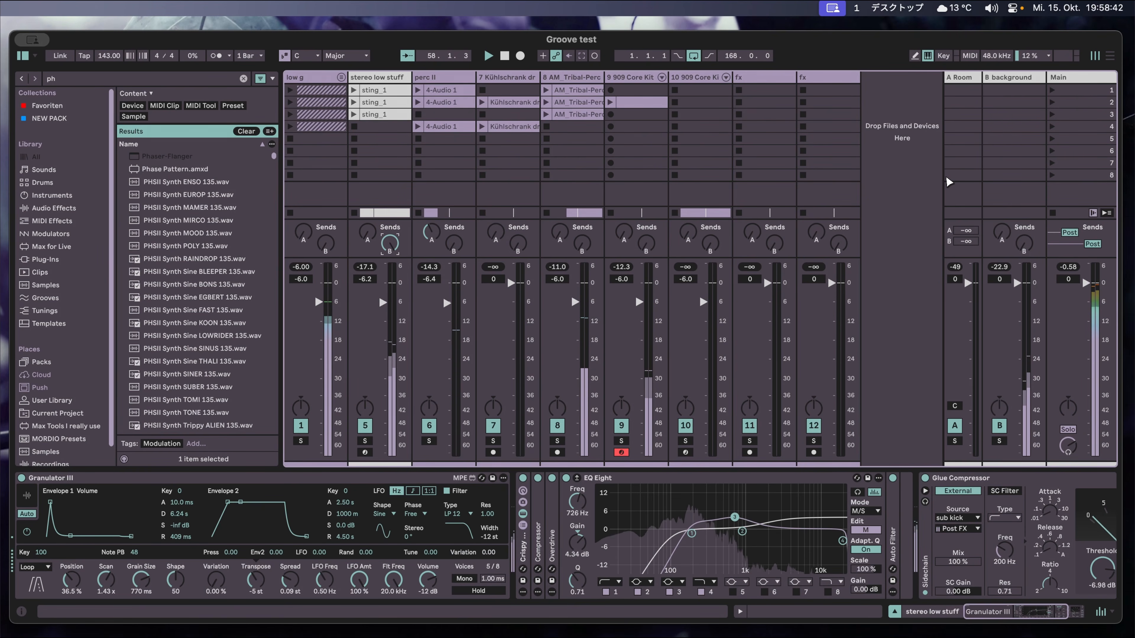
pyautogui.press('Tab')
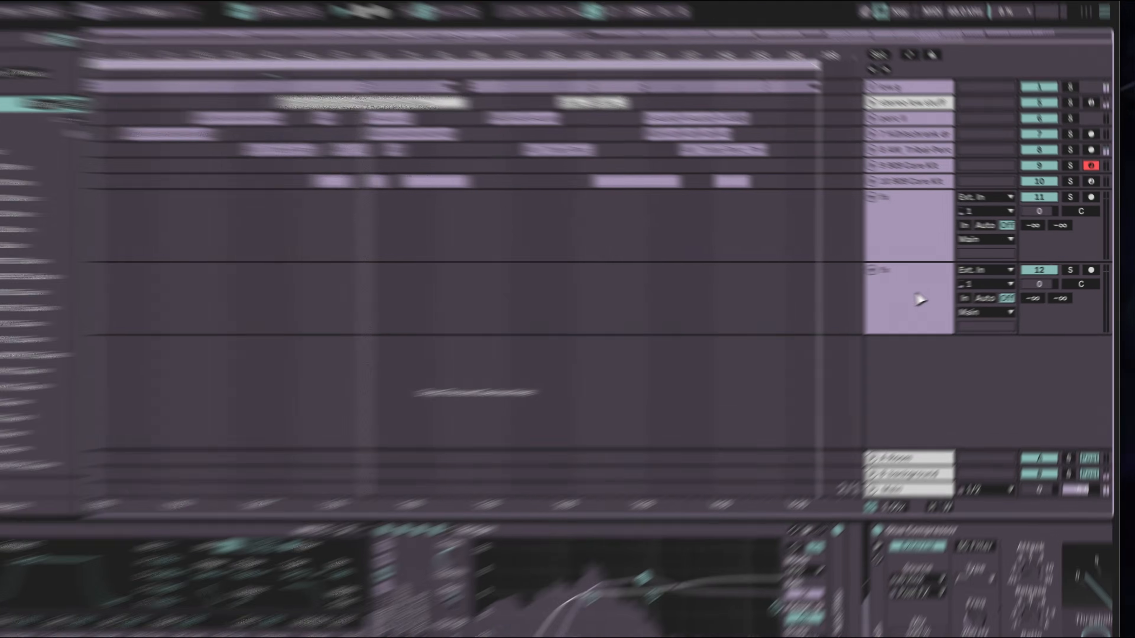
pyautogui.click(959, 290)
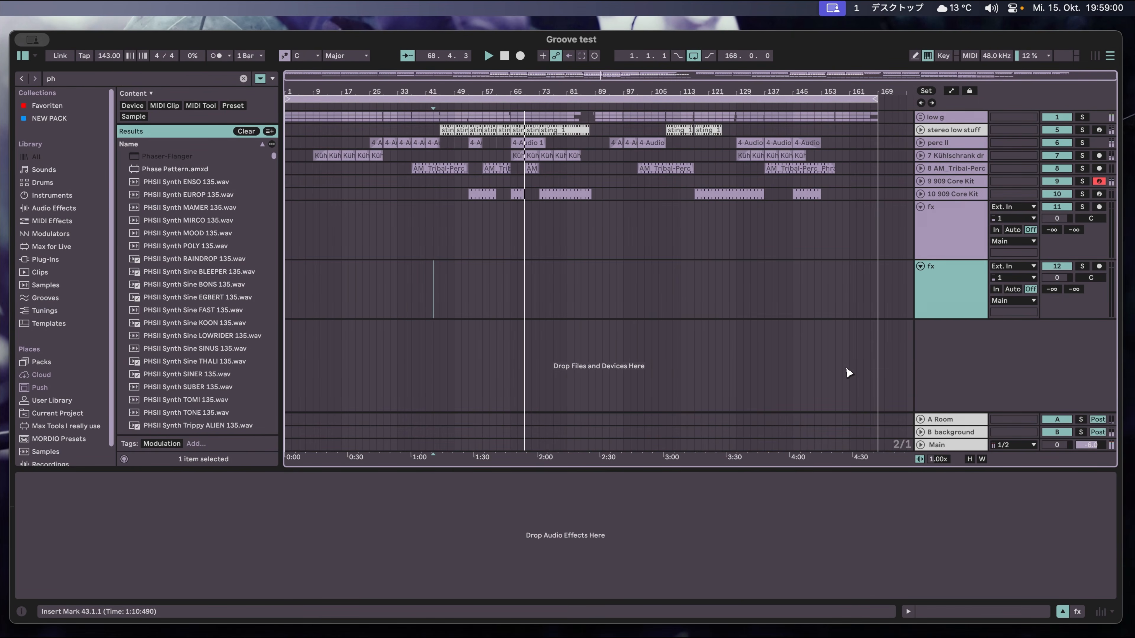
pyautogui.press('space')
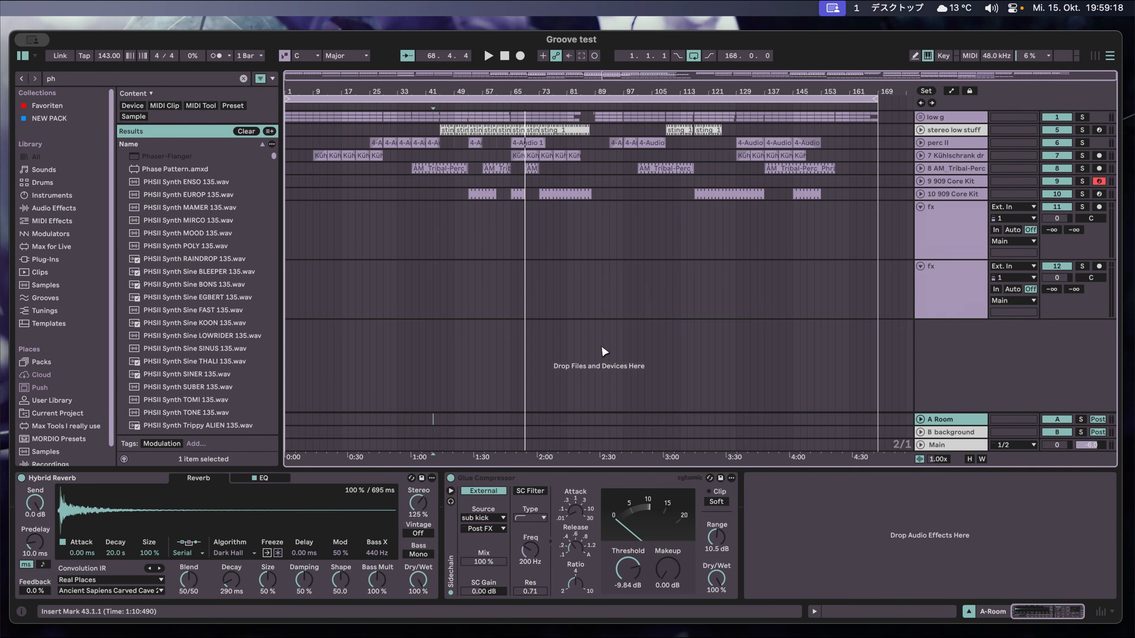
# Open the Portal plug-in window on the background return to check its grain controls, and close the window.
pyautogui.click(947, 431)
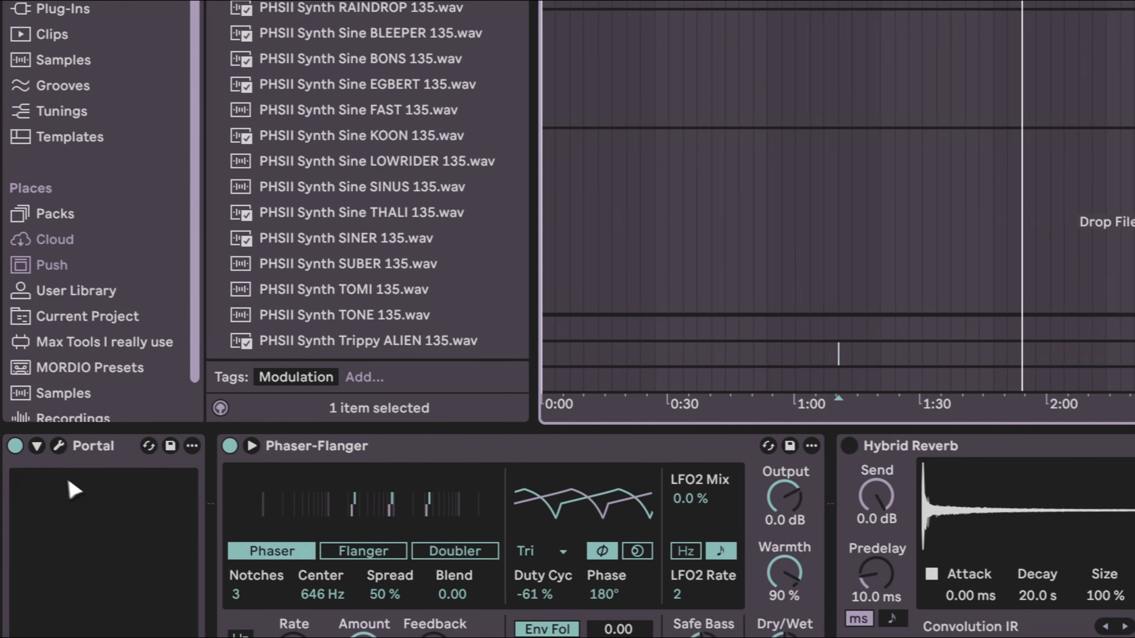
pyautogui.click(85, 450)
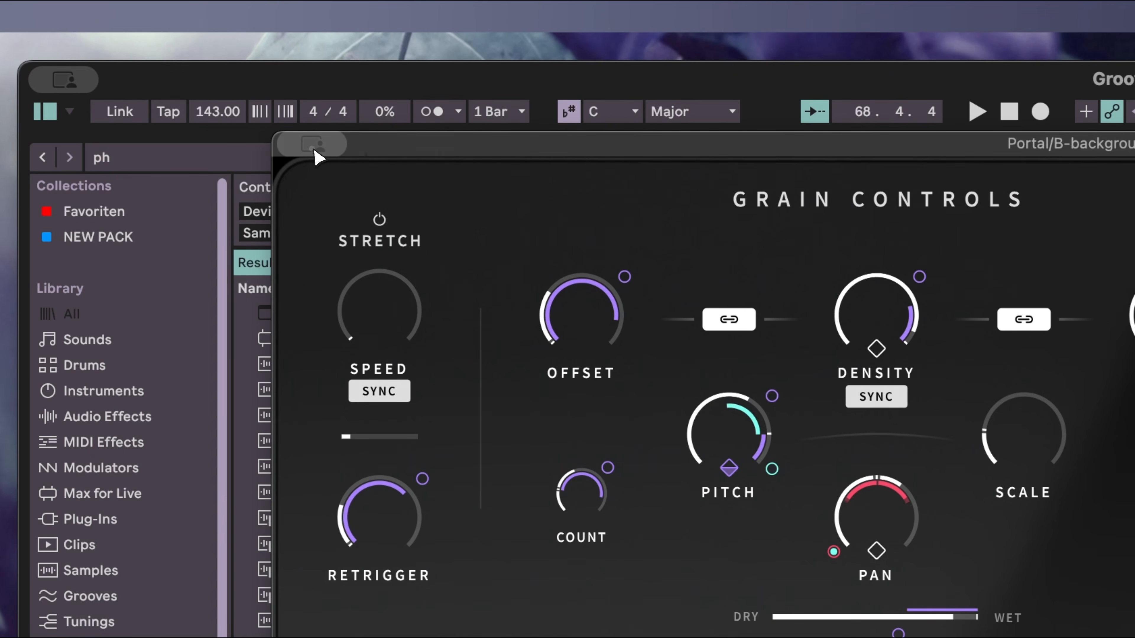
pyautogui.click(316, 152)
pyautogui.click(348, 196)
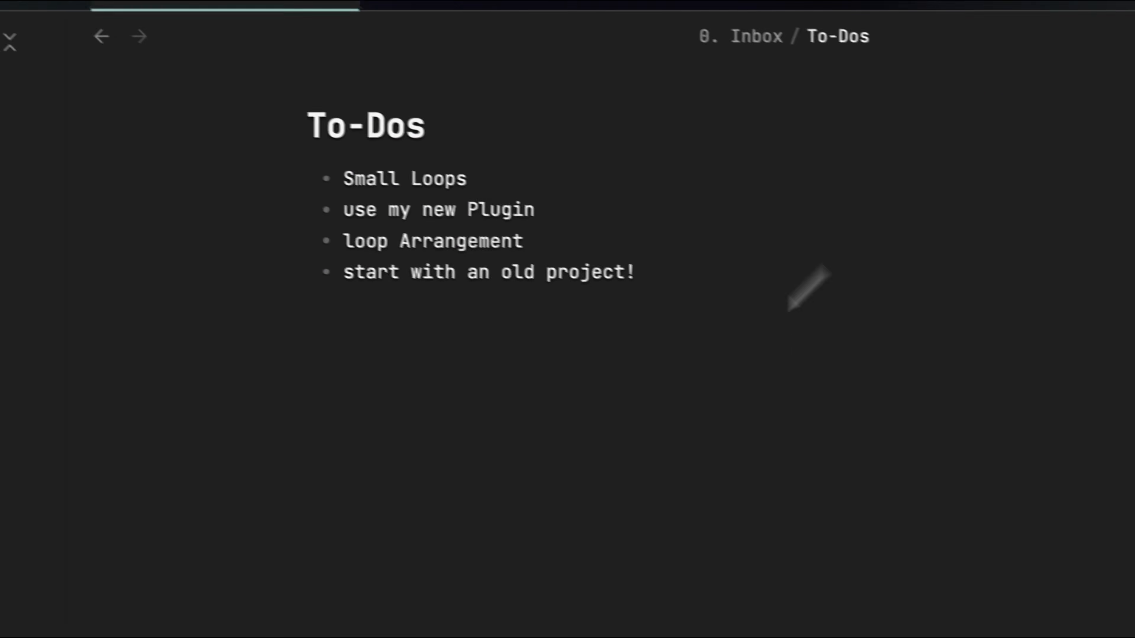
# Switch to the To-Dos note and delete its "start with an old project!" entry.
pyautogui.moveTo(729, 270); pyautogui.dragTo(409, 268)
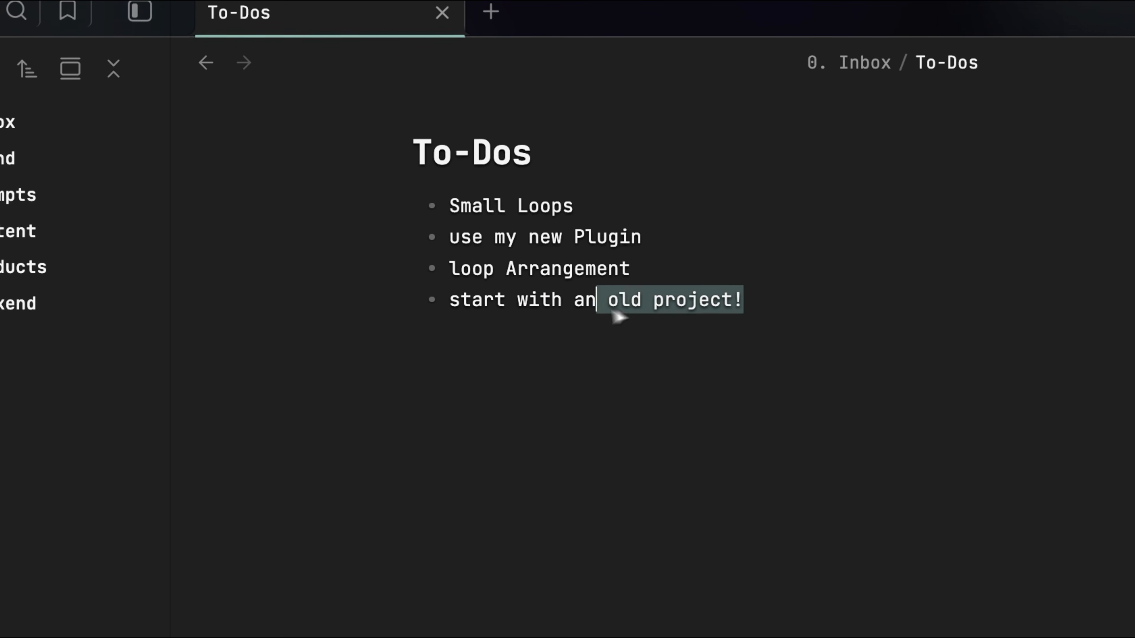
pyautogui.press('BackSpace')
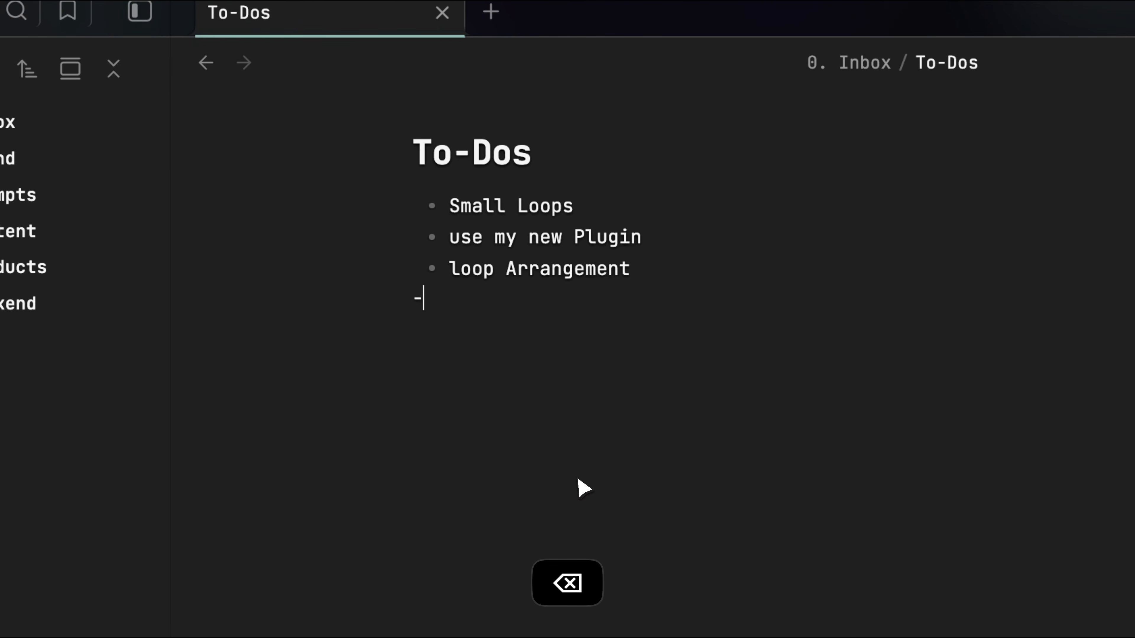
pyautogui.press('BackSpace')
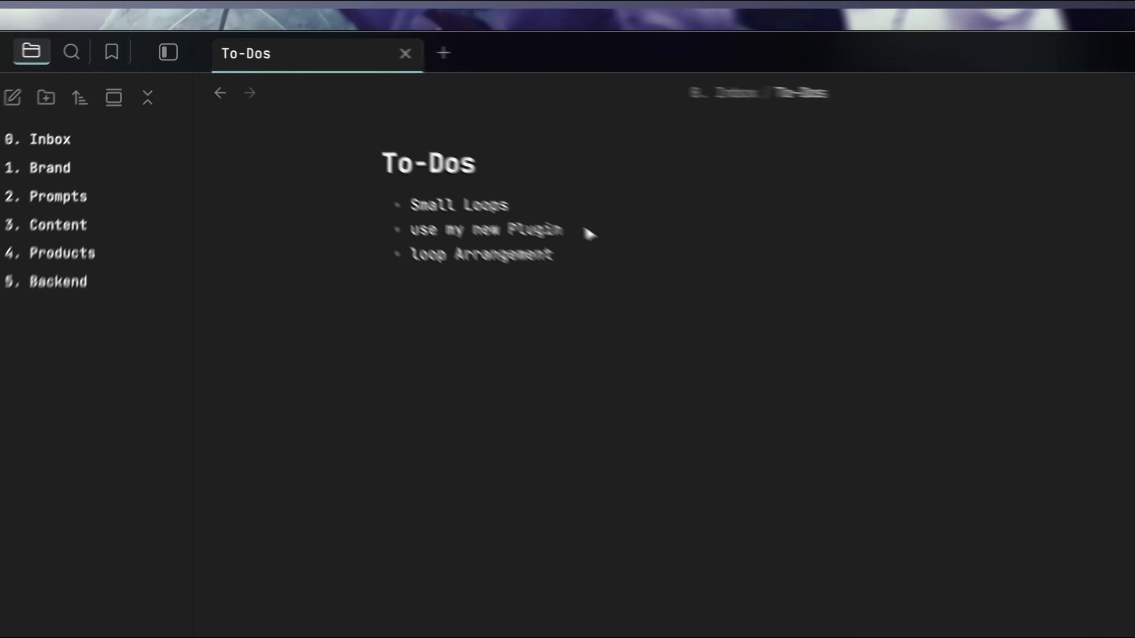
# Delete the "use my new Plugin" and "Small Loops" entries from the note and select the "loop Arrangement" entry.
pyautogui.moveTo(585, 231); pyautogui.dragTo(352, 250)
pyautogui.press('BackSpace')
pyautogui.moveTo(512, 206); pyautogui.dragTo(371, 205)
pyautogui.press('BackSpace')
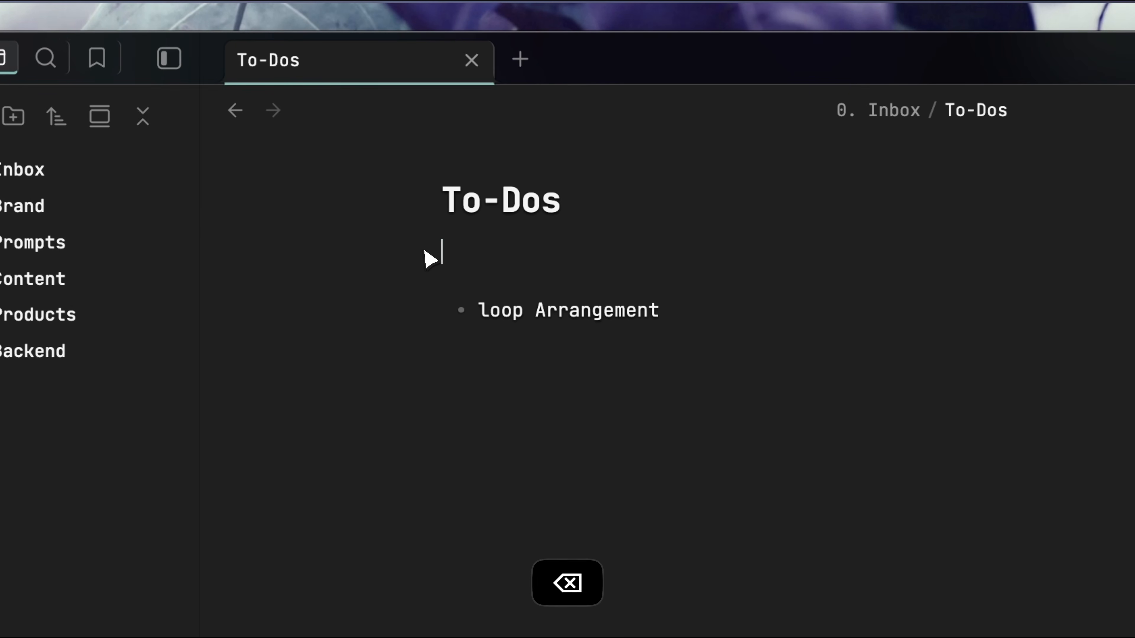
pyautogui.press('BackSpace')
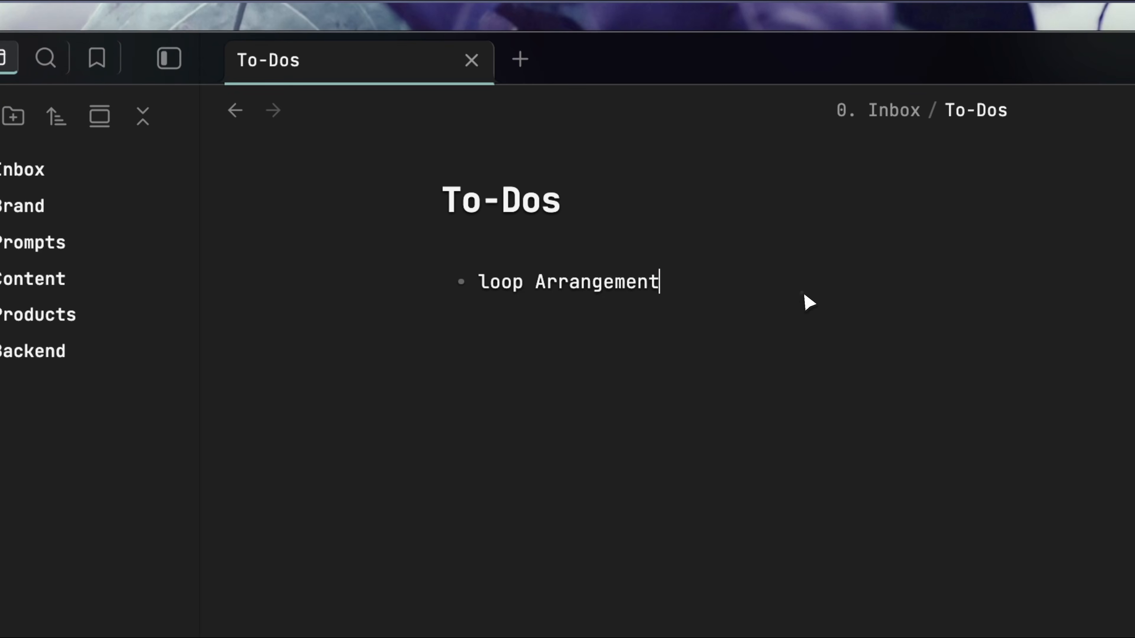
pyautogui.moveTo(805, 301); pyautogui.dragTo(456, 282)
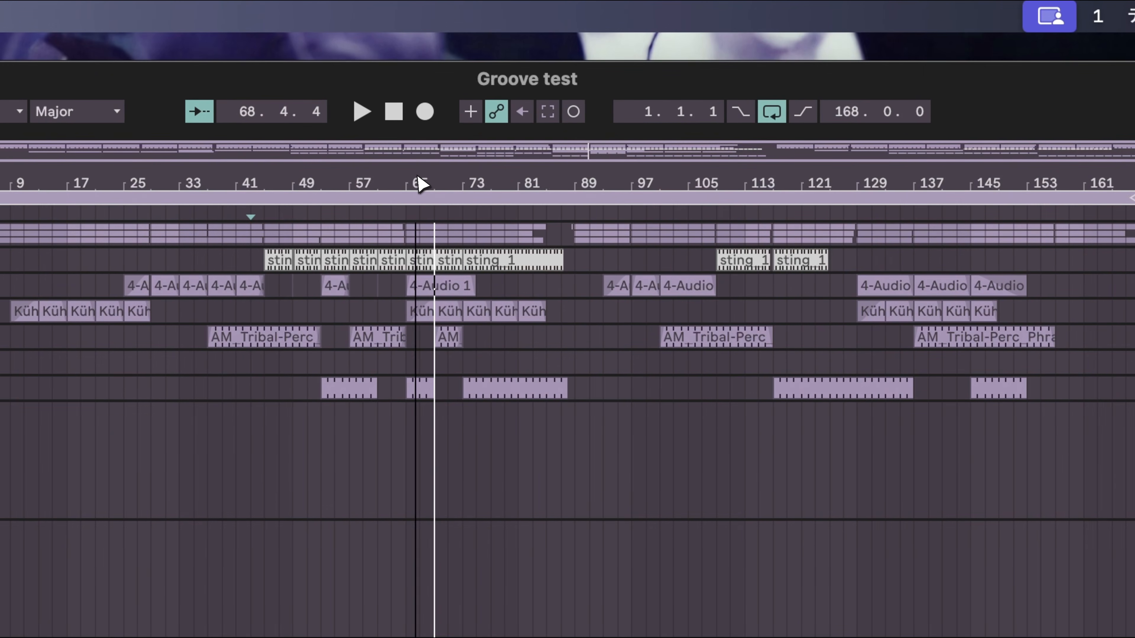
# Switch back to Ableton Live and play the transition into bar 65 from 64.3.1 on the upper fx track, stopping after it.
pyautogui.moveTo(418, 179); pyautogui.dragTo(429, 242)
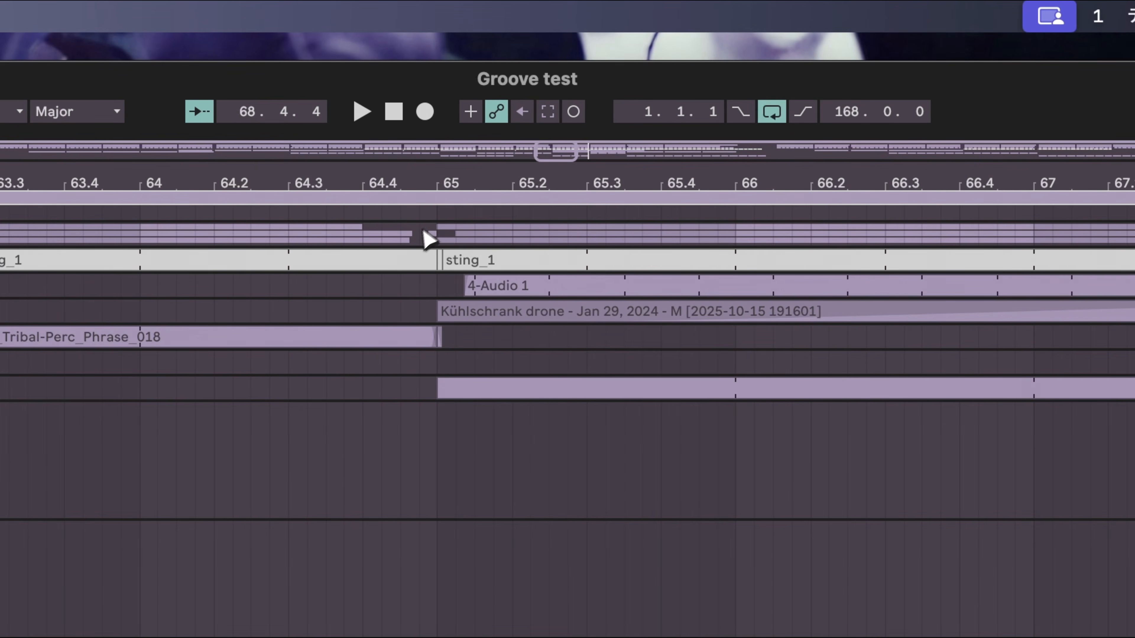
pyautogui.click(288, 434)
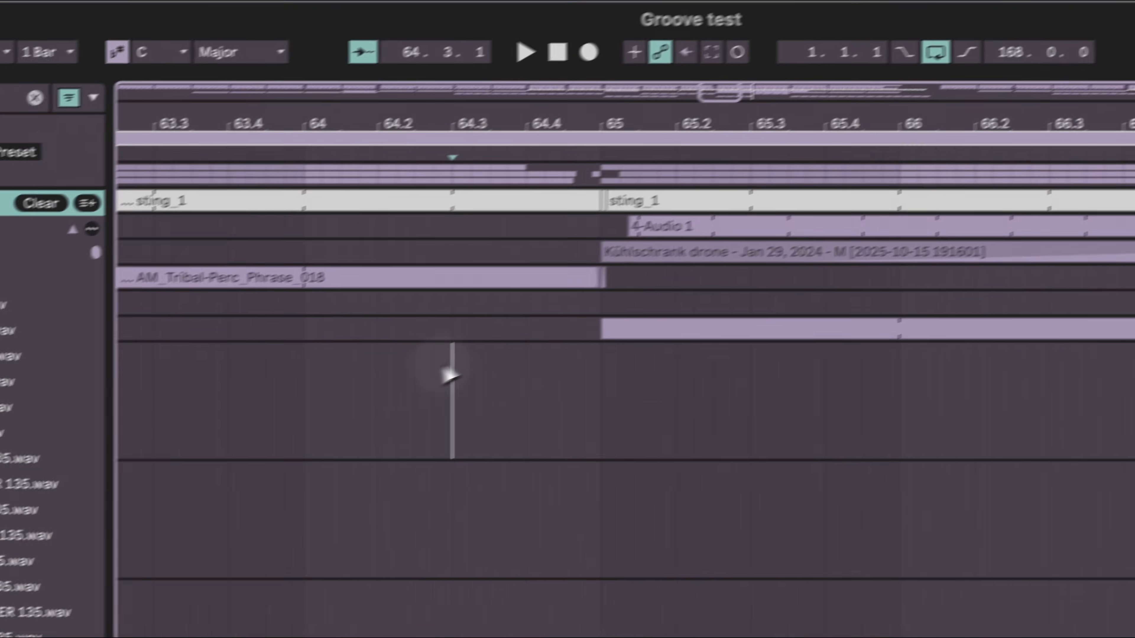
pyautogui.press('space')
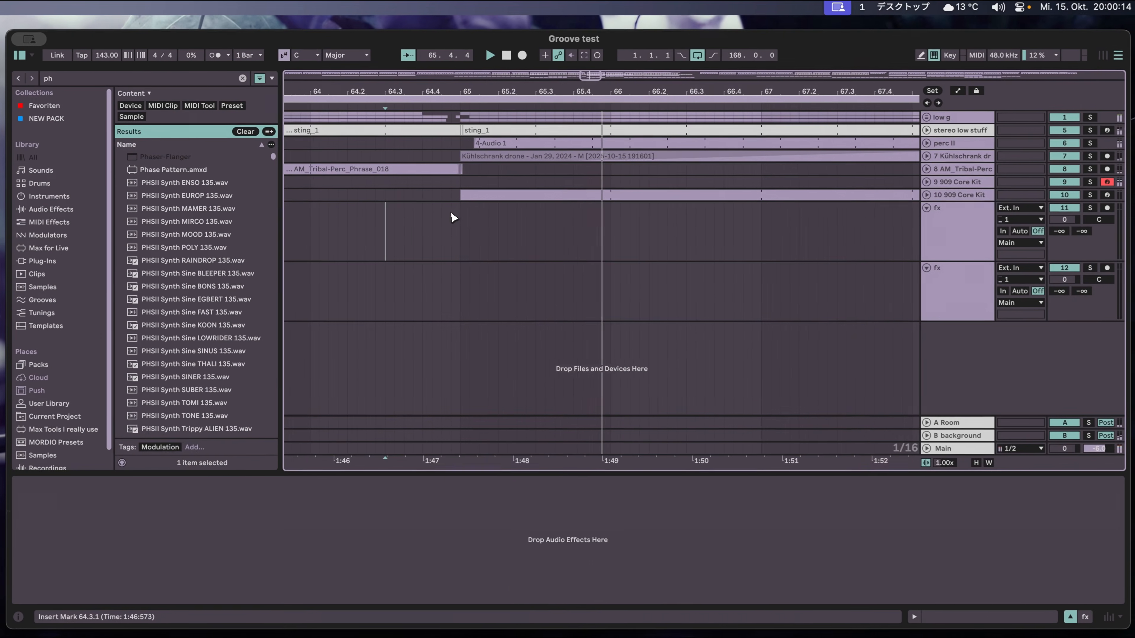
pyautogui.press('space')
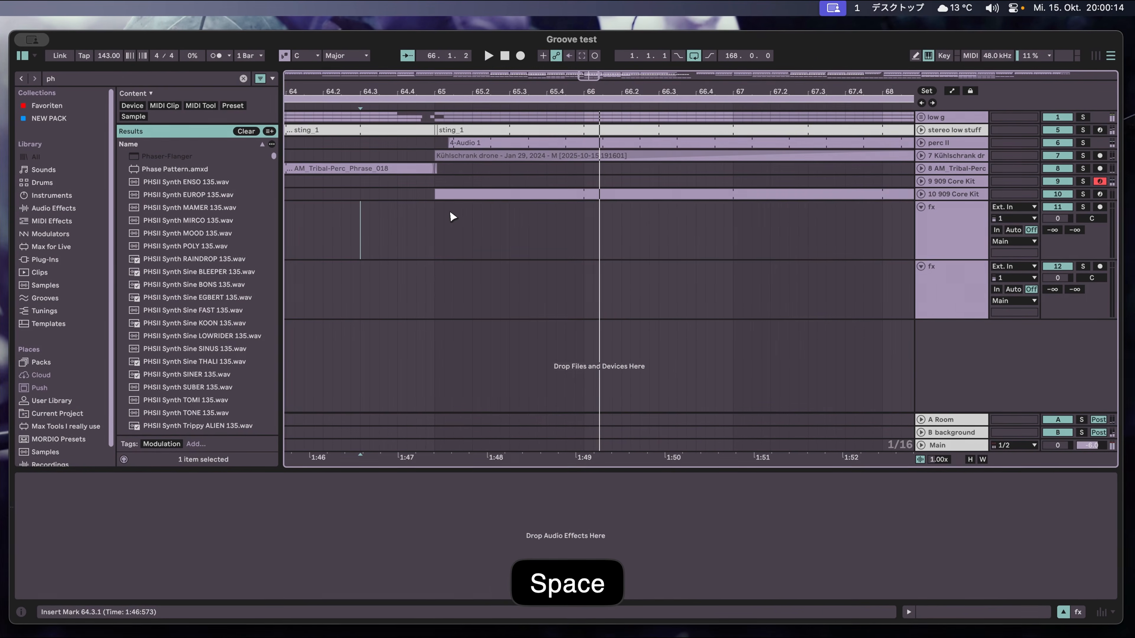
# Show the whole arrangement and place the insert marker on the upper fx track at bars 97, 81, 65 and 33 in turn.
pyautogui.moveTo(505, 89); pyautogui.dragTo(505, 90)
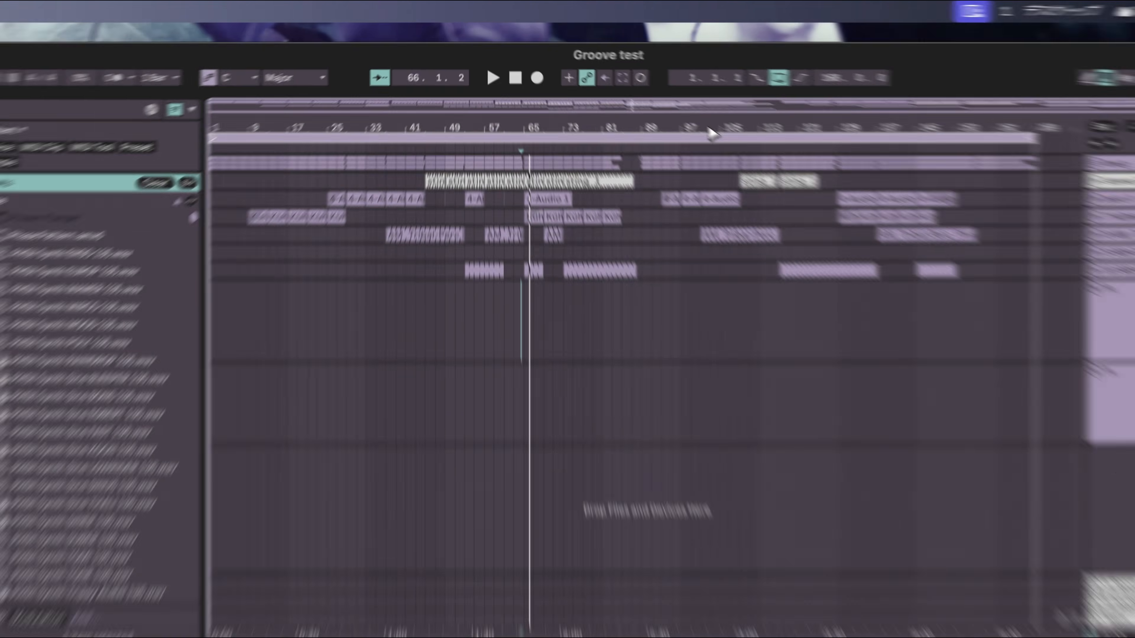
pyautogui.moveTo(643, 93); pyautogui.dragTo(643, 112)
pyautogui.moveTo(799, 177); pyautogui.dragTo(810, 188)
pyautogui.click(768, 480)
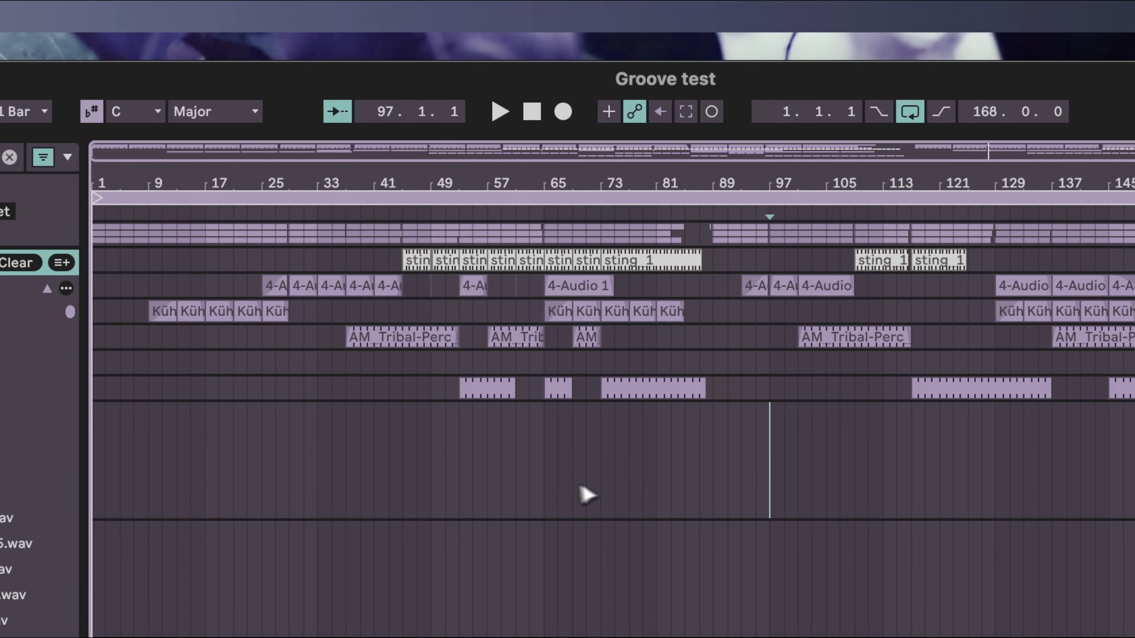
pyautogui.click(656, 492)
pyautogui.click(546, 489)
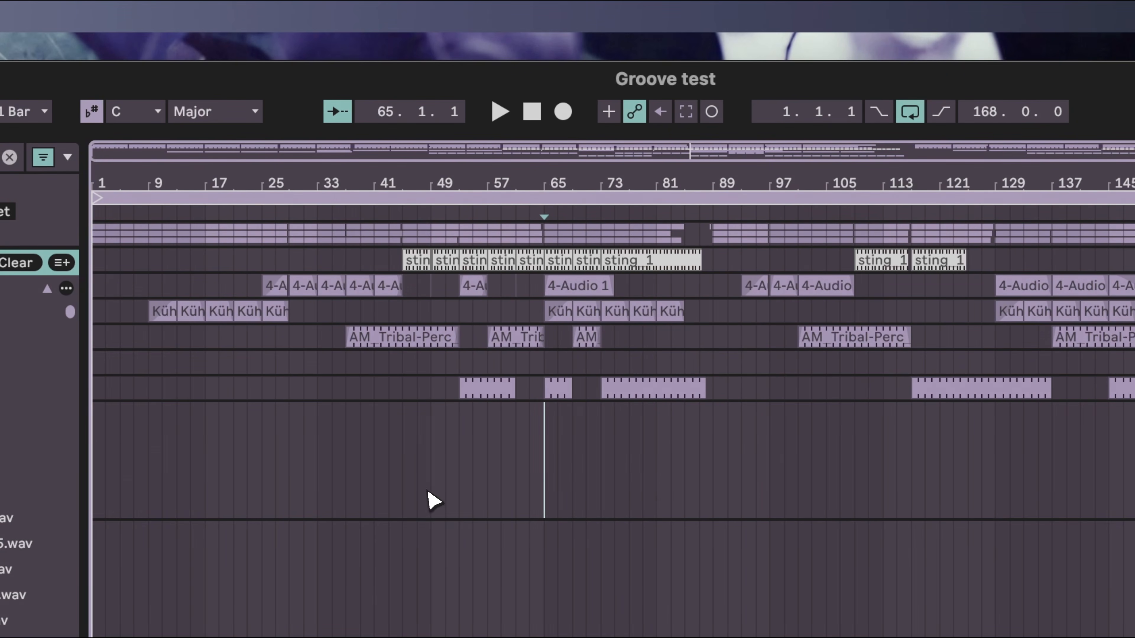
pyautogui.click(318, 499)
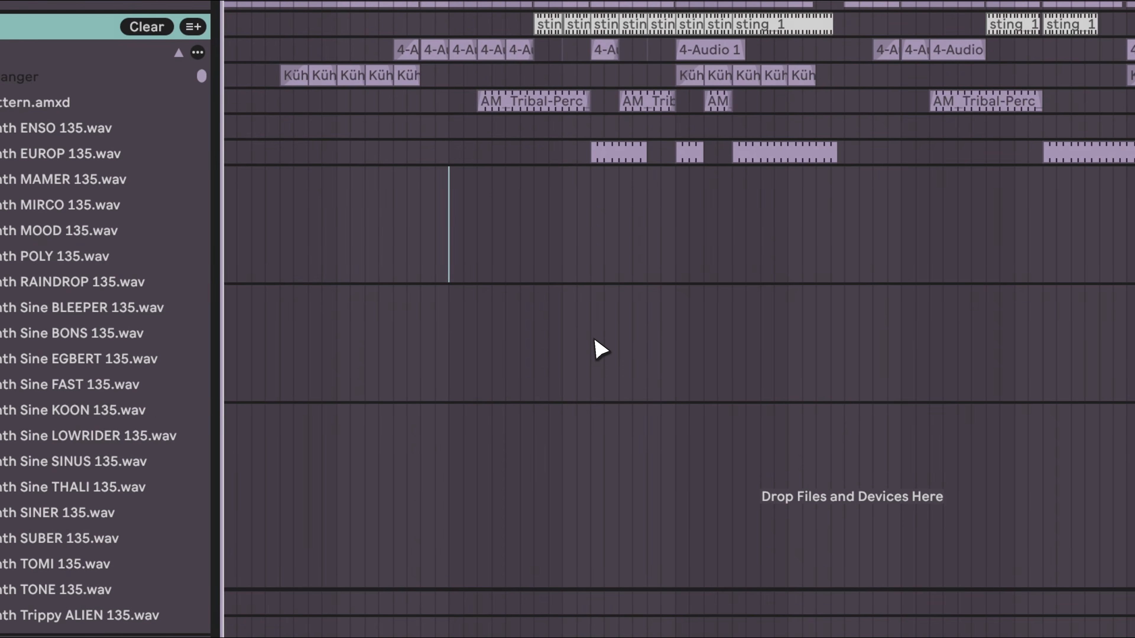